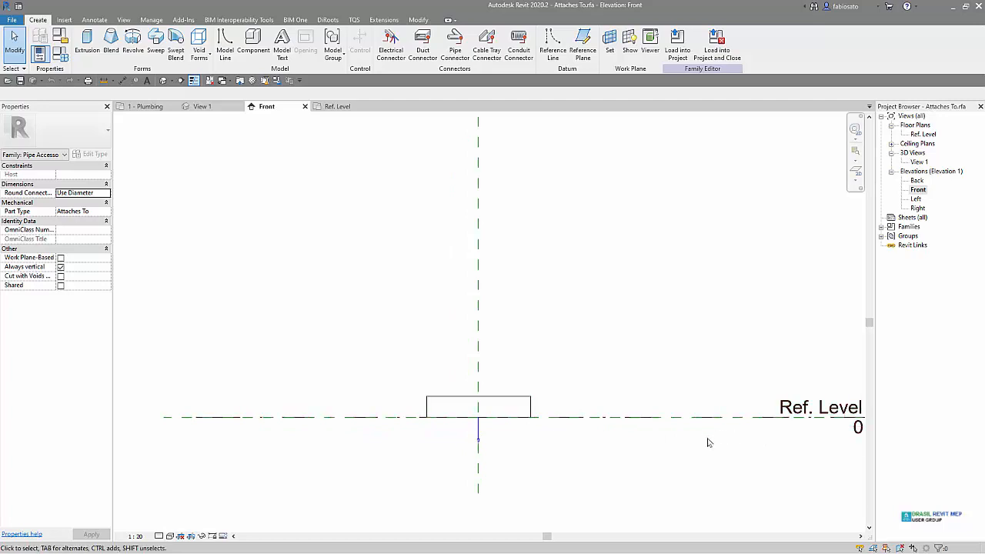
Examine the extrusion and its pipe connector in the Front and Right elevations, selecting the connector to show its axes
scroll(739, 442, "up", 2)
scroll(413, 416, "down", 1)
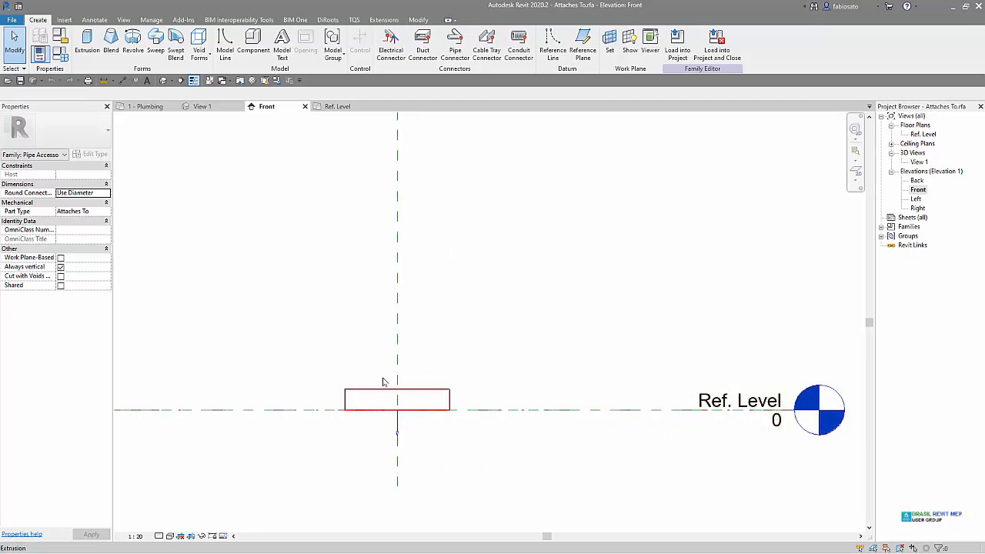
double_click(917, 208)
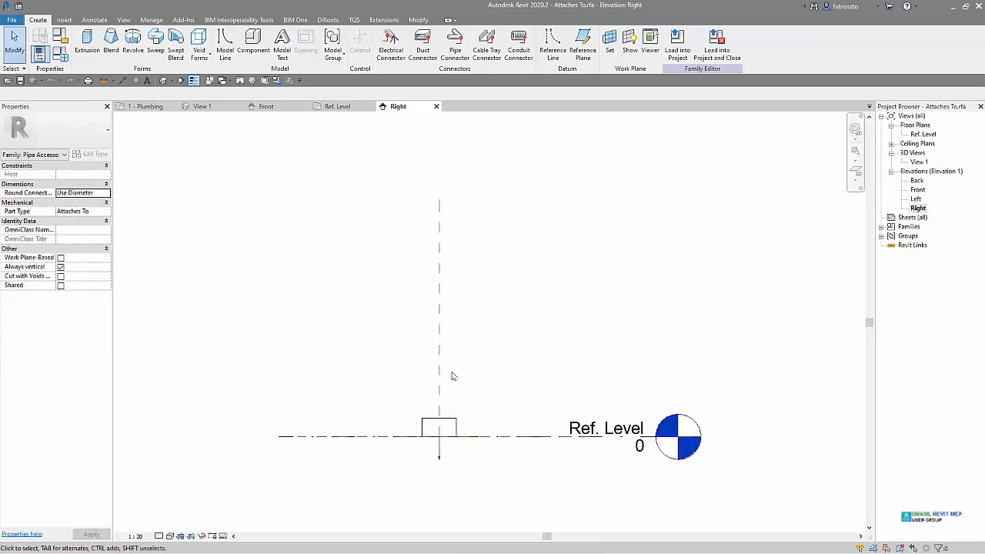
scroll(448, 438, "up", 2)
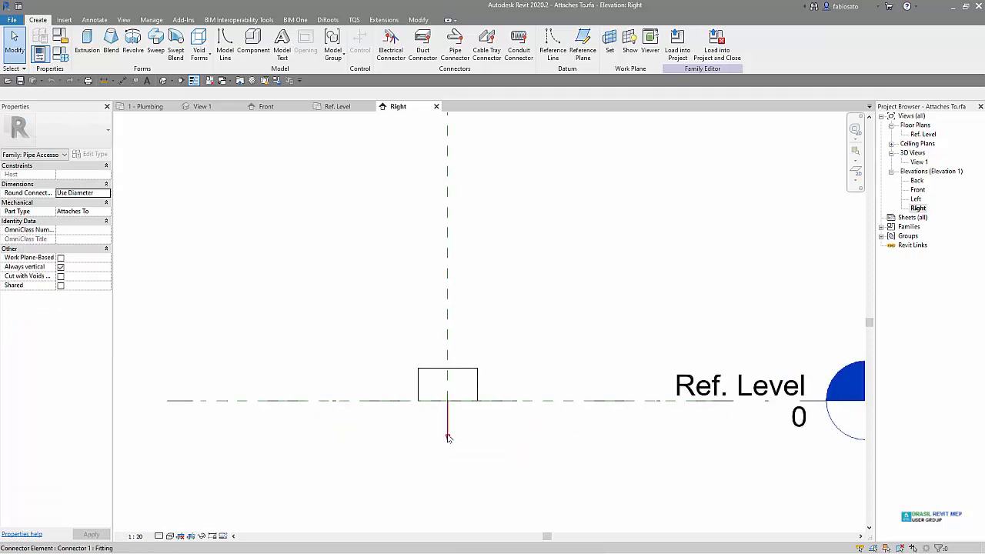
left_click(448, 438)
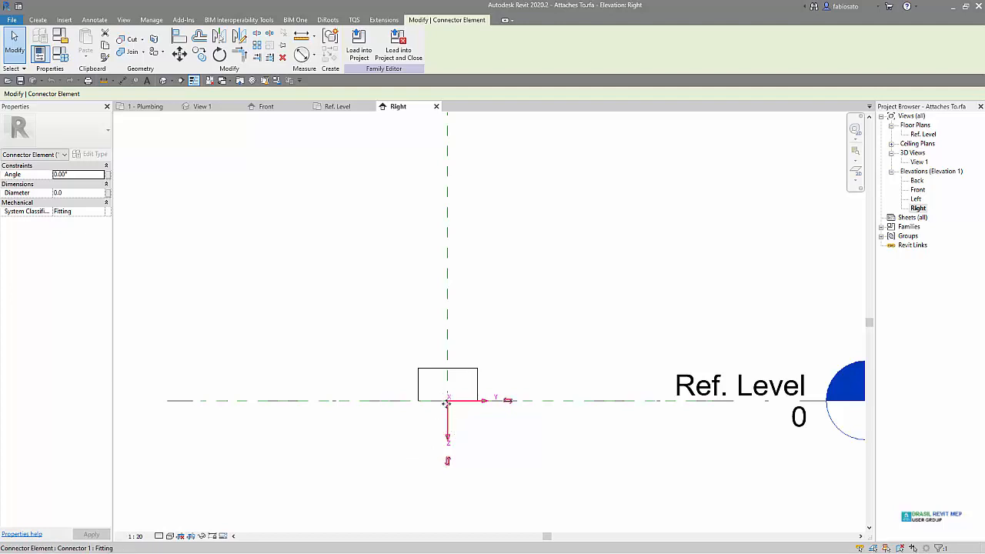
Open the Ref. Level floor plan and close the Right and Front elevation views
double_click(924, 134)
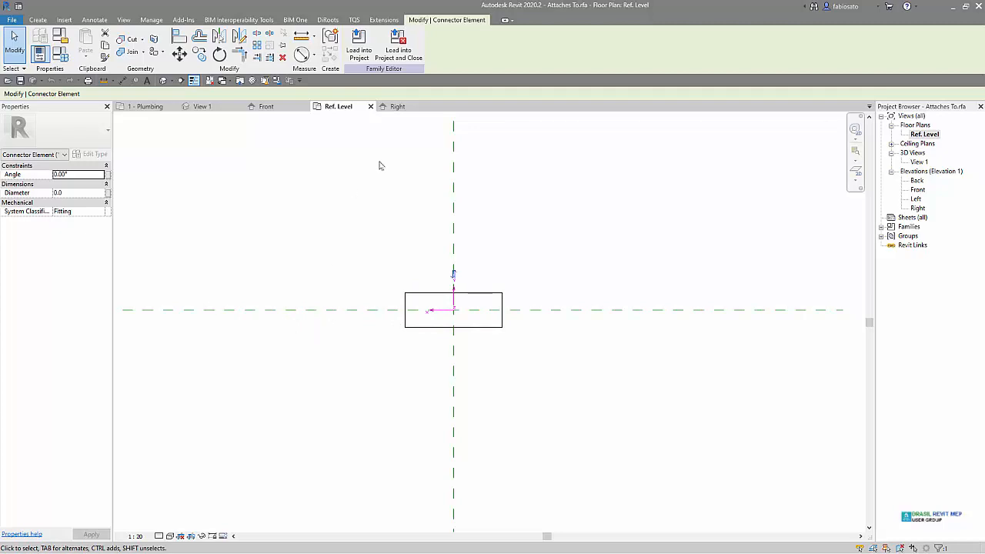
left_click(437, 108)
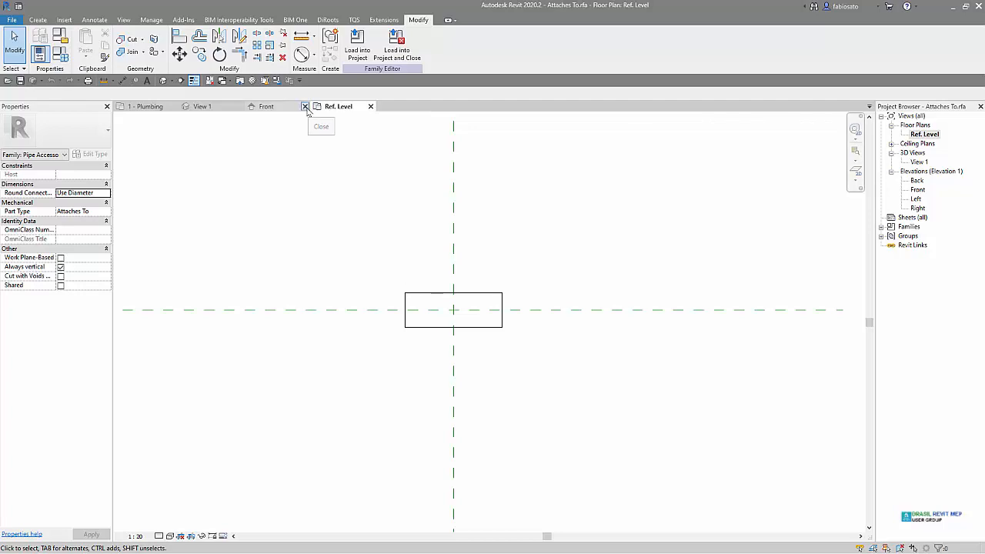
left_click(305, 106)
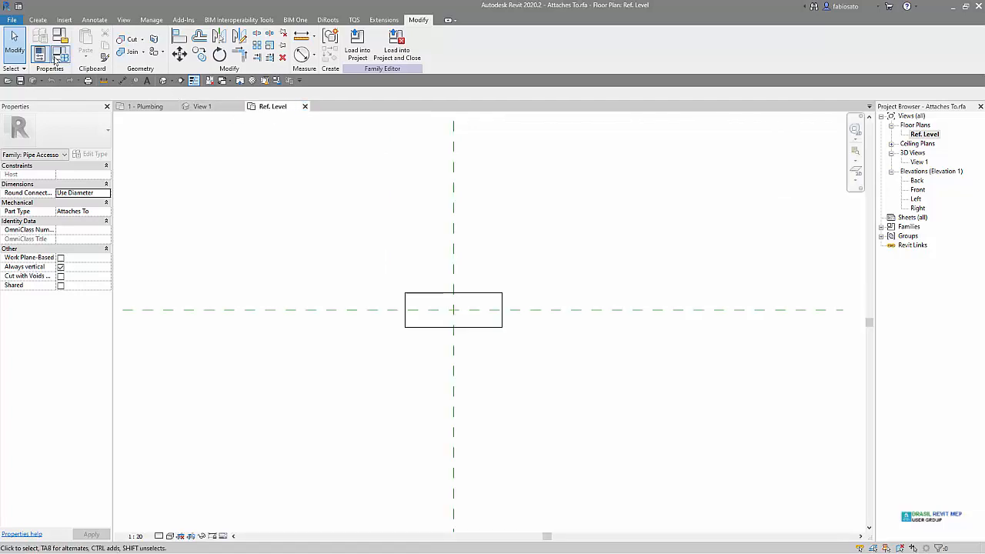
Review the family's DN parameter, Loss Method options and K Coefficient fields in Family Types, leaving without changes
left_click(57, 58)
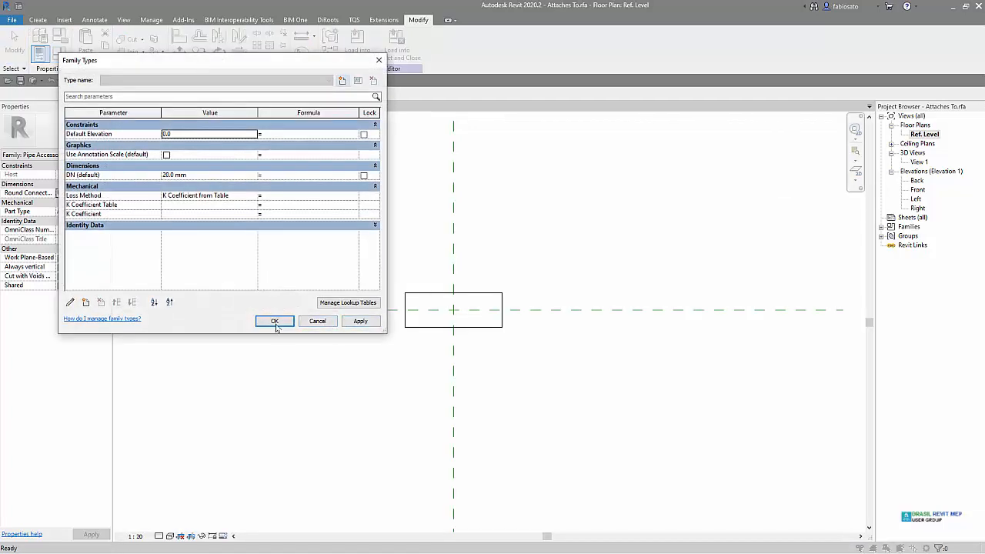
left_click_drag(275, 334, 257, 429)
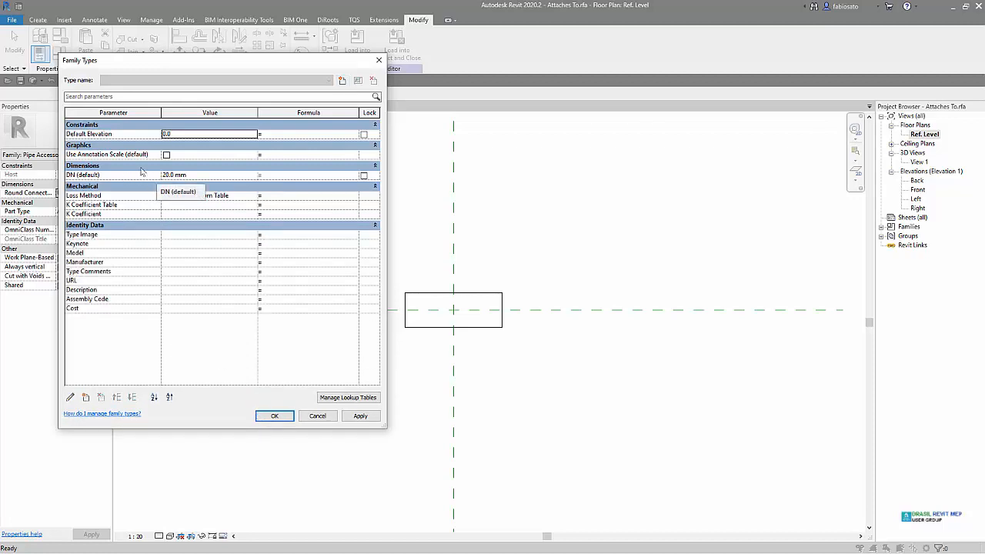
left_click(255, 178)
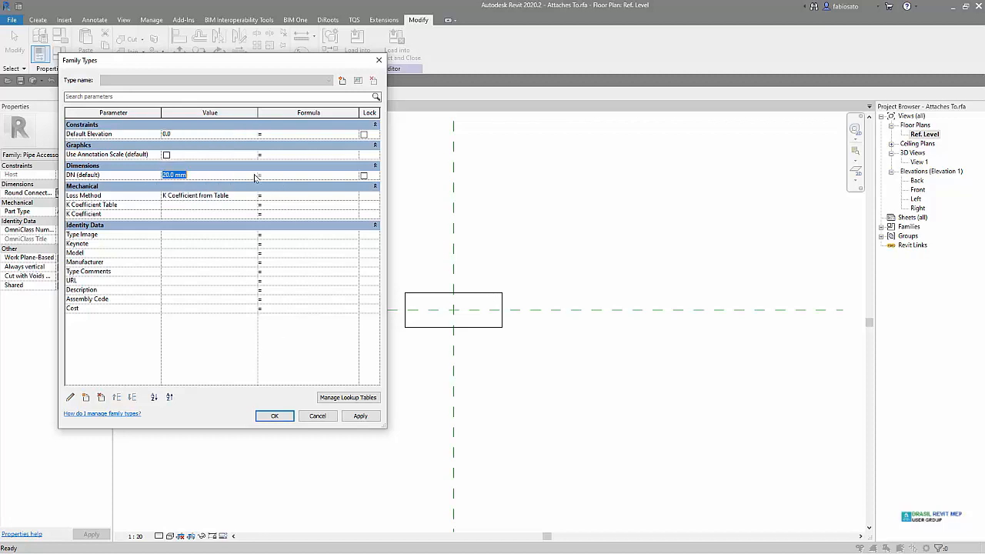
left_click(254, 197)
left_click(254, 197)
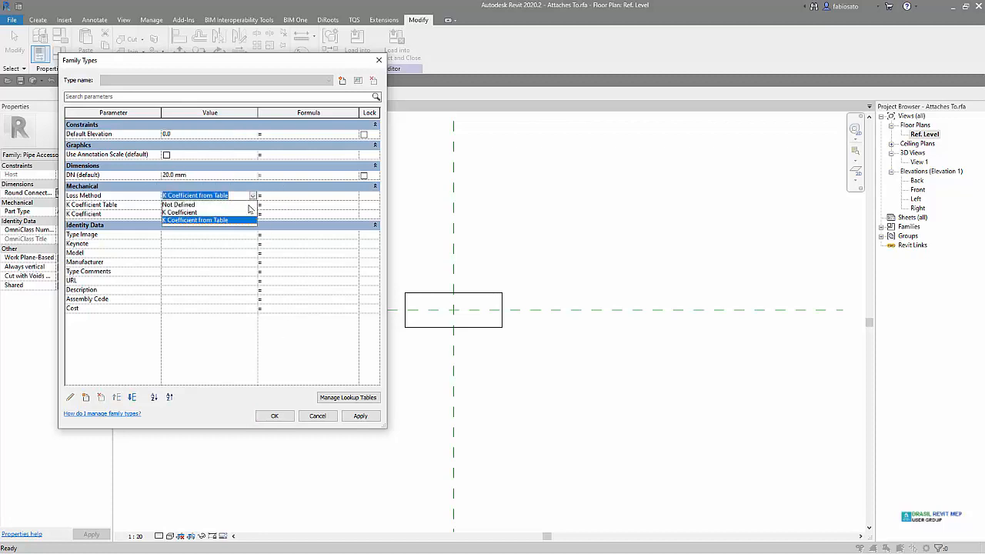
left_click(262, 214)
left_click(254, 205)
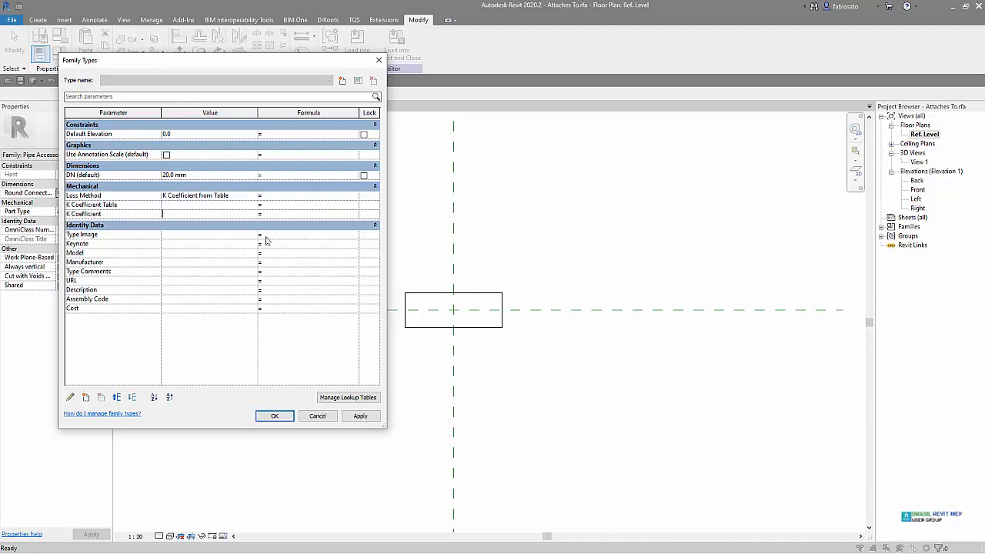
left_click(317, 416)
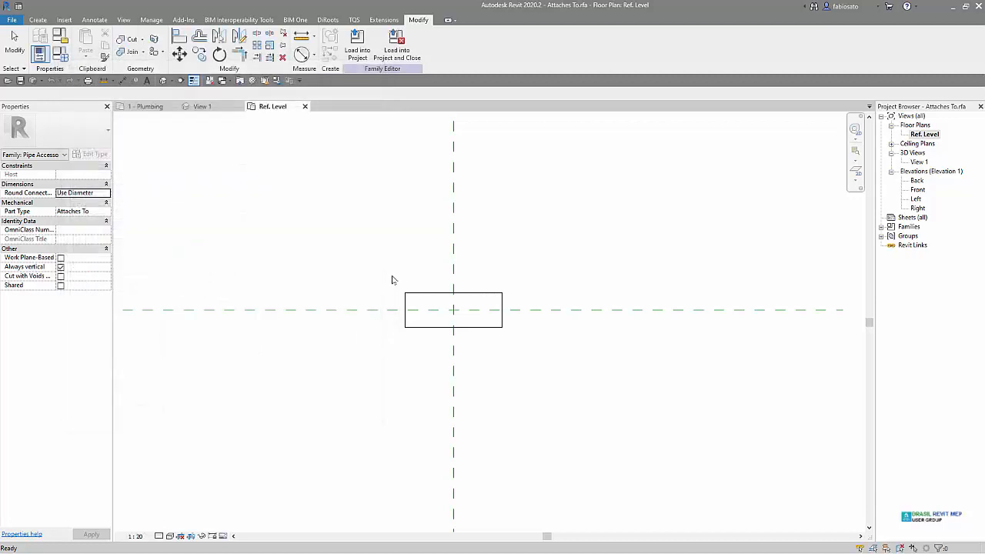
Return to the project's 1 - Plumbing floor plan and dismiss the save reminder without saving
left_click(144, 107)
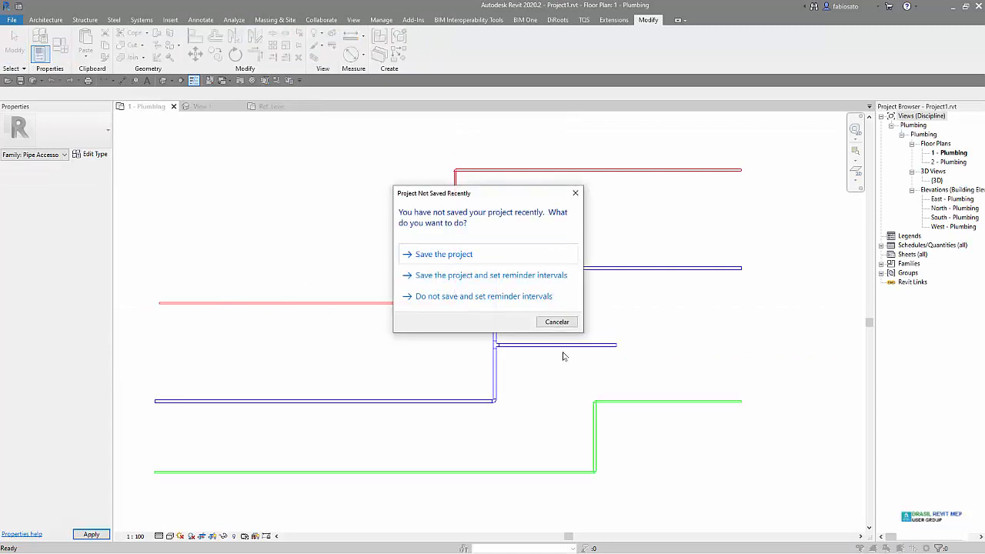
left_click(557, 322)
left_click(418, 228)
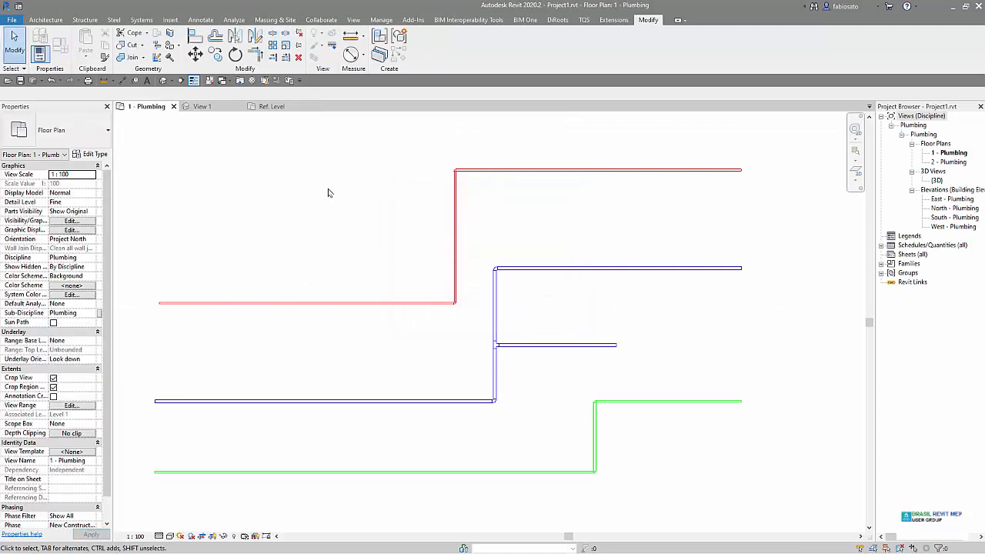
Place an Attaches To pipe accessory on the lower horizontal run of the red pipe
left_click(144, 20)
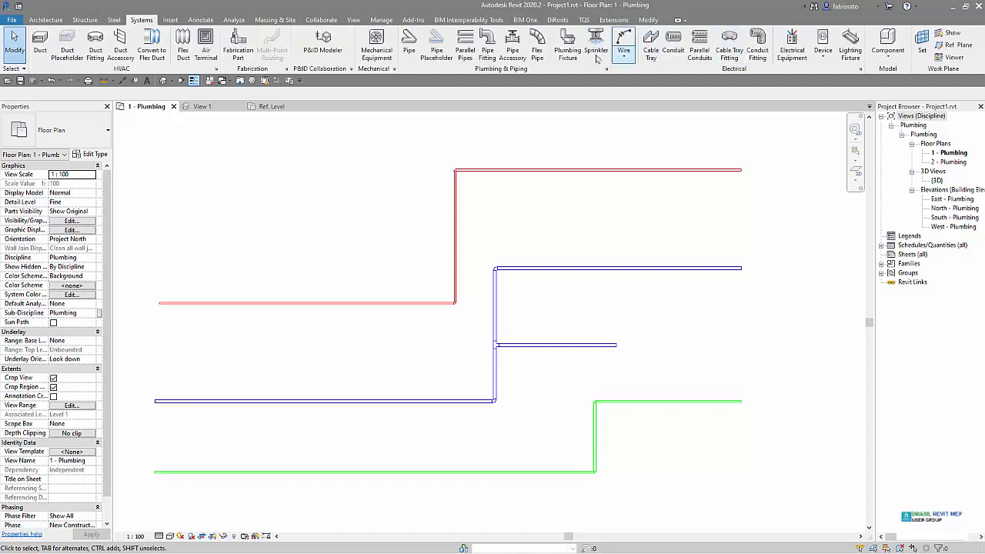
left_click(513, 47)
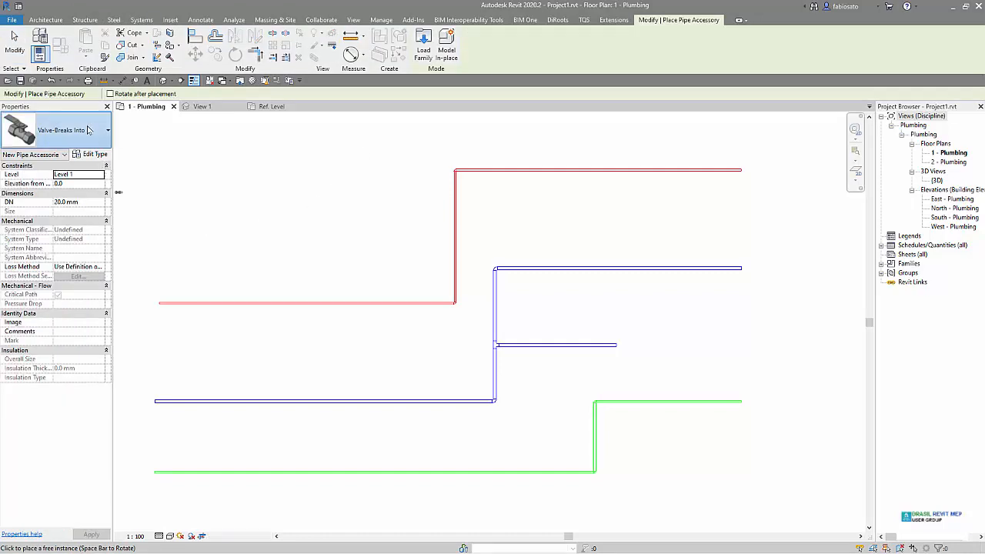
left_click(77, 131)
left_click(116, 196)
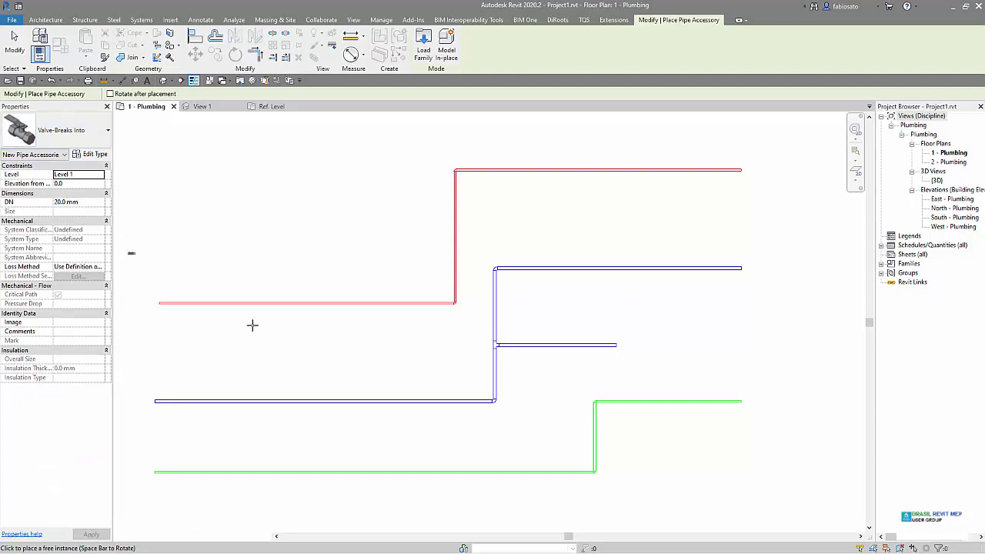
scroll(280, 320, "up", 1)
scroll(280, 320, "up", 4)
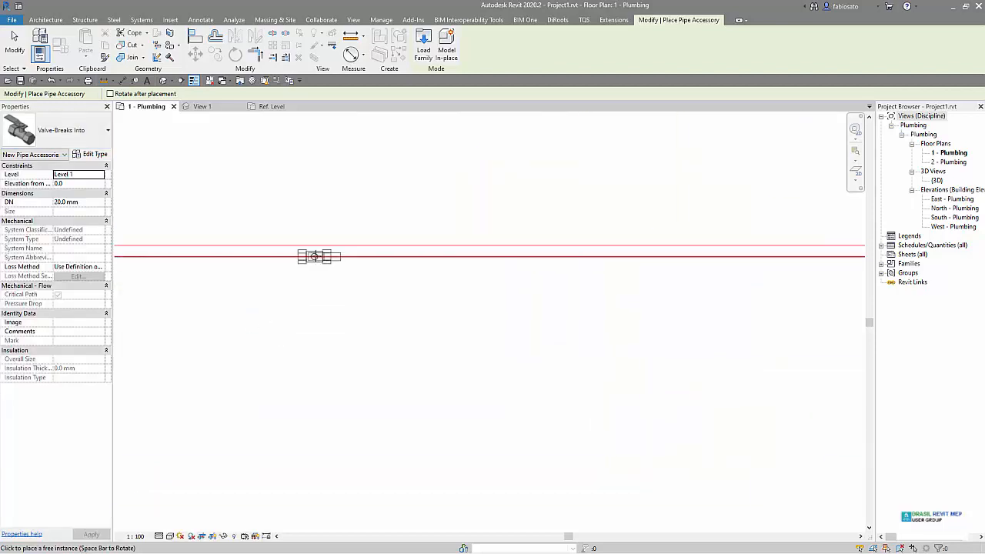
left_click(61, 131)
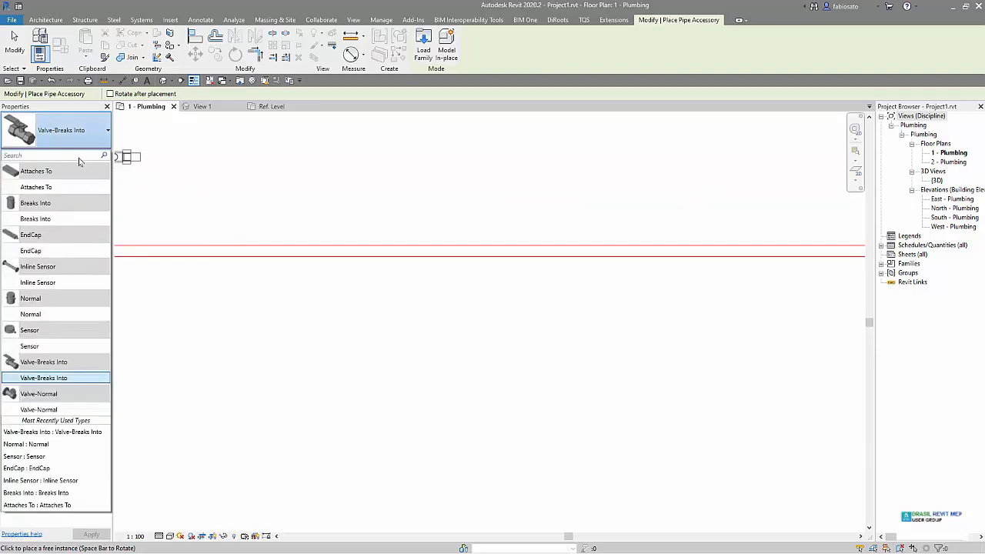
left_click(56, 186)
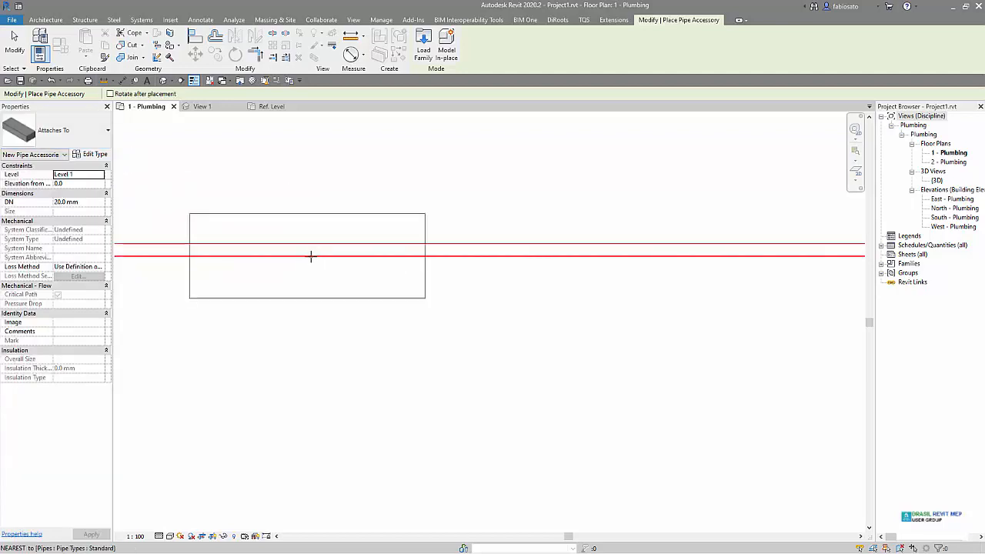
scroll(314, 248, "up", 2)
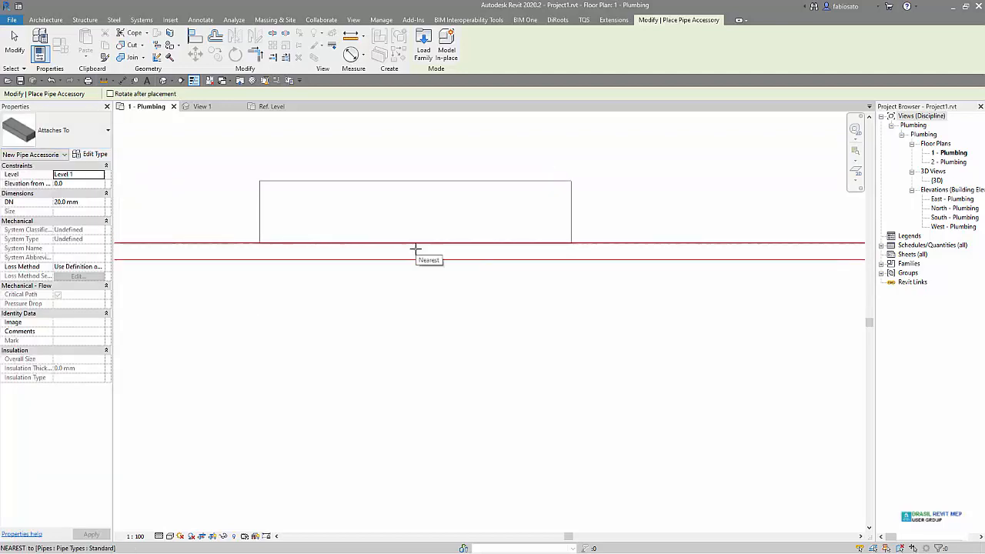
left_click(415, 248)
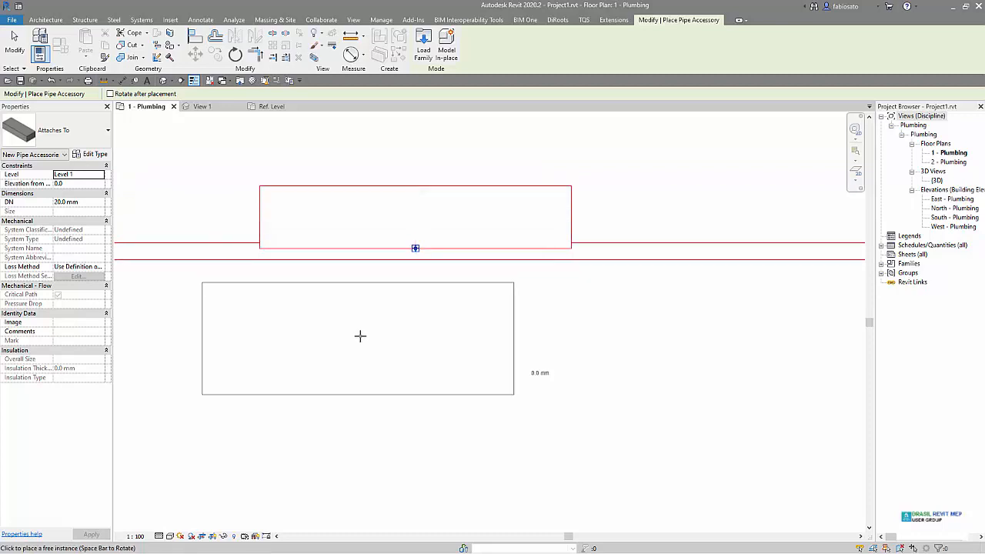
Place a second Attaches To accessory on the same red pipe, to the right of the first, and end placement
scroll(539, 323, "down", 1)
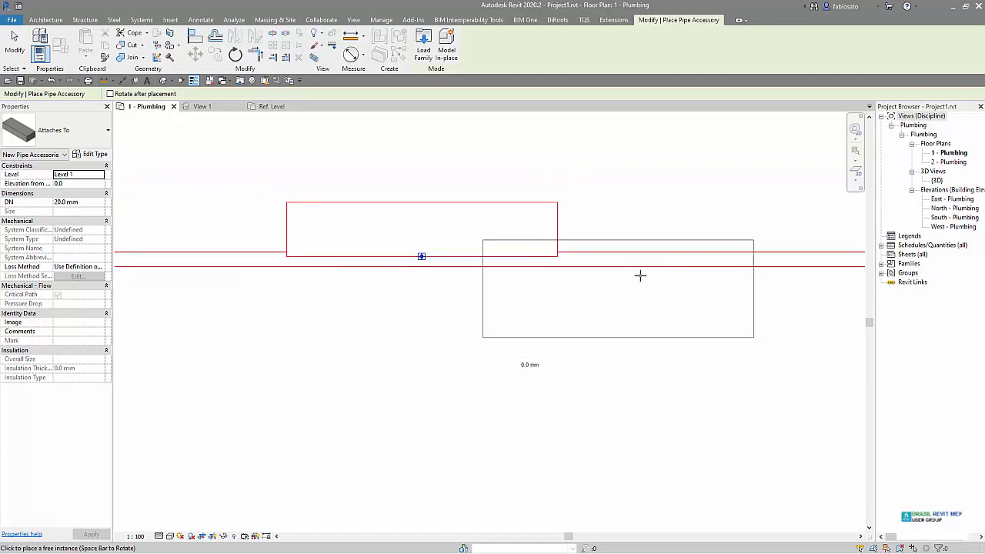
left_click(747, 259)
key("Escape")
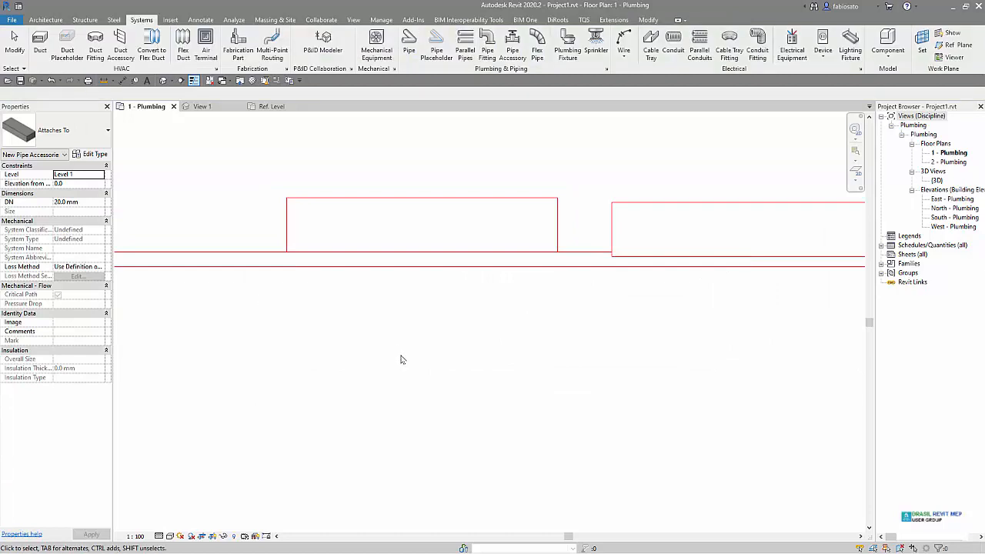
Extend the open left end of the red pipe carrying the accessories to a 4500 mm run, aligned with the blue pipe's end
scroll(403, 359, "down", 1)
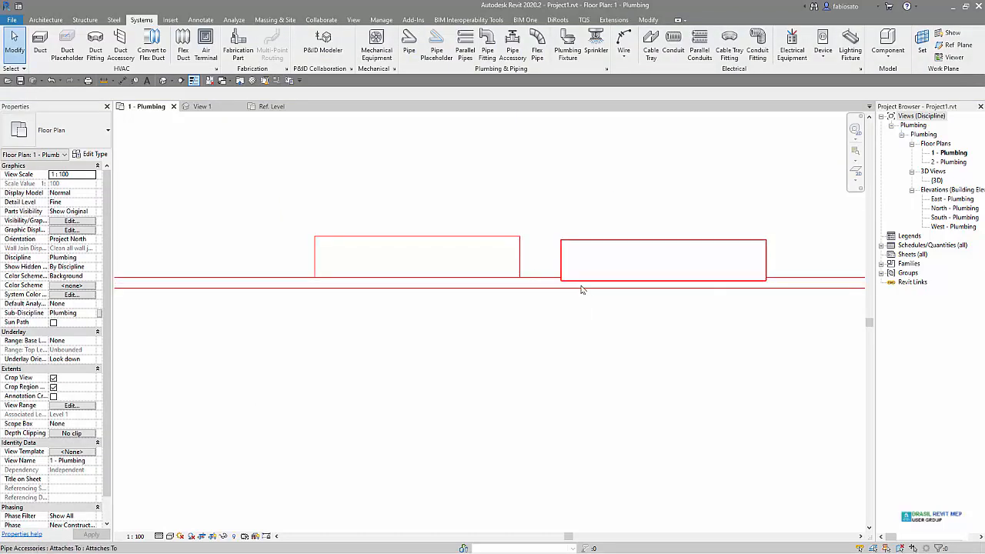
scroll(548, 289, "down", 1)
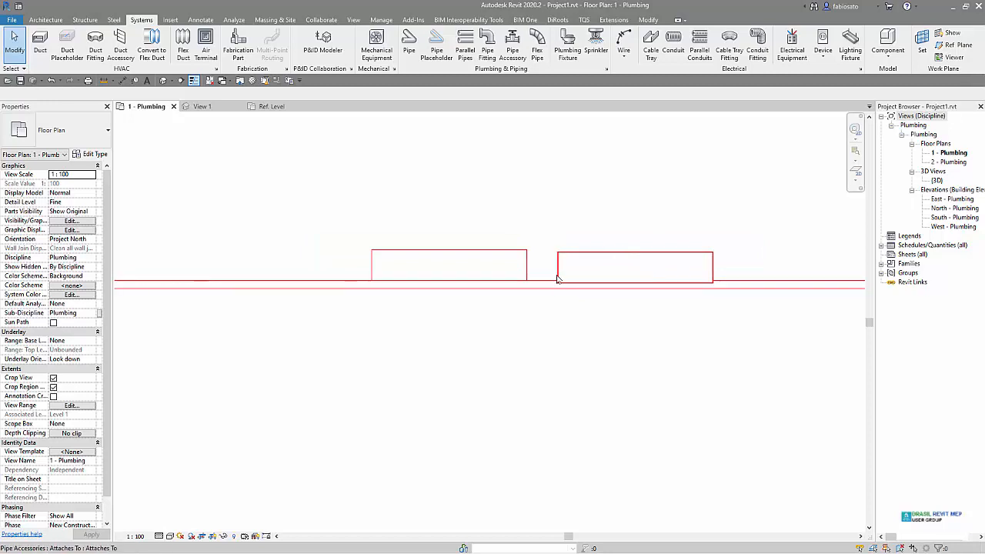
scroll(565, 269, "down", 3)
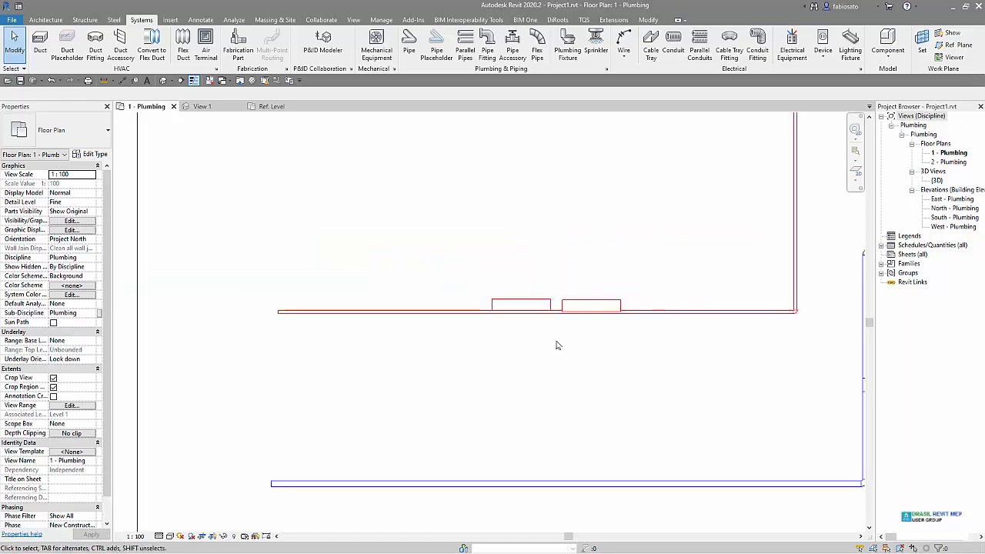
left_click(283, 320)
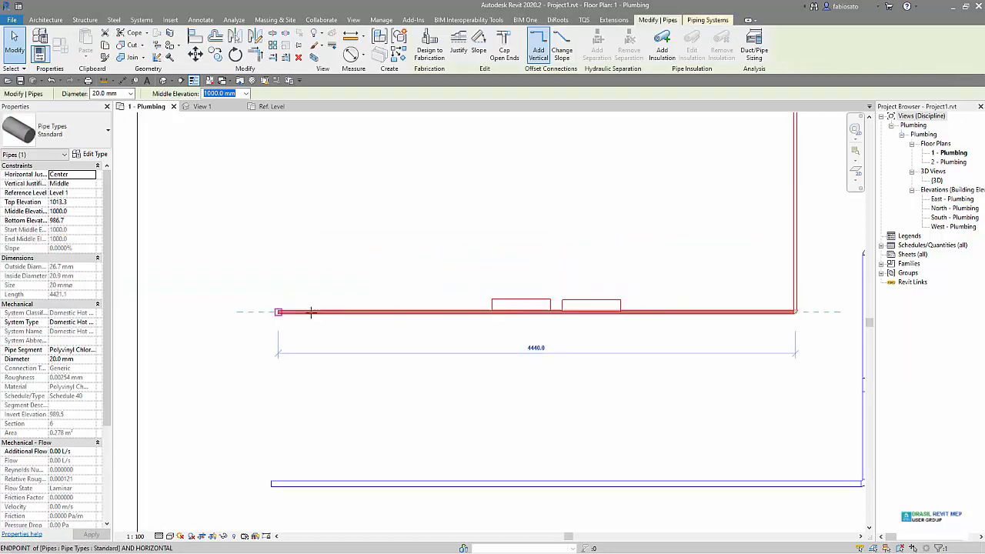
mouse_move(281, 310)
left_mouse_down()
mouse_move(299, 312)
mouse_move(273, 314)
left_mouse_up()
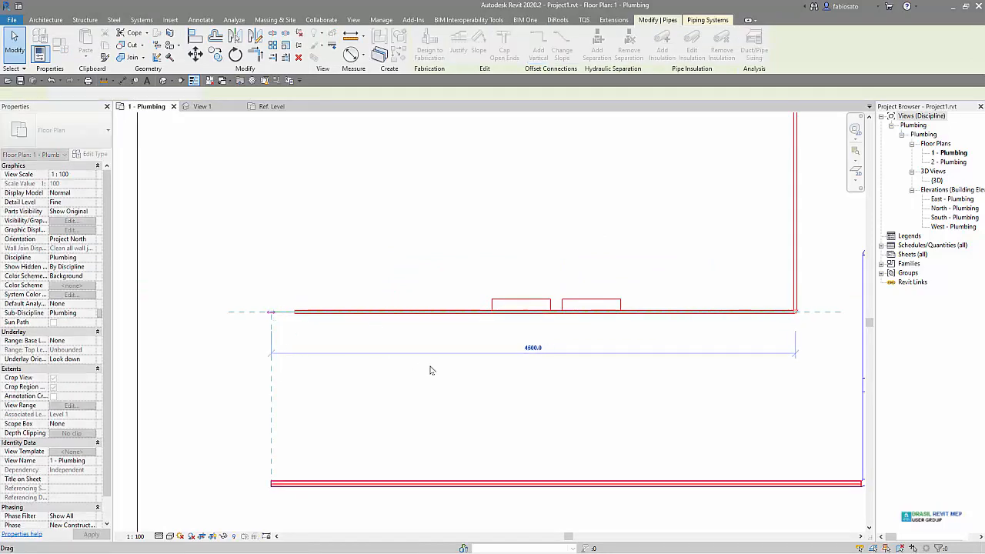
key("Escape")
Select both Attaches To accessories, examine them on the pipe in the {3D} view, close that view and clear the selection
scroll(625, 308, "up", 2)
scroll(631, 304, "up", 2)
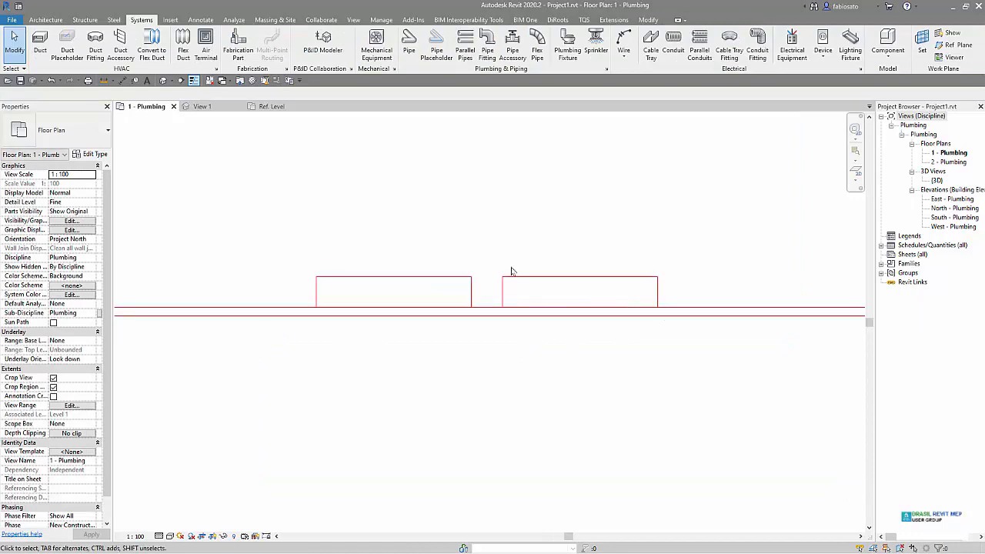
left_click_drag(247, 205, 677, 398)
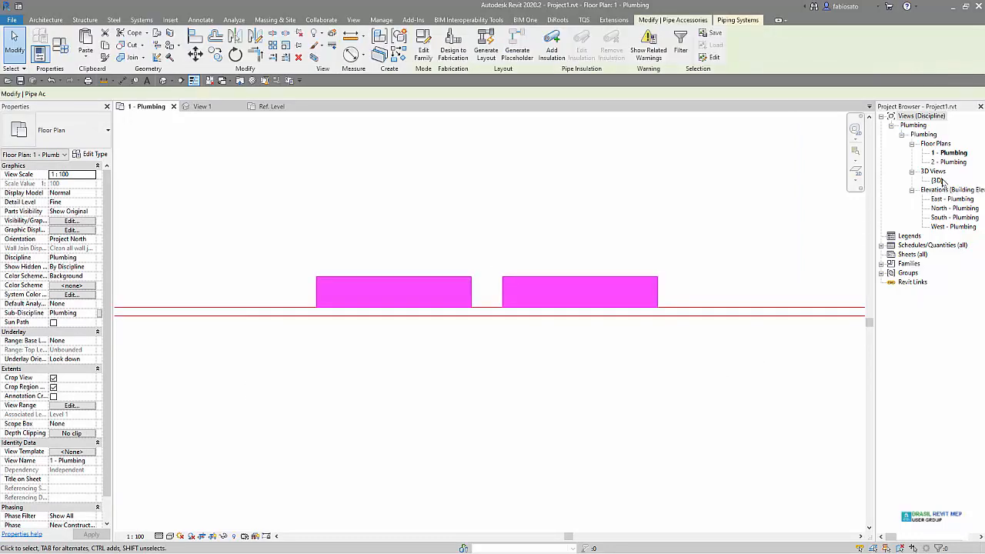
left_click(938, 180)
double_click(939, 181)
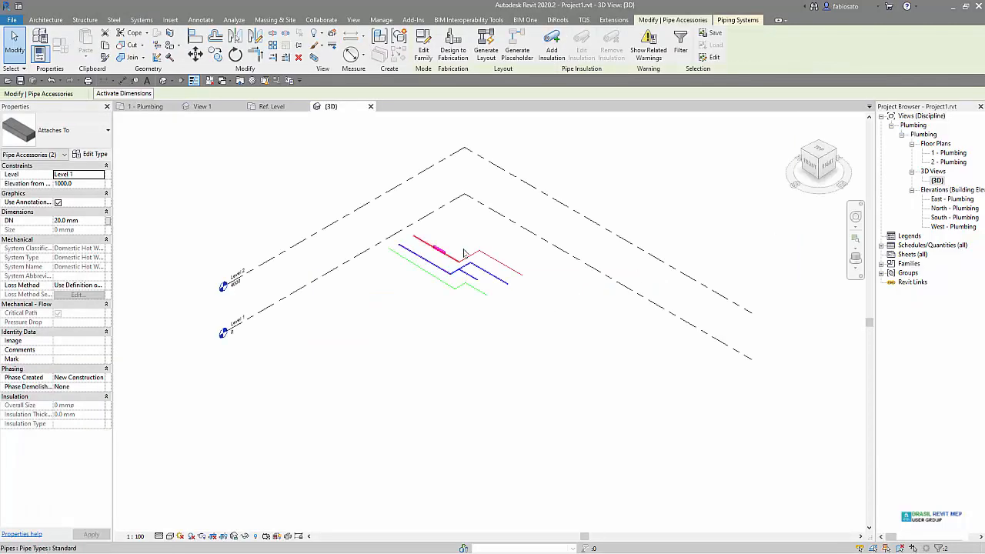
scroll(436, 250, "up", 3)
middle_click_drag(436, 251, 376, 115, "shift")
left_click(371, 106)
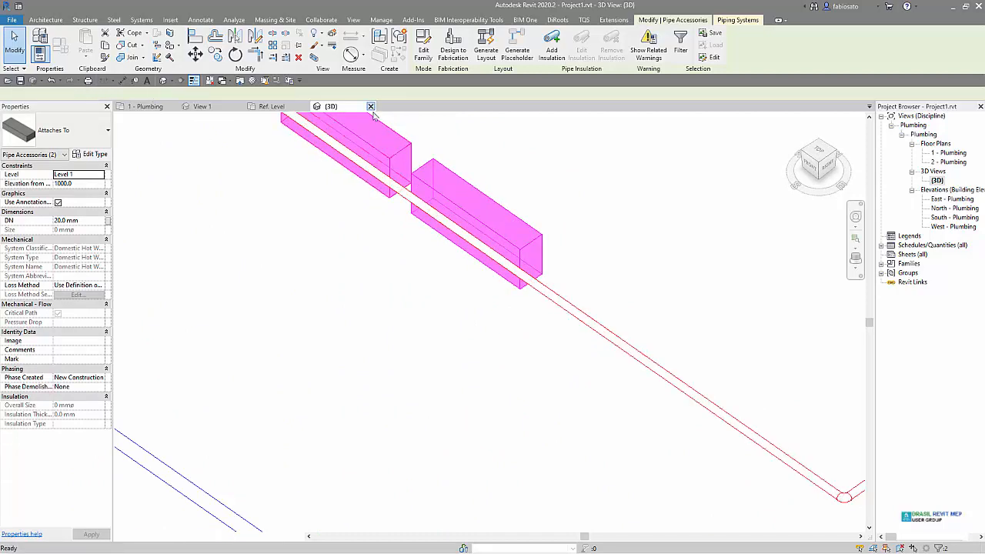
left_click(324, 174)
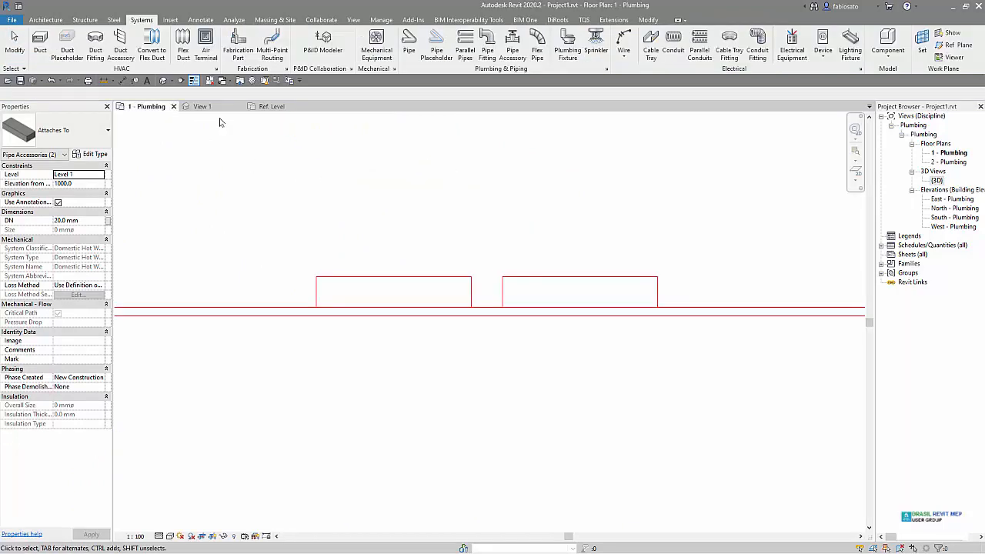
Select the Attaches To accessory at the left on the red pipe to examine its properties, and switch to the presentation
left_click(335, 281)
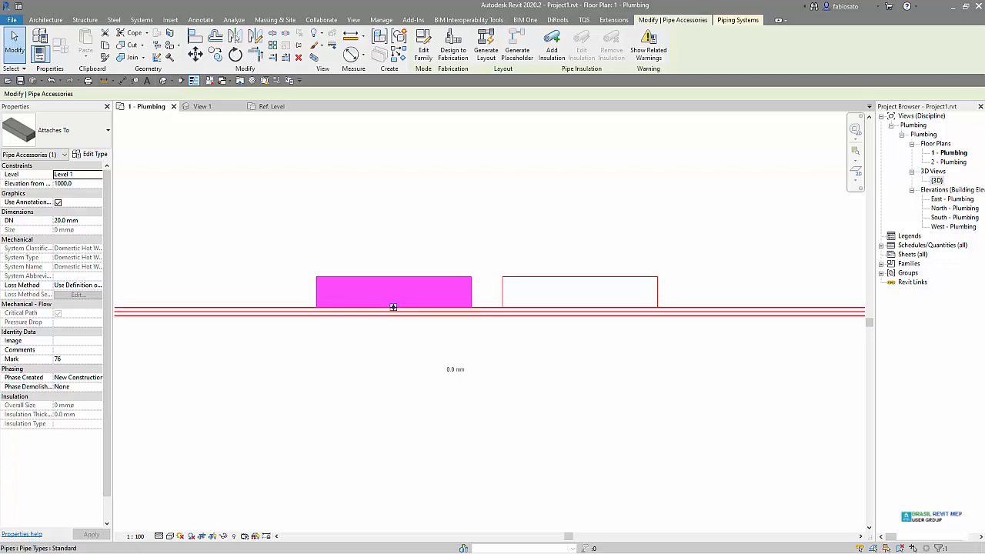
key("alt+Tab")
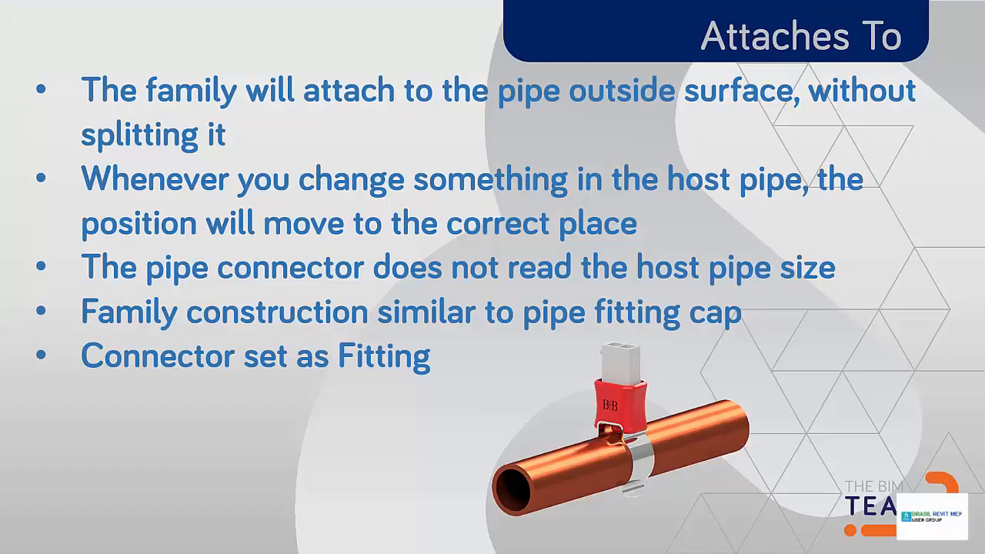
left_click(551, 162)
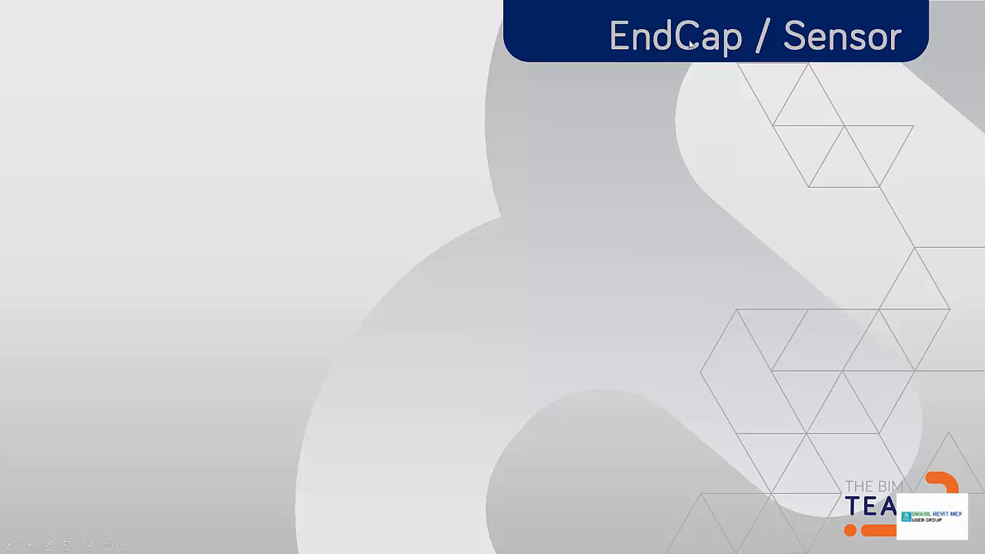
left_click(620, 181)
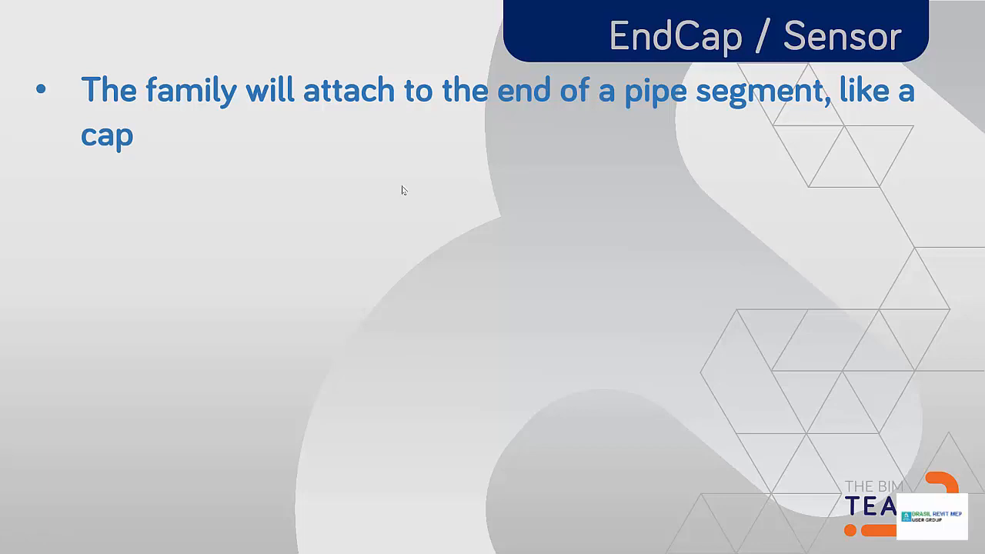
left_click(487, 199)
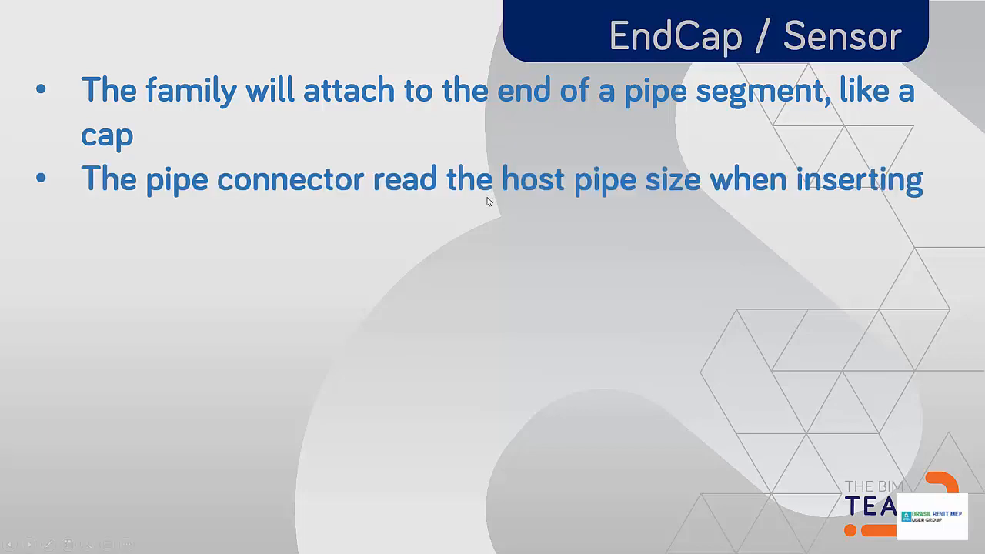
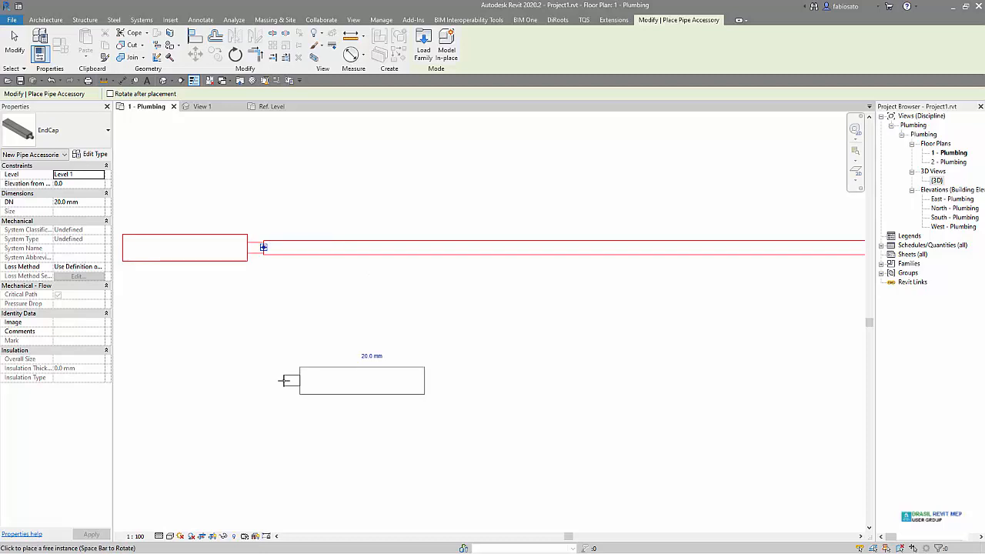
Place an EndCap accessory on the open left end of the blue pipe and end placement
scroll(326, 304, "down", 4)
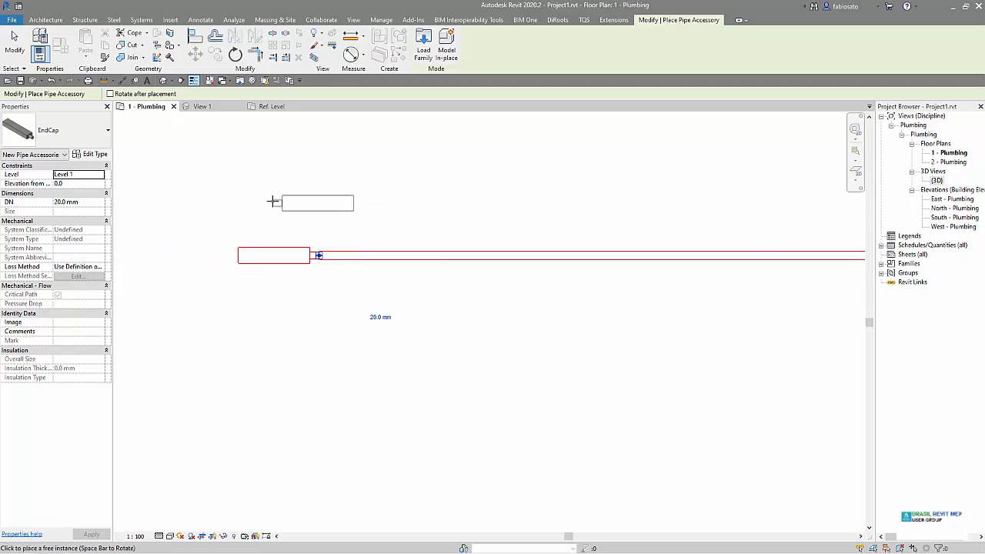
scroll(273, 200, "down", 2)
scroll(293, 424, "up", 2)
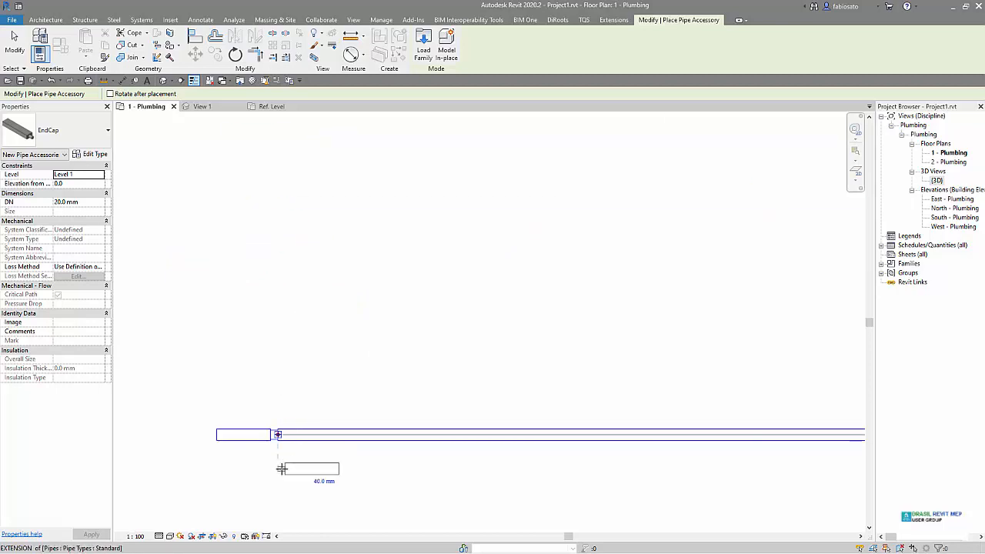
scroll(281, 468, "up", 1)
key("Escape")
key("Escape")
Select the EndCap on the blue pipe, check its DN against the host pipe size and clear the selection
left_click(270, 417)
scroll(272, 413, "up", 2)
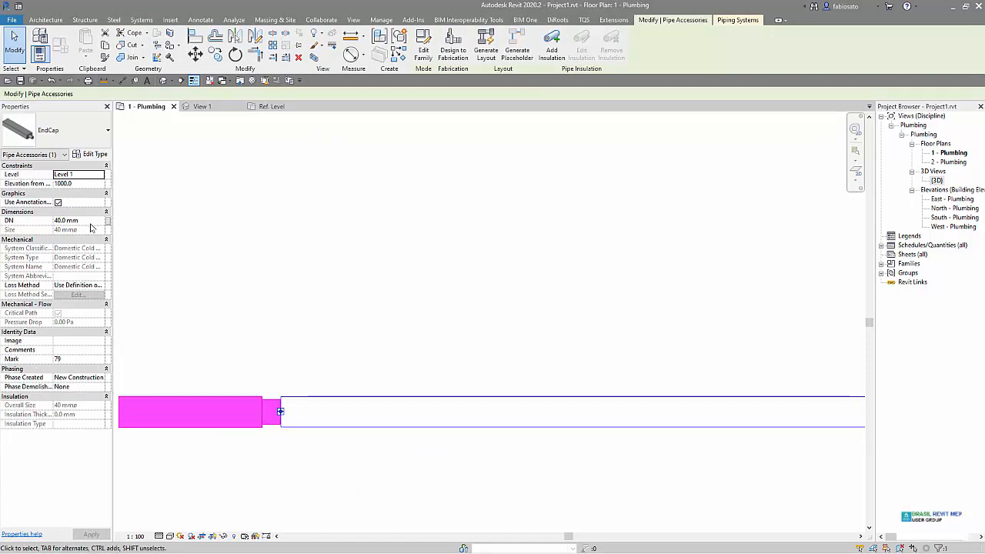
scroll(152, 301, "down", 2)
scroll(199, 343, "down", 3)
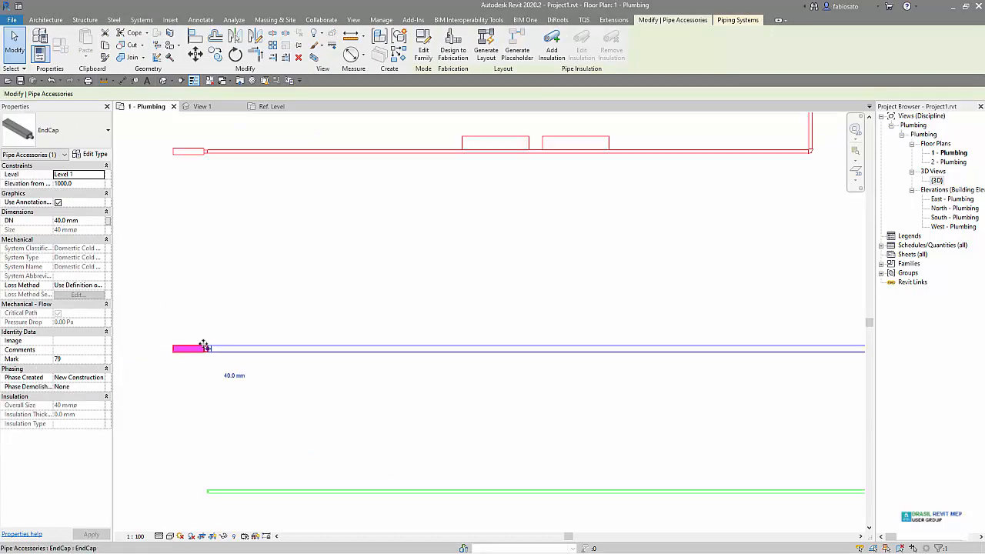
left_click(136, 228)
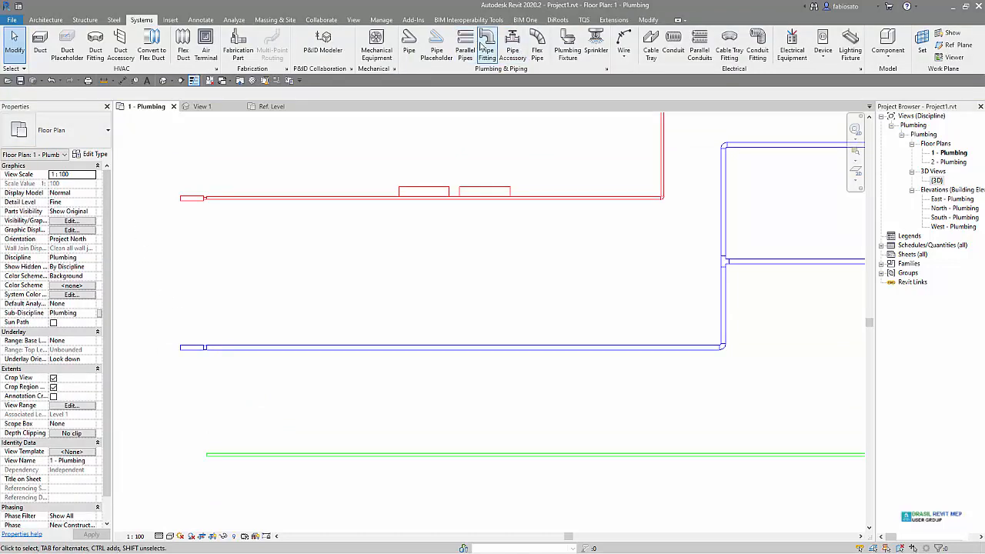
Place a Sensor pipe accessory on the open left end of the green pipe and end placement
left_click(513, 45)
left_click(70, 131)
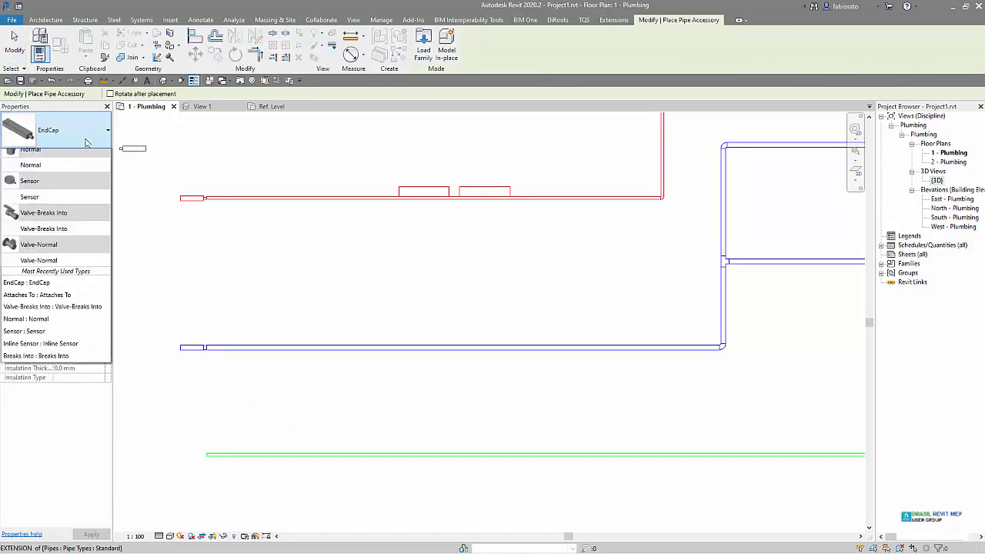
left_click(36, 347)
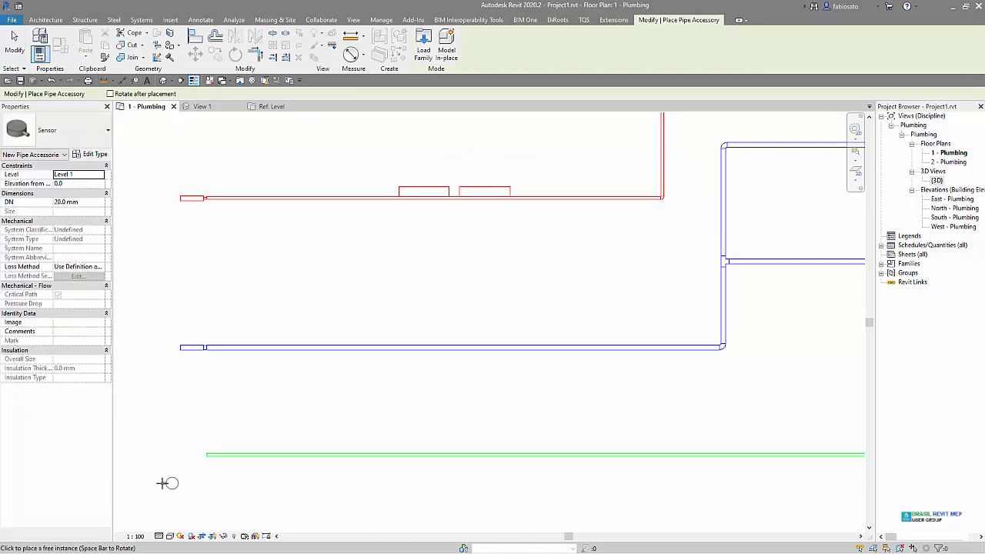
scroll(235, 445, "up", 5)
left_click(241, 427)
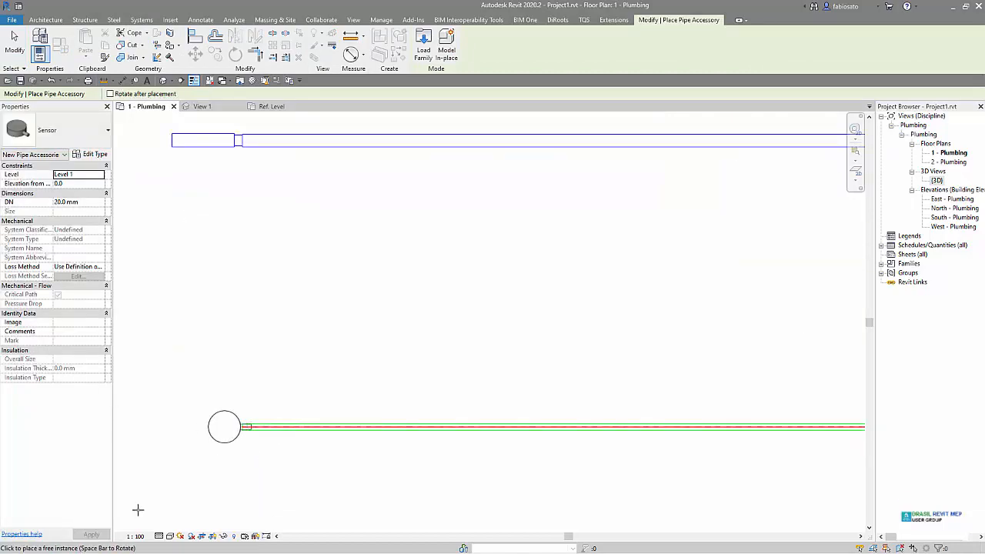
scroll(180, 461, "down", 1)
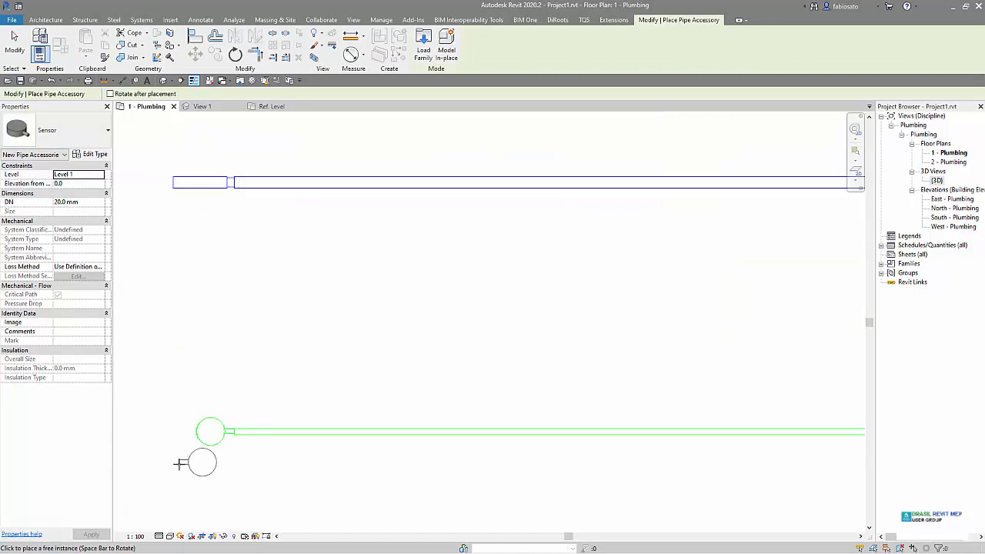
key("Escape")
scroll(190, 485, "down", 2)
scroll(189, 485, "down", 1)
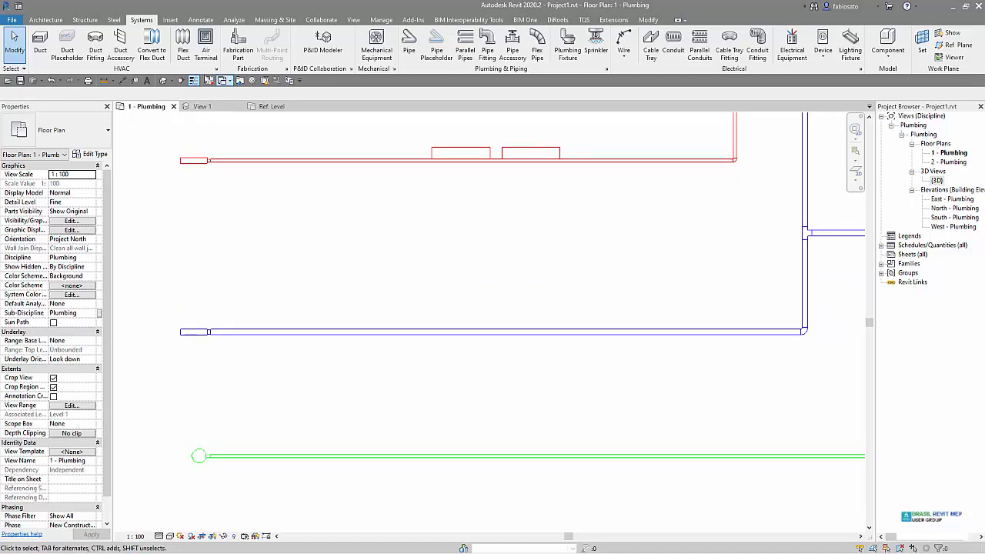
left_click(184, 81)
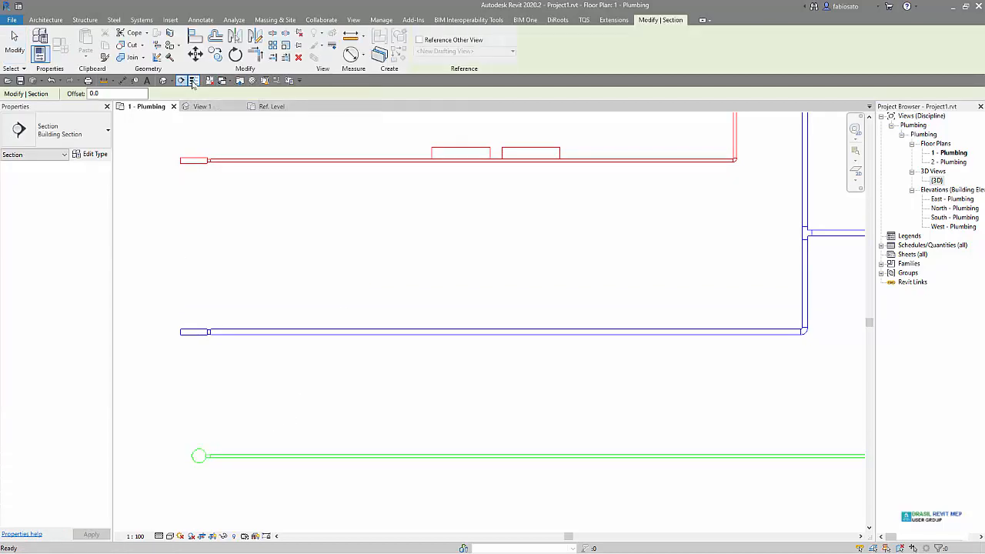
left_click(193, 81)
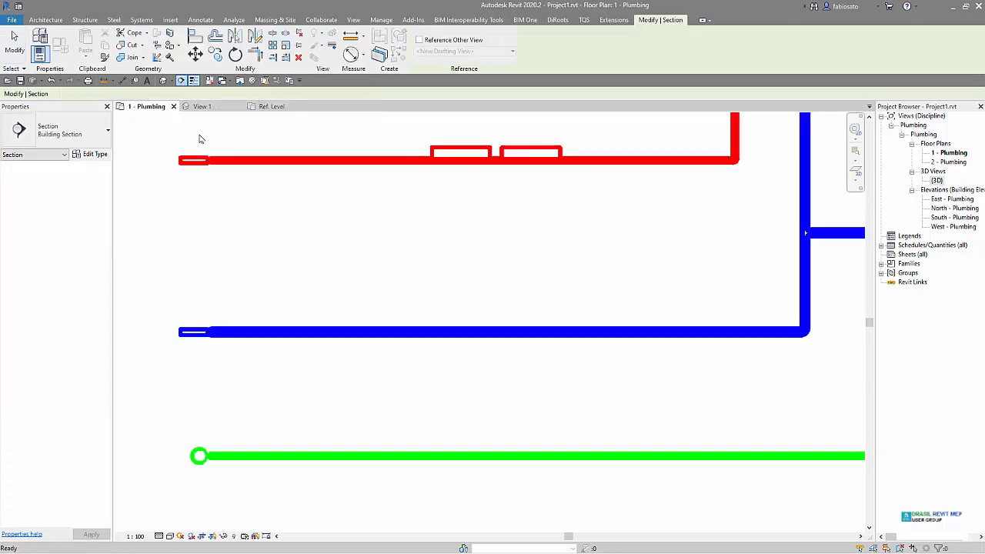
left_click(193, 80)
Set the 1 - Plumbing plan's view scale to 1:20 and turn off thin line display
scroll(221, 244, "down", 2)
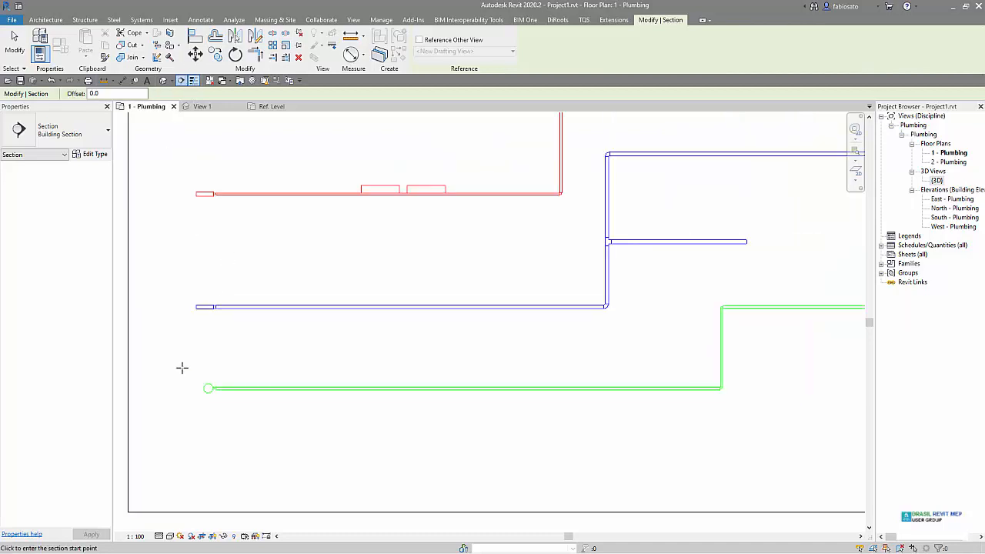
left_click(138, 537)
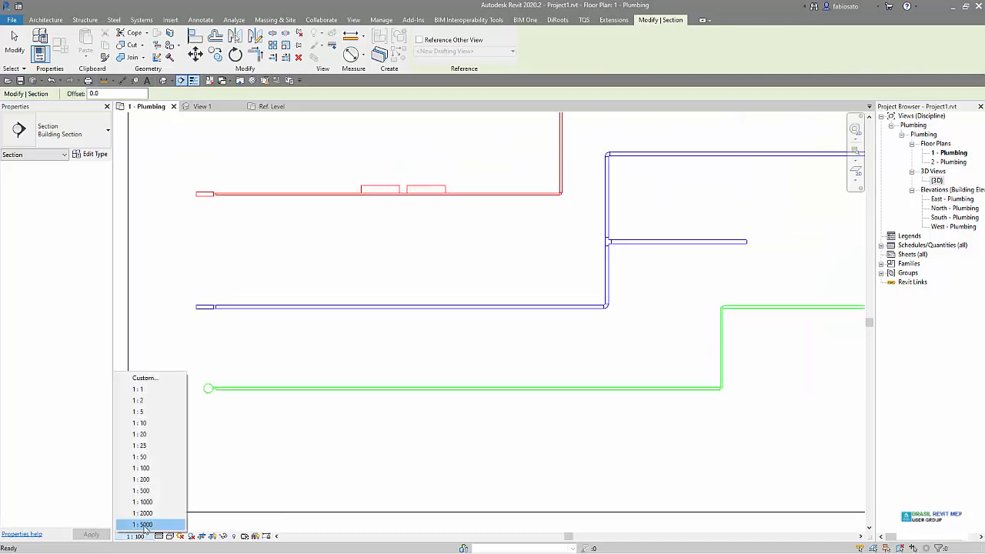
left_click(142, 457)
left_click(193, 81)
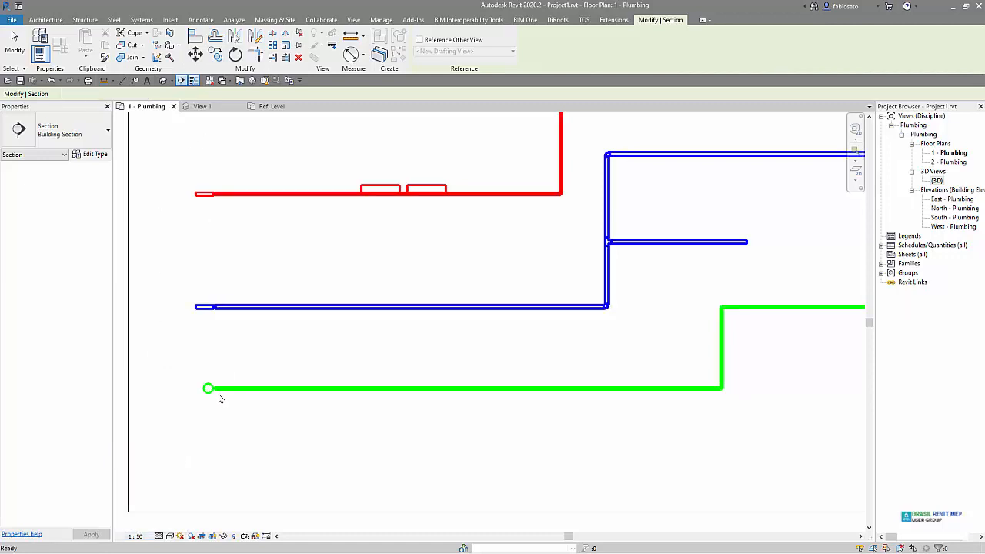
left_click(136, 536)
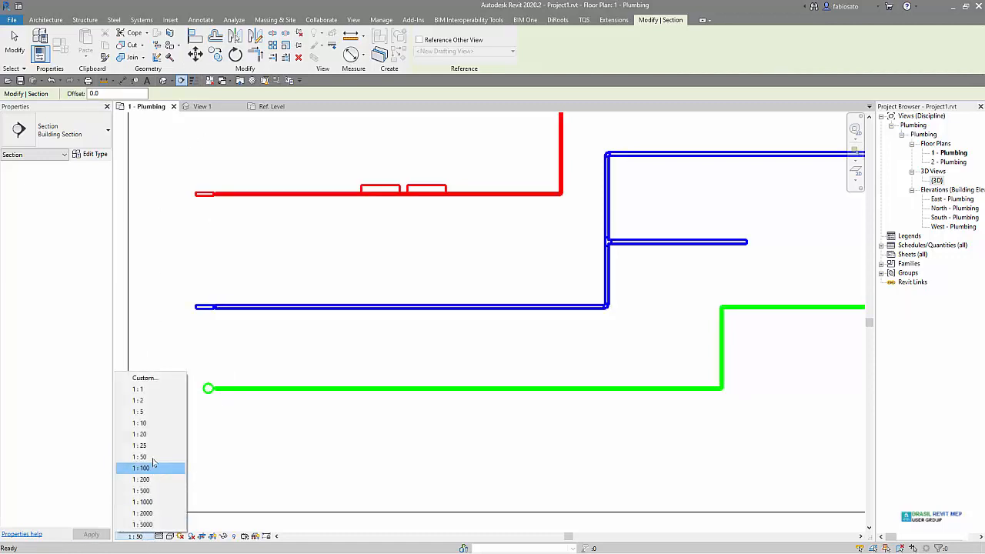
left_click(151, 436)
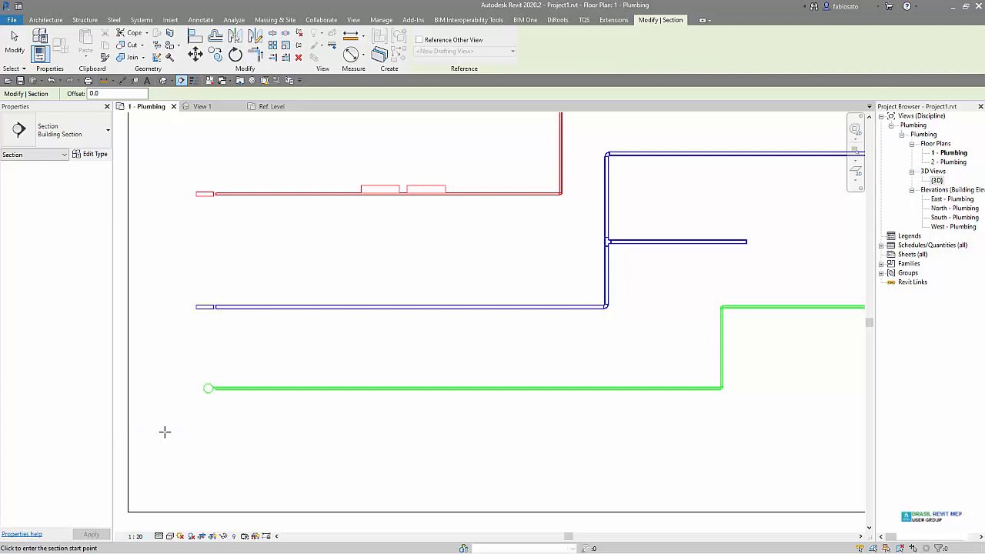
scroll(180, 341, "up", 3)
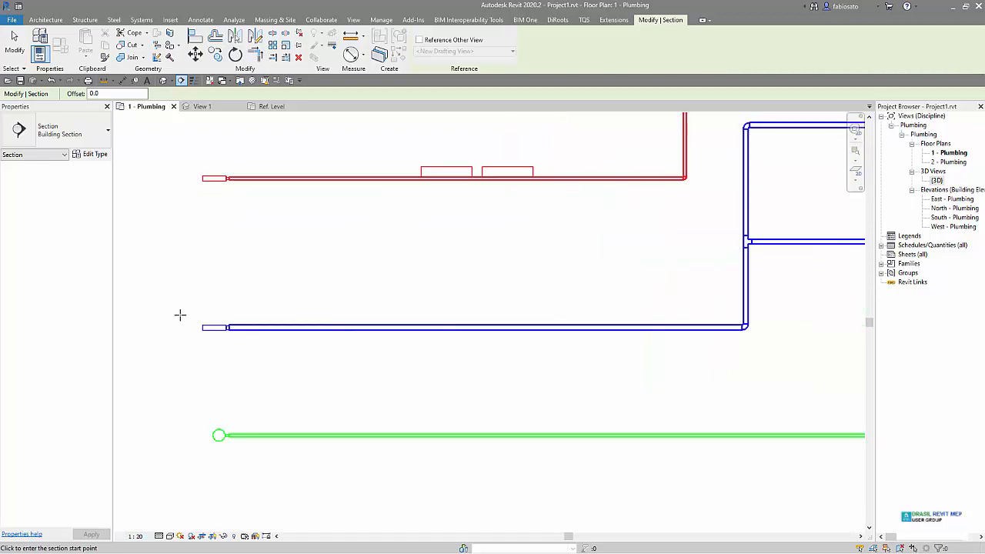
scroll(171, 313, "up", 3)
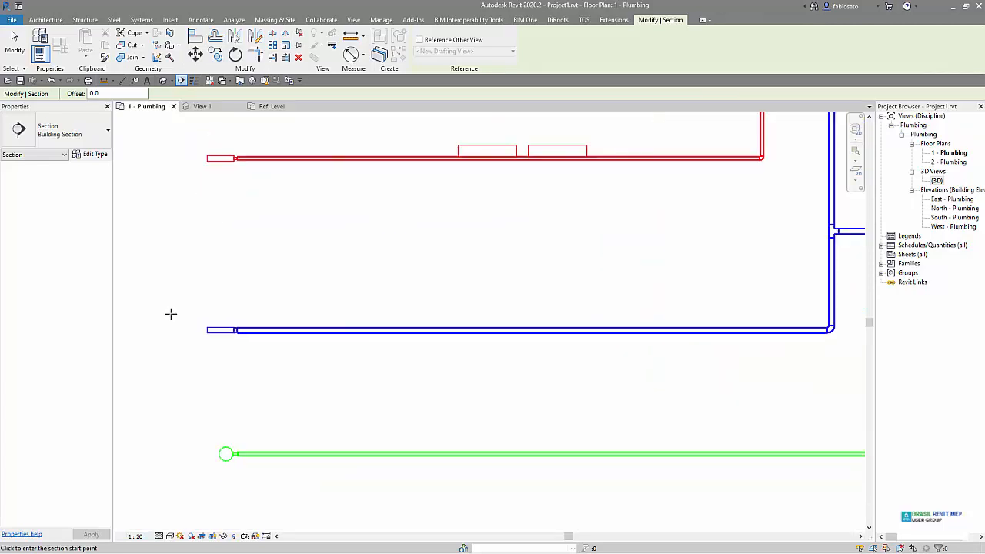
scroll(170, 314, "down", 1)
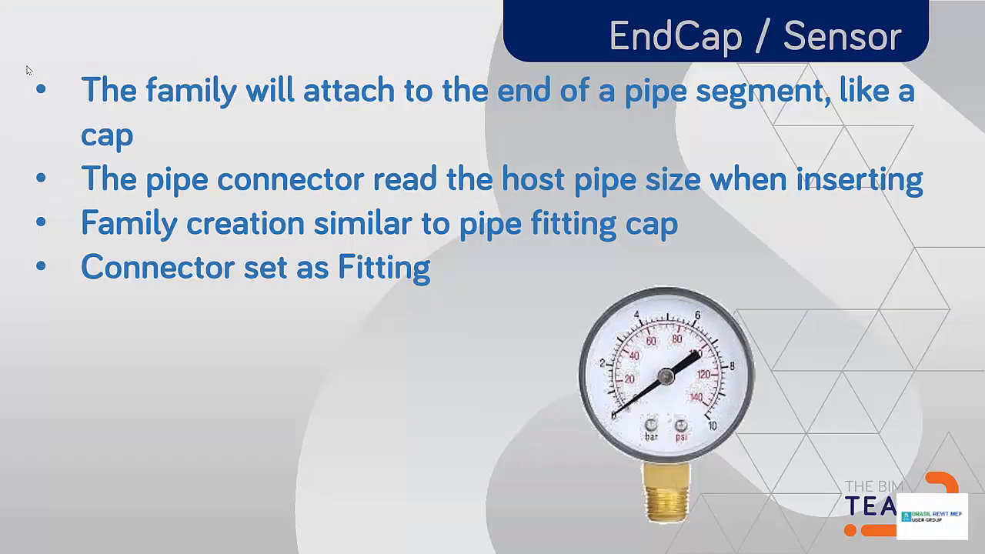
Leave the section command, open the family of the red pipe's EndCap for editing and display it with thin lines
left_click(351, 299)
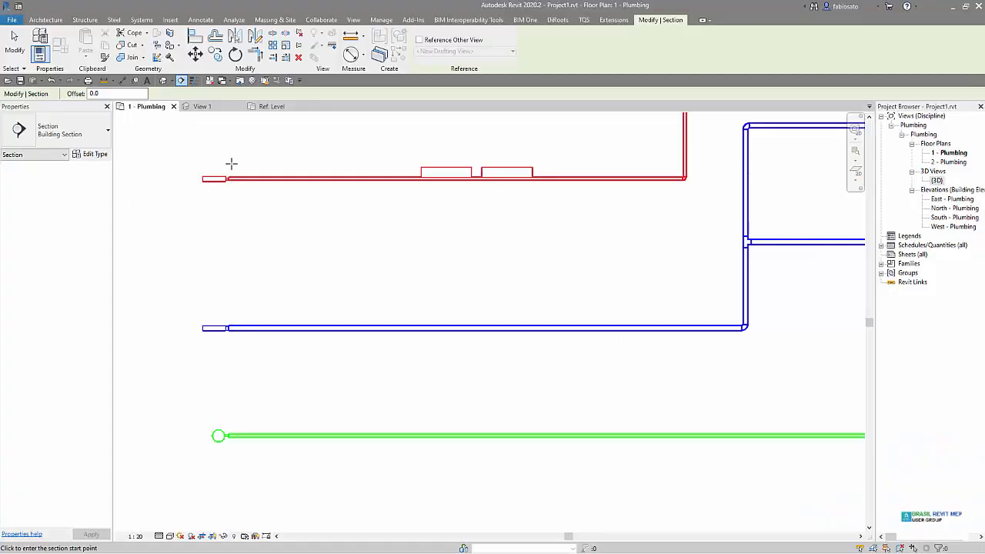
key("Escape")
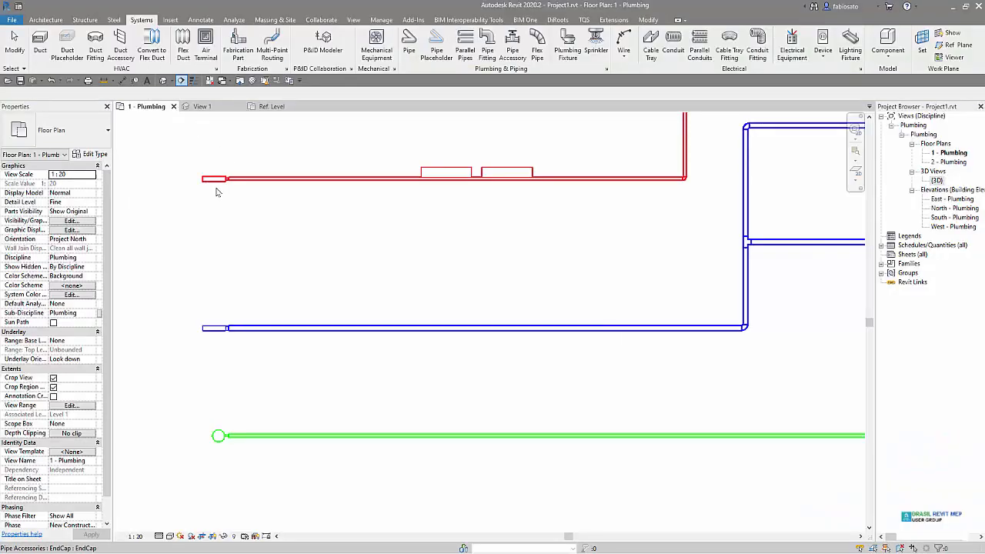
left_click(217, 185)
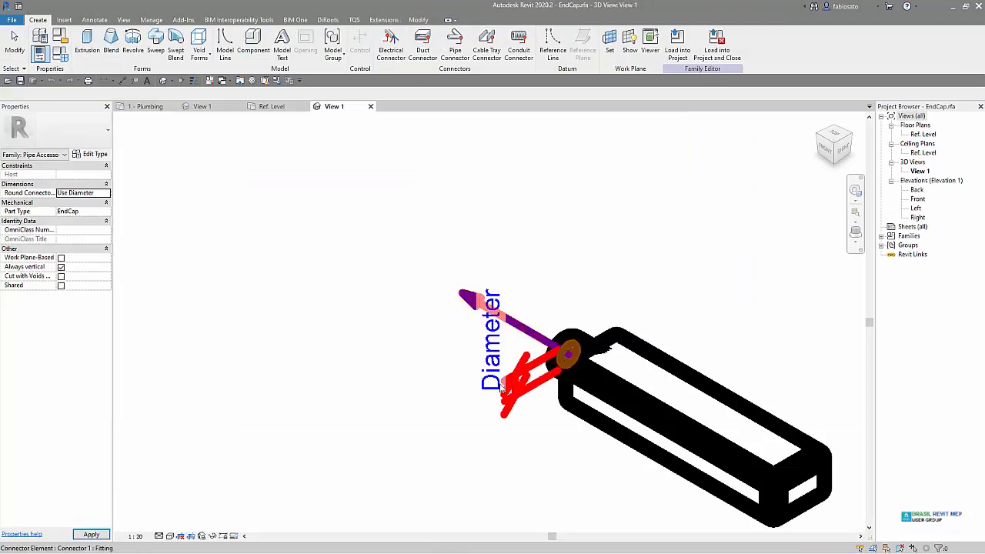
key("t")
key("l")
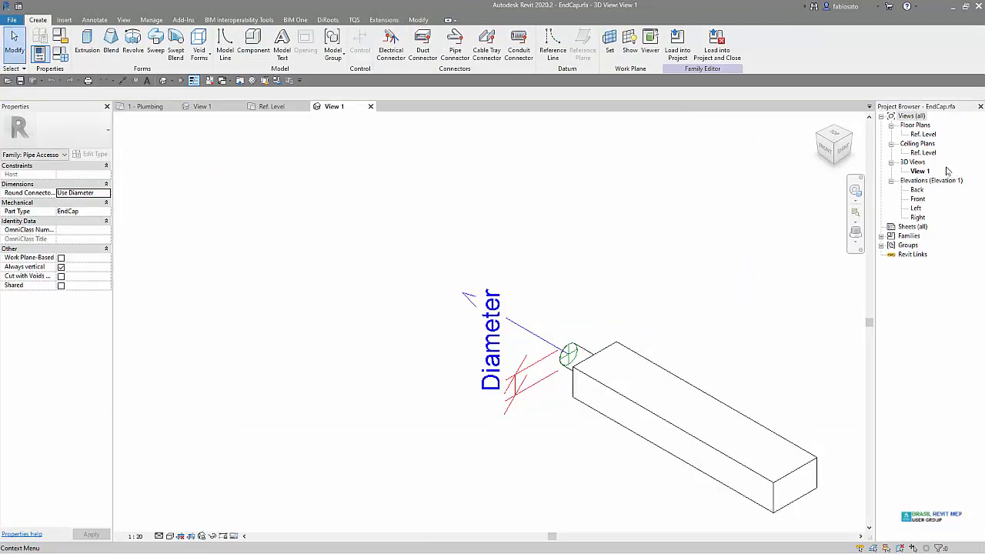
Examine the EndCap family's geometry and connector position in the Ref. Level plan and the Front elevation
double_click(923, 133)
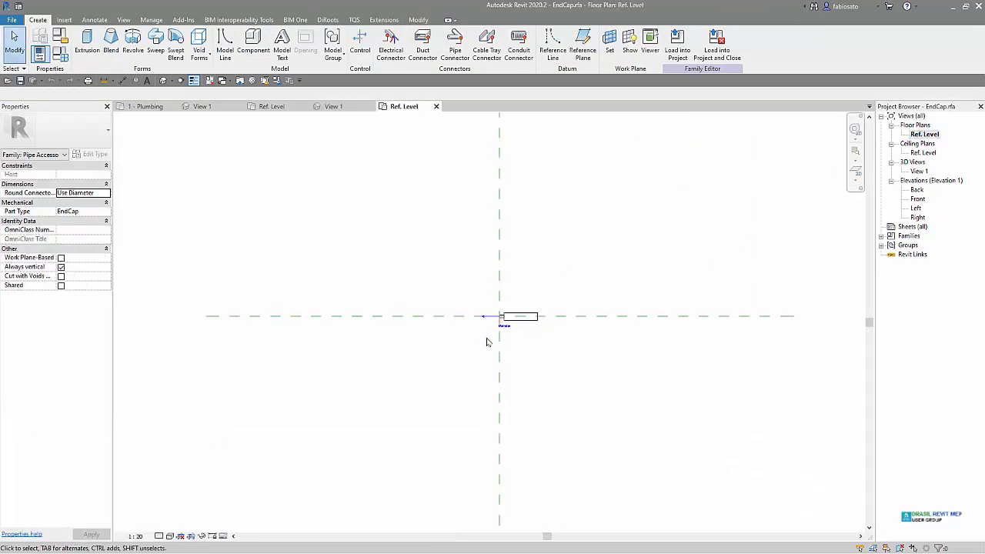
scroll(442, 306, "up", 2)
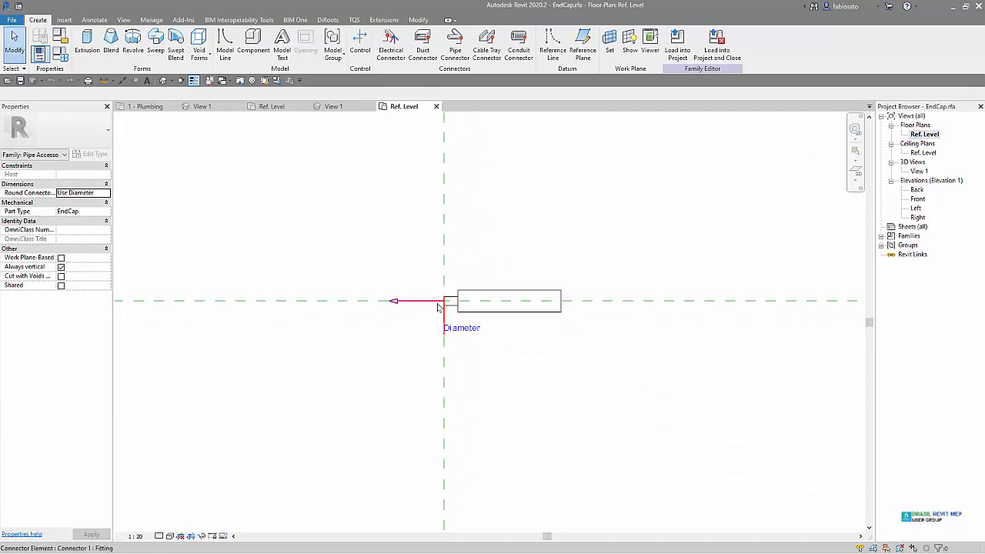
scroll(437, 308, "up", 2)
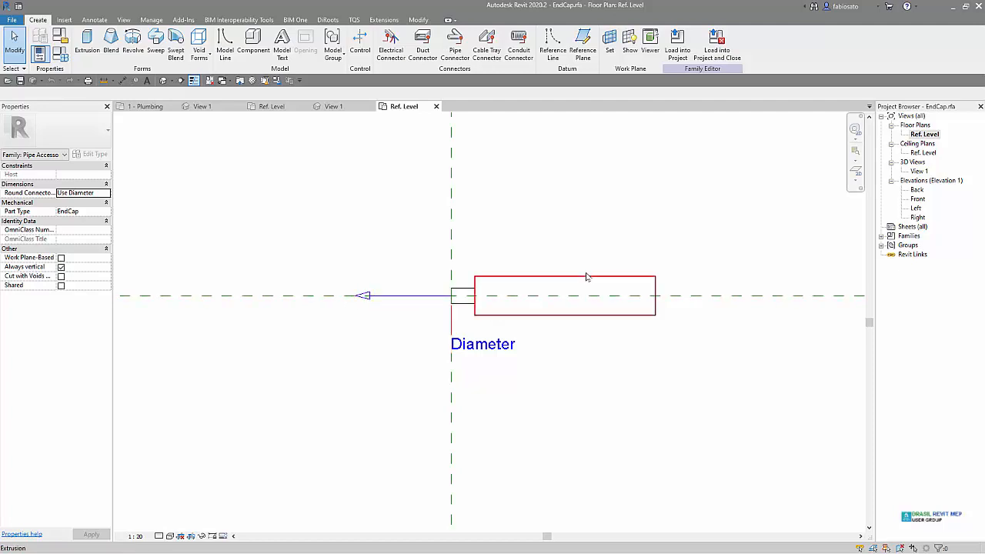
double_click(919, 199)
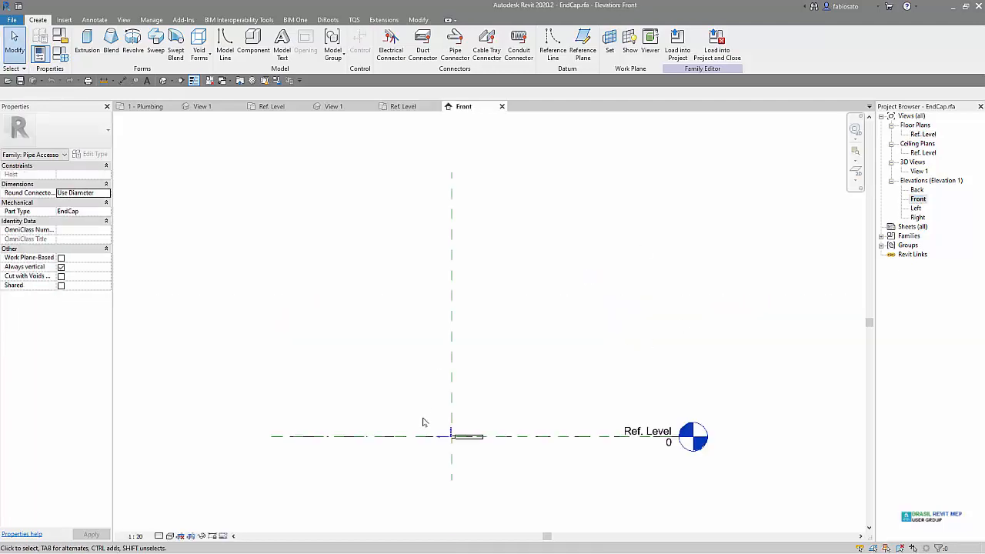
scroll(423, 422, "up", 1)
scroll(455, 462, "up", 3)
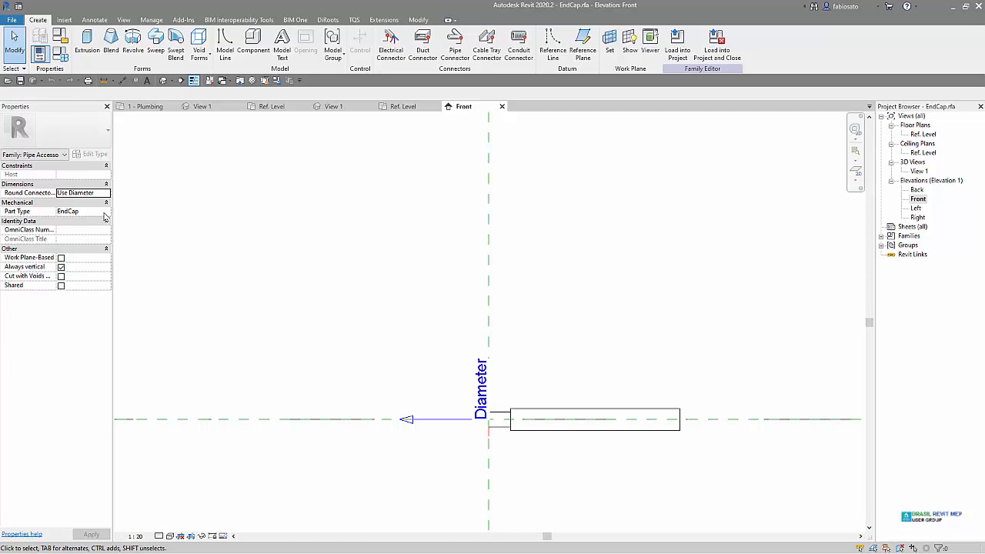
Review the project's Pipe Accessory Schedule and its available fields, leaving the fields unchanged, and close the schedule
left_click(147, 106)
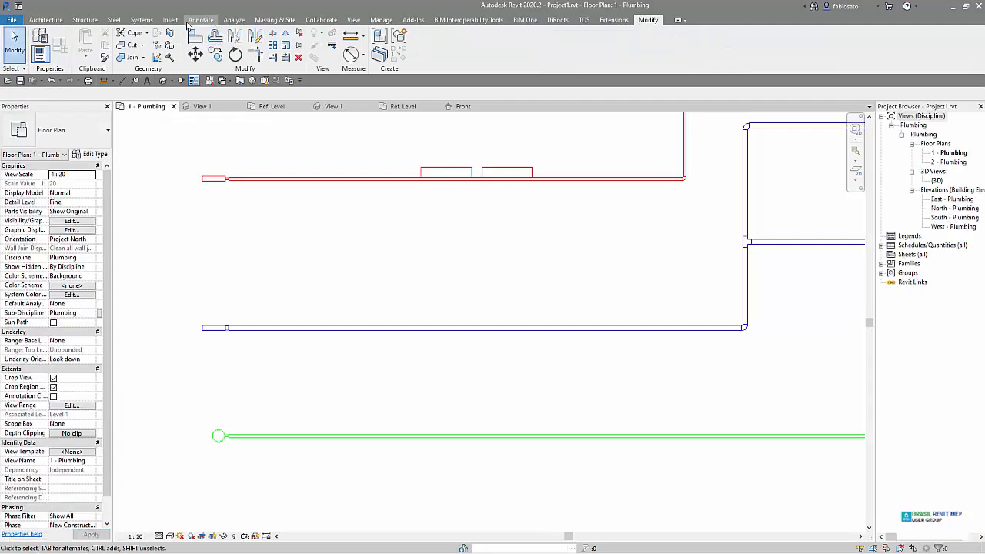
left_click(882, 245)
left_click(912, 254)
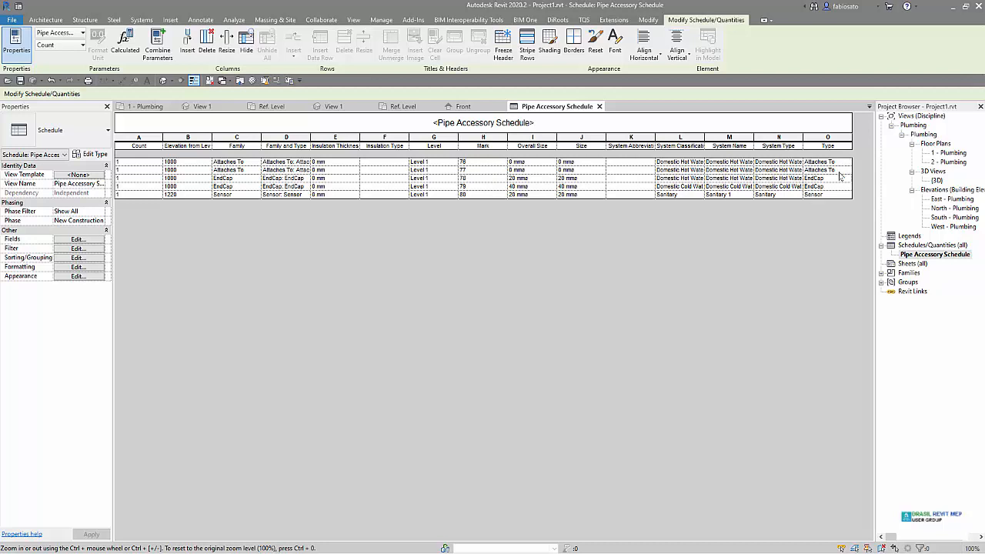
left_click(89, 241)
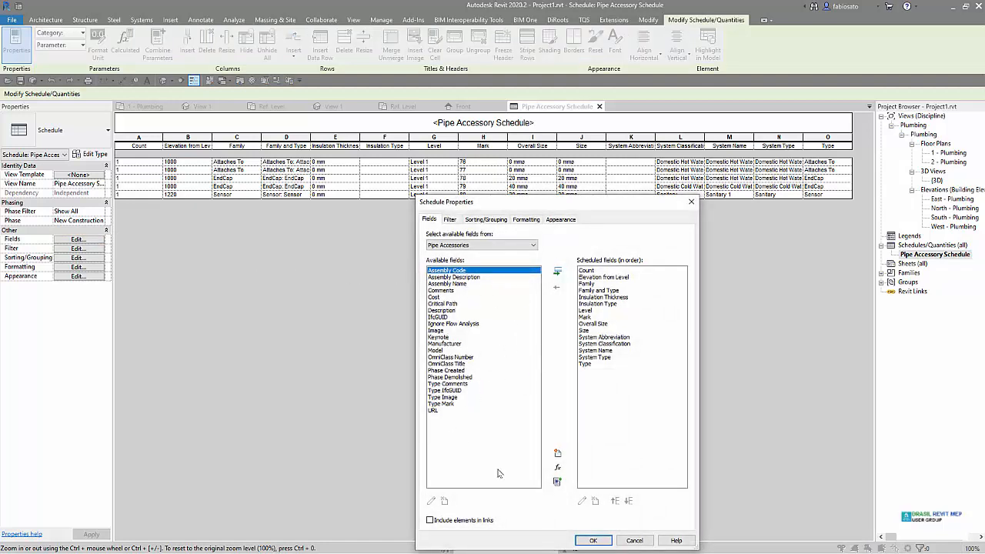
left_click(634, 541)
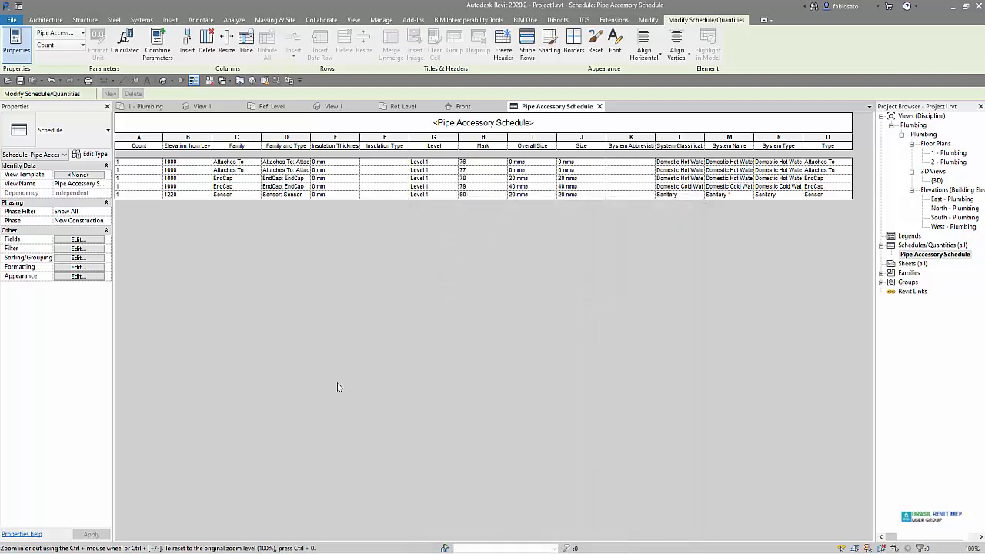
left_click(600, 108)
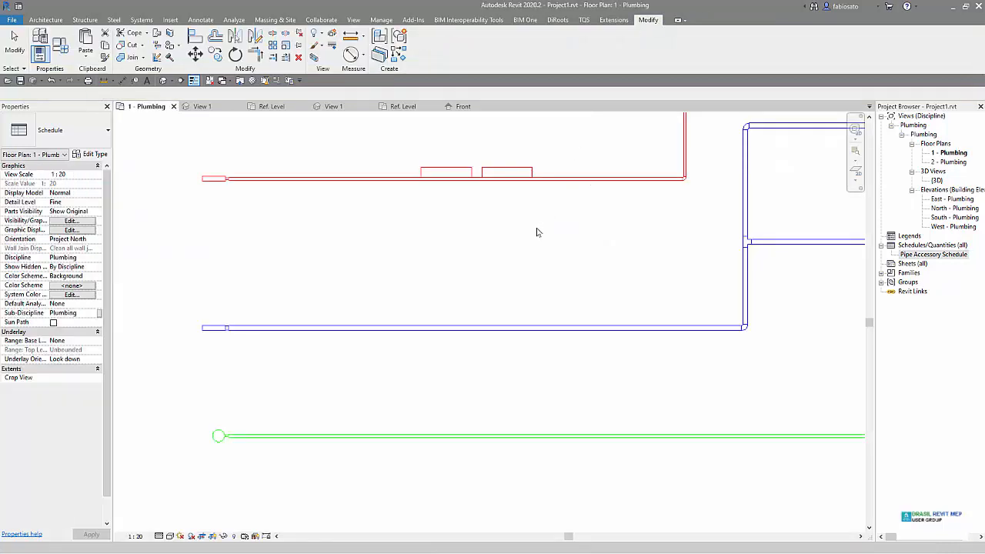
Inspect the EndCap family's type parameters and the DN parameter association of its connector diameter in the Front elevation
left_click(454, 107)
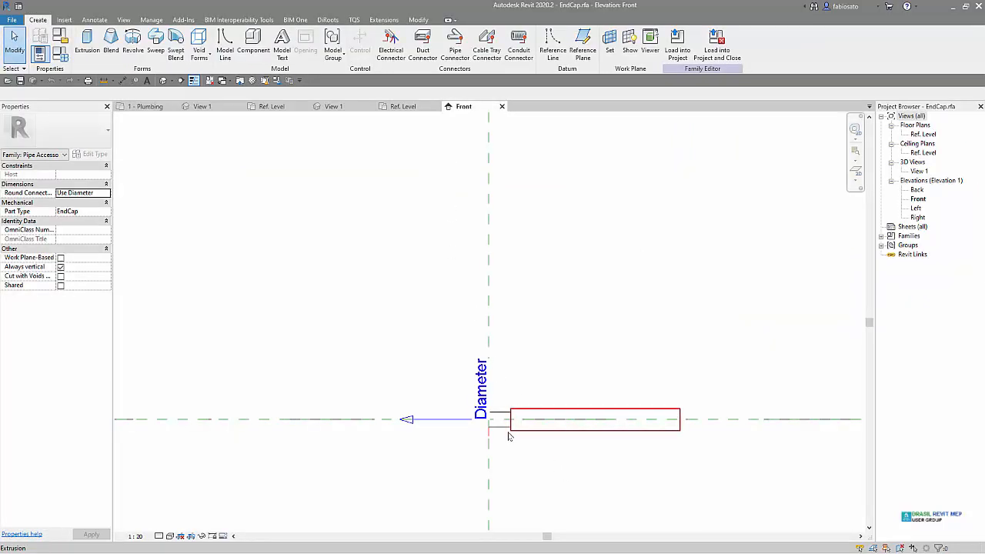
left_click(60, 54)
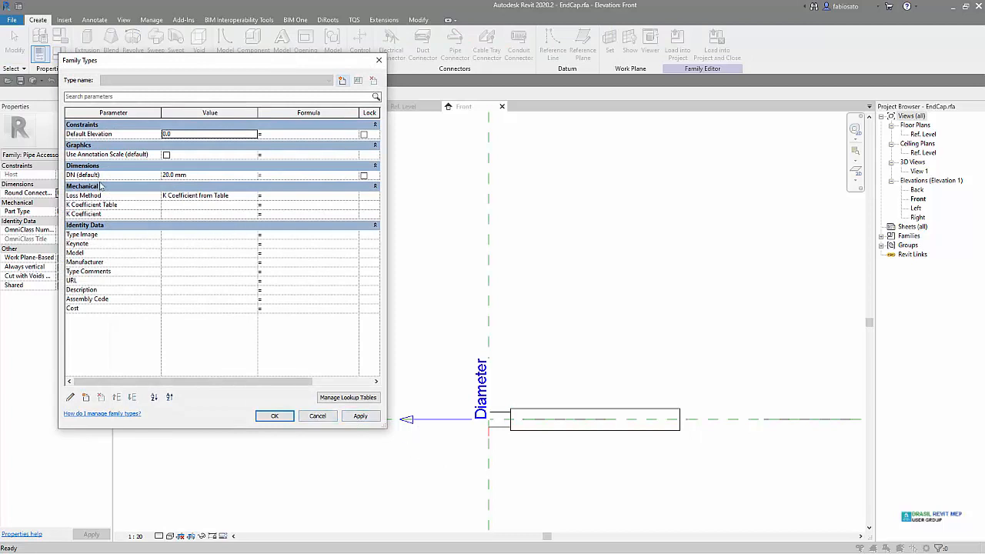
left_click(317, 415)
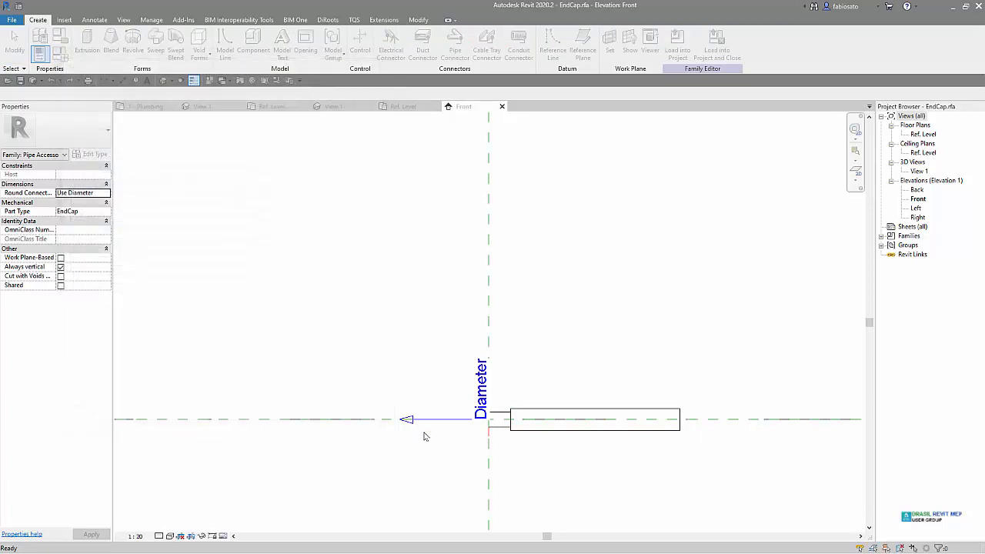
left_click(409, 429)
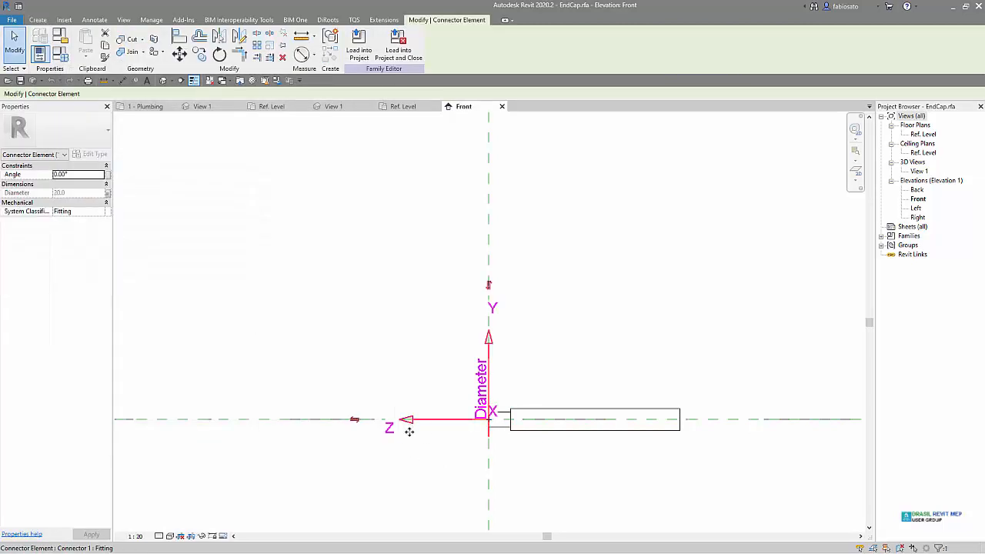
left_click(108, 192)
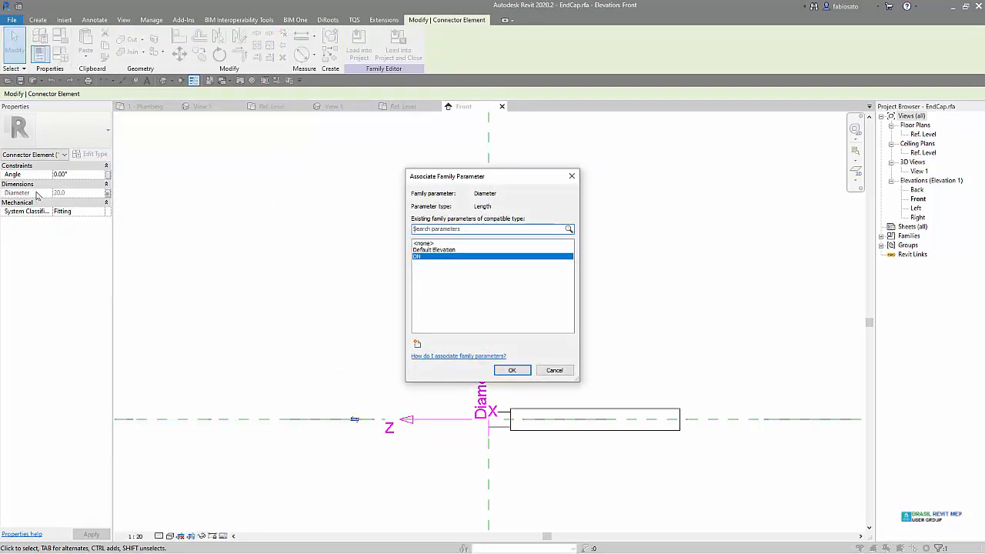
left_click(511, 370)
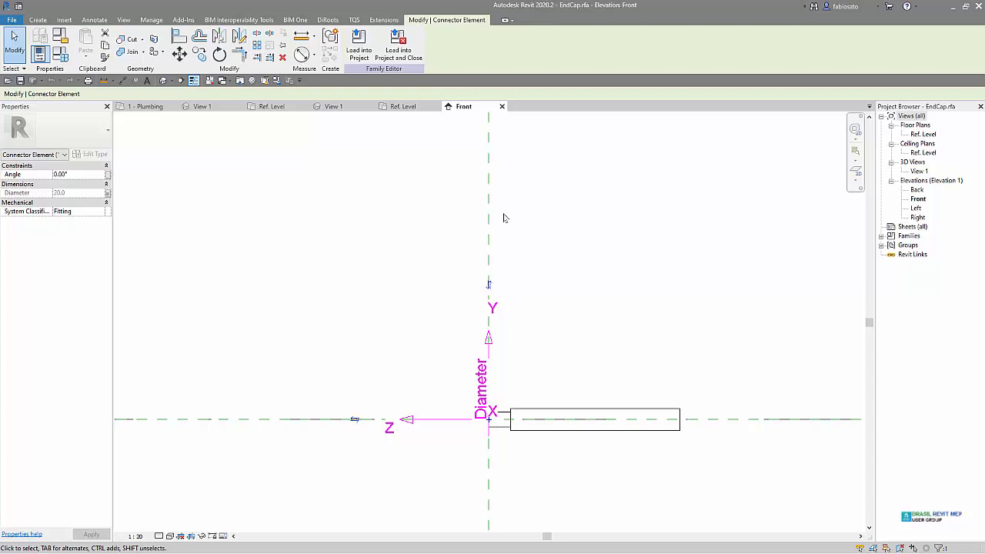
Close the EndCap family's Front, Ref. Level and View 1 views and return to the project's plumbing plan
left_click(502, 107)
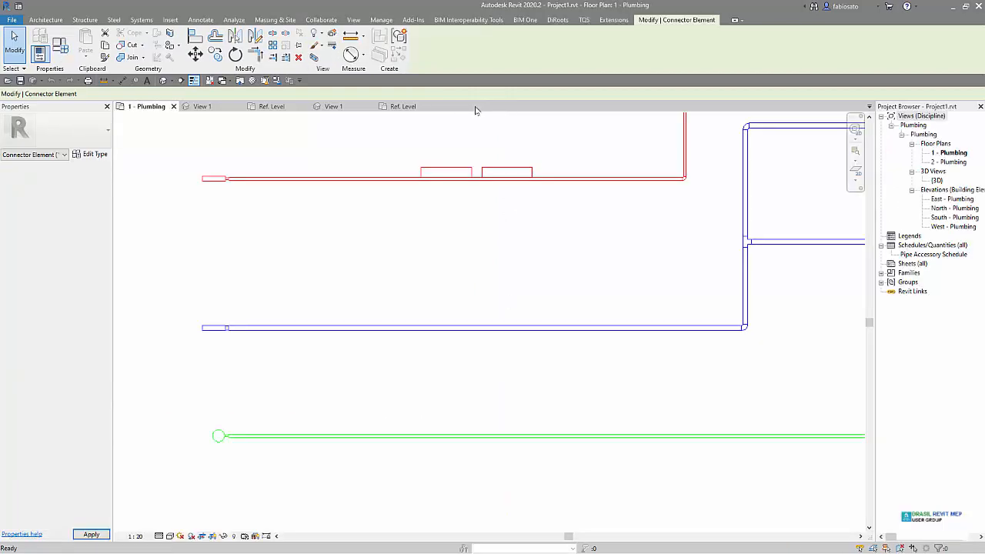
left_click(424, 111)
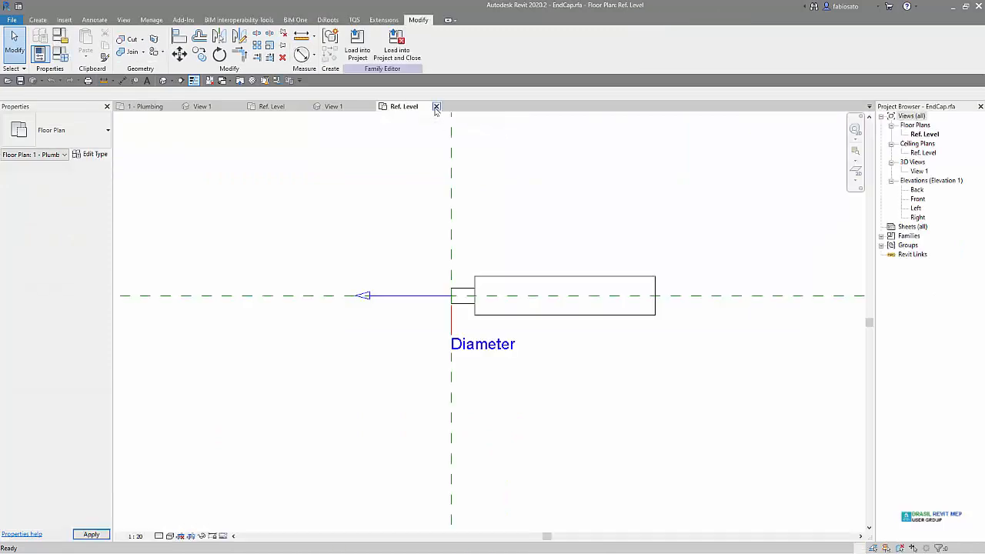
left_click(436, 106)
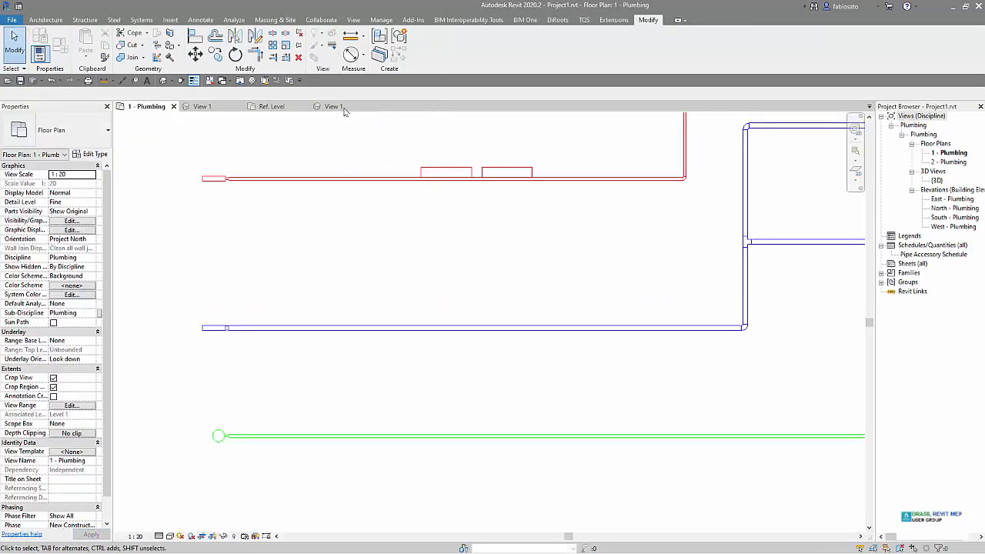
left_click(339, 107)
Examine the EndCap on the red pipe and its instance properties in the 1 - Plumbing plan
left_click(219, 179)
scroll(218, 198, "up", 2)
scroll(217, 185, "up", 1)
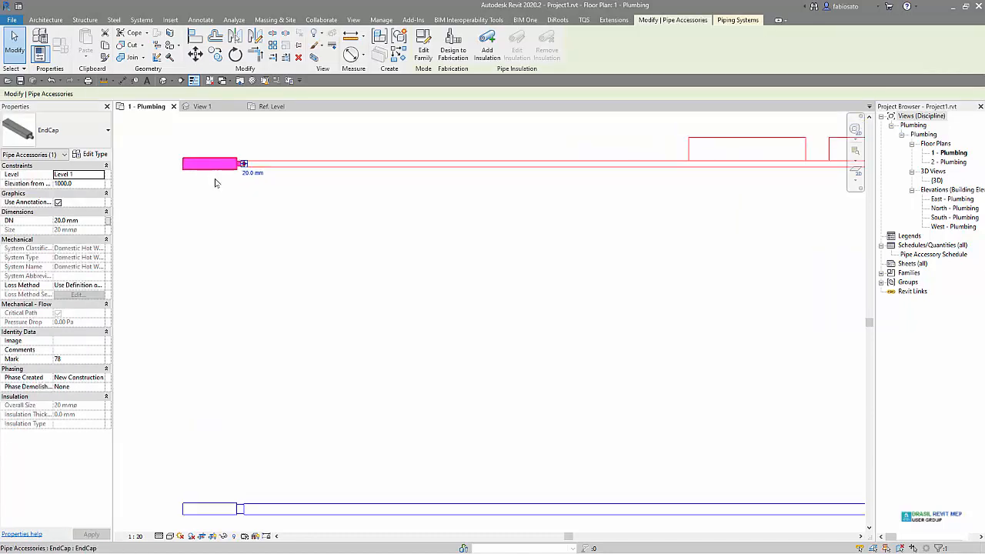
scroll(217, 284, "down", 1)
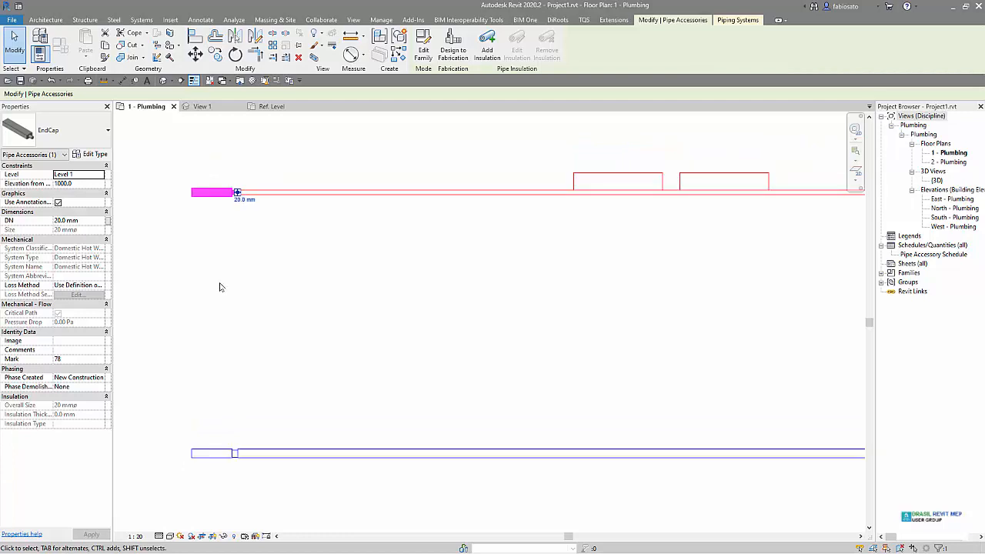
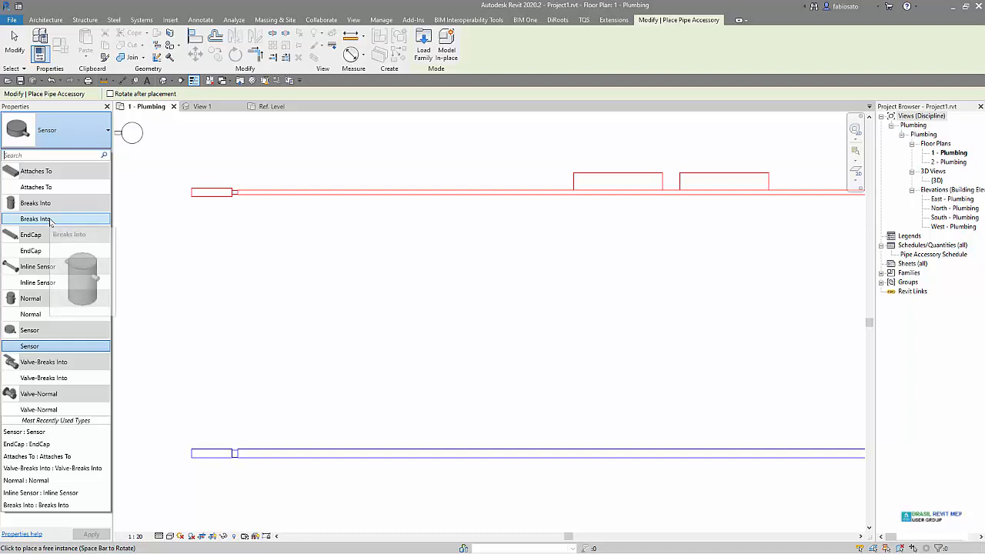
Place a Breaks Into pipe accessory on the horizontal blue pipe, near its EndCap, and end placement
left_click(49, 220)
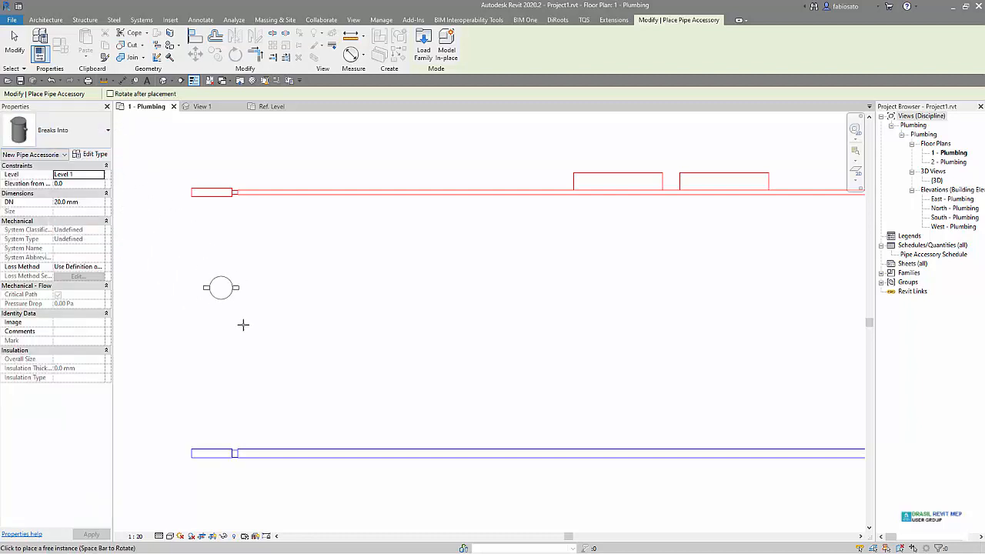
scroll(383, 454, "up", 2)
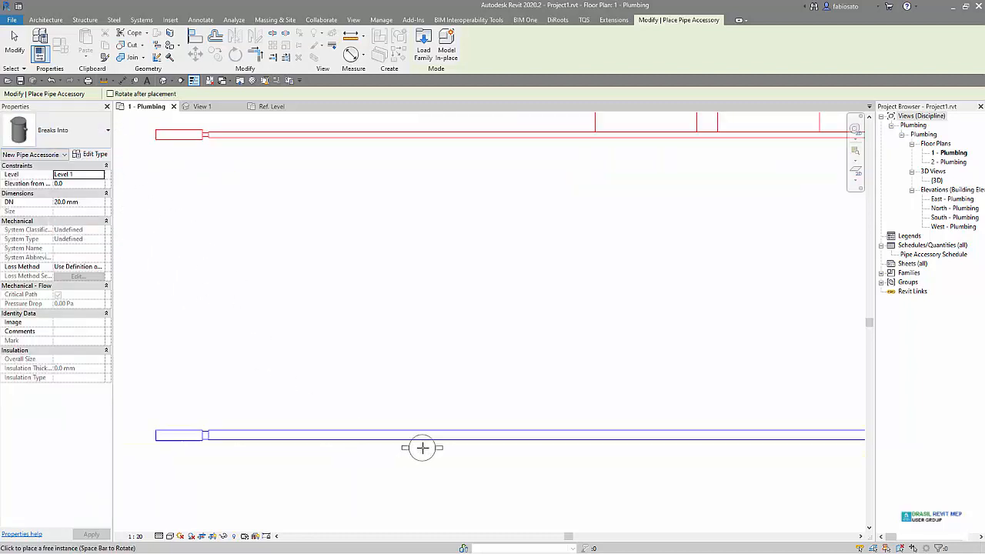
scroll(423, 447, "up", 1)
left_click(444, 431)
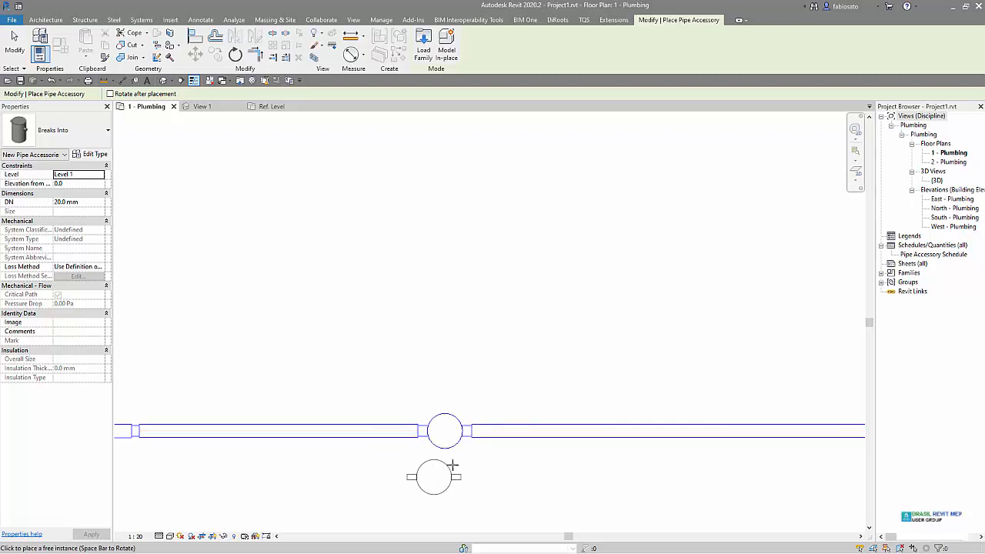
key("Escape")
key("Escape")
Review the instance properties of the Breaks Into accessory on the blue pipe with the property names and values widened
left_click(444, 431)
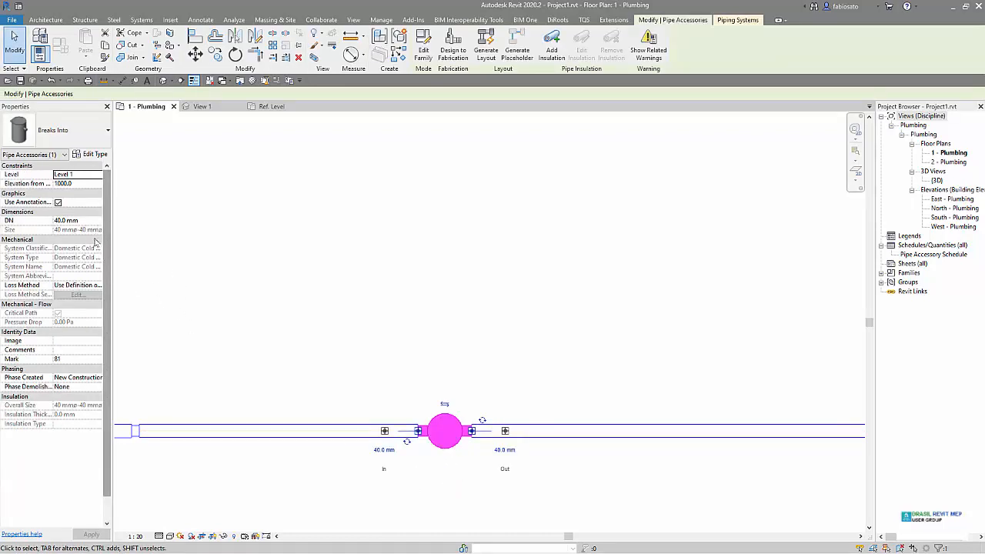
left_click_drag(112, 236, 145, 237)
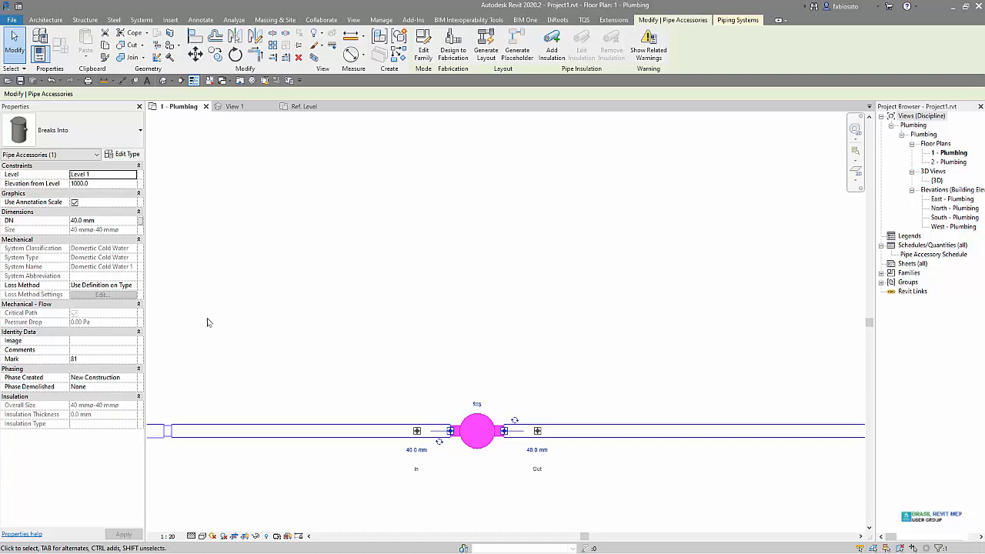
scroll(210, 327, "down", 5)
left_click(254, 370)
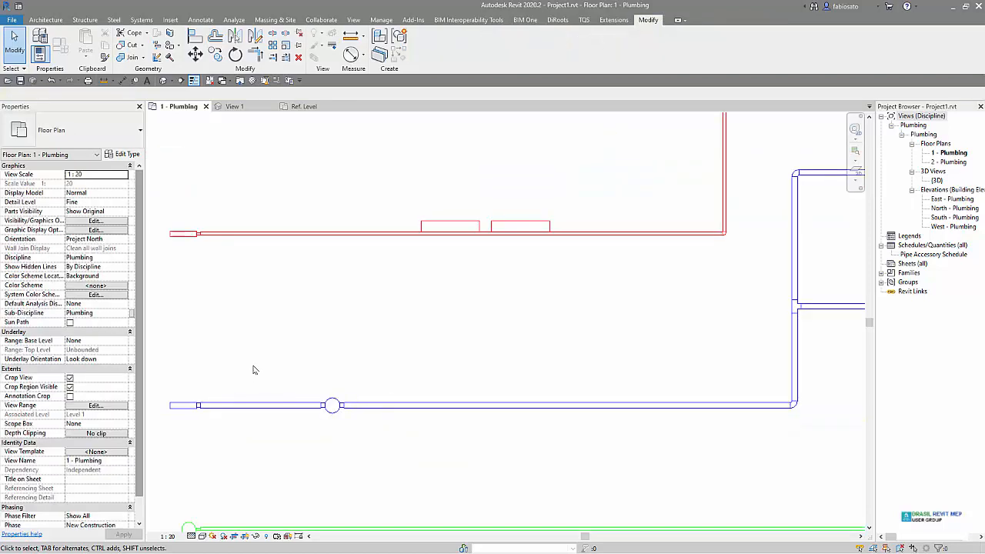
Place an Inline Sensor pipe accessory on the red pipe between its EndCap and the Attaches To accessories
key("p")
key("a")
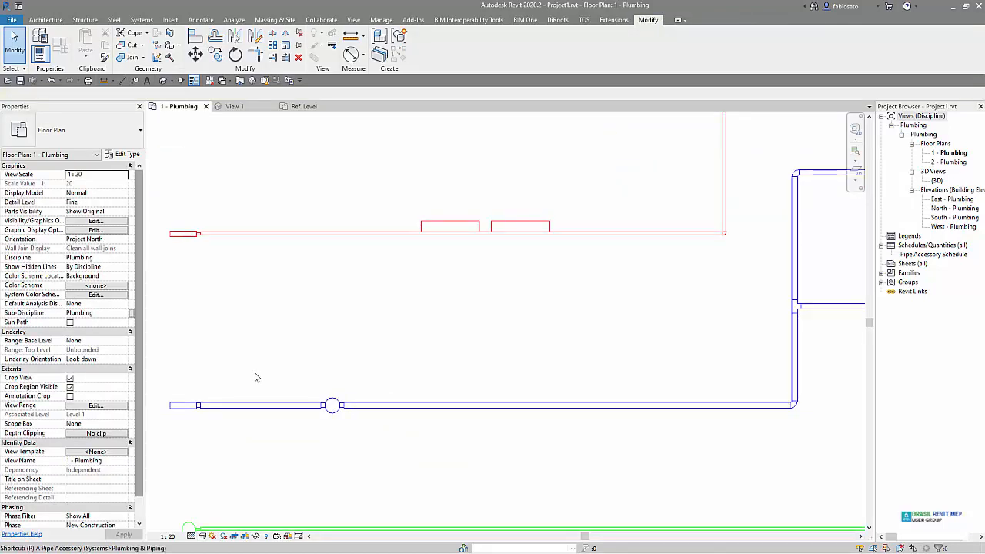
left_click(127, 139)
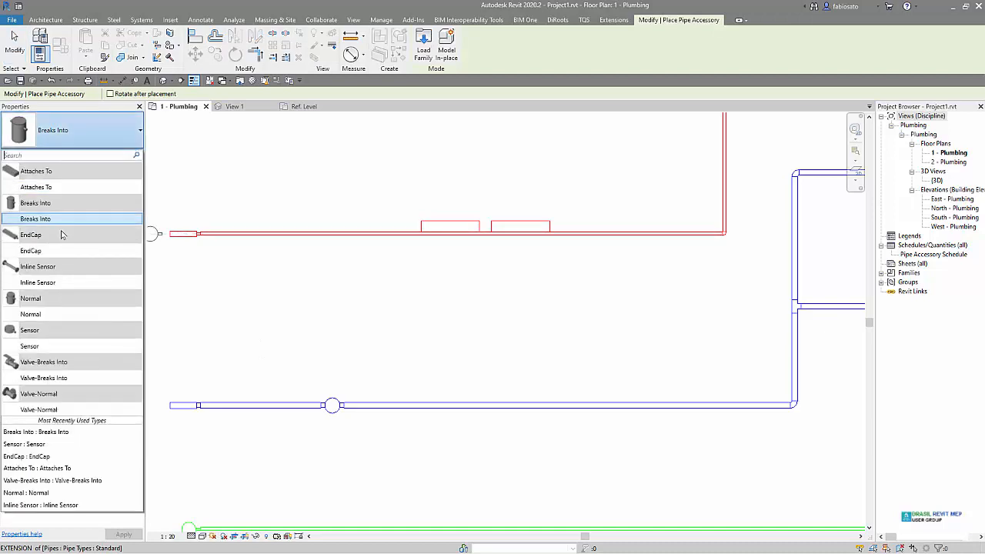
left_click(69, 279)
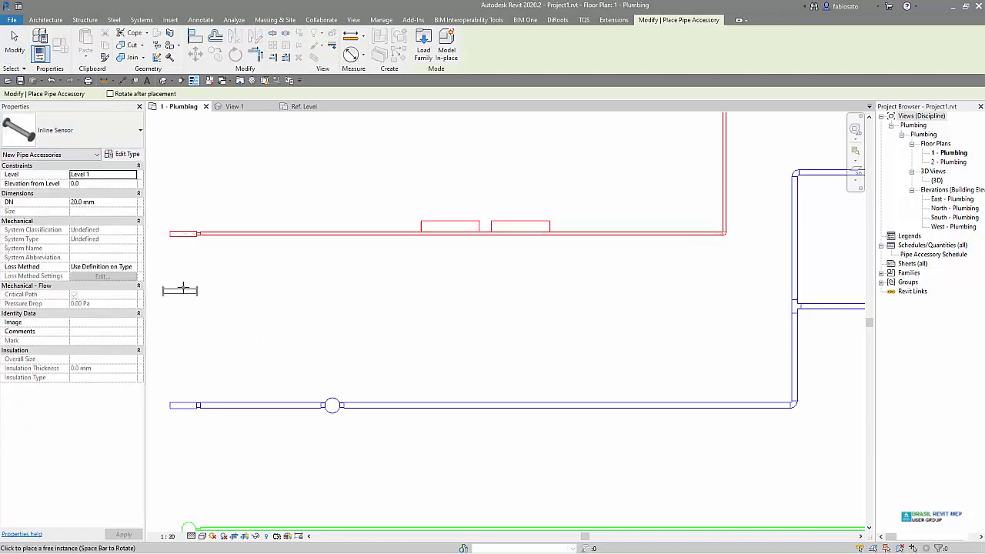
left_click(303, 234)
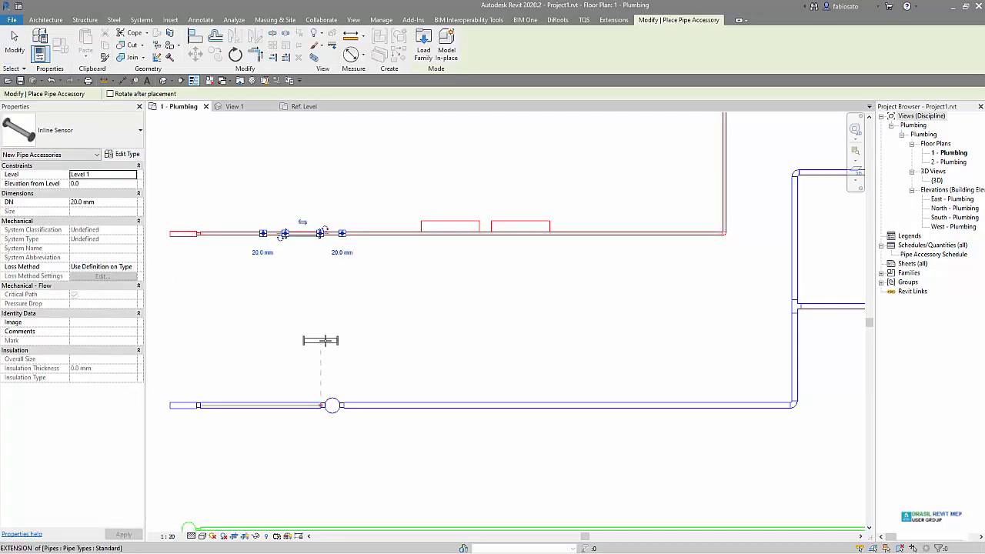
scroll(302, 269, "up", 2)
key("Escape")
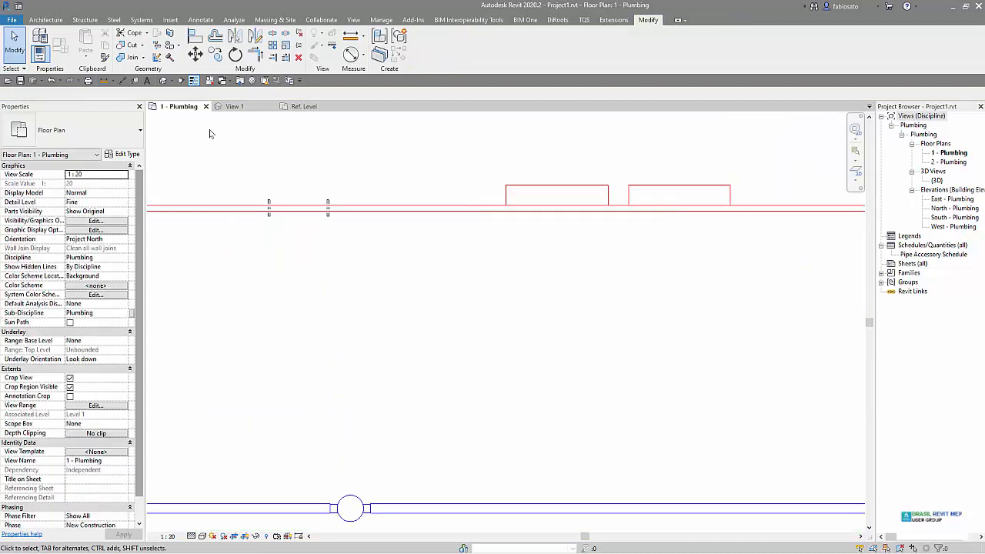
key("p")
key("i")
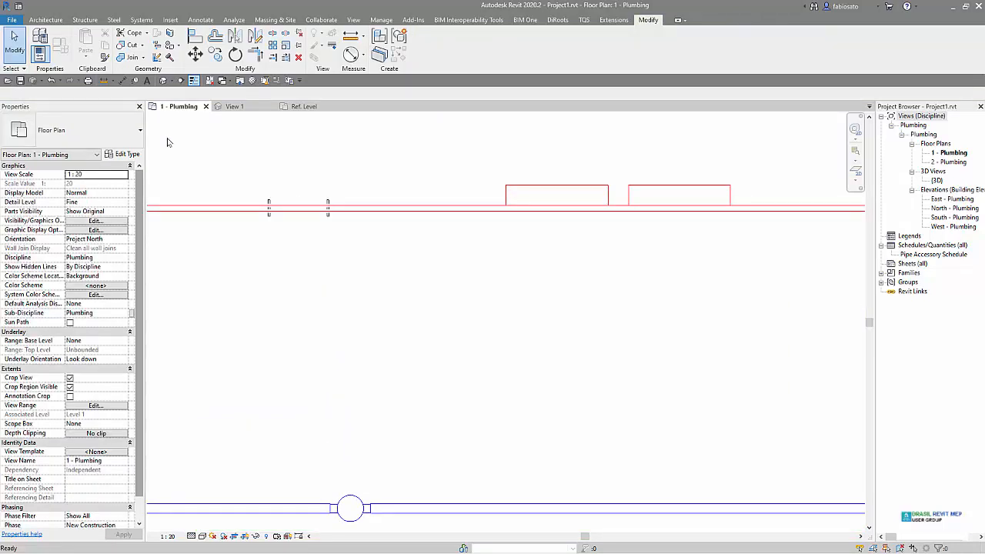
scroll(395, 209, "up", 1)
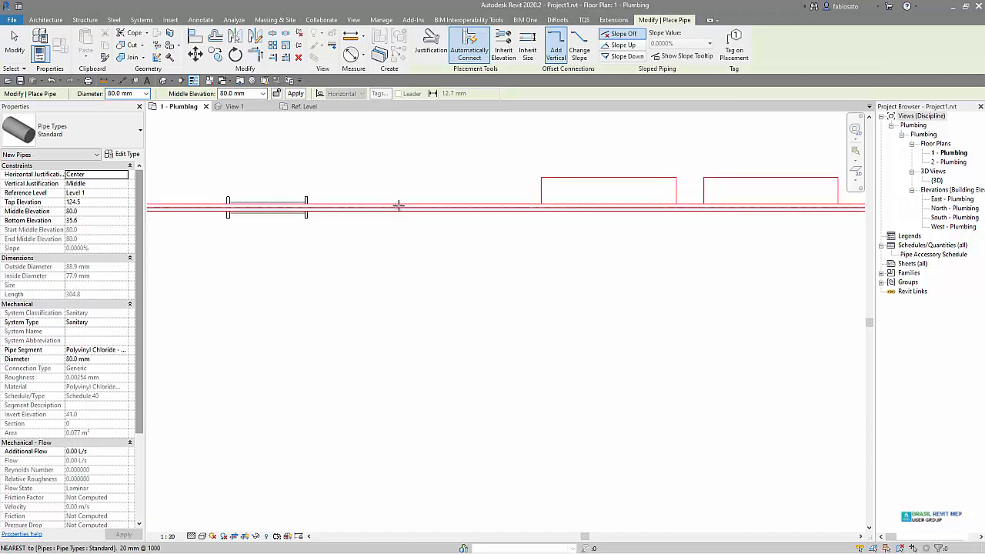
key("Escape")
key("Escape")
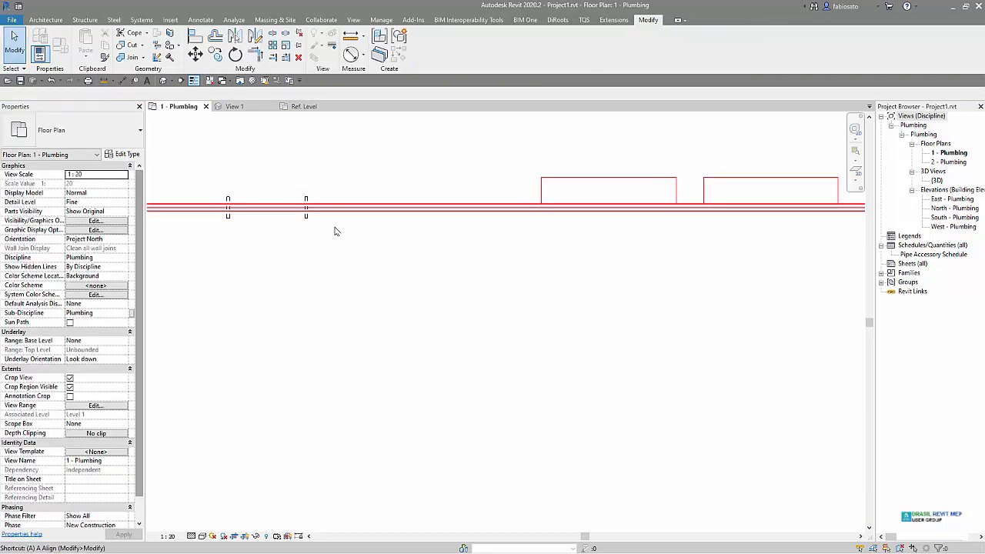
Place another Inline Sensor on the red pipe closer to the Attaches To accessories, and delete the first Inline Sensor
key("p")
key("a")
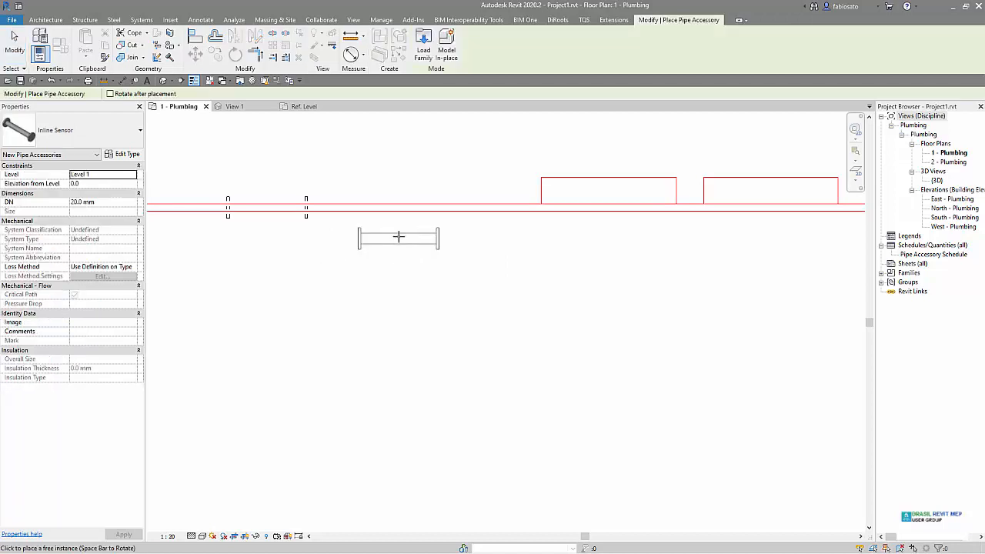
left_click(412, 208)
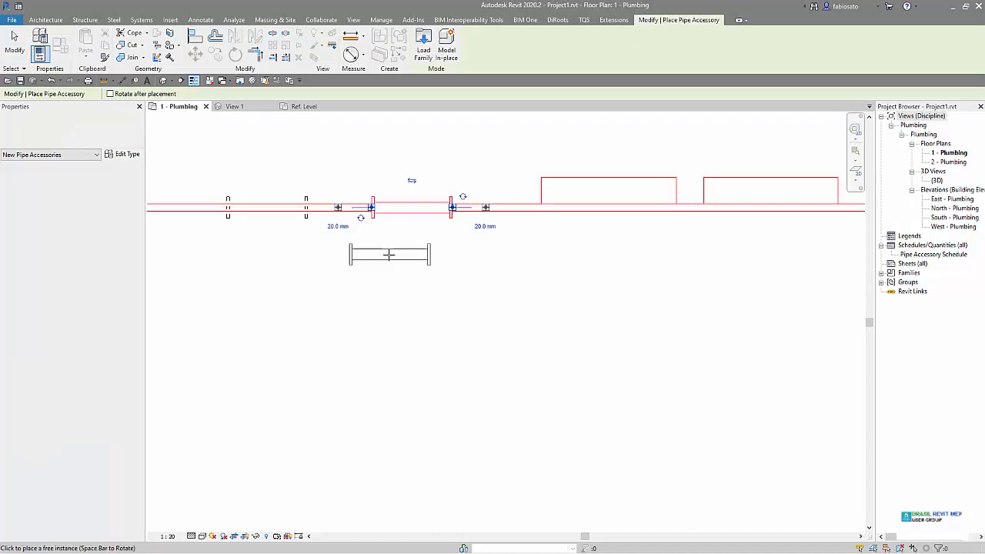
key("Escape")
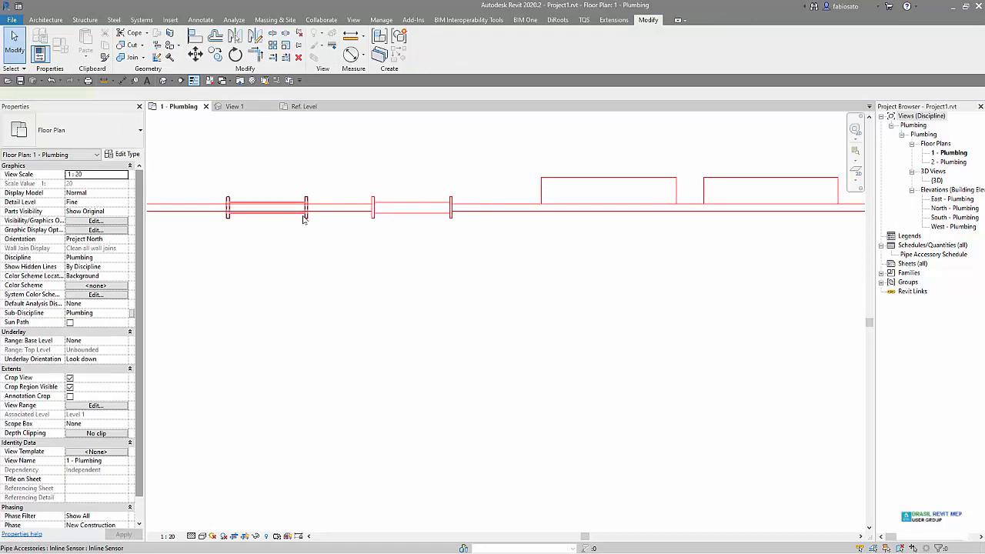
left_click(305, 210)
key("Delete")
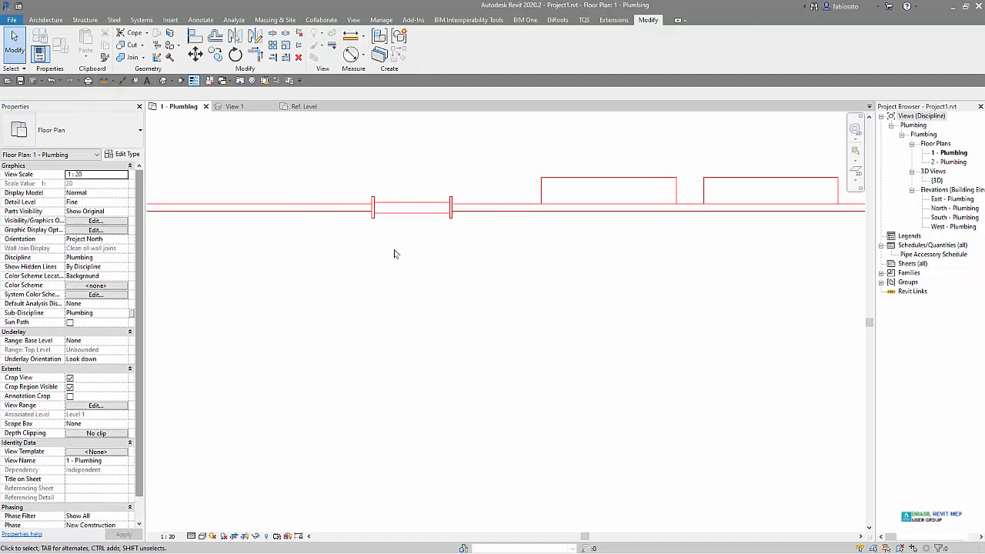
Review the instance properties of the Inline Sensor on the red pipe
scroll(389, 258, "down", 3)
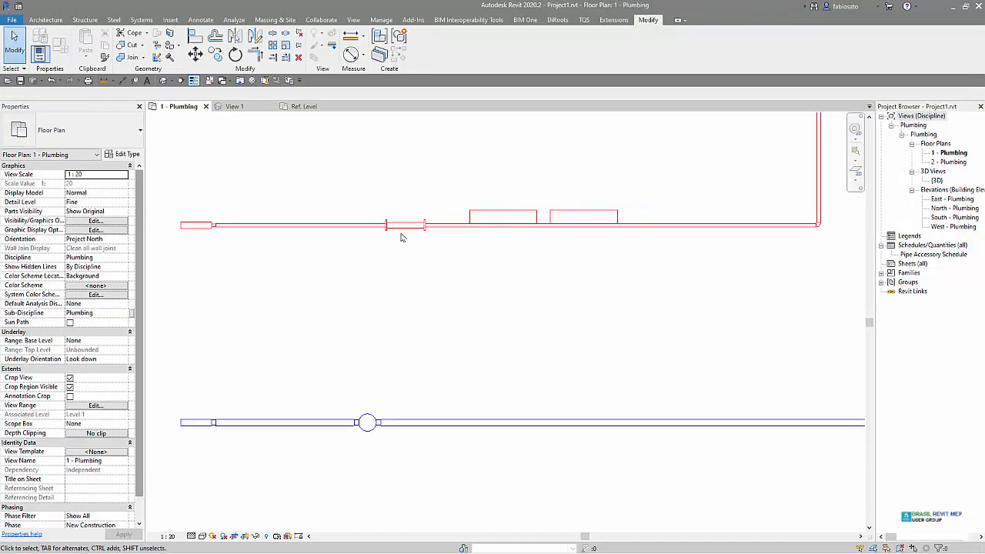
left_click(402, 228)
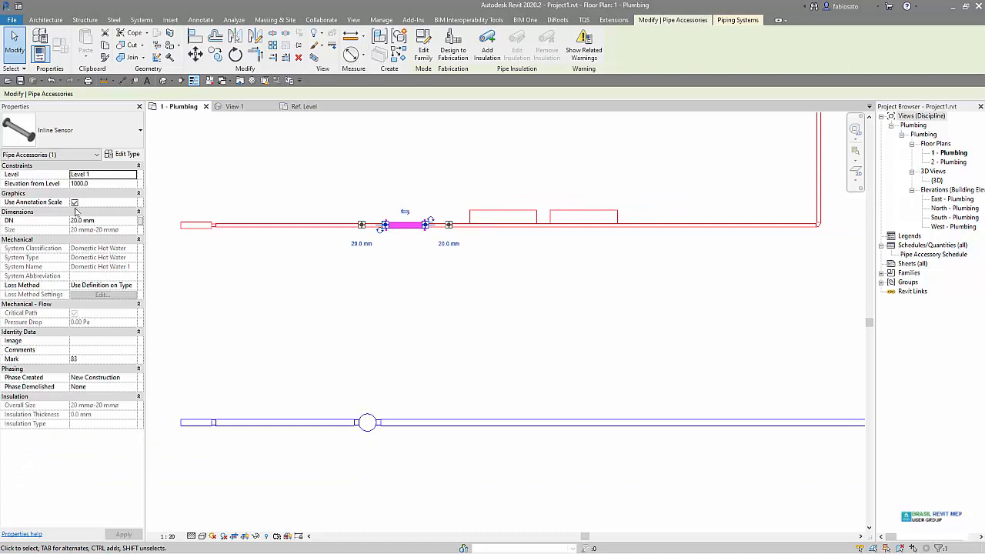
key("Delete")
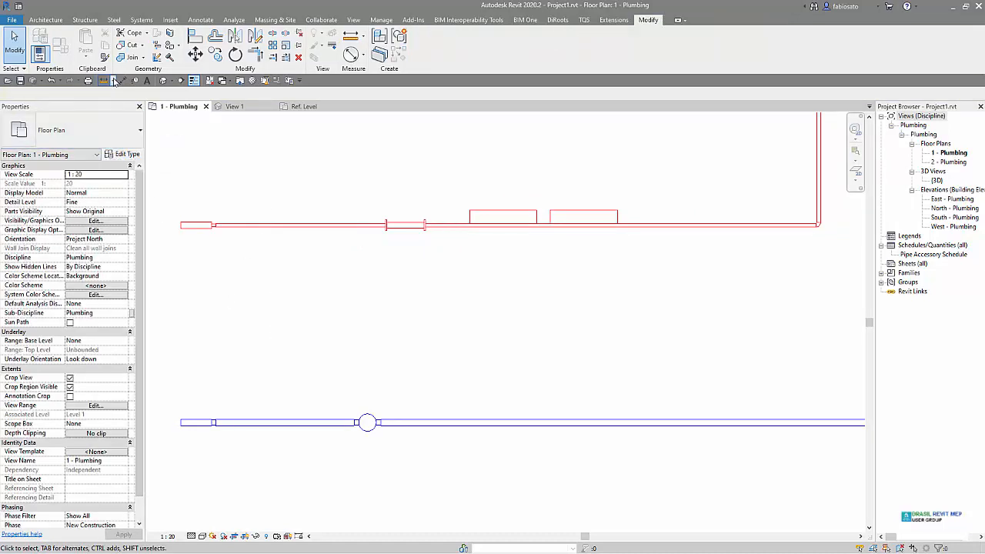
Place a Valve-Breaks Into pipe accessory on the horizontal green pipe and end placement
key("p")
key("a")
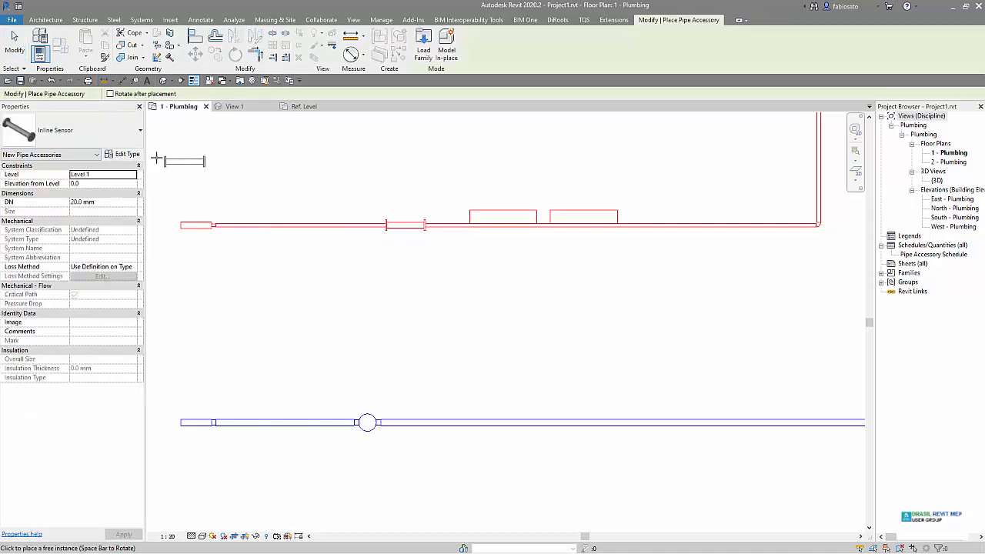
left_click(121, 136)
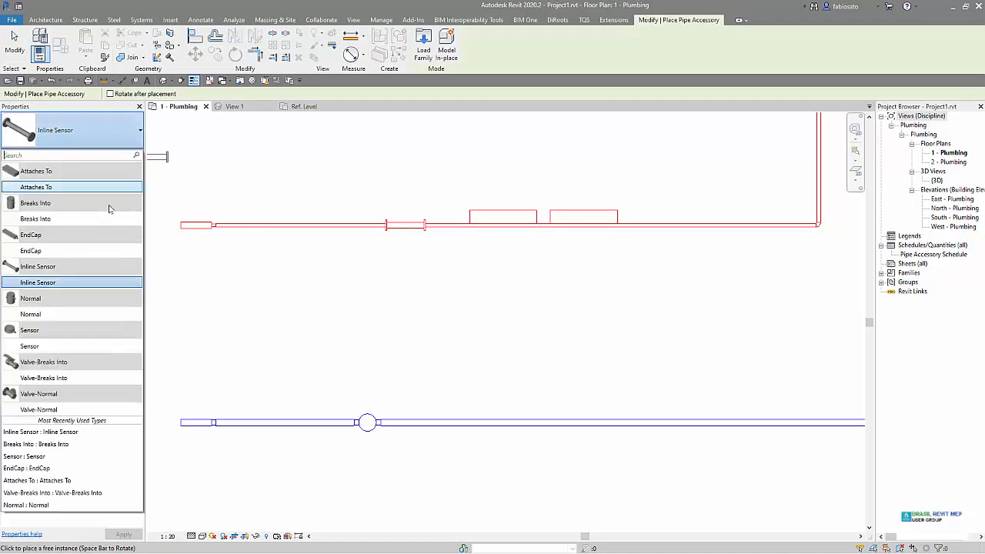
left_click(42, 378)
scroll(308, 271, "down", 2)
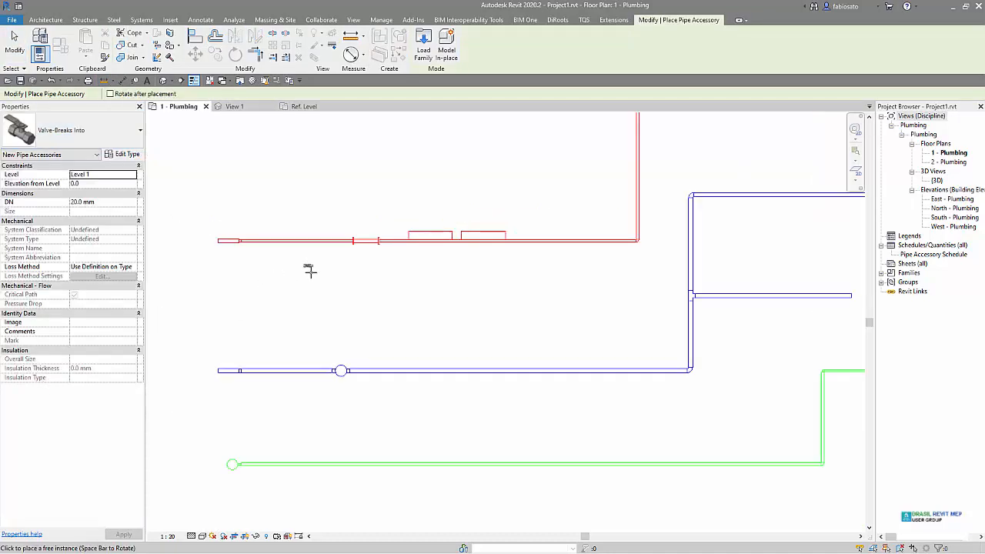
scroll(400, 485, "up", 6)
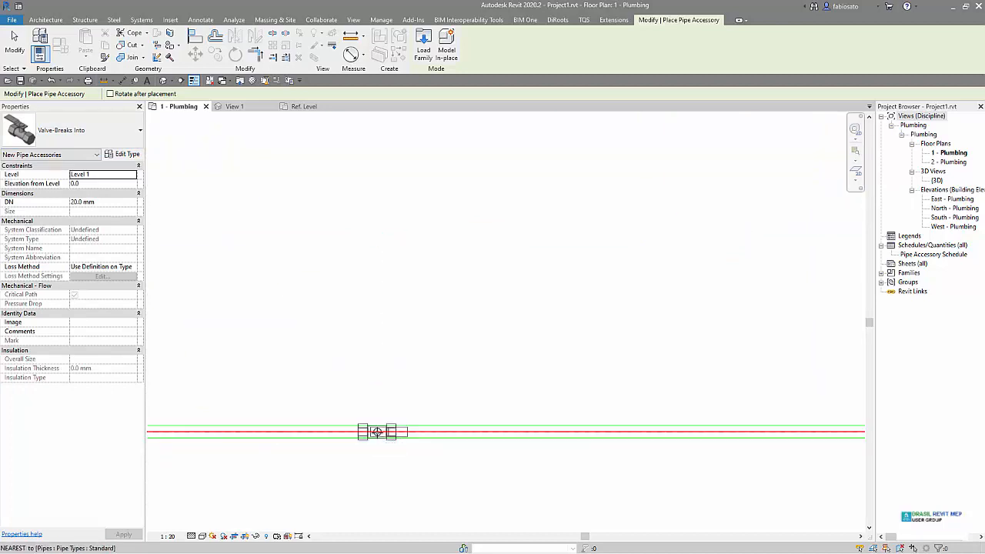
left_click(377, 432)
key("Escape")
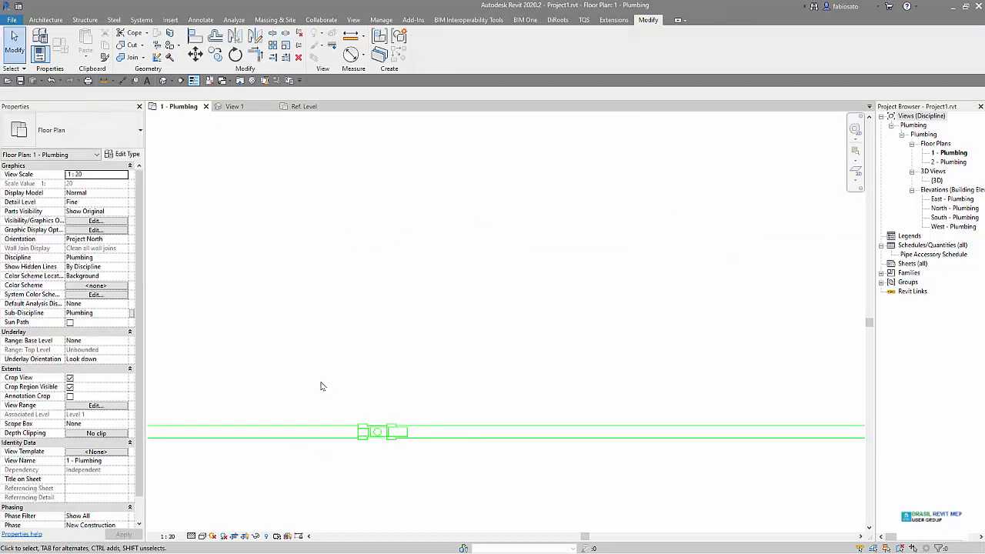
left_click_drag(322, 386, 443, 475)
scroll(371, 476, "down", 2)
key("Escape")
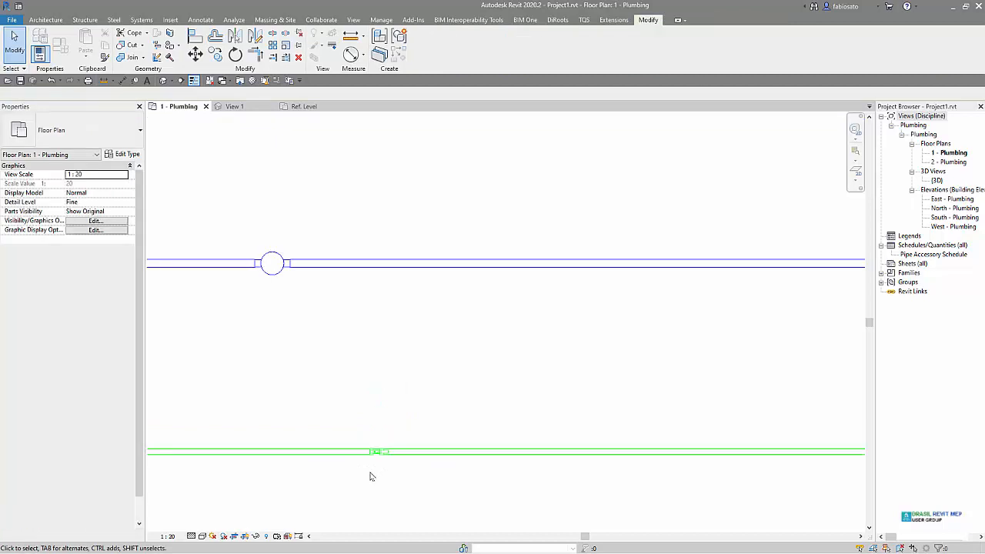
Move the red pipe segment that carries the two Attaches To accessories slightly toward the blue pipe
scroll(370, 477, "down", 2)
left_click(579, 164)
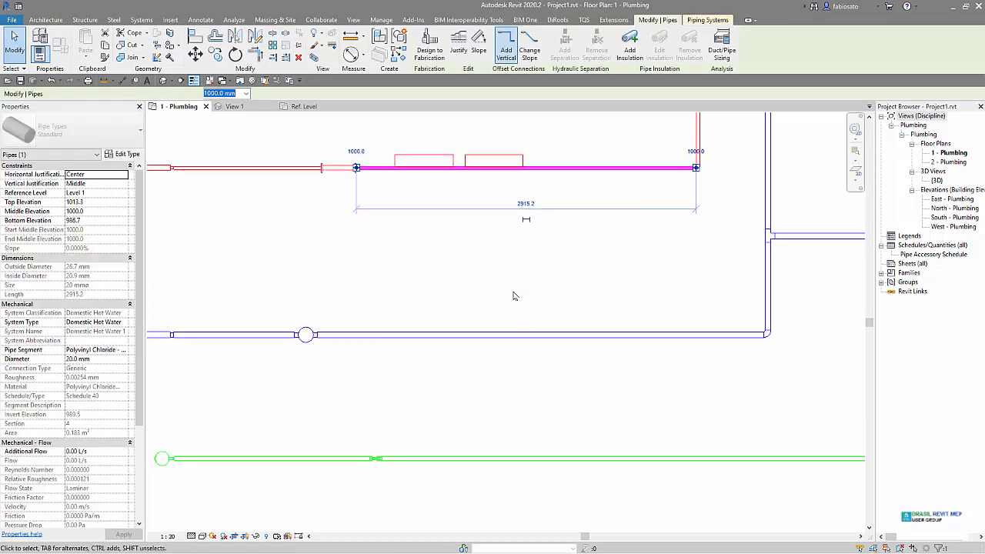
scroll(632, 312, "down", 2)
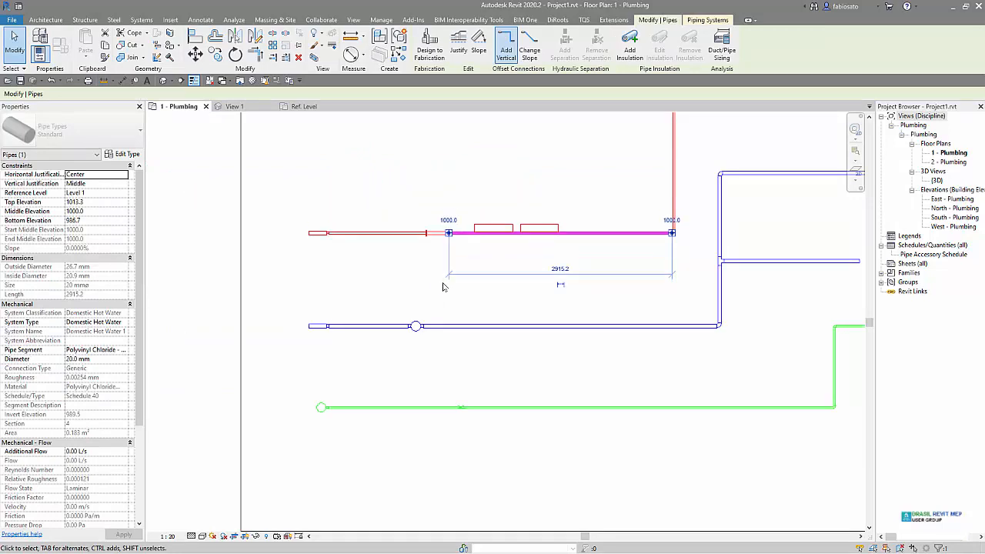
Try to move the red pipe segment between the EndCap and the Inline Sensor away from the blue pipe, and undo the move
left_click(380, 224)
left_click_drag(382, 207, 374, 171)
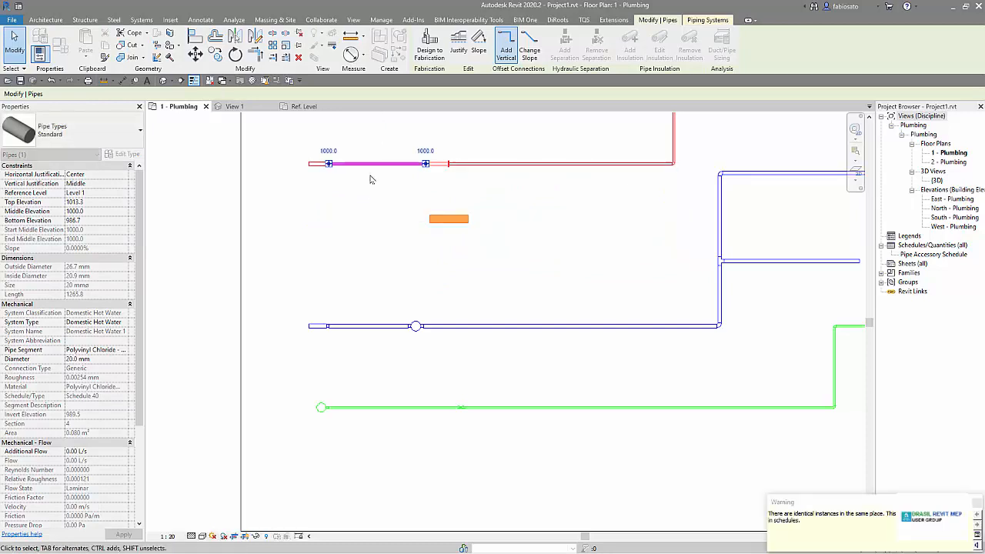
left_click(380, 214)
key("ctrl+z")
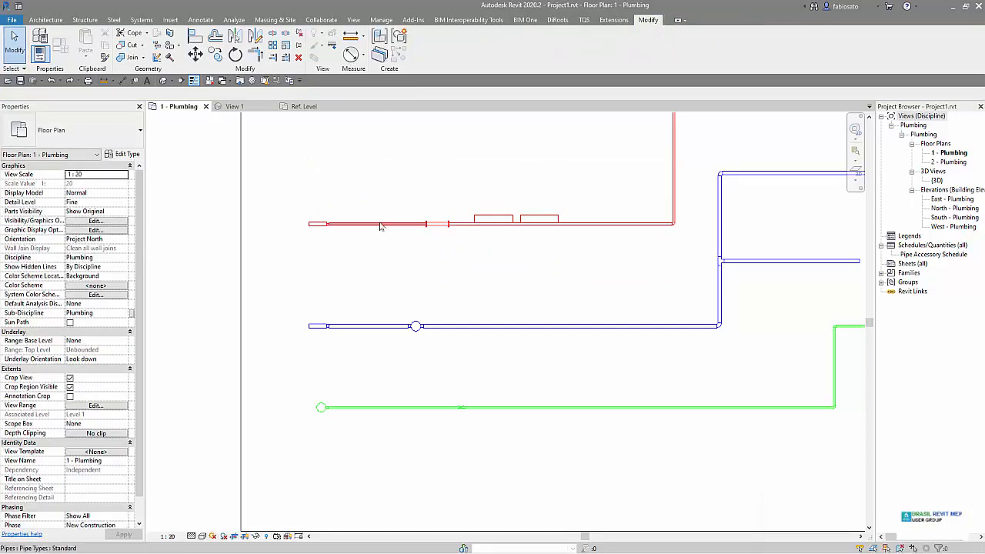
Try to nudge the red pipe segment between the EndCap and the Inline Sensor toward the blue pipe, and undo it
left_click(380, 224)
key("Down")
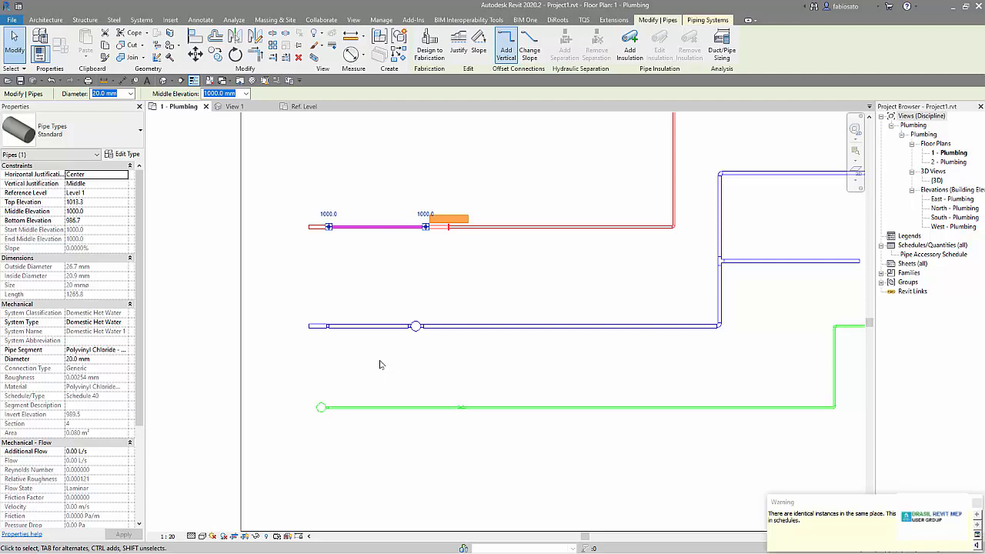
left_click(380, 365)
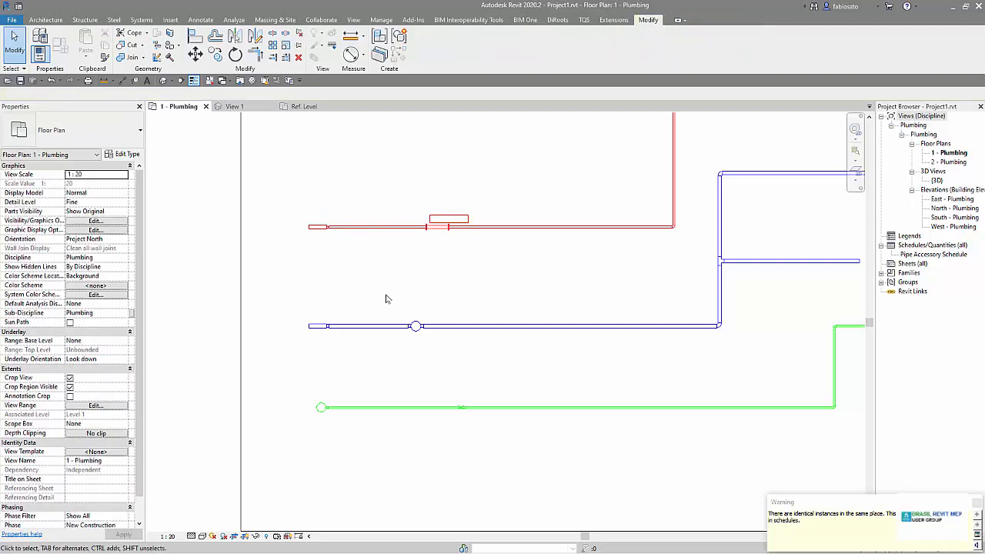
left_click(374, 226)
key("ctrl+z")
left_click(454, 223)
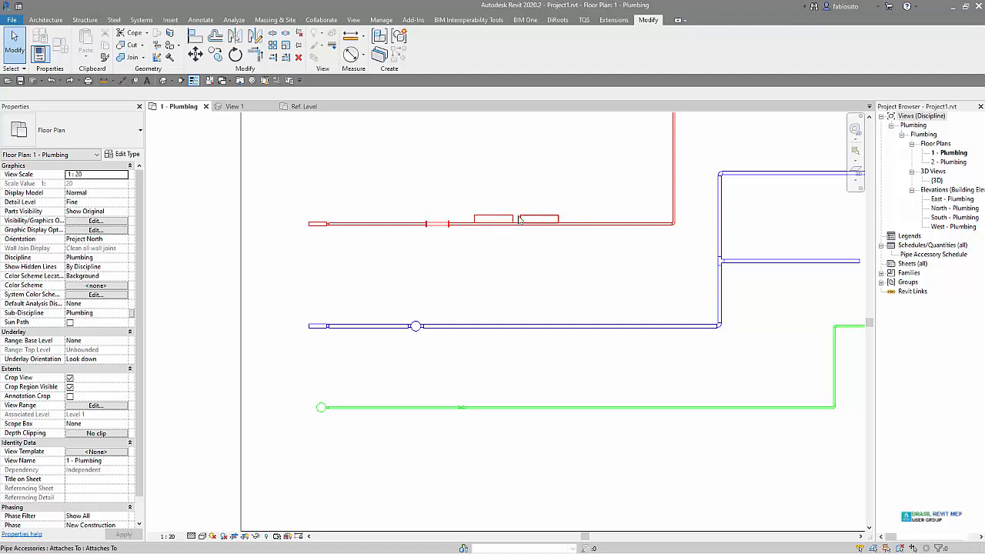
Nudge the red pipe segment that carries the Attaches To accessories repeatedly away from the blue pipe
left_click(590, 227)
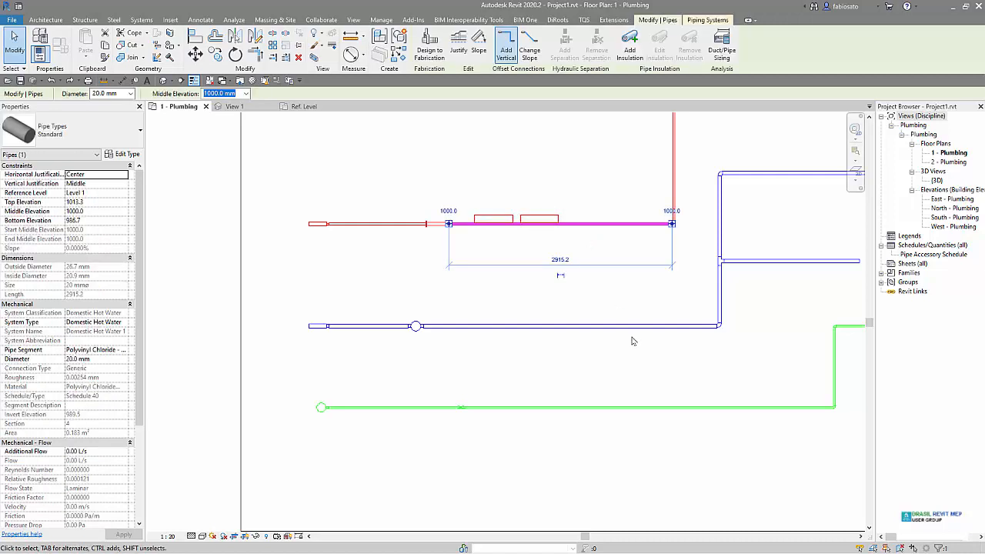
key("Up")
key("Up")
key("Up")
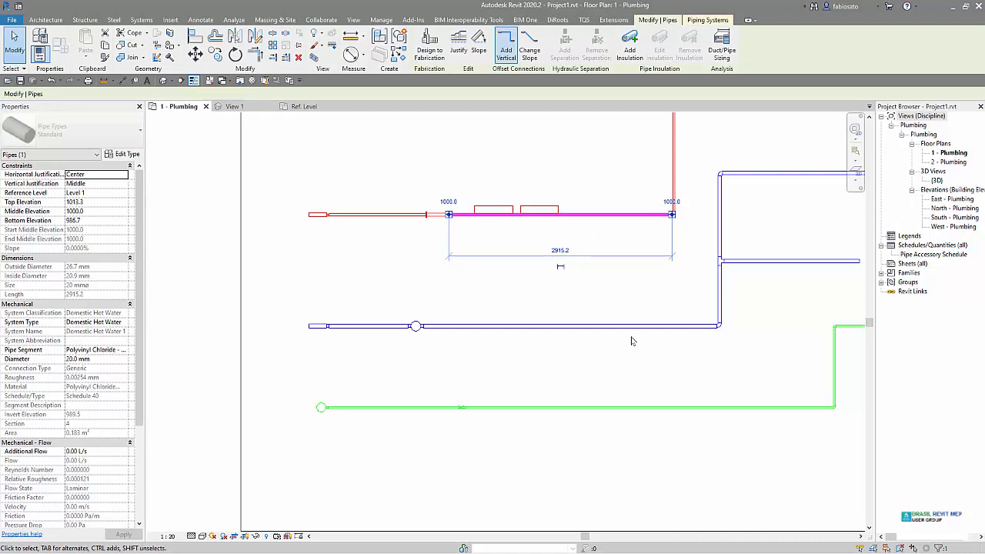
left_click(561, 224)
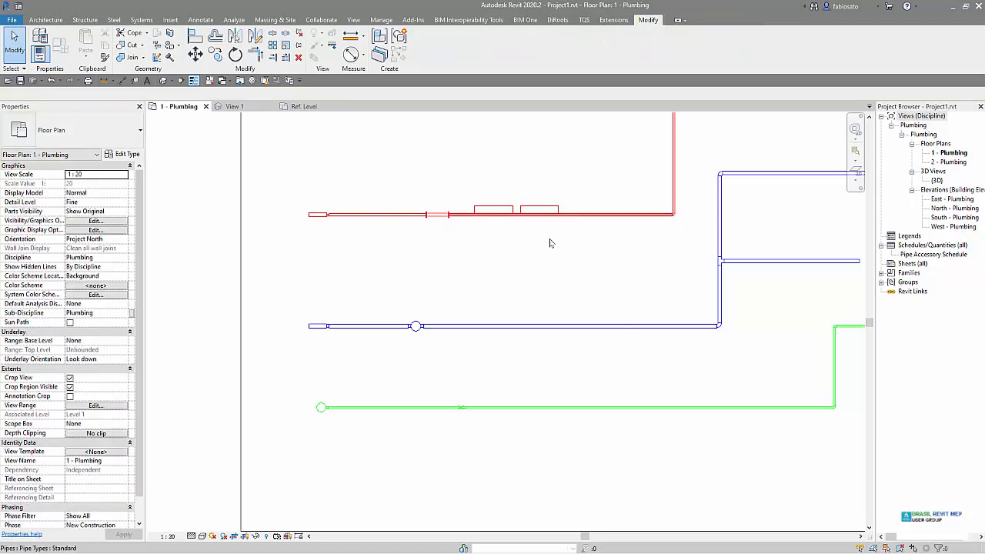
key("ctrl+Left")
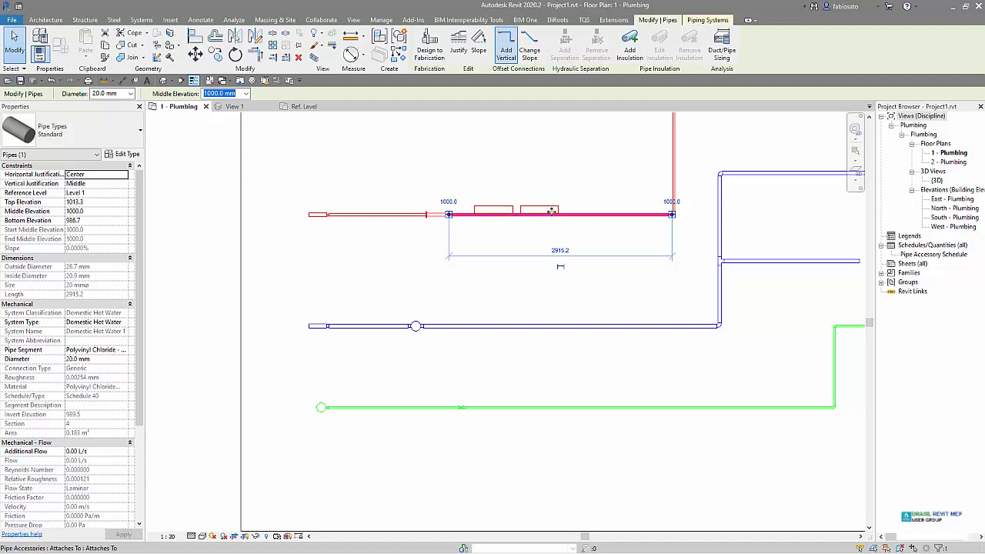
key("Up")
key("Up")
key("Up")
key("Up")
key("Up")
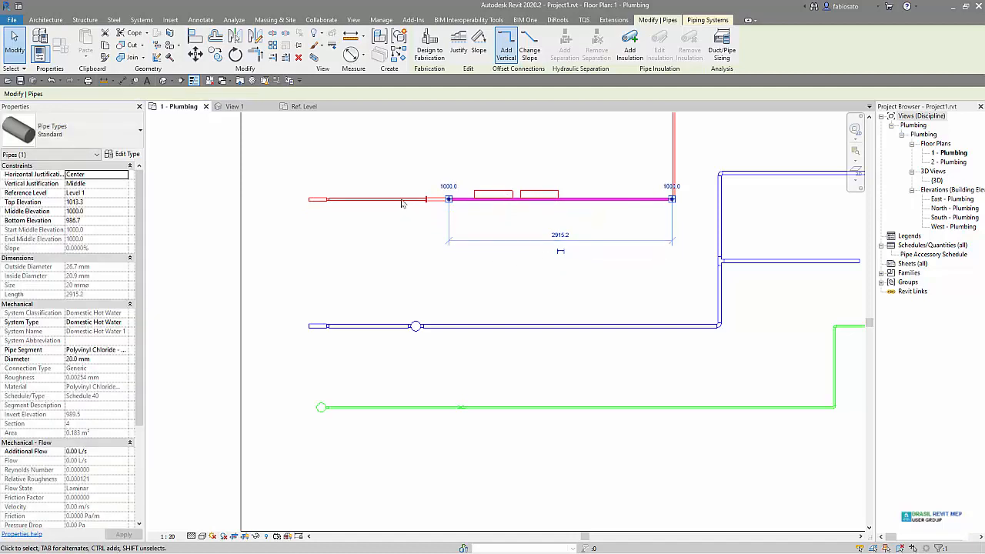
Repeat the downward nudge on the red segment next to the EndCap, undo it, and dismiss the identical instances warning
left_click(401, 200)
key("Down")
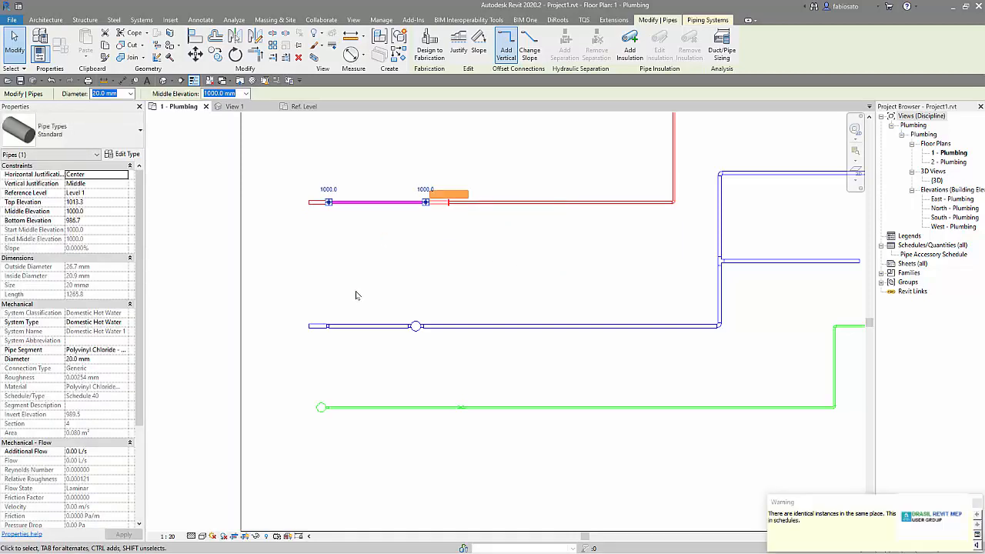
key("Escape")
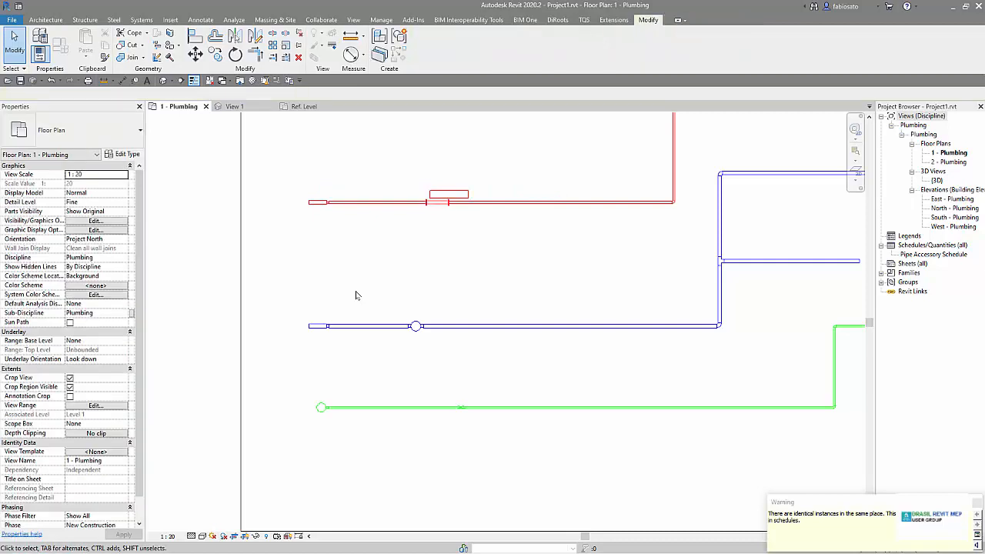
key("ctrl+z")
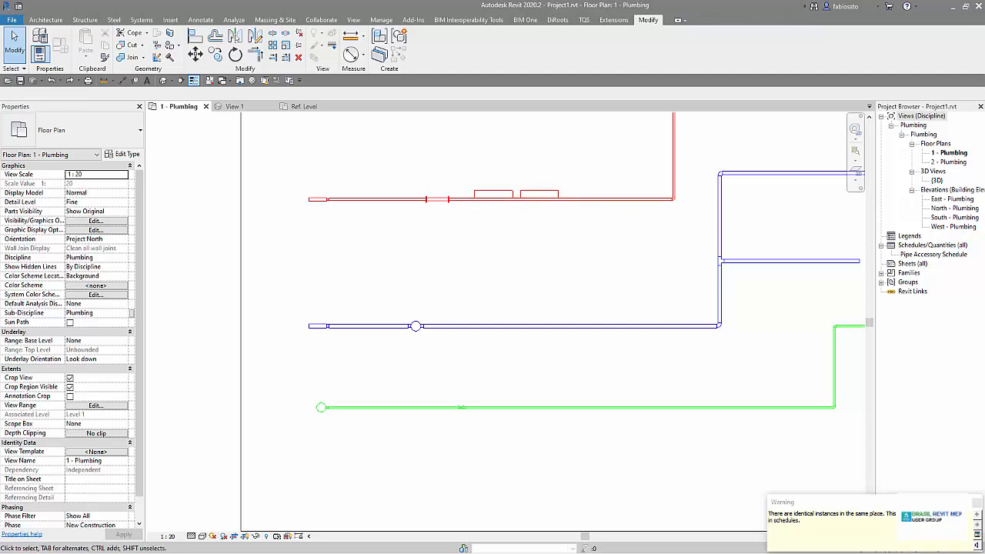
left_click(977, 503)
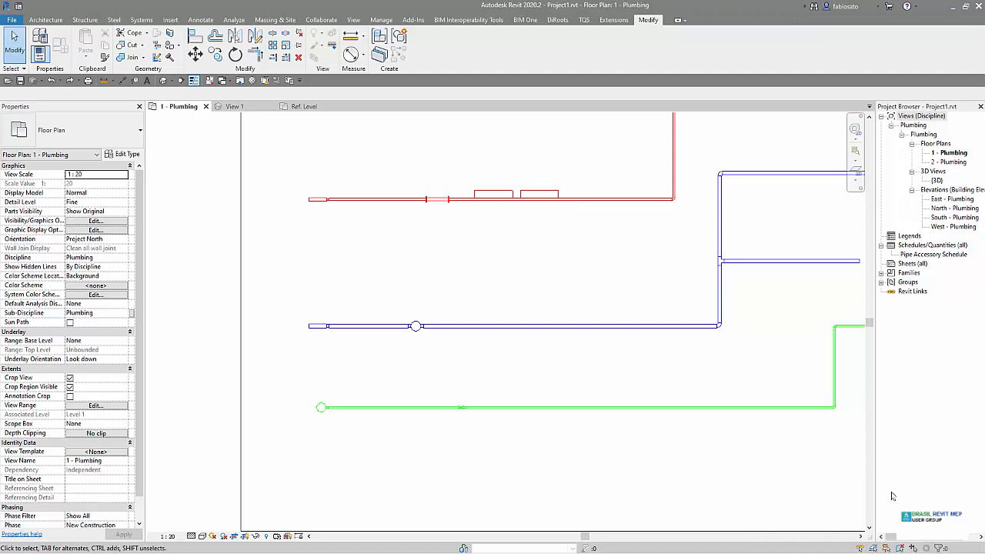
Move the horizontal blue pipe with its Breaks Into accessory closer to the red pipe and deselect it
left_click(552, 325)
left_click_drag(551, 326, 554, 298)
left_click(392, 336)
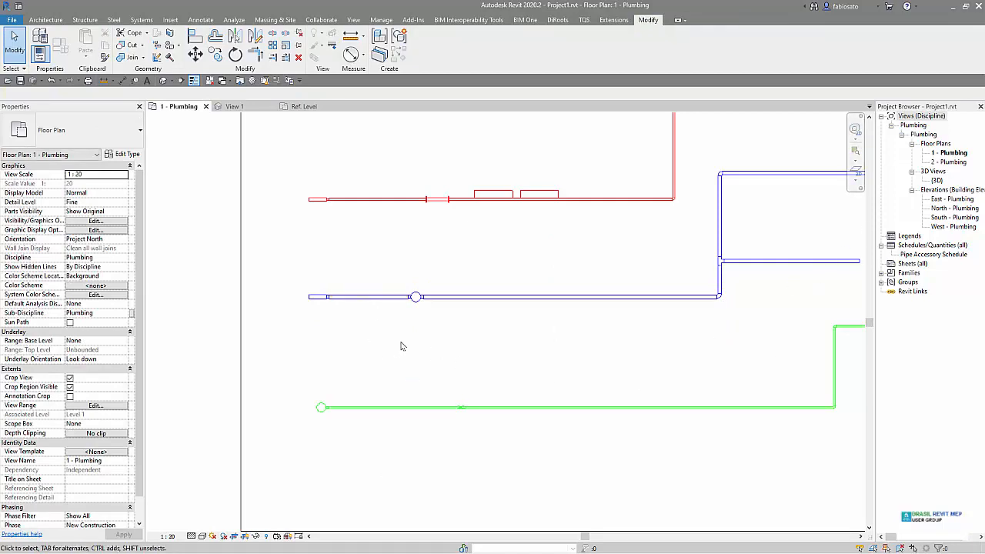
Create a building section between the red and blue pipes, spanning the horizontal red pipe and looking toward it
left_click(180, 80)
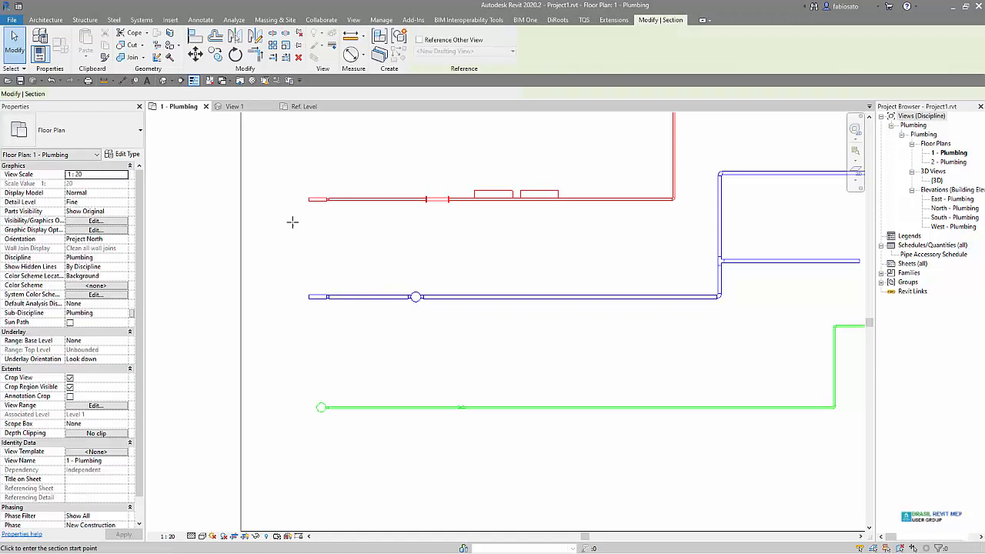
left_click(285, 220)
left_click(701, 220)
key("Escape")
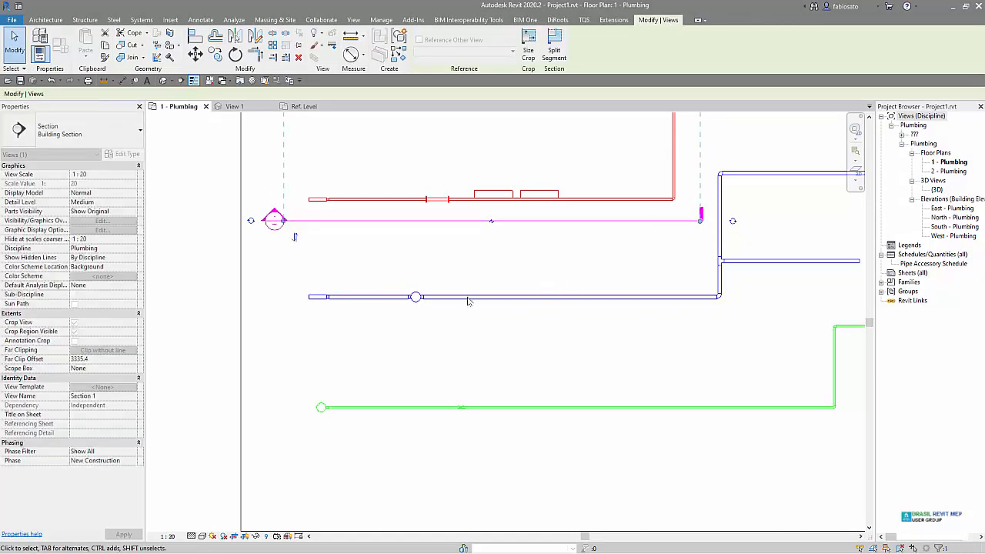
Open the new section view of the red pipe and set its detail level to Fine
scroll(462, 312, "down", 2)
key("Escape")
double_click(342, 251)
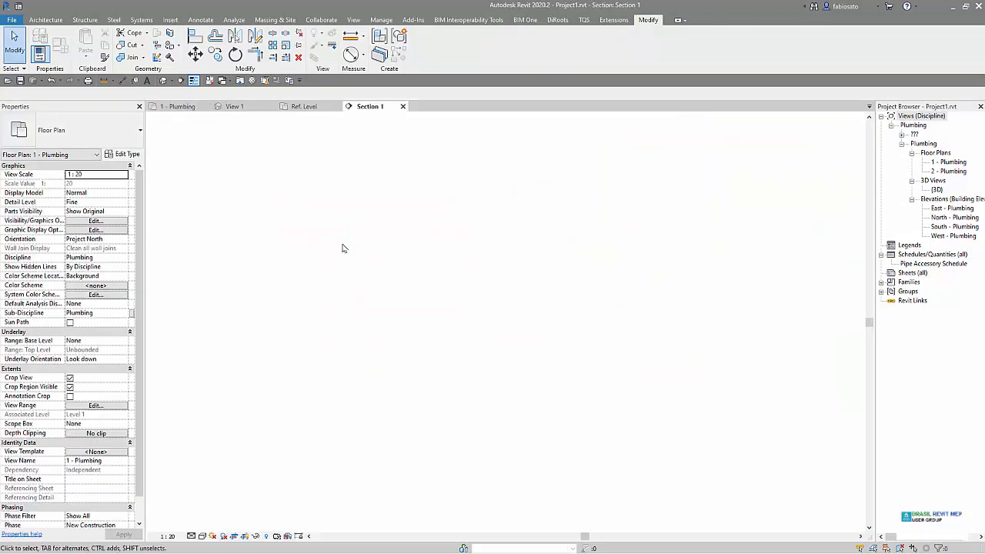
left_click(202, 537)
left_click(201, 530)
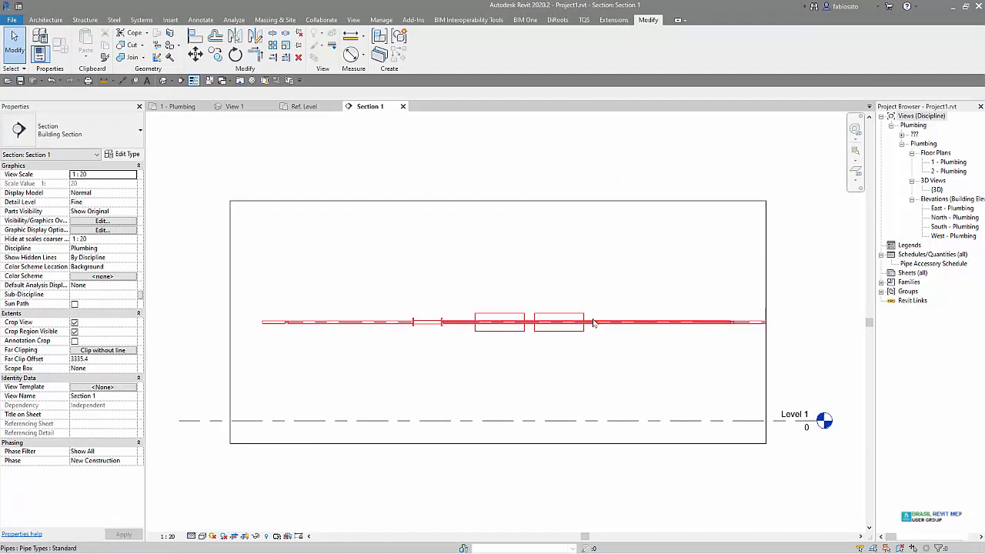
Raise the red pipe carrying the Attaches To accessories in the section, and set its Middle Elevation to 1600 mm
left_click_drag(614, 328, 620, 280)
left_click(602, 392)
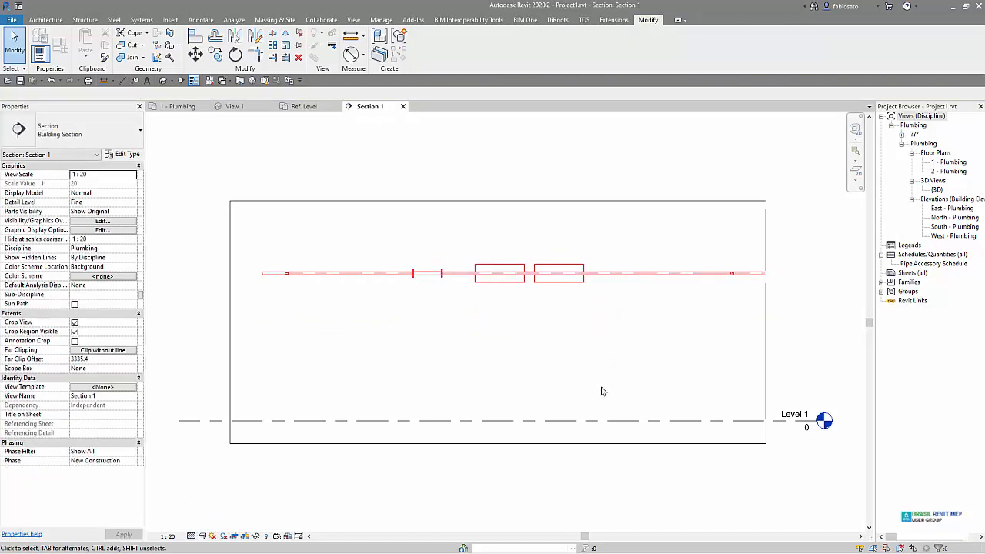
left_click(611, 276)
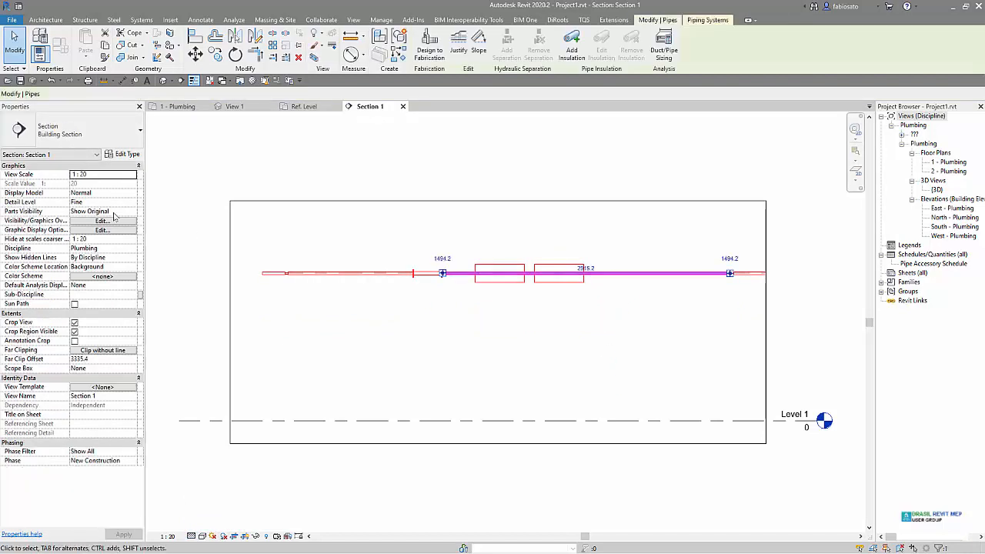
left_click(105, 212)
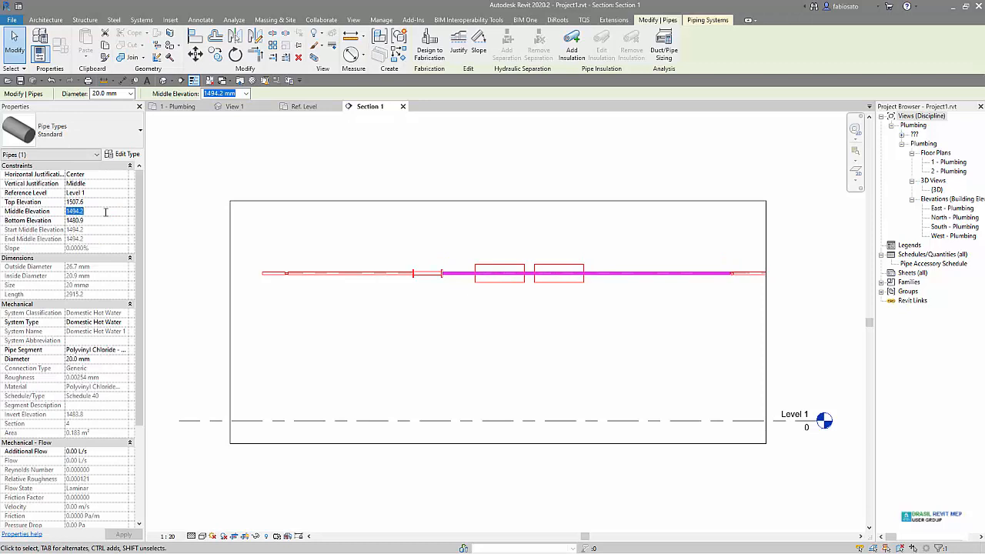
type("1600")
key("Return")
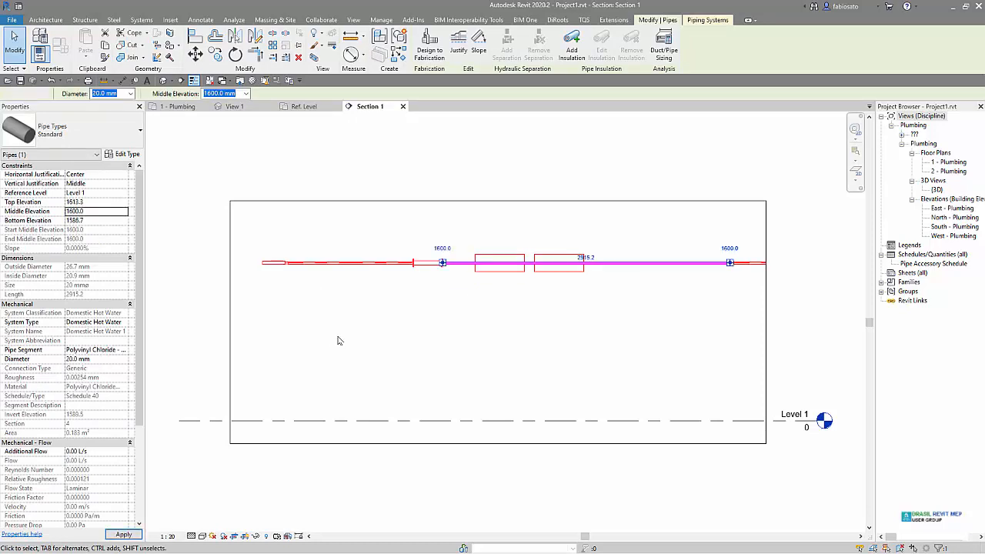
left_click(337, 340)
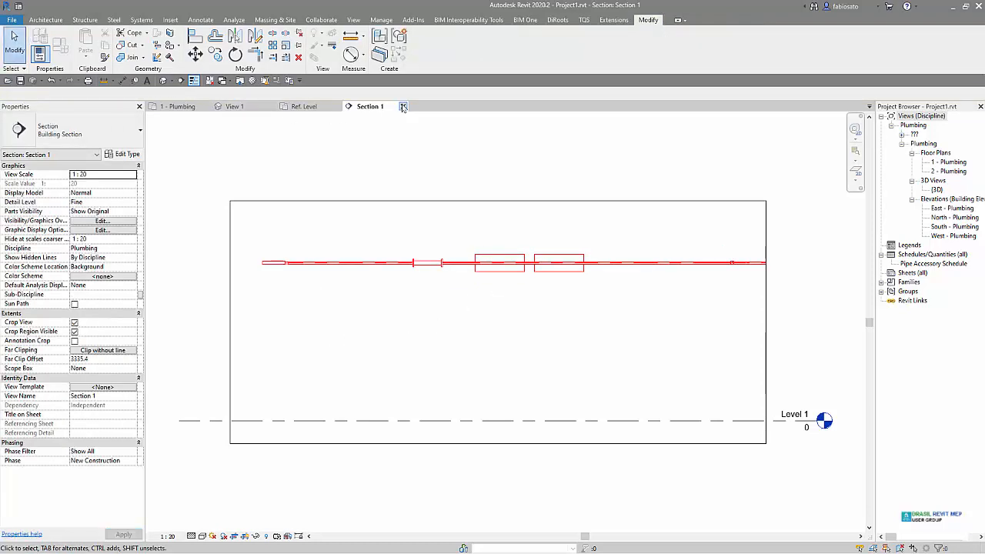
Close the section view and open the Valve-Breaks Into accessory on the green pipe in the Family Editor
left_click(403, 107)
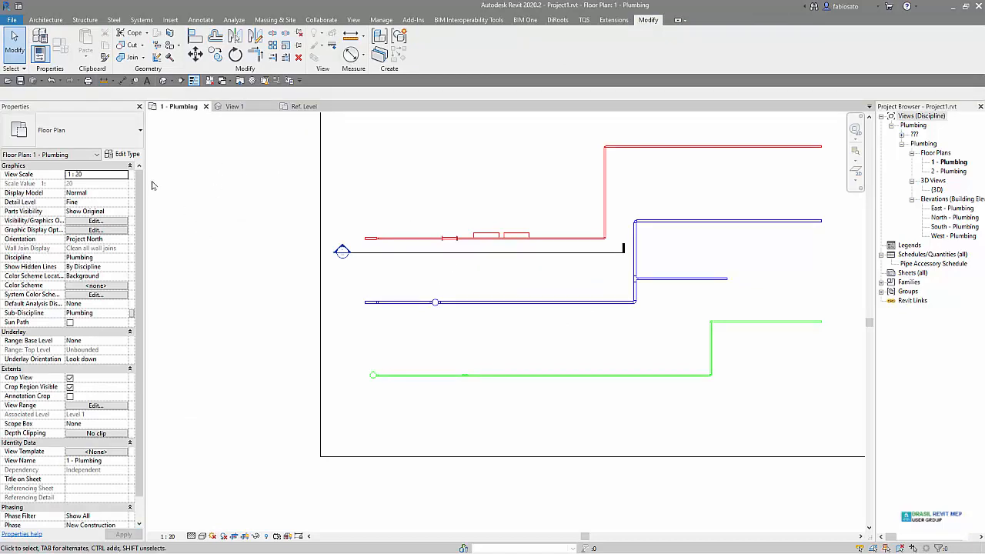
scroll(436, 301, "up", 2)
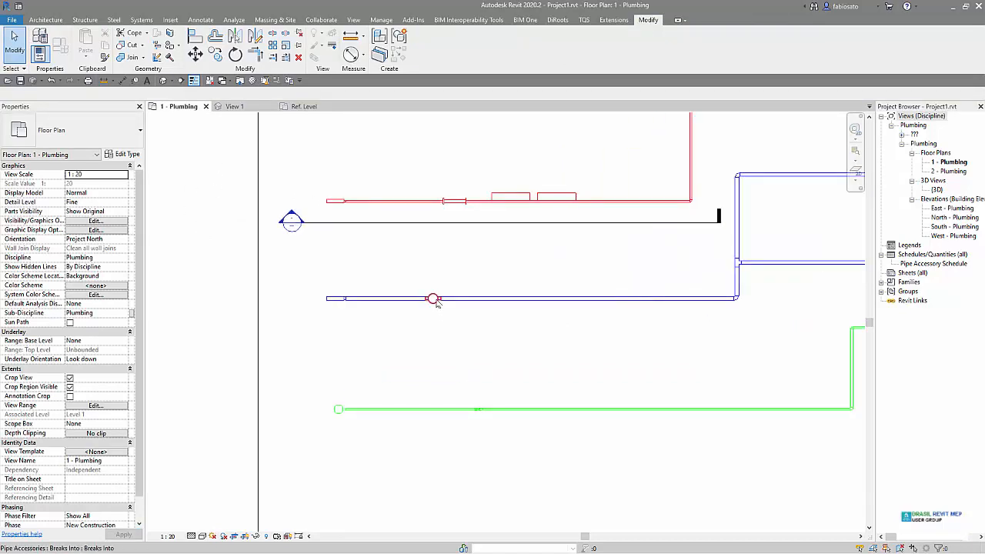
left_click(433, 299)
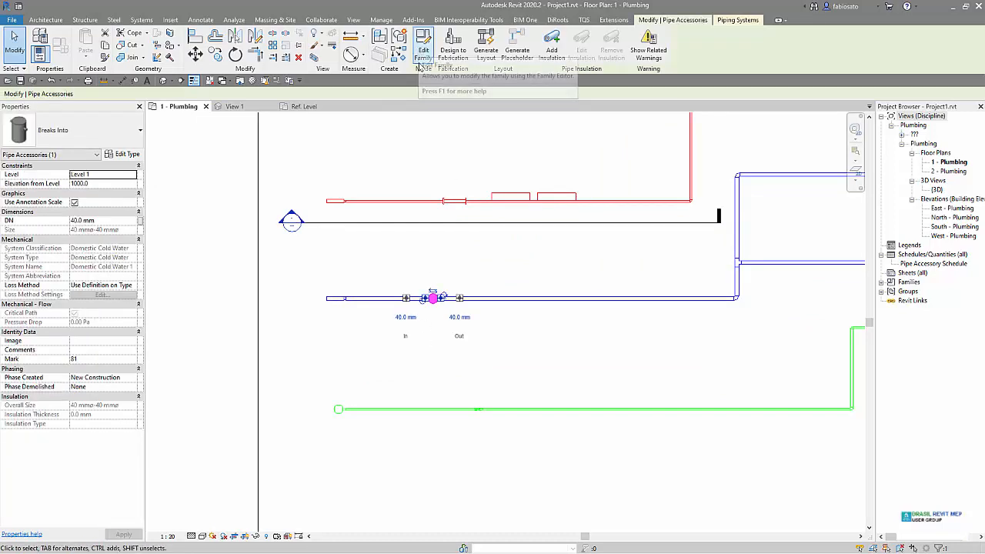
key("Escape")
left_click(477, 412)
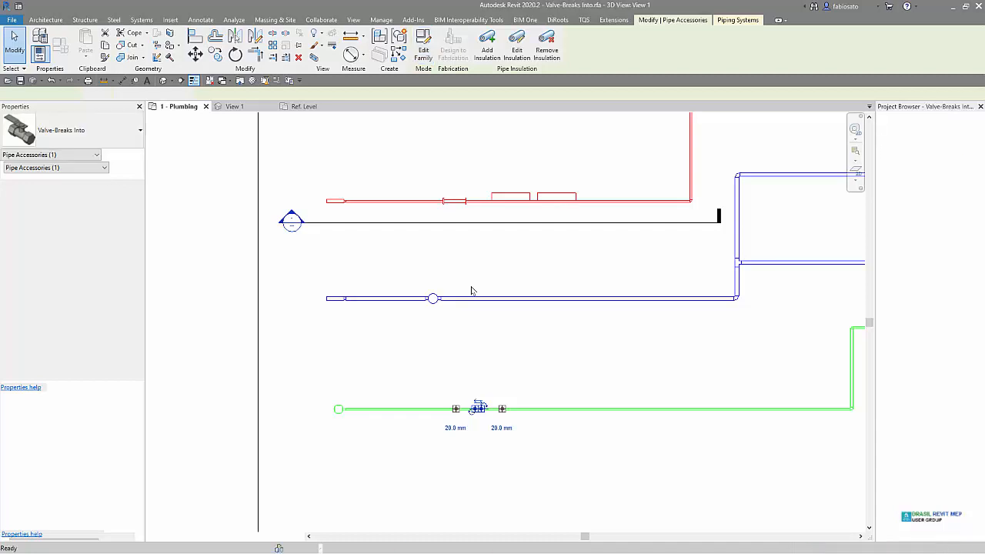
scroll(499, 450, "up", 1)
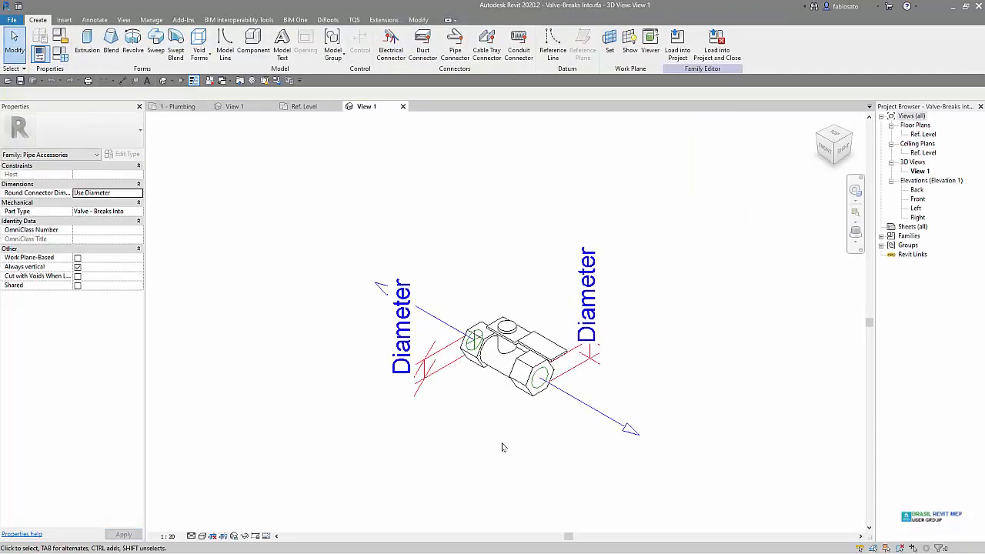
Open the family's Ref. Level floor plan and check which family parameter drives the Diameter of both pipe connectors
double_click(923, 134)
scroll(516, 324, "up", 5)
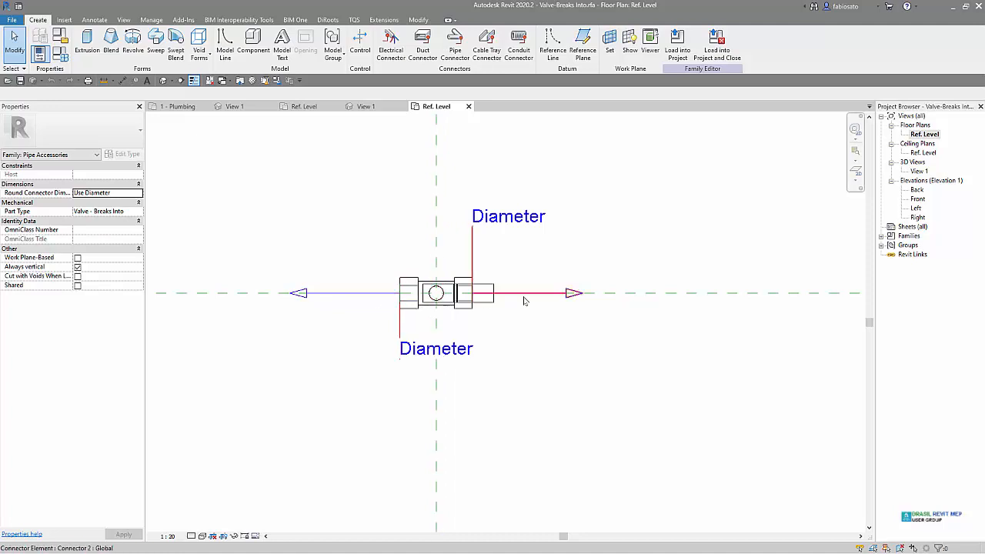
key("Tab")
left_click(376, 295)
left_click(358, 302, "ctrl")
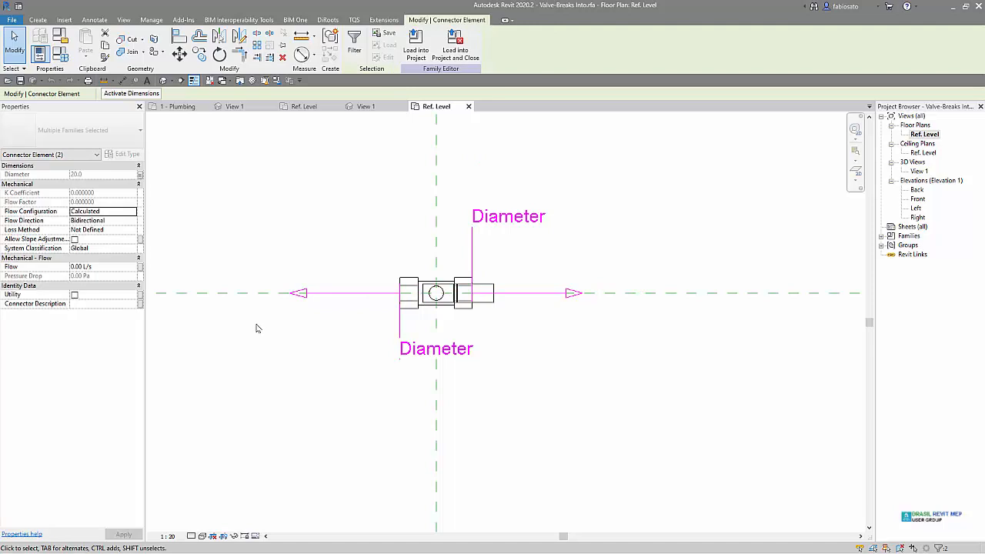
left_click(139, 176)
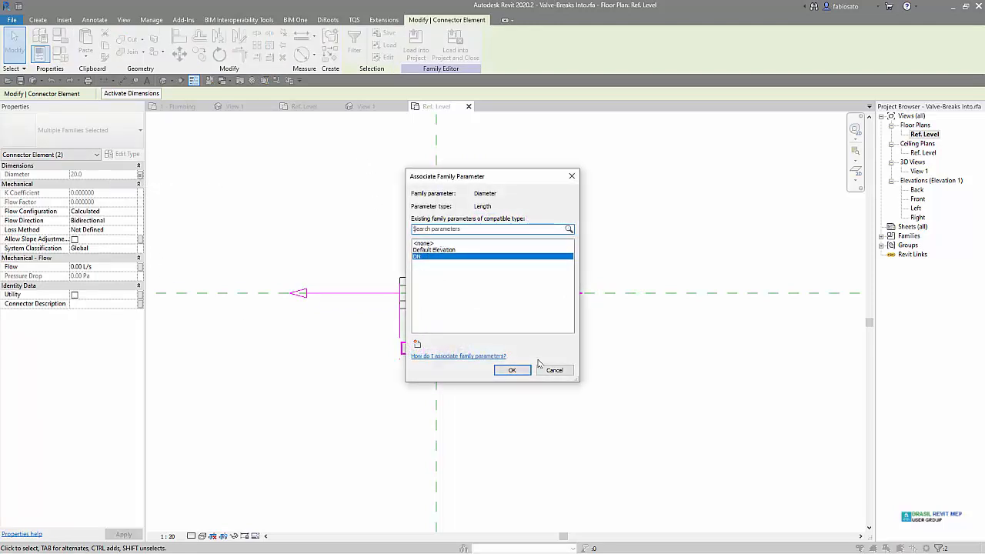
left_click(512, 370)
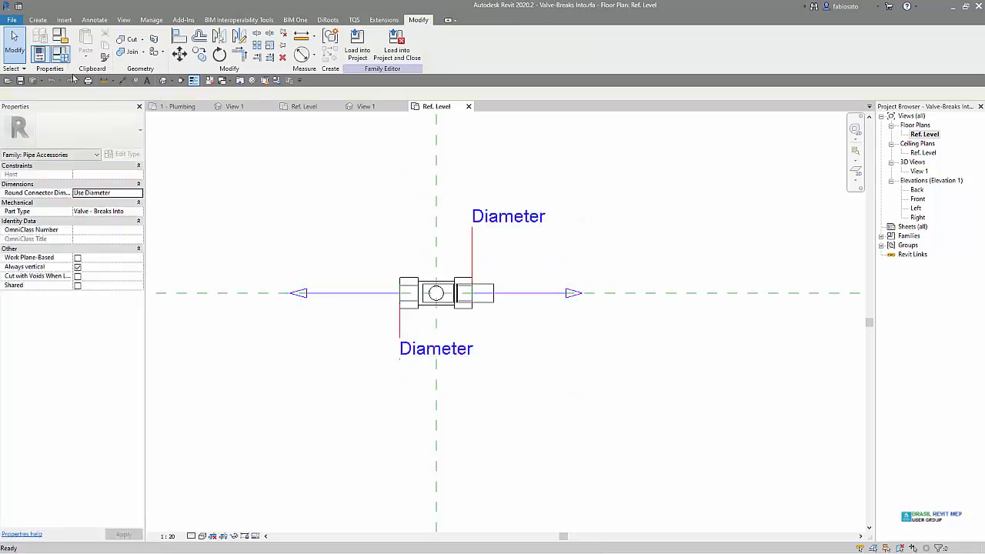
Inspect the DN parameter's properties in the family types and close them without changes
left_click(59, 52)
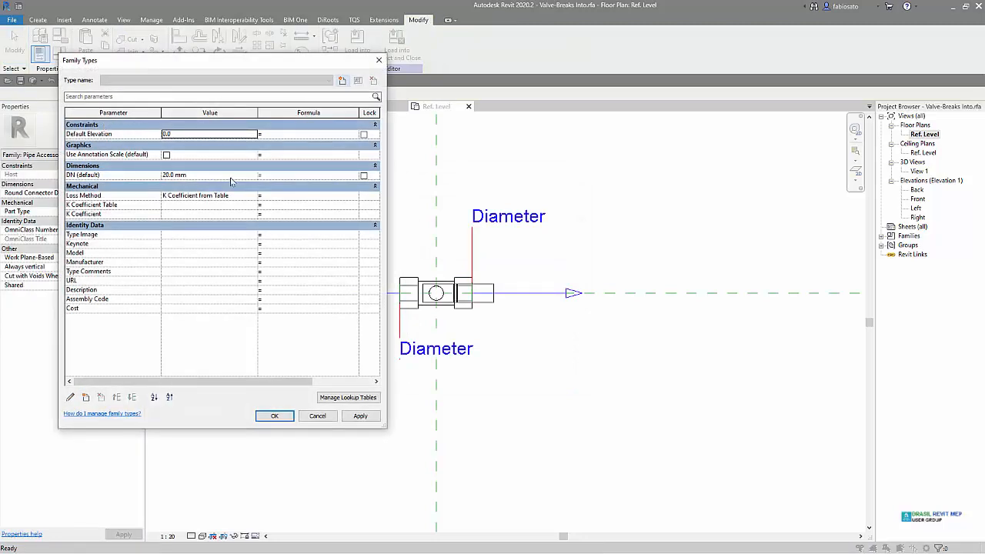
left_click(140, 179)
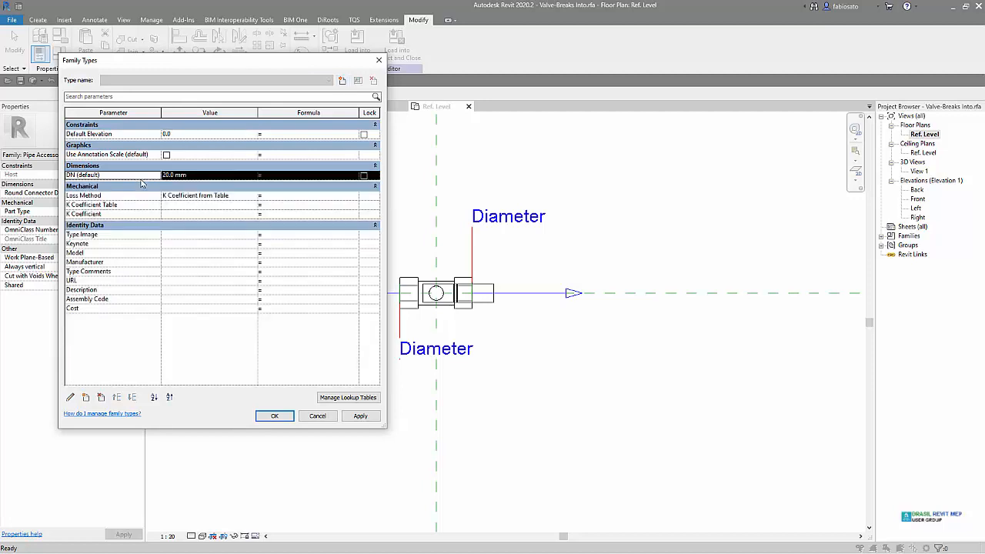
left_click(69, 398)
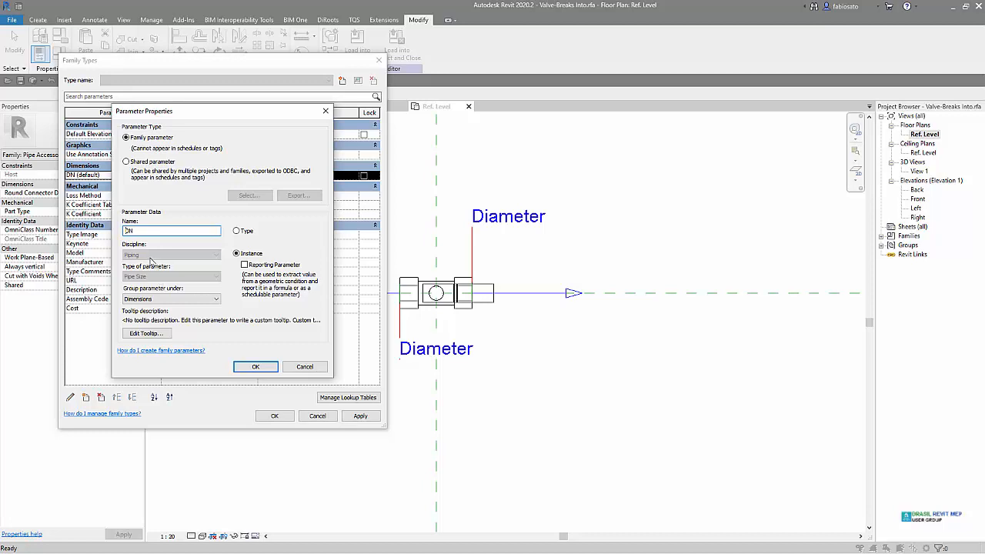
left_click(305, 367)
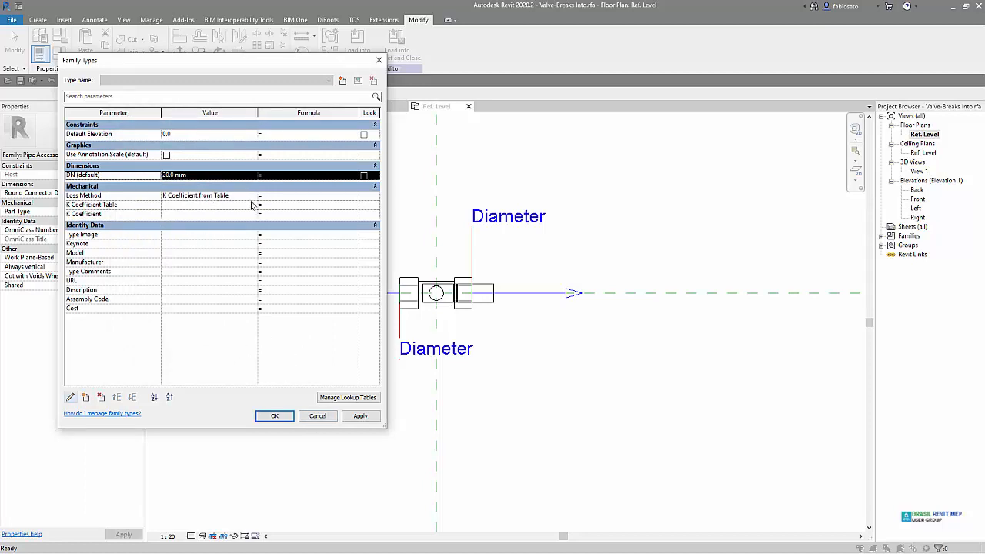
Review the valve options for the K Coefficient Table and the K Coefficient value, then leave the family types without changes
left_click(231, 204)
left_click(253, 205)
scroll(247, 223, "down", 4)
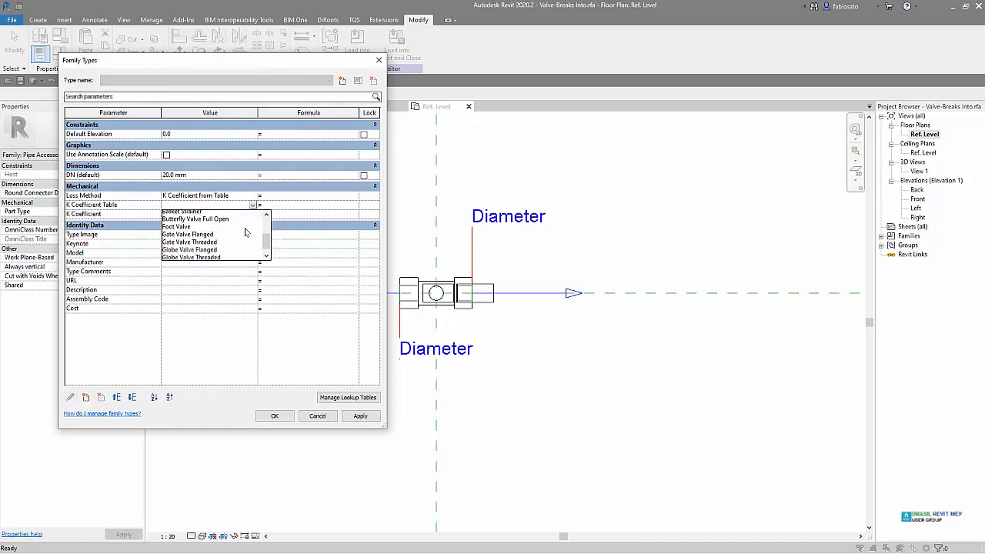
scroll(224, 252, "up", 5)
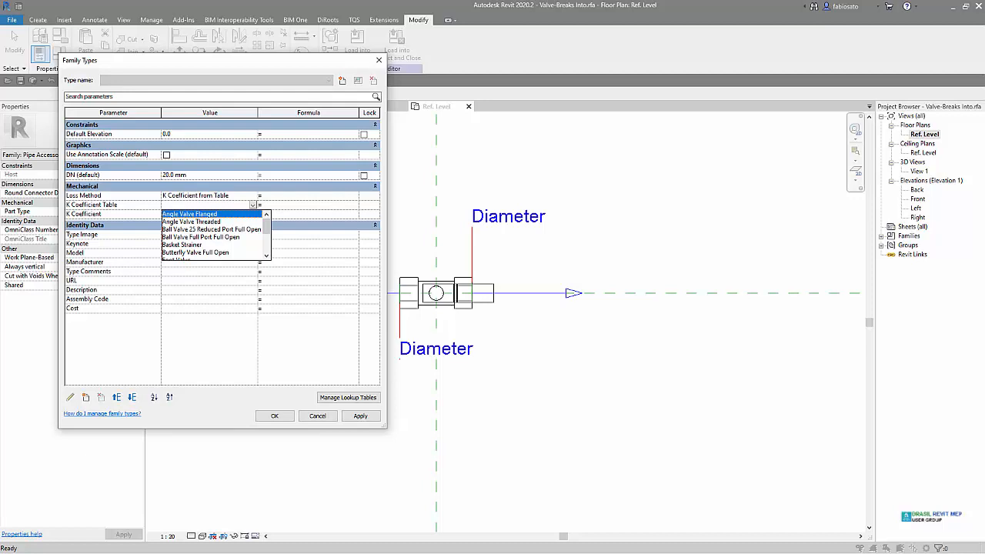
key("Escape")
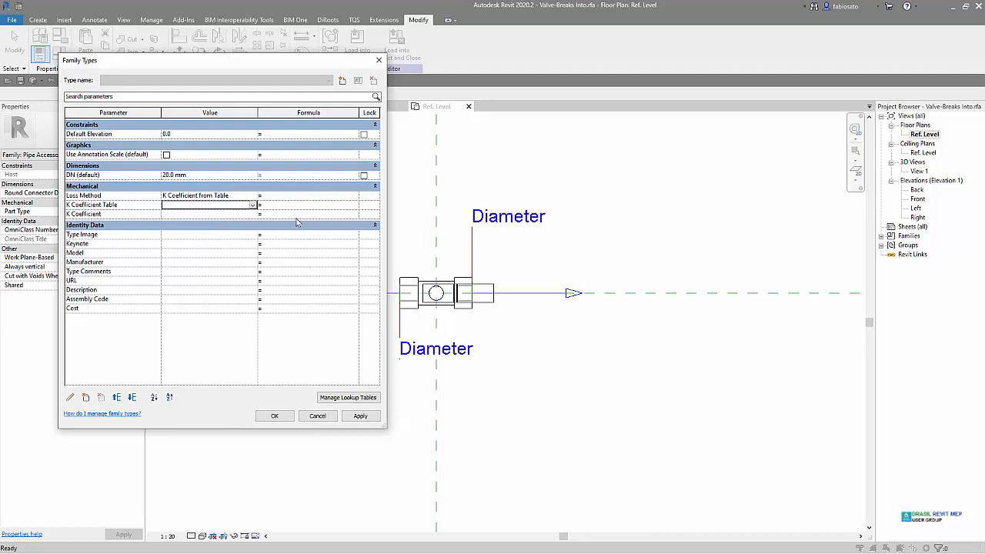
left_click(239, 214)
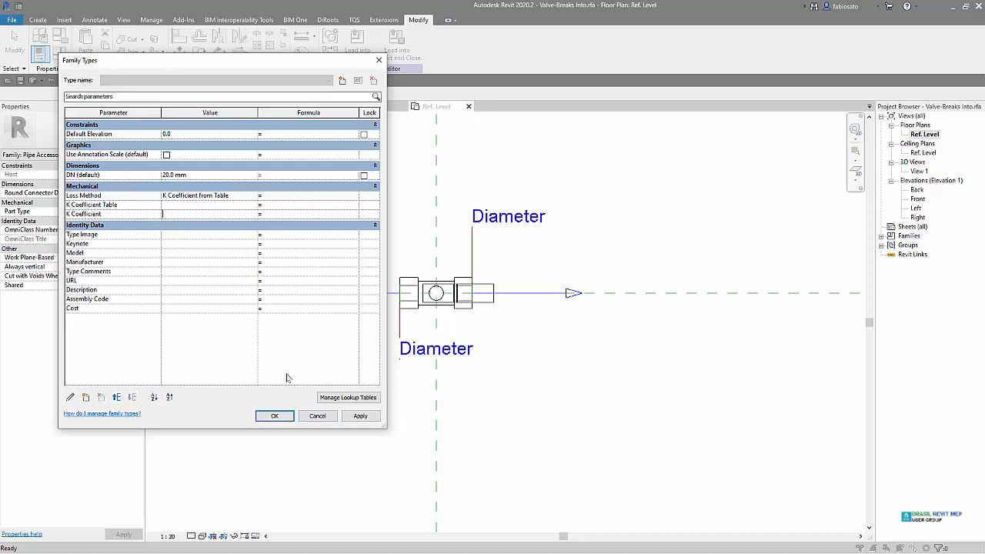
left_click(312, 417)
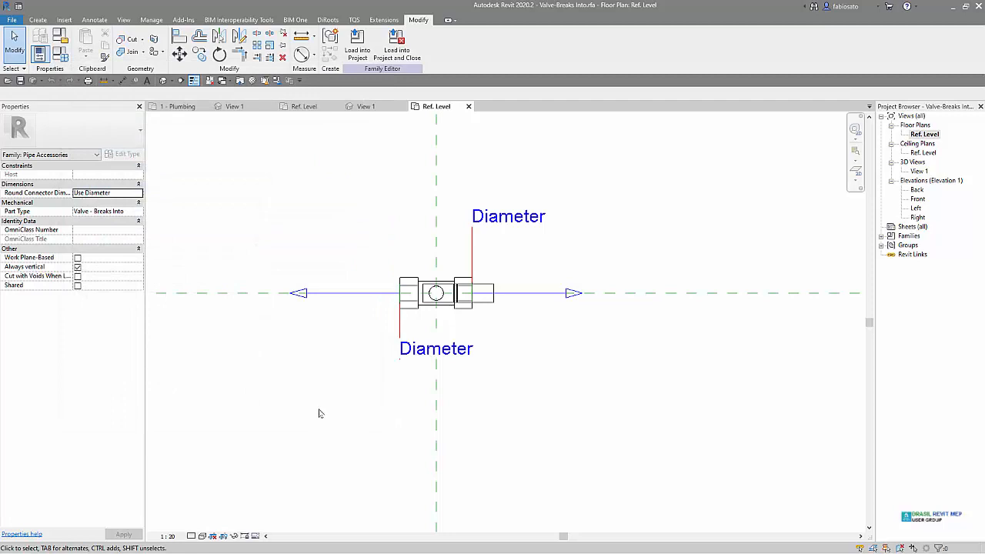
Examine the connector opposite the handle end in plan and in the family's 3D view, including its connector link options
left_click(331, 293)
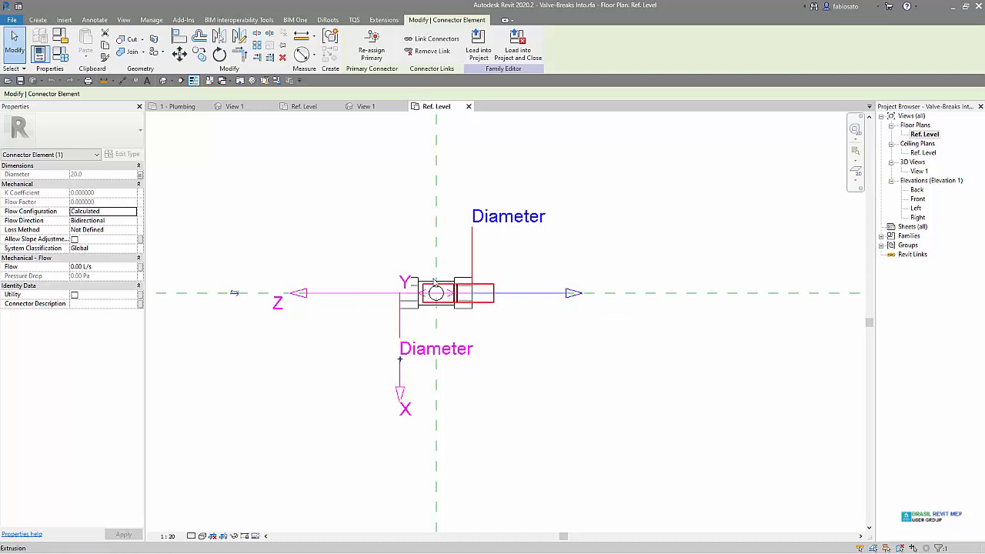
left_click(377, 106)
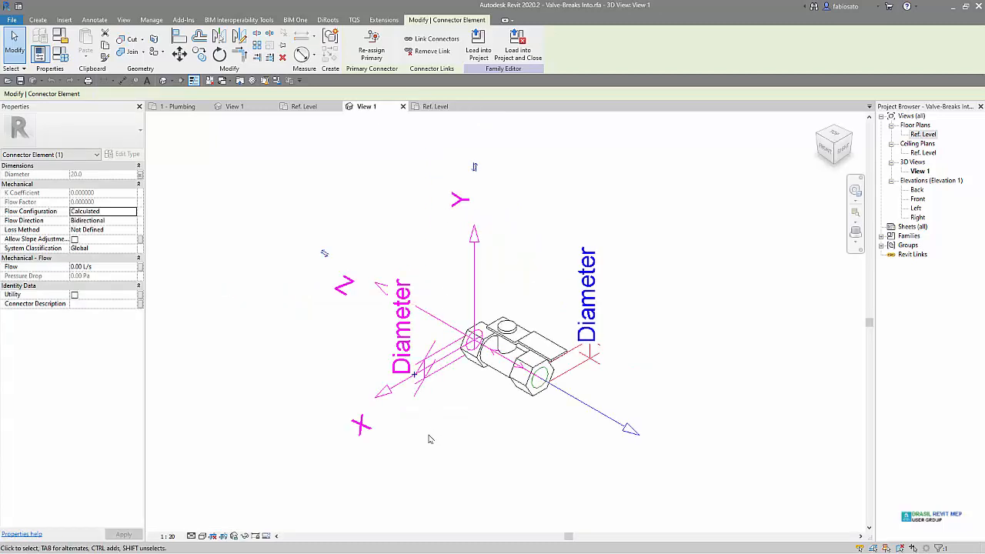
left_click(425, 327)
left_click(473, 340)
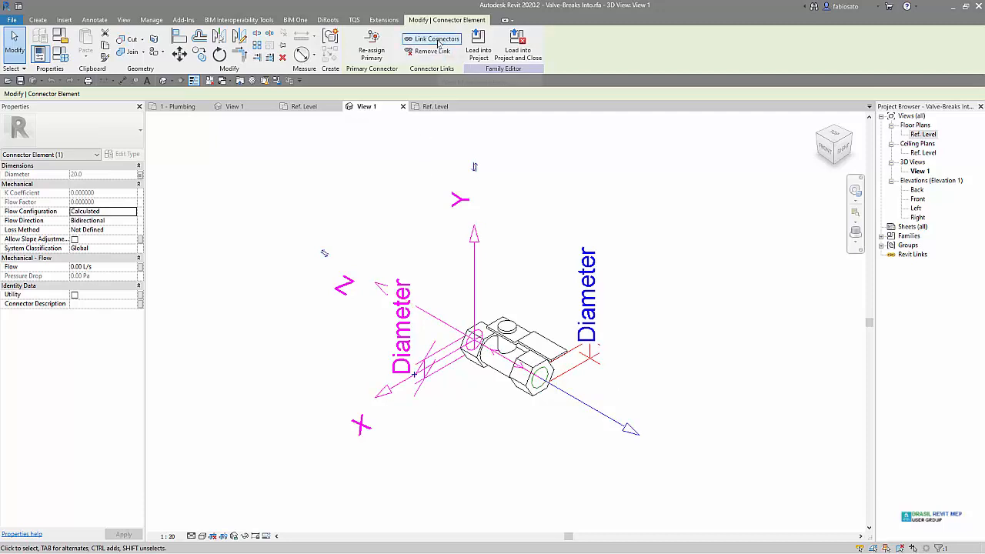
left_click(287, 314)
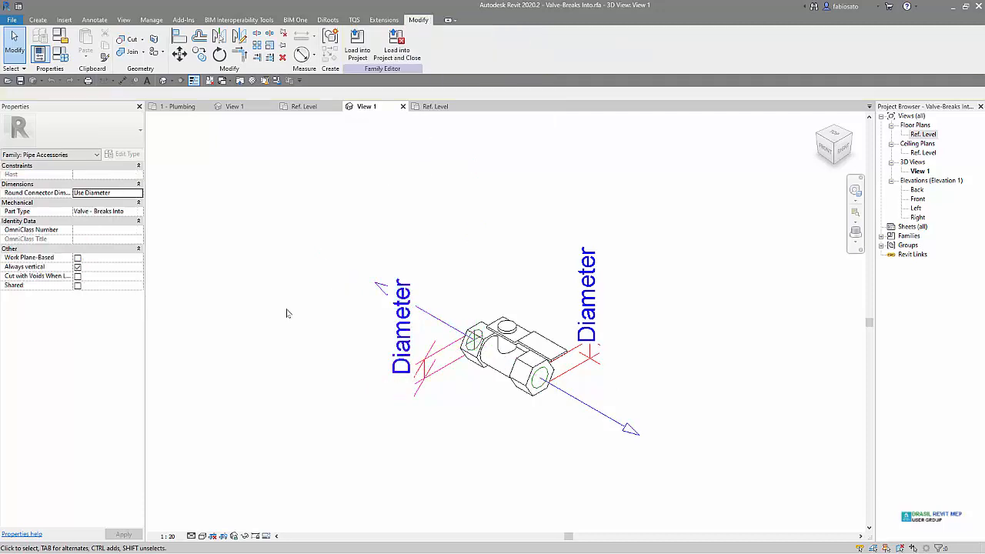
Compare the axis directions and flow settings of the valve's two connectors in the 3D view, selecting each in turn
left_click(441, 325)
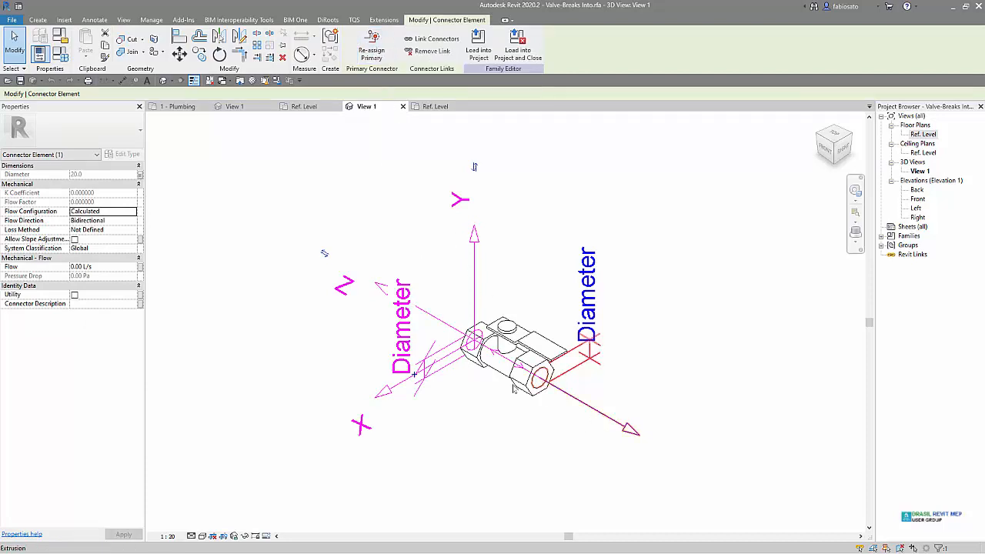
scroll(481, 361, "up", 2)
scroll(481, 360, "up", 2)
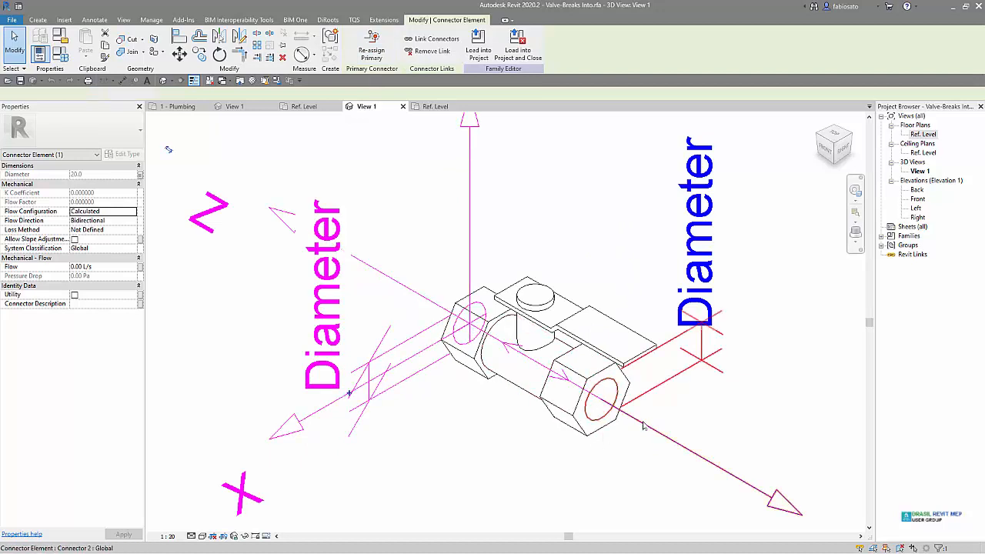
left_click(612, 435)
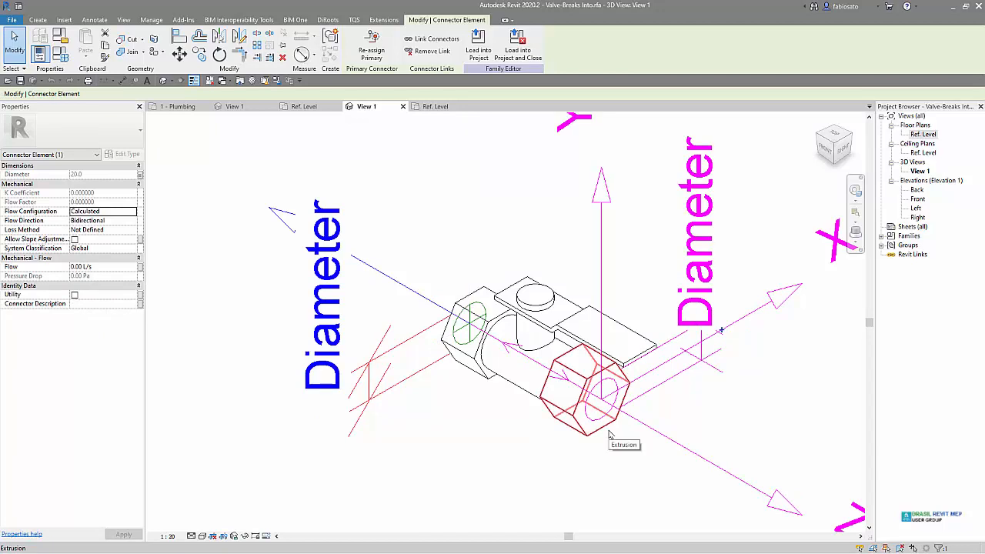
scroll(499, 458, "down", 4)
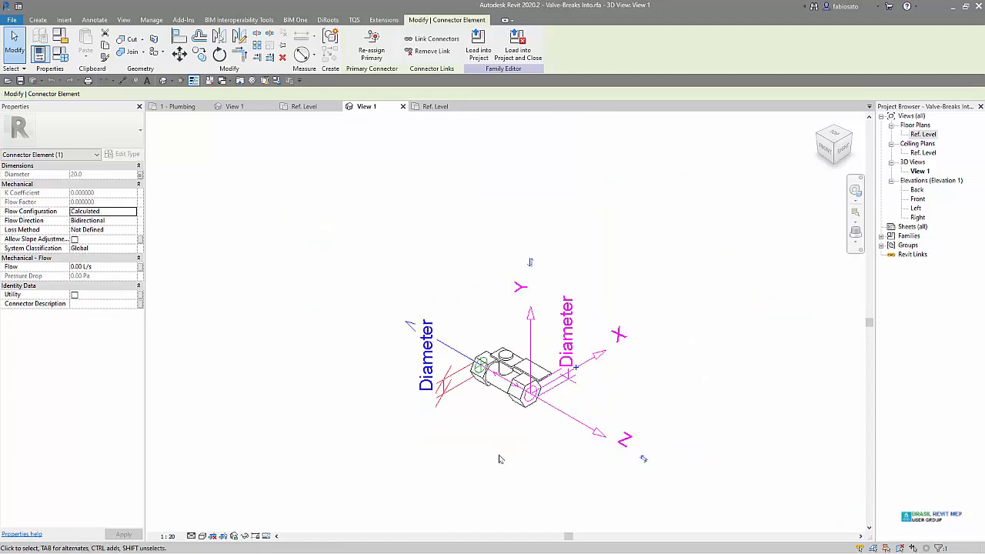
left_click(469, 394)
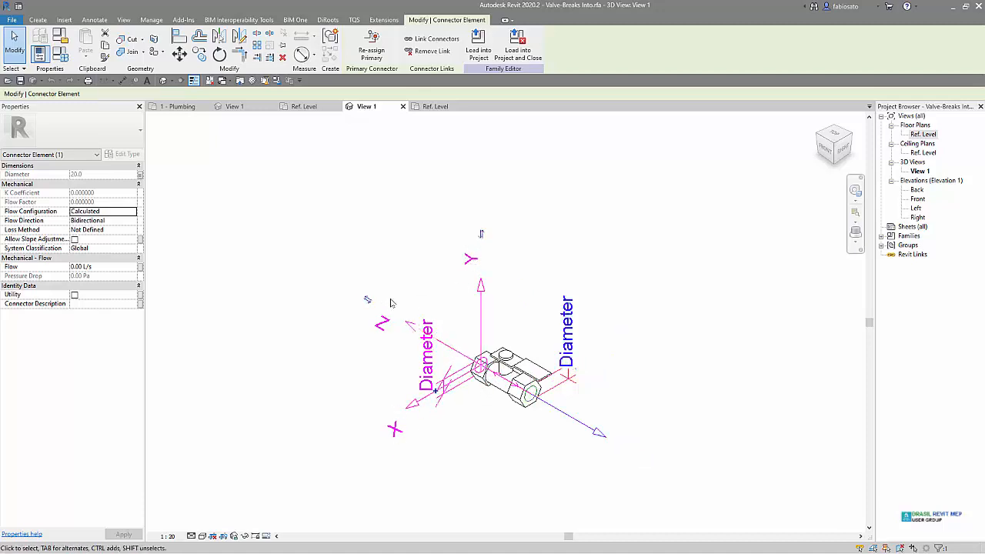
left_click(554, 419)
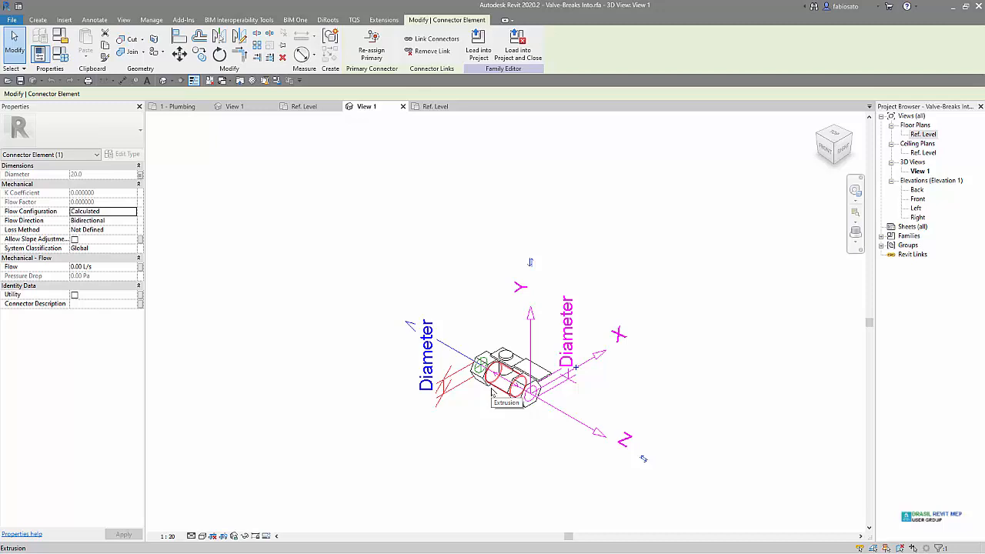
left_click(453, 444)
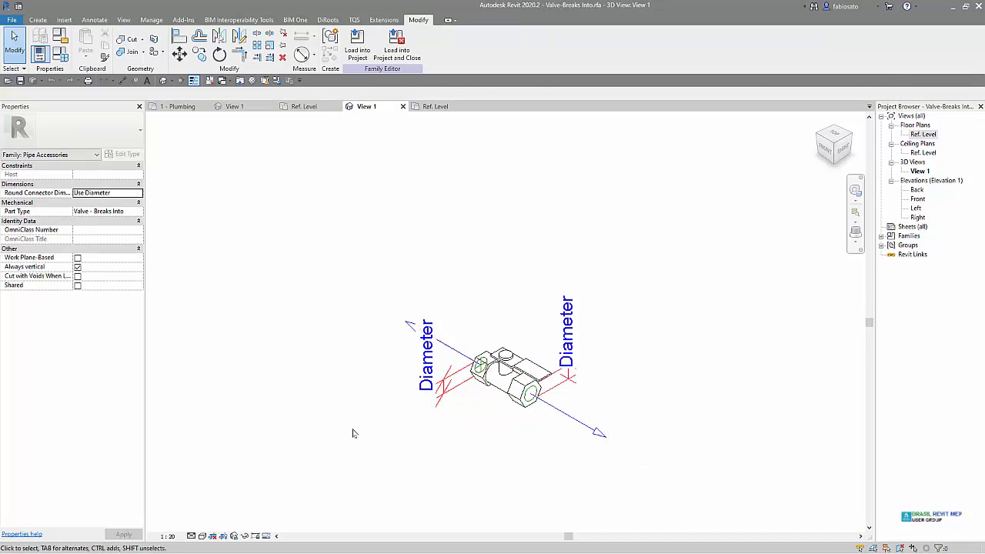
Examine the valve body and its hexagonal end extrusion from several angles in the 3D view
scroll(354, 434, "up", 1)
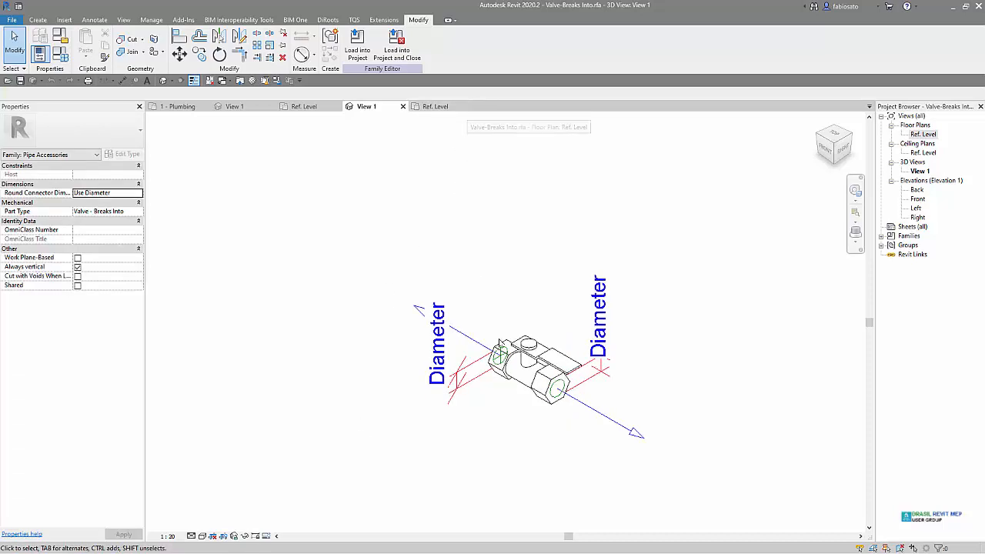
scroll(526, 385, "up", 1)
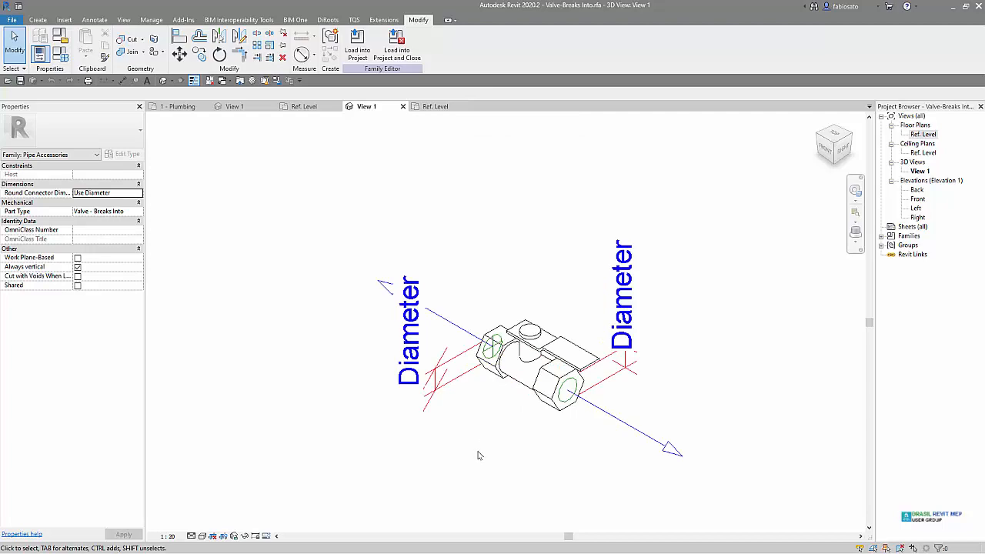
middle_click_drag(477, 456, 522, 462, "shift")
left_click(574, 387)
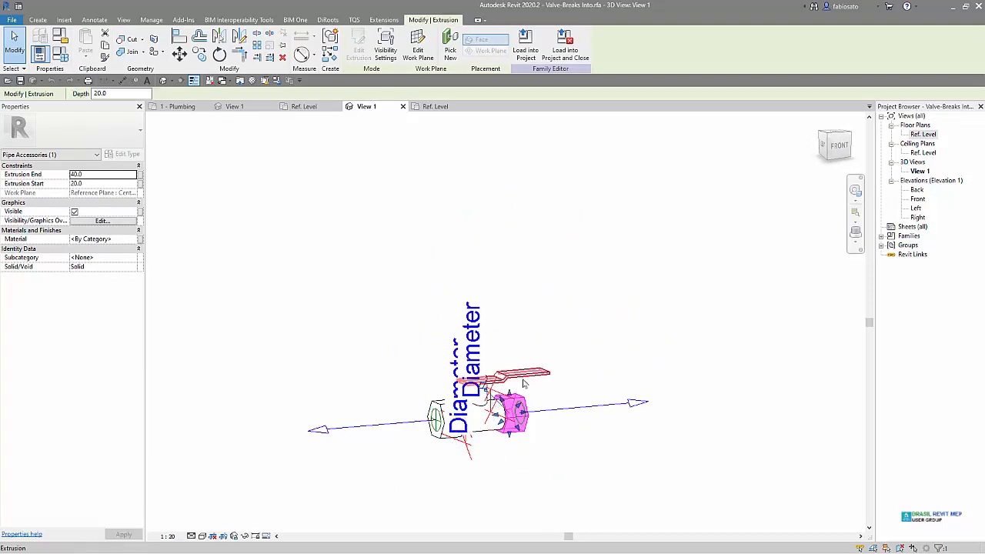
middle_click_drag(562, 451, 435, 504, "shift")
left_click(437, 486)
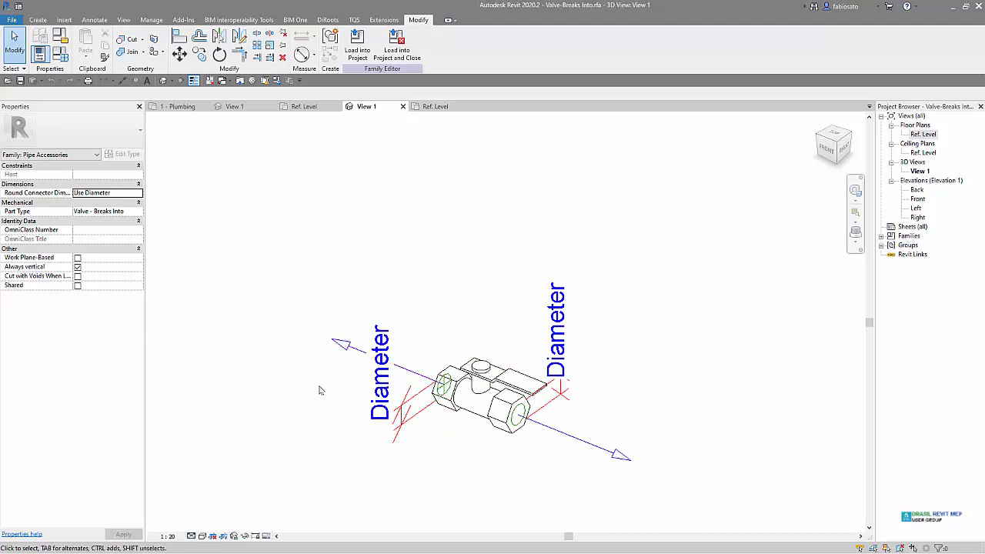
Start an extrusion in the Ref. Level plan and sketch a 90° arc about 63.5 mm in radius, from the handle end around the valve centre
double_click(924, 134)
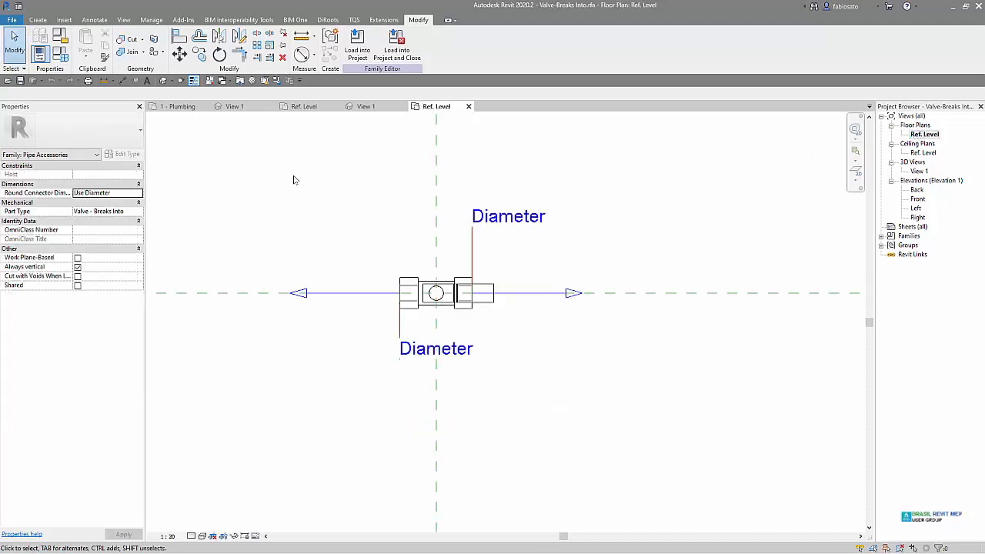
left_click(36, 21)
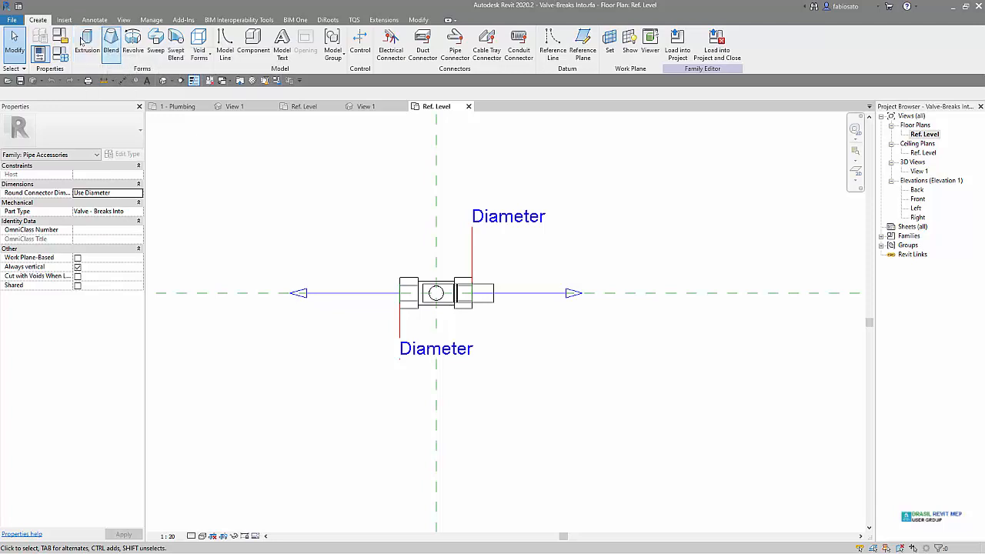
left_click(87, 42)
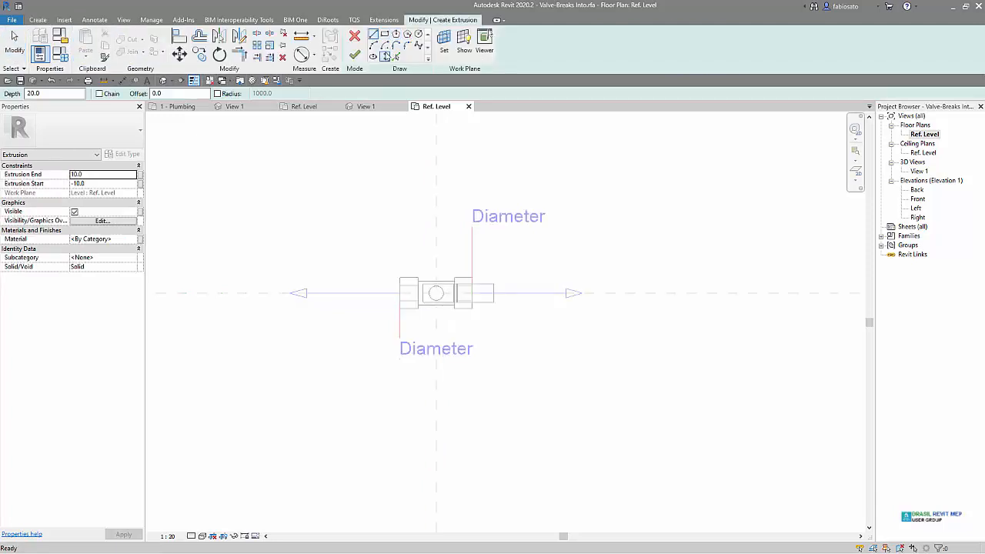
left_click(385, 46)
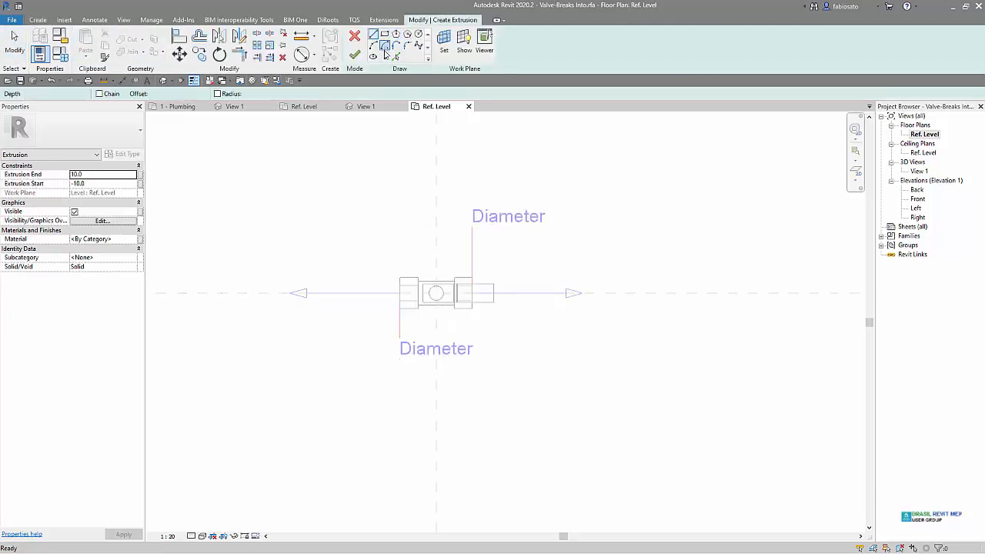
scroll(436, 292, "up", 2)
left_click(437, 292)
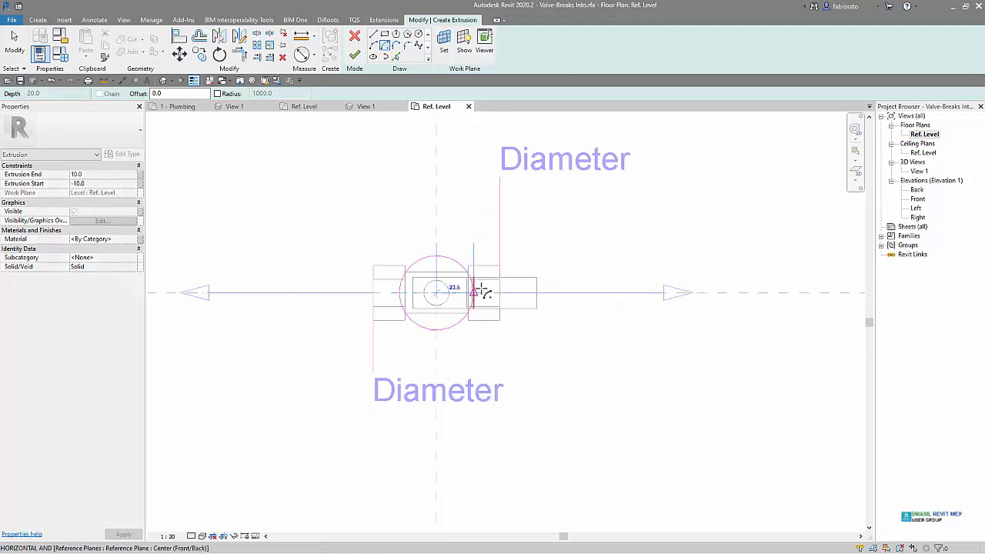
left_click(537, 292)
left_click(436, 192)
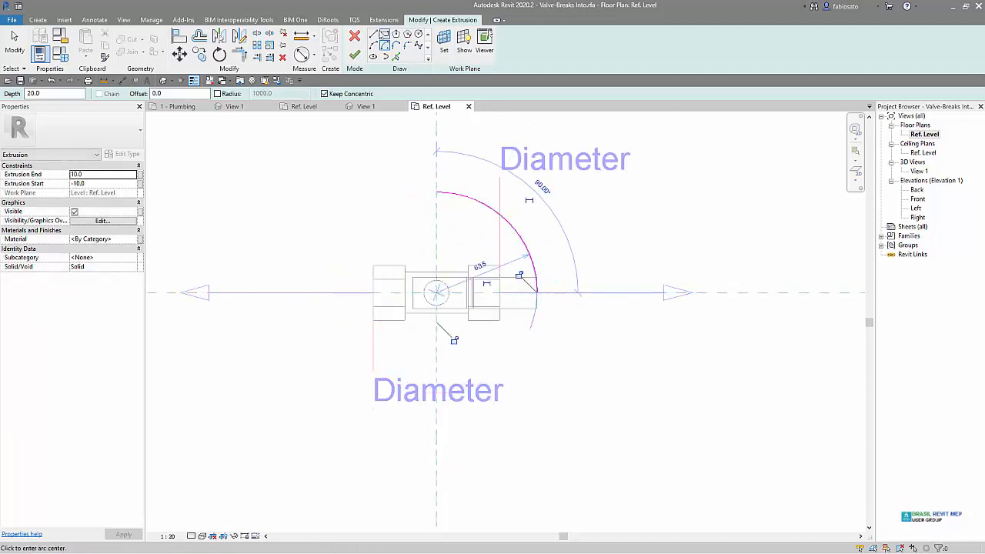
Close the arc into a quarter circle with two straight lines through the valve centre, and finish the extrusion sketch
left_click(374, 34)
left_click(437, 192)
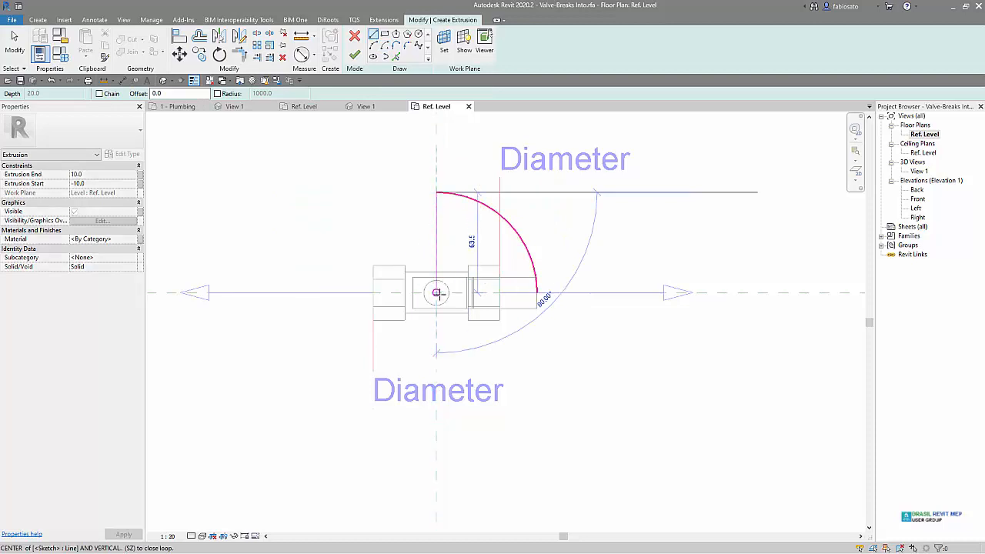
left_click(437, 292)
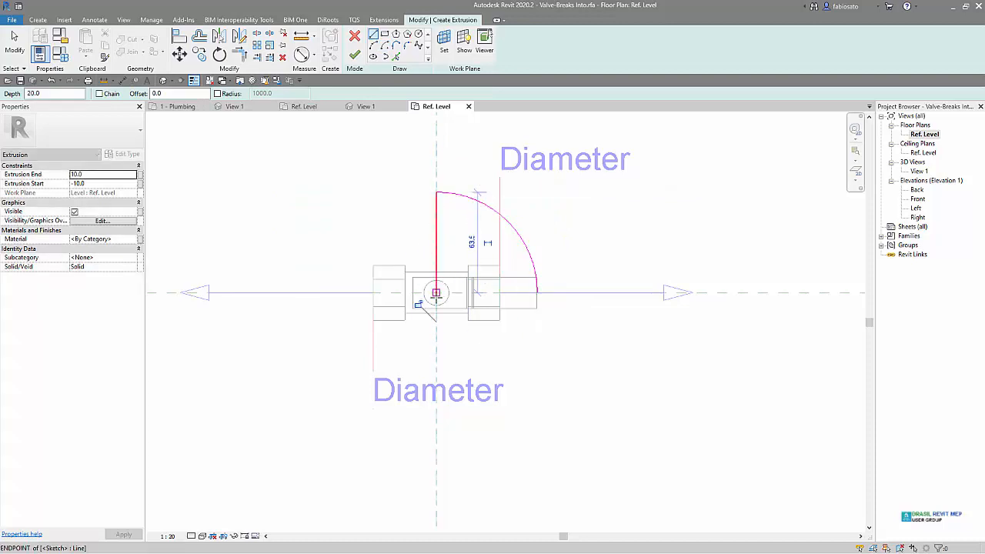
left_click(537, 292)
key("Escape")
left_click(355, 56)
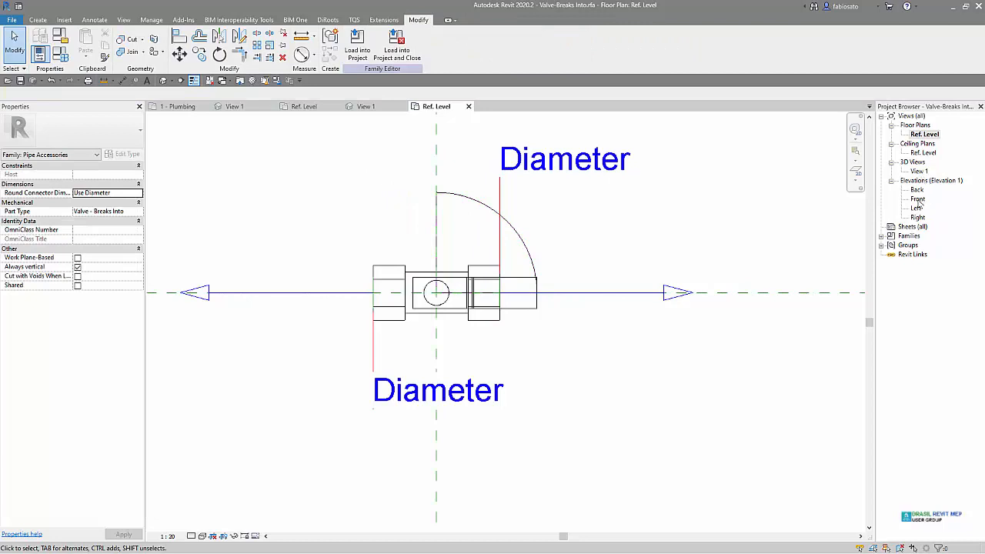
Raise the quarter-circle extrusion to handle level in the Right elevation, with its start at 30 and its end at 35
double_click(918, 217)
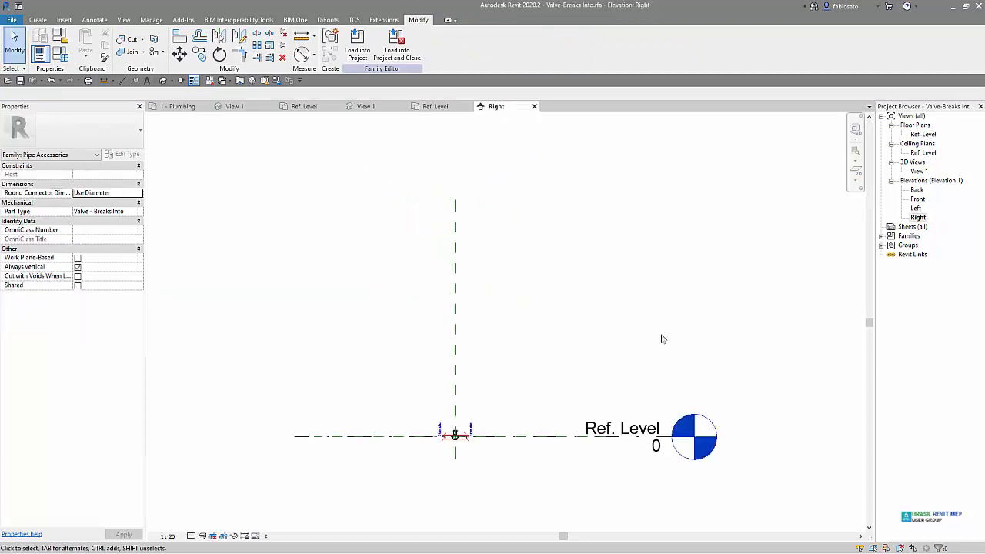
scroll(453, 431, "up", 5)
scroll(453, 431, "down", 2)
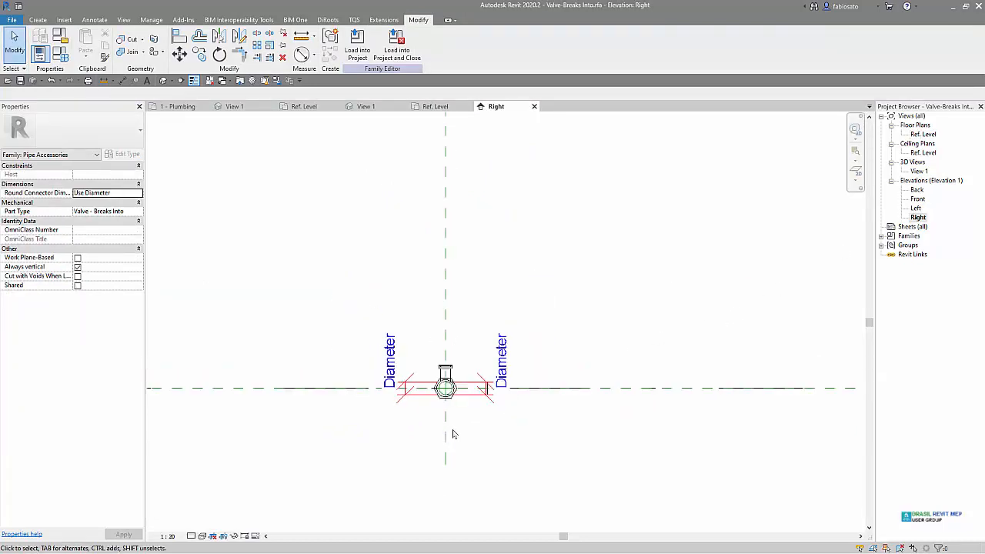
scroll(493, 408, "up", 1)
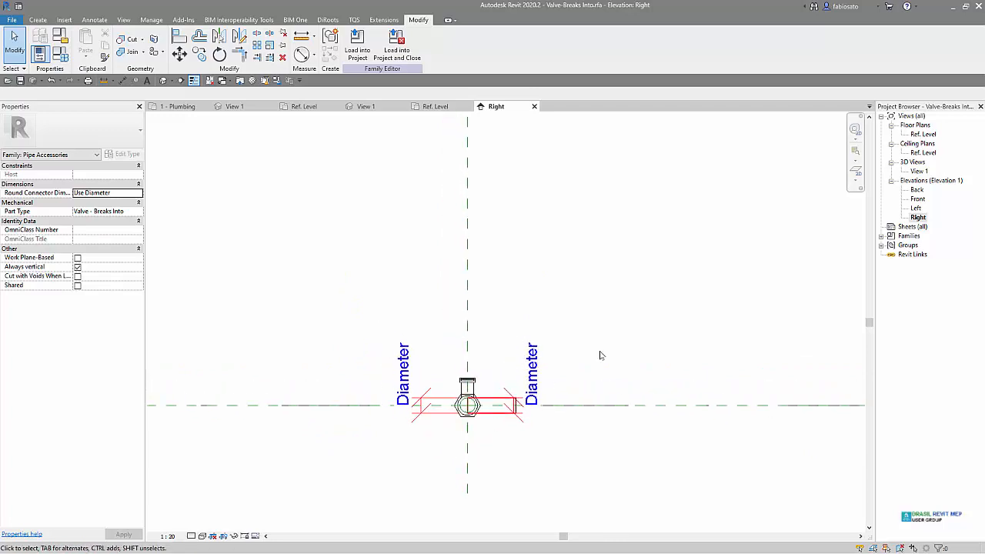
double_click(919, 171)
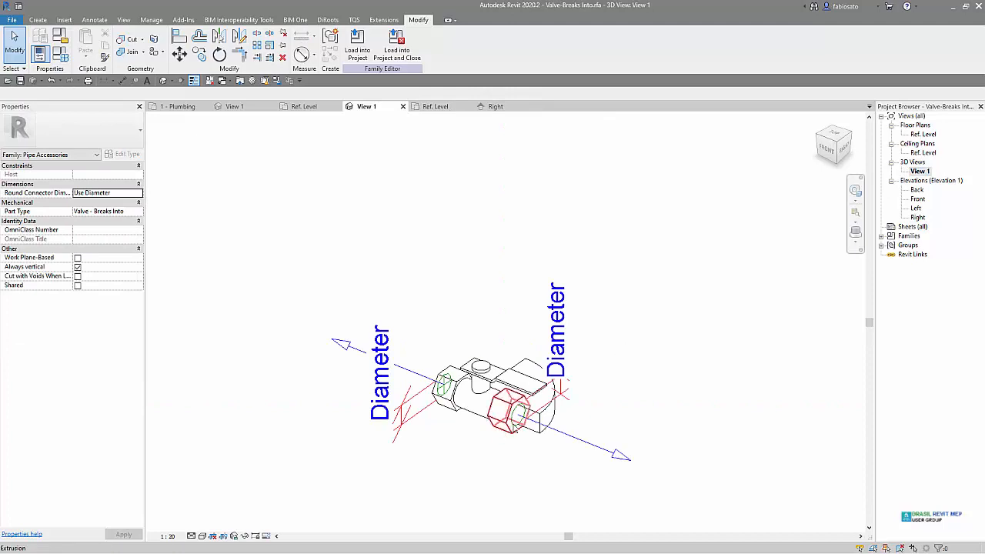
left_click(556, 433)
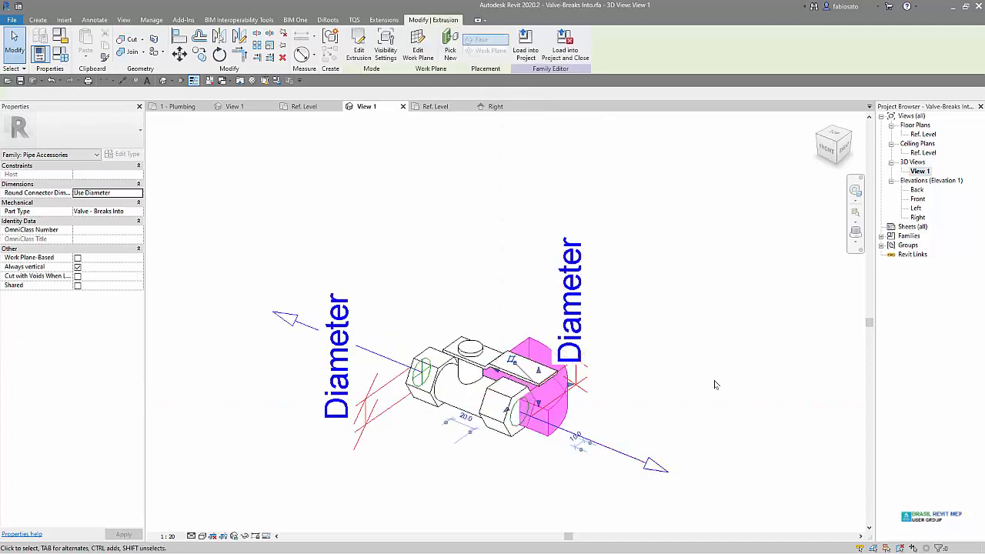
double_click(918, 218)
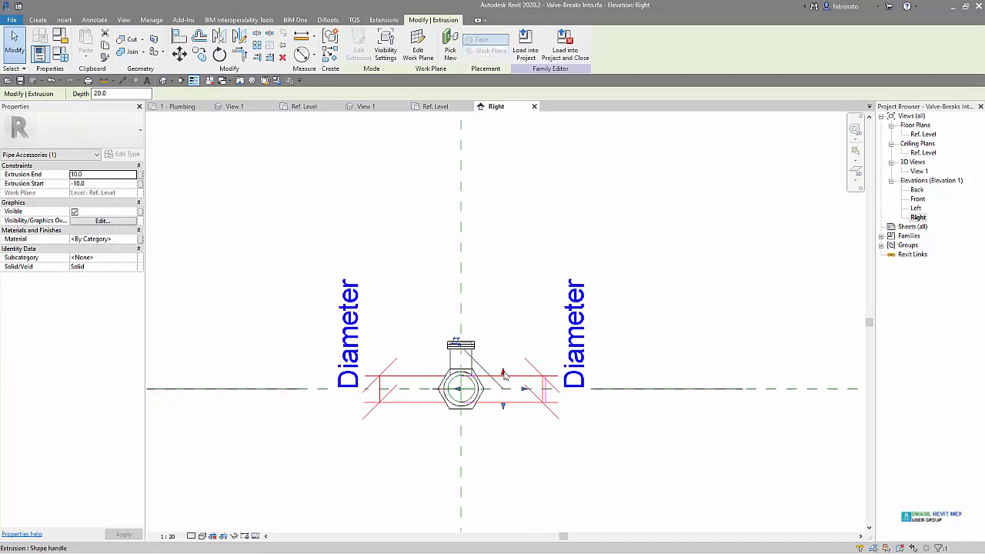
left_click_drag(503, 372, 504, 350)
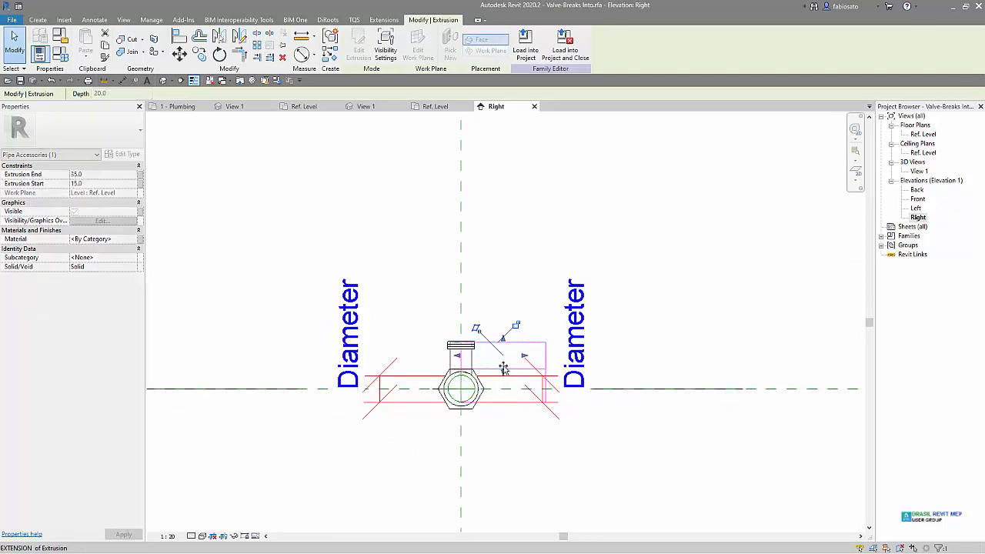
left_click(620, 369)
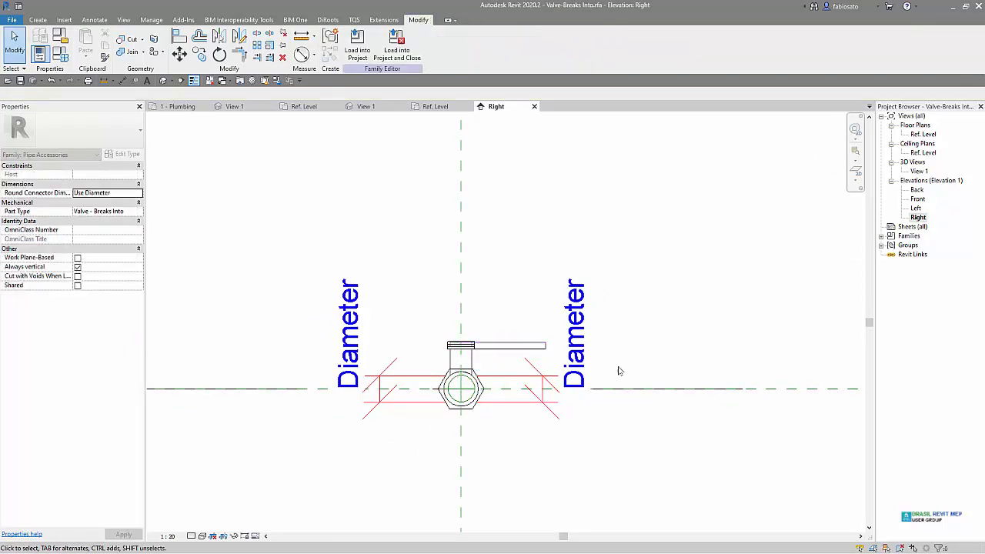
Extend the quarter-circle extrusion's upper face to the top of the handle, with the extrusion end at 35.5
scroll(485, 356, "up", 5)
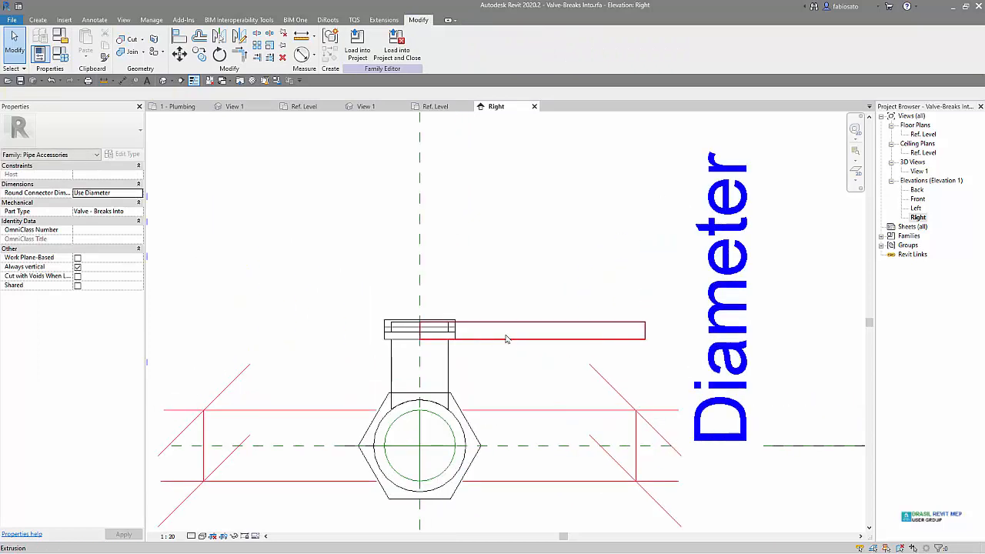
left_click(537, 329)
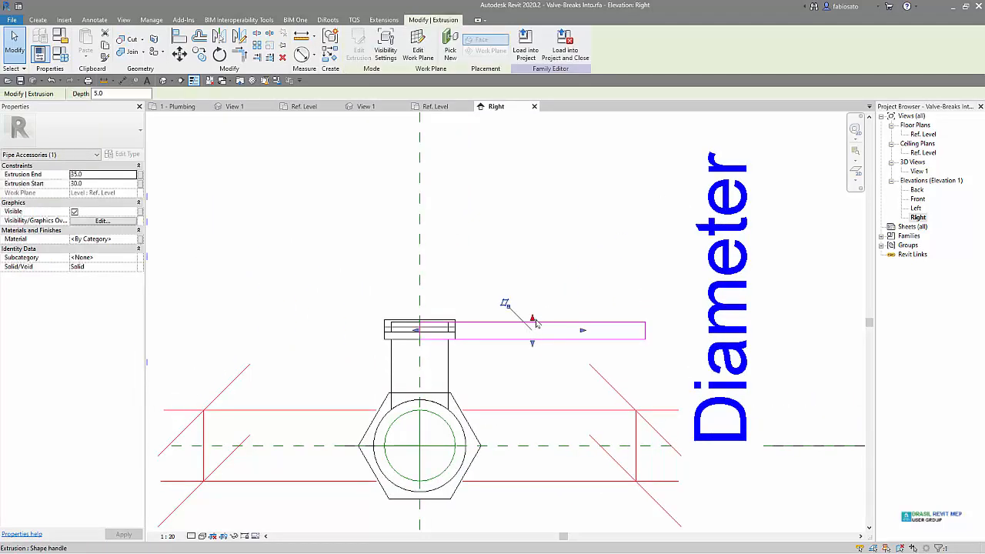
left_click(574, 283)
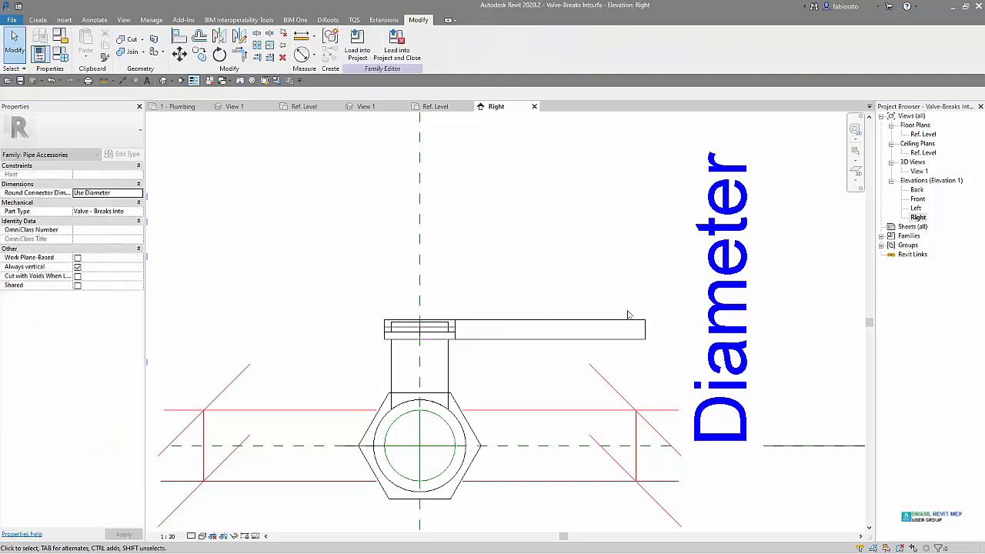
Examine the quarter-circle extrusion and its visibility properties in the 3D view, and review the family's Part Type options without changing them
double_click(919, 171)
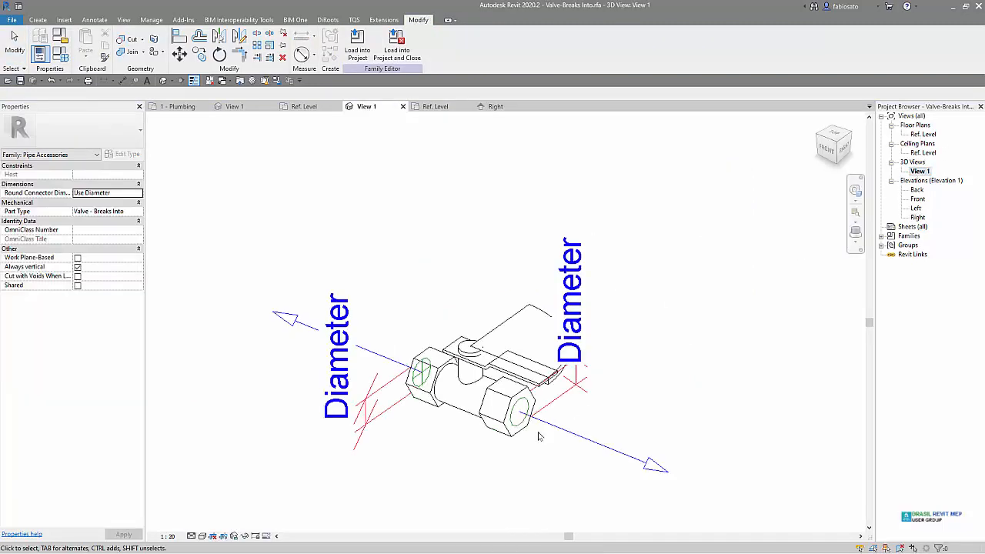
middle_click_drag(537, 431, 538, 347, "shift")
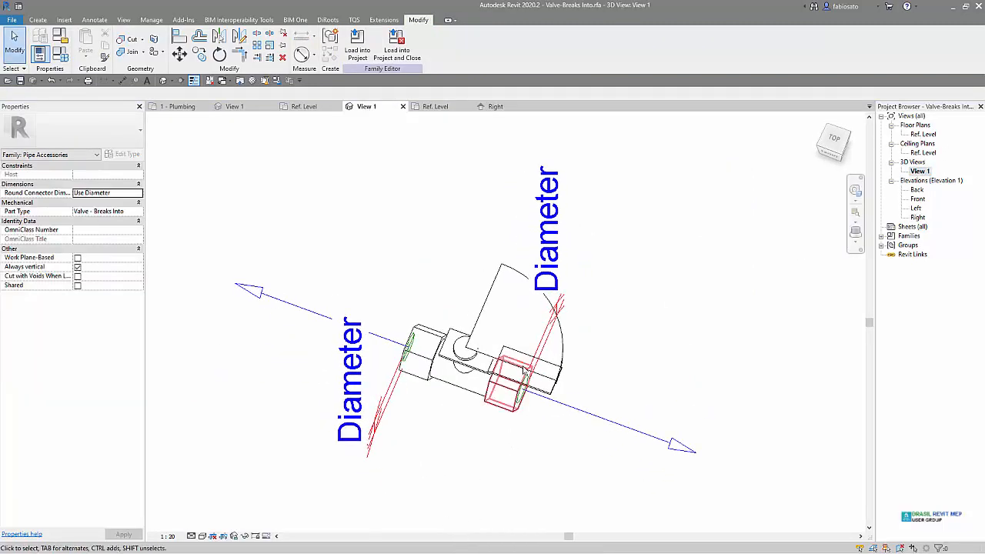
left_click(554, 330)
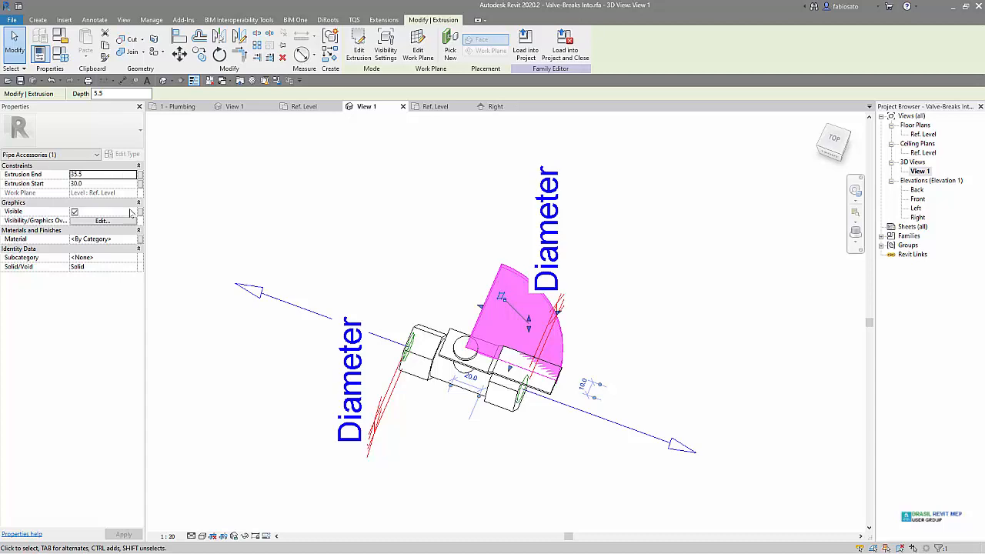
left_click(235, 200)
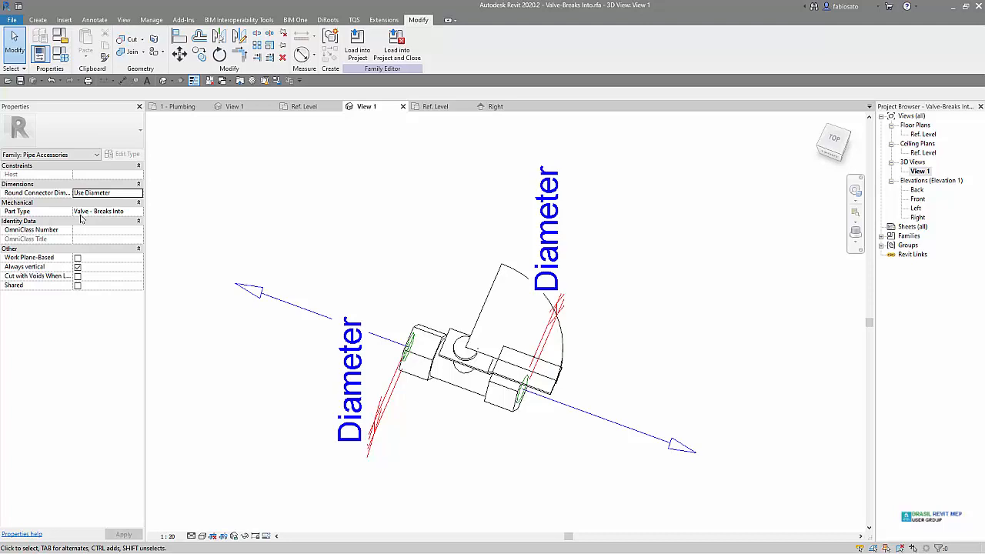
left_click(135, 214)
left_click(137, 212)
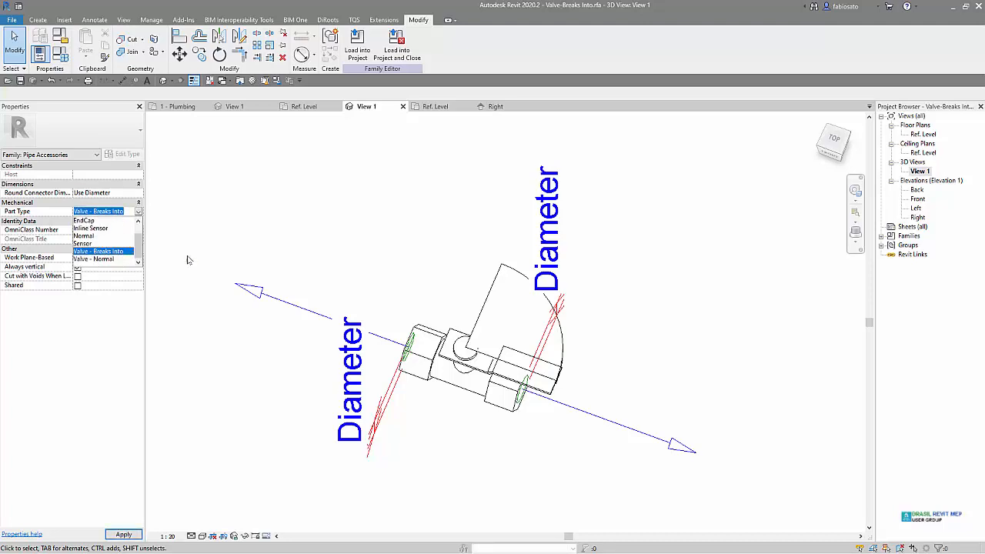
left_click(242, 218)
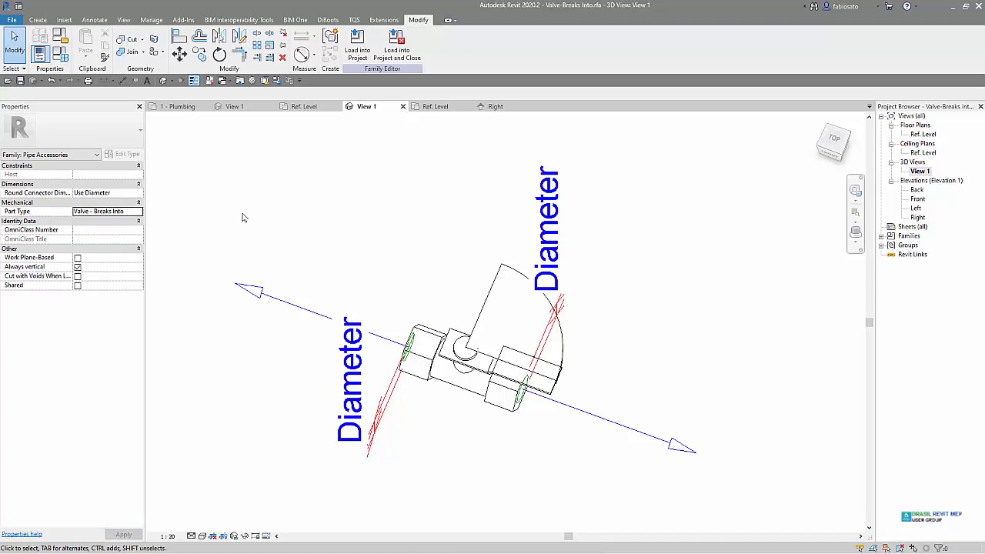
Close the family's 3D and Right views and load the family into Project1.rvt, overwriting the existing version and dismissing the save reminder
left_click(403, 106)
left_click(469, 107)
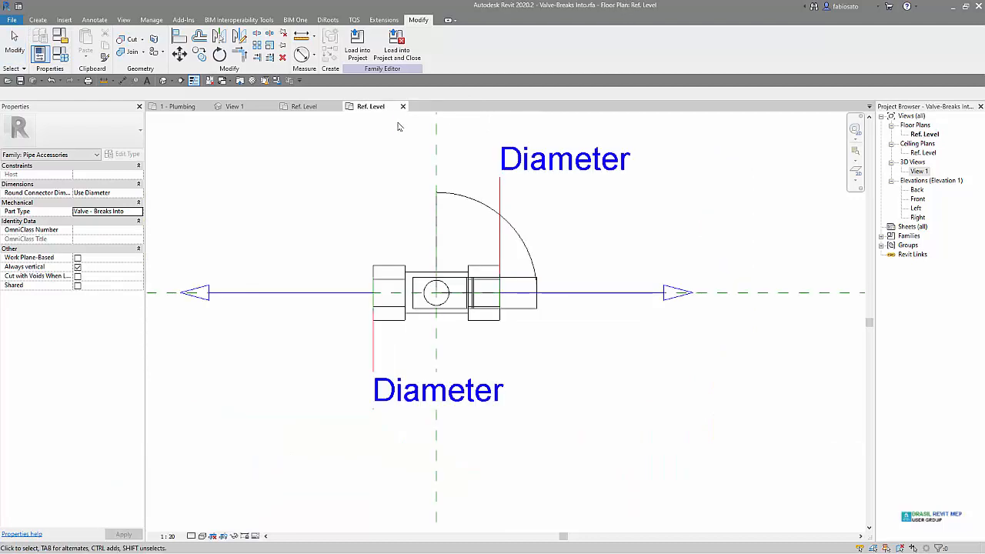
left_click(359, 48)
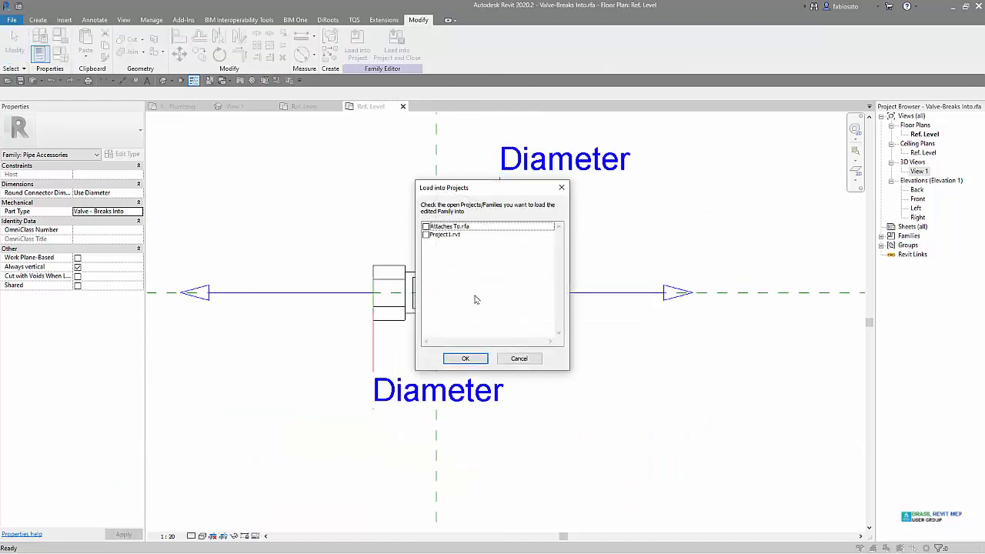
left_click(443, 234)
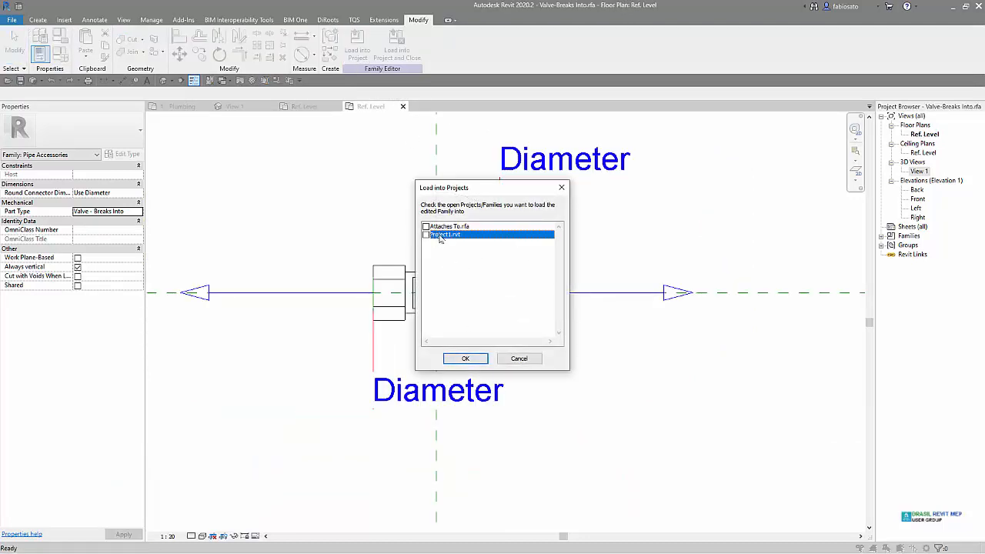
left_click(466, 359)
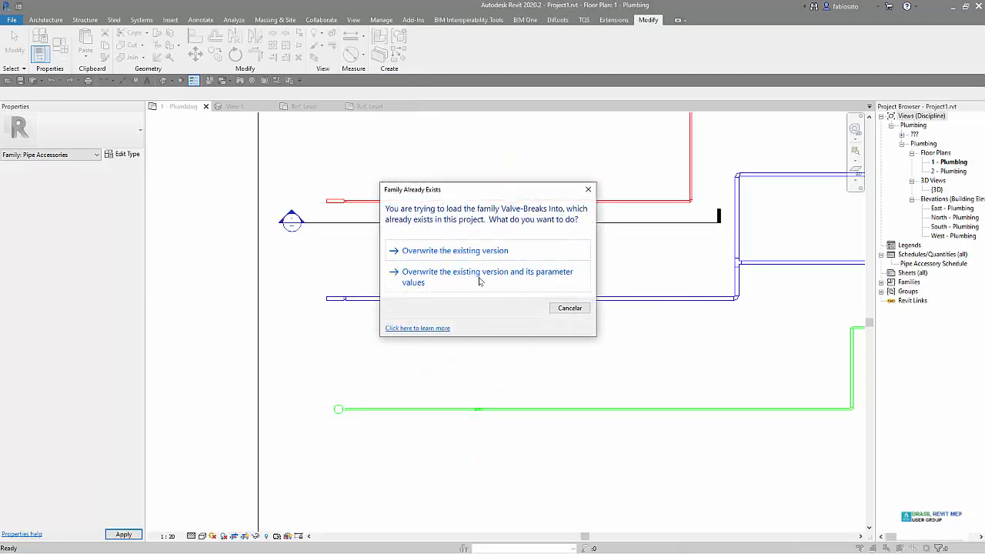
left_click(475, 259)
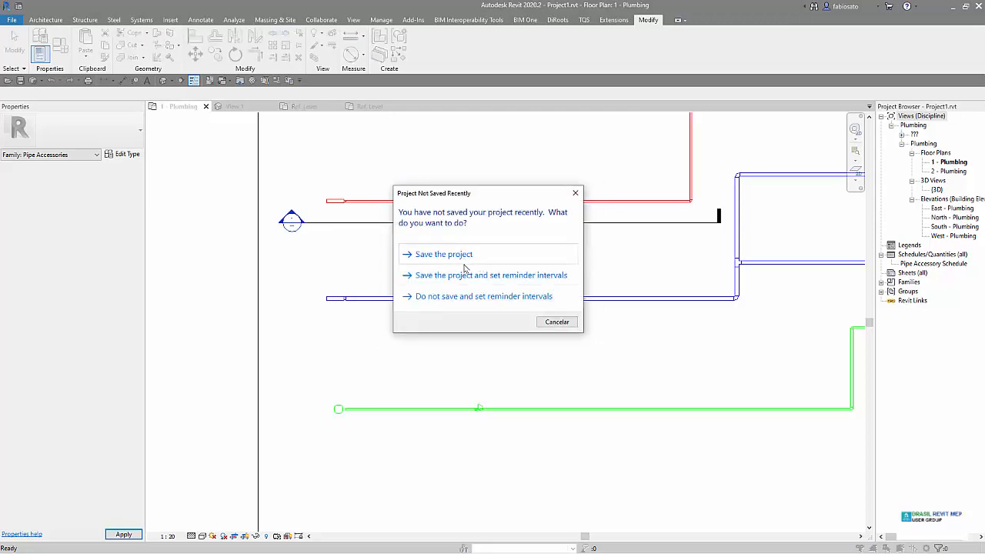
left_click(549, 324)
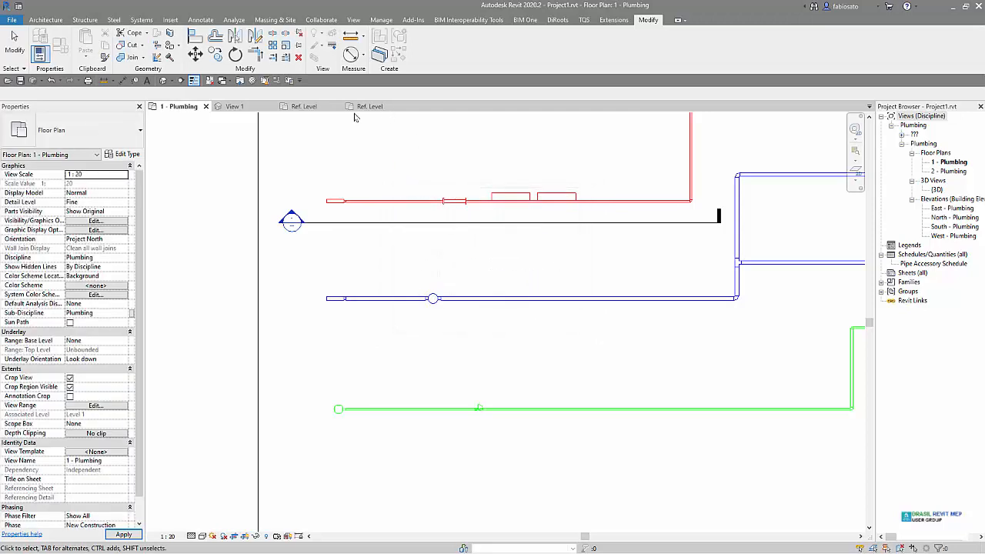
Close the Valve-Breaks Into family without saving its changes, and close the remaining Ref. Level view
left_click(403, 106)
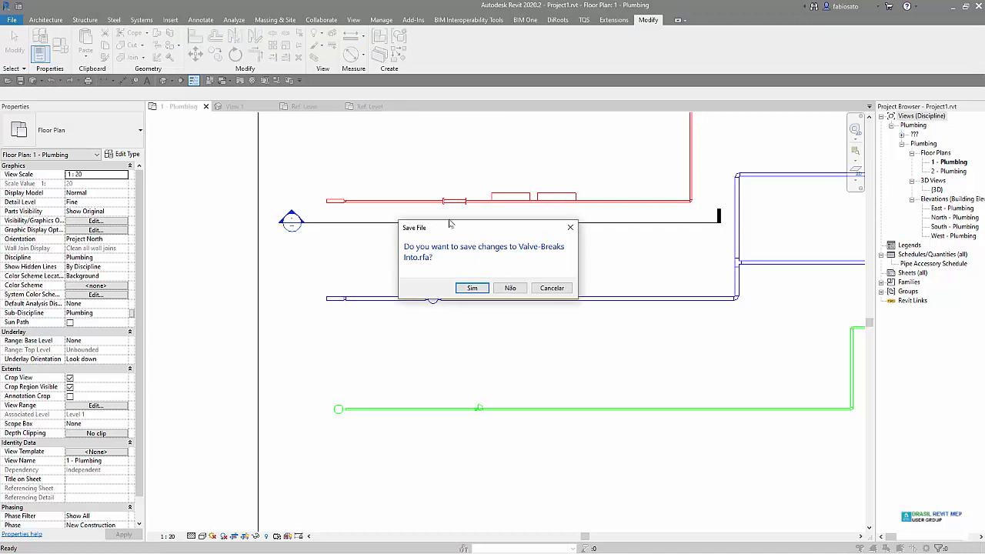
left_click(509, 288)
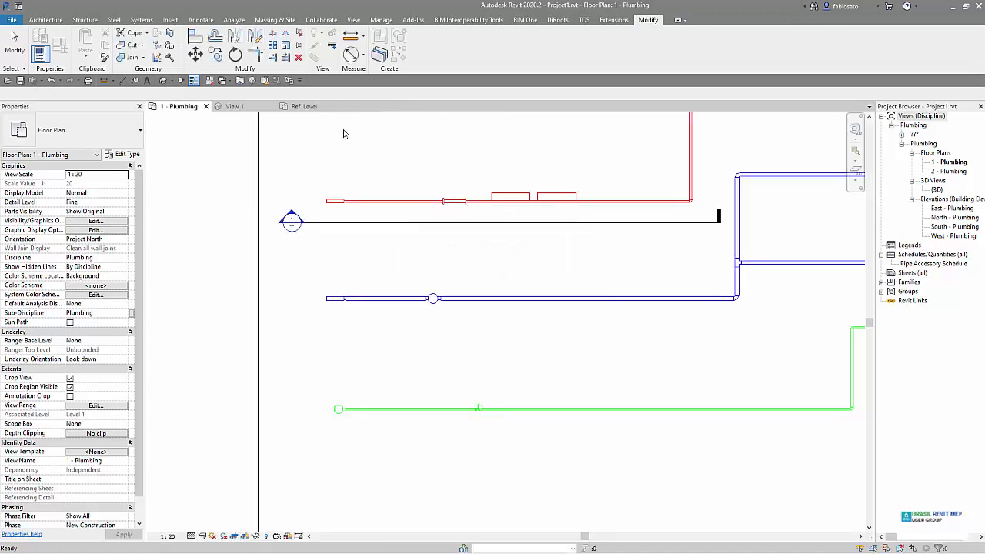
left_click(339, 107)
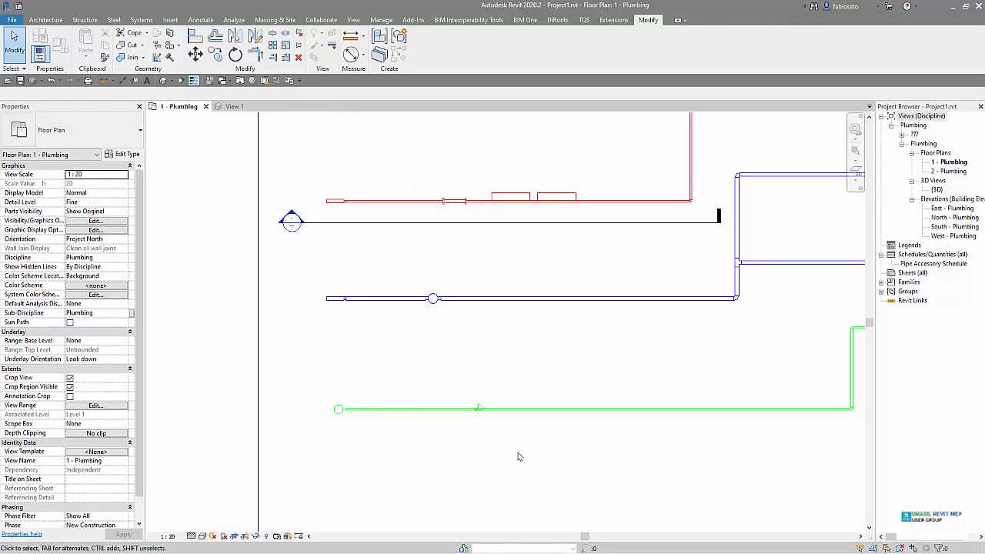
Rotate the Valve-Breaks Into accessory on the green pipe through a full turn about the pipe axis in the floor plan
scroll(518, 457, "up", 6)
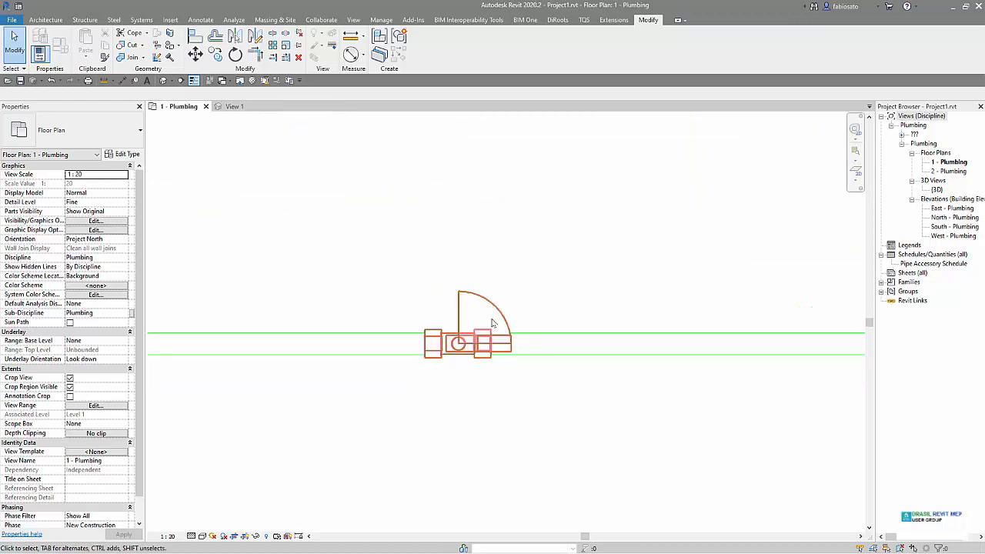
left_click(497, 316)
left_click(519, 295)
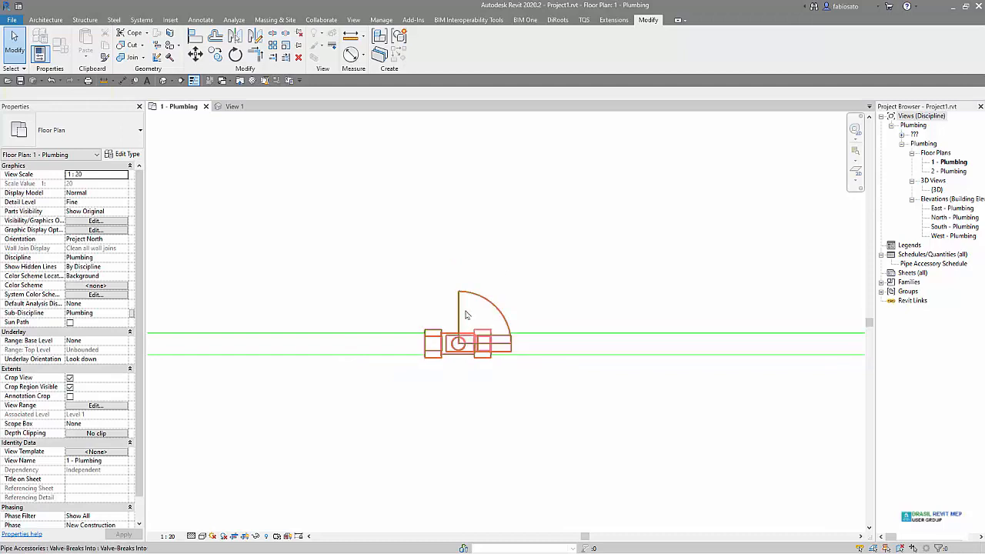
scroll(459, 397, "down", 1)
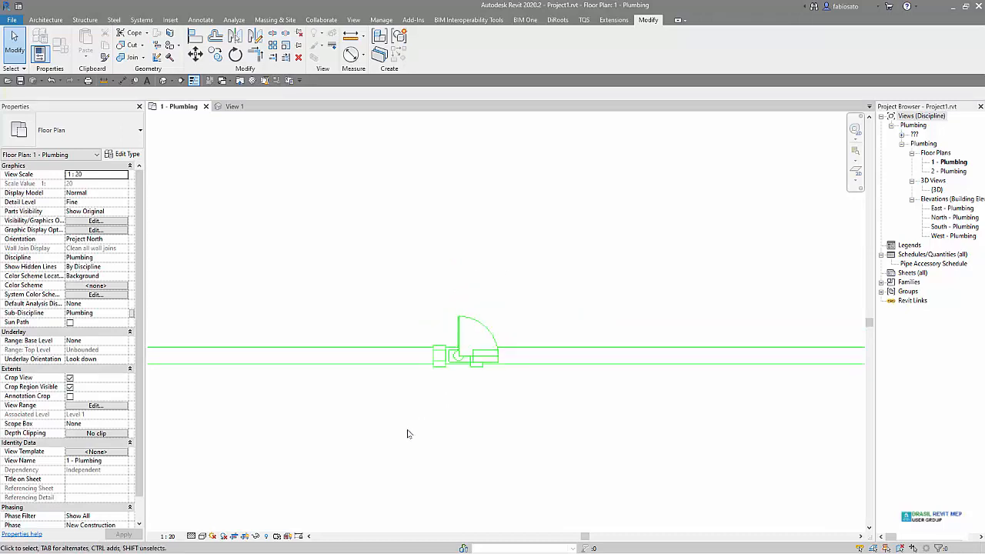
scroll(408, 432, "down", 1)
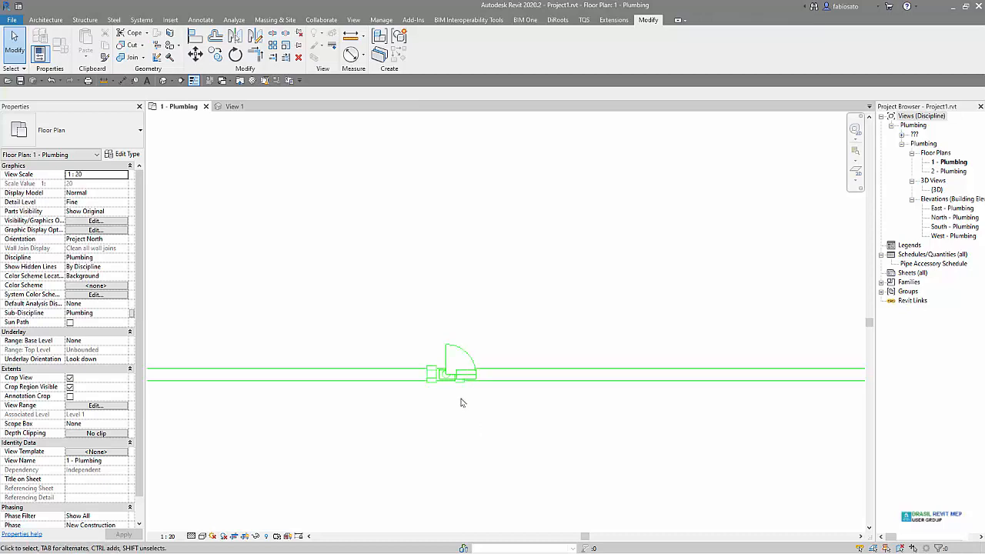
left_click(456, 377)
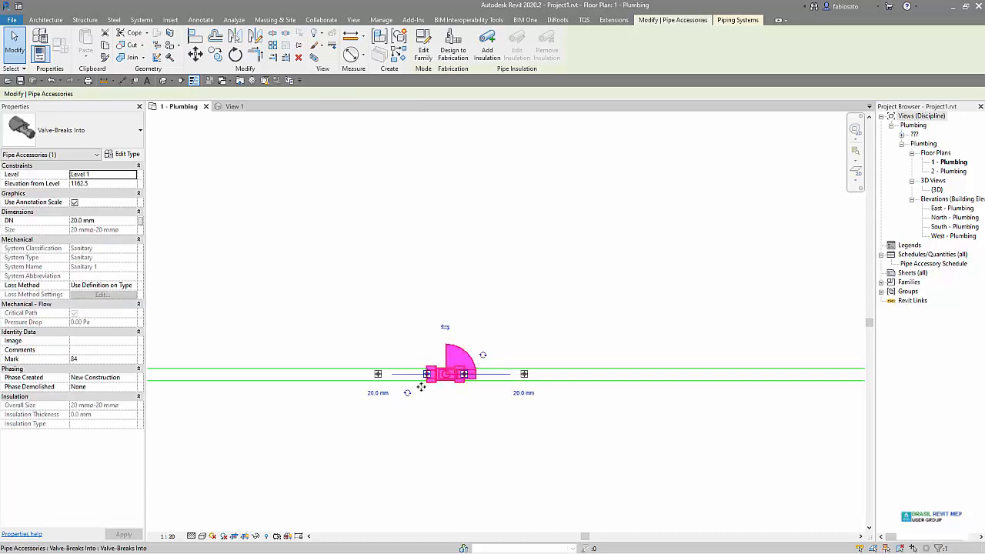
left_click(407, 394)
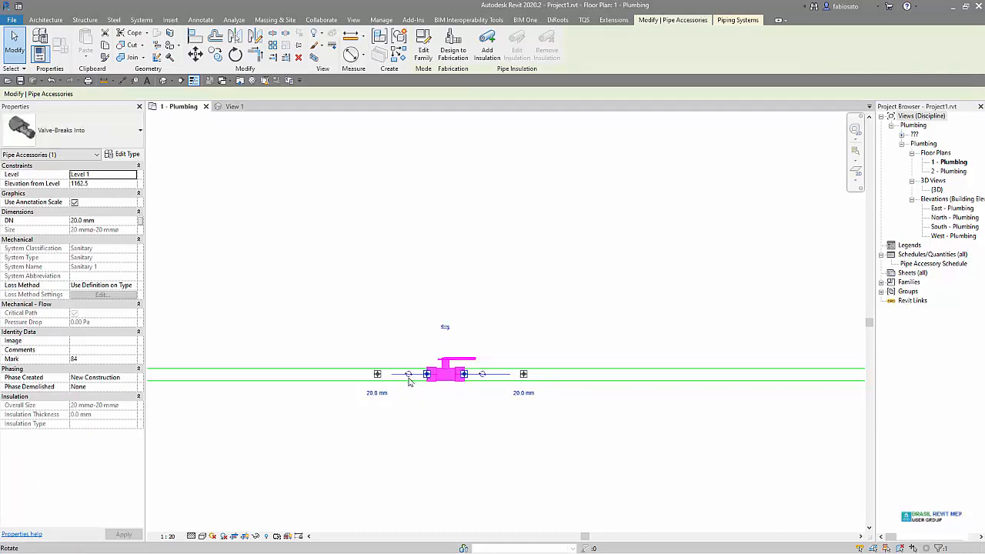
left_click(408, 355)
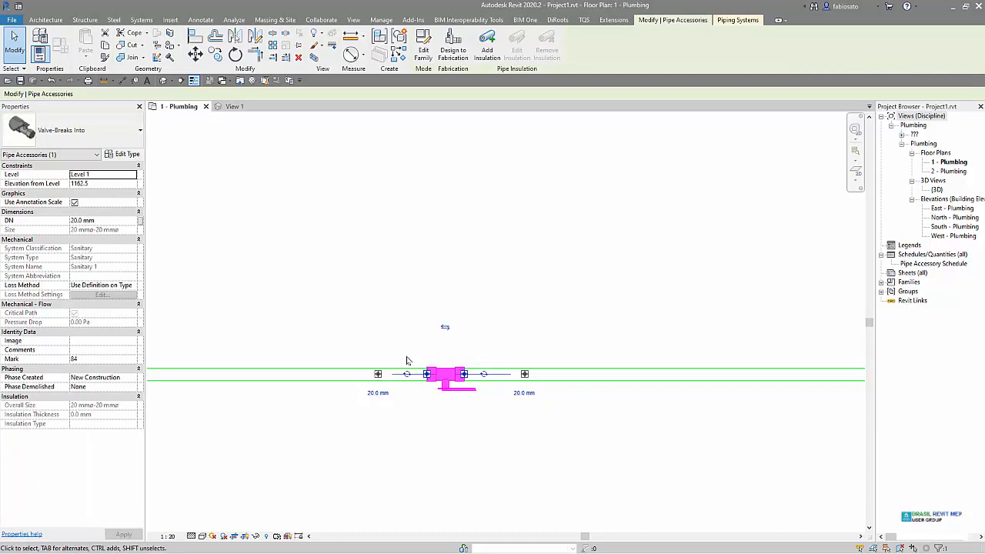
left_click(408, 375)
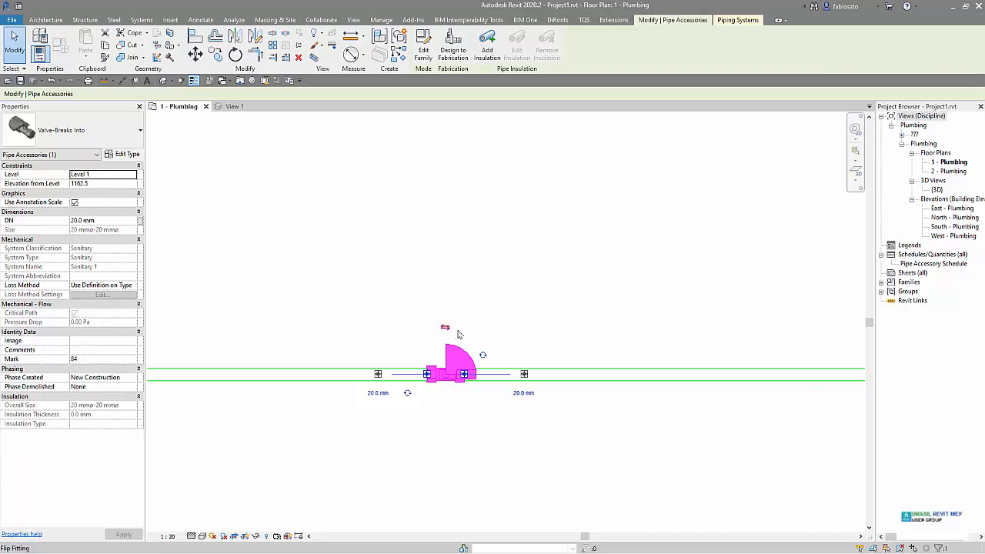
Flip the valve's handle direction along the green pipe and rotate it so the swing area lies below the pipe in plan
left_click(445, 329)
left_click(410, 435)
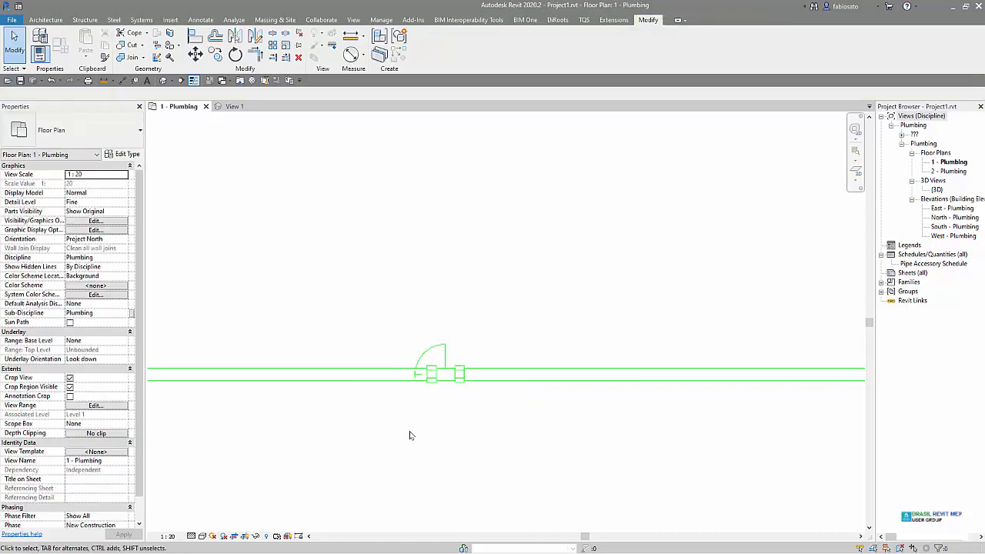
left_click(461, 380)
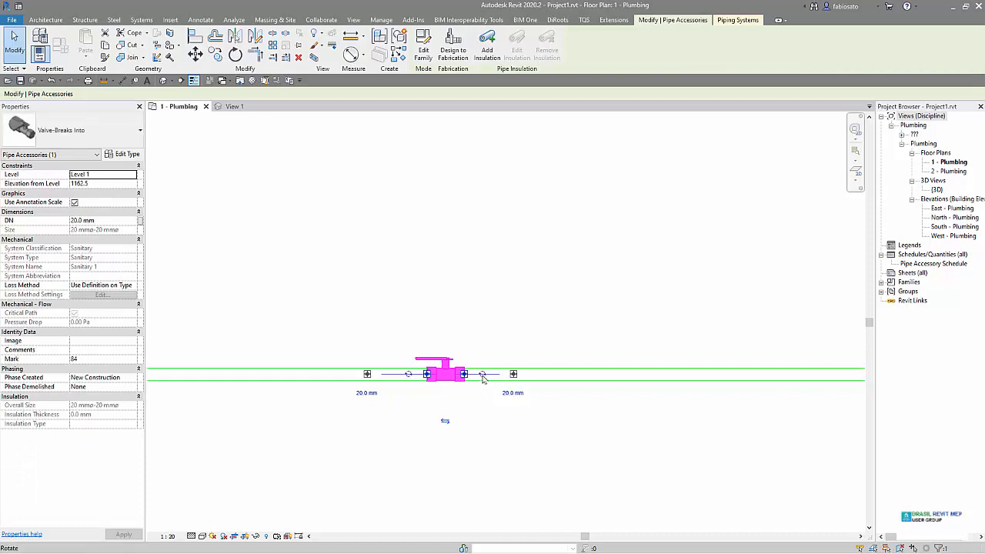
left_click(446, 421)
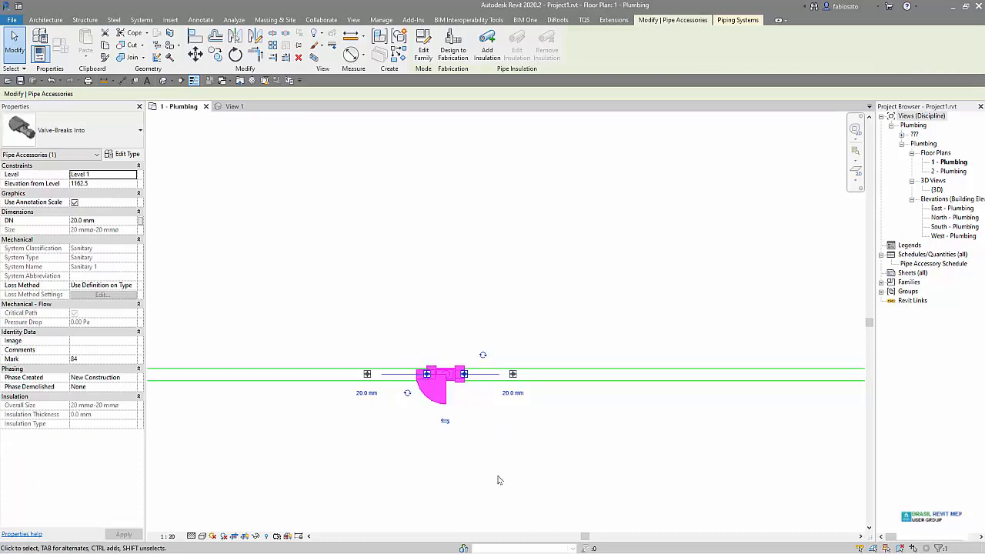
left_click(470, 490)
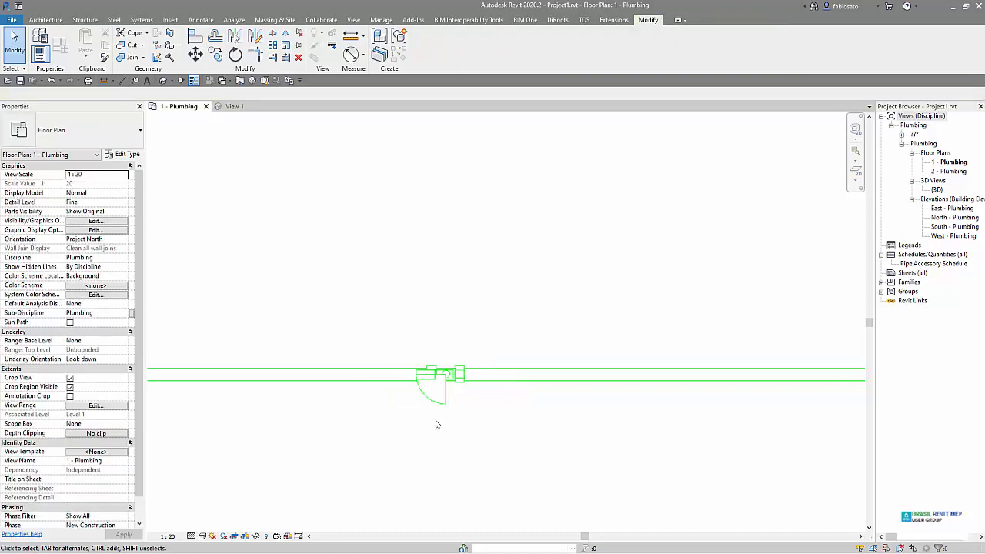
Rotate the flipped valve through another full turn about the pipe axis
left_click(456, 419)
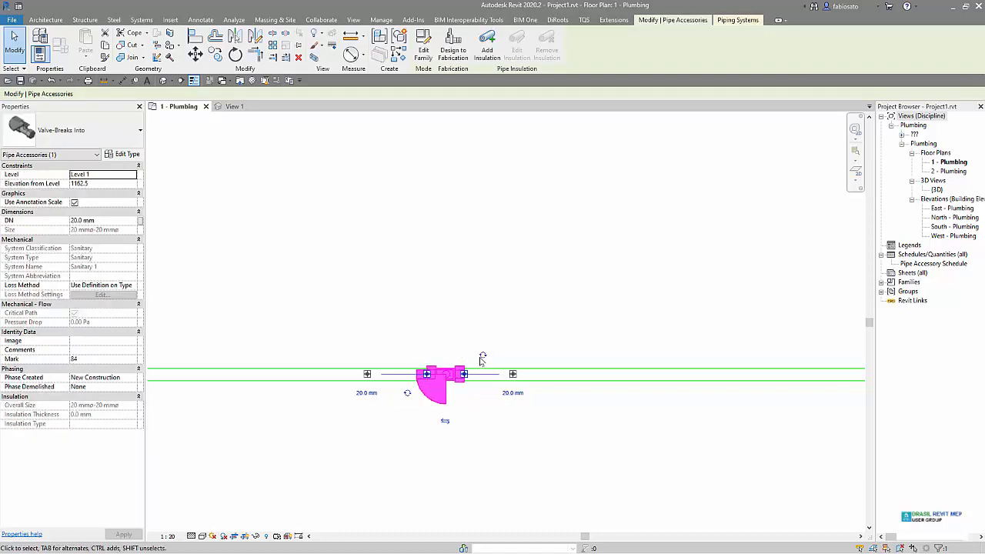
left_click(446, 421)
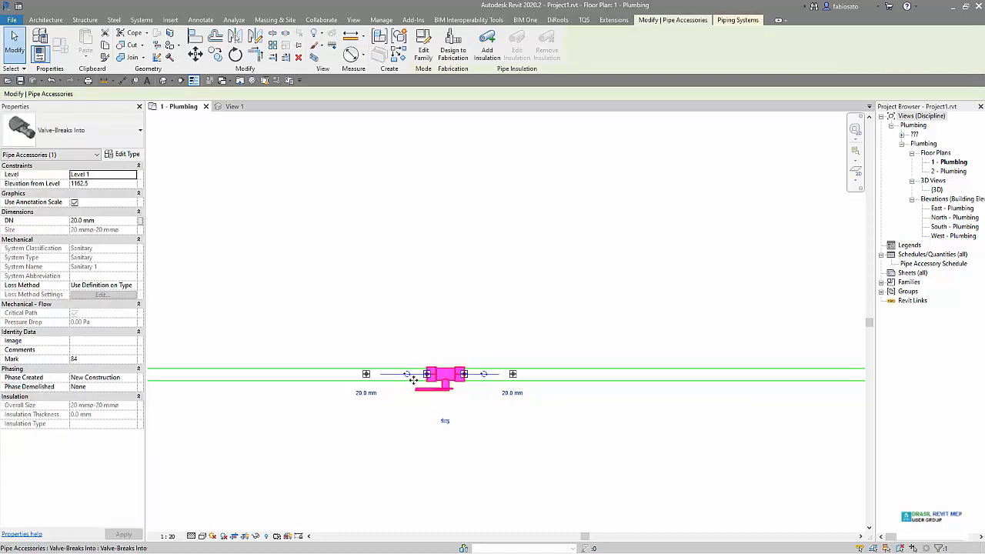
left_click(484, 375)
left_click(484, 394)
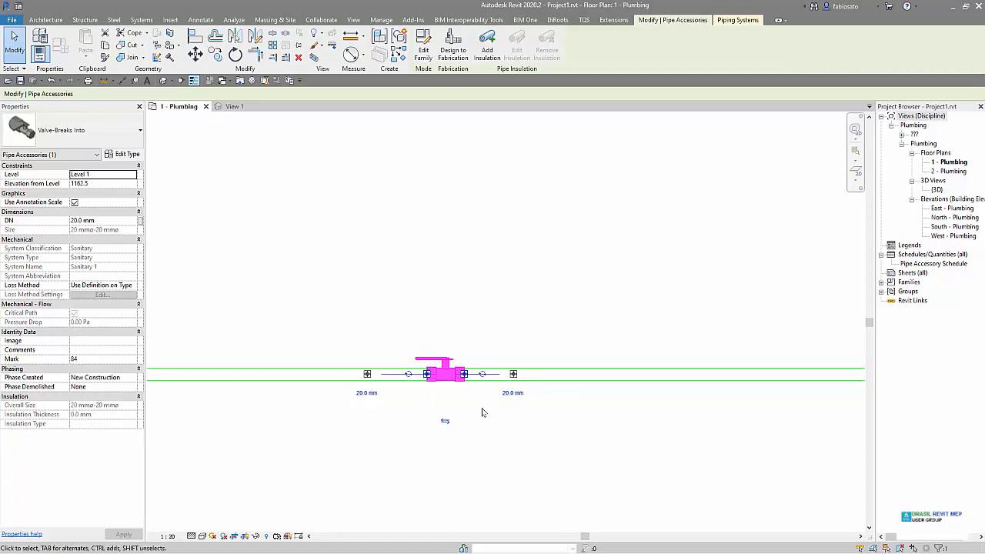
left_click(484, 375)
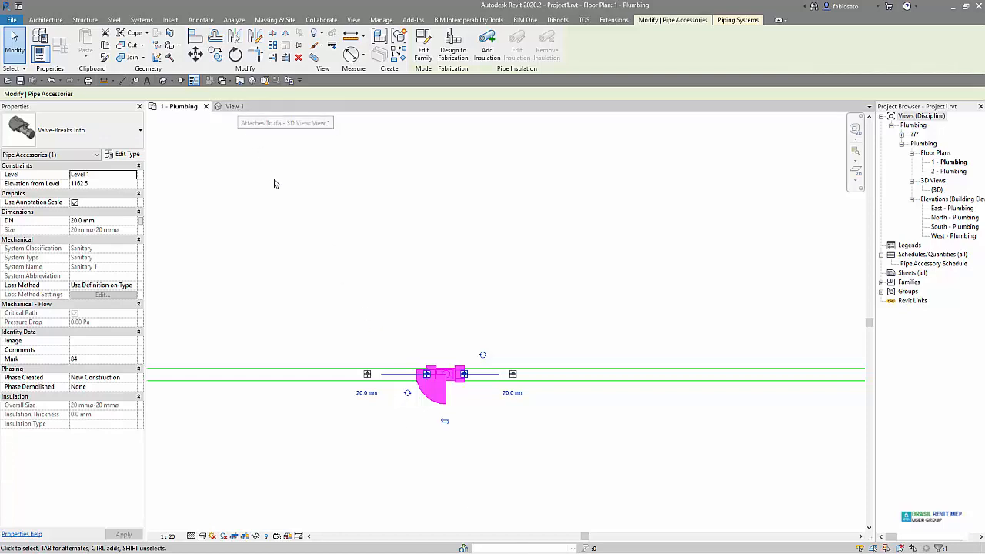
Compare the slope and end elevations of the green pipes on both sides of the valve
scroll(345, 237, "down", 3)
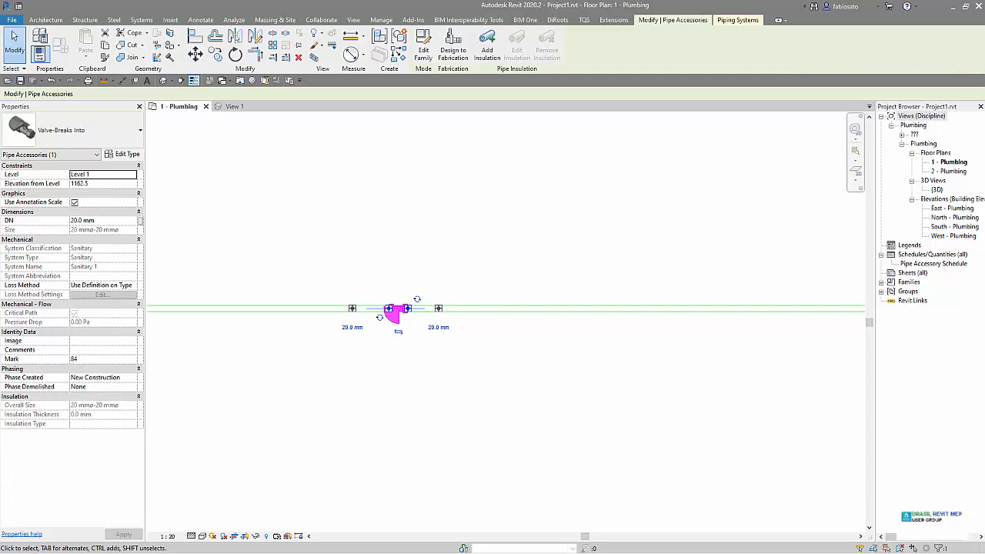
left_click(299, 311)
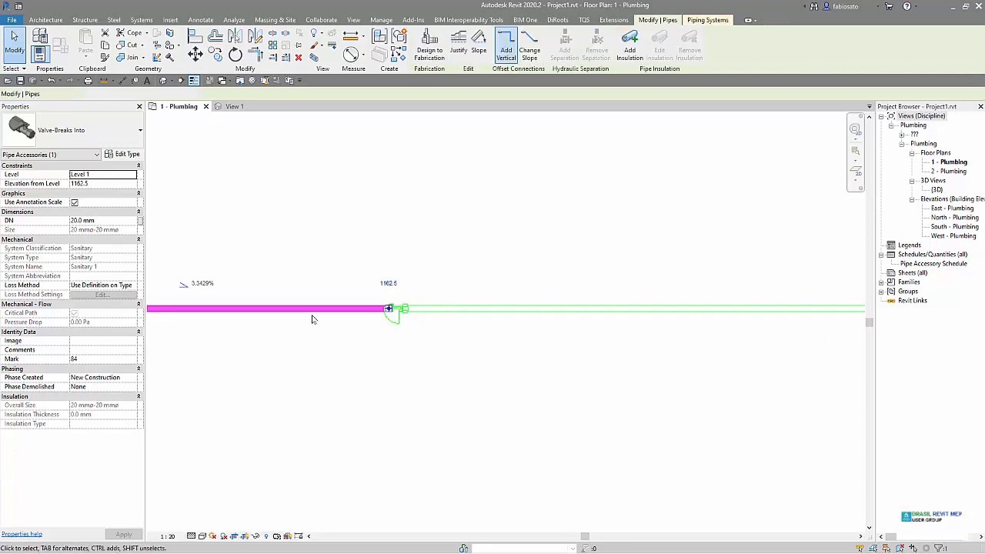
left_click(578, 312)
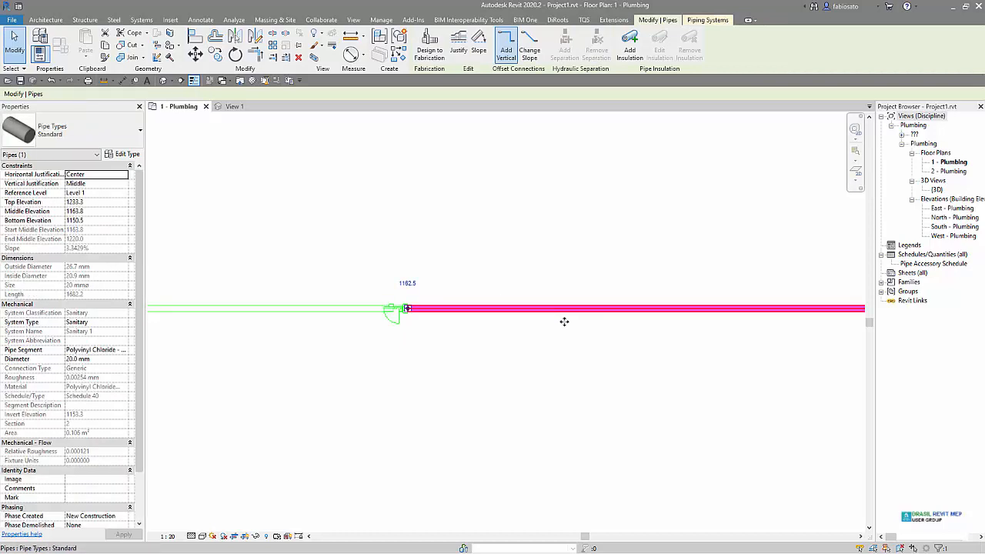
scroll(563, 345, "down", 2)
scroll(572, 337, "up", 2)
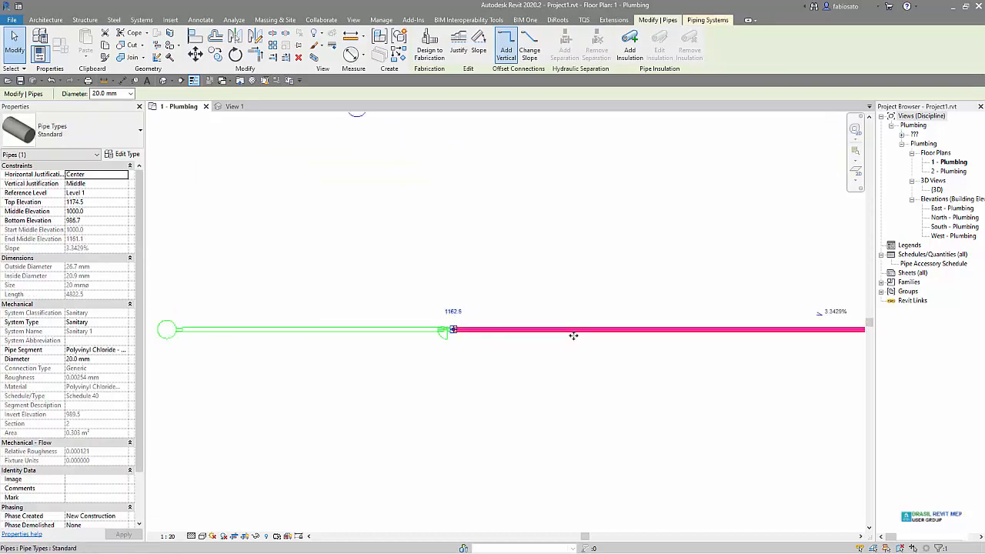
scroll(493, 343, "up", 2)
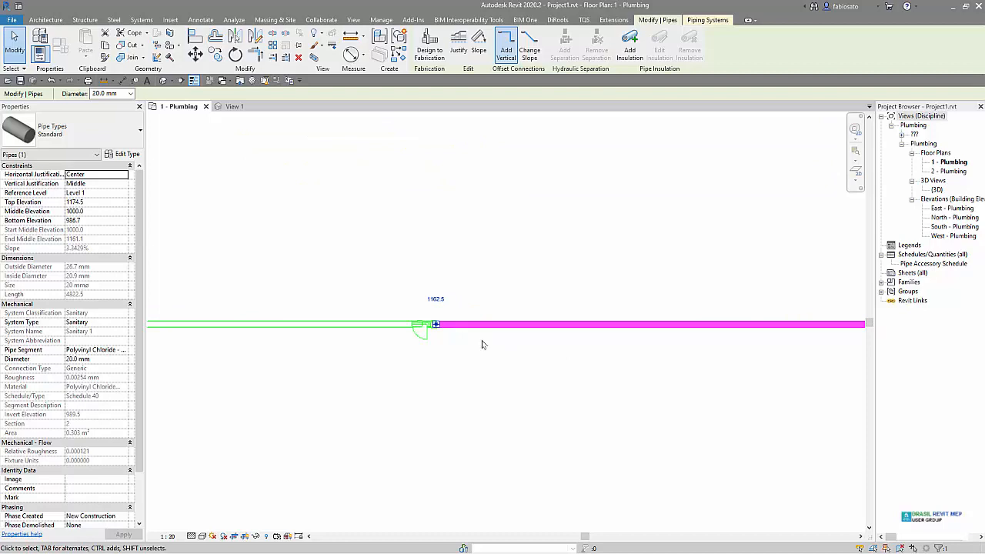
left_click(385, 326)
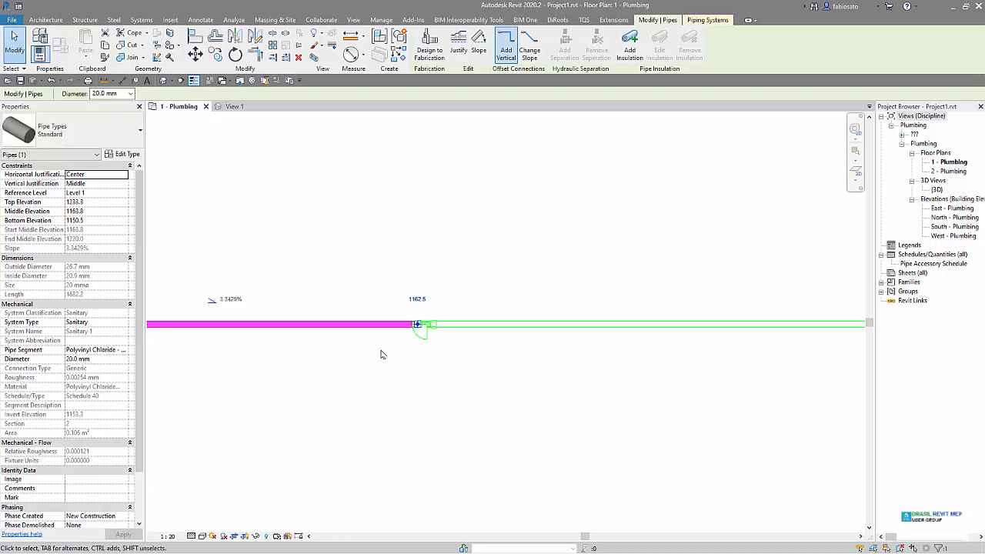
left_click(552, 328)
scroll(435, 349, "down", 2)
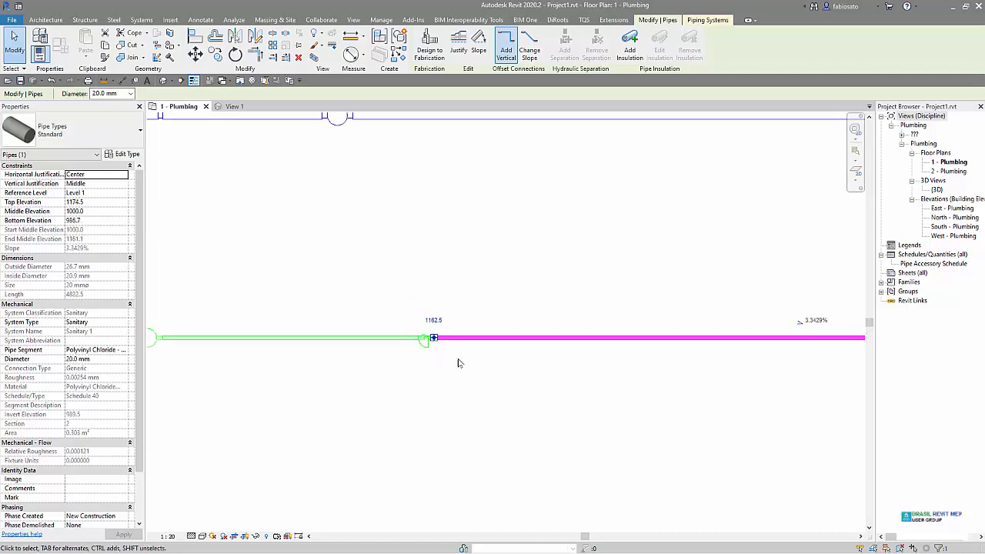
scroll(485, 368, "down", 2)
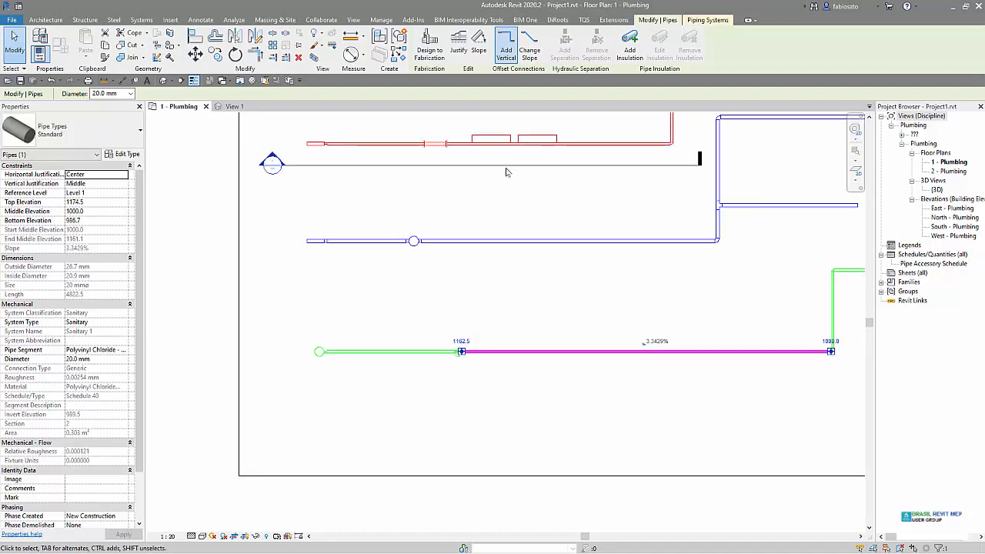
Move the section line just below the green pipe, set its depth to include the pipe, and view Section 1 before closing it
left_click_drag(513, 166, 528, 368)
left_click_drag(510, 125, 507, 316)
left_click(459, 282)
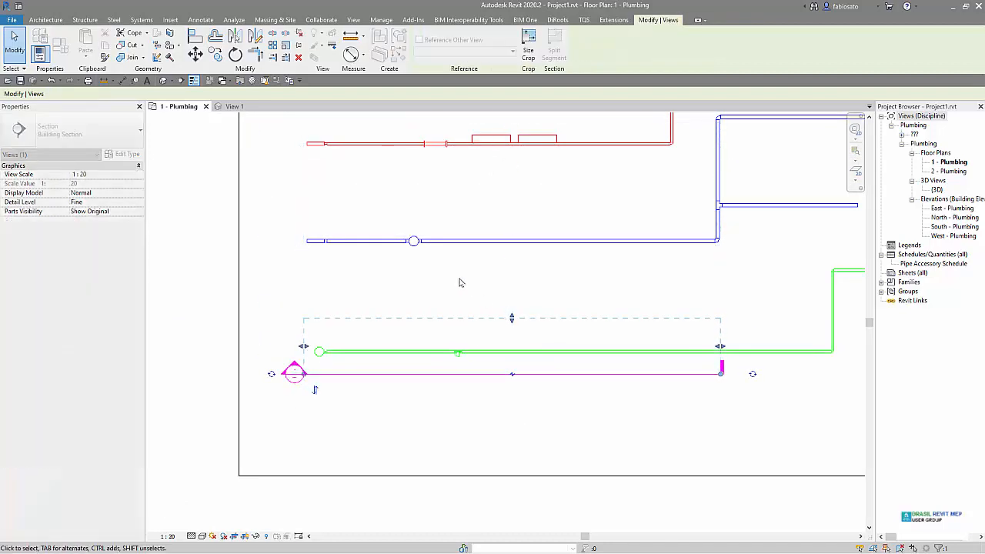
double_click(293, 370)
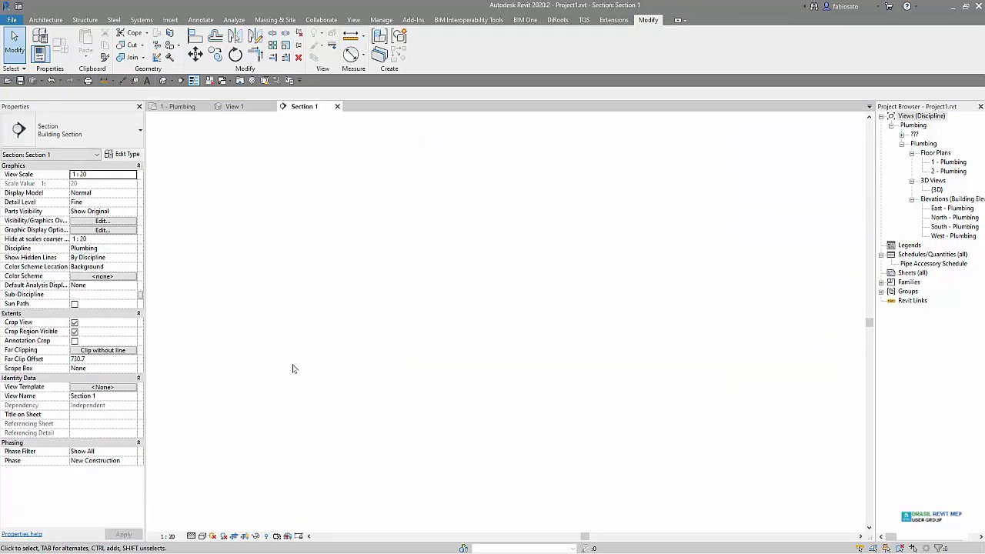
left_click(338, 107)
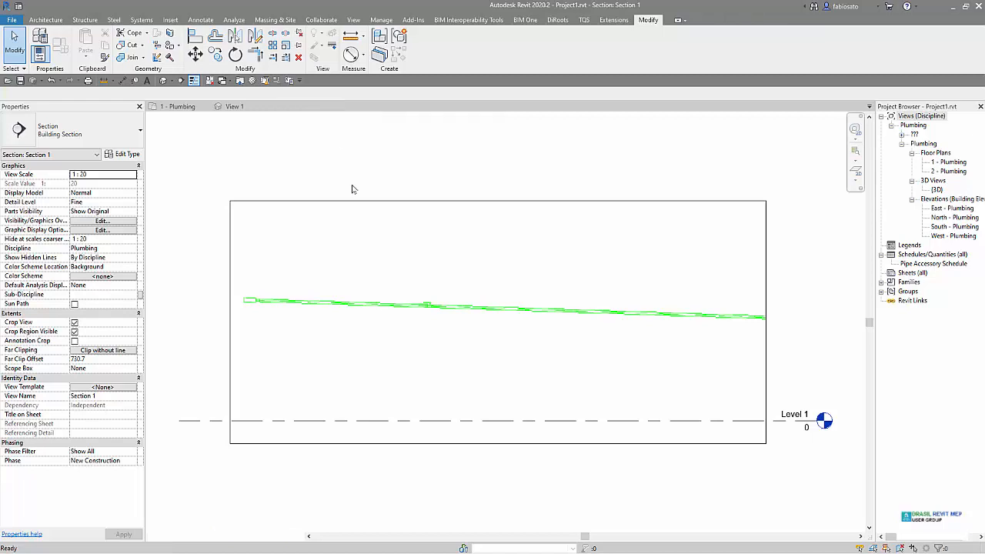
Review the properties of the Breaks Into accessory on the blue pipe in the floor plan
scroll(385, 295, "down", 1)
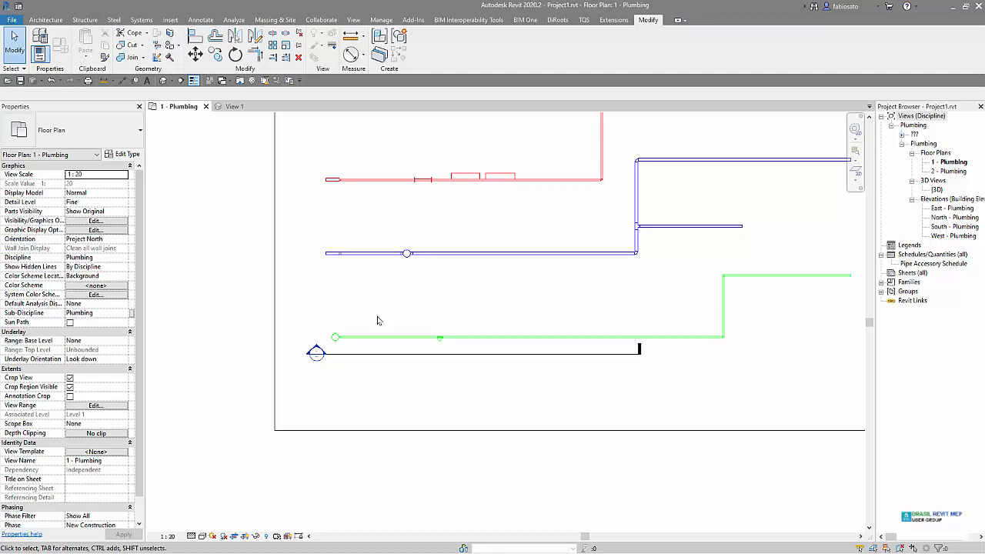
scroll(443, 337, "up", 1)
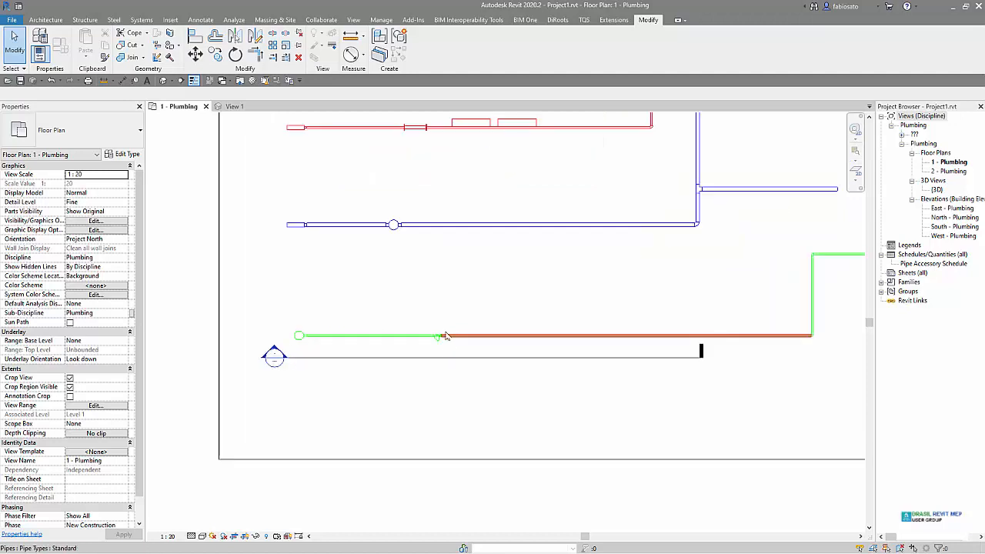
left_click(394, 225)
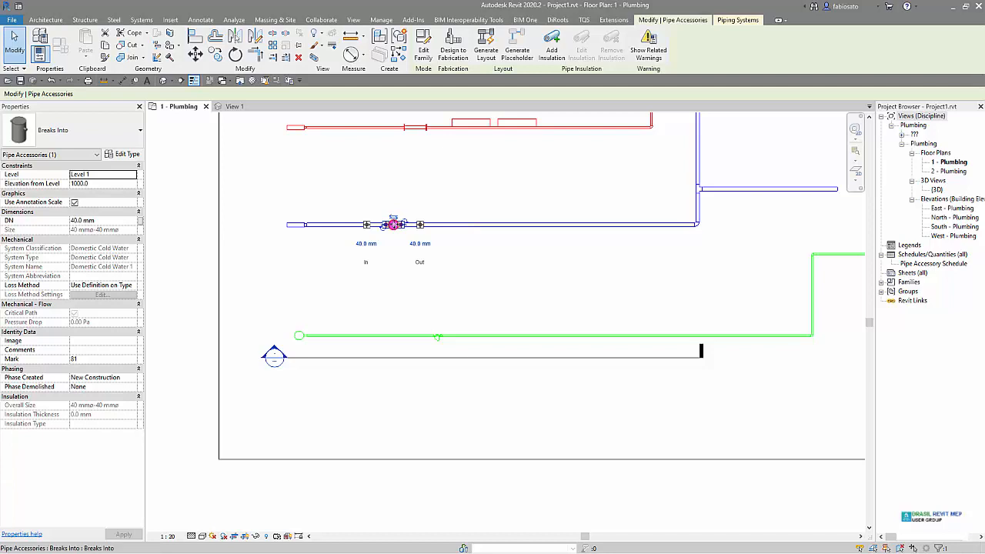
left_click(376, 298)
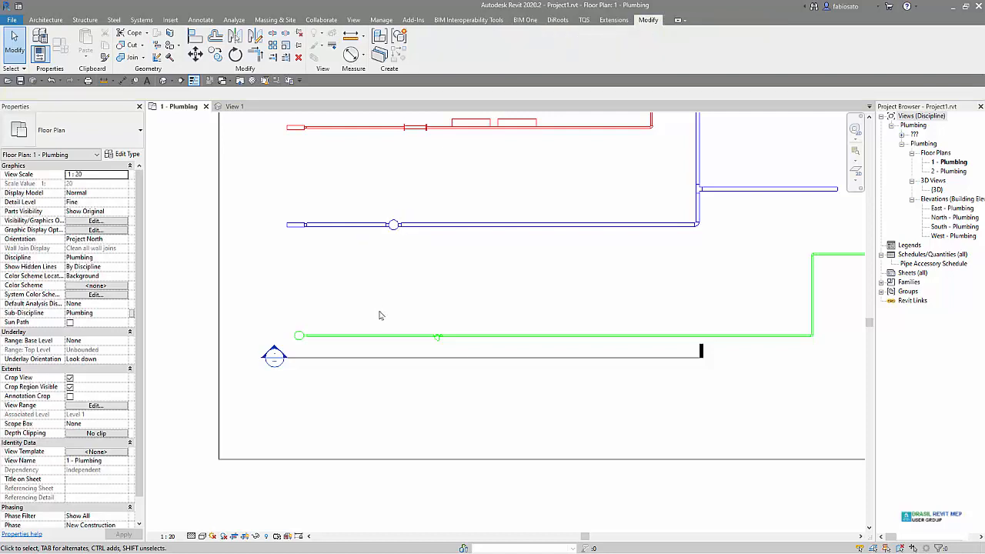
Open the Valve-Breaks Into accessory on the green pipe in the Family Editor
left_click(437, 336)
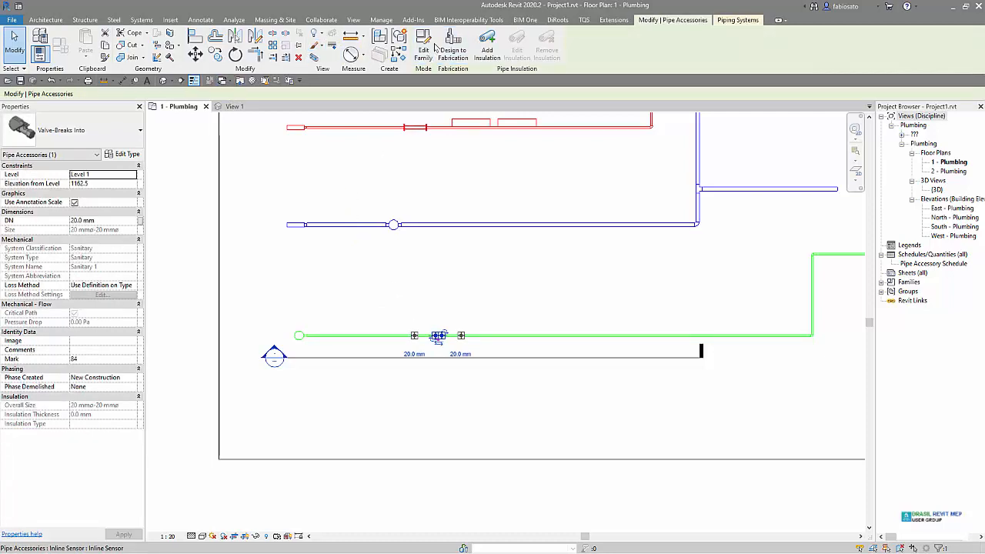
left_click(433, 47)
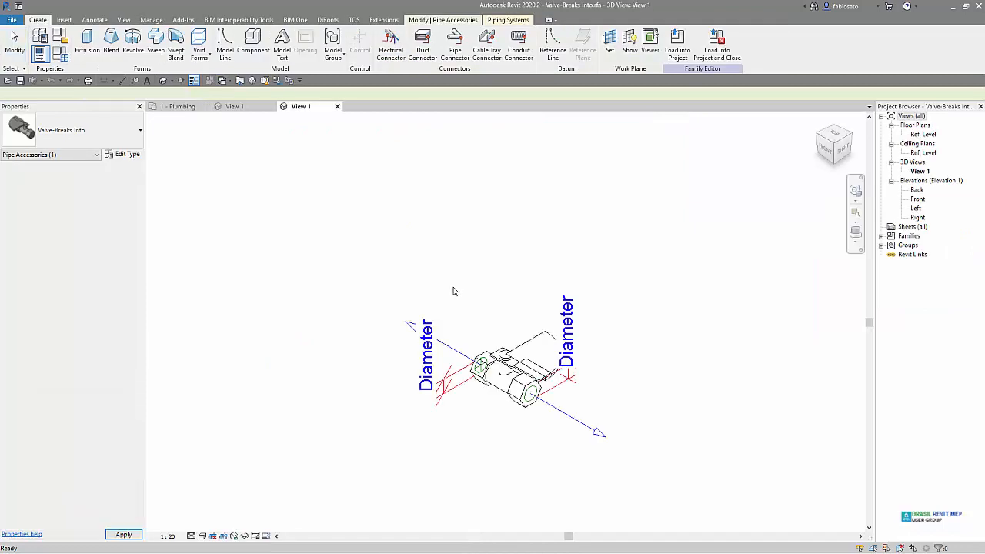
scroll(607, 477, "up", 2)
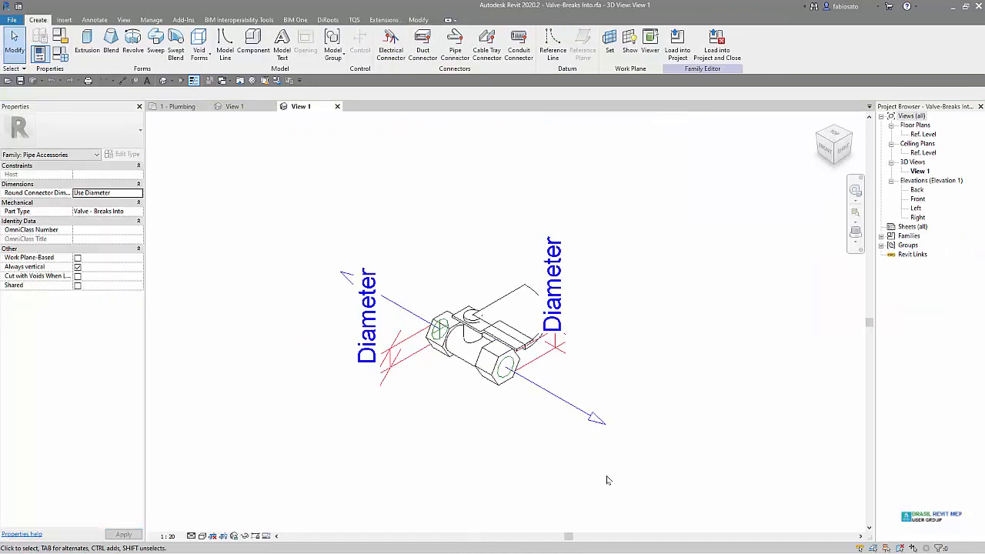
Review the Flow Configuration options of Connector 1 in the valve family without changing the setting
left_click(389, 304)
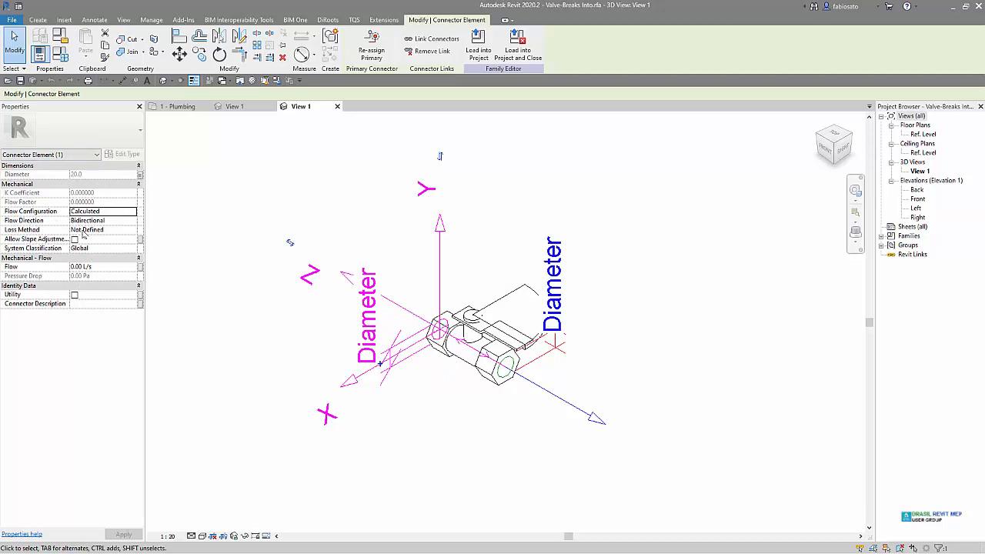
left_click(131, 215)
left_click(132, 213)
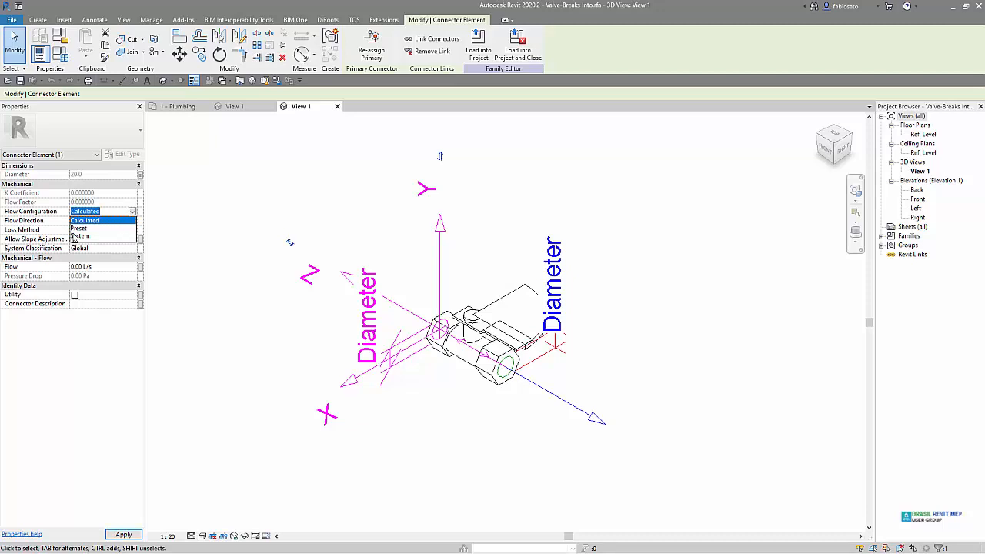
key("Return")
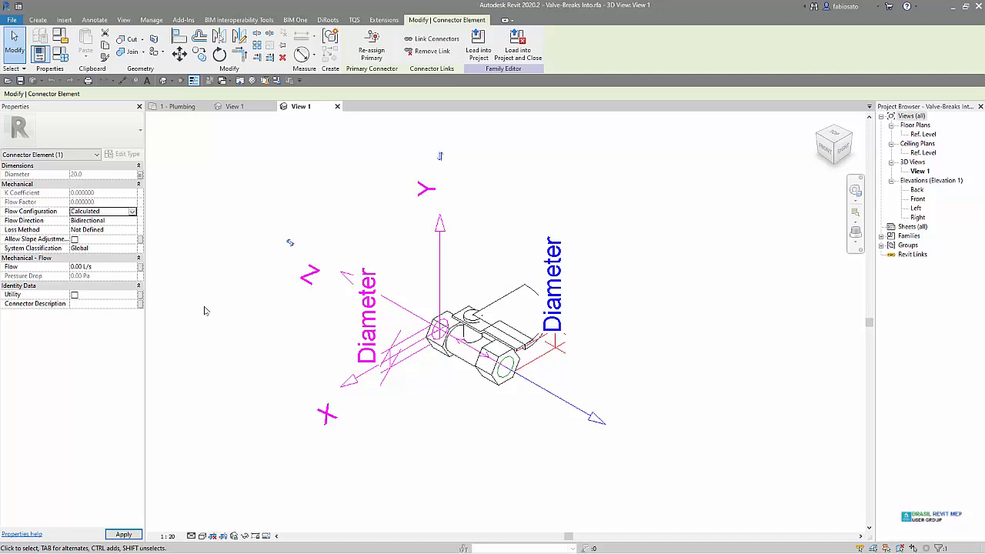
left_click(500, 431)
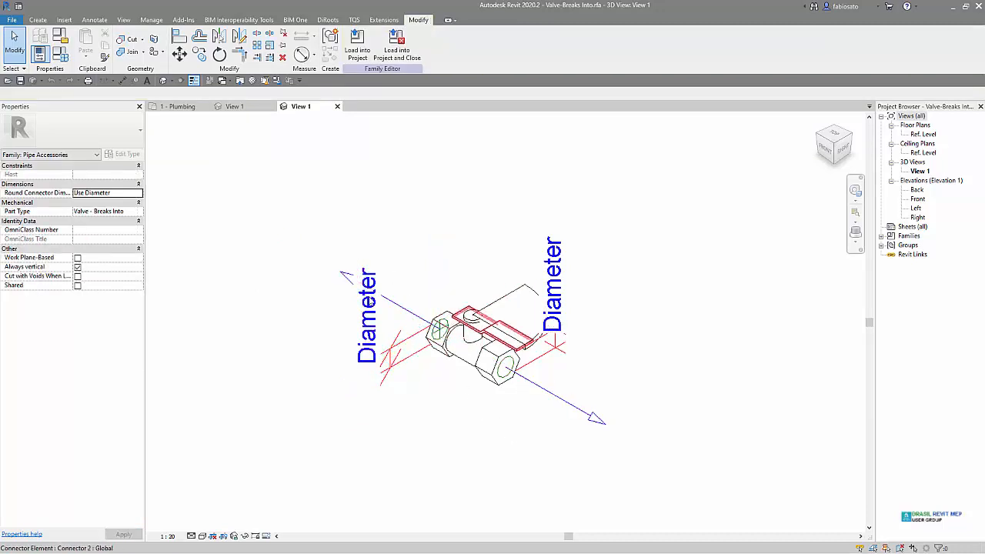
Set the Flow Direction to In for Connector 1 and Out for Connector 2
left_click(404, 311)
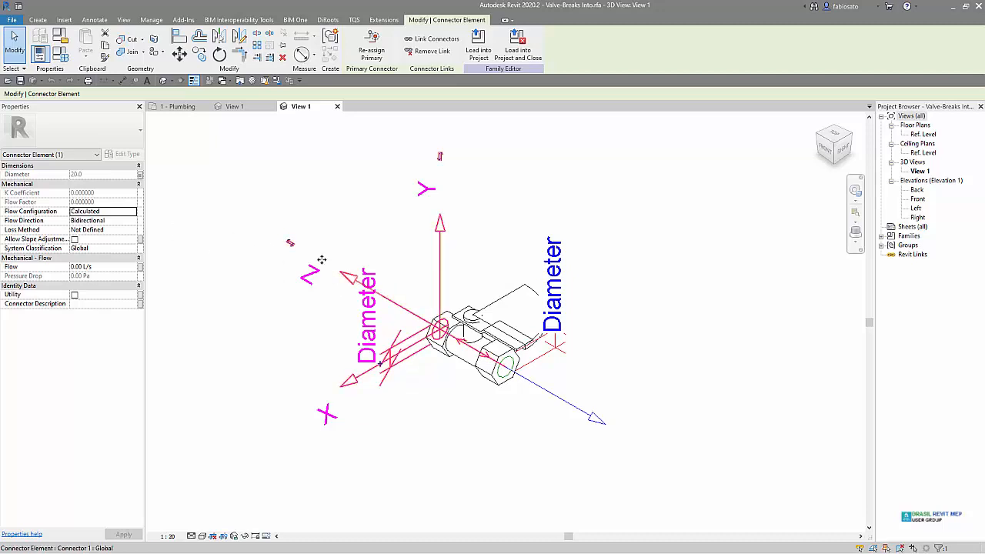
left_click(132, 221)
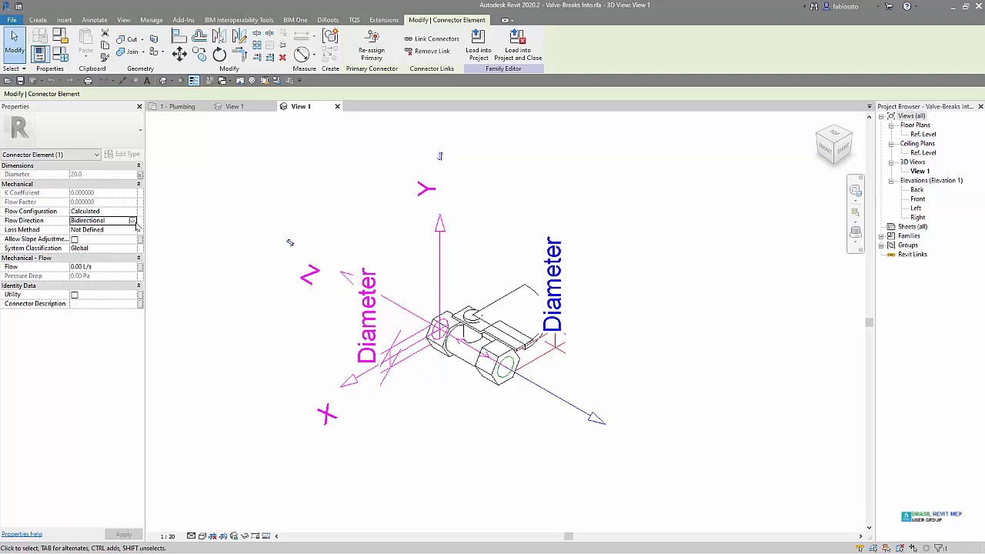
left_click(132, 221)
left_click(100, 238)
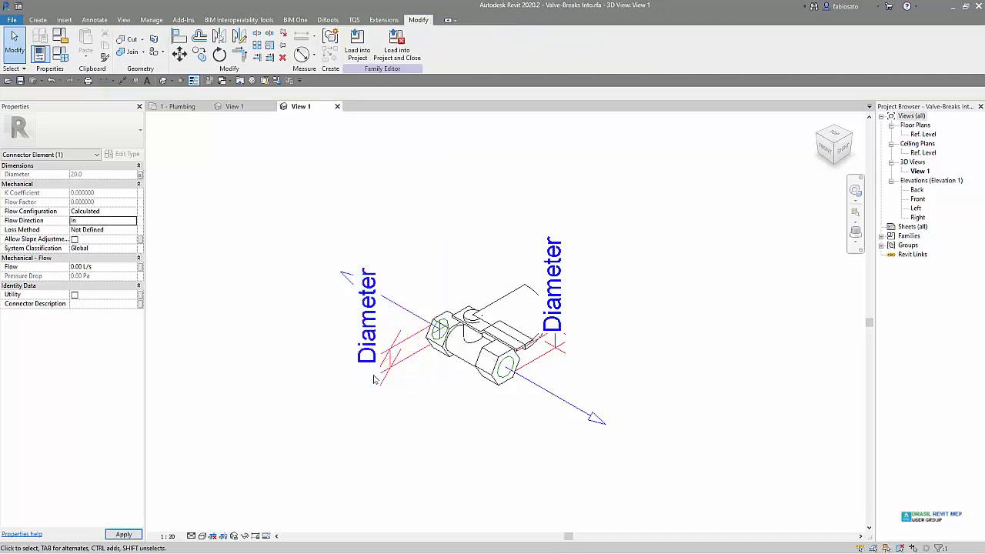
left_click(132, 221)
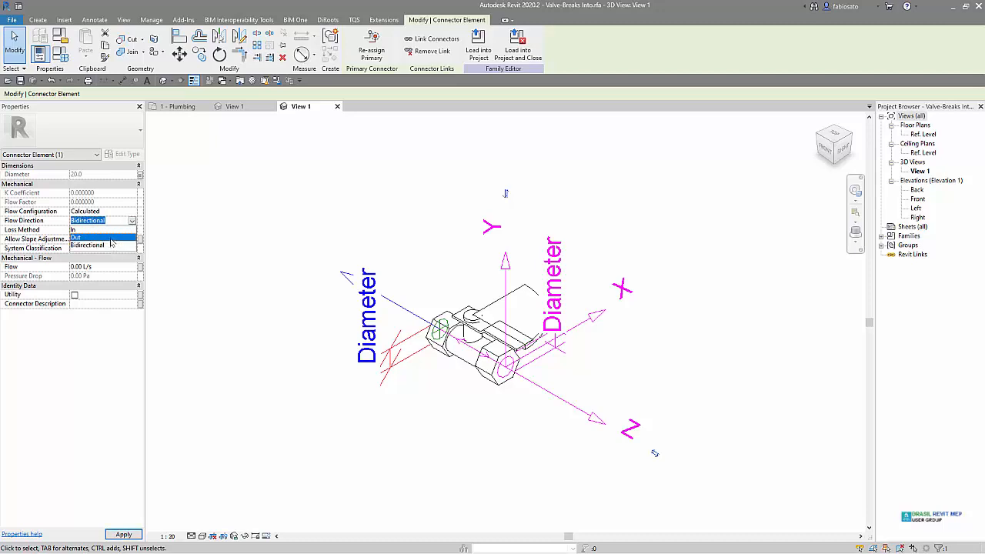
left_click(100, 248)
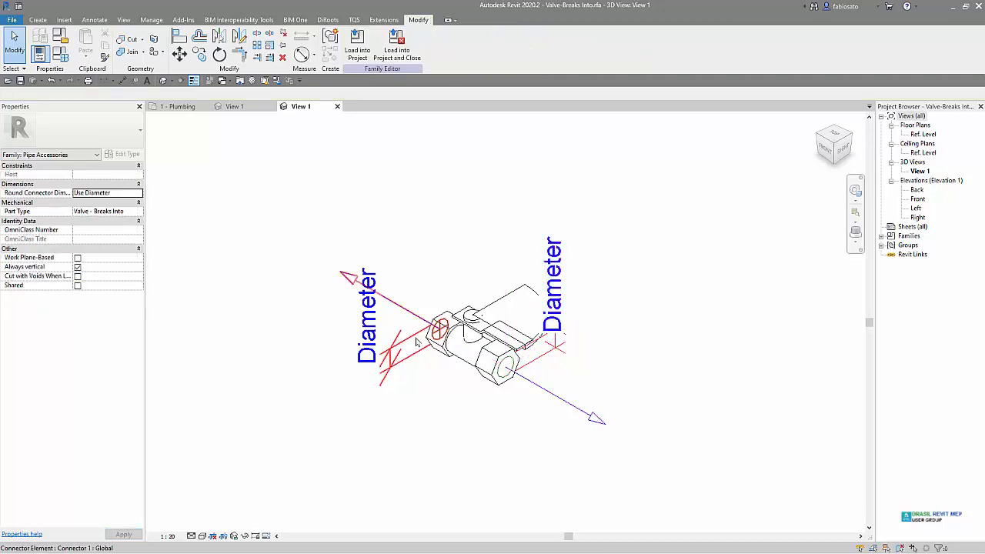
Set the Flow Configuration of Connector 2, the outgoing one, to Preset
left_click(389, 304)
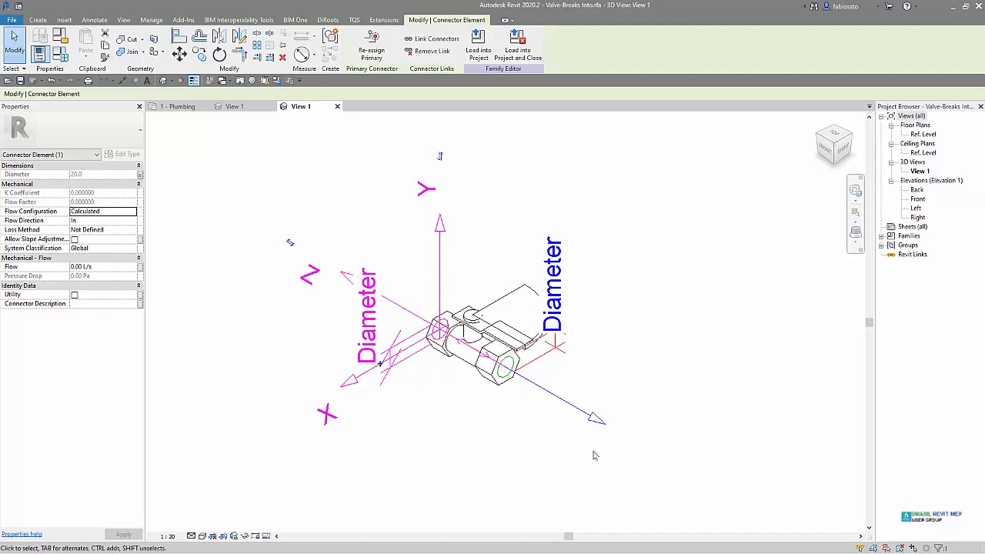
key("space")
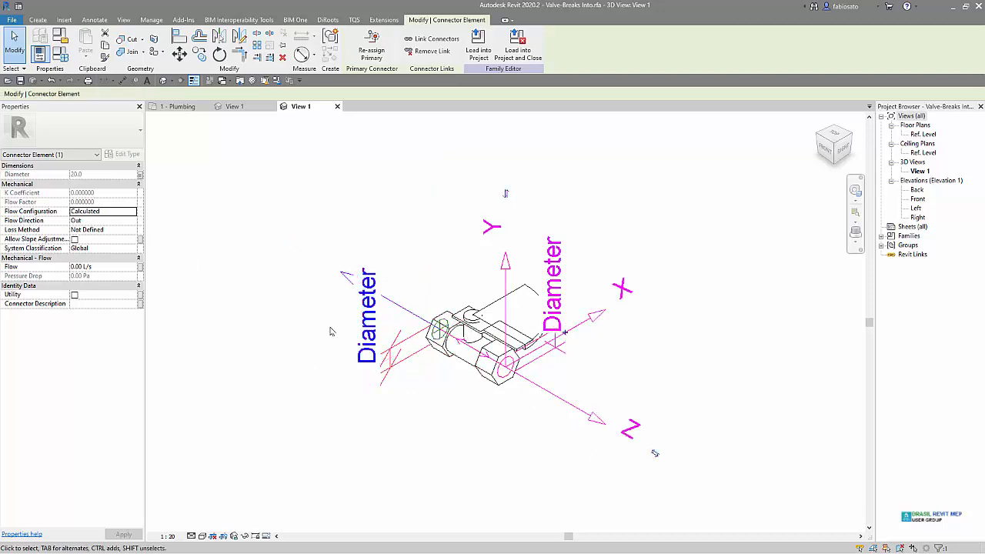
left_click(132, 212)
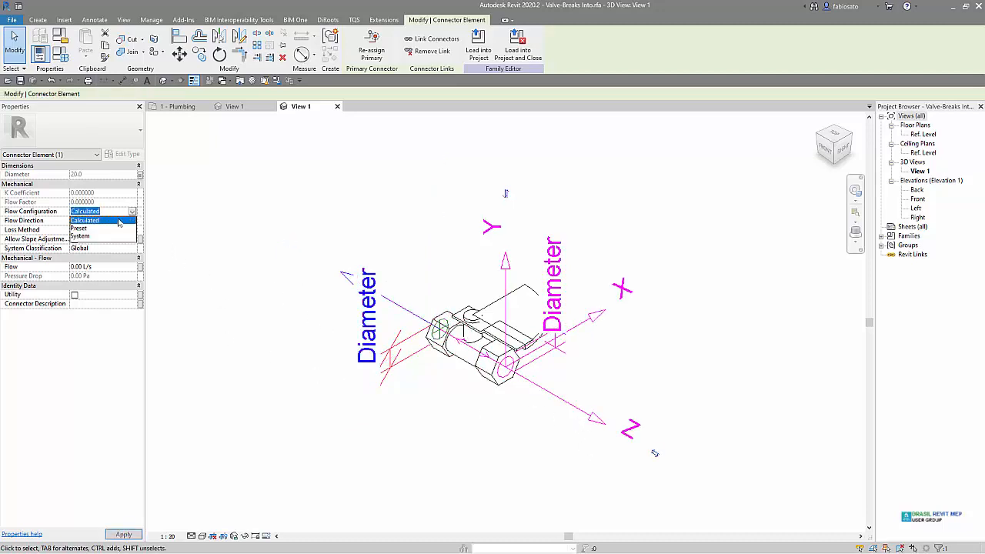
left_click(100, 228)
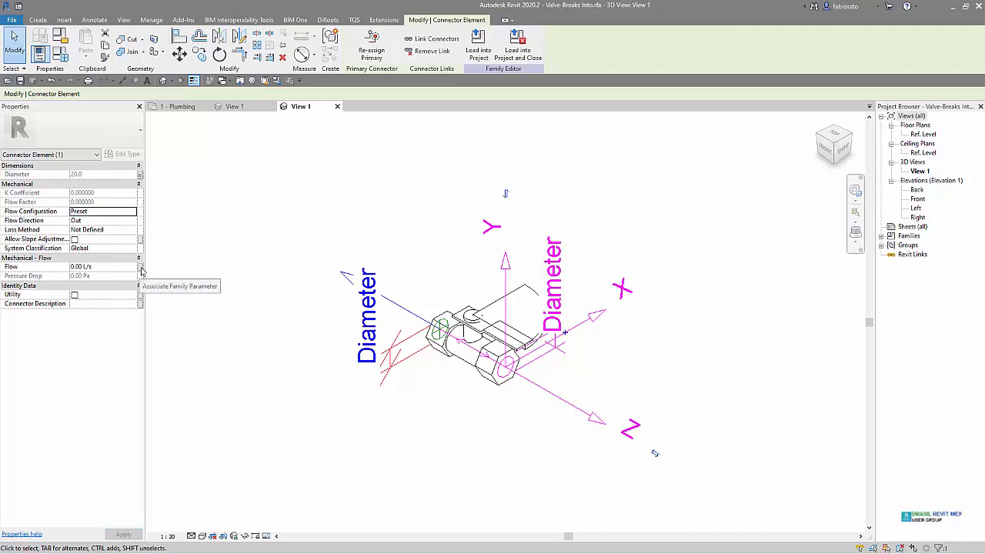
Create an instance family parameter named Fluxo and associate it with the Flow of Connector 1
key("space")
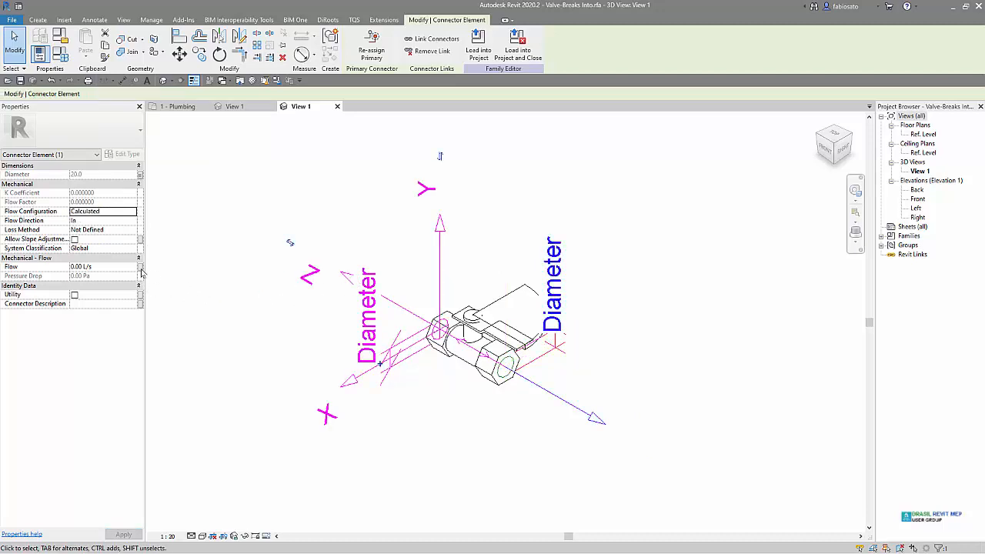
left_click(141, 267)
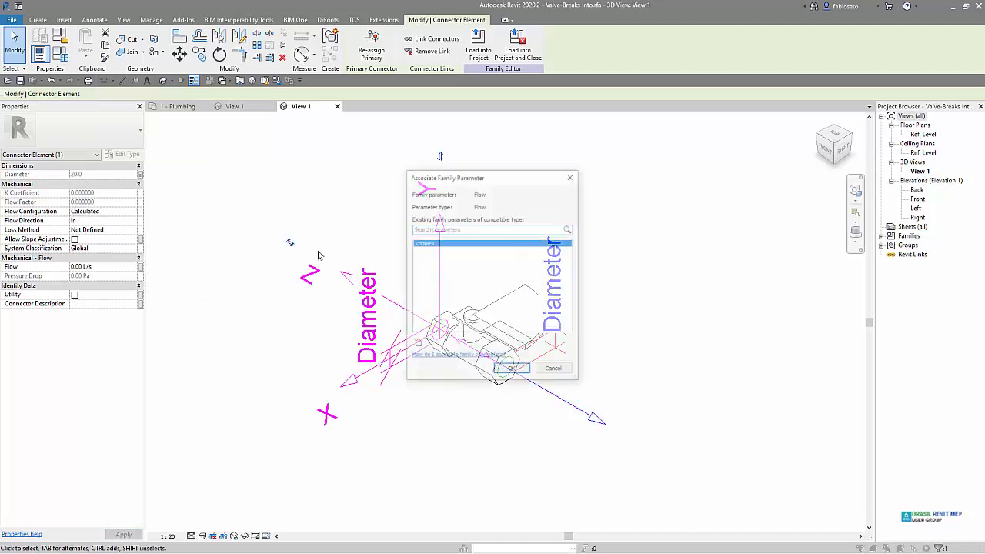
left_click(418, 345)
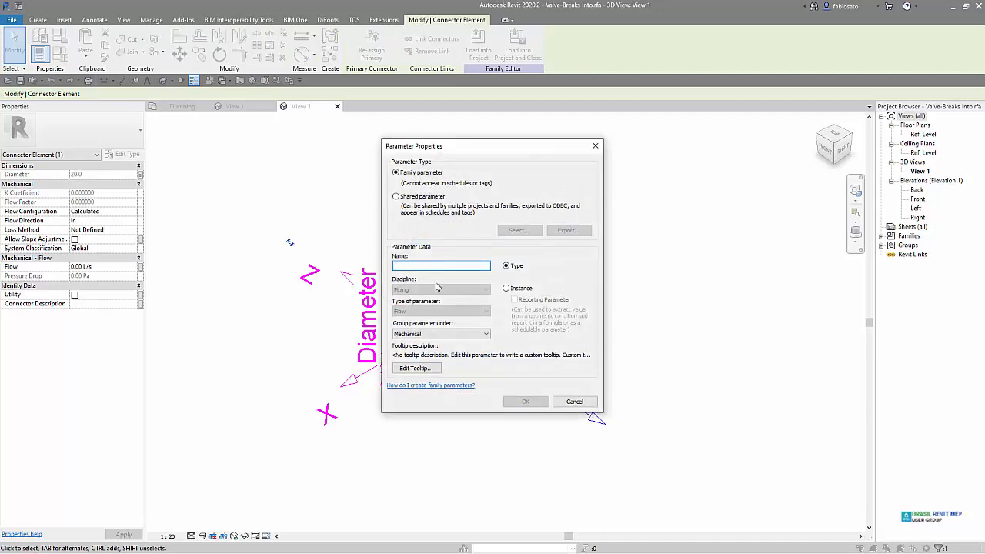
type("Fluxo")
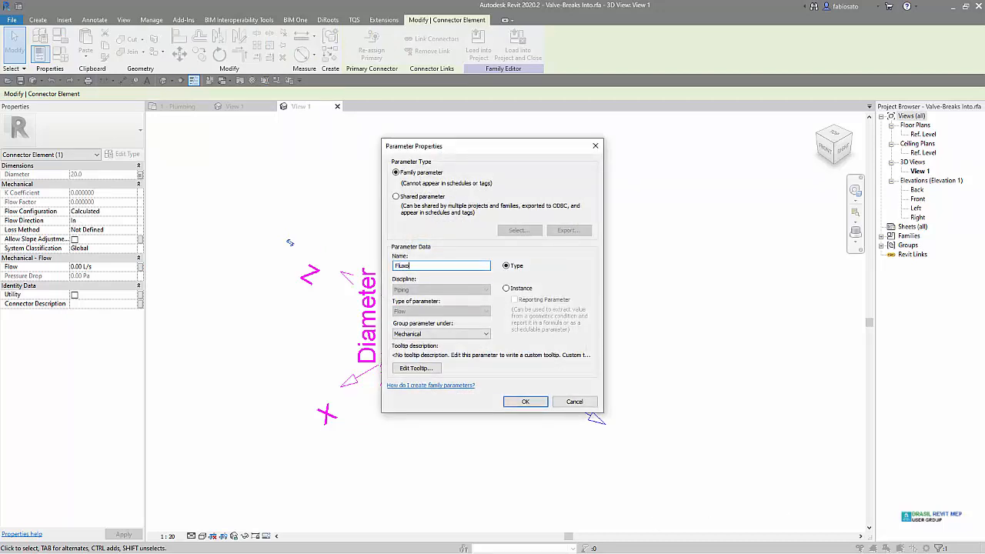
left_click(525, 289)
left_click(529, 401)
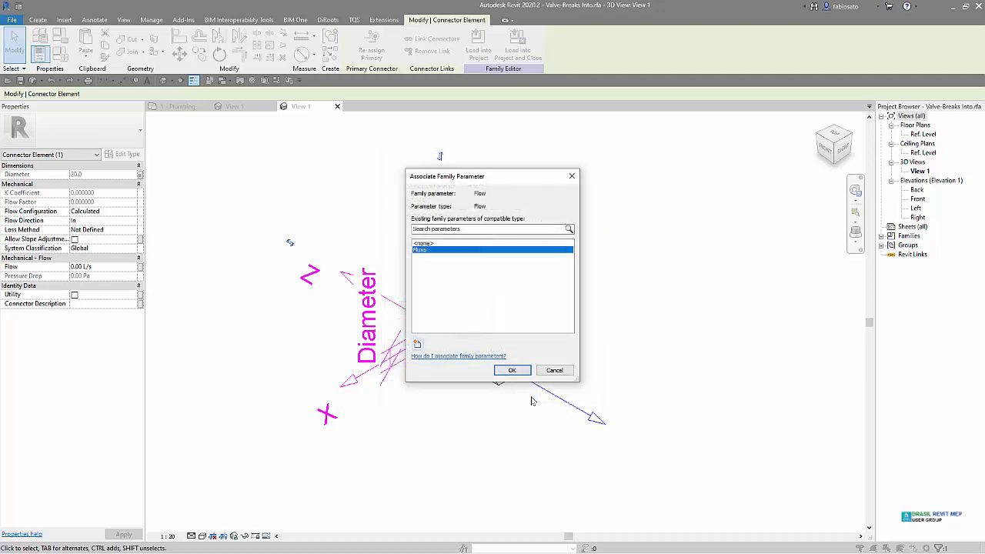
left_click(511, 370)
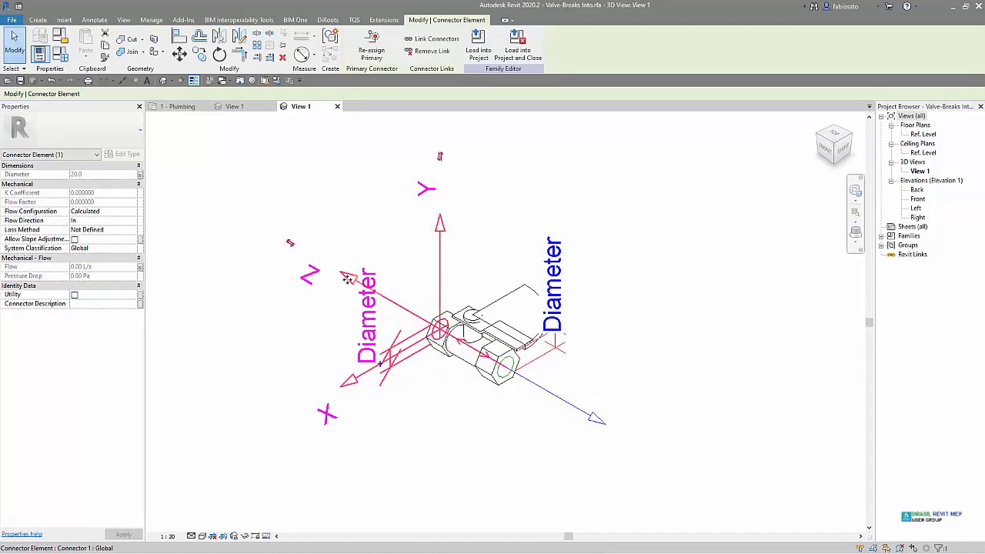
Associate the Flow of Connector 2 with the existing Fluxo parameter
left_click(544, 391)
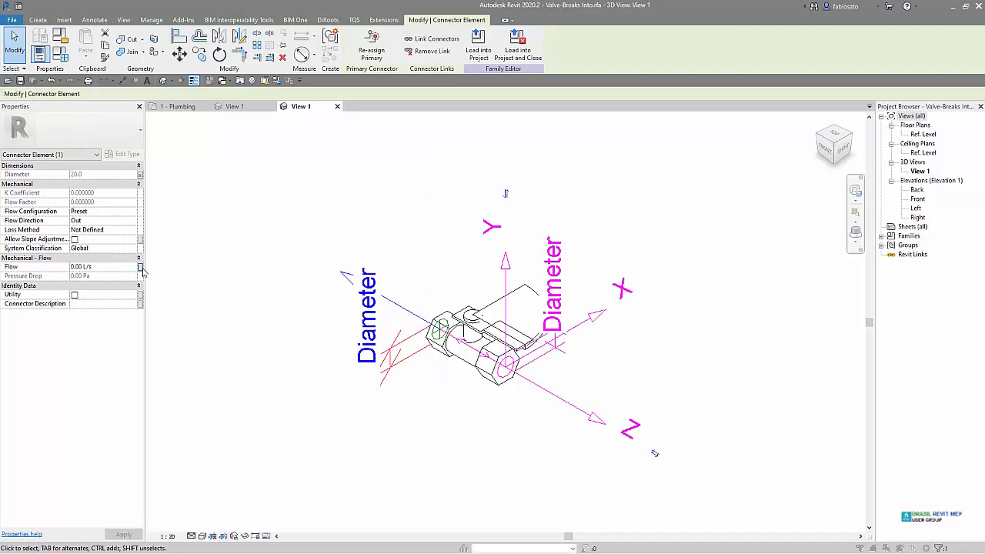
left_click(139, 267)
left_click(420, 249)
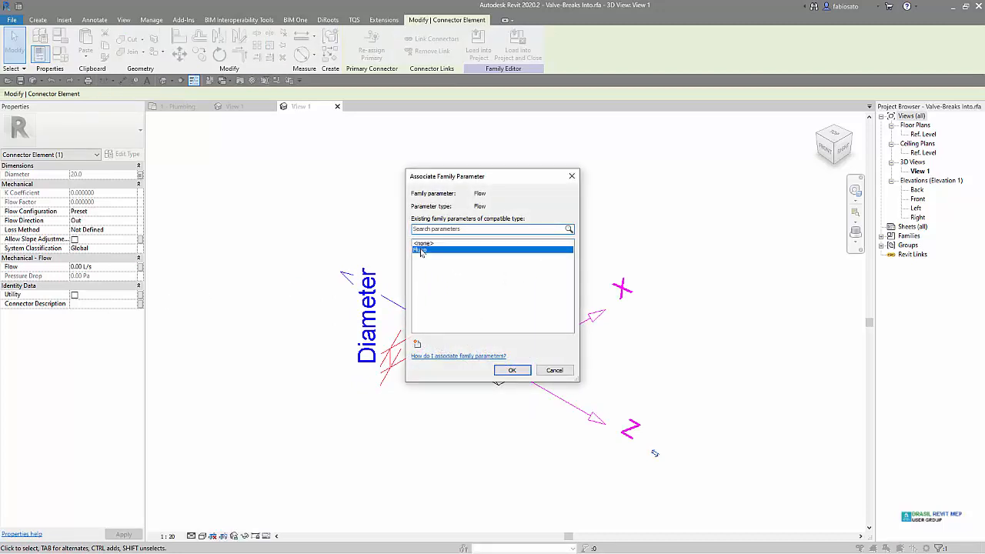
left_click(512, 371)
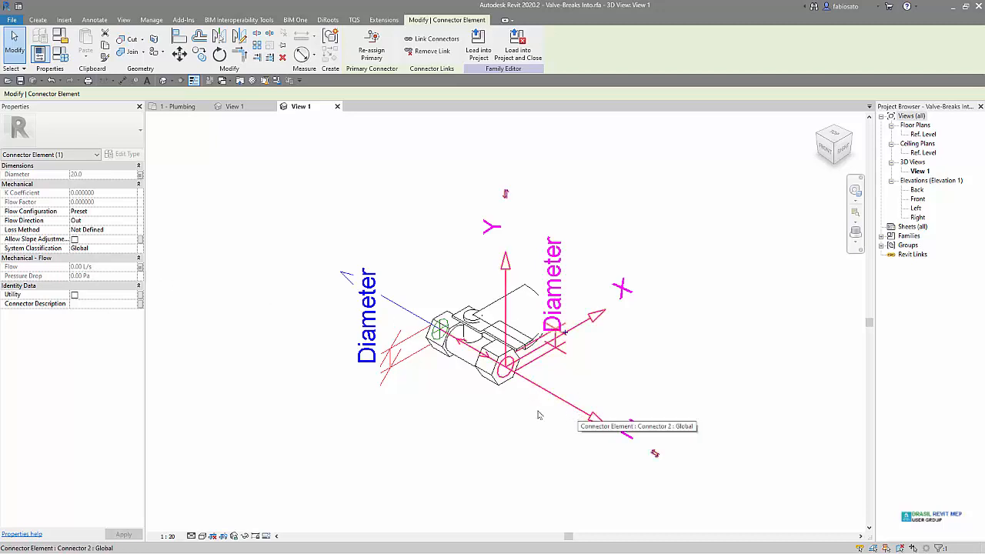
Try K Coefficient as the Loss Method of Connector 2, and switch it to Specific Loss before selecting Connector 1
left_click(130, 230)
left_click(131, 229)
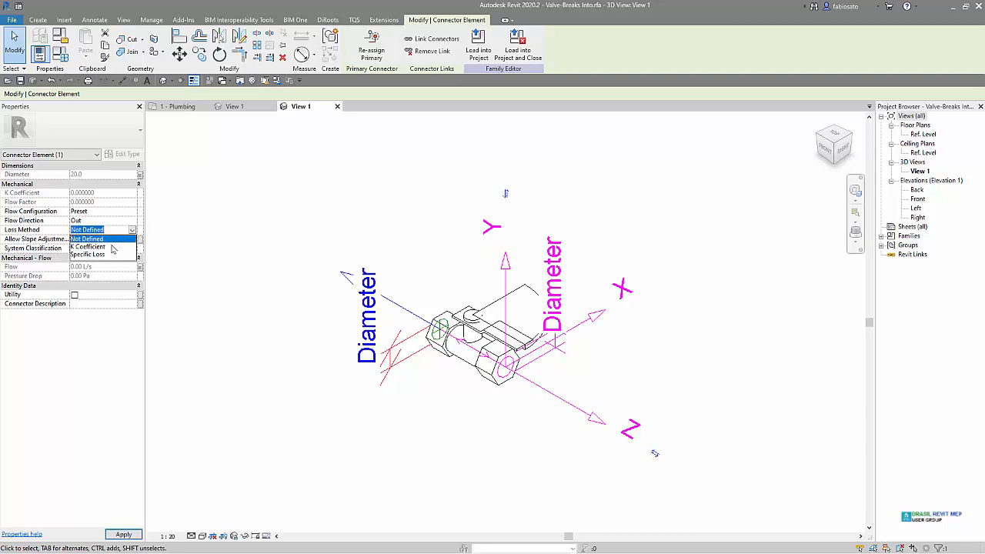
left_click(90, 246)
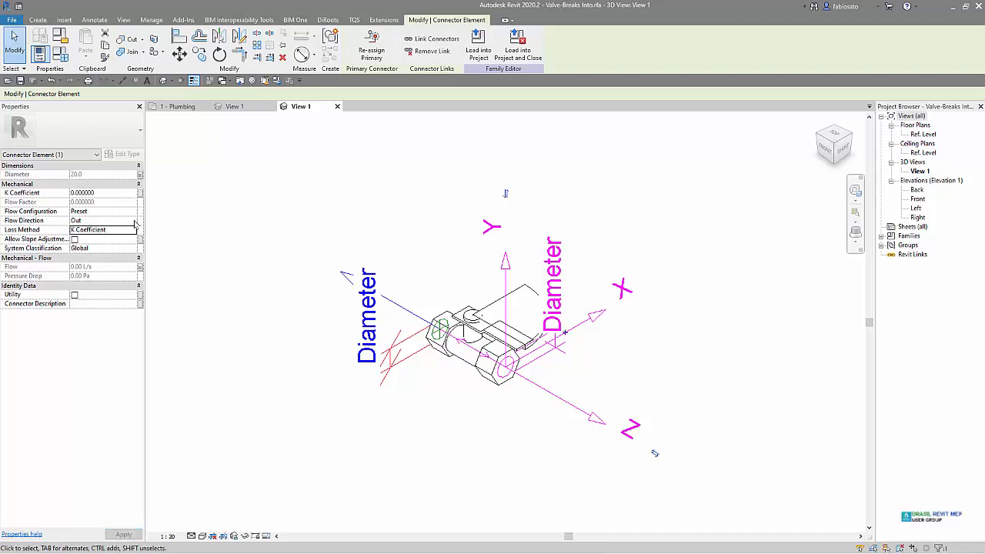
left_click(132, 230)
left_click(118, 258)
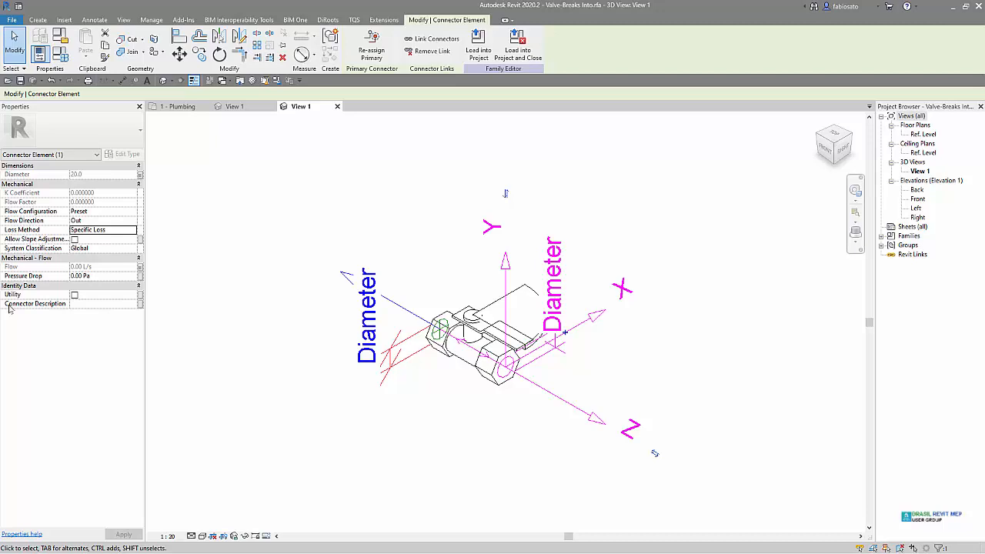
left_click(359, 301)
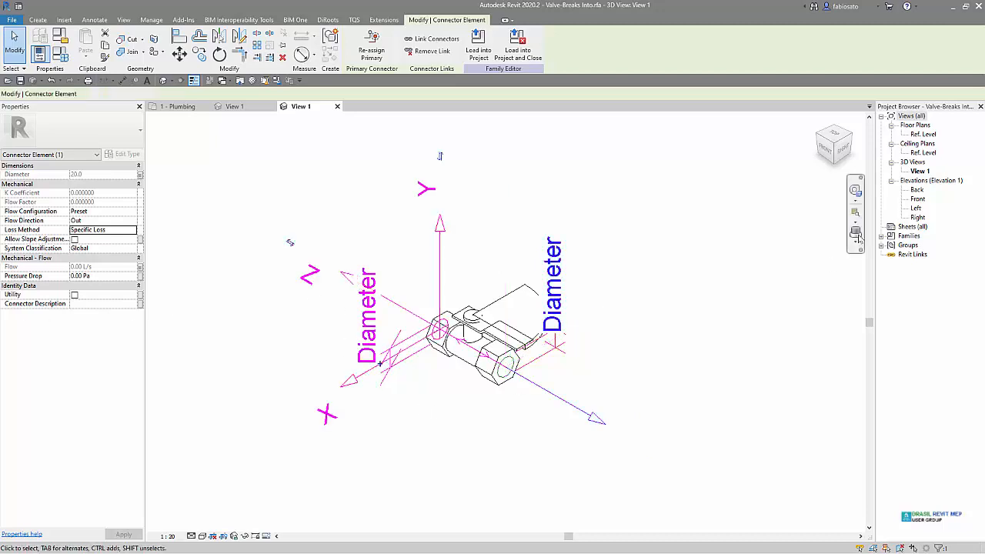
Open the Ref. Level floor plan and examine the valve's two pipe connectors against the reference planes
double_click(923, 134)
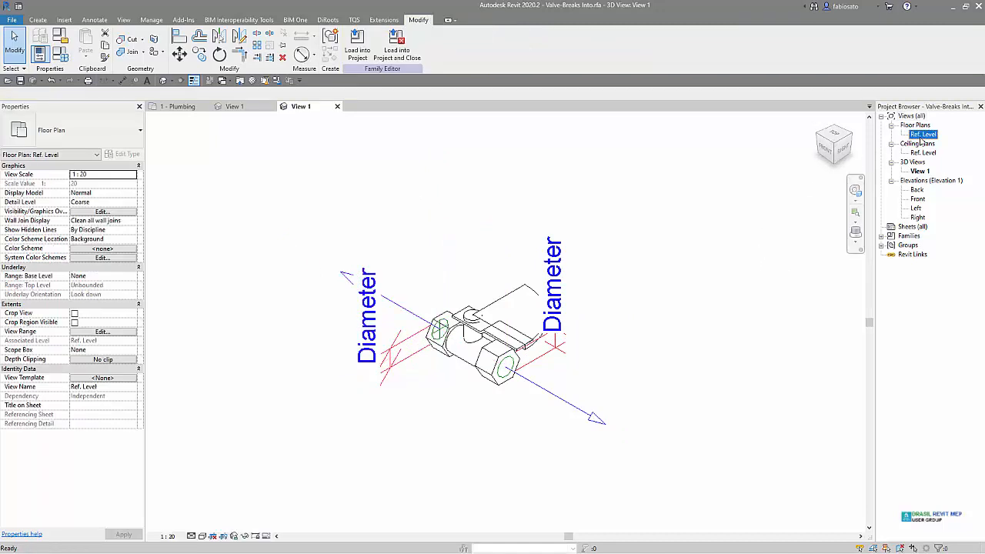
scroll(539, 265, "up", 5)
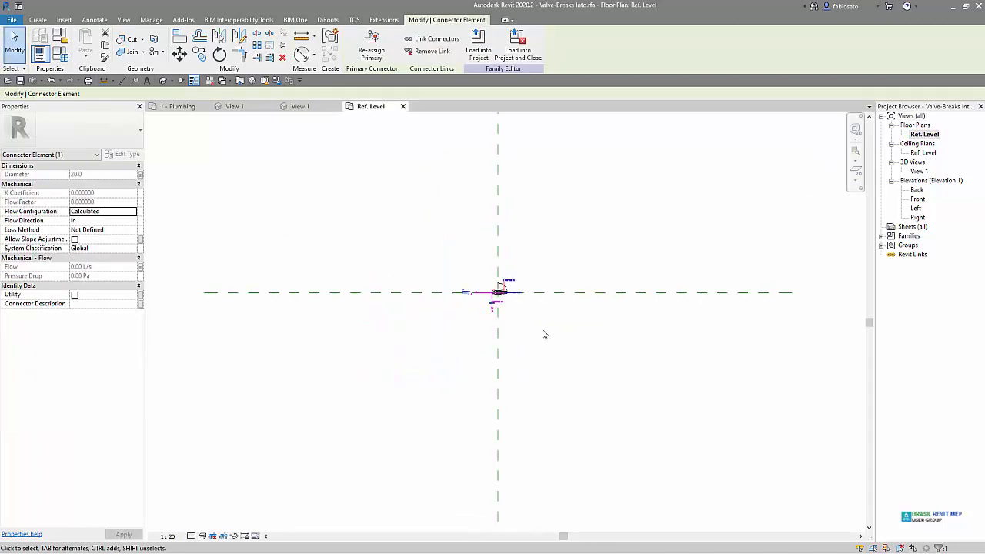
scroll(540, 268, "up", 1)
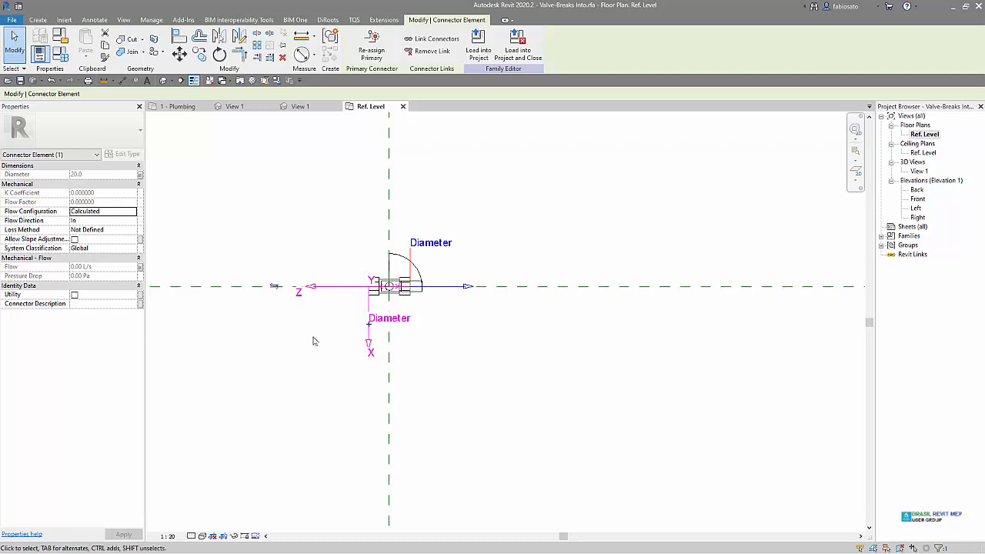
scroll(322, 354, "down", 1)
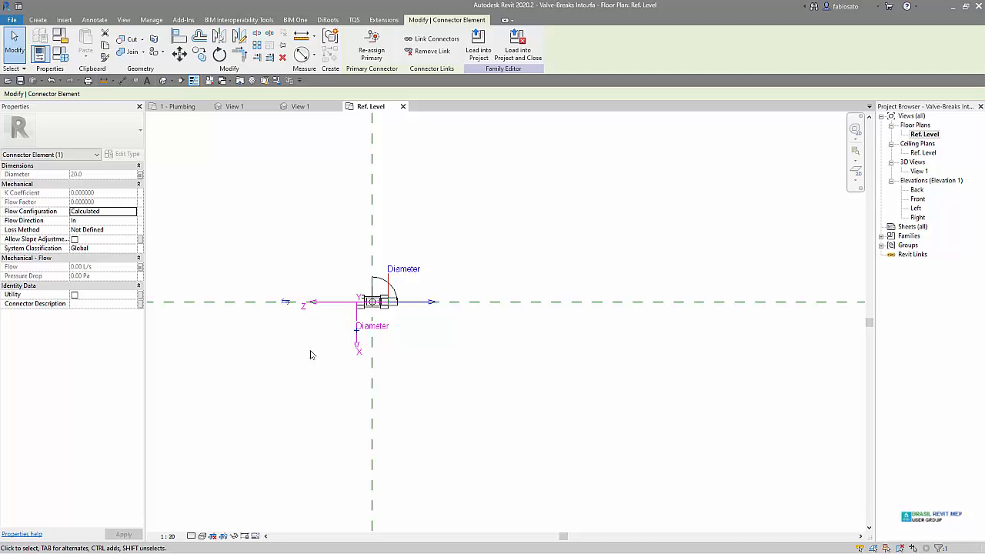
scroll(328, 347, "up", 3)
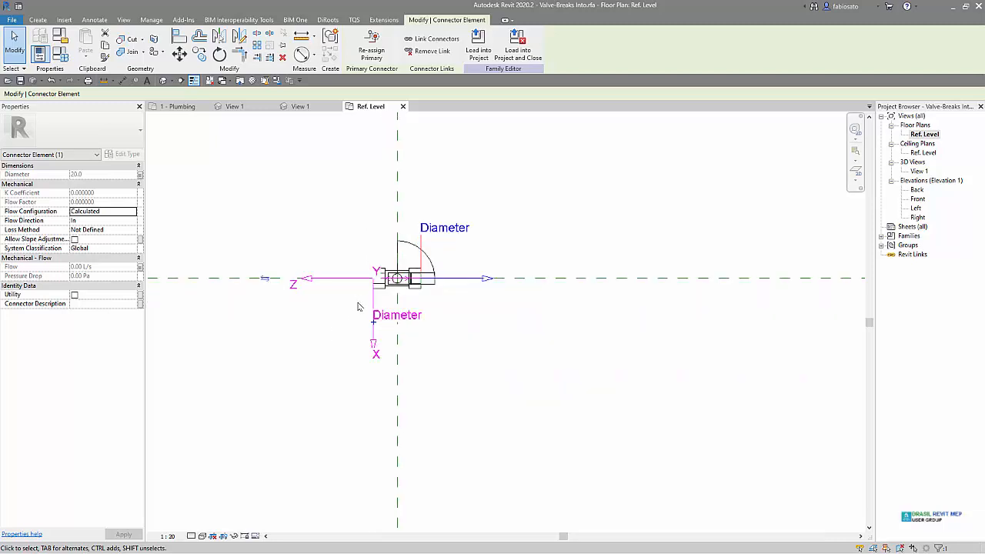
scroll(366, 291, "up", 1)
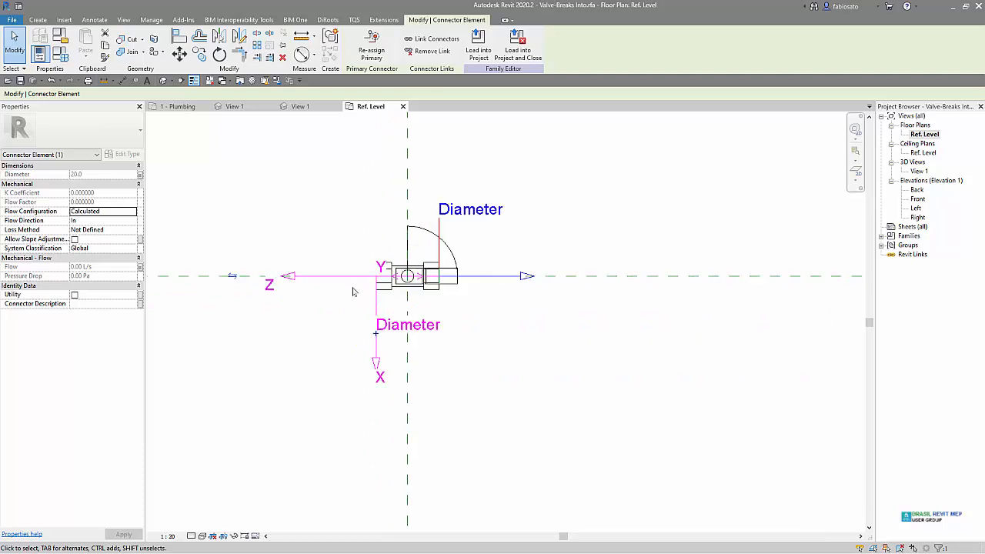
In the family's 3D view, stretch the cylindrical valve body's extrusion end to about 46 mm, through the near hexagonal end
left_click(919, 171)
double_click(921, 172)
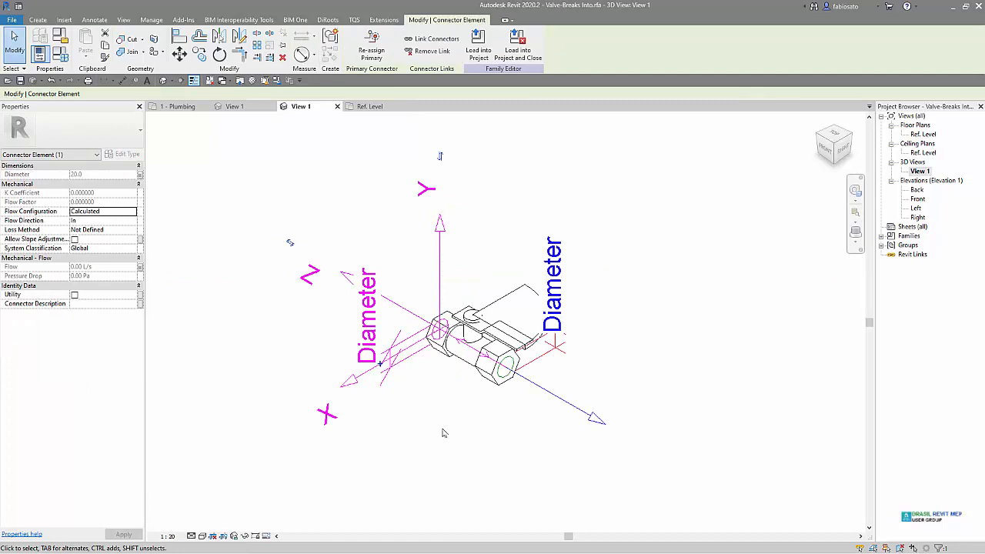
scroll(491, 392, "up", 2)
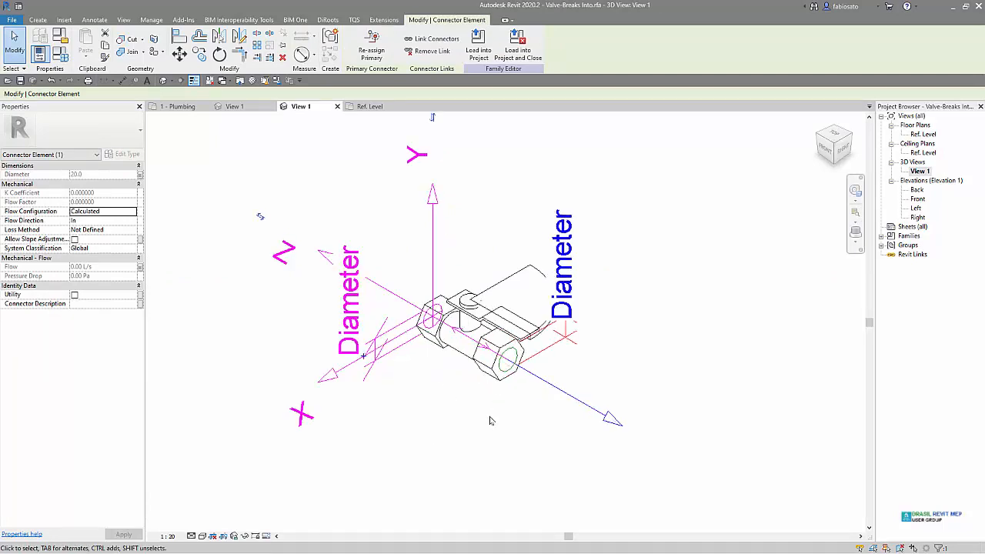
scroll(490, 393, "up", 2)
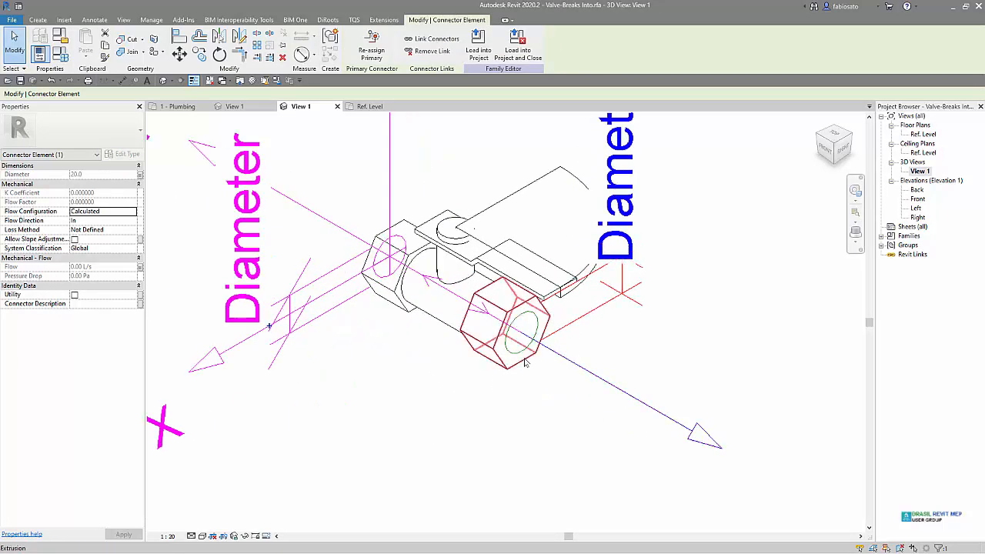
scroll(501, 356, "up", 2)
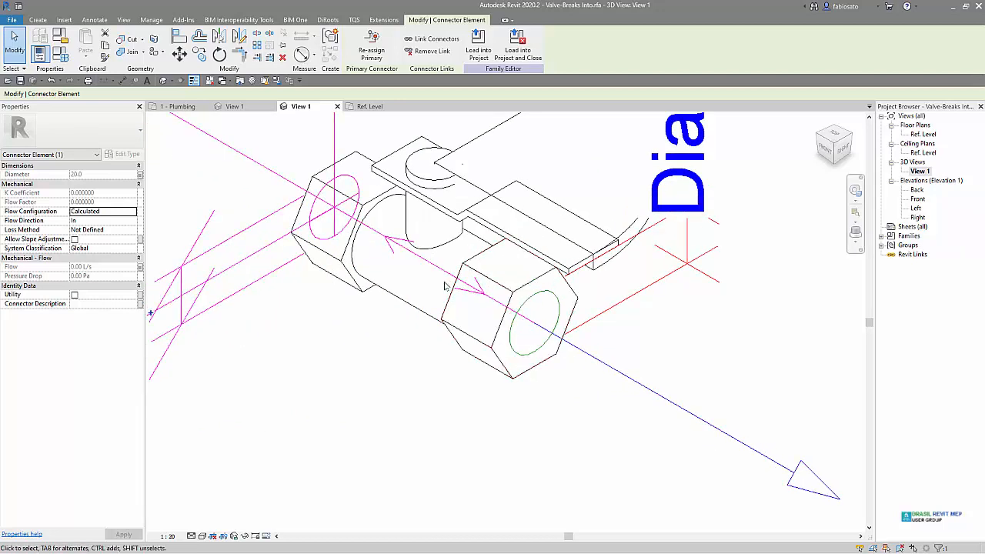
left_click(415, 318)
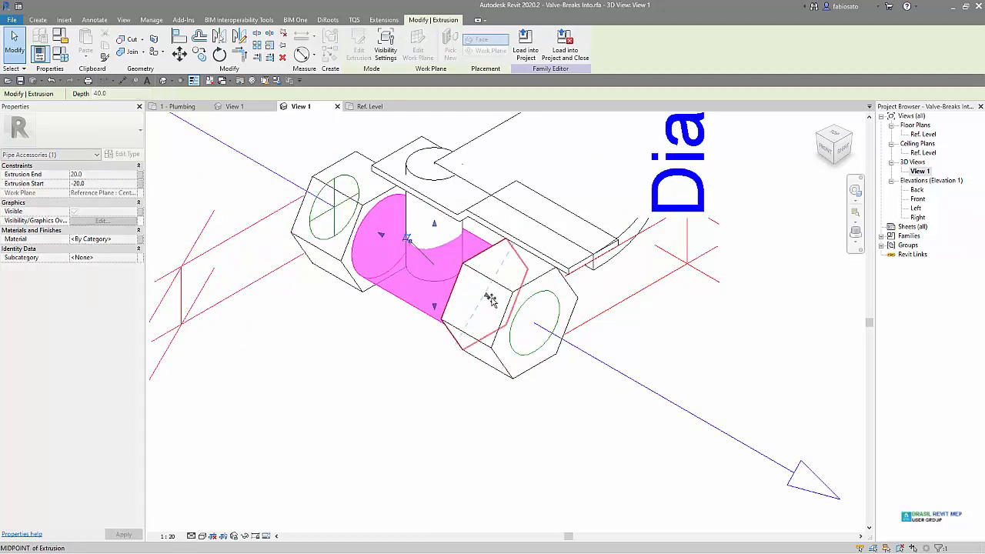
left_click_drag(539, 331, 549, 339)
left_click(541, 437)
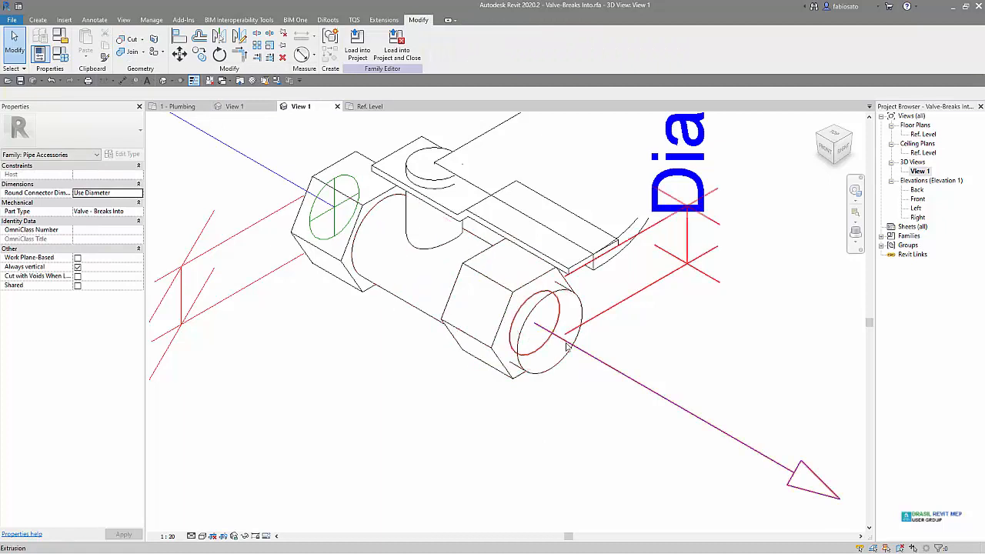
Pull the cylindrical valve body's extrusion end back to the inner side of the near hexagonal end
left_click(524, 323)
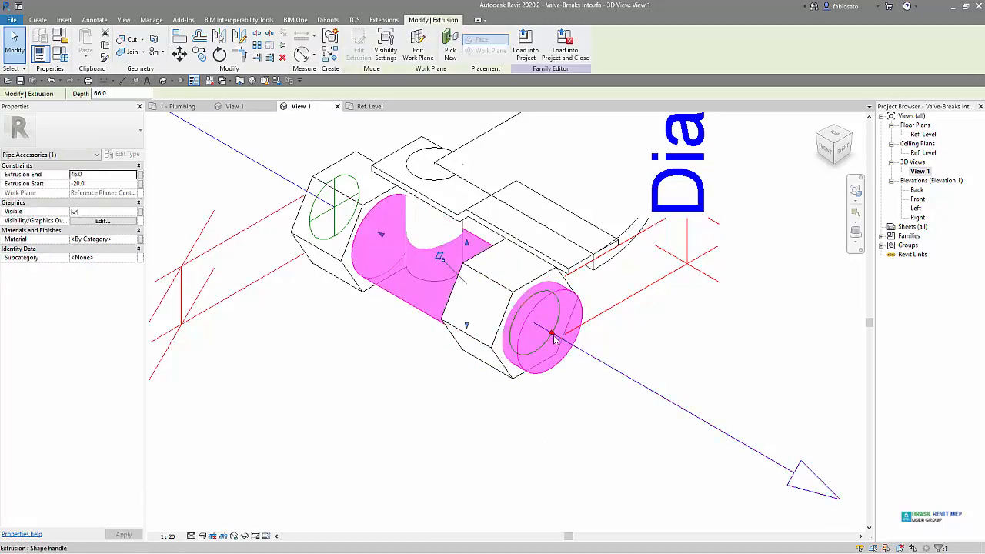
left_click_drag(523, 323, 478, 302)
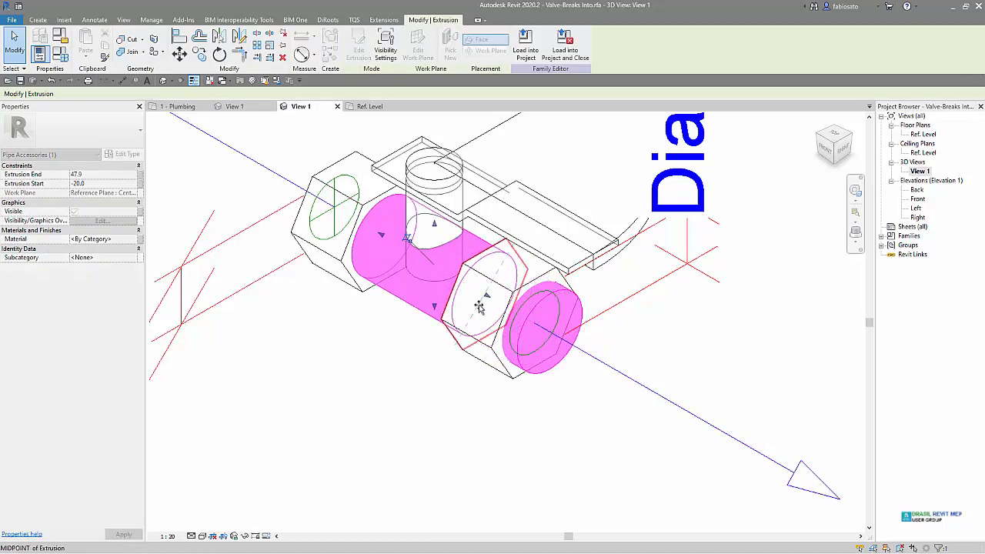
left_click(421, 360)
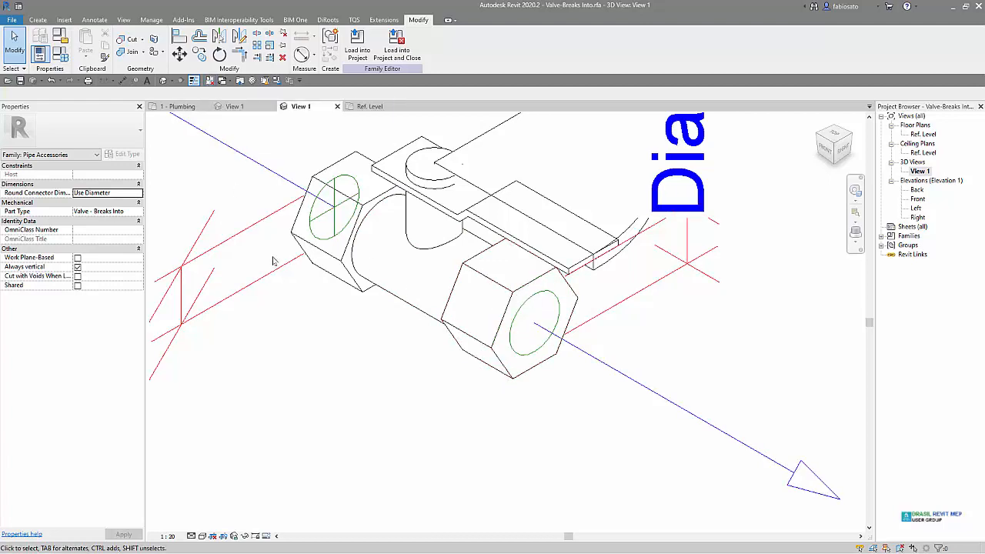
Close the Valve-Breaks Into family's Ref. Level plan and its 3D view
left_click(369, 106)
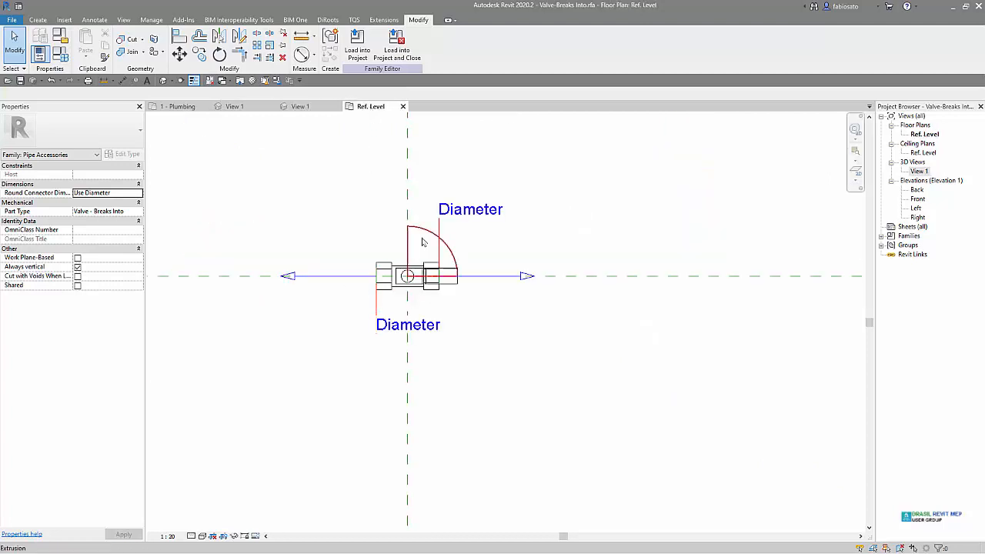
left_click(403, 106)
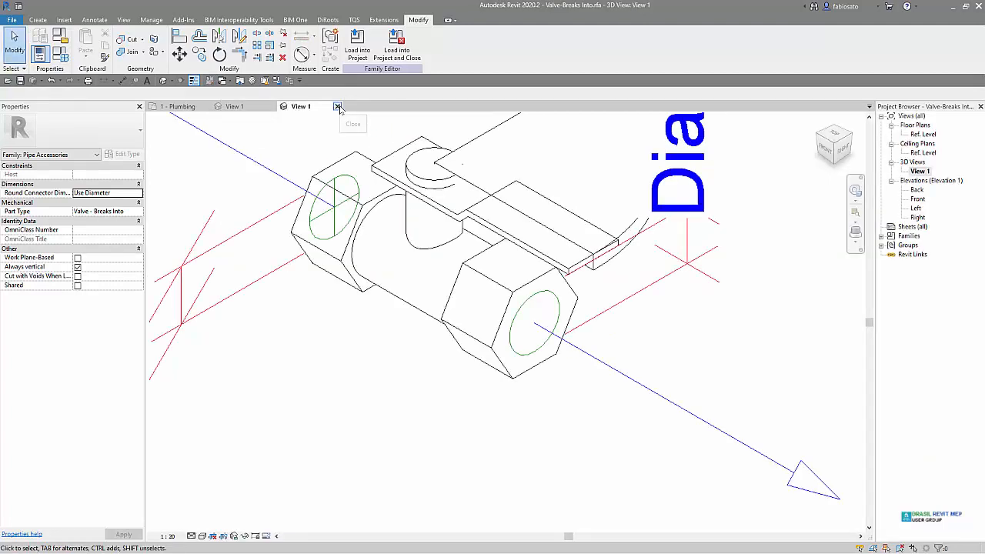
left_click(337, 106)
left_click(508, 287)
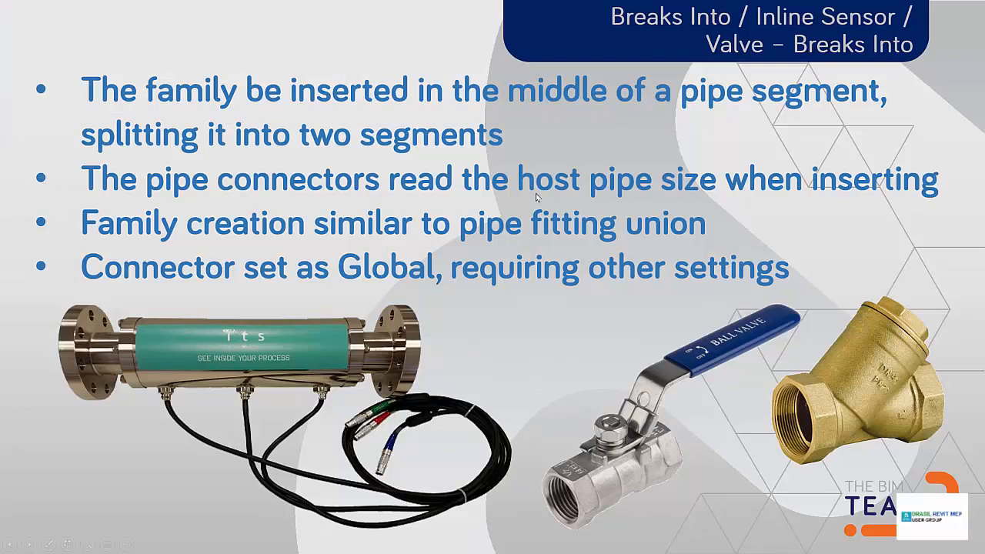
left_click(537, 199)
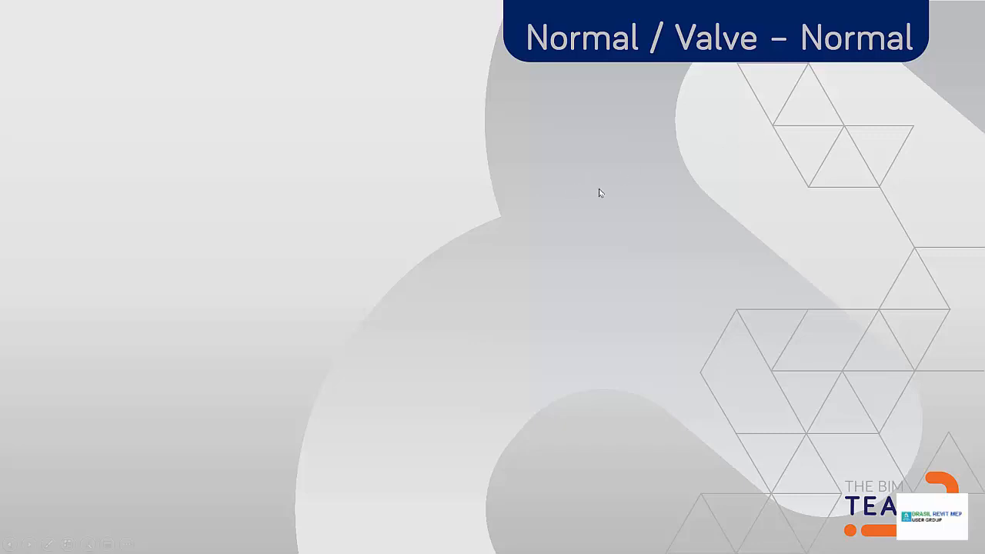
left_click(635, 193)
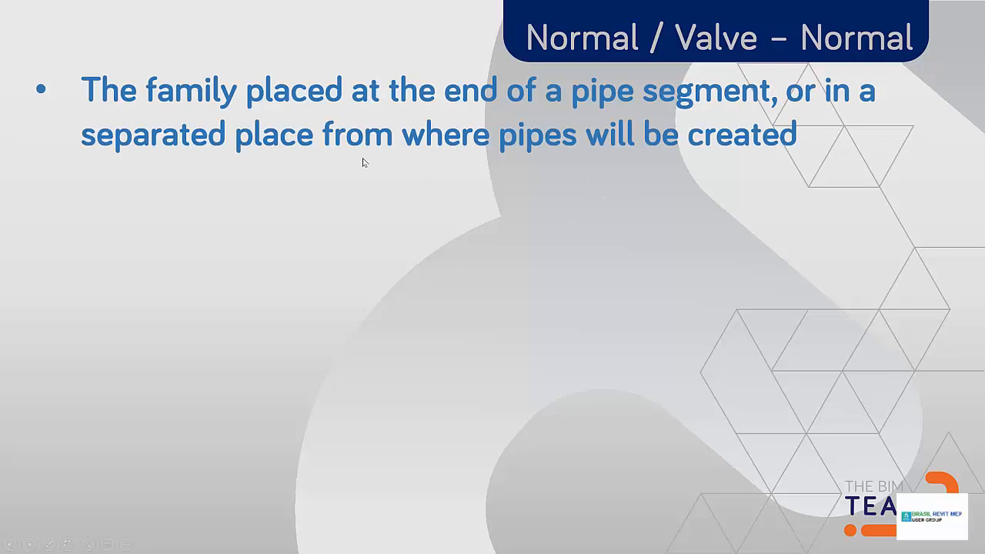
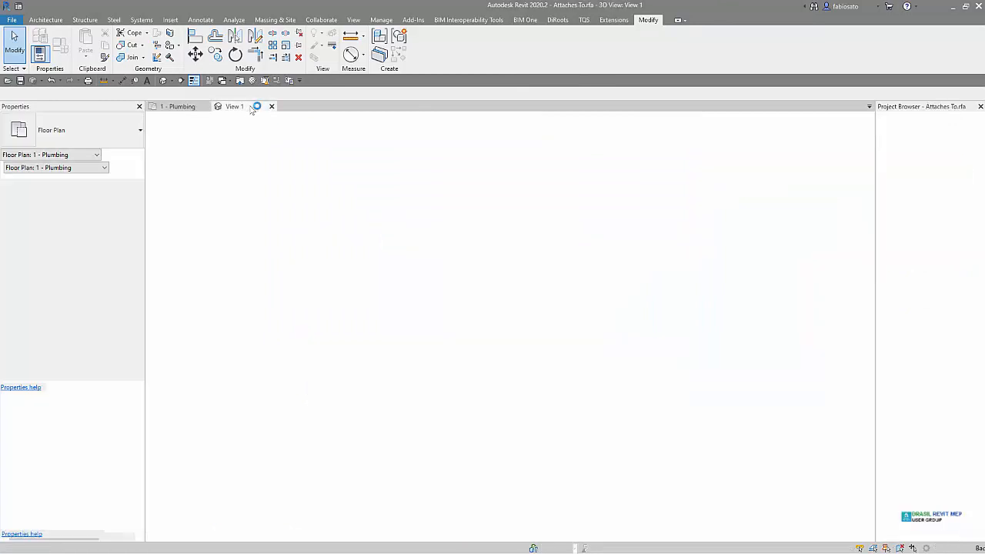
Close the 3D view of the Attaches To family
left_click(271, 106)
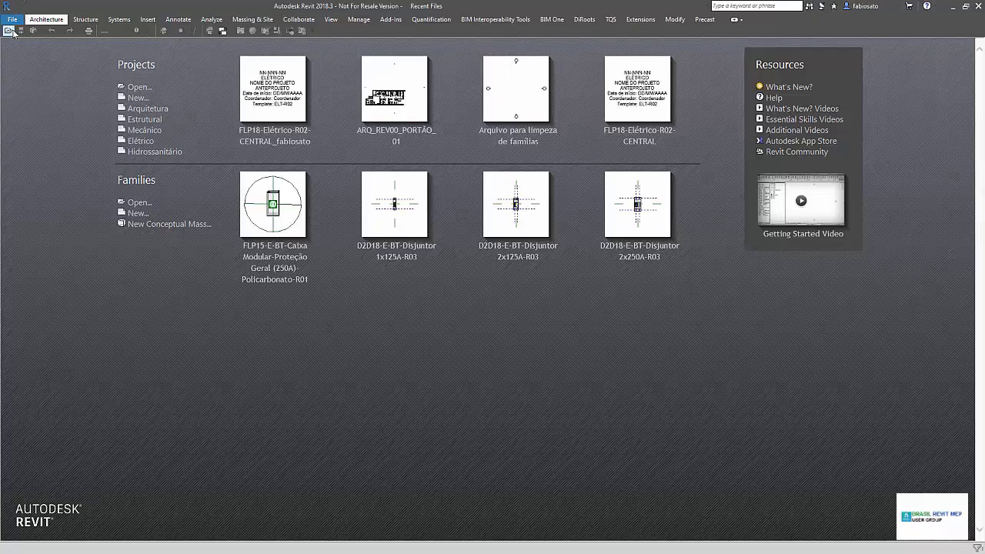
In Revit 2018, open FLP18-Hidráulico-R03-CENTRAL.rvt from the REVIT Templates Filippon folder, overwriting the existing local file
left_click(9, 31)
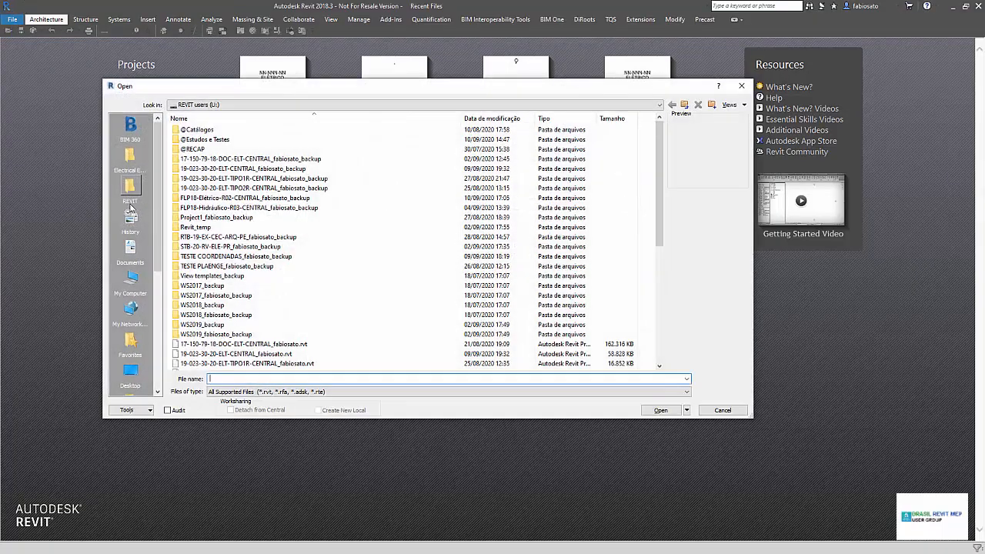
left_click(129, 159)
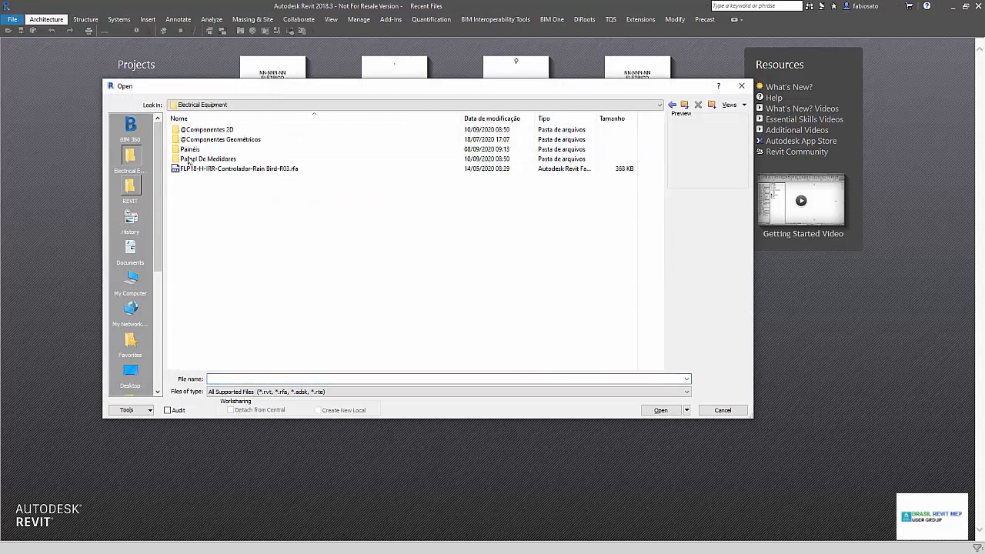
left_click(146, 199)
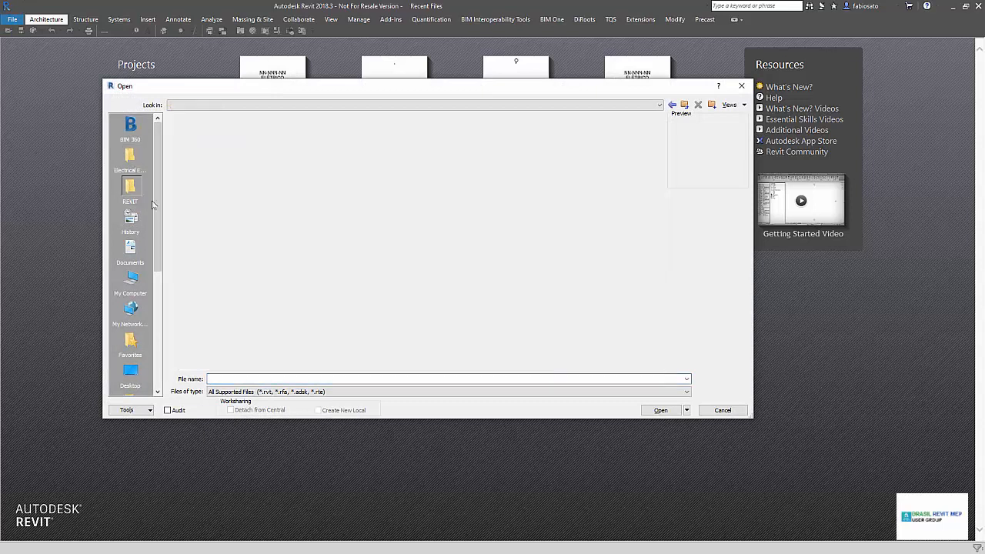
scroll(231, 308, "down", 3)
left_click(225, 356)
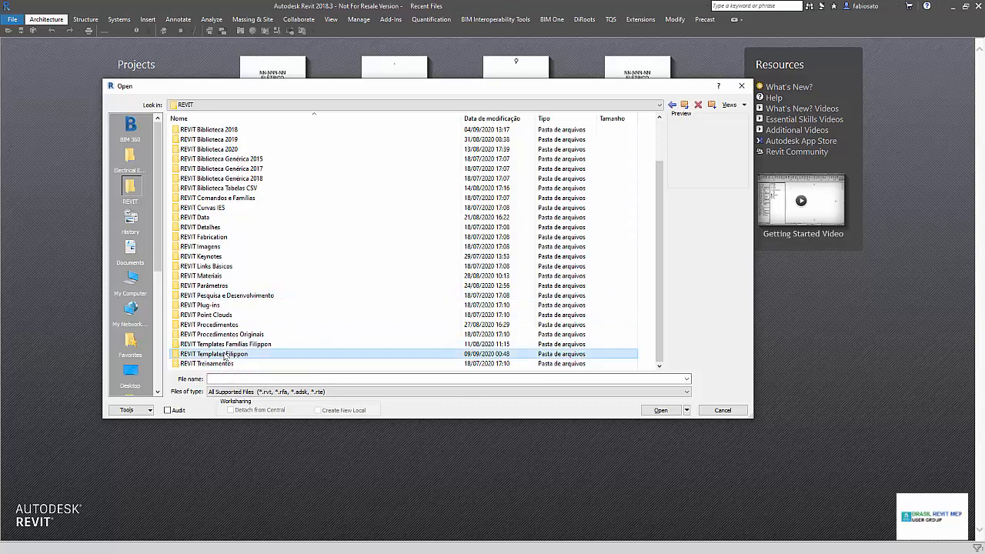
double_click(235, 354)
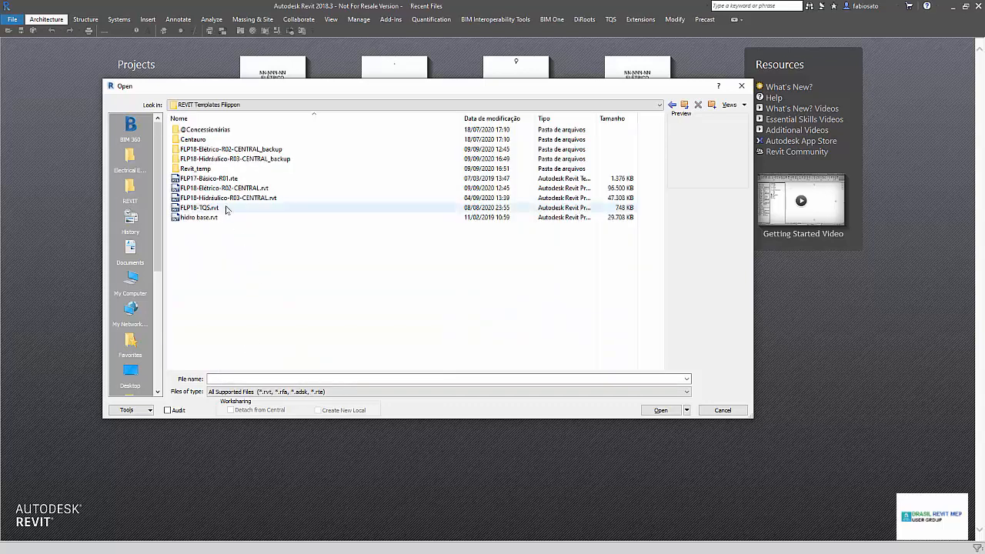
double_click(224, 198)
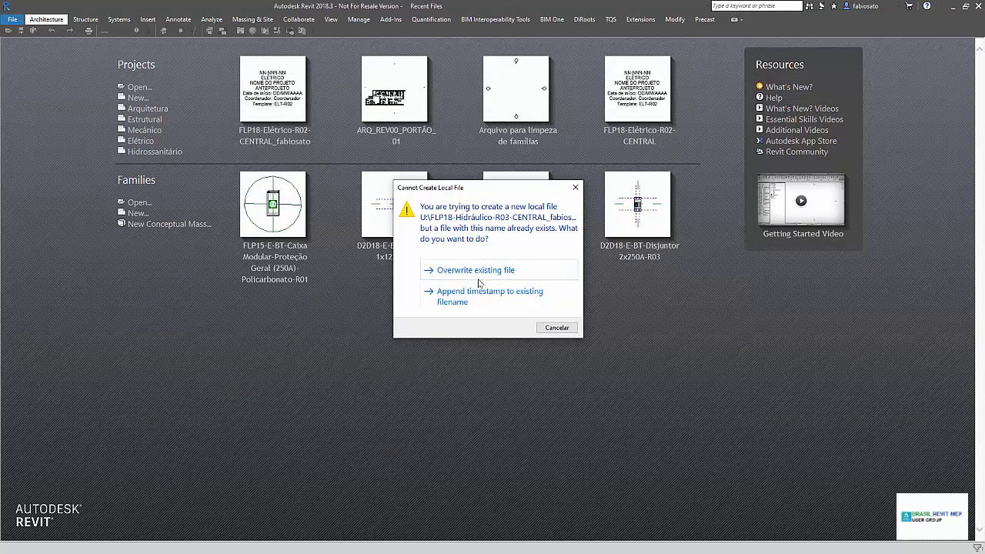
left_click(476, 270)
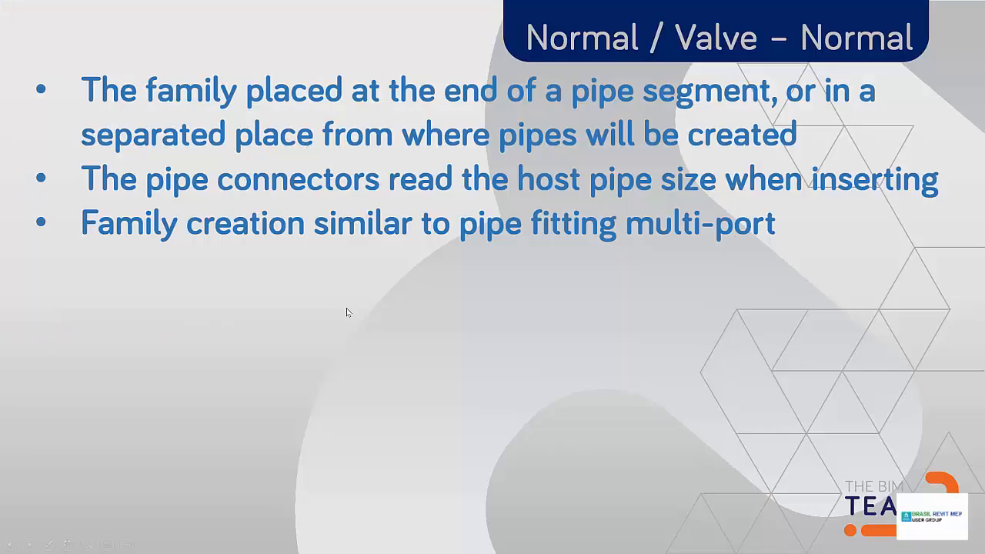
left_click(347, 312)
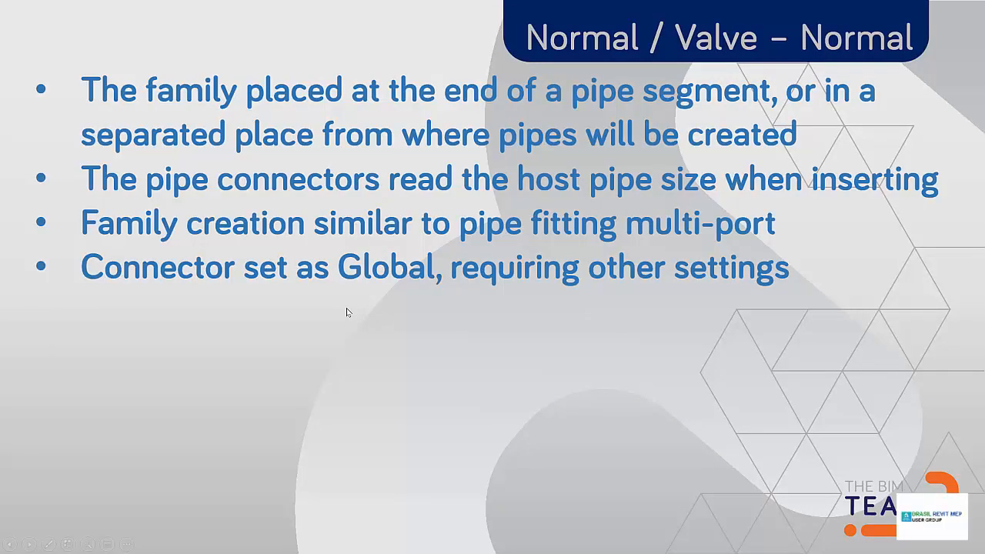
left_click(533, 370)
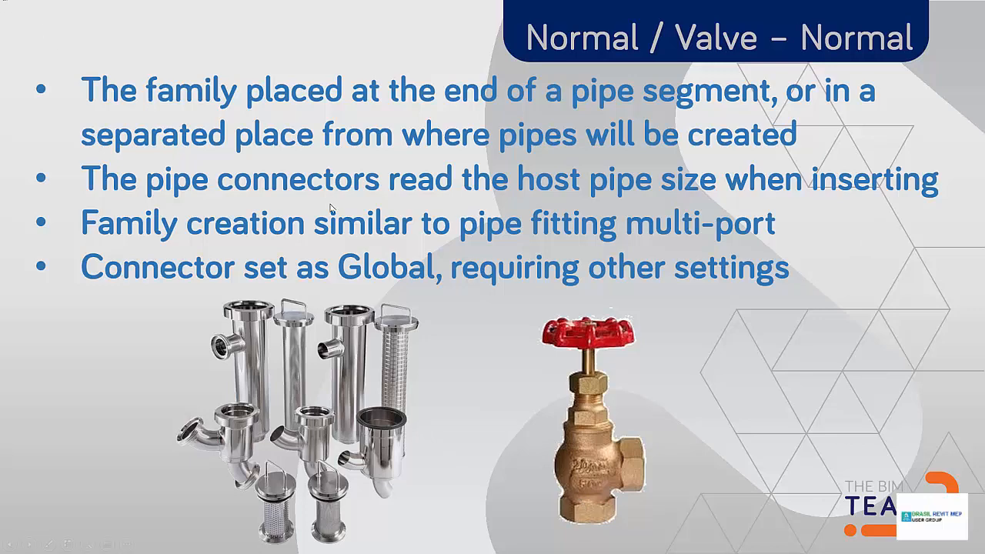
left_click(285, 331)
left_click(284, 331)
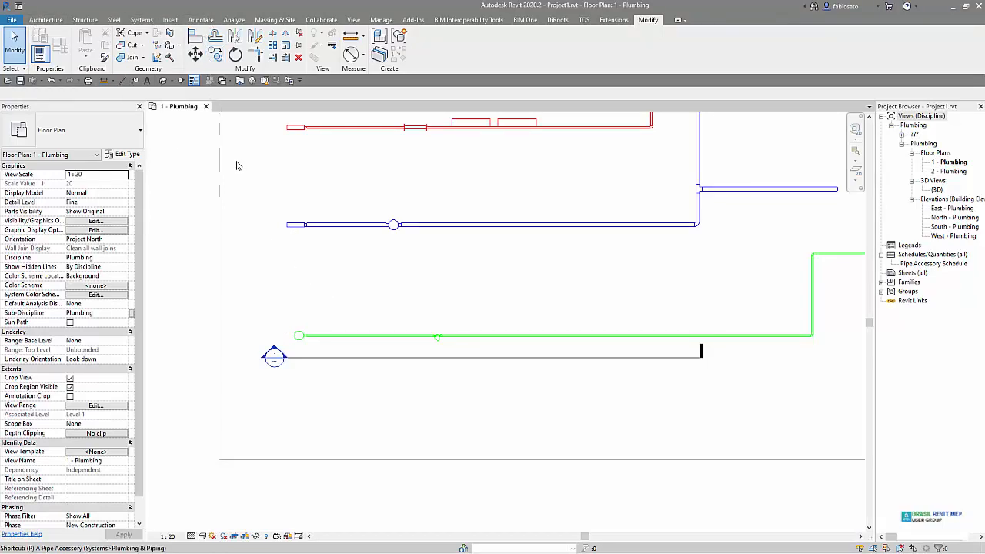
Place two Valve-Normal pipe accessories at the open end of the green pipe, one on its extension and one on the pipe itself
key("a")
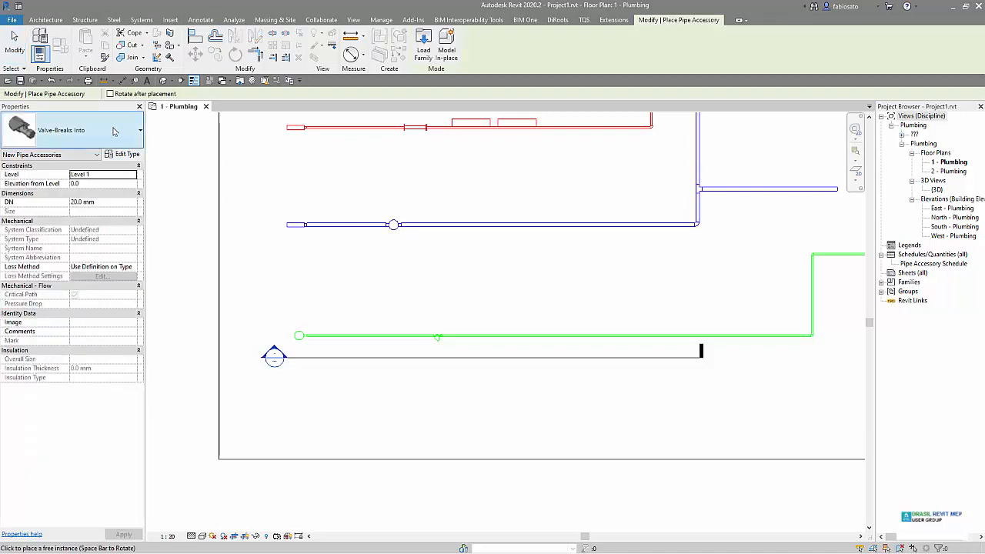
left_click(114, 131)
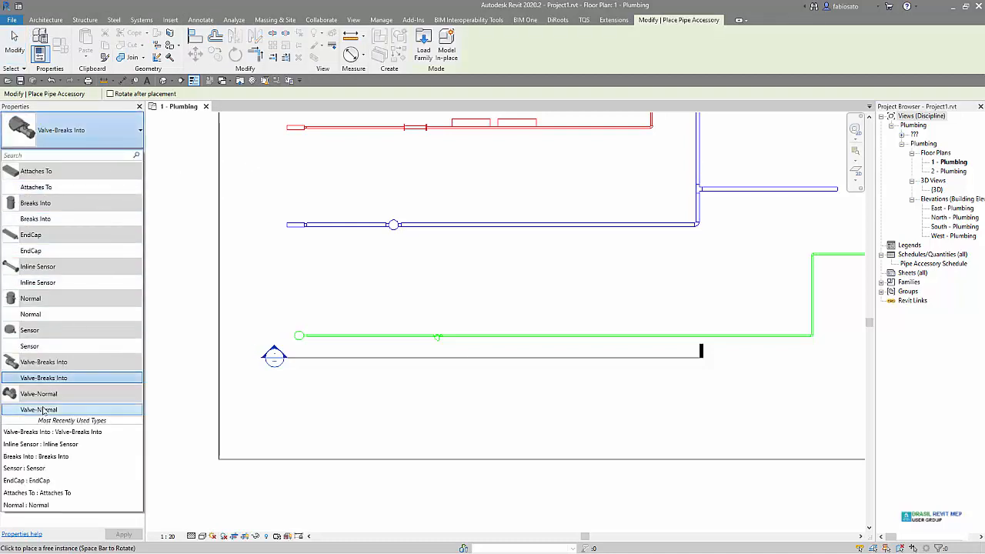
left_click(43, 411)
scroll(296, 396, "up", 3)
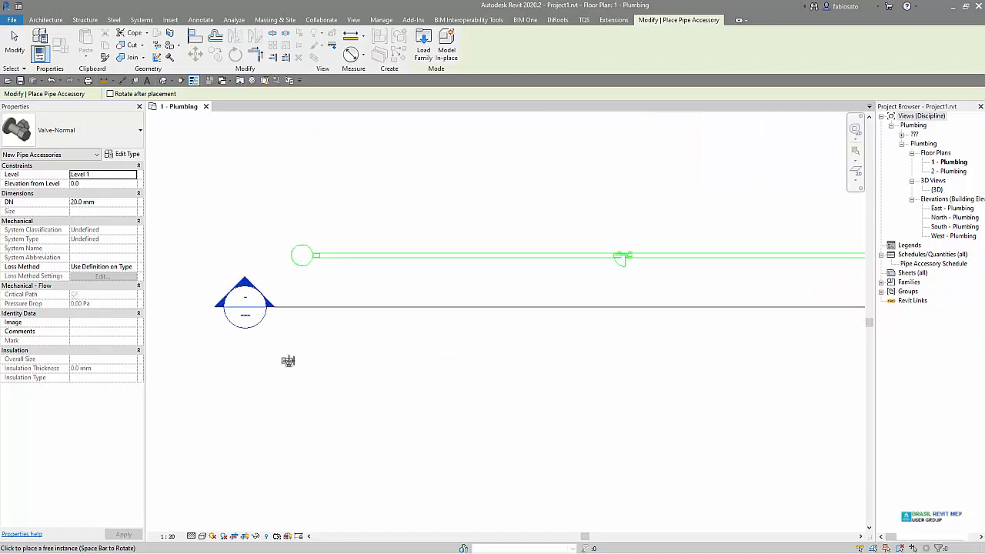
scroll(288, 288, "up", 4)
scroll(258, 312, "down", 4)
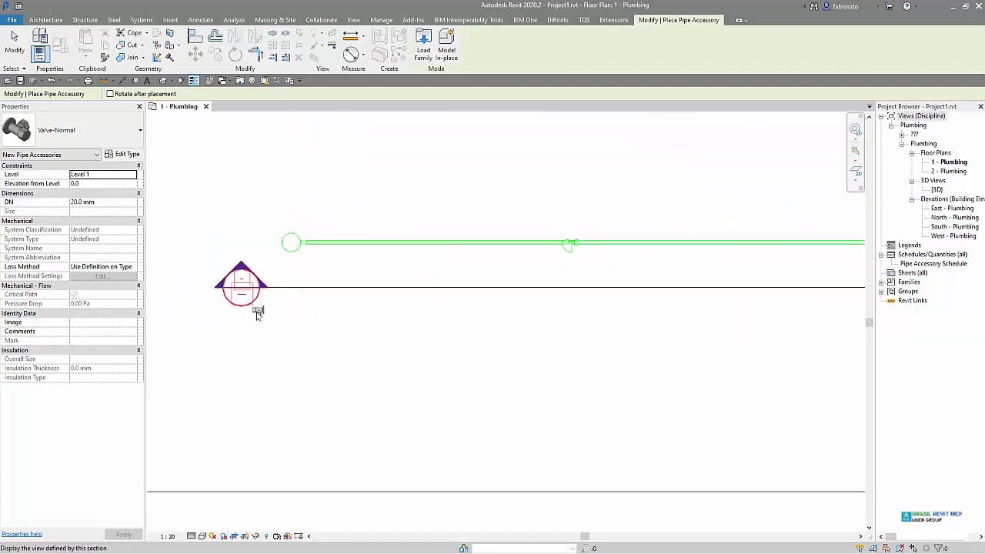
scroll(258, 312, "down", 5)
scroll(513, 284, "up", 5)
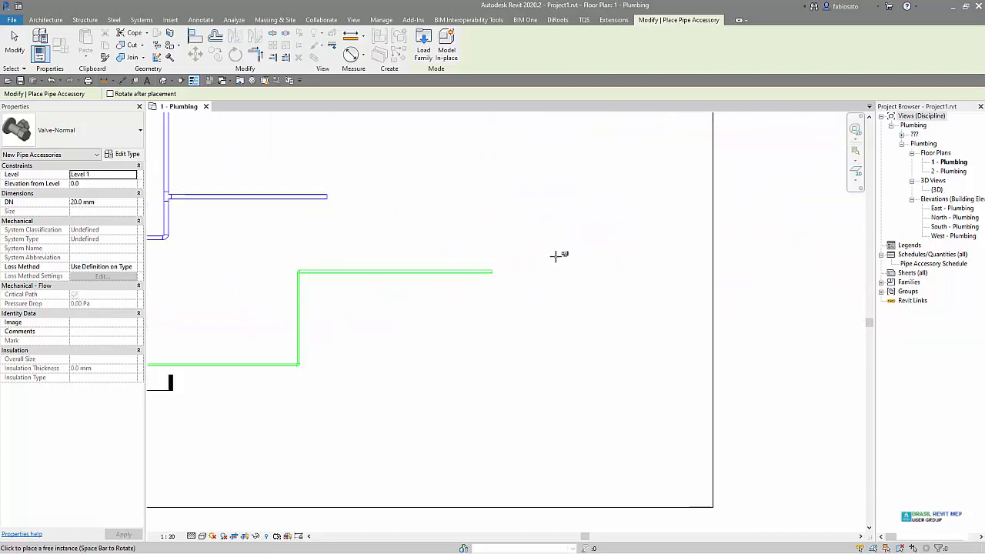
scroll(512, 271, "up", 4)
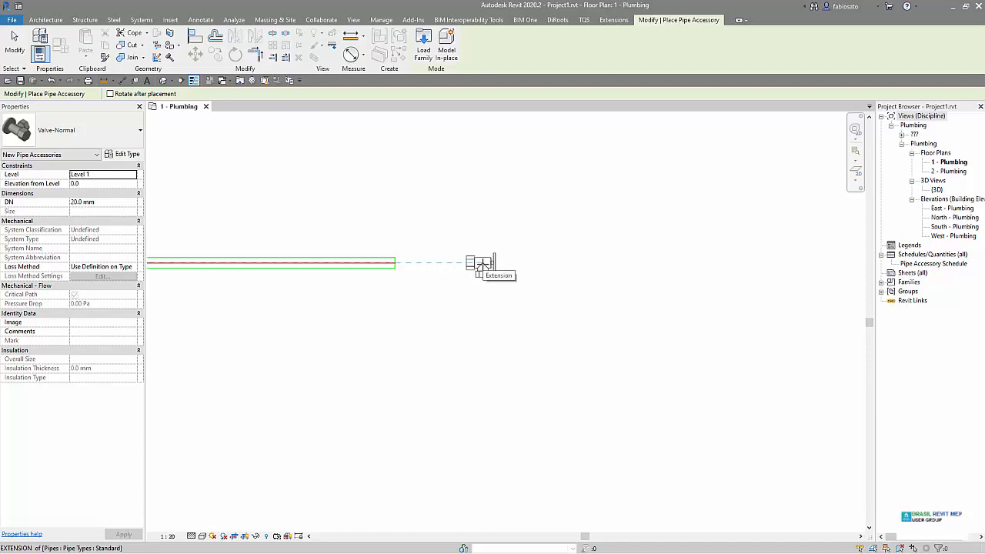
left_click(481, 264)
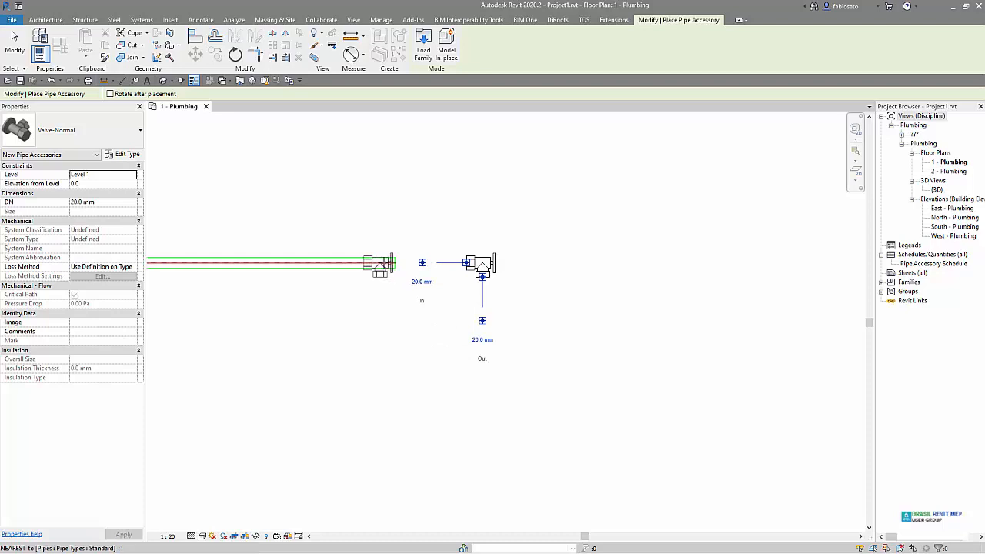
left_click(395, 264)
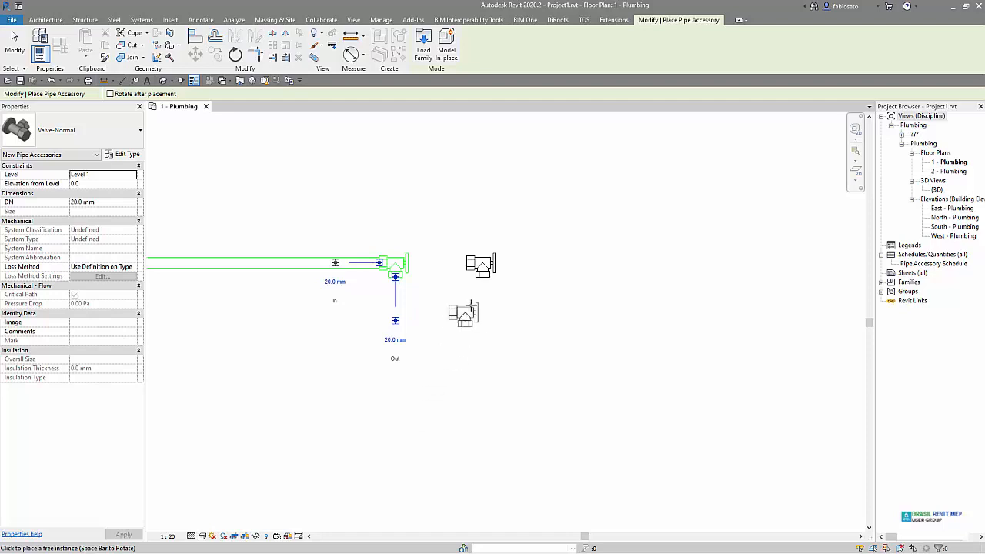
key("Escape")
key("Escape")
Delete both Valve-Normal accessories, the free-standing one and the one attached to the green pipe
left_click(483, 271)
key("Delete")
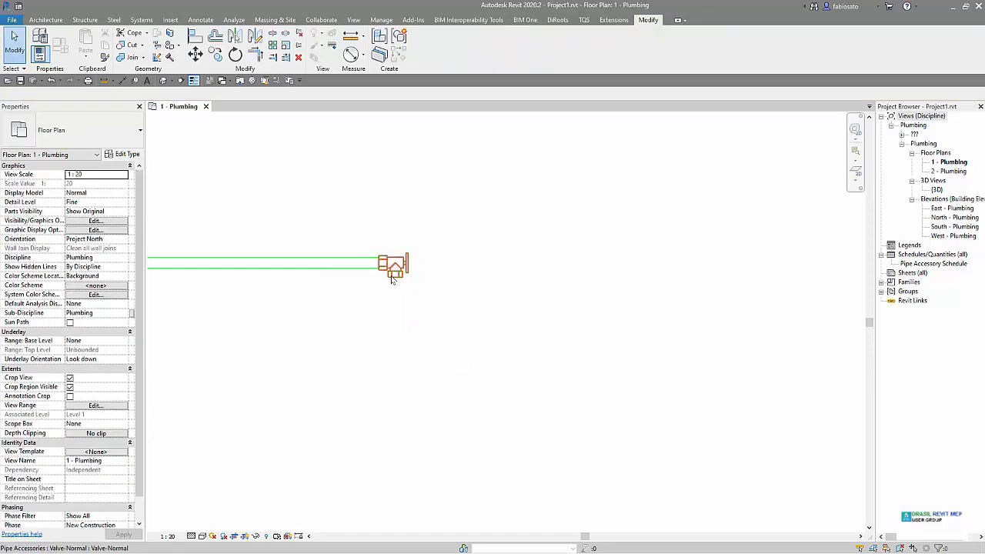
left_click(393, 275)
key("Delete")
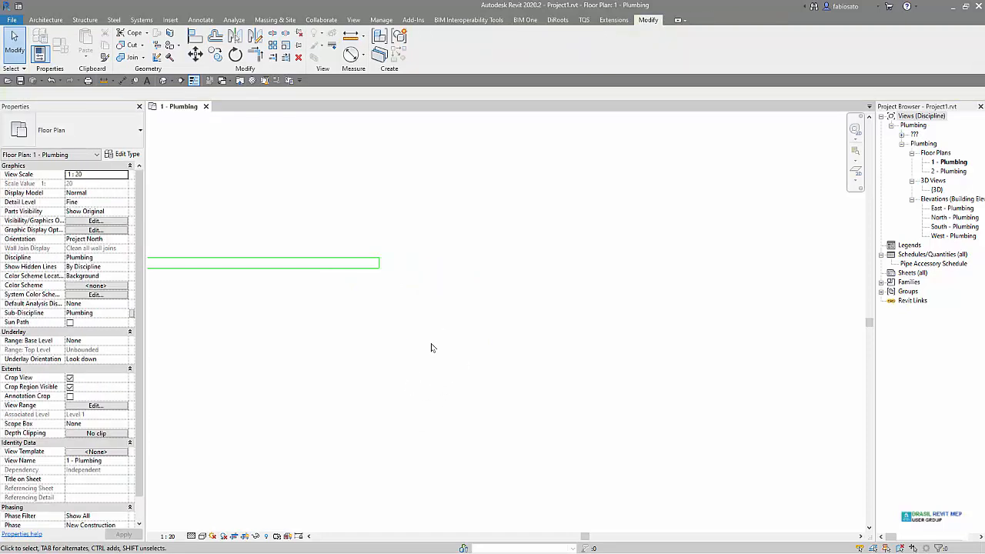
Place a Valve-Normal on the green pipe's open endpoint with its side branch facing up in plan, and check its connectors
key("p")
key("a")
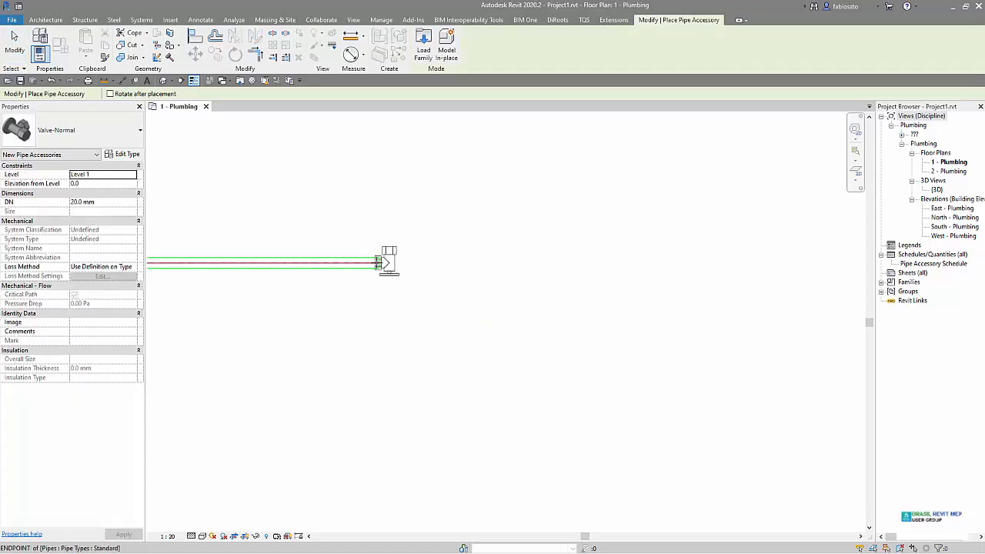
left_click(383, 263)
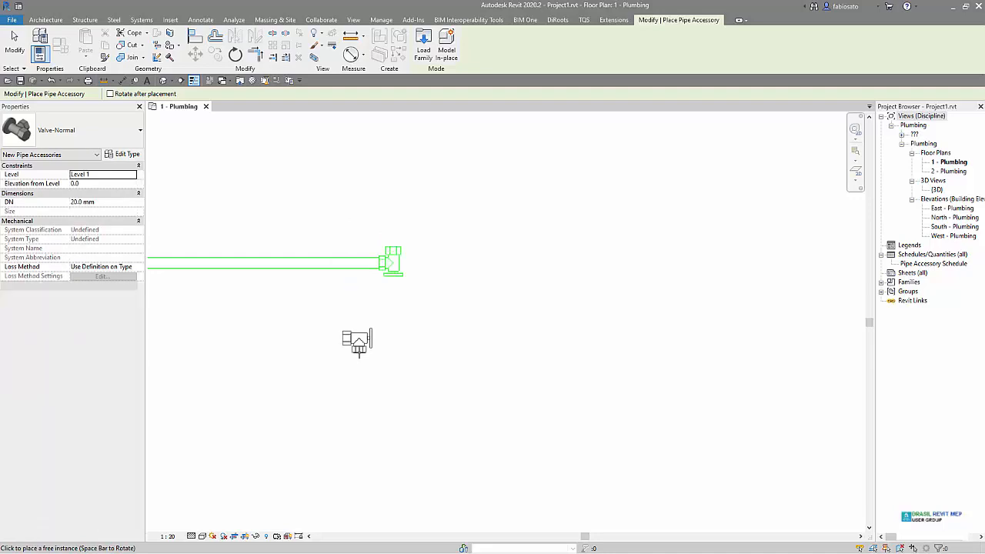
key("Escape")
key("Escape")
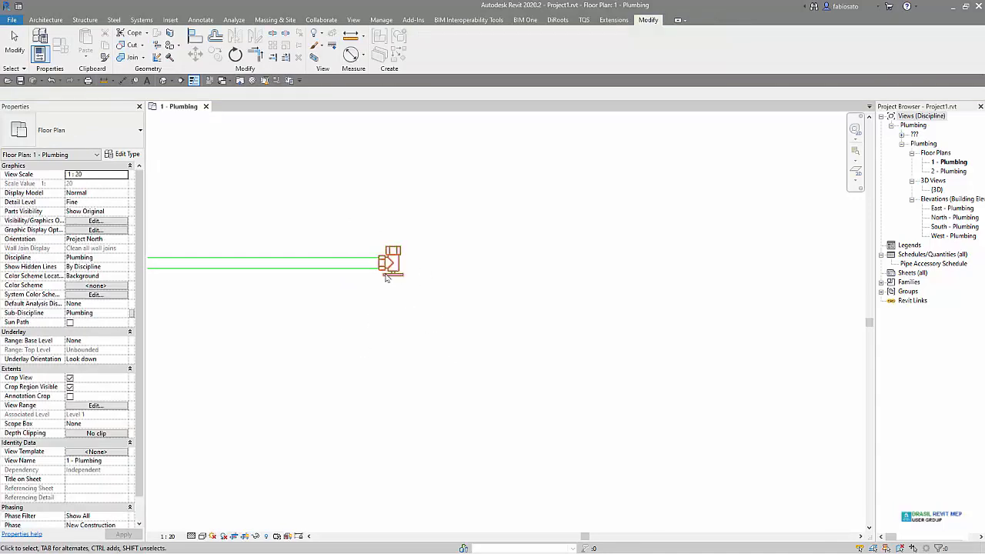
left_click(403, 308)
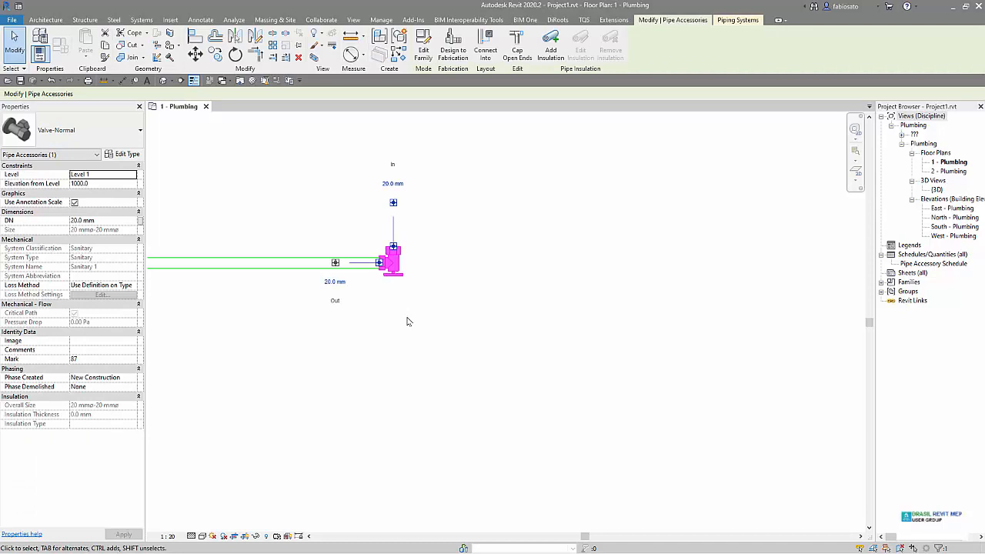
scroll(449, 410, "down", 3)
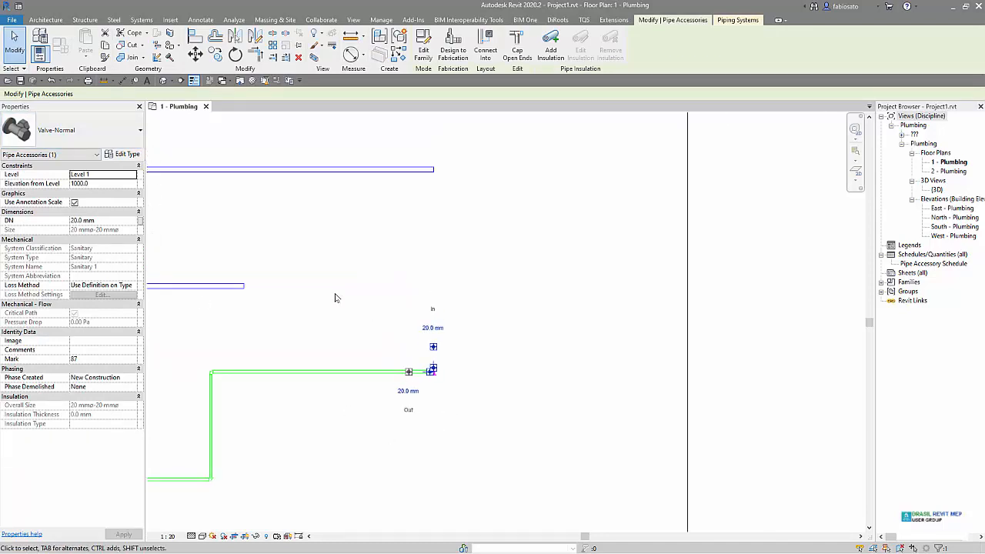
key("Escape")
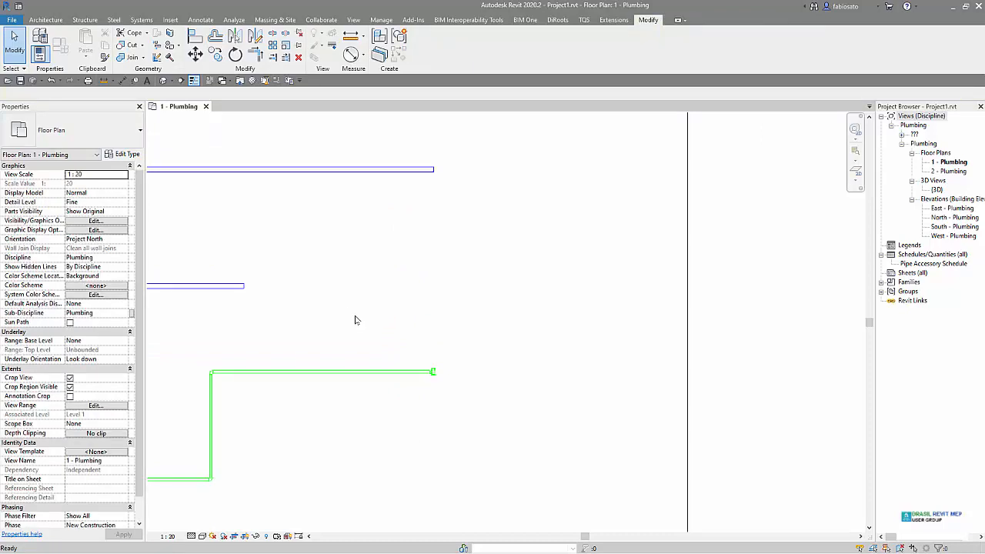
Place a free-standing Valve-Normal with DN 50 mm and elevation 1500 from Level 1 in the empty area above the green pipe's end
key("p")
key("a")
left_click(106, 203)
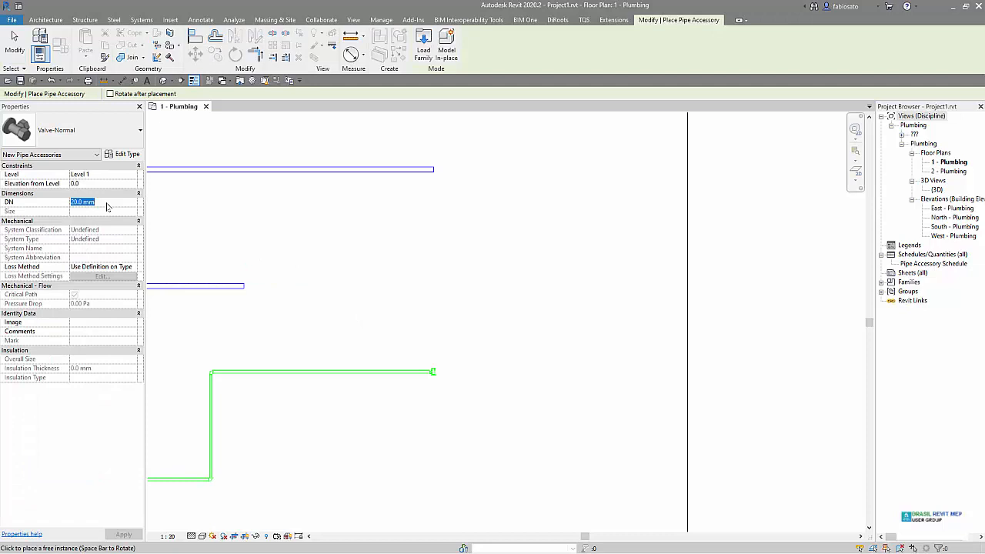
type("50")
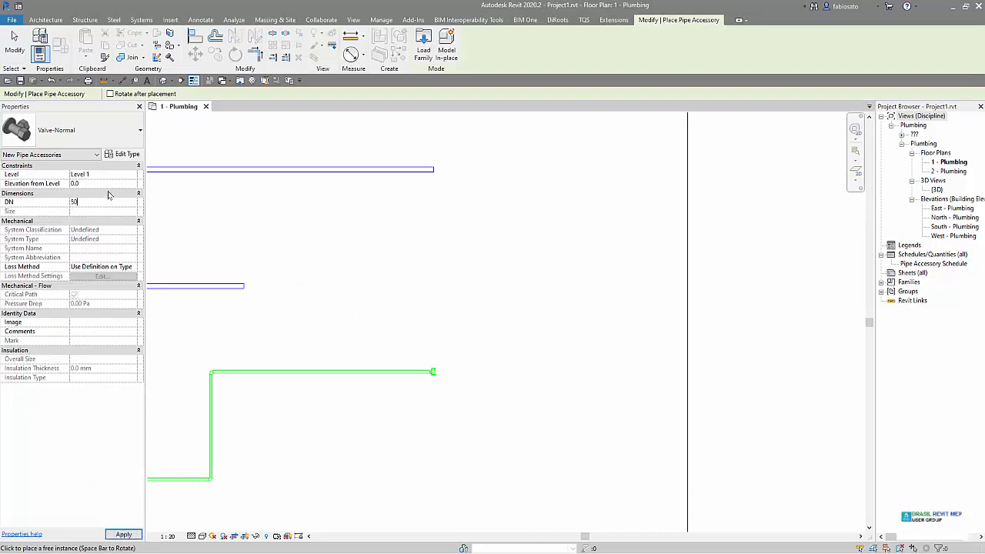
left_click(113, 183)
type("150.0")
left_click(113, 186)
type("1500")
key("Return")
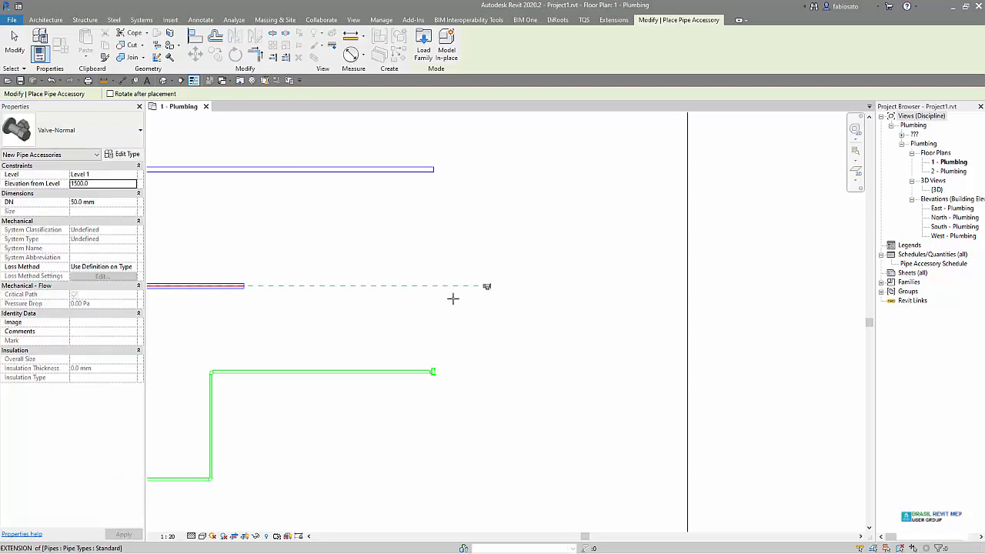
left_click(458, 301)
scroll(462, 304, "up", 3)
key("Escape")
key("Escape")
Draw a 50 mm pipe straight down in plan from the free-standing valve's outlet connector
left_click(550, 267)
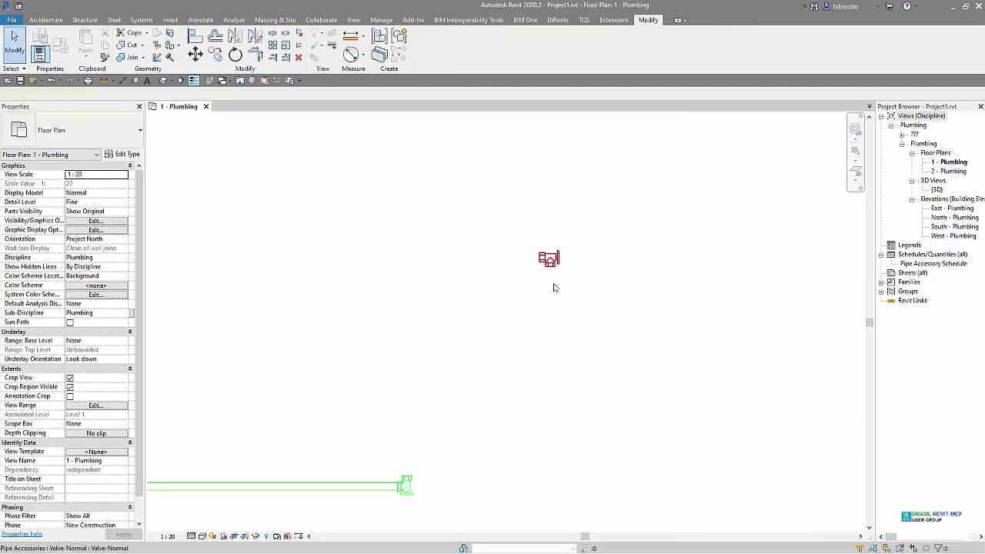
left_click(551, 301)
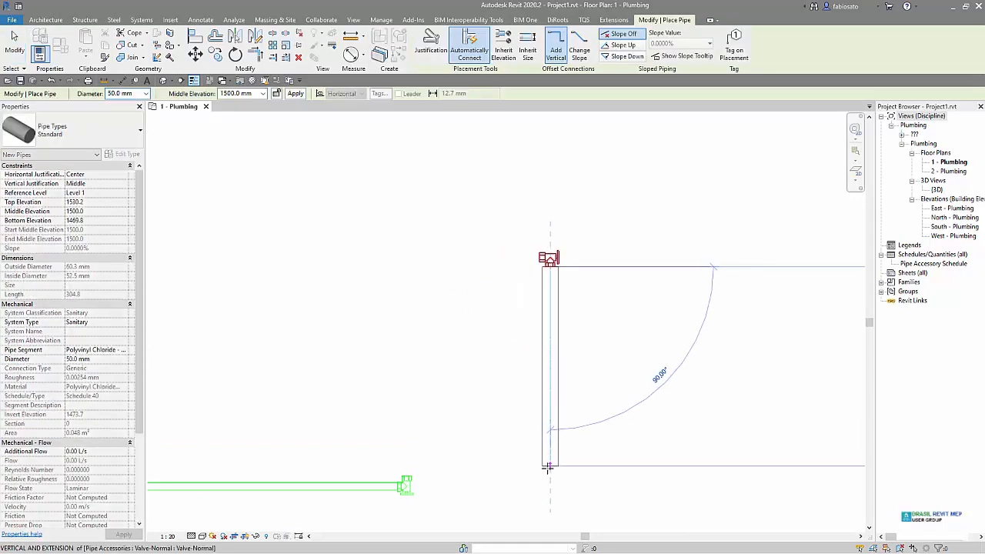
left_click(549, 475)
key("Escape")
key("Escape")
Draw a second 50 mm pipe horizontally to the left from the same valve's inlet connector
key("p")
key("i")
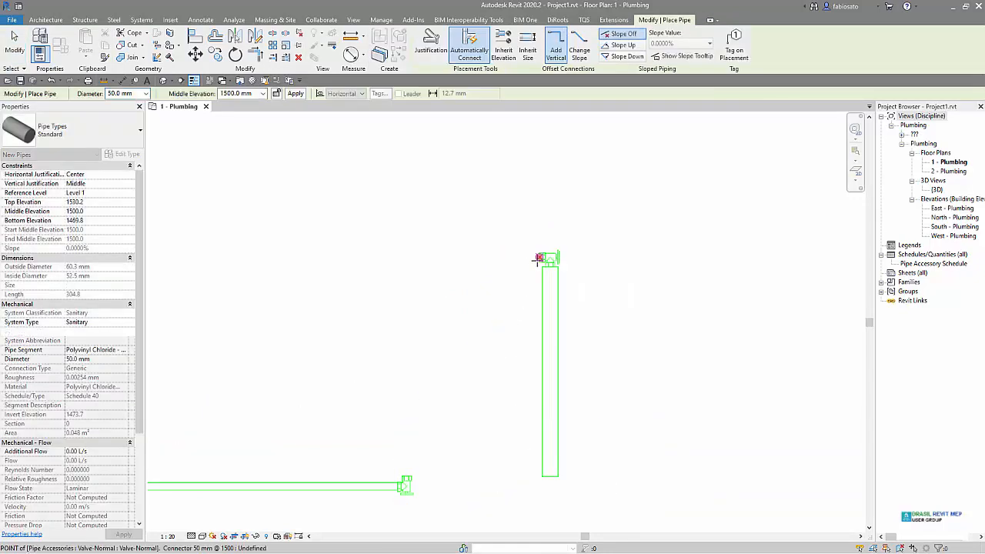
left_click(548, 257)
left_click(262, 256)
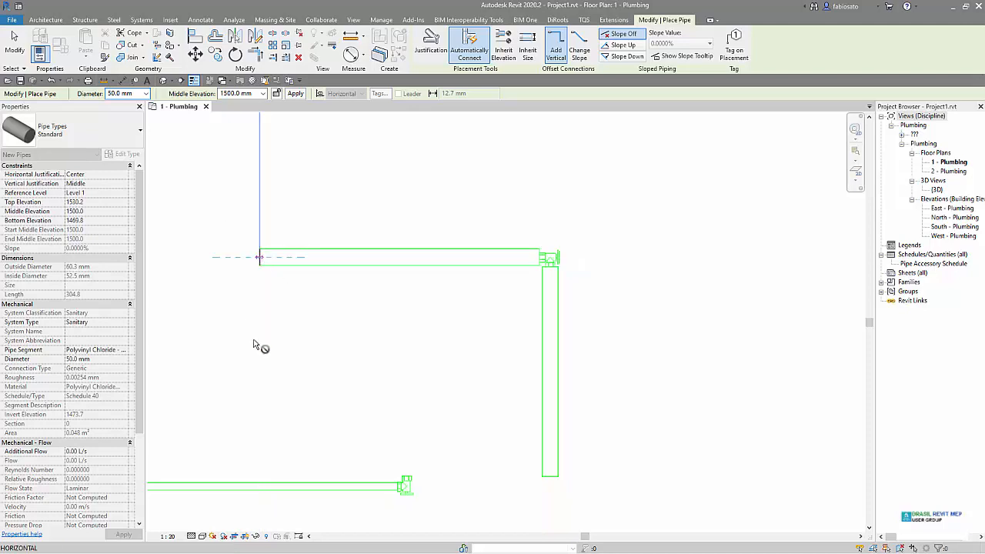
key("Escape")
key("Escape")
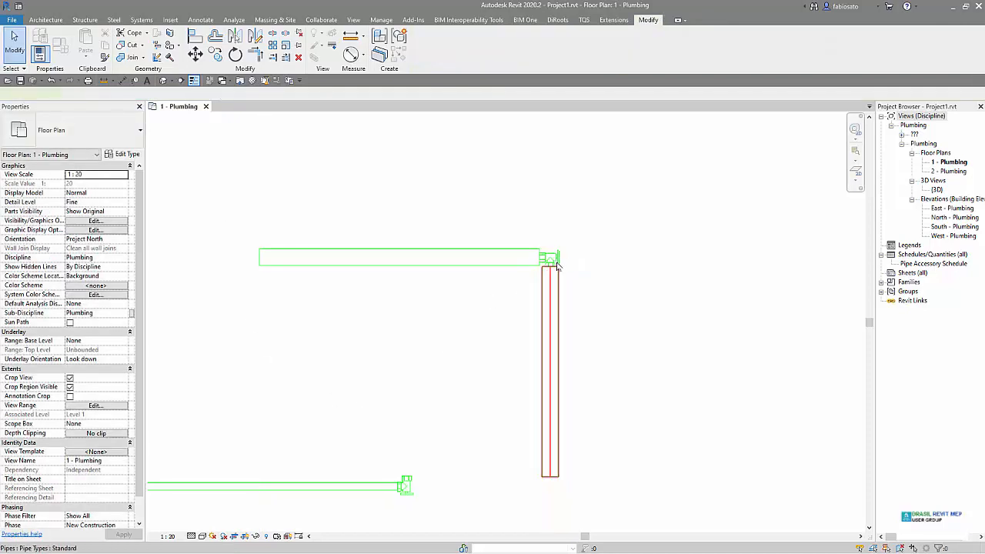
Change the DN of the corner valve between the two 50 mm pipes to 25 mm
left_click(554, 271)
left_click(548, 257)
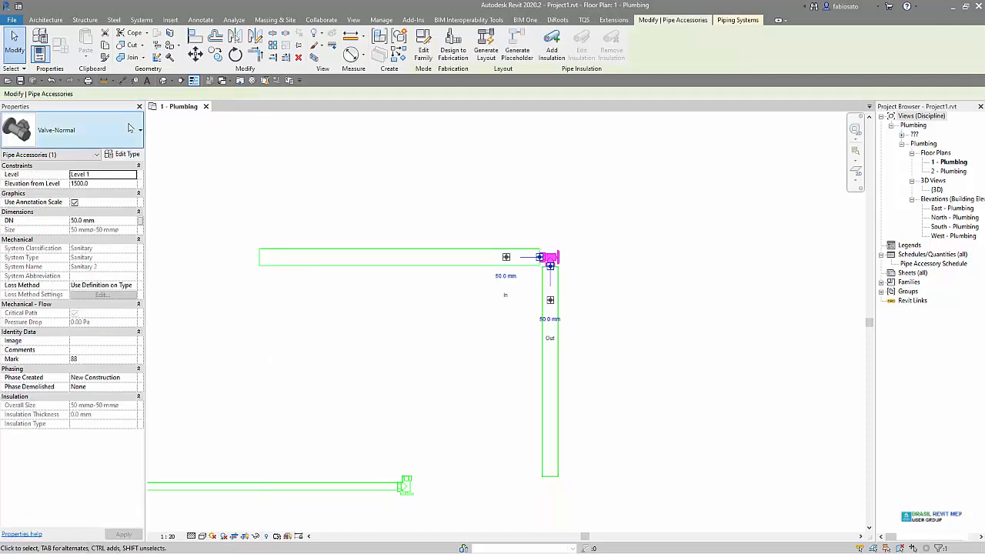
left_click(120, 221)
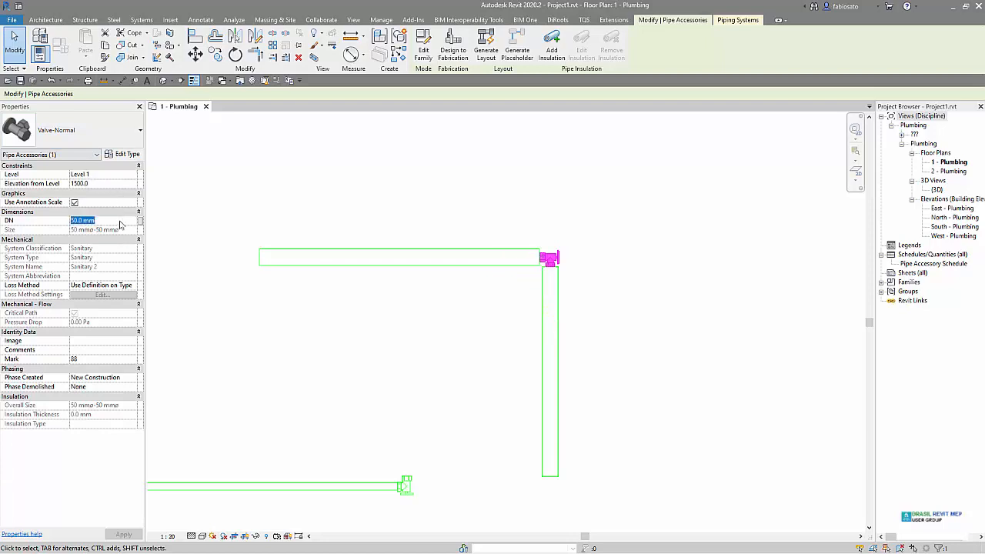
type("25")
key("Return")
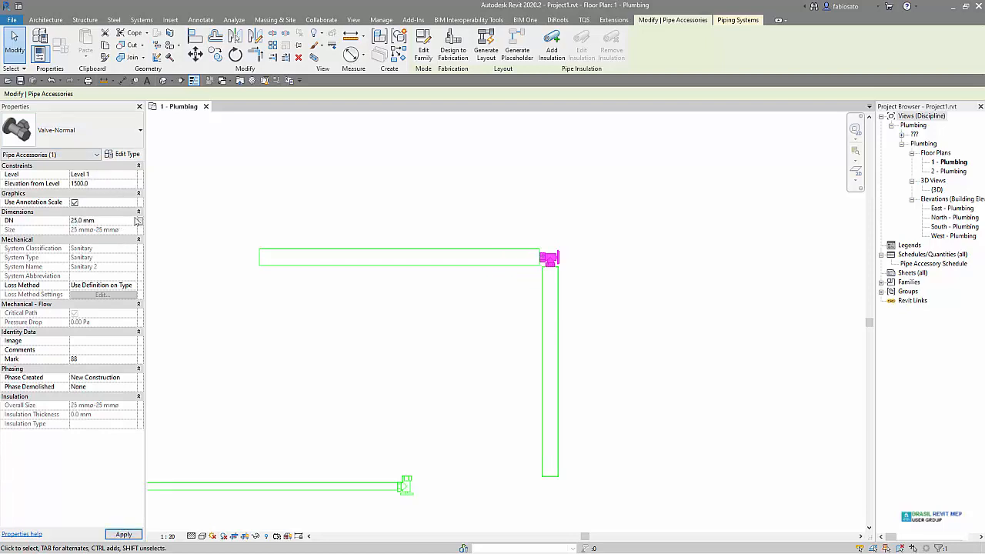
left_click(323, 322)
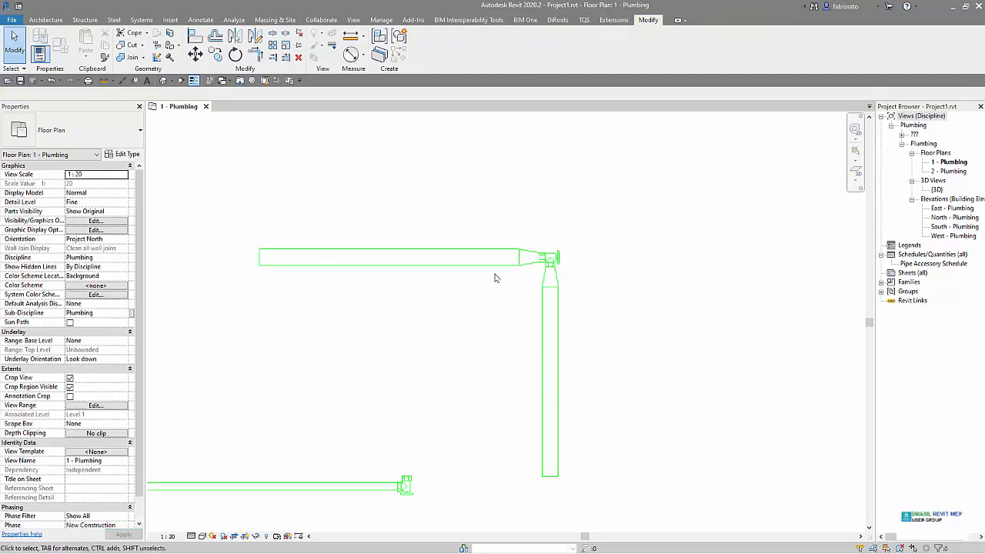
Examine the transition fittings at the reduced corner valve and review the Valve-Normal type properties
scroll(497, 273, "up", 2)
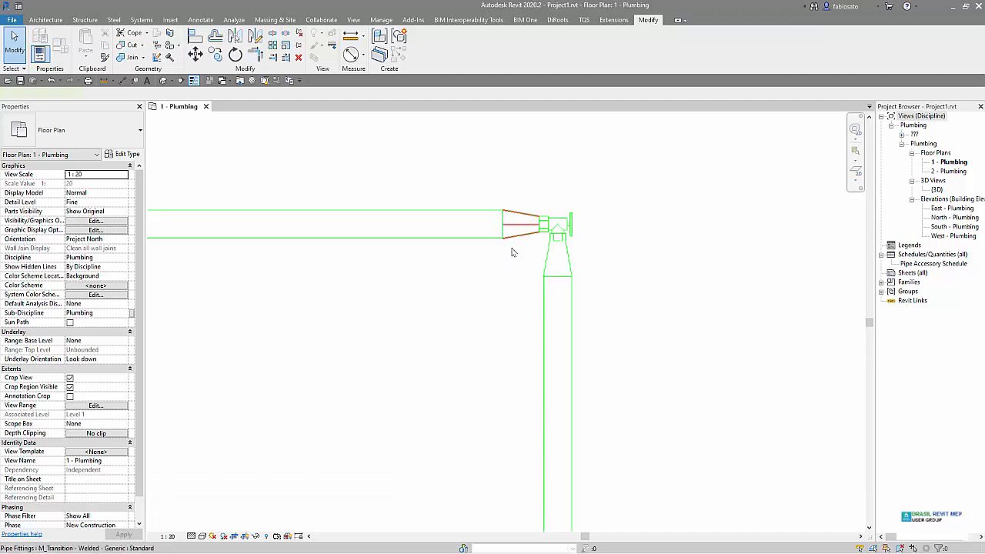
left_click(513, 235)
left_click(463, 332)
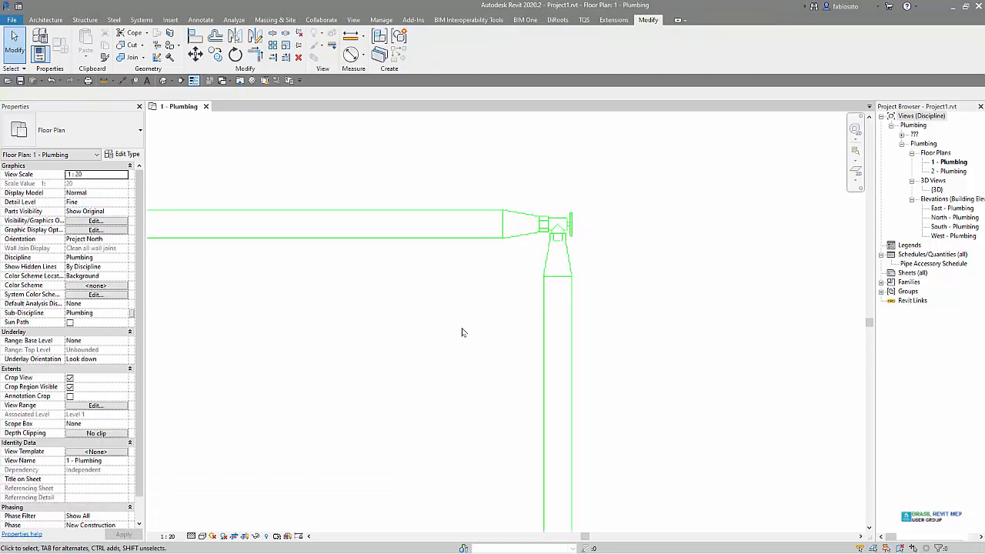
left_click(556, 225)
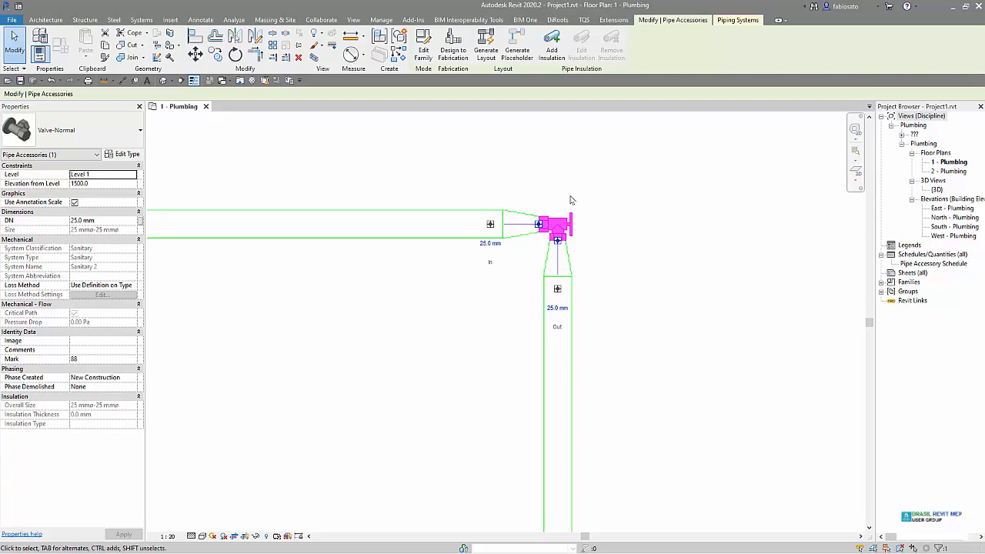
left_click(121, 155)
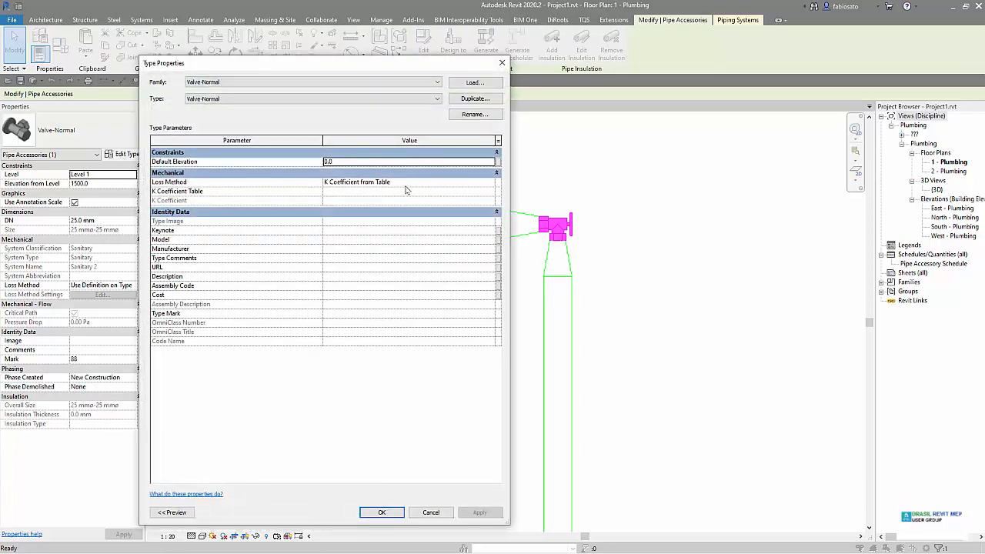
left_click(502, 62)
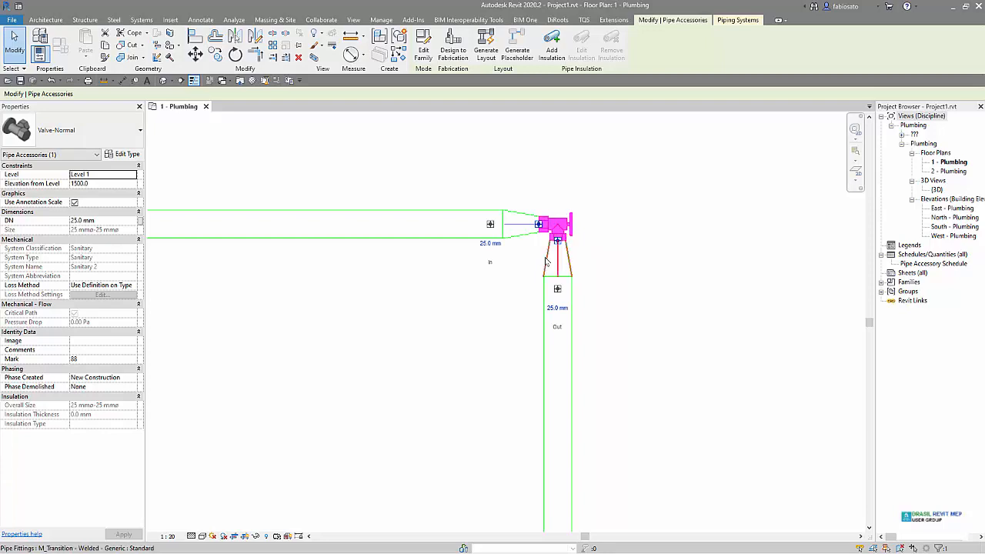
left_click(449, 311)
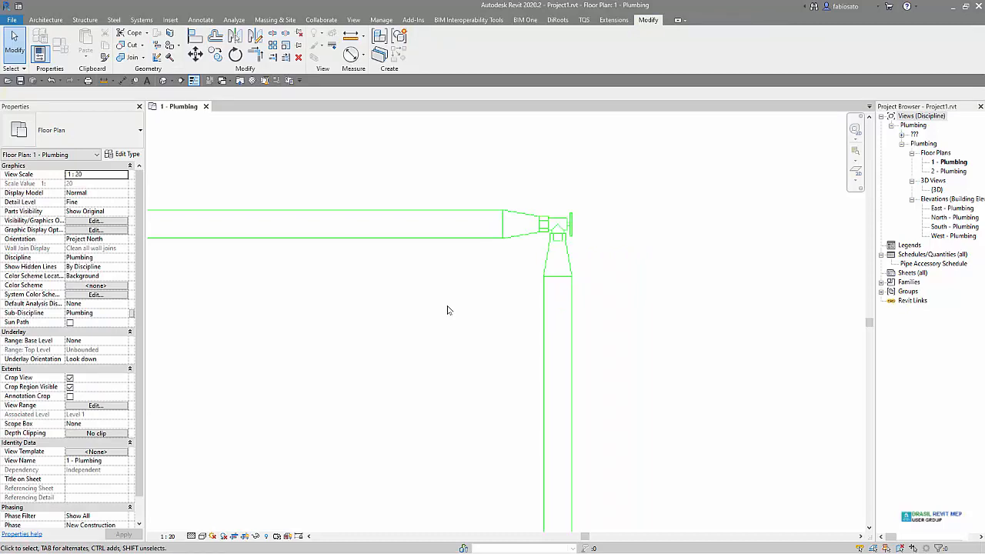
scroll(455, 311, "down", 1)
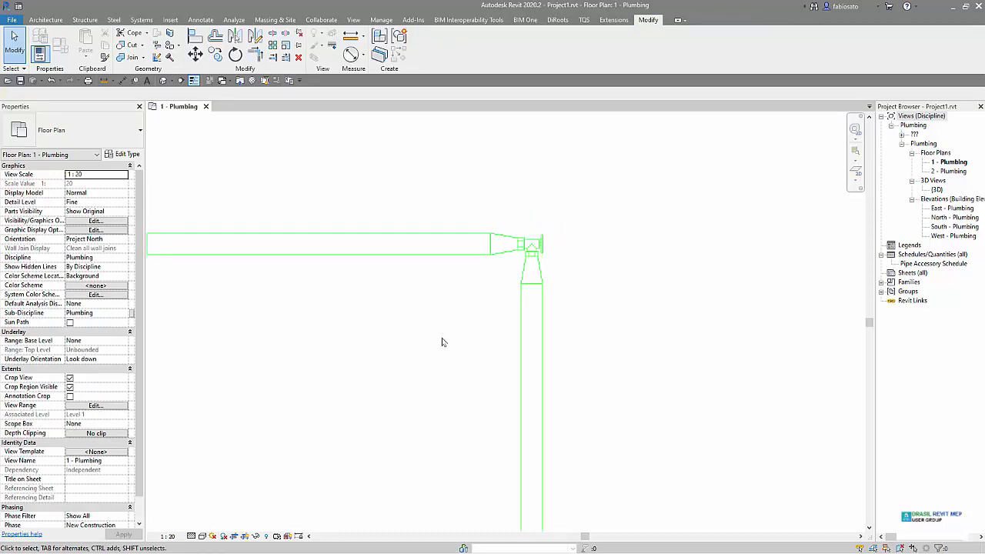
Open the Valve-Normal family of the reduced corner valve for editing
middle_click_drag(443, 342, 493, 255)
scroll(493, 255, "down", 1)
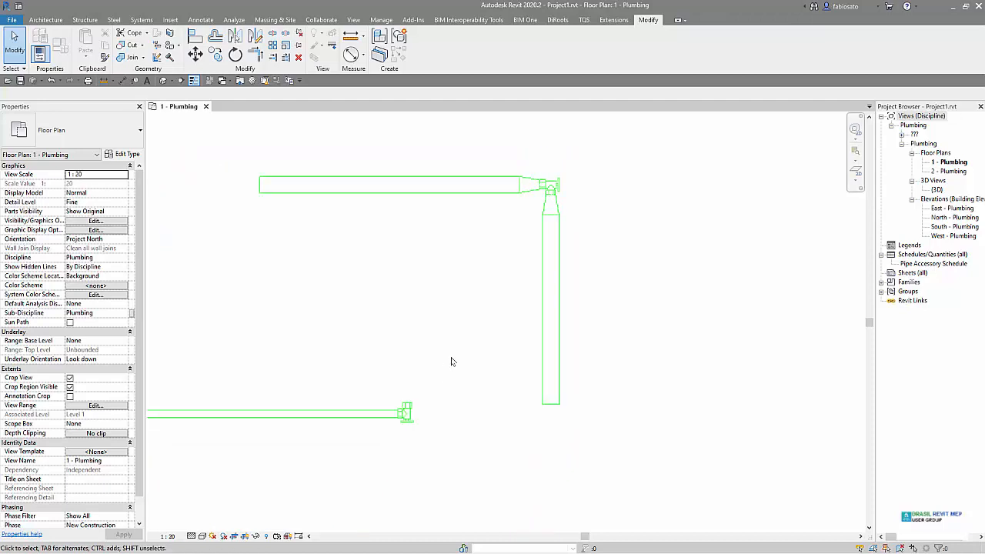
scroll(455, 355, "down", 2)
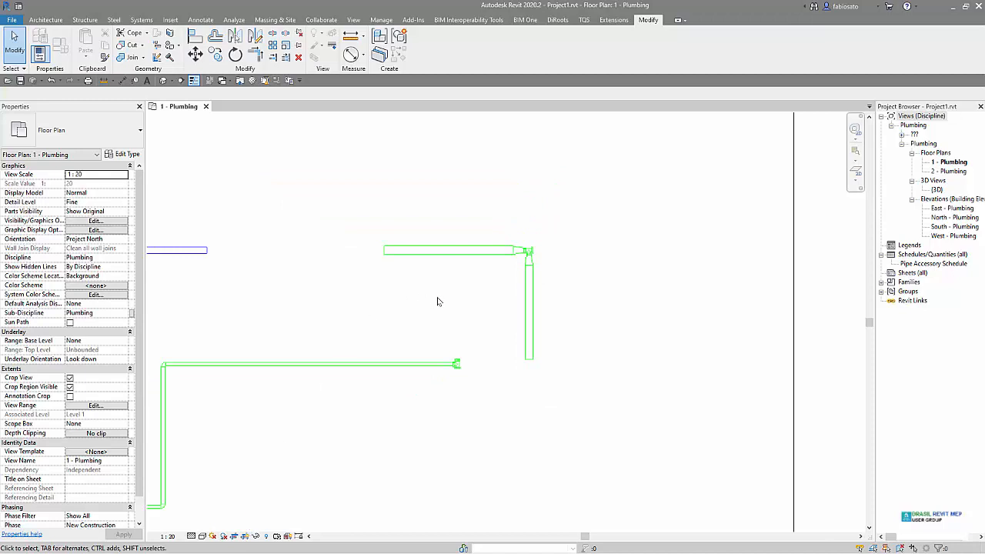
left_click(528, 251)
left_click(421, 52)
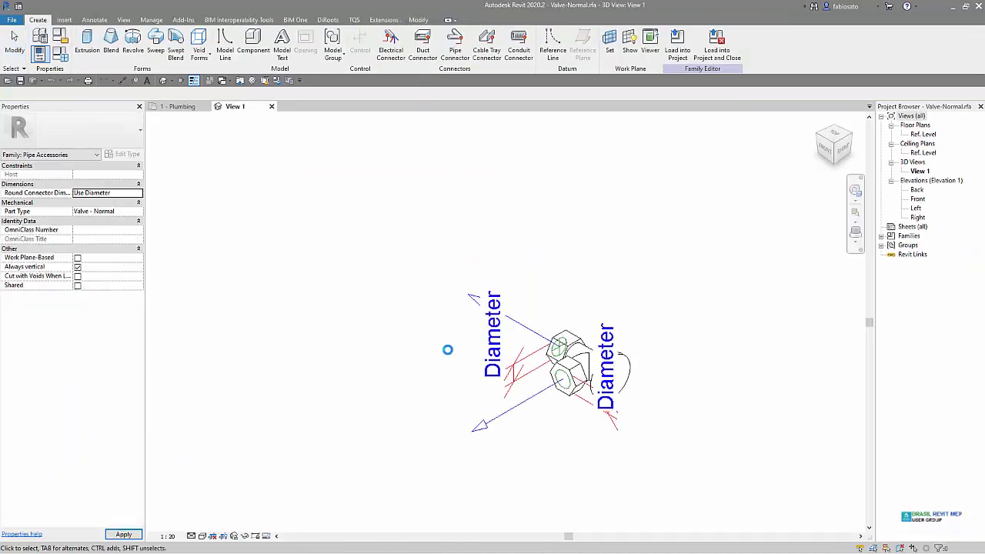
Examine the flow direction of both valve connectors and the loss method options of the inlet connector
scroll(623, 286, "up", 2)
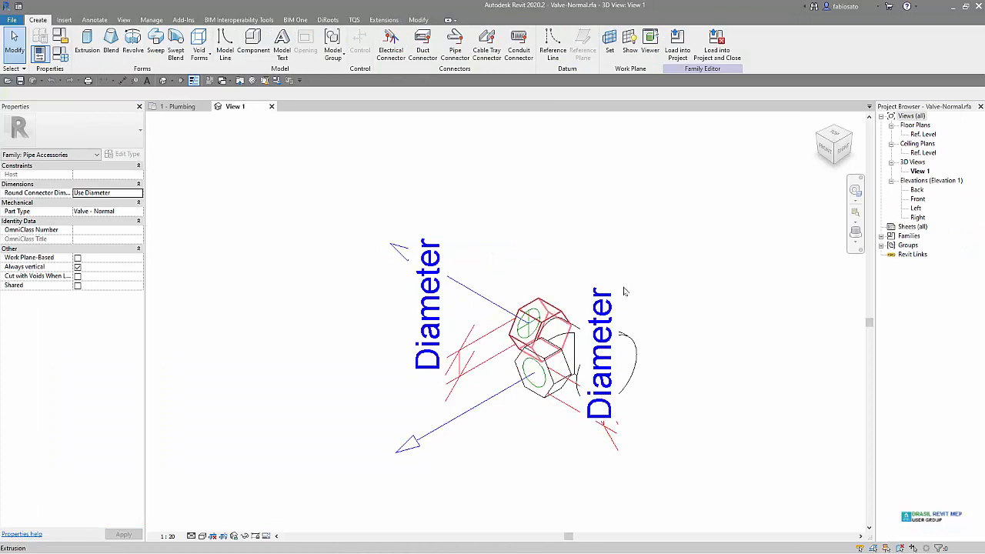
left_click(484, 423)
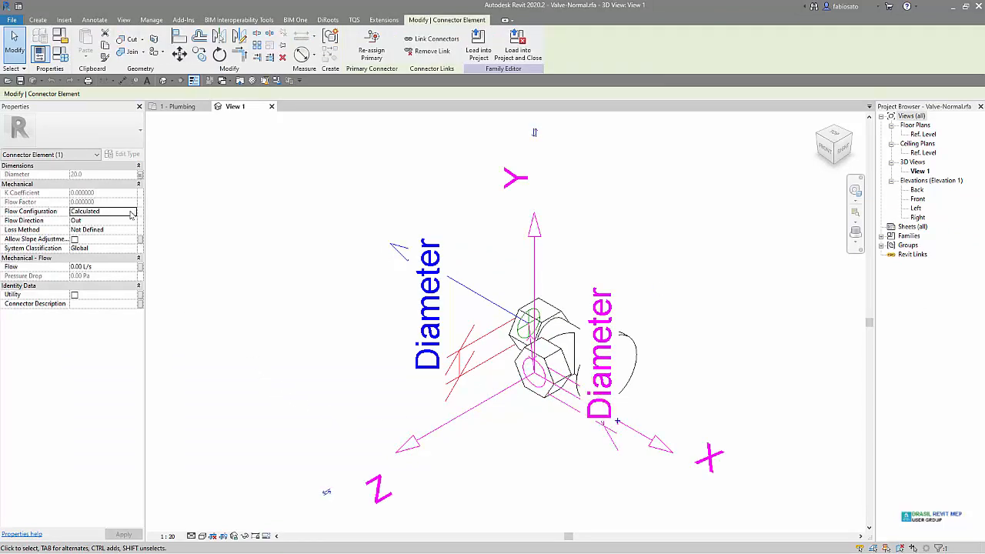
left_click(375, 301)
left_click(454, 354)
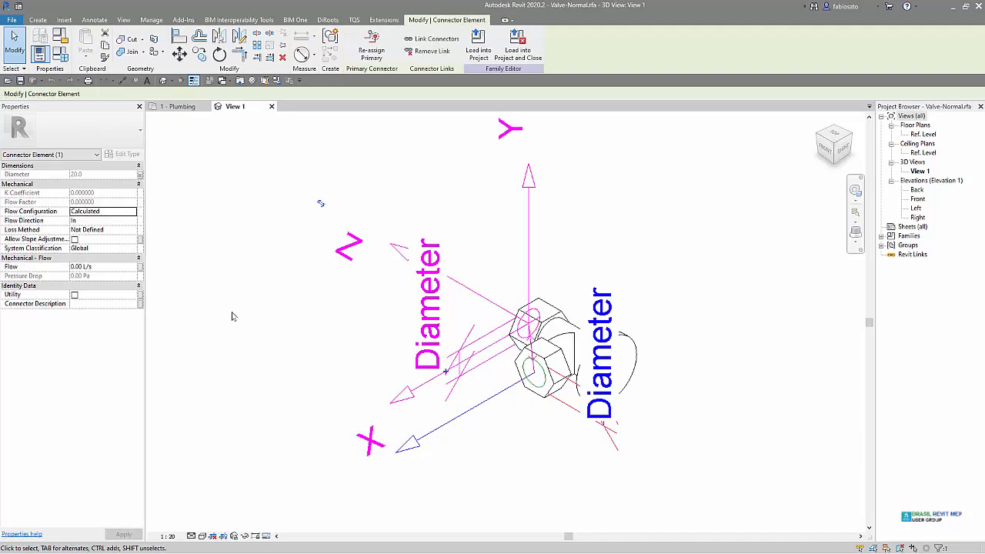
left_click(130, 231)
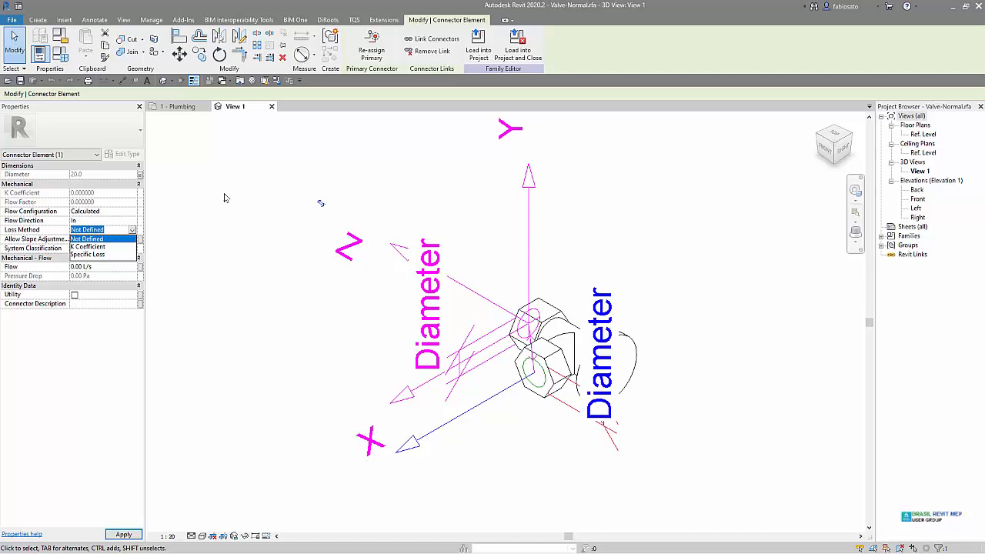
left_click(187, 219)
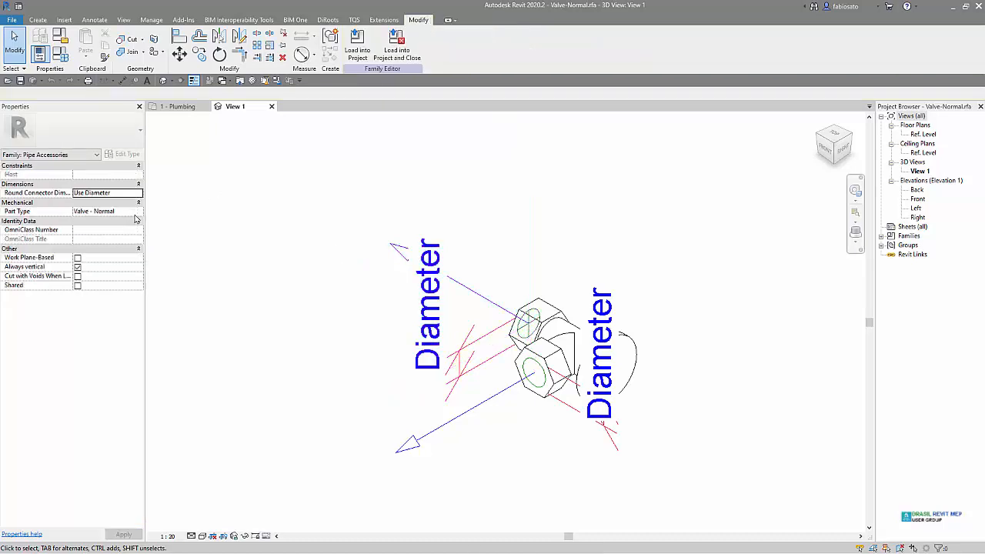
Set the inlet connector's flow configuration to System
left_click(352, 253)
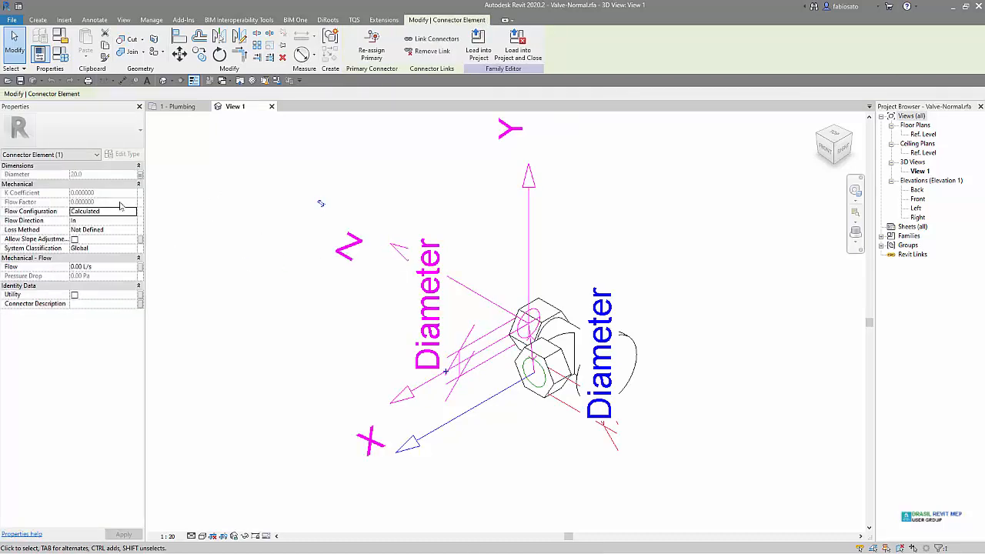
left_click(132, 212)
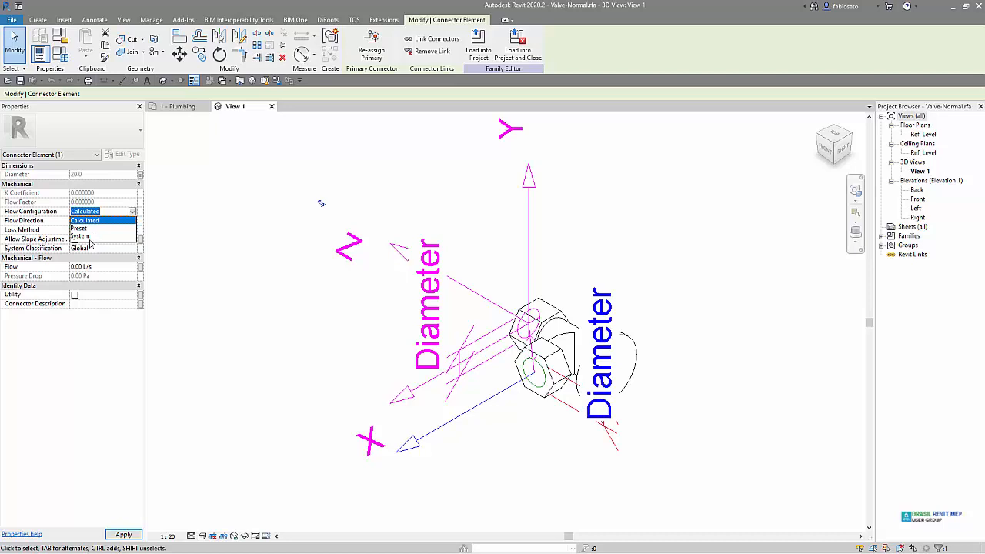
left_click(86, 236)
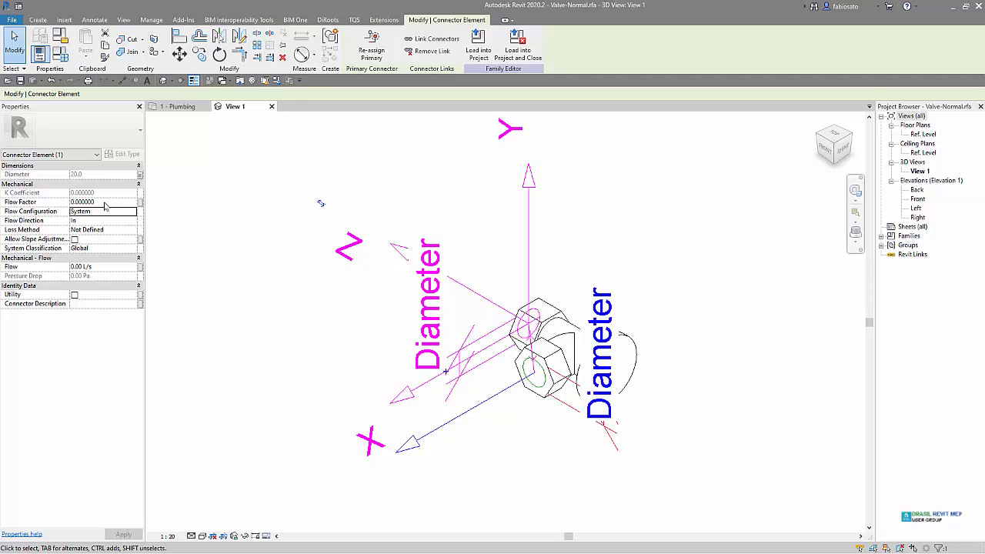
Set the inlet connector's system classification to Hydronic Supply and review its flow configuration options
left_click(134, 250)
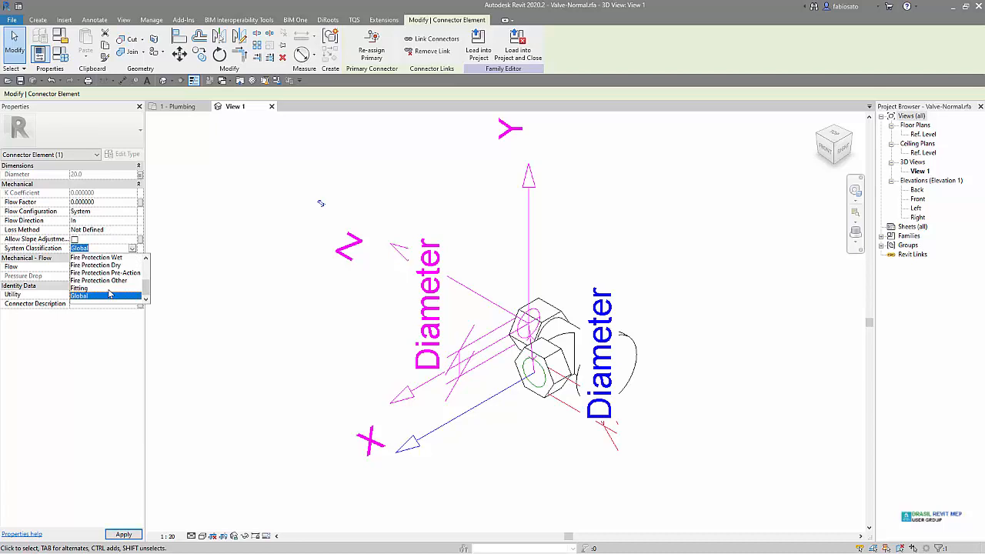
scroll(112, 281, "up", 2)
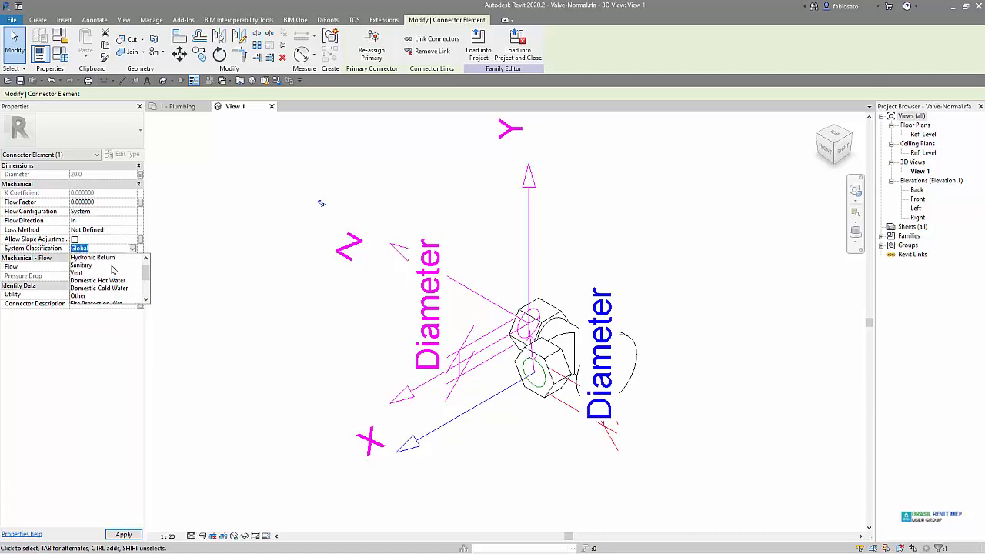
scroll(110, 271, "down", 2)
scroll(100, 273, "up", 3)
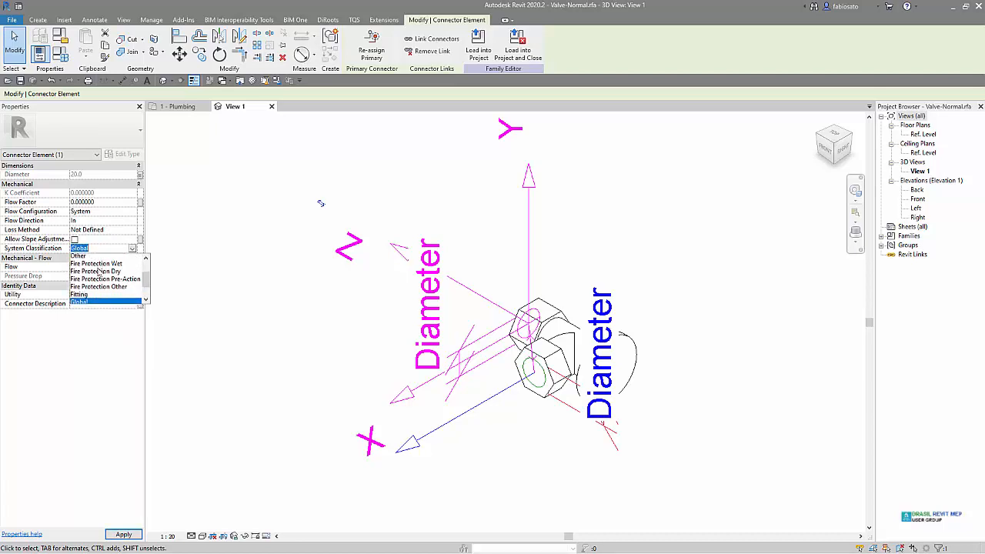
left_click(93, 258)
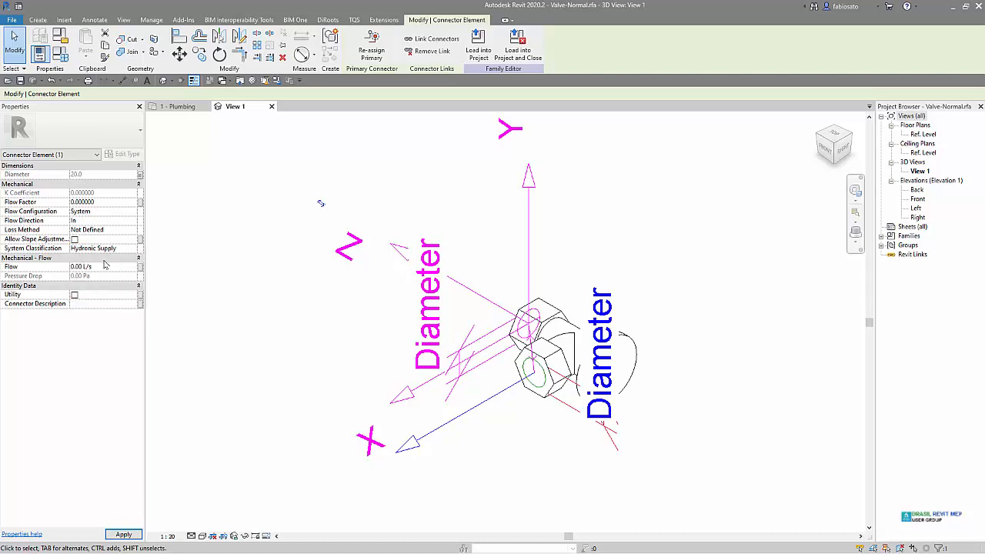
left_click(130, 213)
left_click(132, 212)
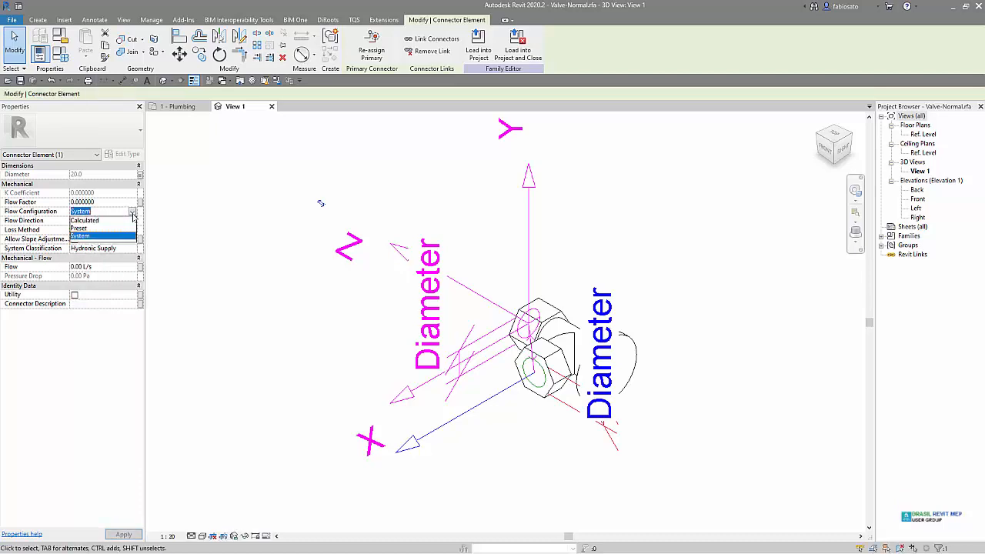
left_click(132, 212)
Set the inlet connector's system classification to Sanitary and its flow configuration to Fixture Units
left_click(133, 248)
left_click(133, 247)
scroll(102, 277, "down", 2)
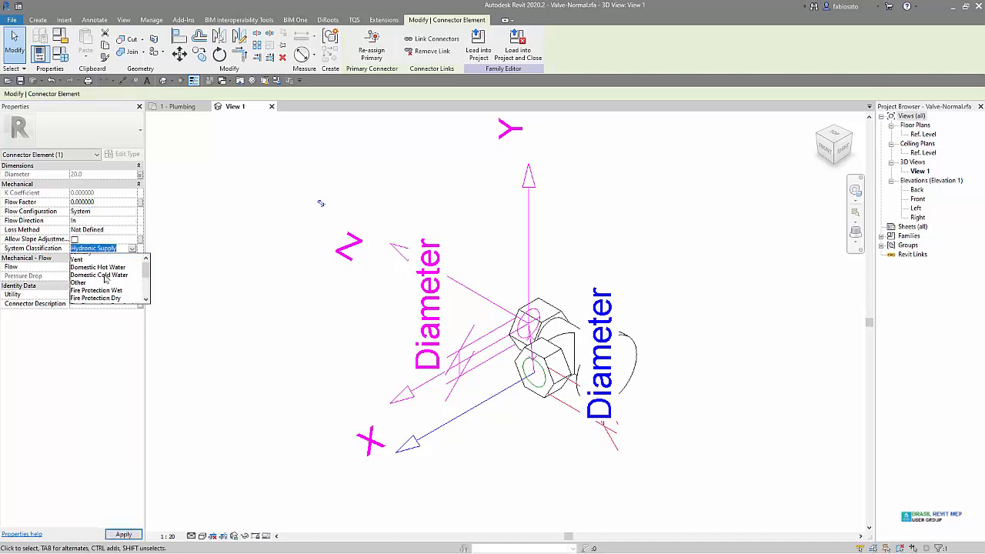
scroll(102, 277, "up", 2)
left_click(101, 274)
left_click(128, 213)
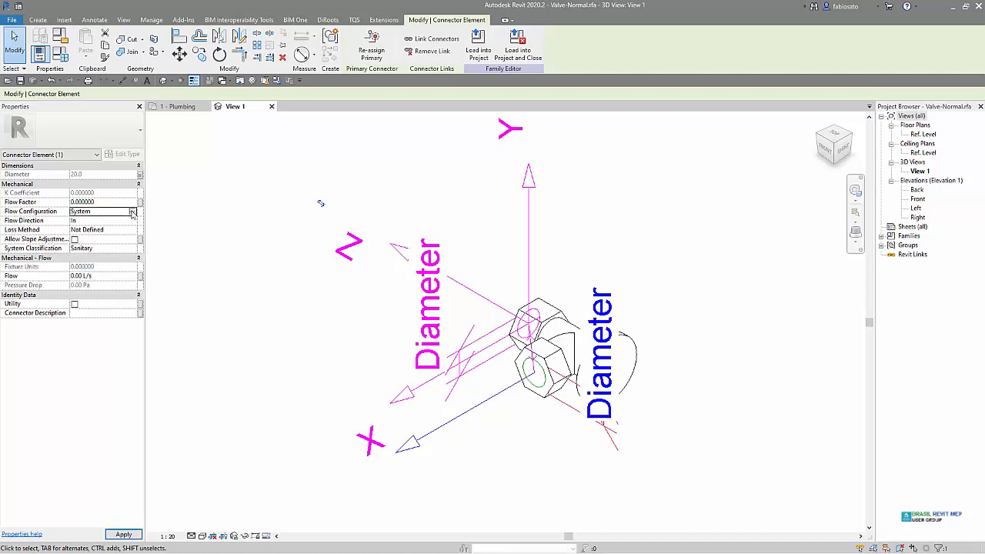
left_click(133, 212)
left_click(106, 244)
Restore the inlet connector's flow configuration to System and its system classification to Global
left_click(132, 211)
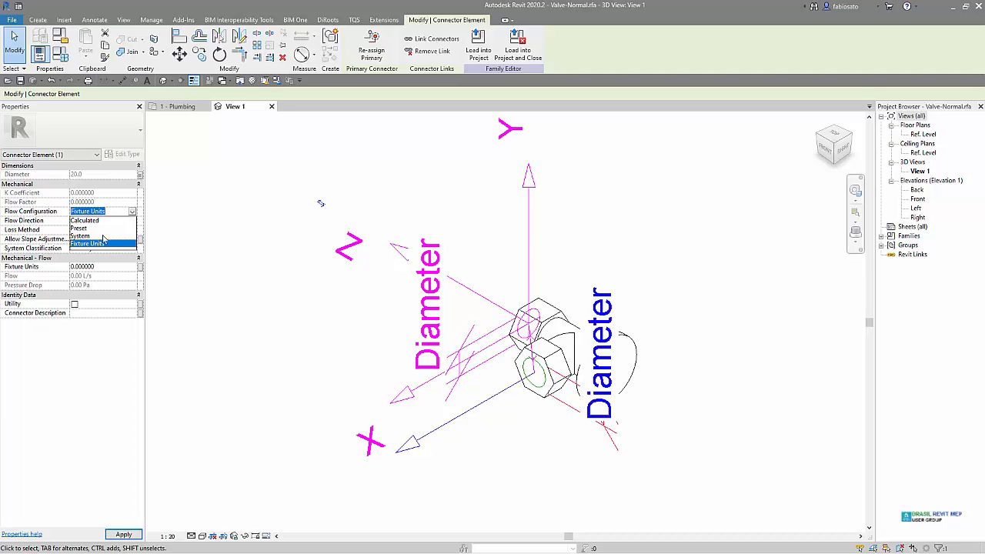
left_click(105, 236)
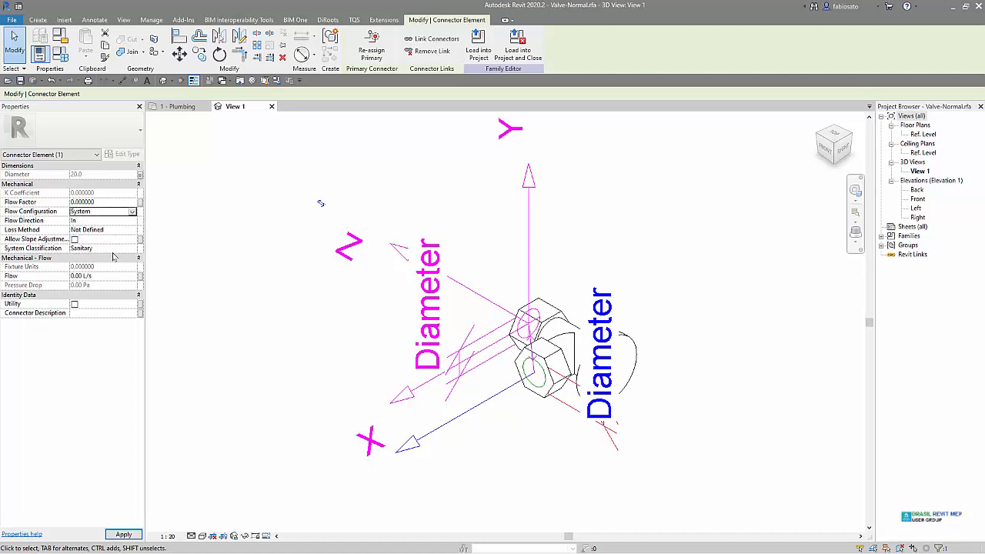
left_click(131, 249)
left_click(131, 248)
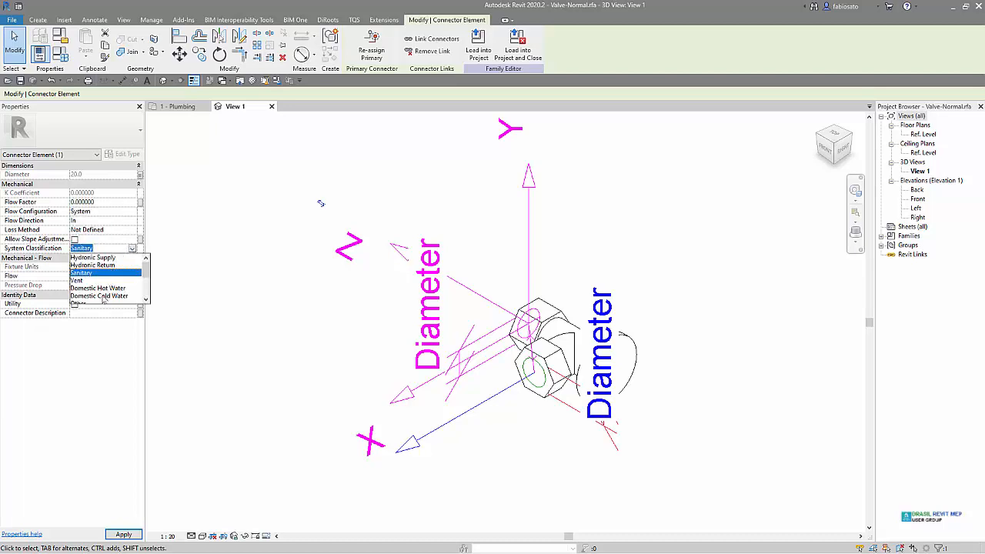
scroll(104, 298, "down", 3)
left_click(91, 296)
left_click(253, 283)
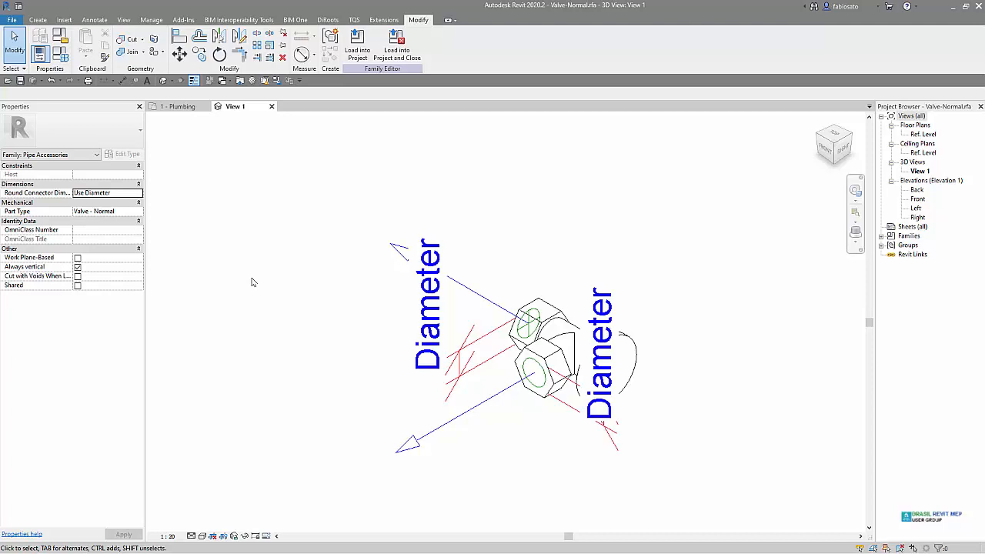
Return to the plumbing floor plan and place a 50 mm Valve-Normal accessory above the horizontal 50 mm pipe
left_click(182, 109)
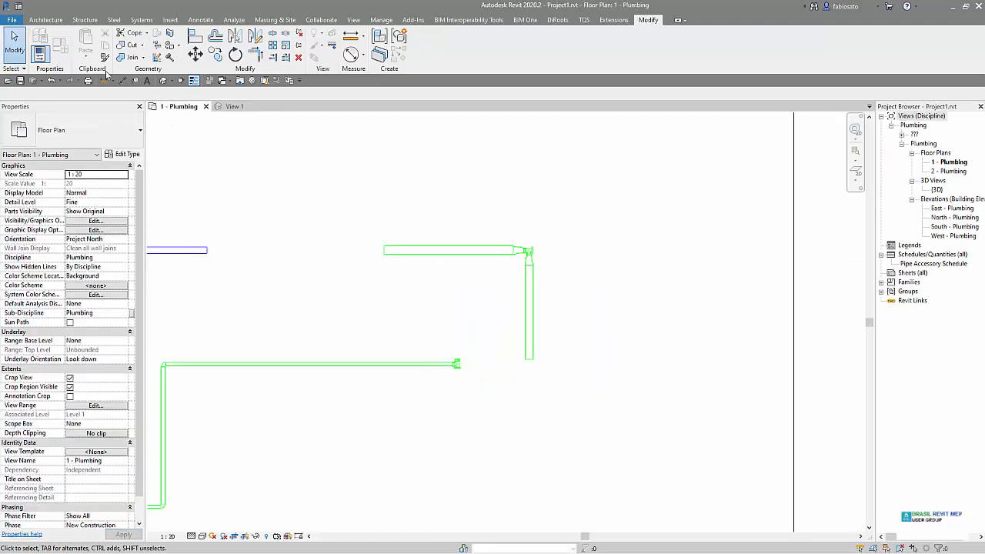
key("p")
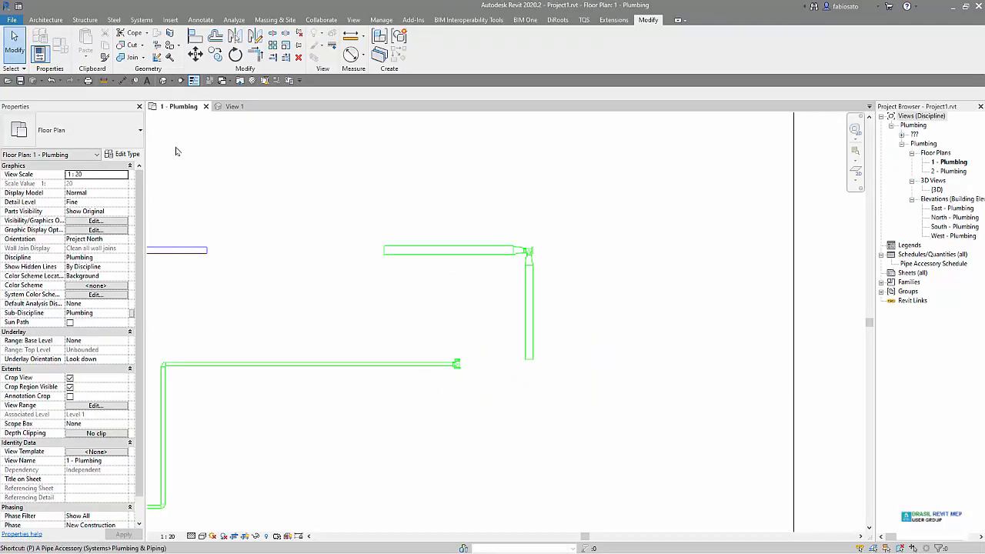
key("a")
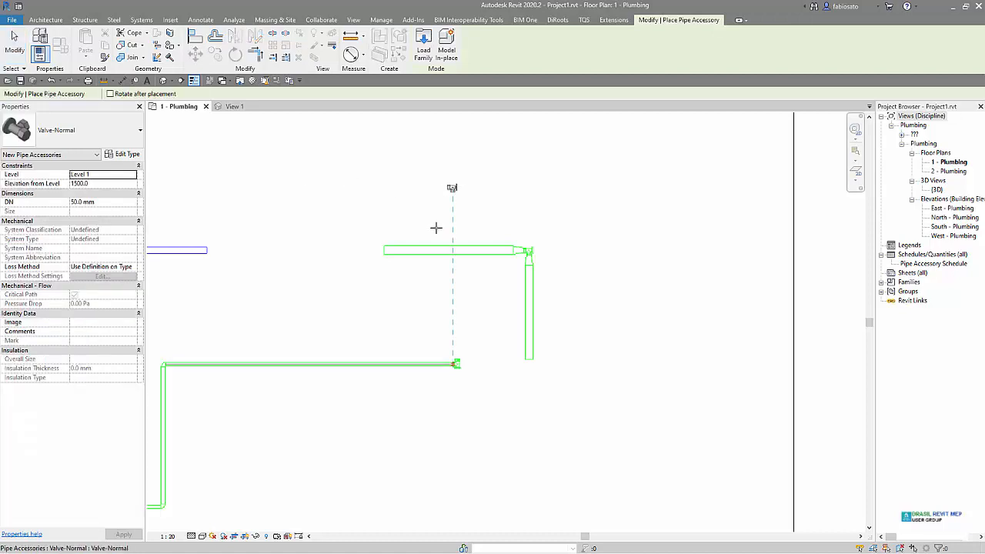
key("Escape")
left_click(453, 189)
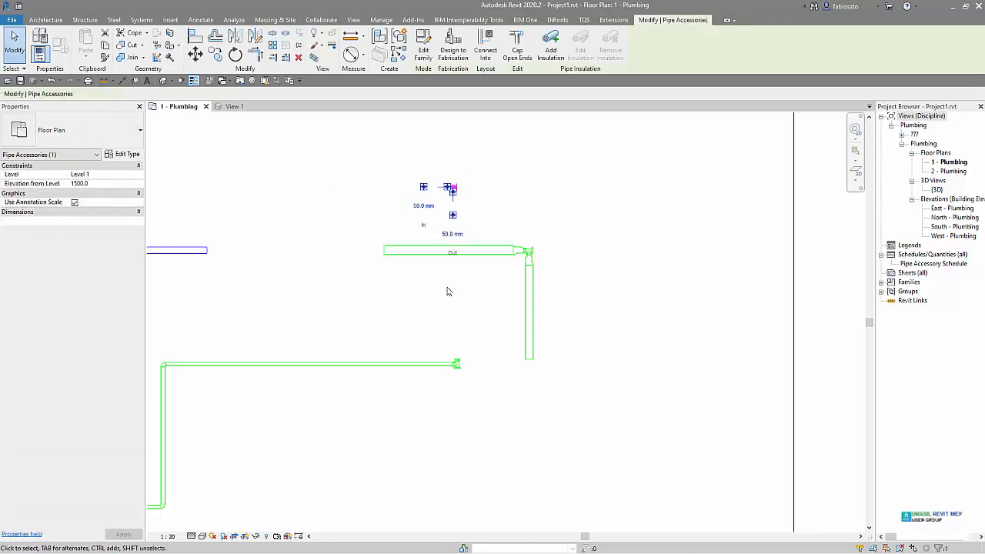
key("Escape")
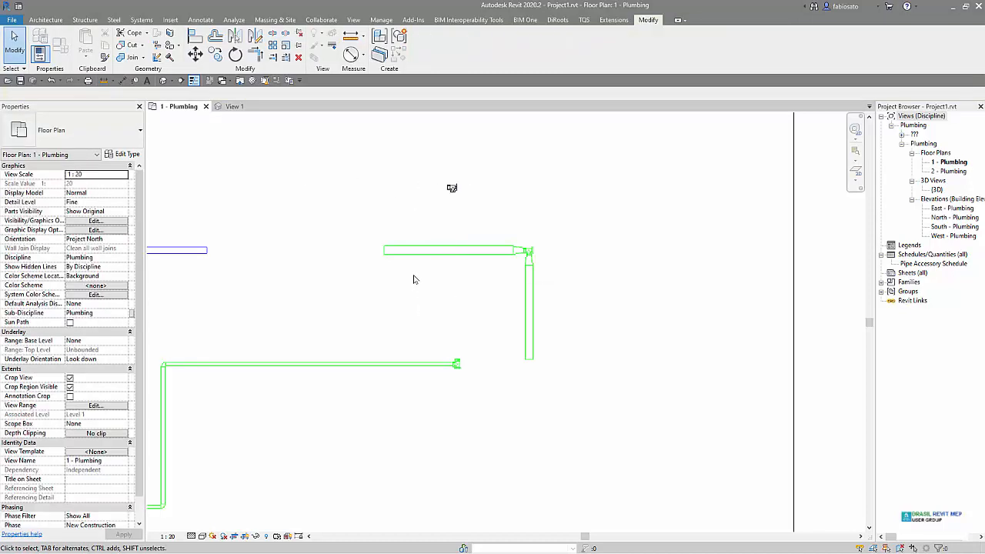
Draw a 50 mm Hydronic Return pipe about 940 mm long straight down in plan from the new valve's outlet
key("p")
key("i")
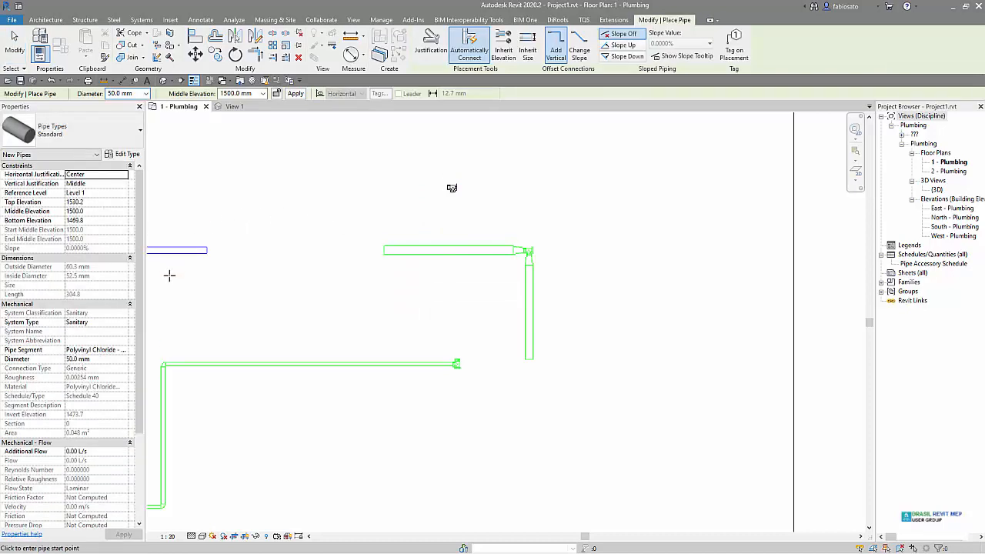
left_click(123, 323)
left_click(123, 322)
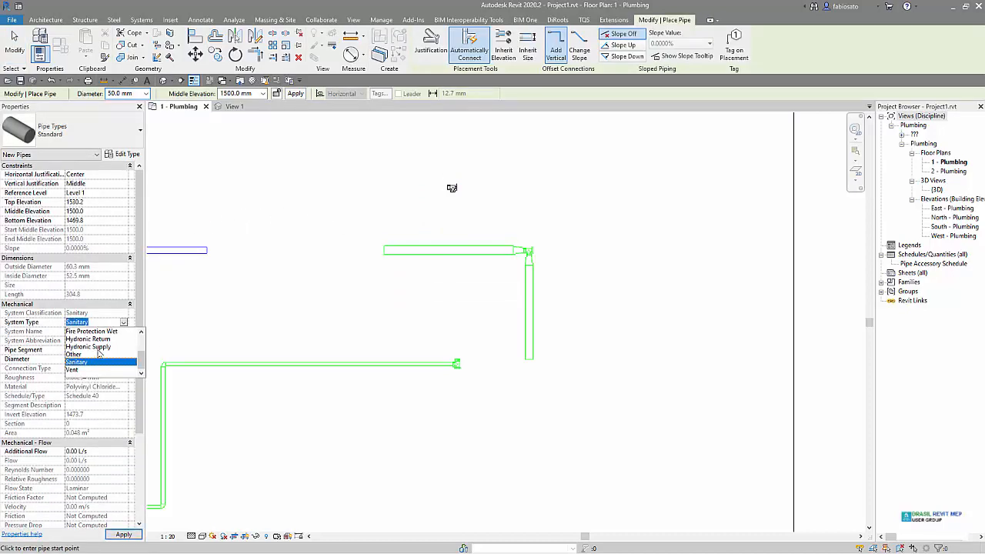
left_click(103, 340)
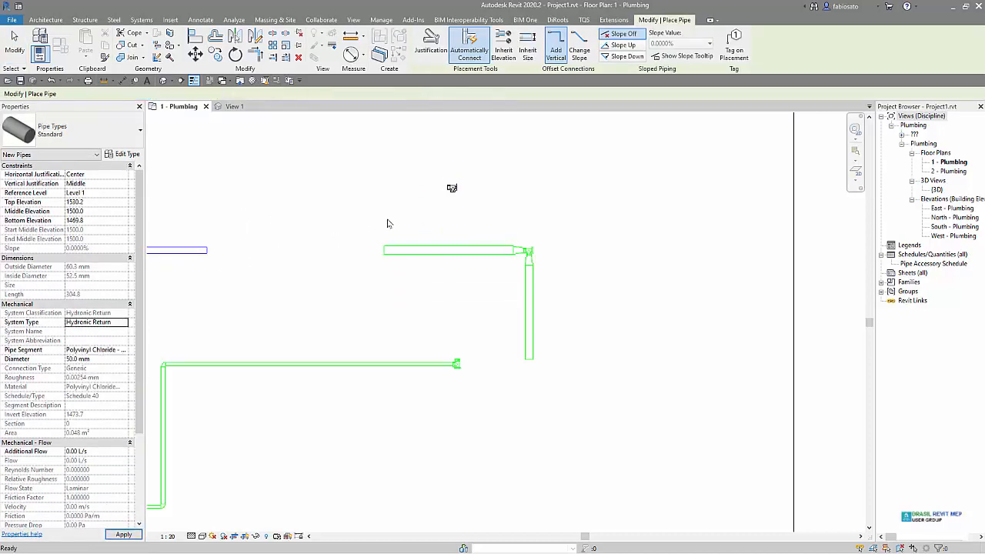
left_click(483, 176)
left_click(483, 373)
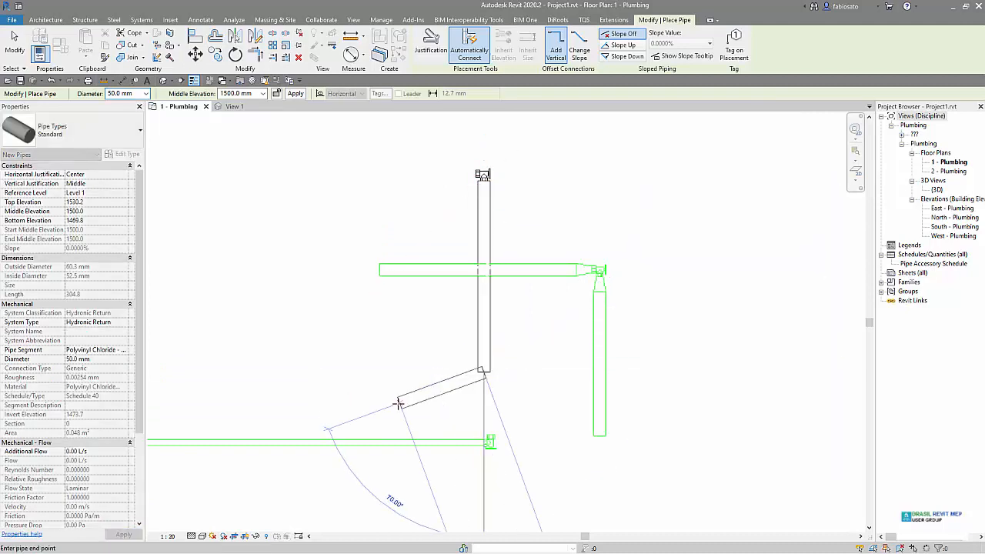
key("Escape")
key("Escape")
Change the new vertical pipe's system type to Domestic Hot Water and check the connected valve's system properties
left_click(484, 235)
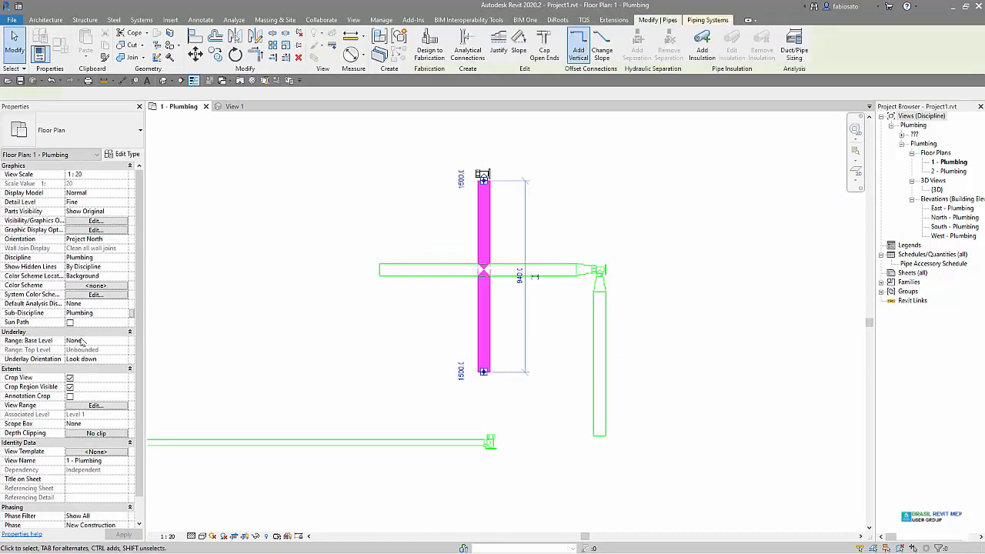
left_click(115, 322)
left_click(124, 322)
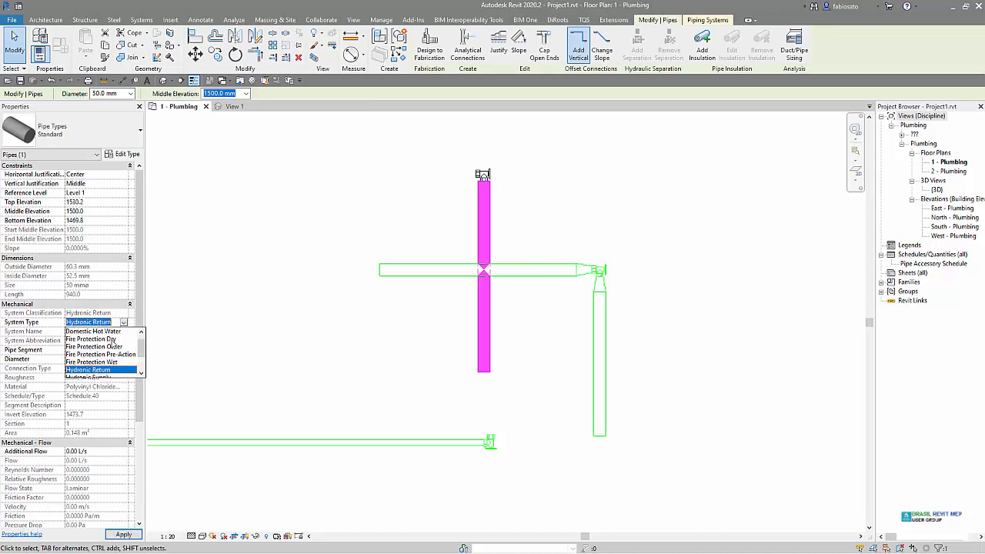
left_click(112, 339)
left_click(245, 365)
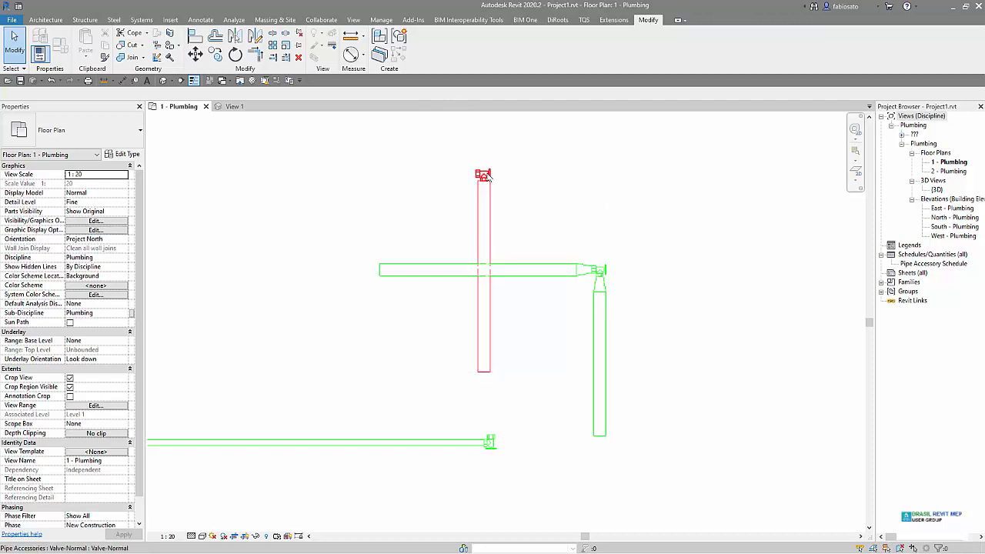
left_click(484, 175)
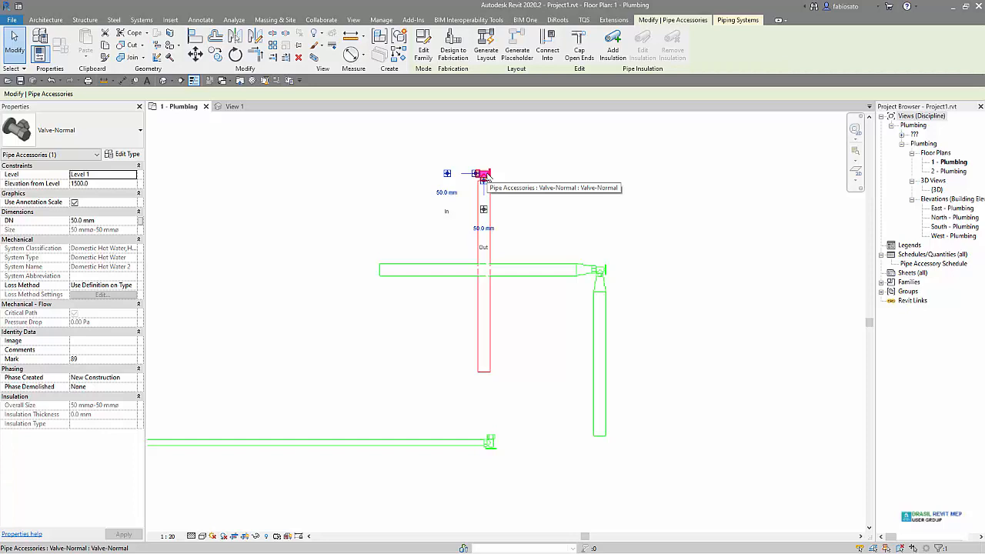
Move the vertical pipe with its attached valve horizontally to the left, clear of the horizontal green pipe
left_click(440, 304)
left_click_drag(479, 328, 393, 337)
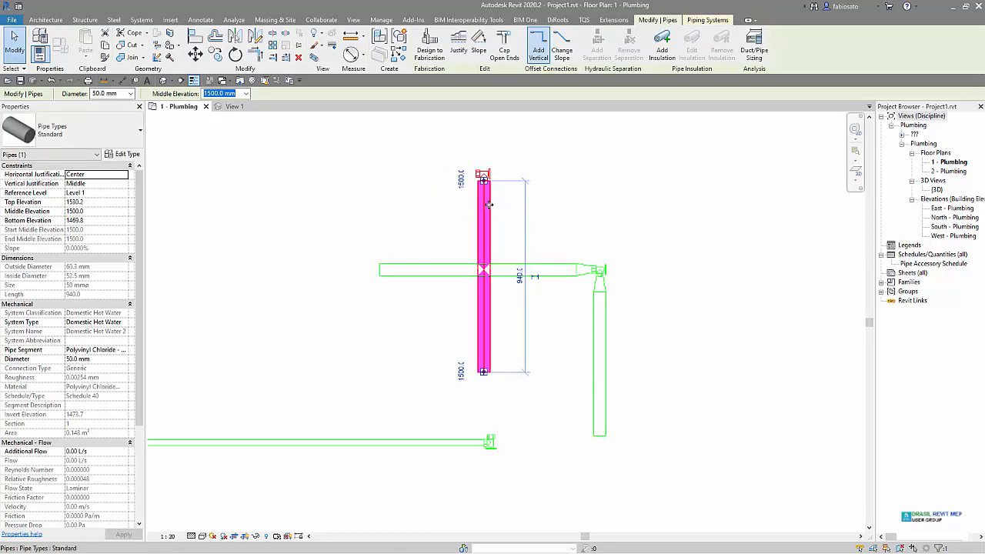
left_click_drag(496, 202, 309, 265)
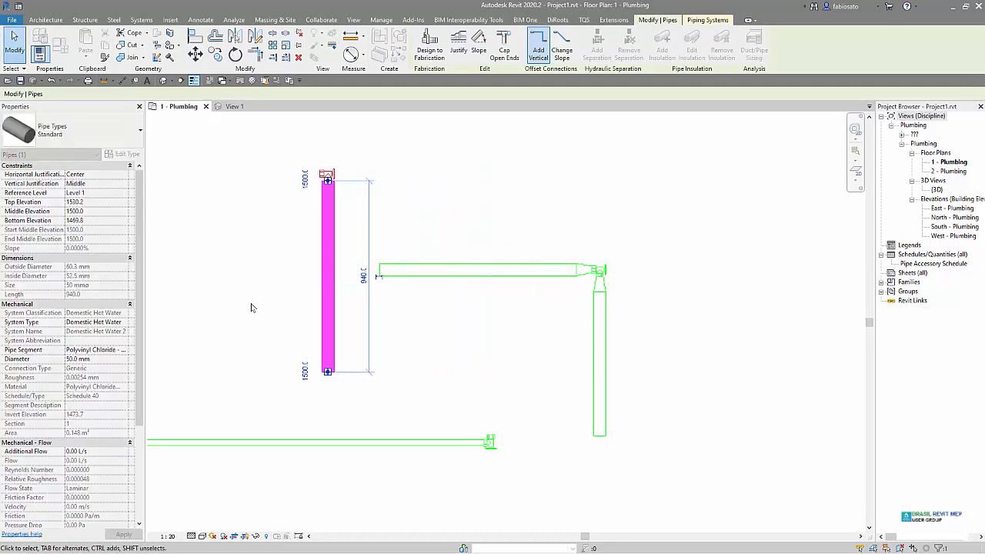
Set the moved vertical pipe's system type to Vent
left_click(123, 322)
scroll(121, 351, "down", 1)
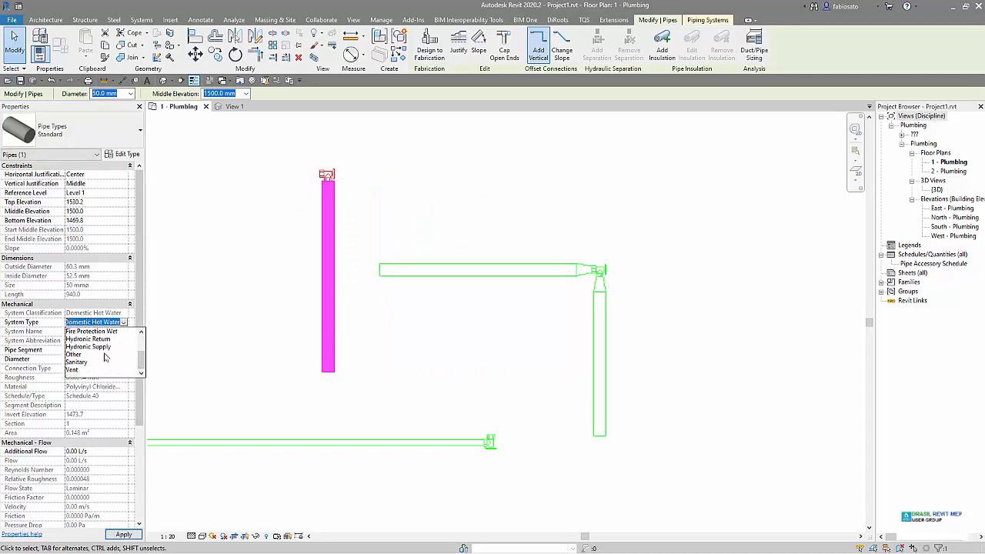
left_click(87, 372)
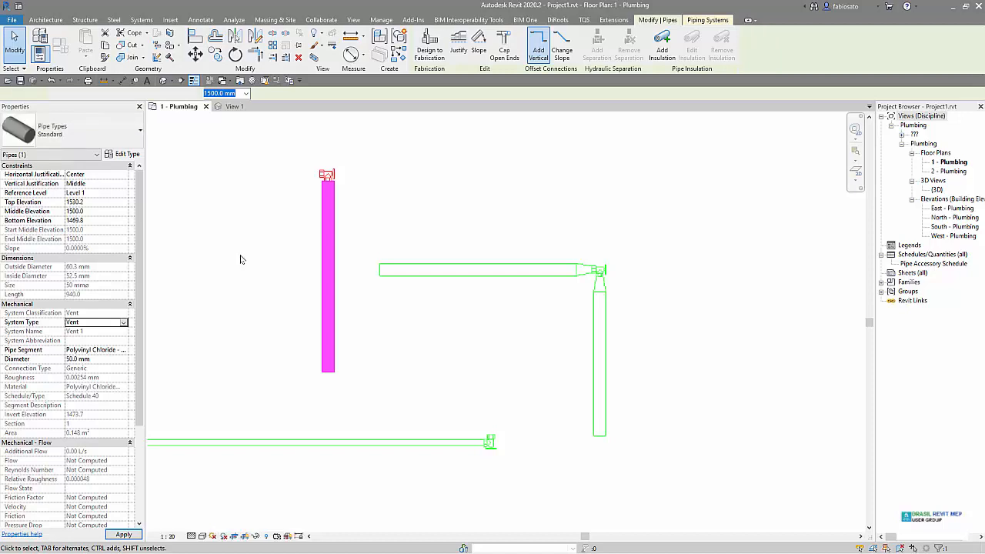
left_click(297, 315)
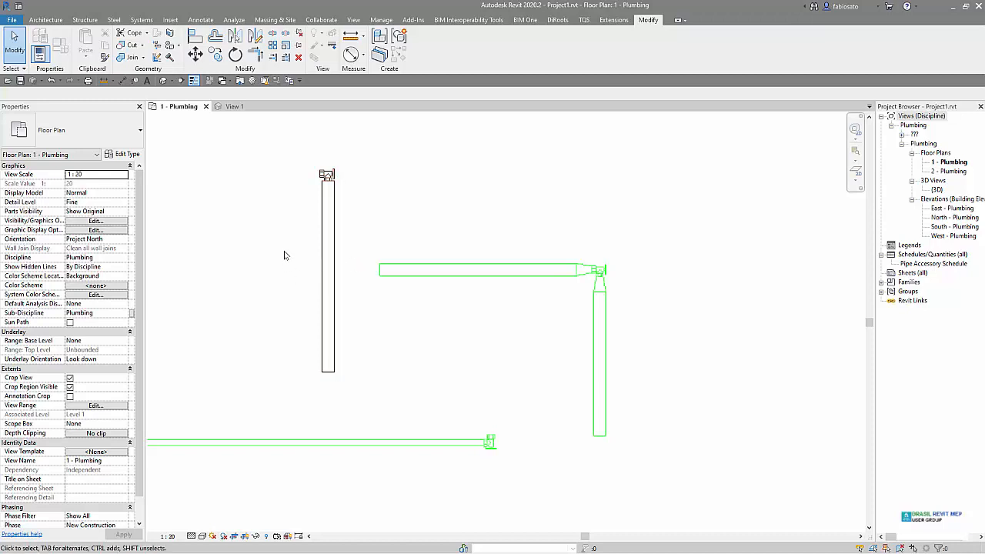
Split the vertical Vent pipe near the middle of its length
left_click(320, 263)
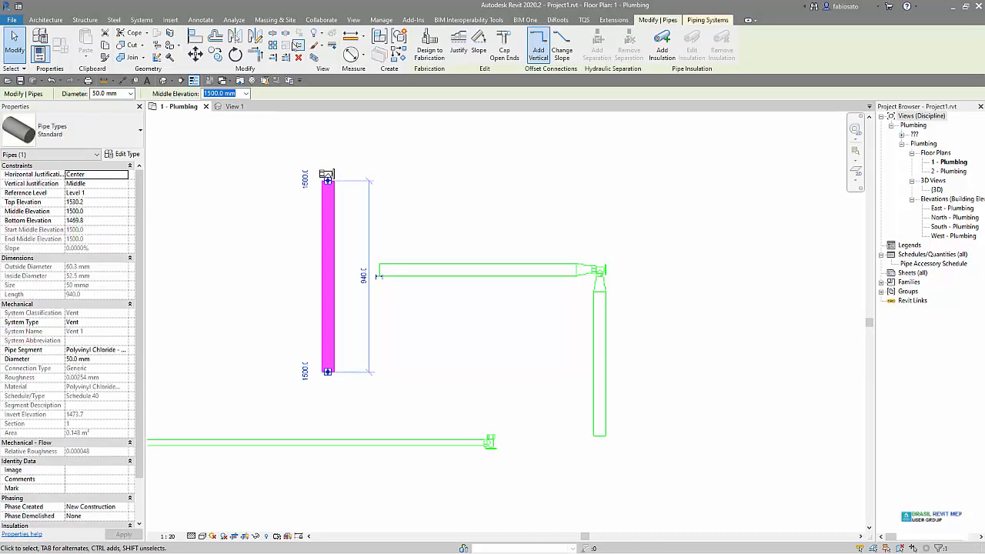
key("s")
key("l")
left_click(328, 268)
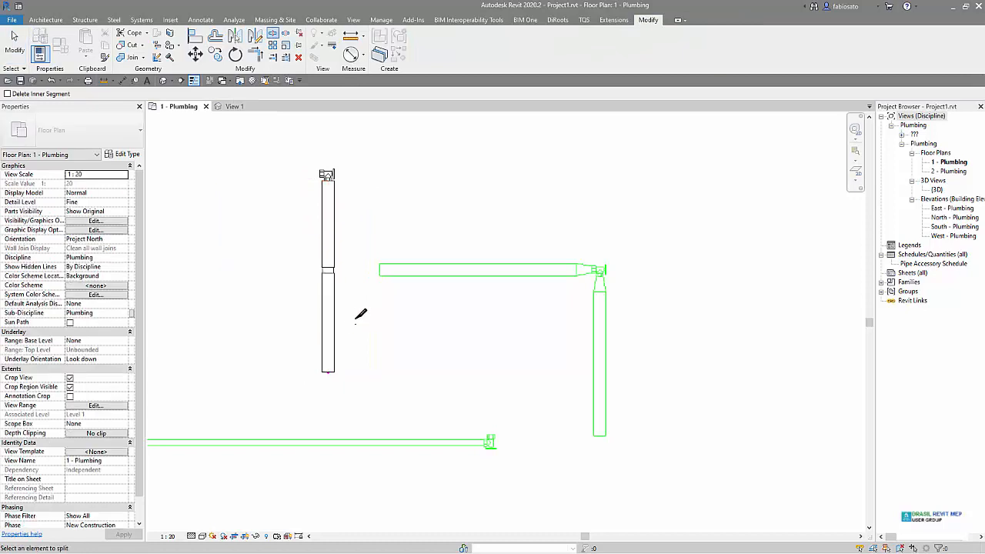
key("Escape")
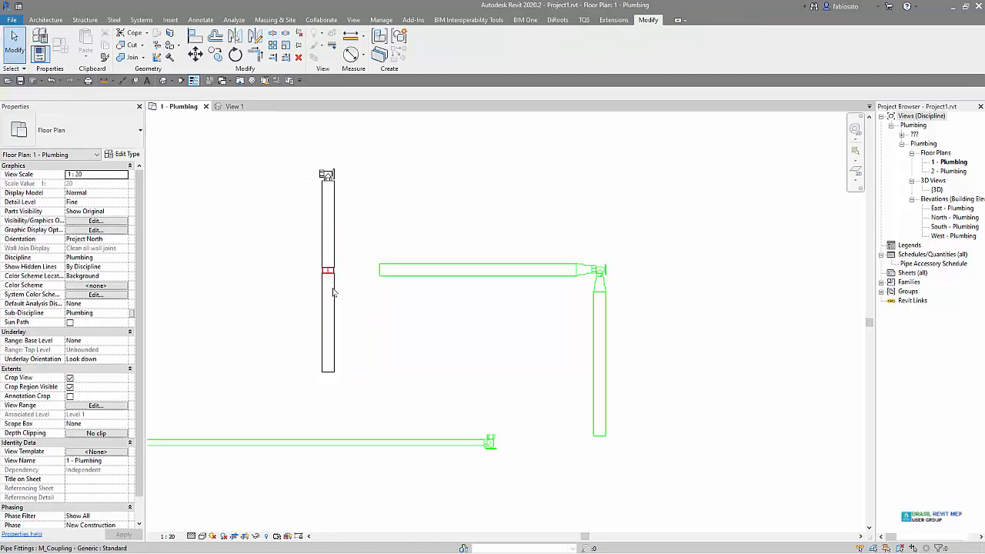
Pull the lower pipe segment's upper end down away from the coupling and delete the leftover coupling
left_click(329, 272)
key("Escape")
left_click(331, 279)
left_click_drag(328, 275, 328, 294)
key("Escape")
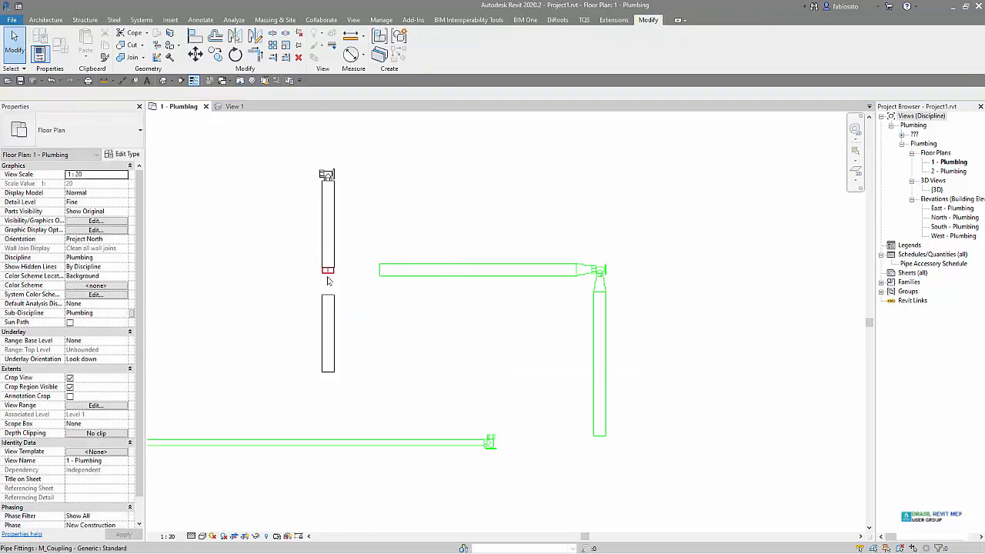
left_click(328, 270)
key("Escape")
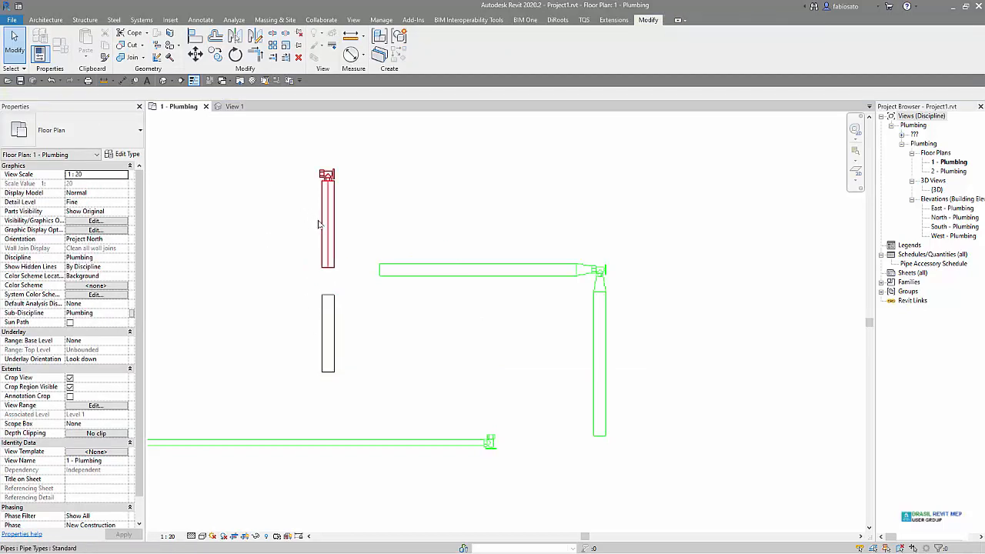
Select the Vent piping system shared by both disconnected pipe segments and divide it into individual systems
key("Tab")
left_click(318, 224)
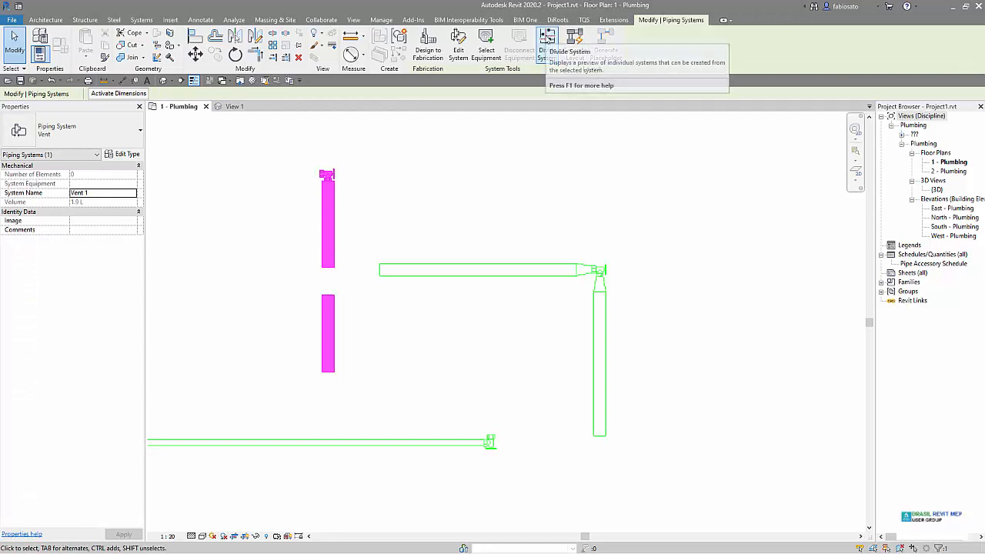
left_click(548, 37)
left_click(509, 287)
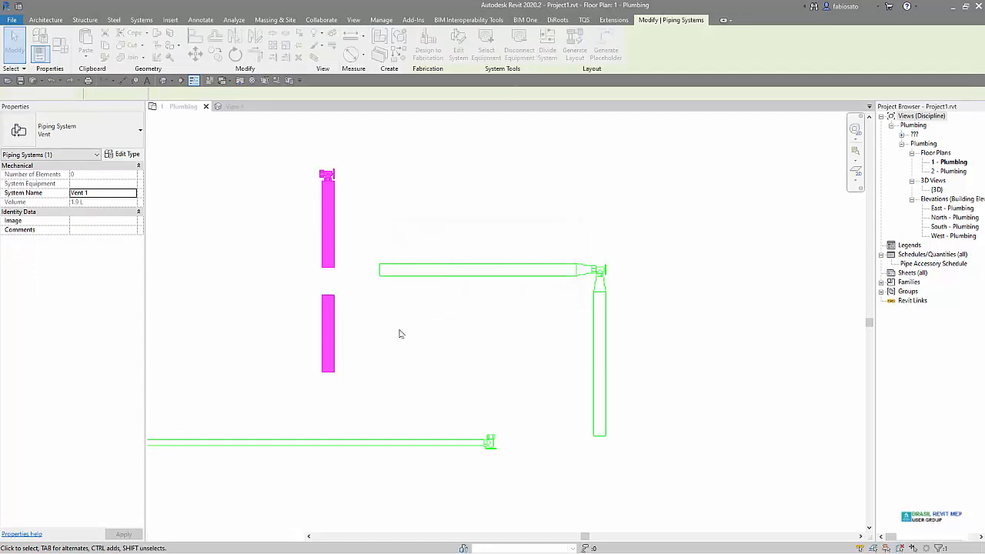
Try to change the lower segment's piping system name to Domestic Cold Water 1
key("Tab")
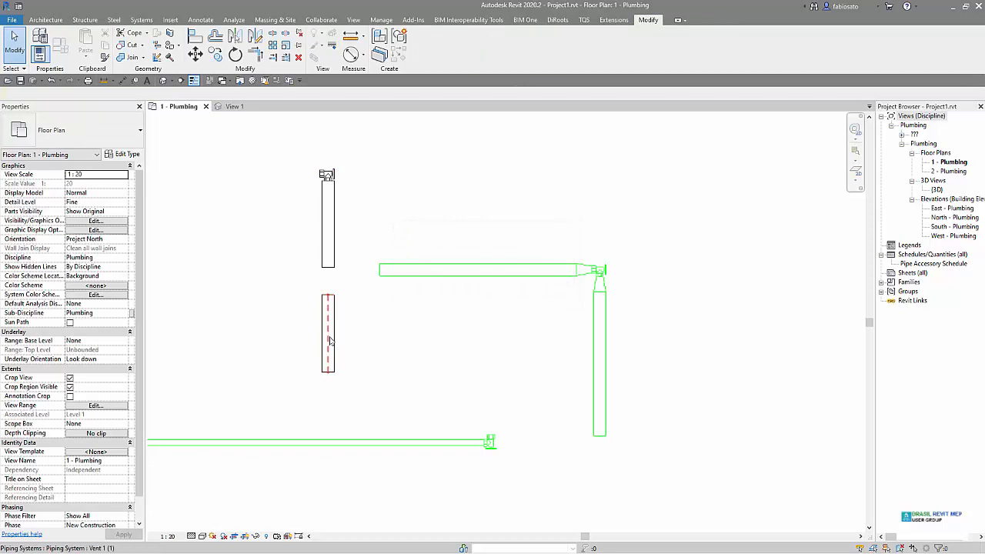
left_click(338, 268)
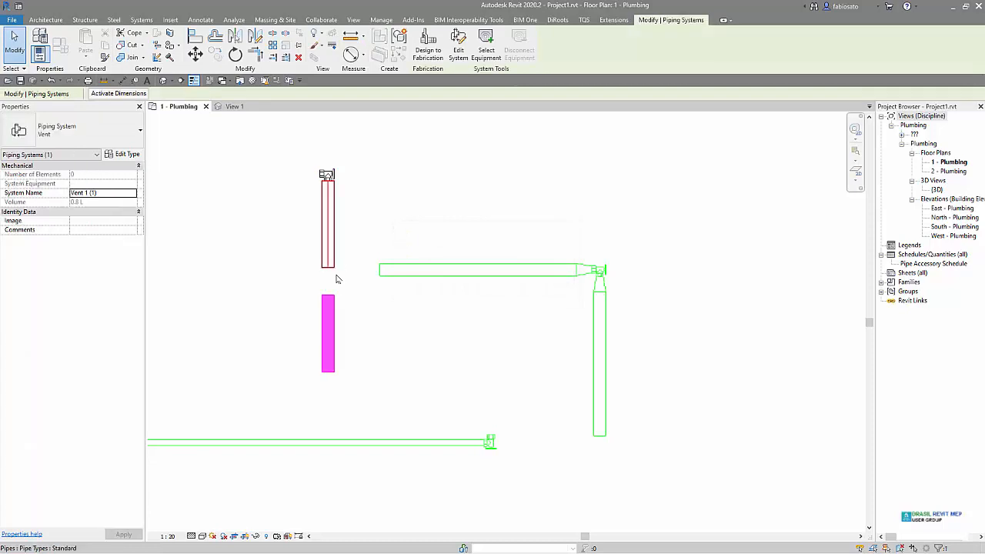
left_click(132, 194)
left_click(123, 229)
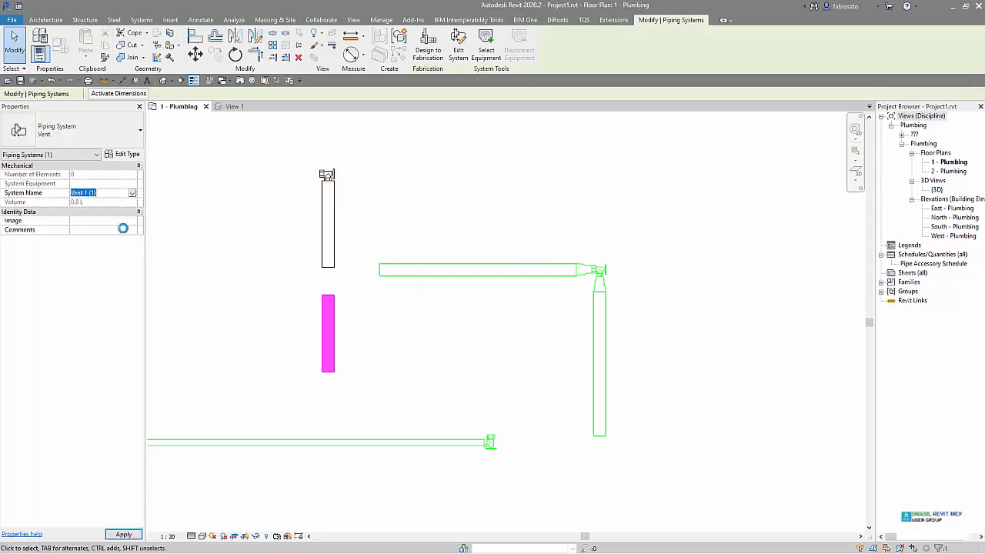
left_click(553, 289)
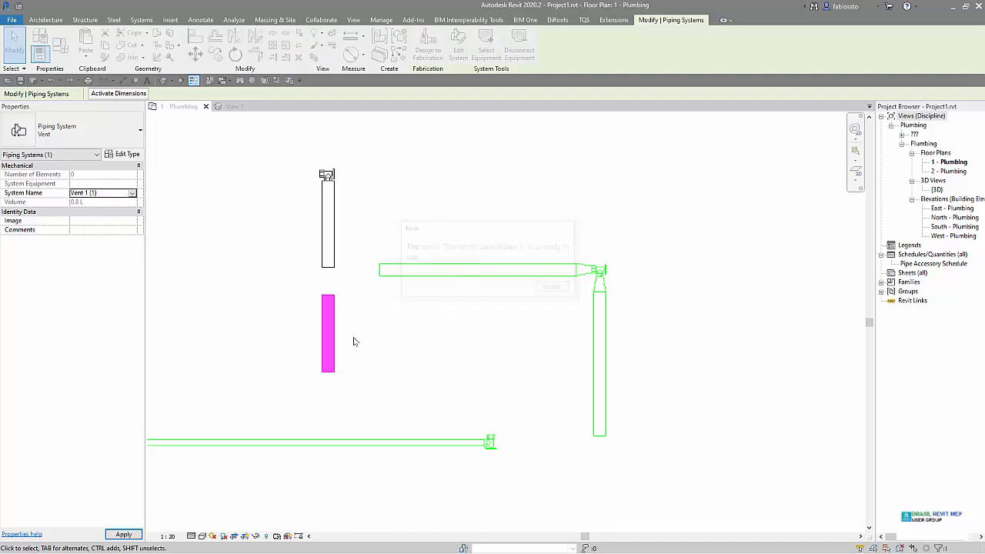
Give the lower pipe segment a system type different from the Vent type of the upper segment
left_click(298, 307)
left_click(328, 314)
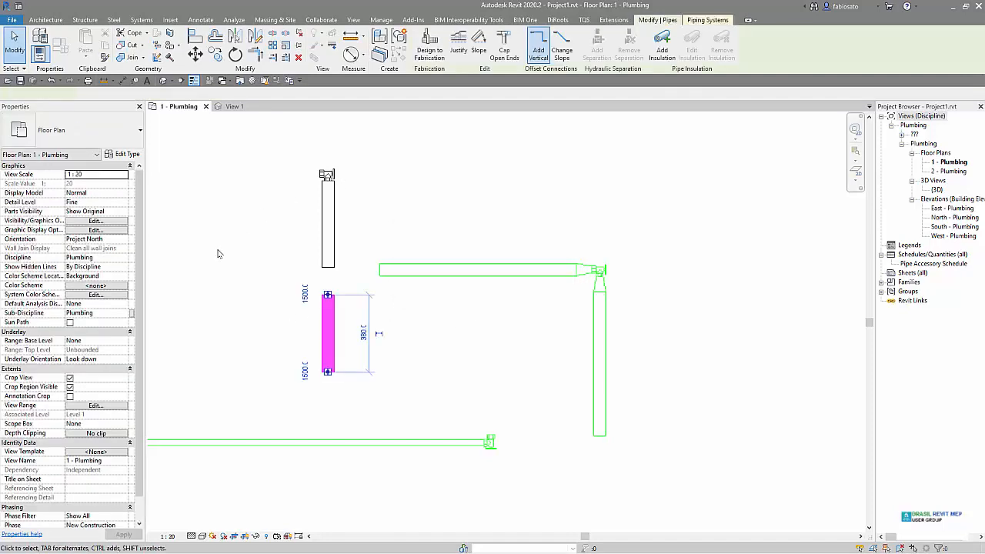
left_click(123, 321)
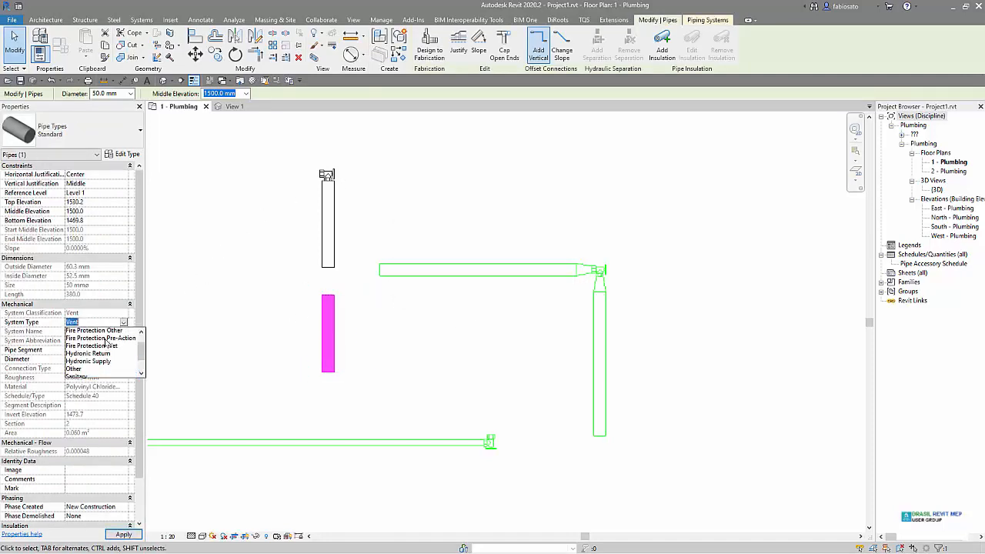
left_click(106, 341)
left_click(214, 365)
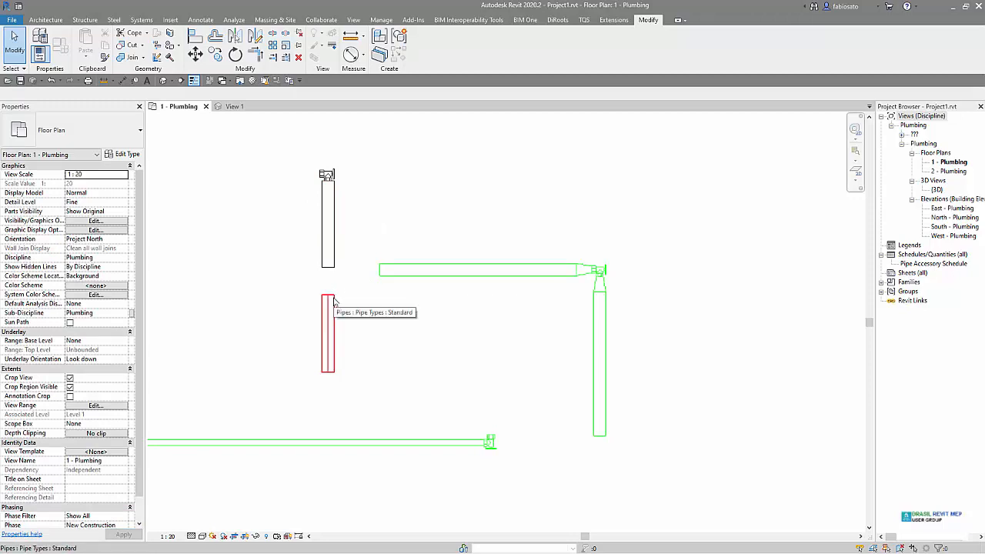
Switch to the Valve-Normal family's 3D view and close the family
scroll(384, 312, "down", 5)
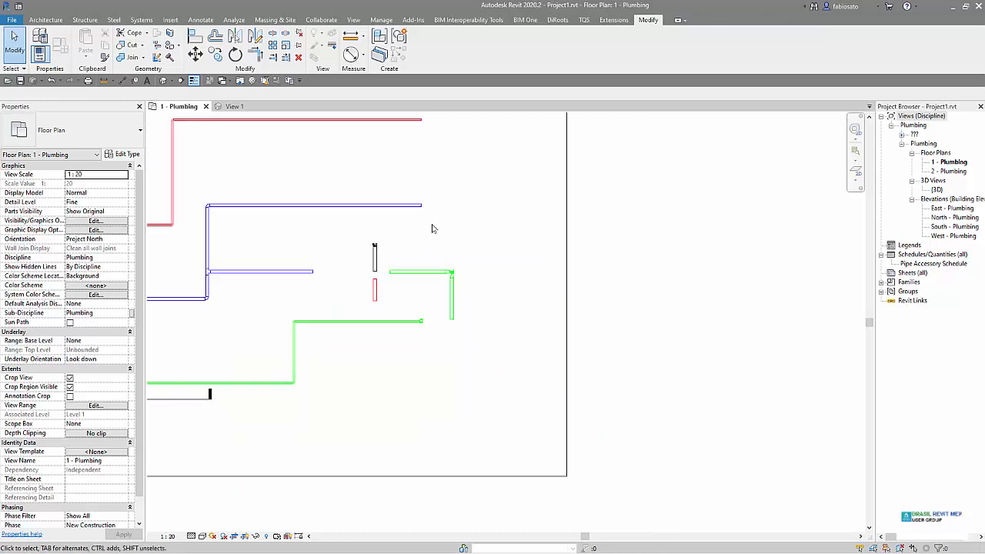
middle_click_drag(455, 253, 741, 292)
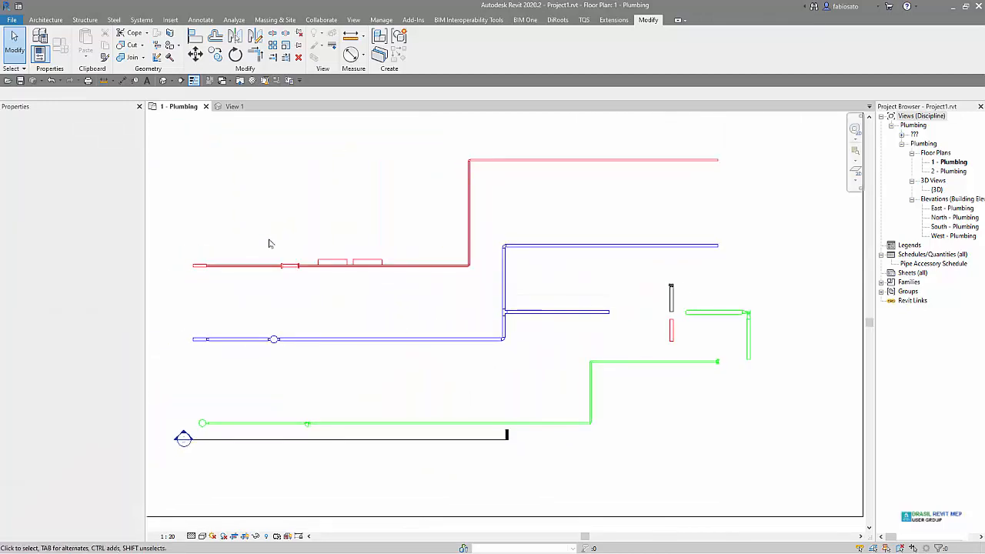
left_click(241, 110)
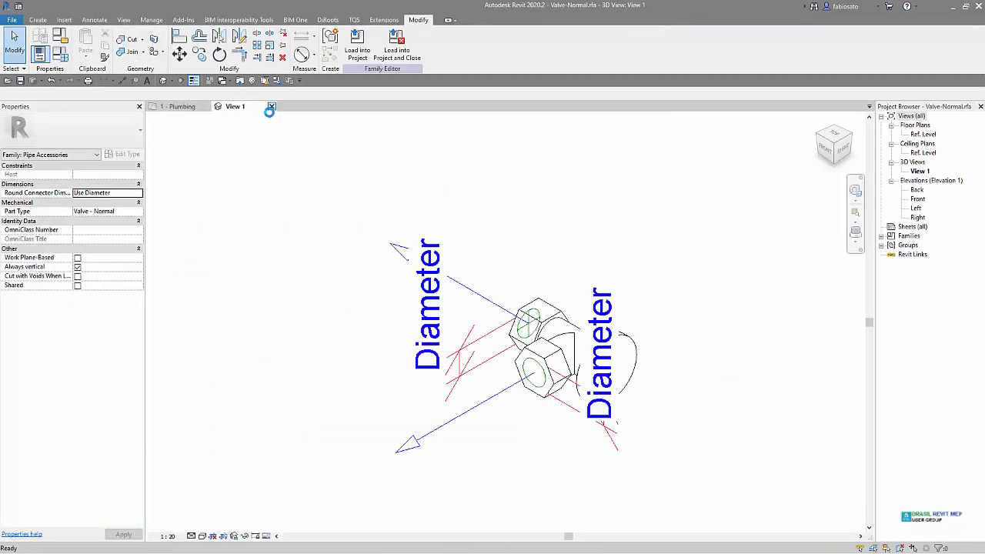
left_click(271, 106)
left_click(511, 287)
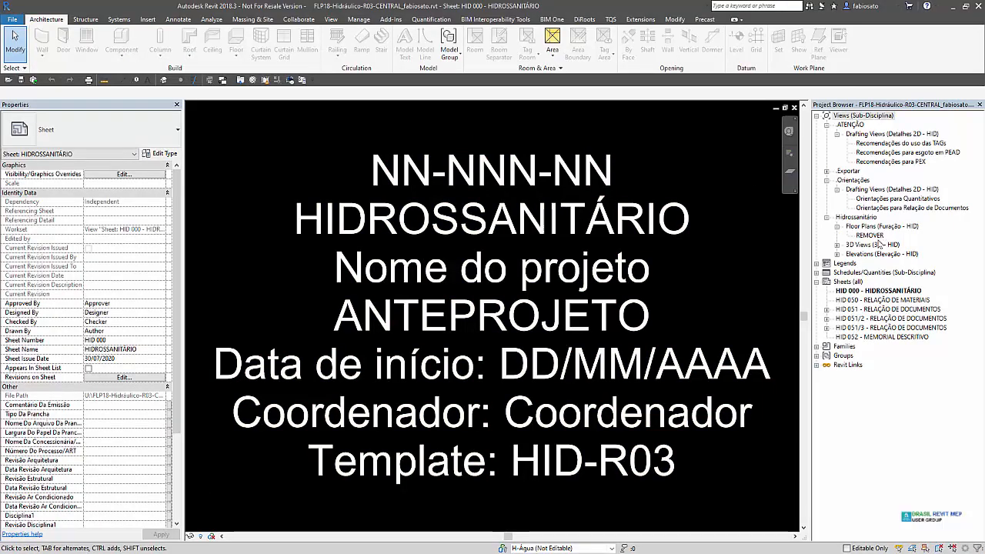
Open the REMOVER floor plan of the FLP18 hydraulic project at the empty area above grids B and C
double_click(871, 235)
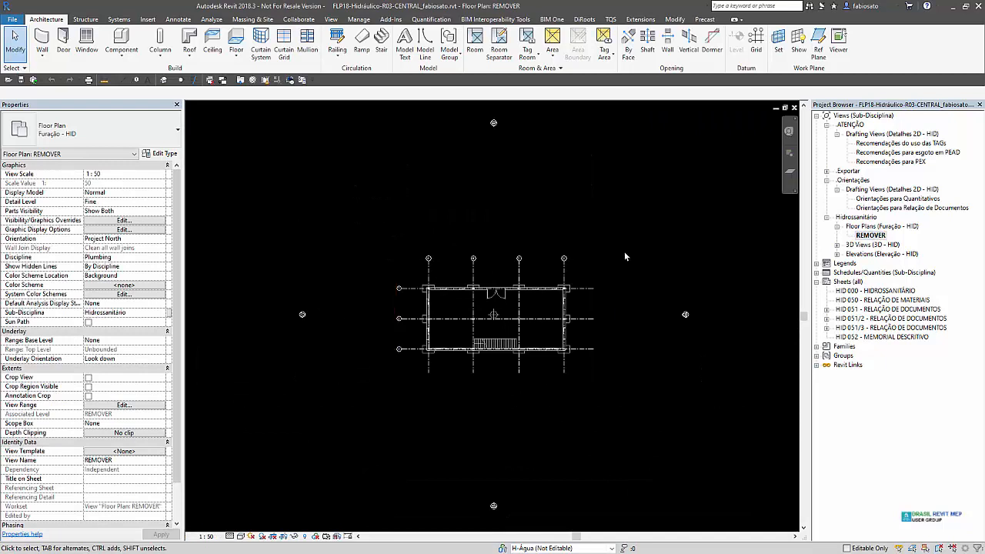
scroll(500, 200, "up", 6)
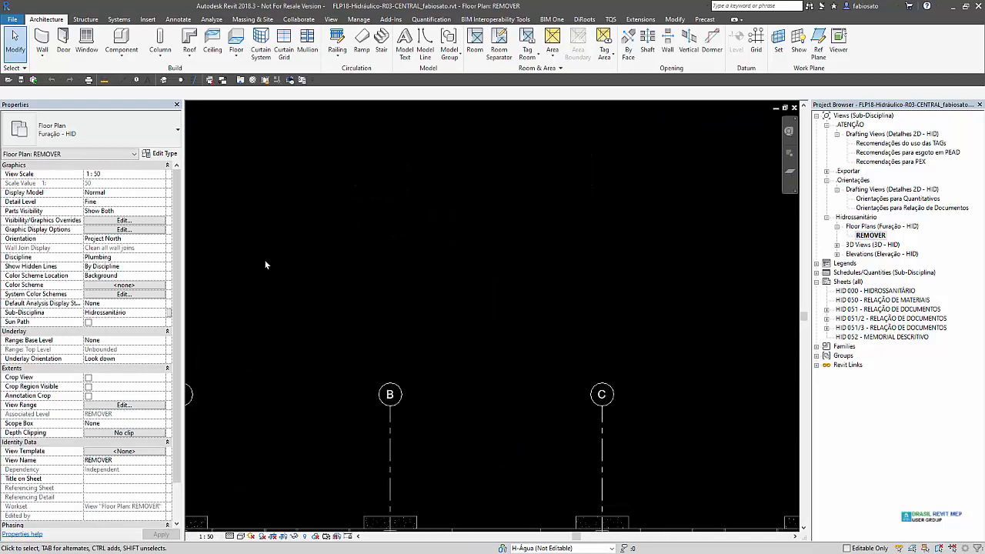
scroll(265, 265, "up", 2)
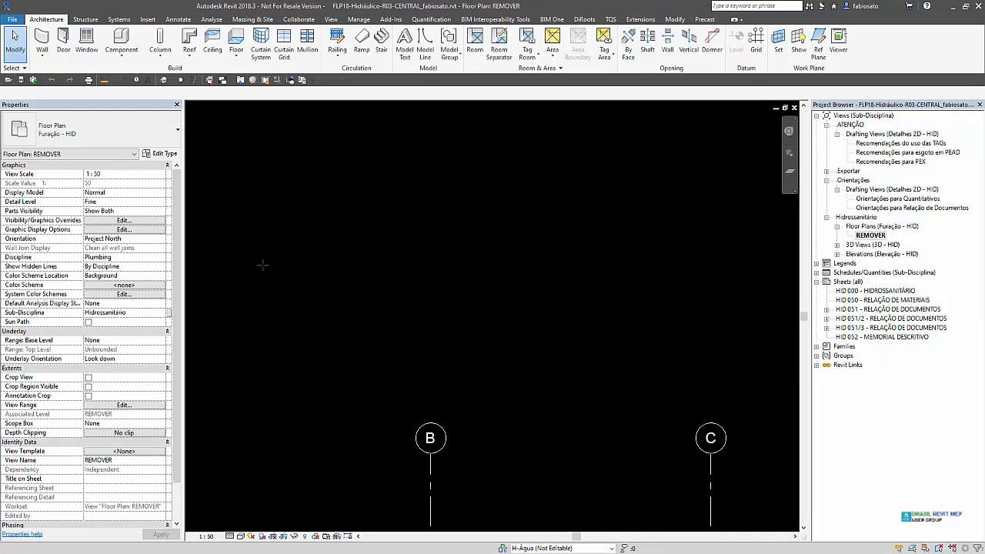
Start a new pipe with a 50 mm diameter and the Esgoto Normal pipe type
key("p")
key("i")
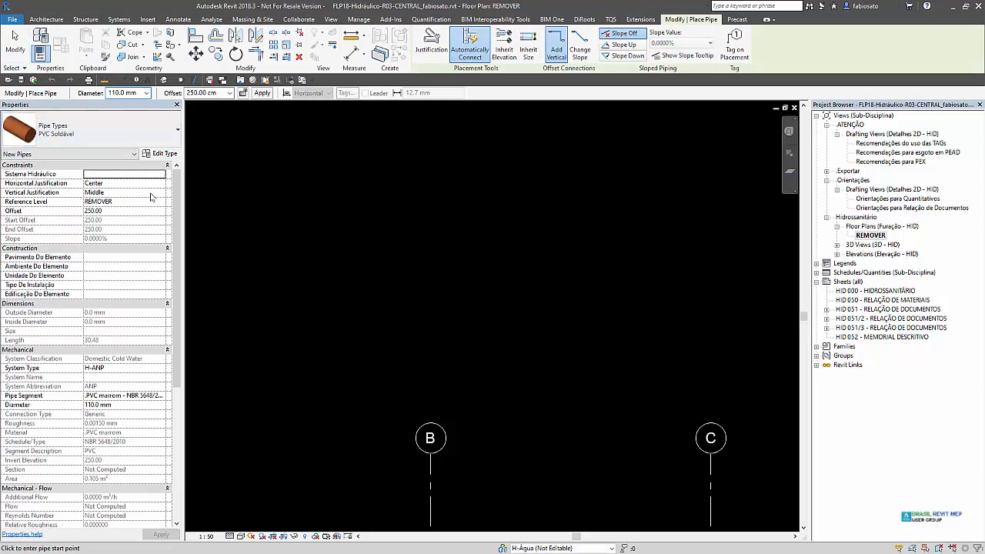
left_click(146, 92)
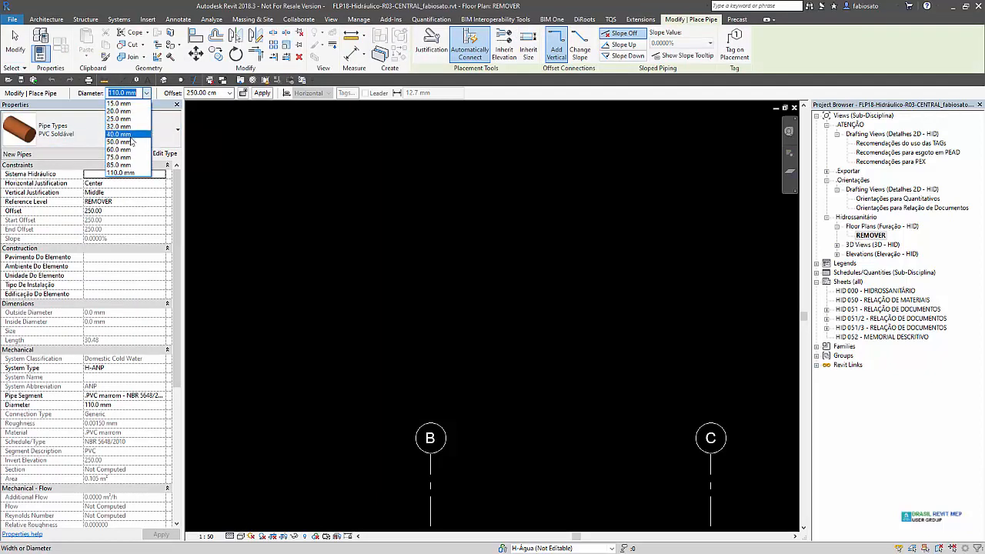
left_click(123, 142)
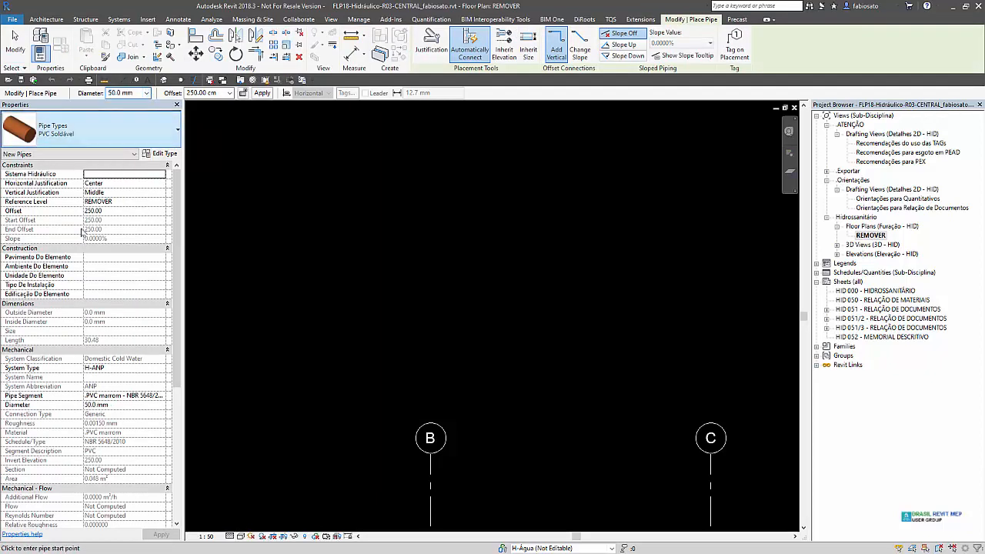
left_click(92, 129)
left_click(88, 249)
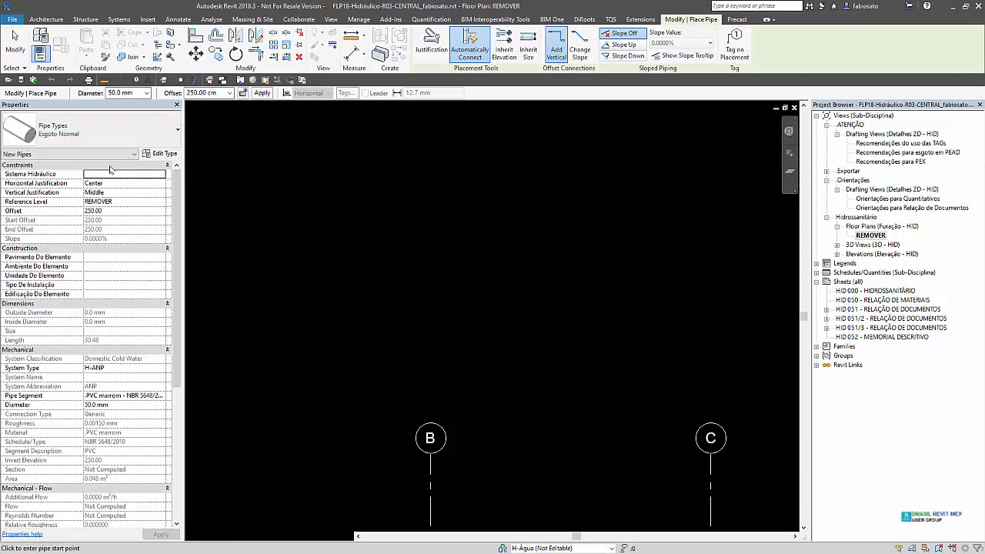
Set the new pipe's system type to H-EC
left_click(159, 370)
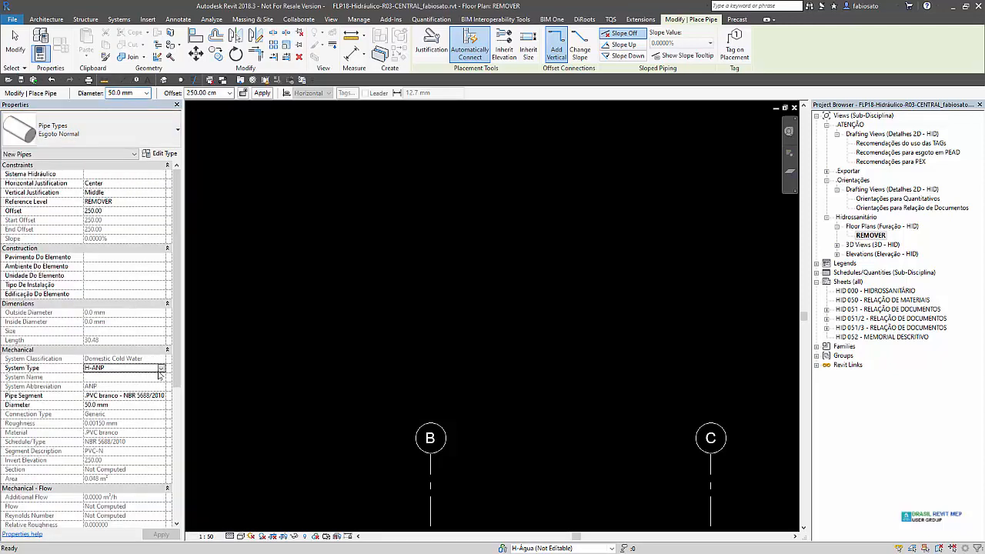
left_click(160, 368)
scroll(115, 396, "down", 2)
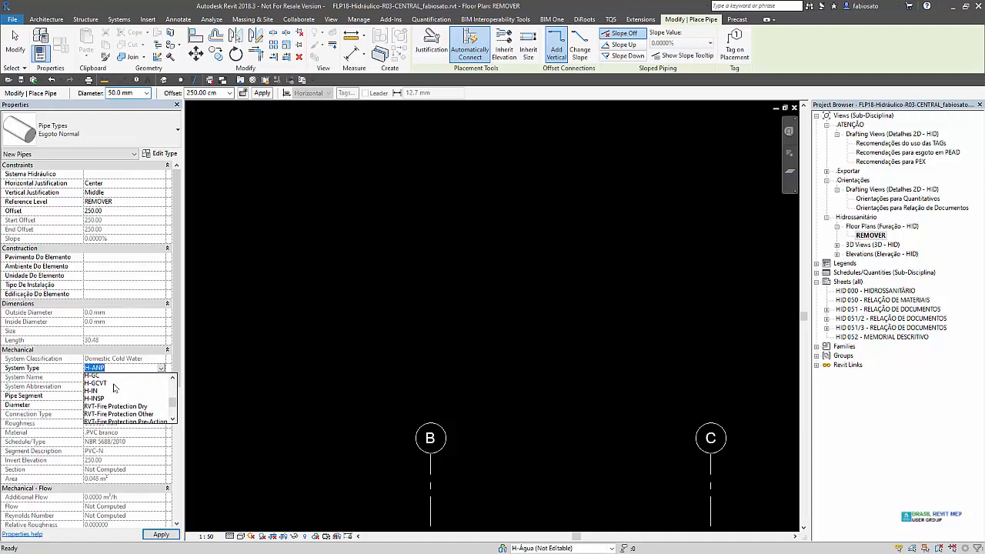
scroll(112, 388, "up", 3)
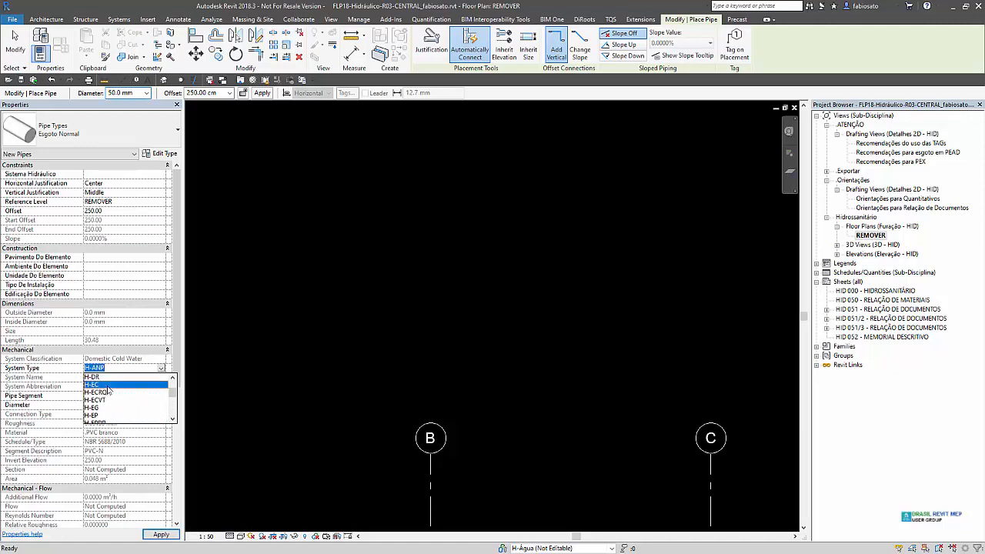
left_click(109, 386)
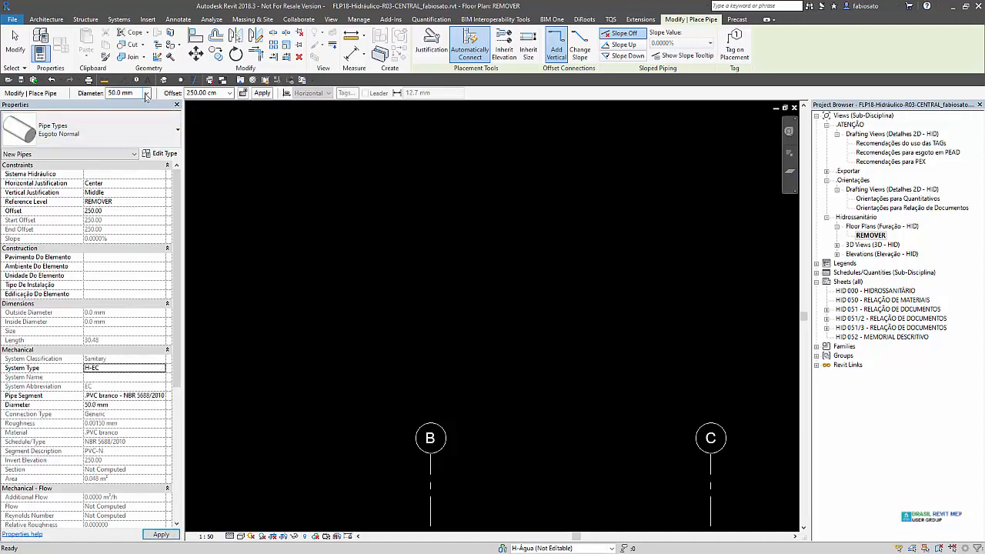
Set the new pipe's diameter to 100 mm and its offset to 150 cm
left_click(145, 93)
left_click(123, 122)
left_click(202, 93)
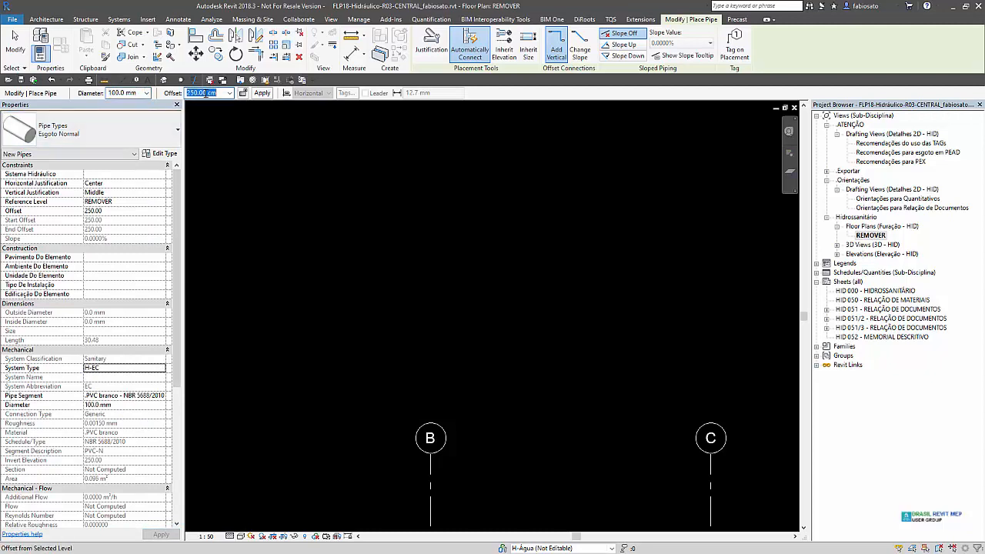
type("150")
key("Return")
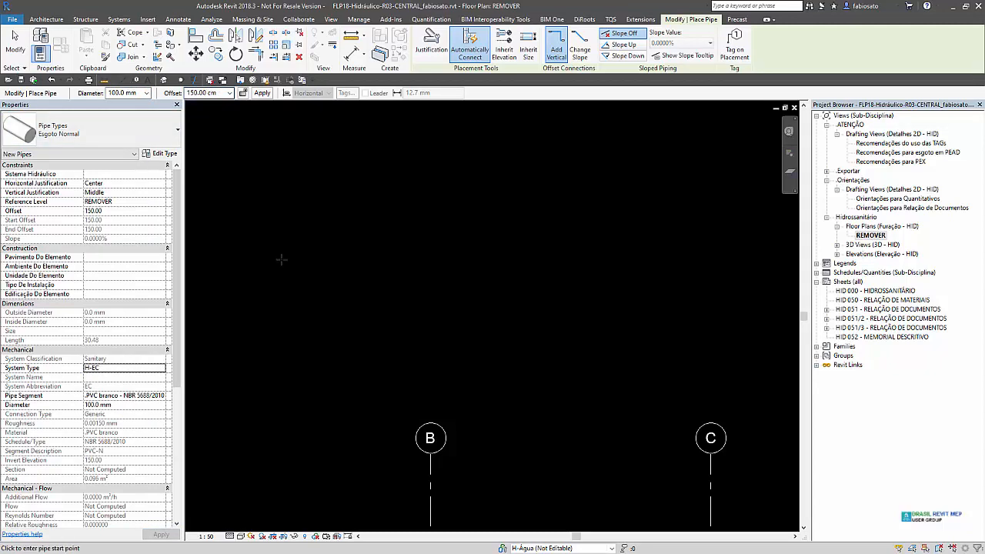
Draw a stepped run above grid B: a horizontal pipe, a vertical rise, and a second horizontal pipe about 280 cm long
left_click(341, 269)
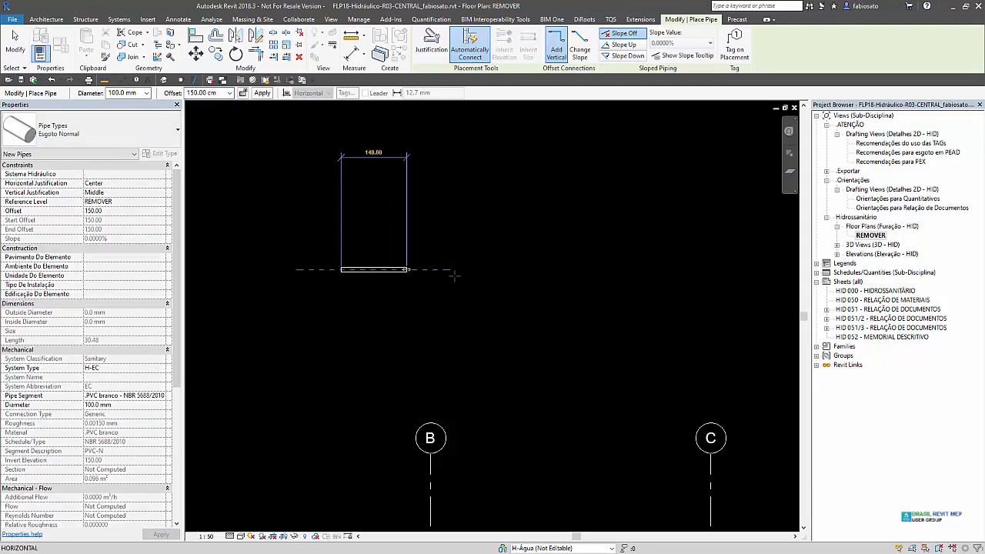
left_click(453, 226)
left_click(458, 204)
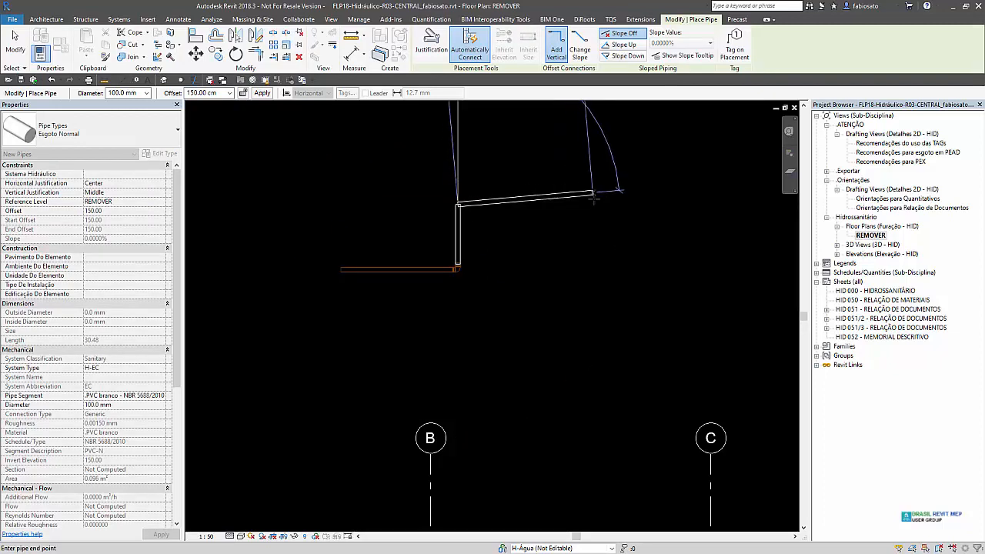
left_click(595, 197)
scroll(462, 231, "up", 3)
key("Escape")
key("Escape")
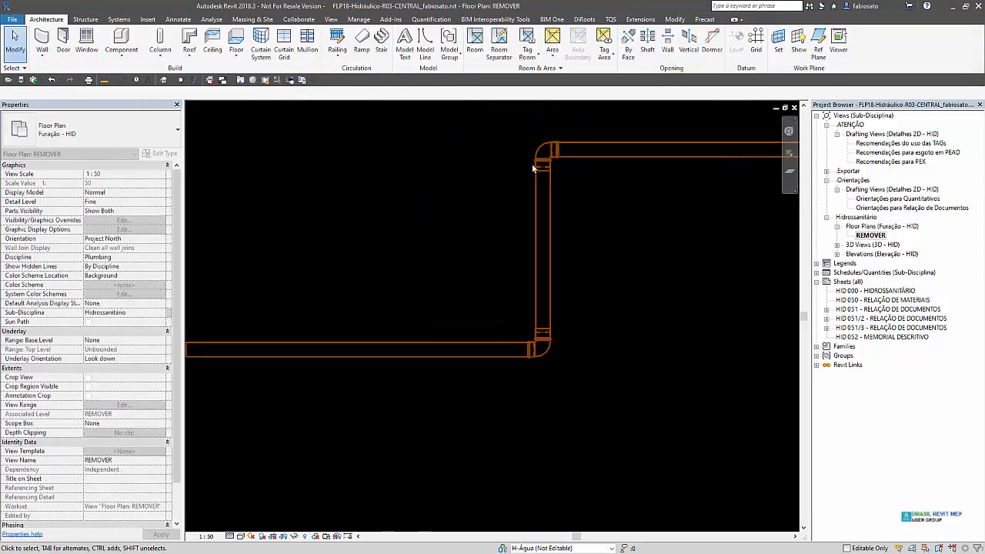
Enable the Invertido option on the elbow at the upper end of the vertical pipe
scroll(555, 139, "up", 2)
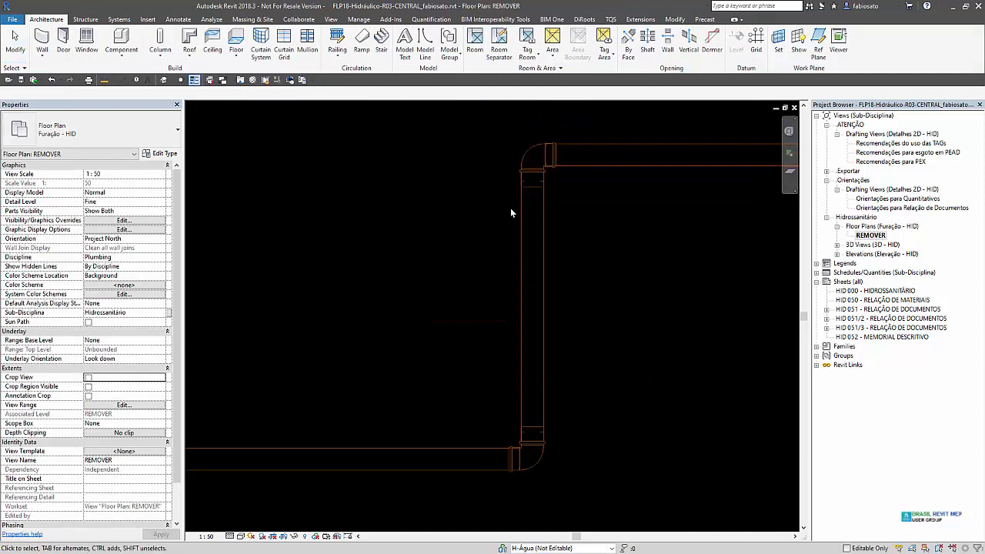
scroll(538, 196, "down", 1)
scroll(496, 169, "up", 1)
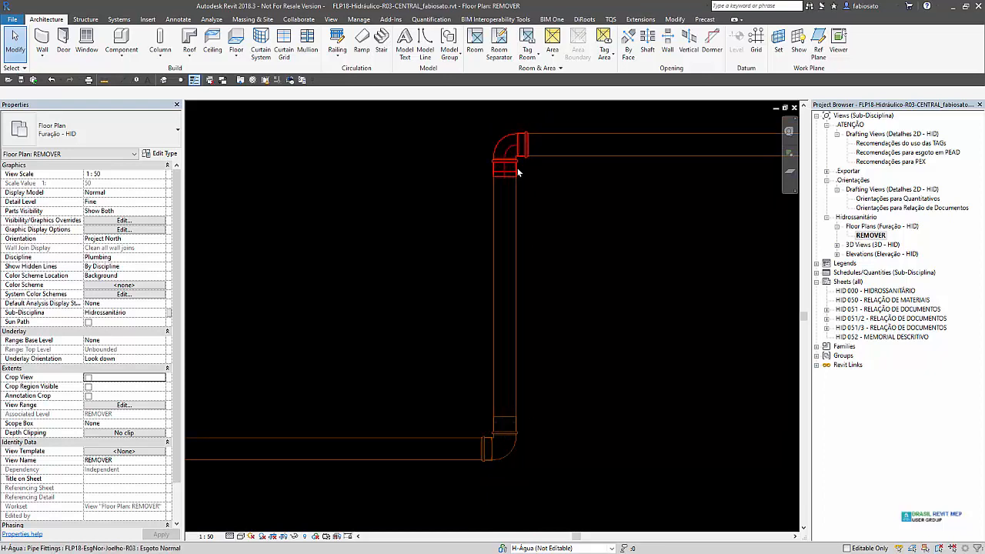
left_click(518, 172)
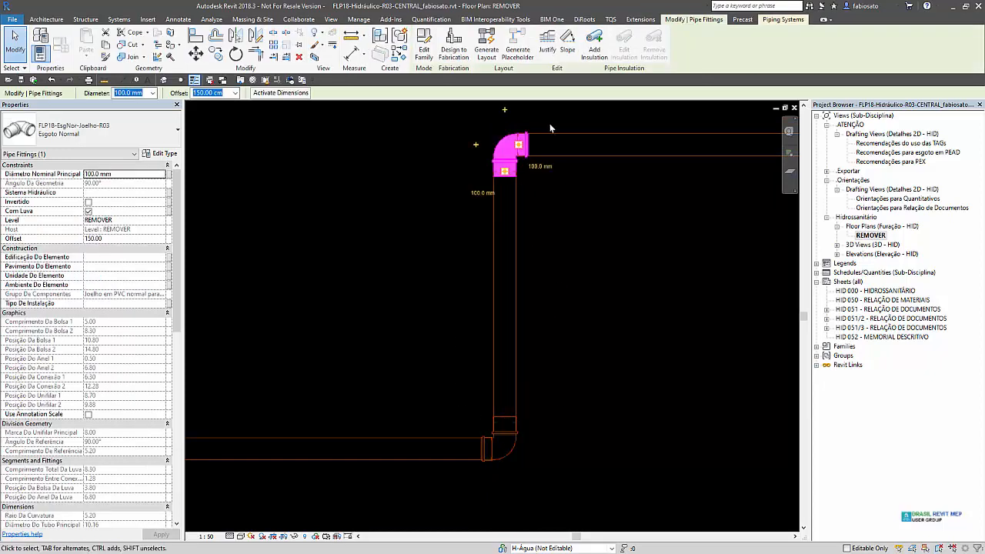
left_click(89, 203)
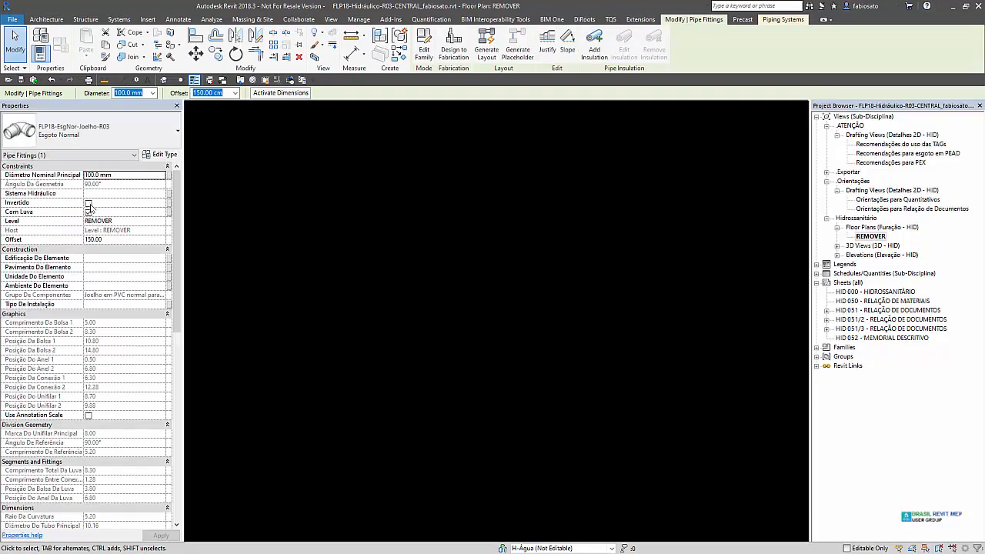
left_click(412, 254)
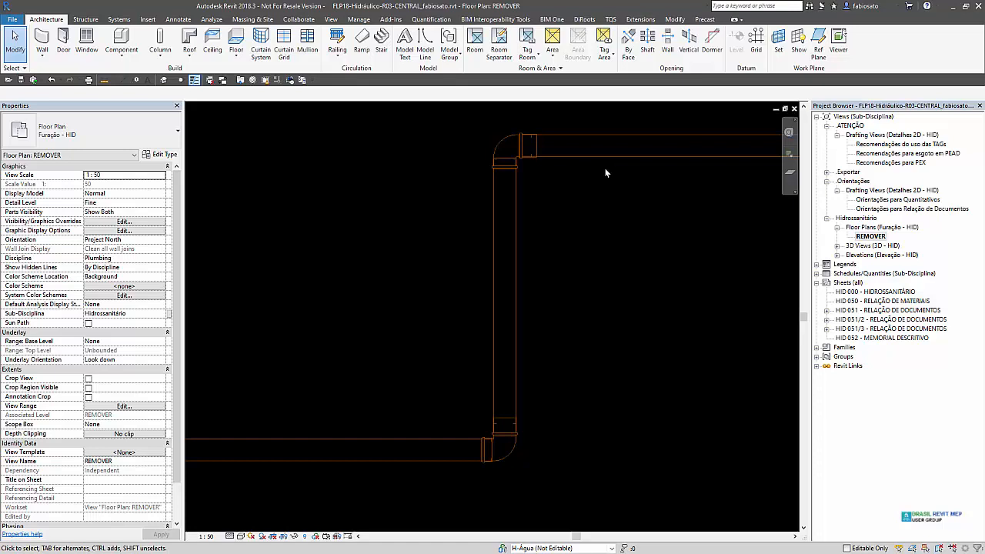
Move the upper horizontal pipe down so that its elbow sits just above the lower elbow
left_click(519, 160)
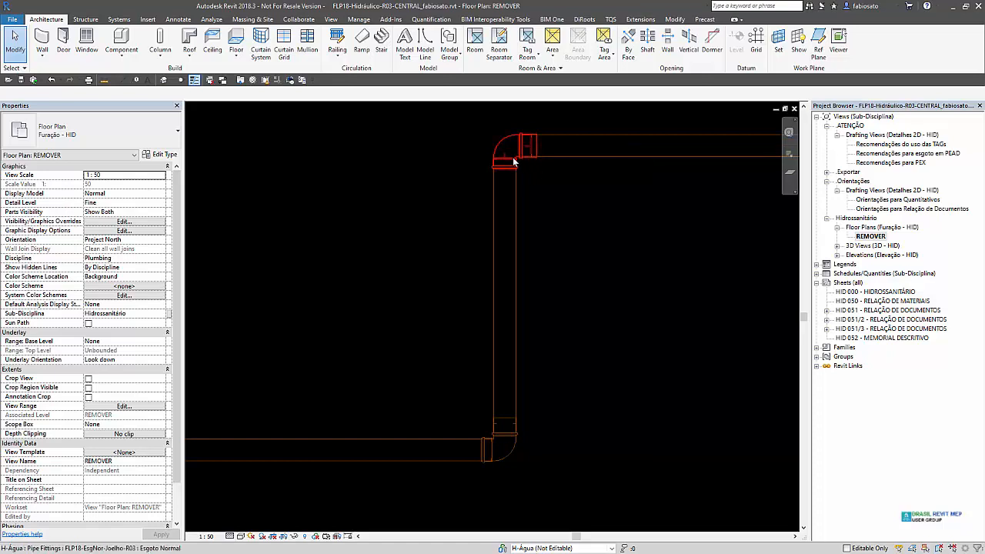
key("Delete")
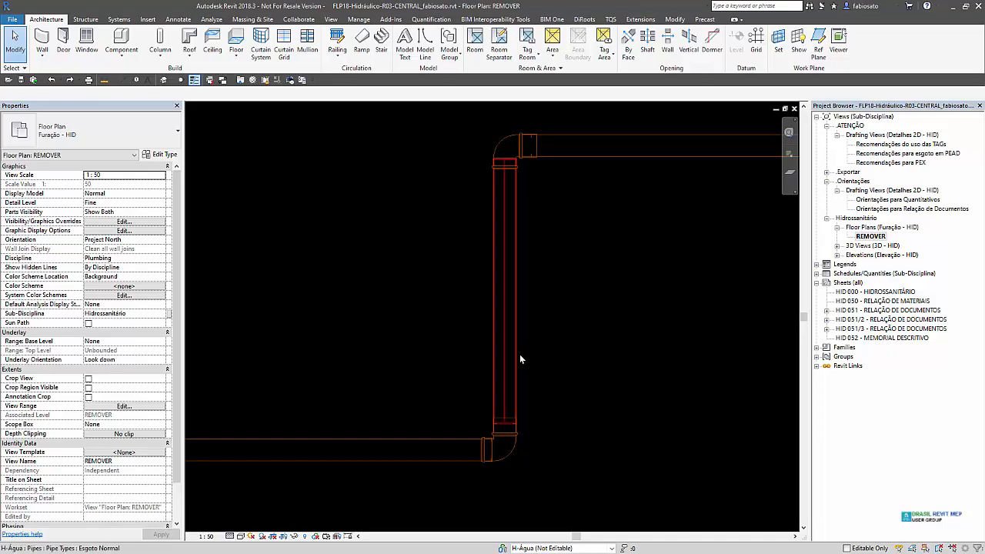
left_click_drag(576, 150, 601, 403)
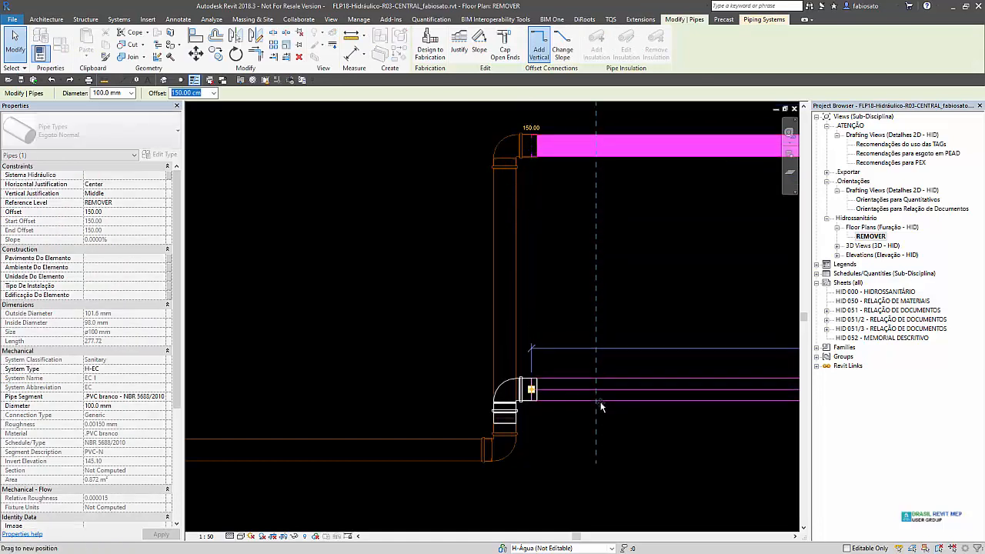
scroll(572, 426, "up", 2)
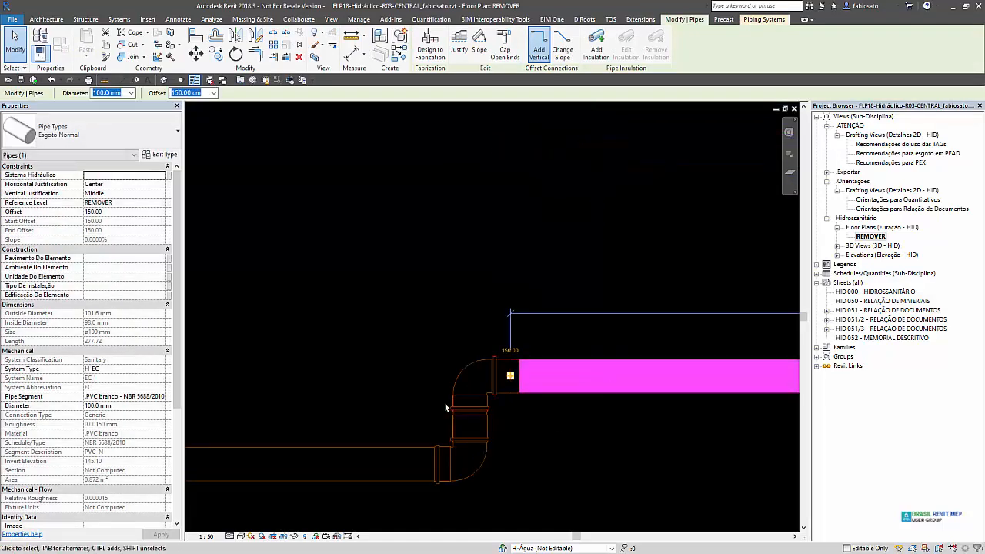
scroll(487, 482, "up", 2)
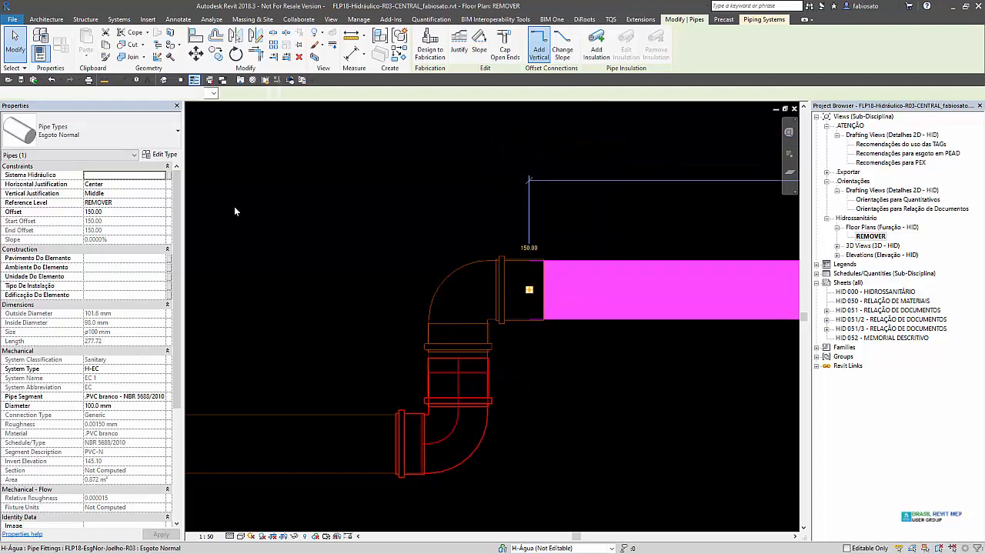
Disable the Com Luva option on the lower elbow
left_click(482, 458)
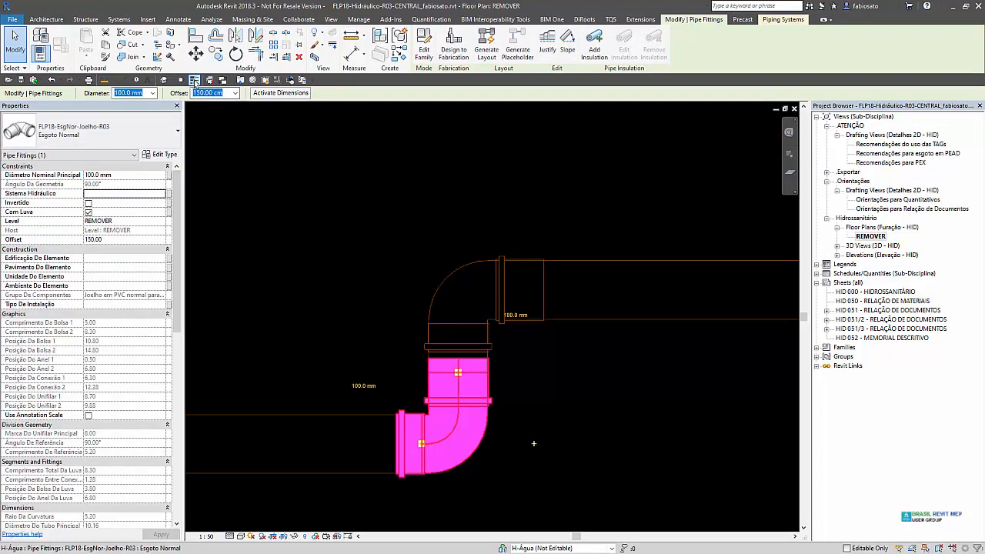
left_click(87, 213)
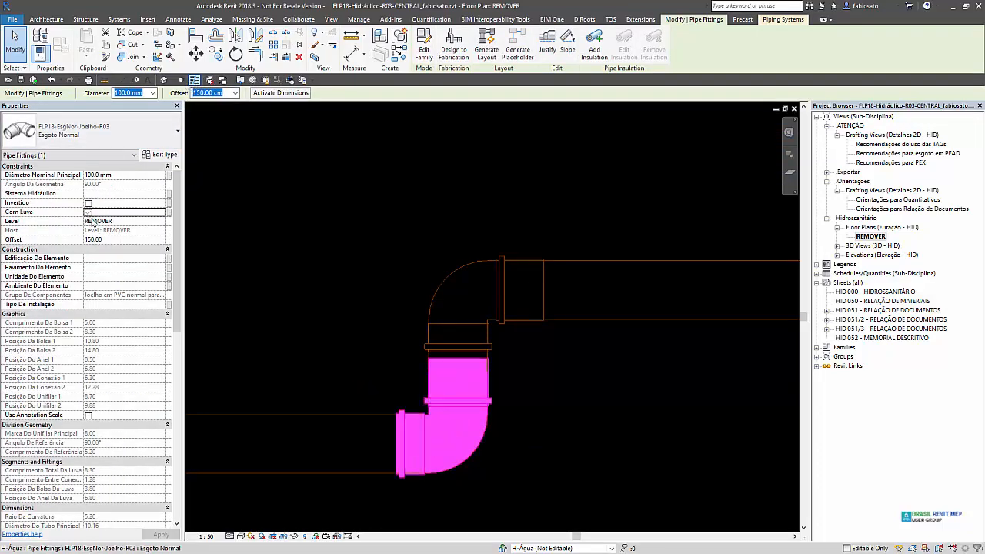
left_click(614, 393)
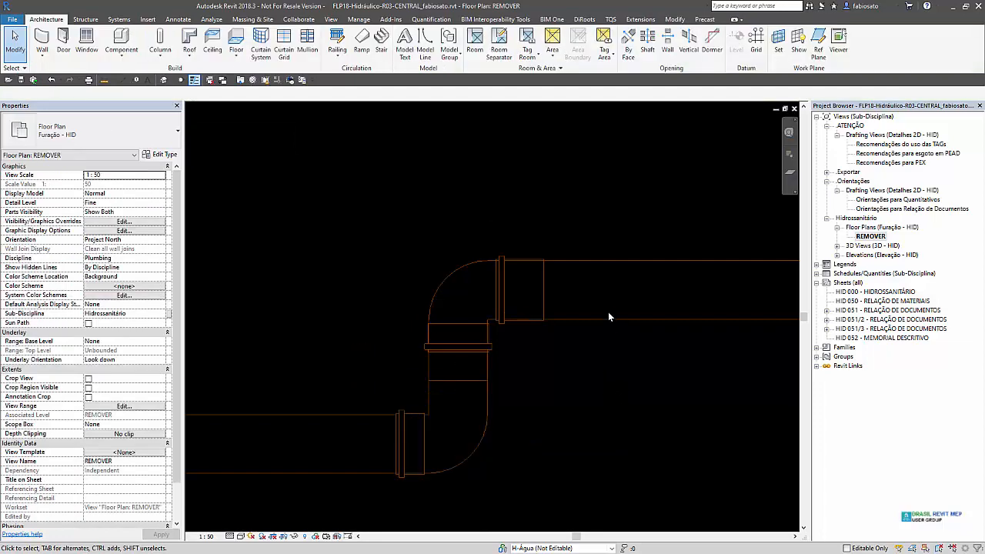
Nudge the upper horizontal pipe and its elbow down in small increments toward the lower elbow
left_click(603, 320)
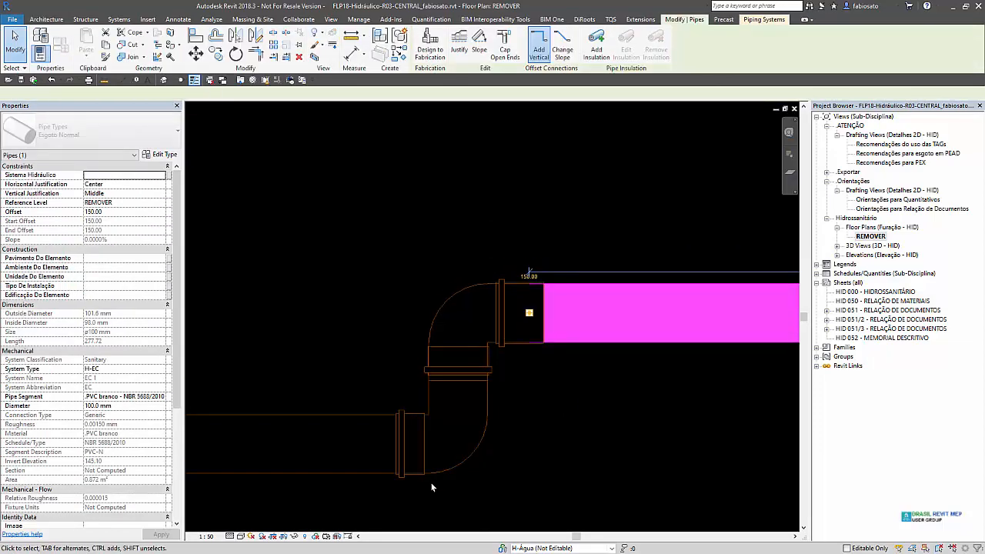
key("Down")
key("Down")
scroll(502, 403, "up", 3)
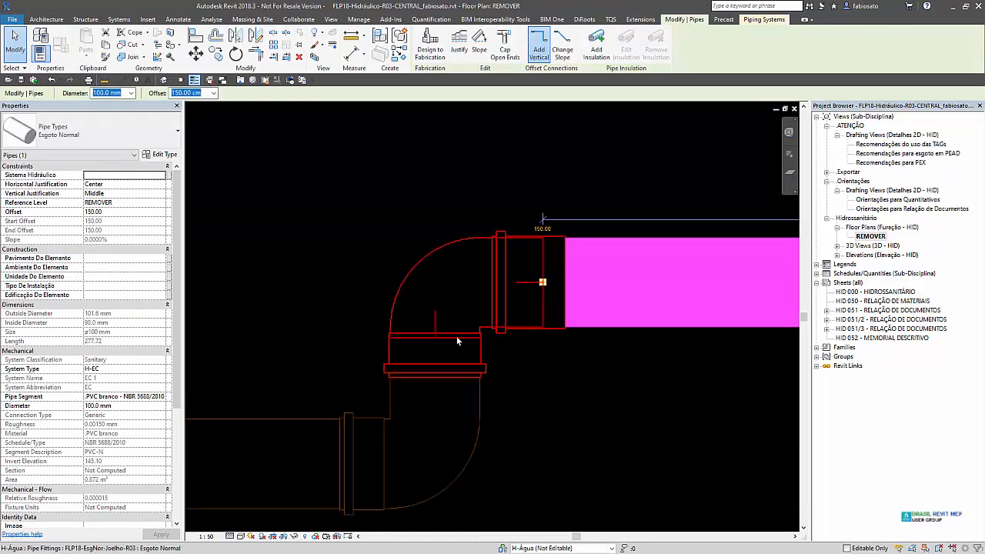
left_click(478, 355)
key("Down")
key("Down")
key("Down")
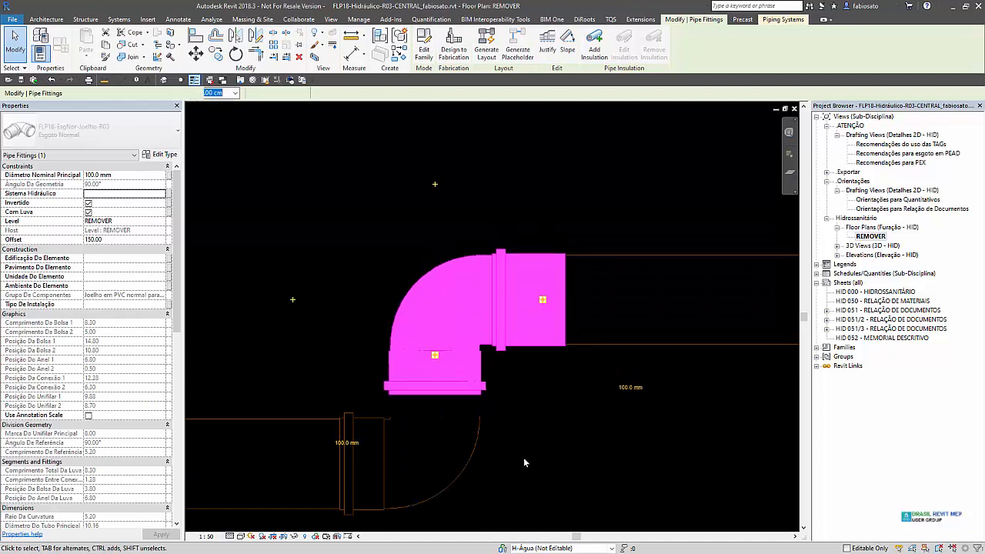
key("Escape")
Select the short pipe piece between the two elbows, and nudge the upper horizontal pipe slightly further down
scroll(472, 447, "down", 1)
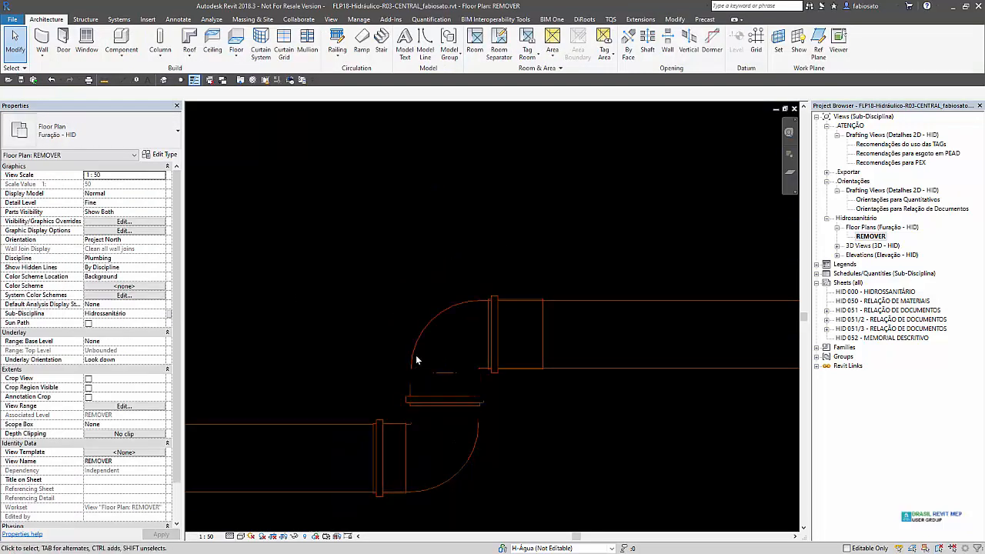
scroll(429, 385, "up", 1)
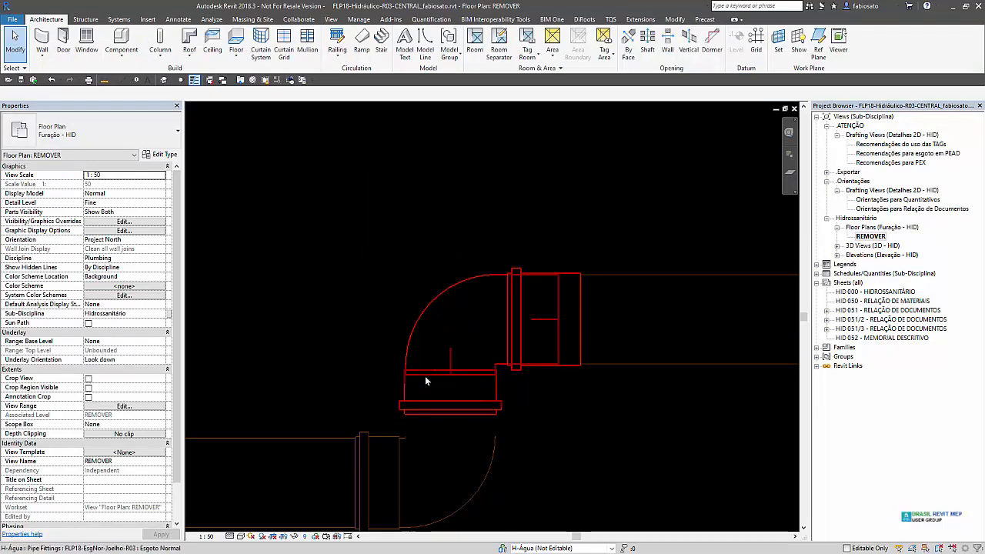
left_click_drag(348, 332, 632, 482)
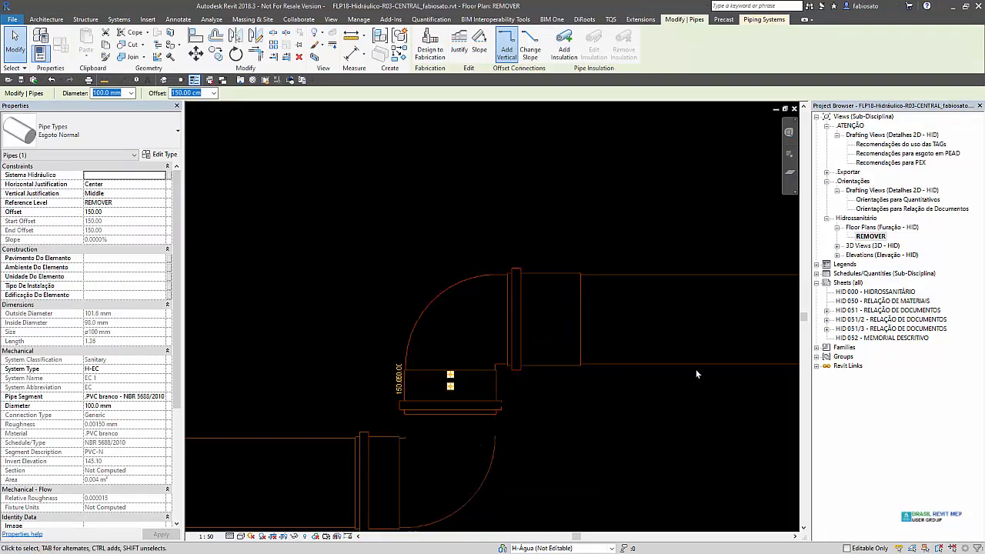
left_click(715, 339)
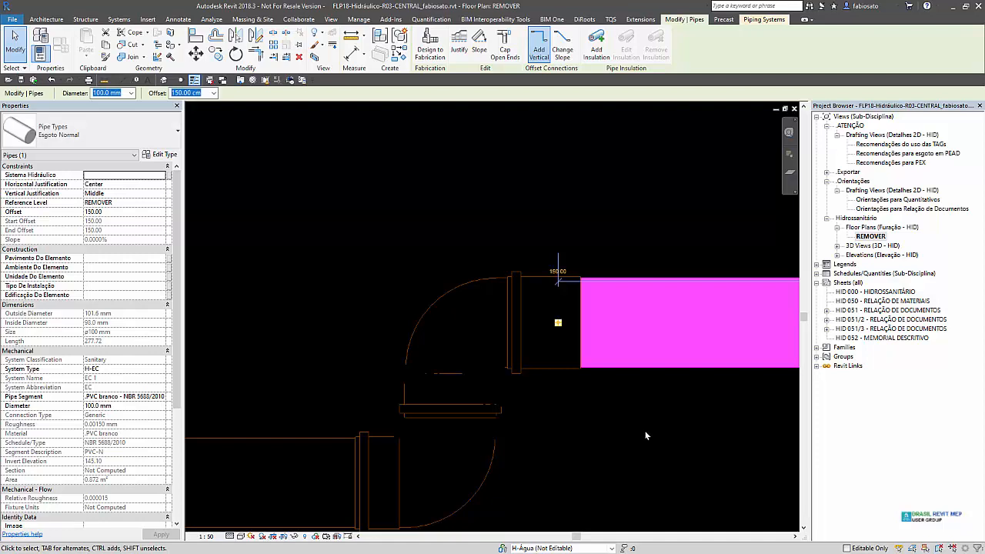
left_click(497, 478)
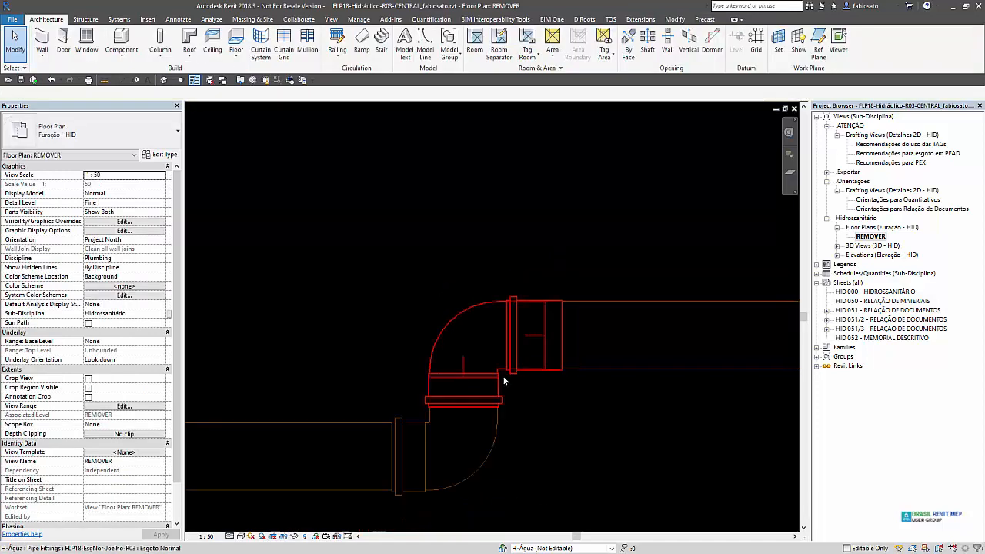
Turn off Draw MEP Hidden Lines in the Electrical Settings
scroll(497, 473, "up", 1)
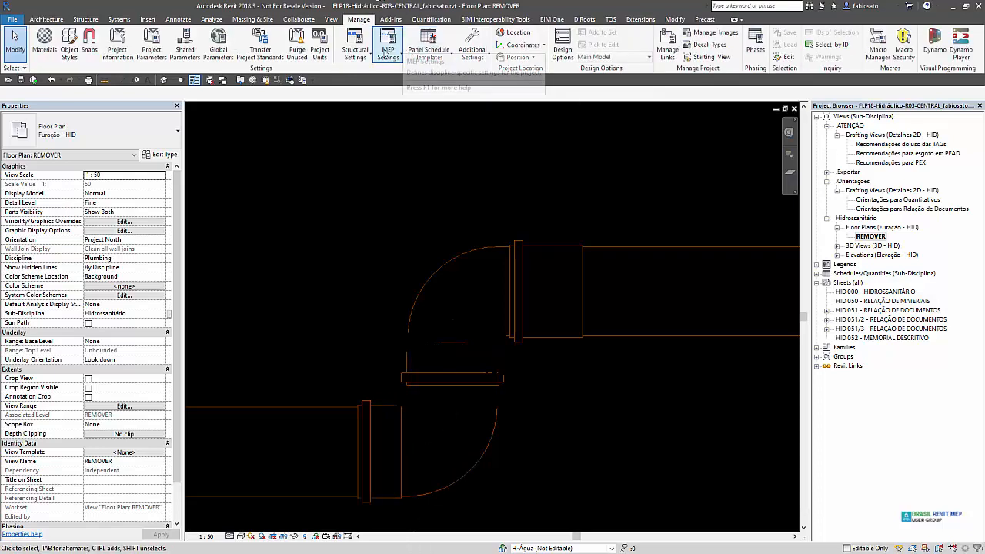
left_click(388, 49)
left_click(408, 94)
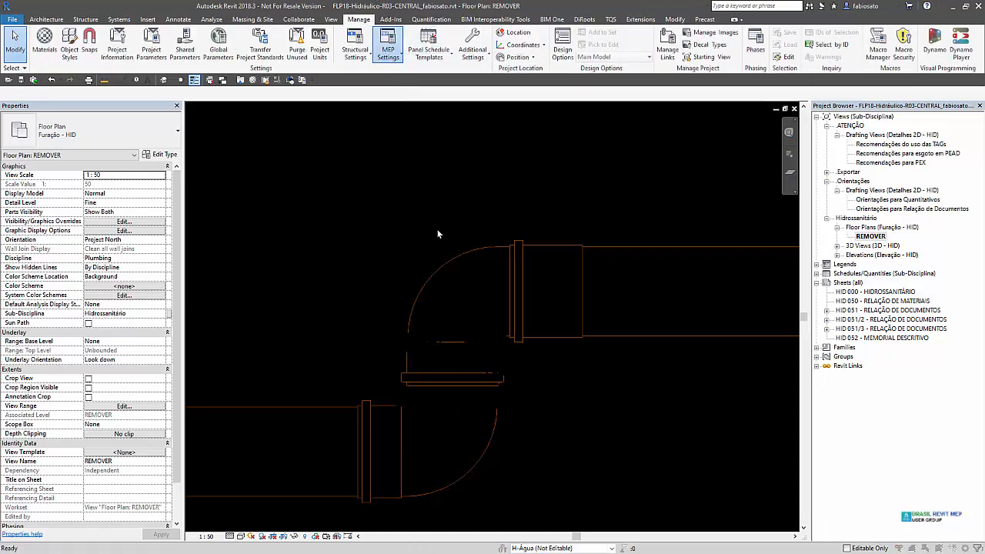
left_click(405, 135)
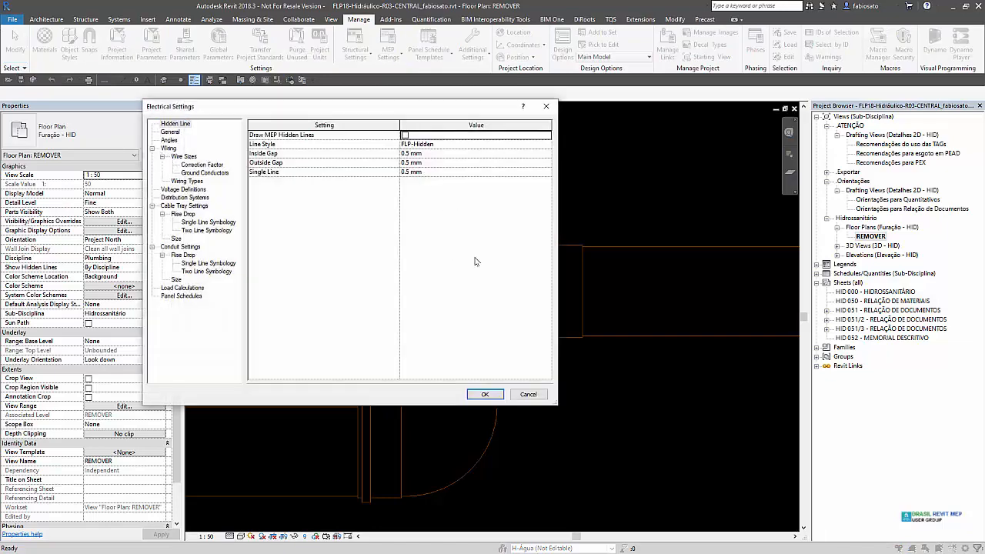
left_click(485, 395)
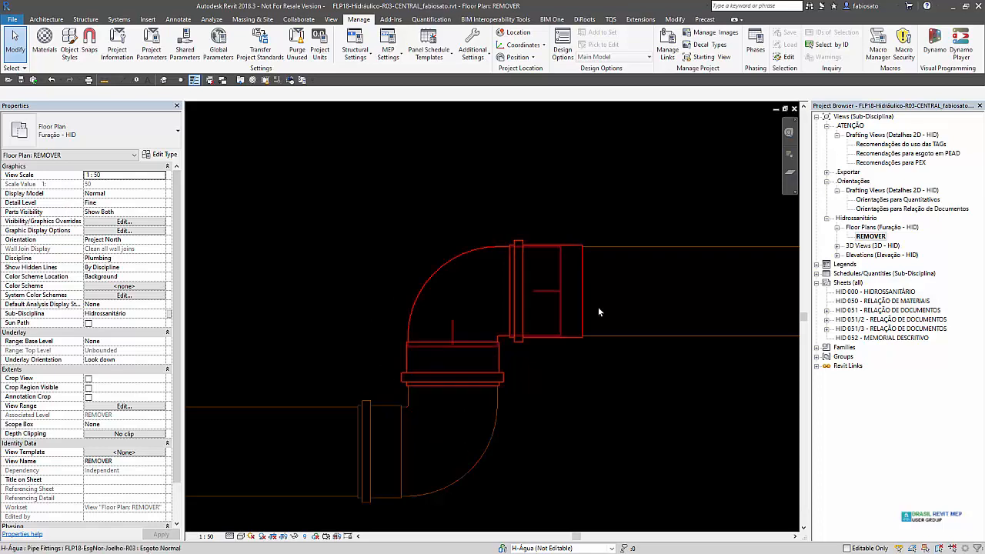
Draw a vertical 100 mm pipe at a 100 cm offset, crossing beneath the upper horizontal pipe beside the elbows
scroll(445, 301, "down", 1)
scroll(445, 301, "down", 5)
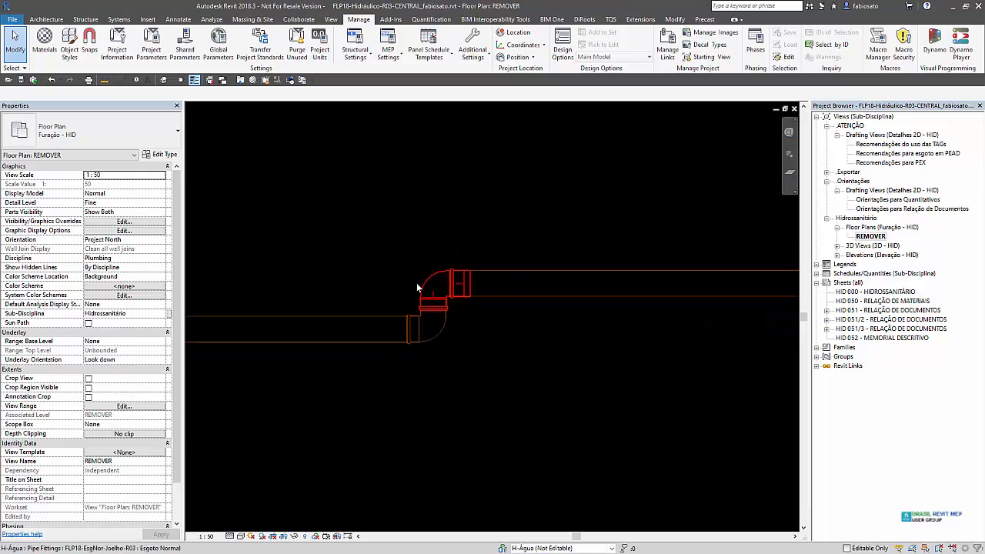
key("p")
key("i")
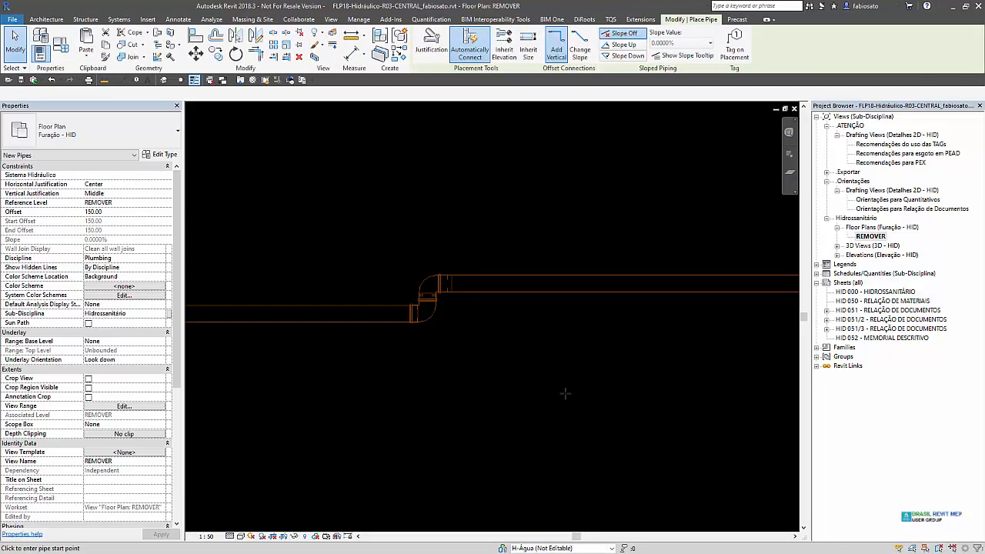
left_click(120, 211)
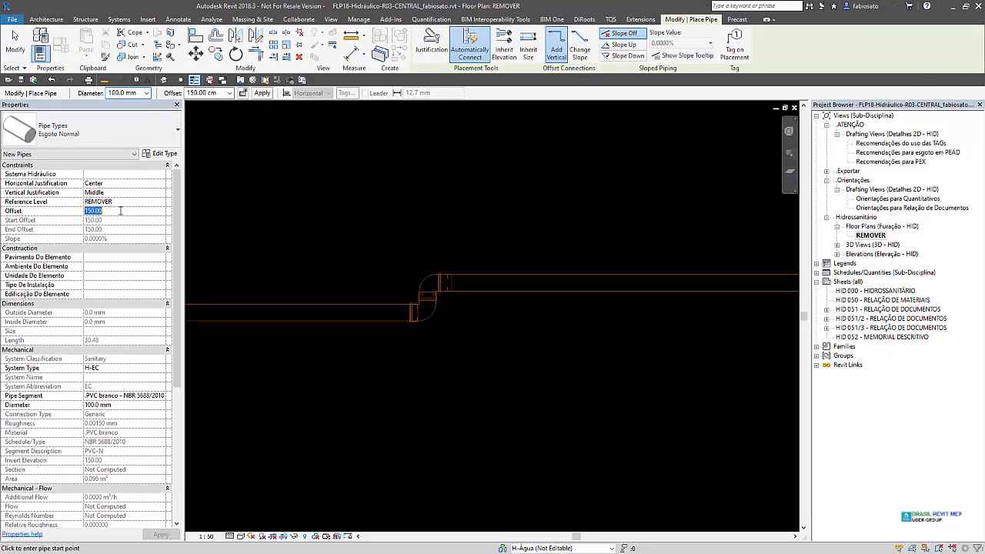
type("100")
key("Return")
left_click(481, 382)
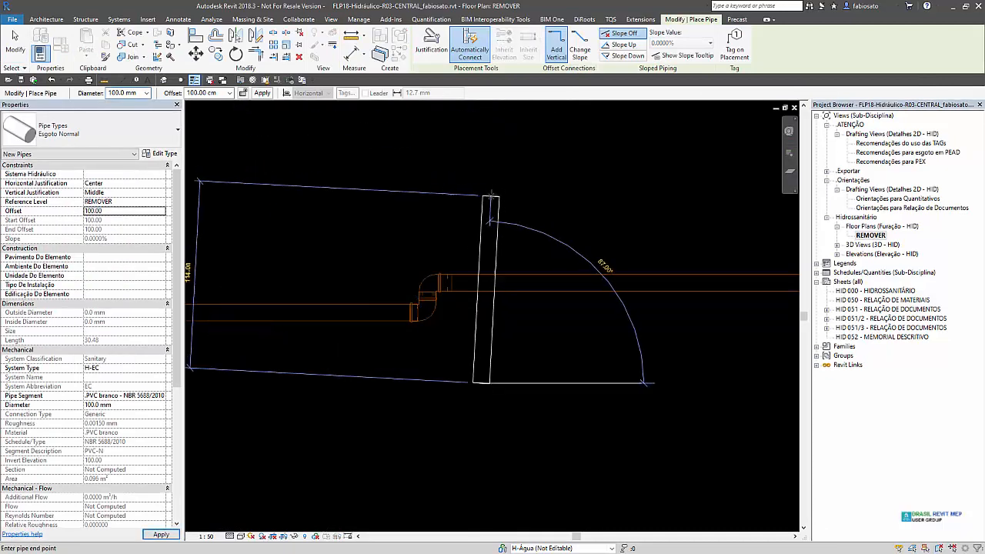
left_click(481, 188)
scroll(483, 326, "up", 3)
key("Escape")
key("Escape")
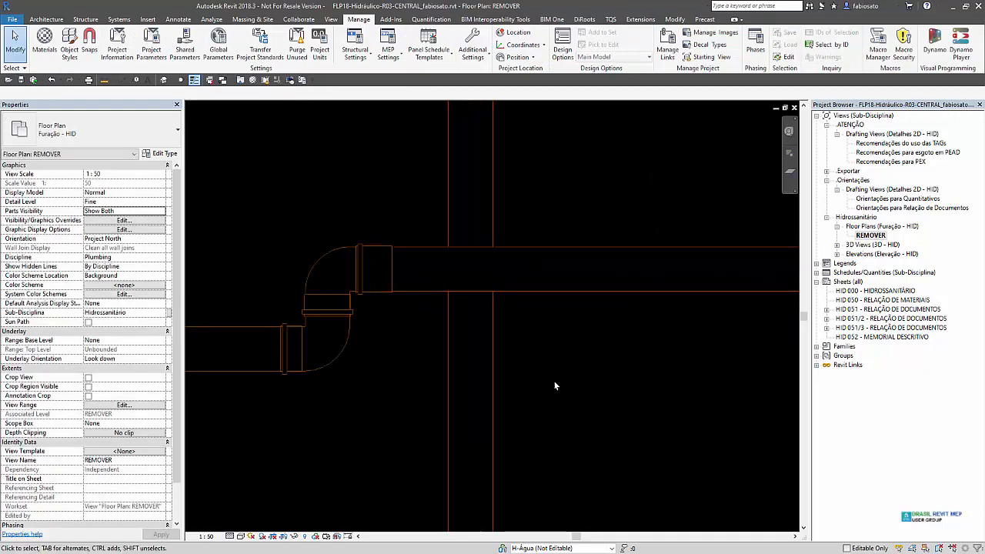
Turn on Draw MEP Hidden Lines in the Mechanical Settings and check how the crossing pipes and elbows are displayed
scroll(539, 370, "up", 2)
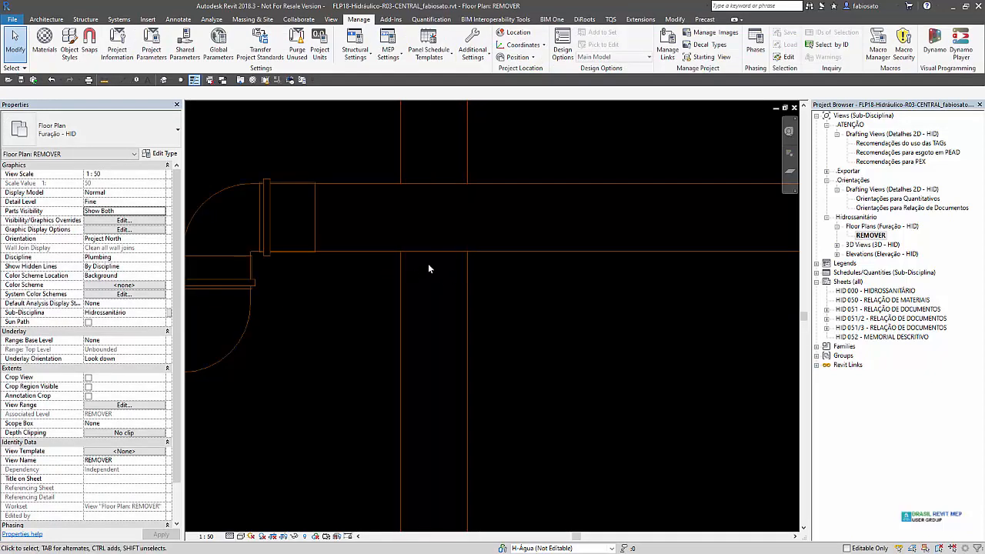
left_click(388, 46)
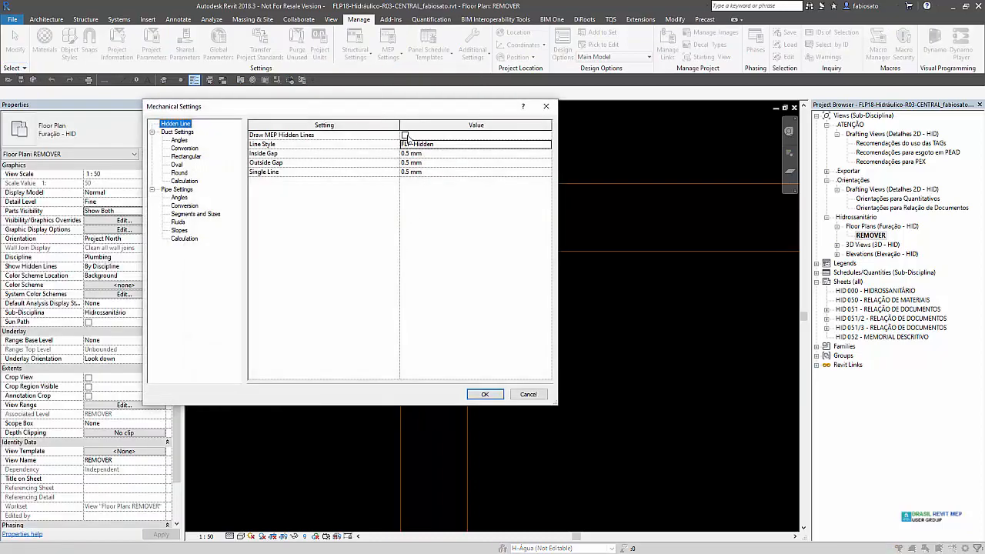
left_click(405, 136)
mouse_move(370, 106)
left_mouse_down()
mouse_move(513, 165)
mouse_move(704, 165)
mouse_move(707, 154)
left_mouse_up()
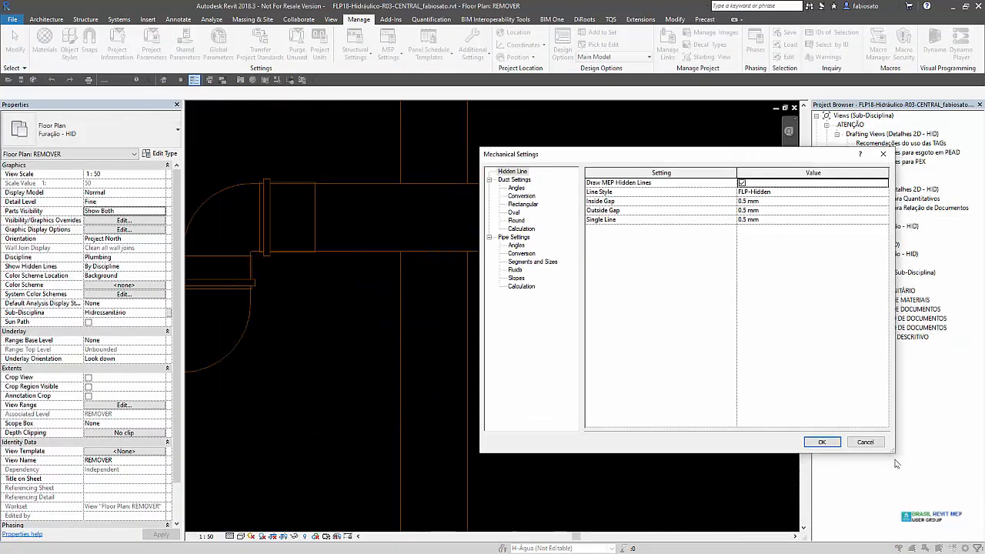
left_click(822, 442)
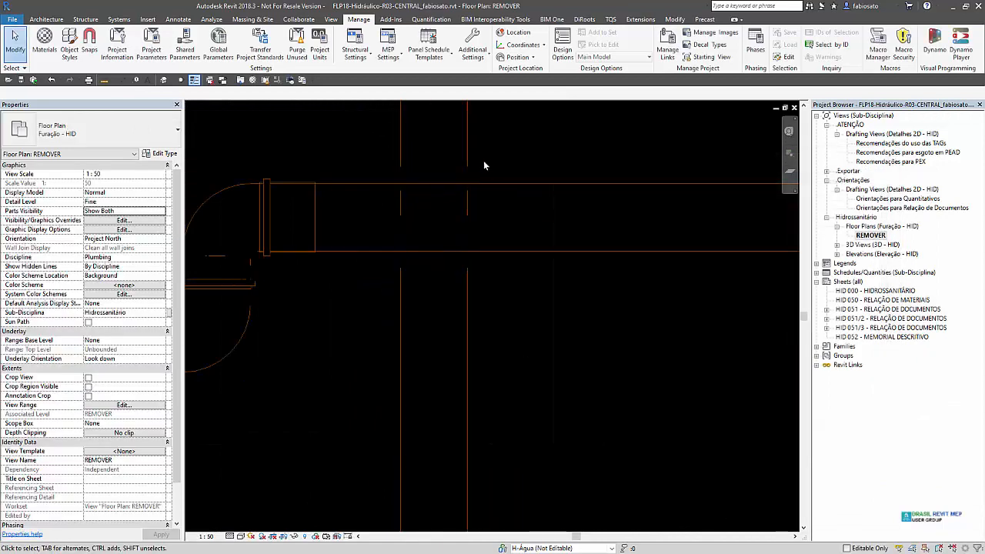
scroll(424, 267, "down", 2)
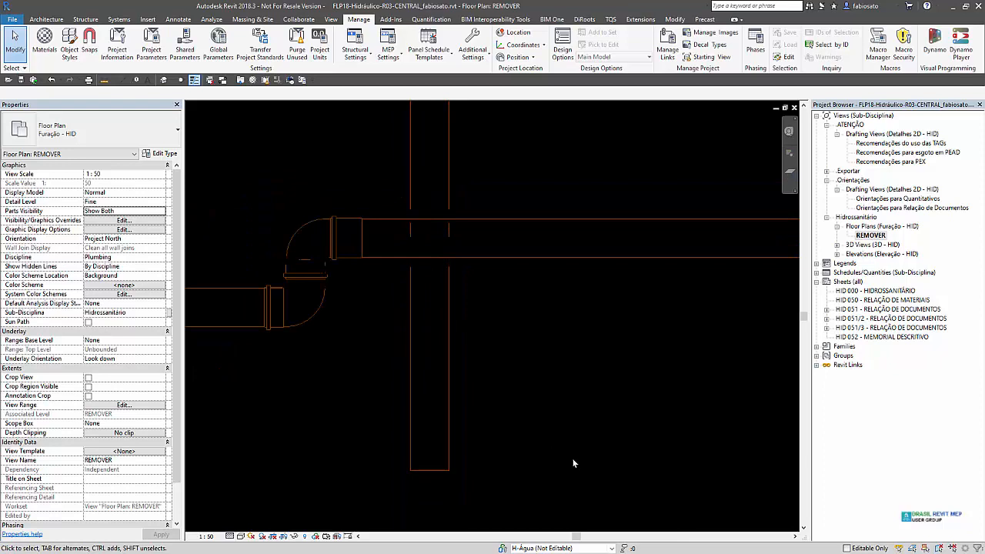
Turn Draw MEP Hidden Lines off again in the Mechanical Settings
left_click(388, 48)
left_click(420, 73)
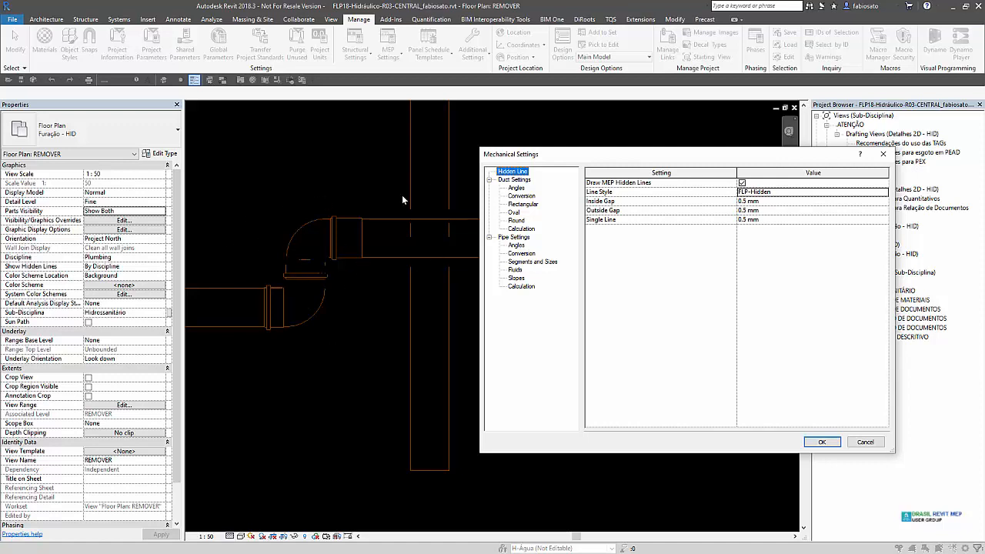
left_click(742, 184)
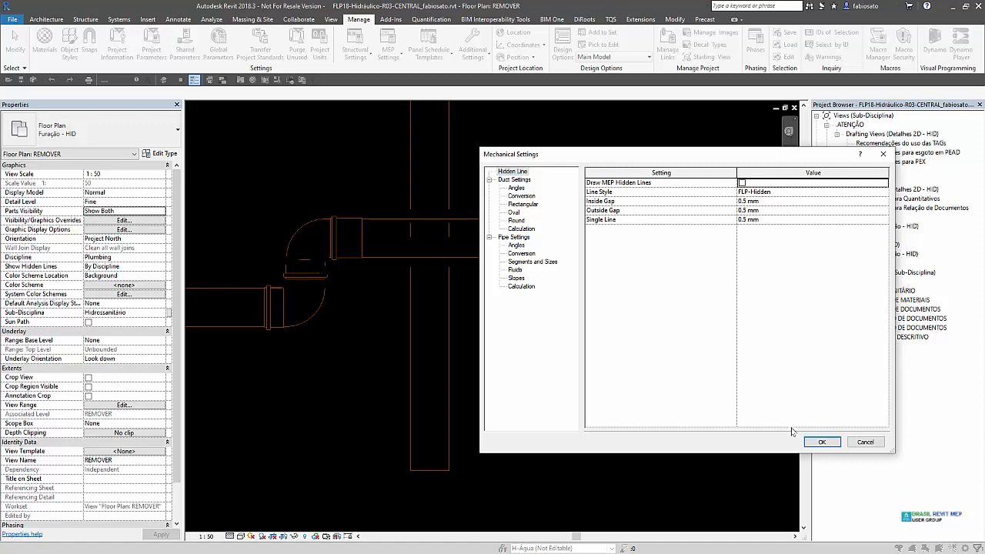
left_click(819, 442)
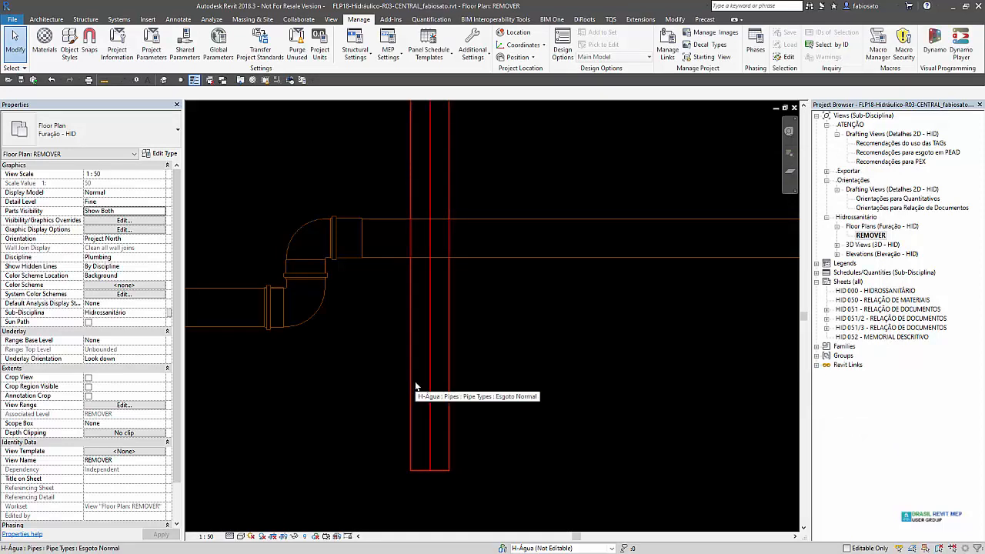
Draw a horizontal 32 mm PVC Soldável pipe with system type H-ANP above the existing sanitary pipes
scroll(554, 295, "down", 4)
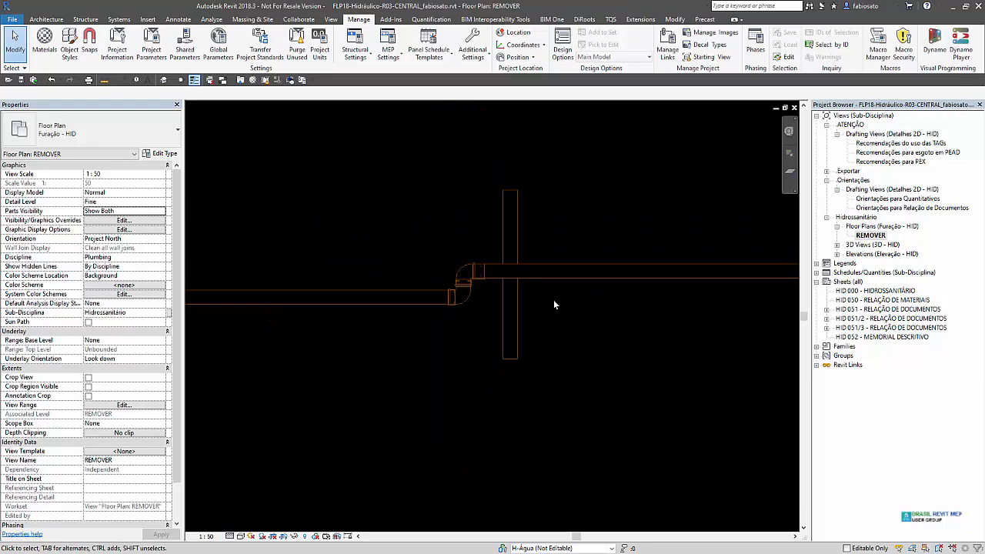
key("p")
key("i")
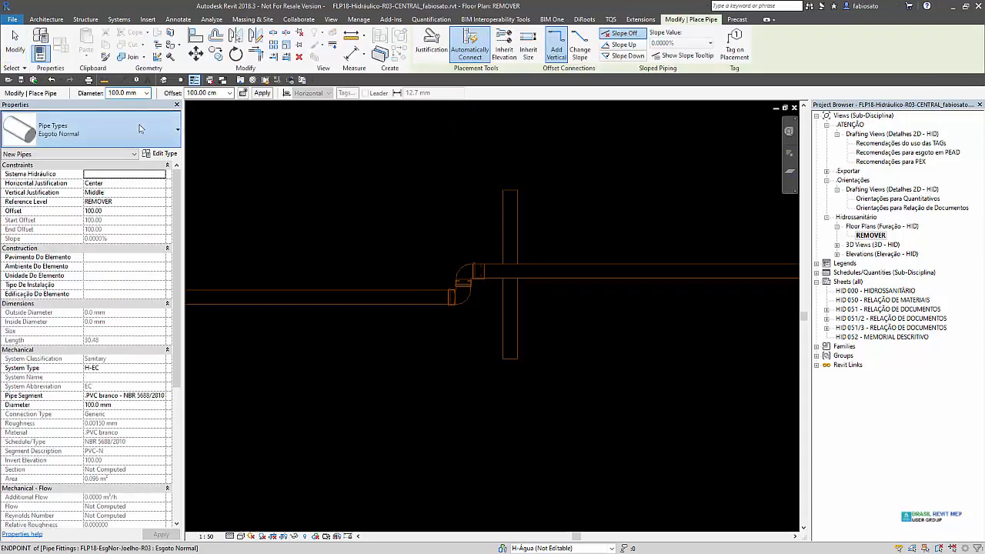
left_click(92, 131)
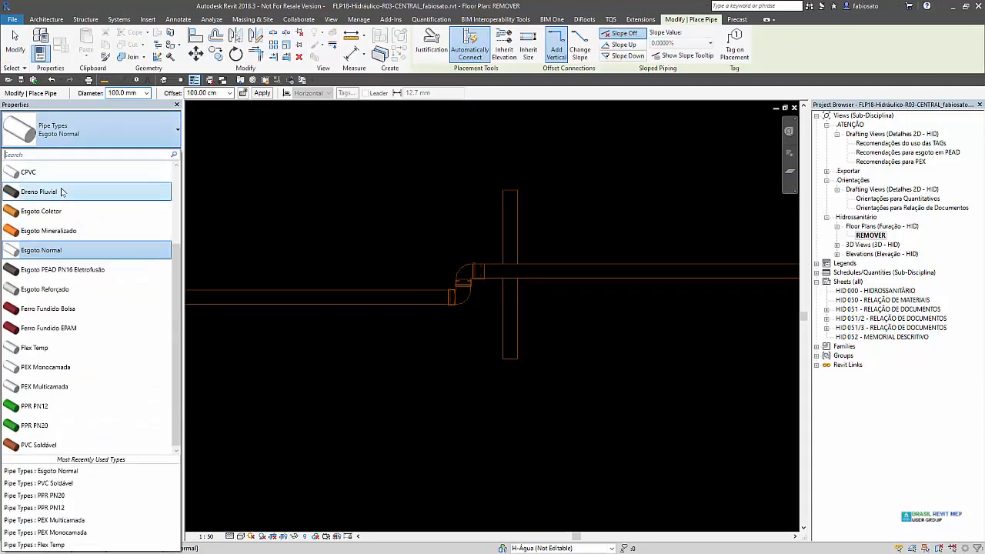
left_click(59, 446)
left_click(147, 92)
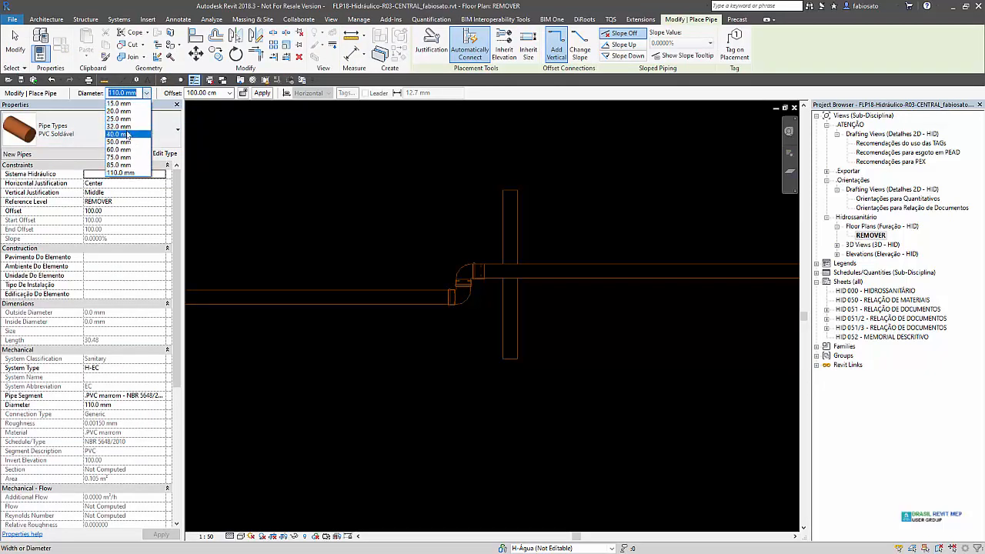
left_click(123, 127)
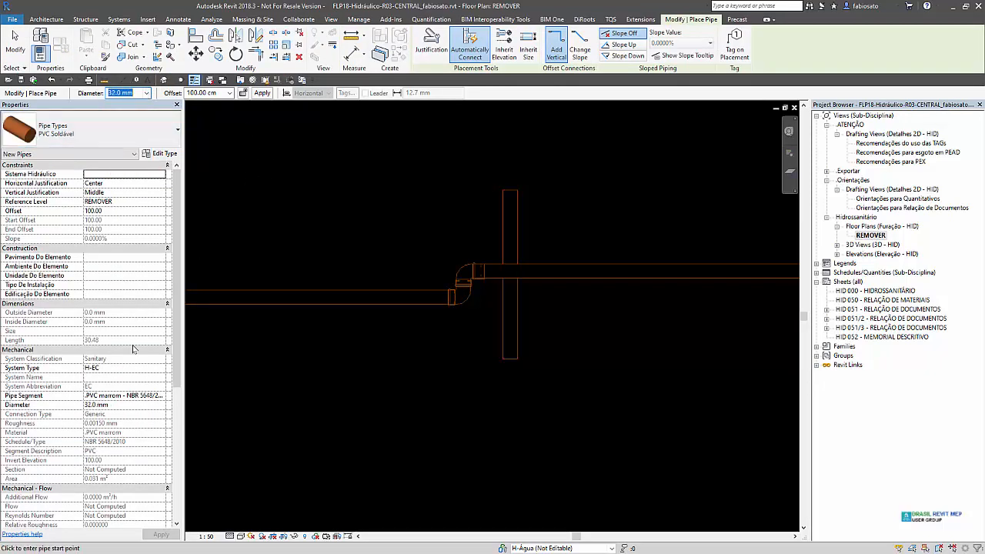
left_click(162, 368)
left_click(161, 369)
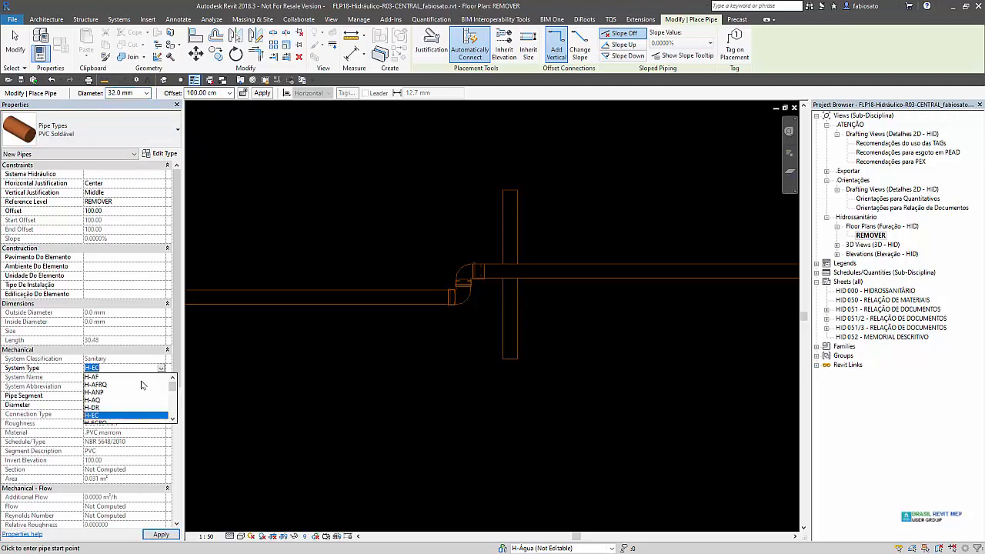
left_click(119, 392)
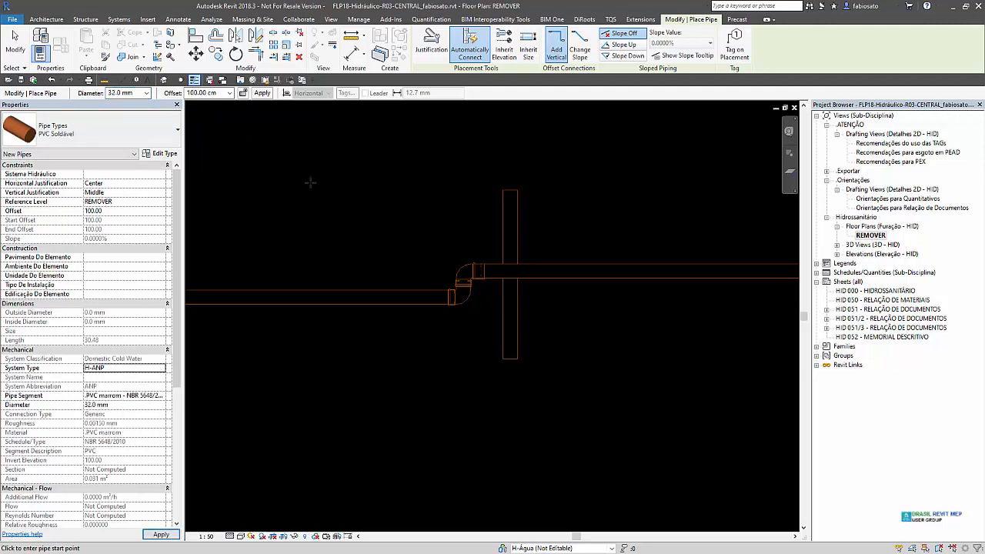
left_click(203, 143)
left_click(485, 143)
key("Escape")
key("Escape")
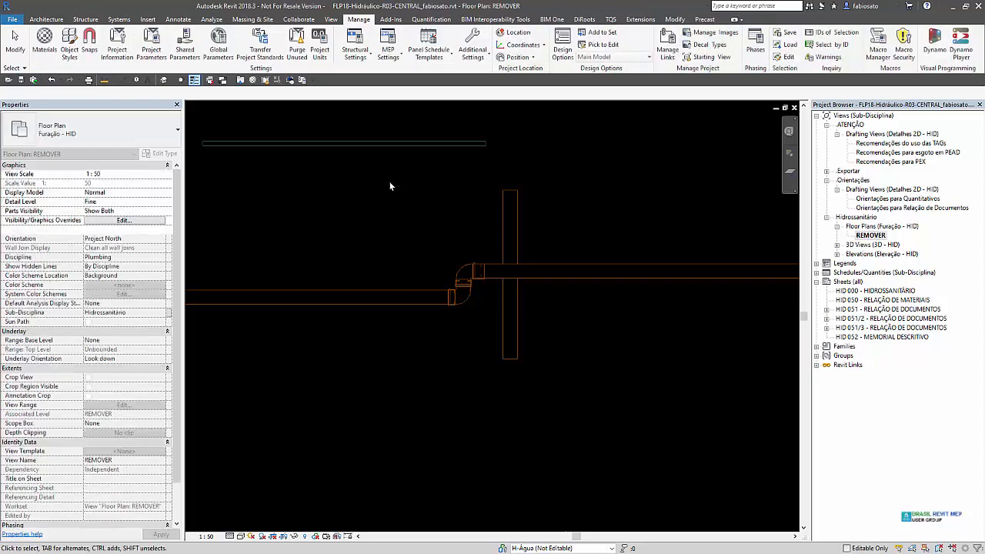
Place a Gaveta-Base-PVC Soldável valve from the FLP15-Registro-Gaveta-Base-R01 family inline on the new 32 mm pipe
key("a")
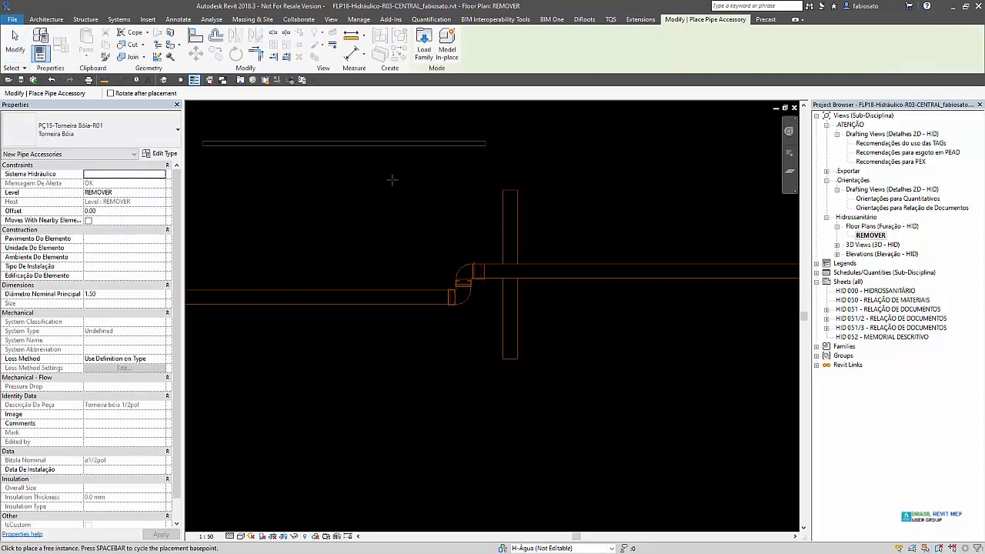
left_click(164, 139)
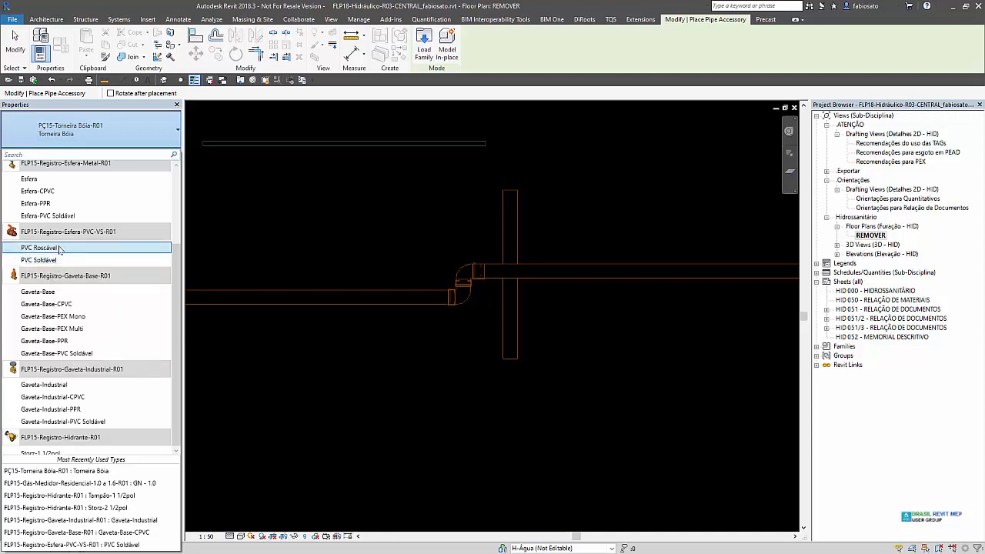
left_click(56, 248)
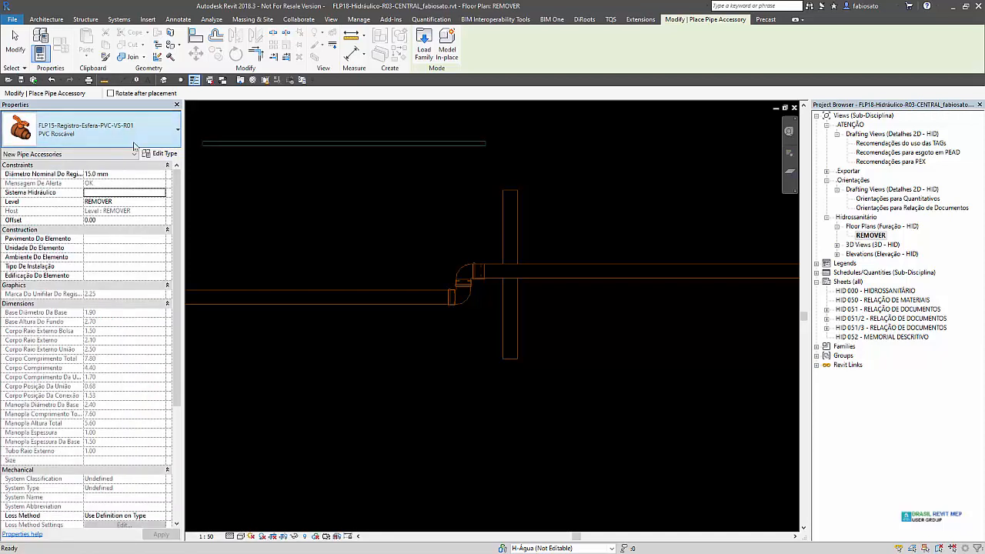
left_click(100, 131)
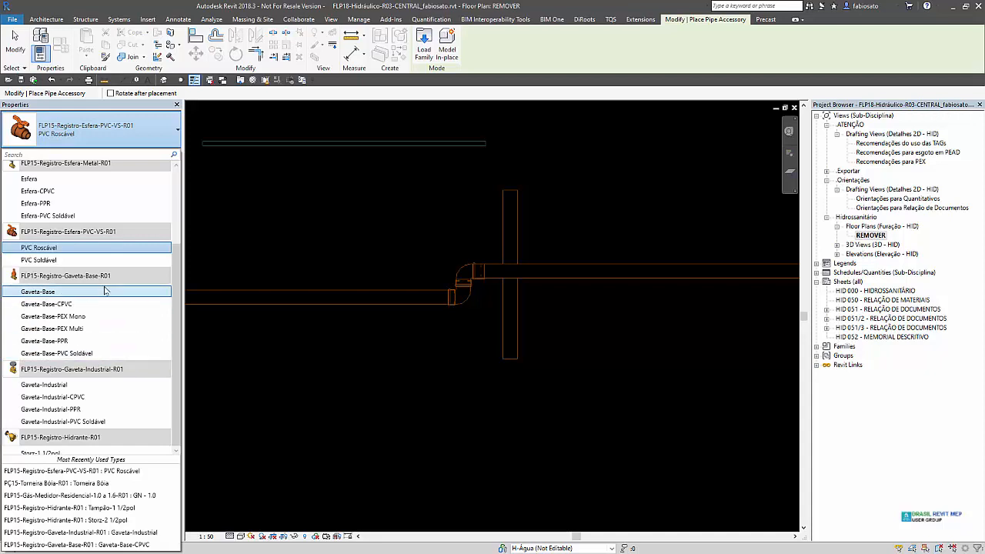
left_click(98, 358)
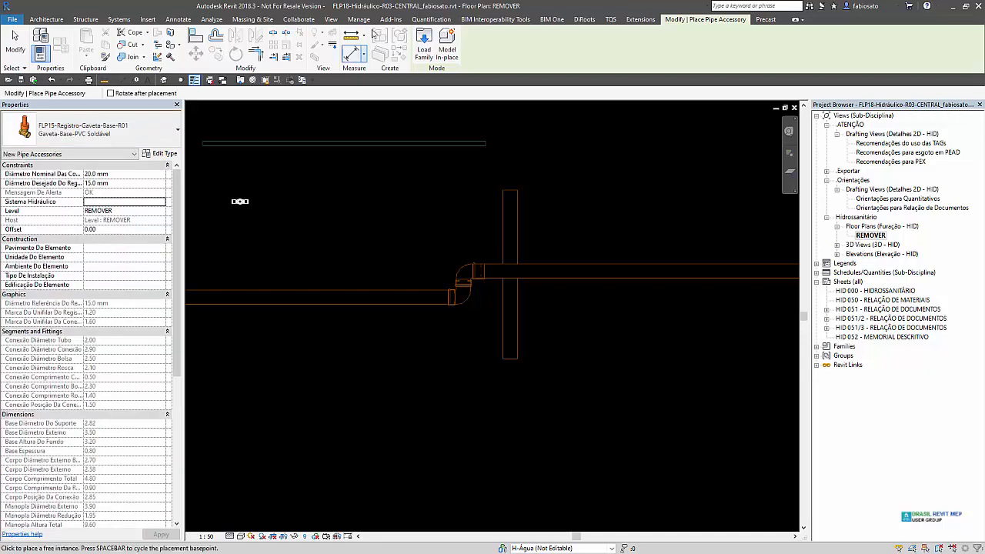
scroll(354, 184, "up", 3)
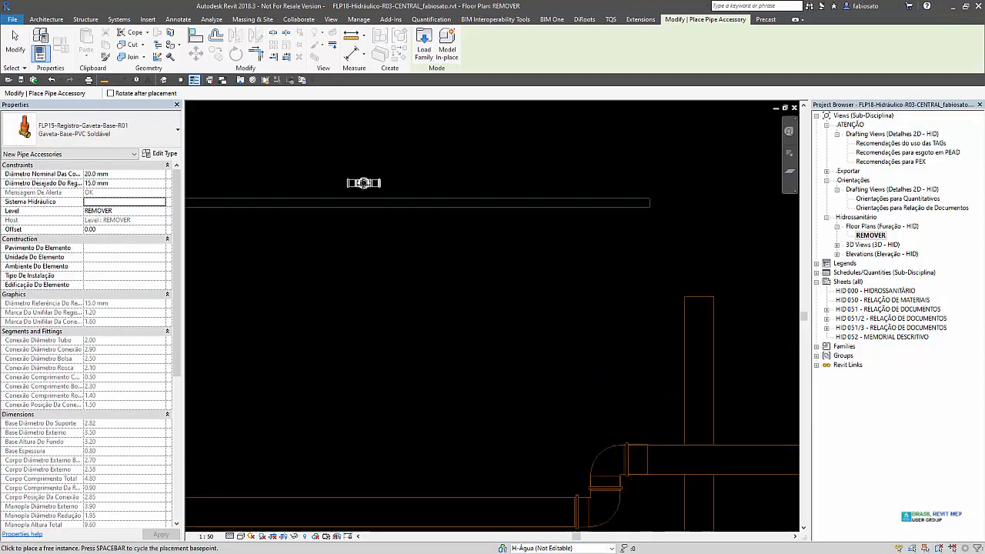
left_click(368, 356)
scroll(231, 218, "up", 3)
key("Escape")
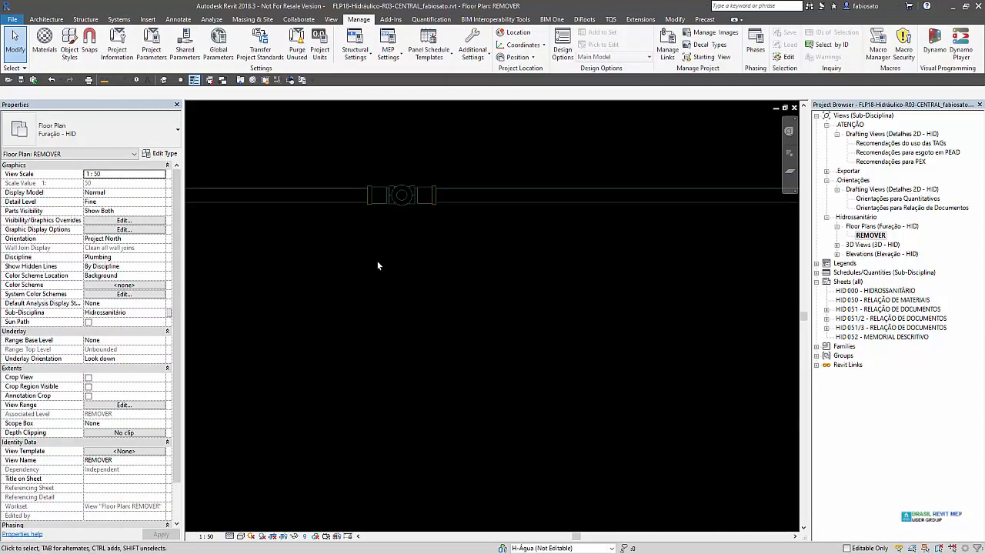
Show the Auxiliar subcategory of Pipe Fittings in the view's Visibility/Graphic Overrides, listing only Piping categories
key("v")
key("g")
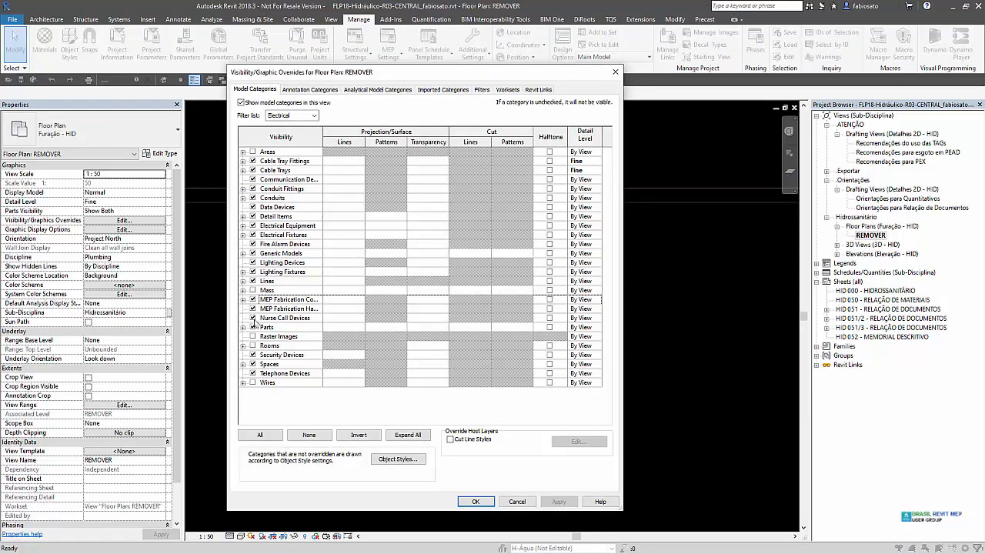
left_click(285, 116)
left_click(277, 164)
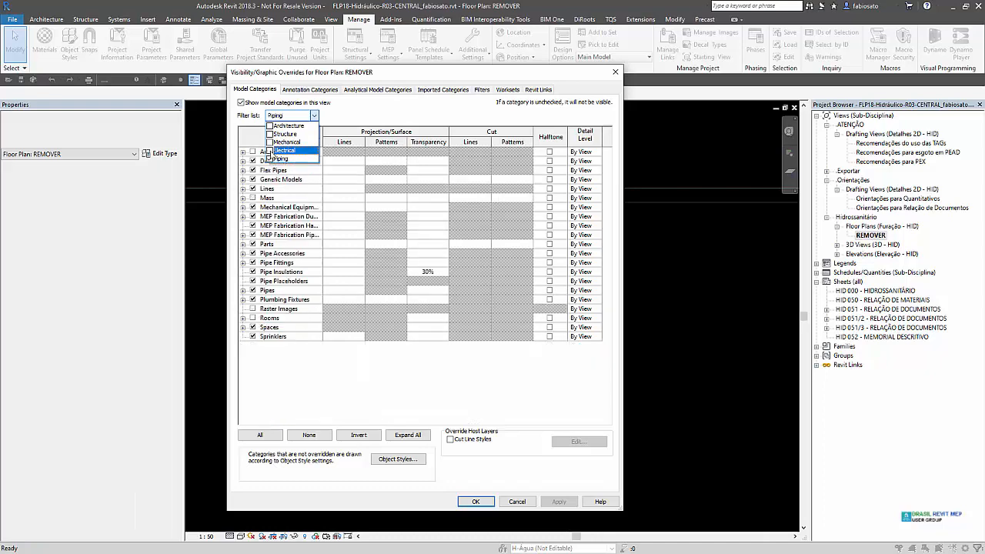
left_click(244, 263)
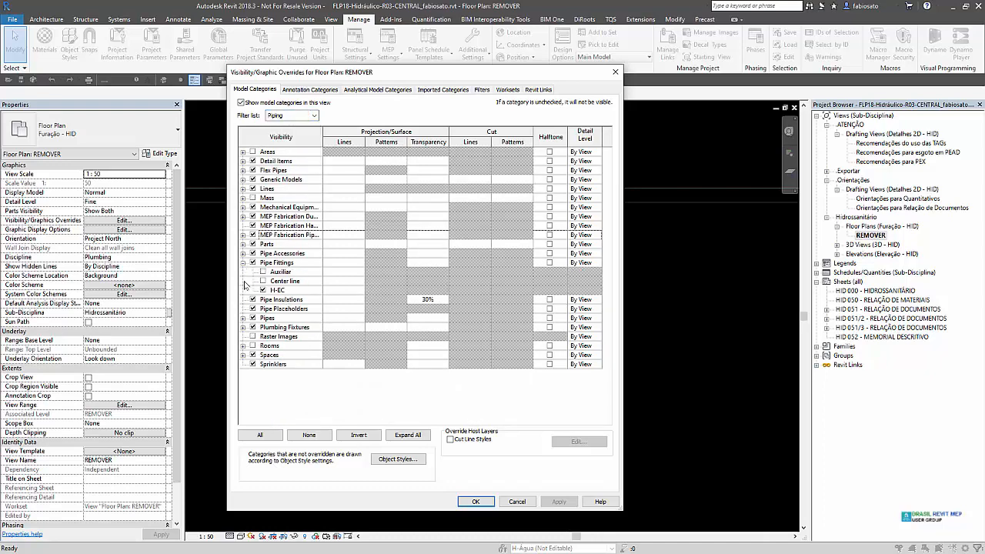
left_click(261, 270)
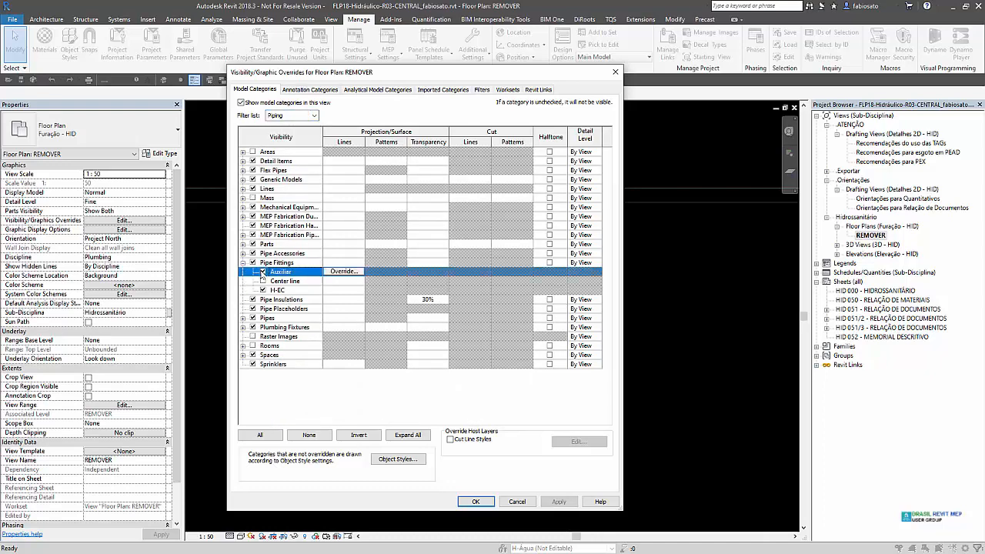
left_click(490, 505)
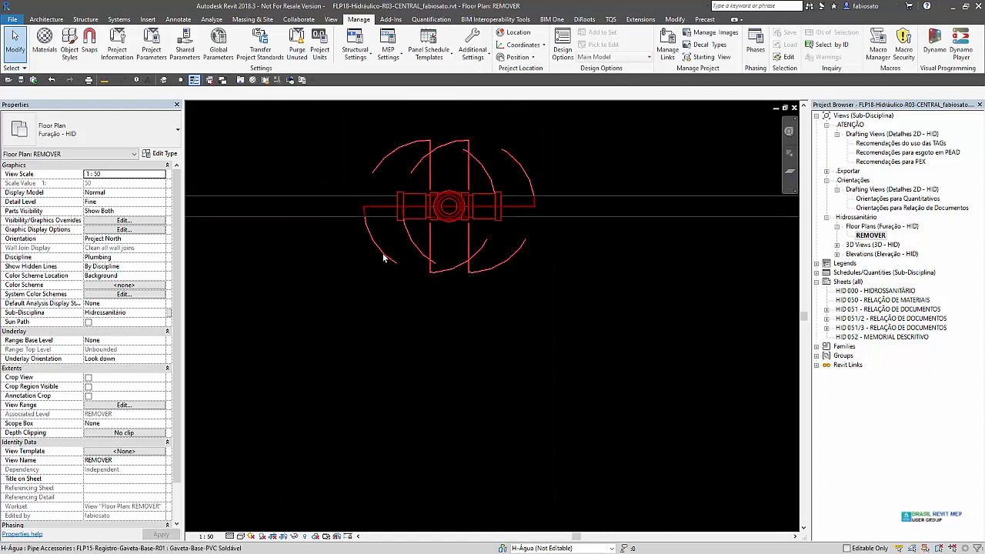
Examine the properties of the gate valve and of the nested adapter fitting on its left side
left_click(382, 258)
scroll(313, 285, "down", 3)
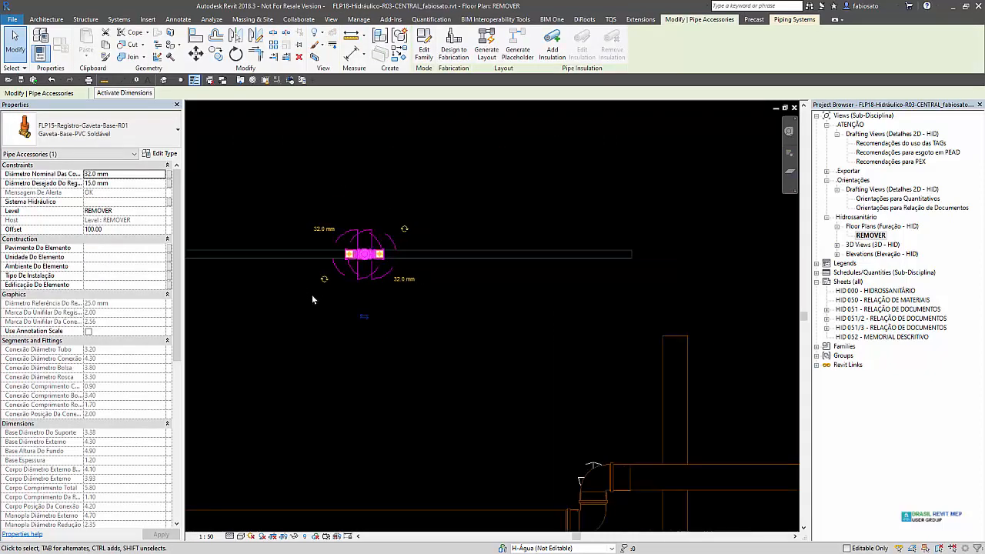
left_click(312, 298)
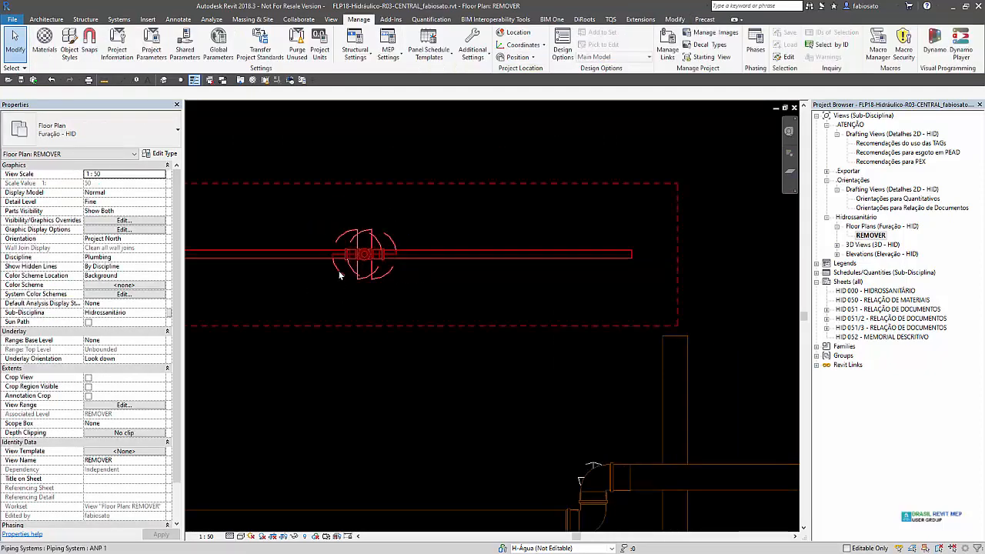
left_click(337, 270)
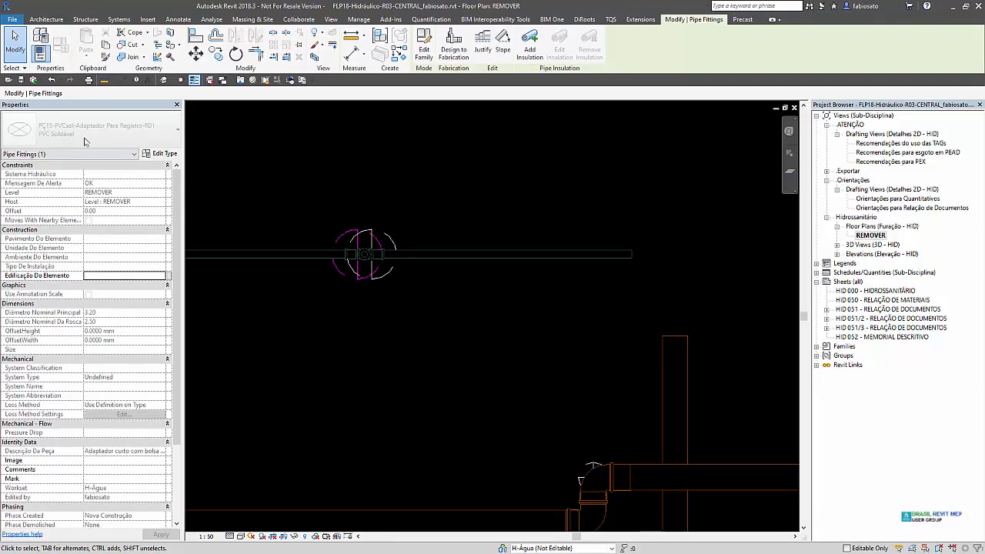
scroll(92, 388, "down", 3)
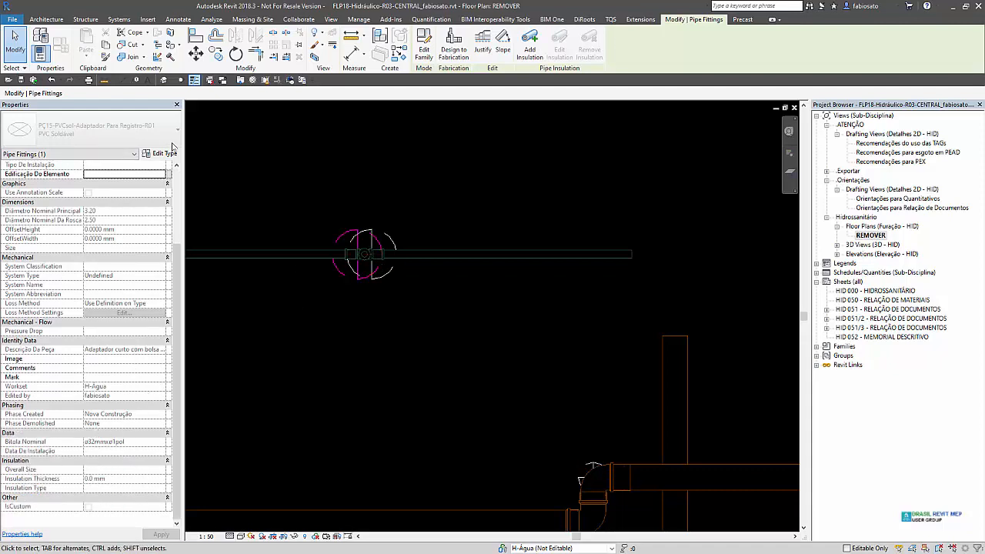
left_click(362, 377)
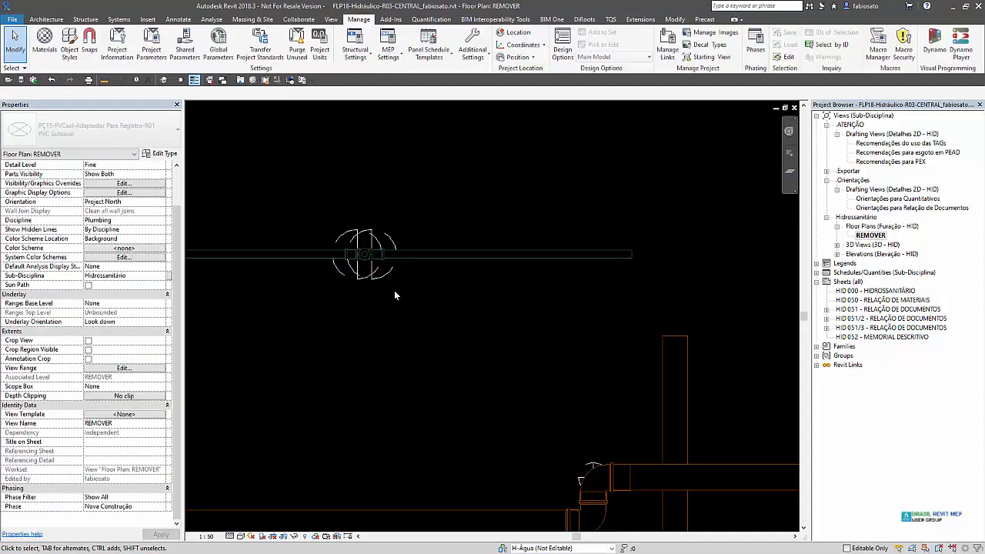
Cycle the highlight through the overlapping elements at the valve, from its right-hand adapter to the connected pipe network
key("Tab")
key("Tab")
key("Tab")
key("Tab")
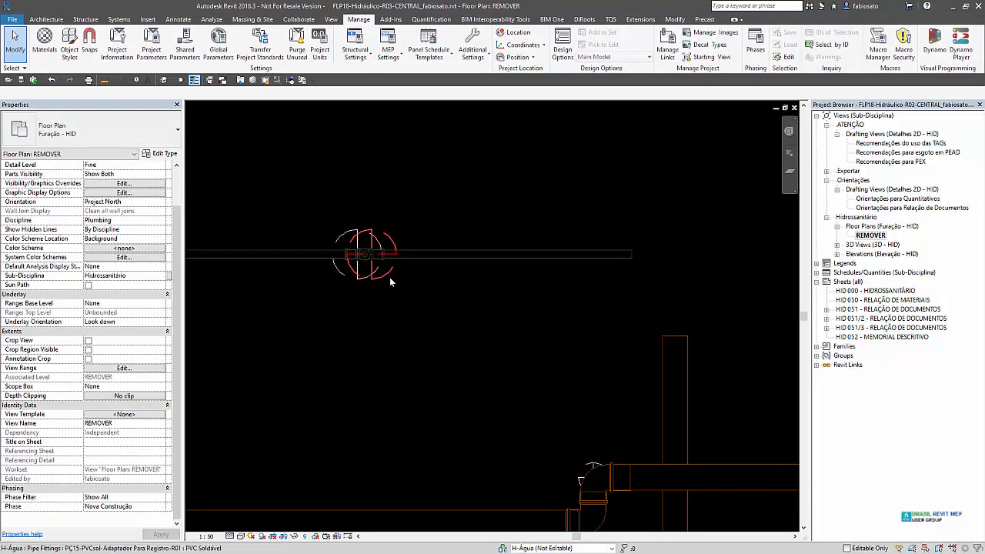
key("Tab")
key("Tab")
key("Tab")
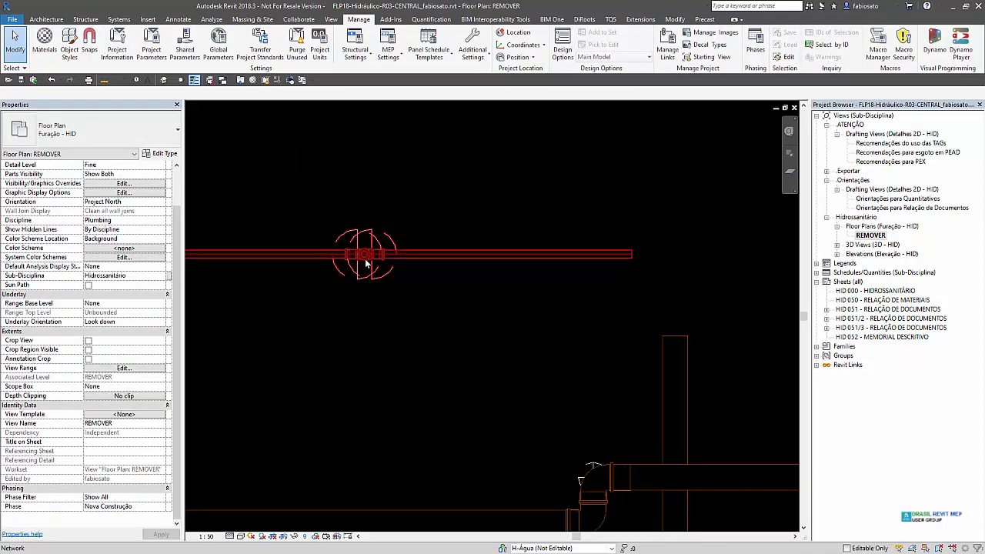
Open the inline gate valve's family for editing and inspect the nested adapter fitting in its 3D view
key("Tab")
key("Tab")
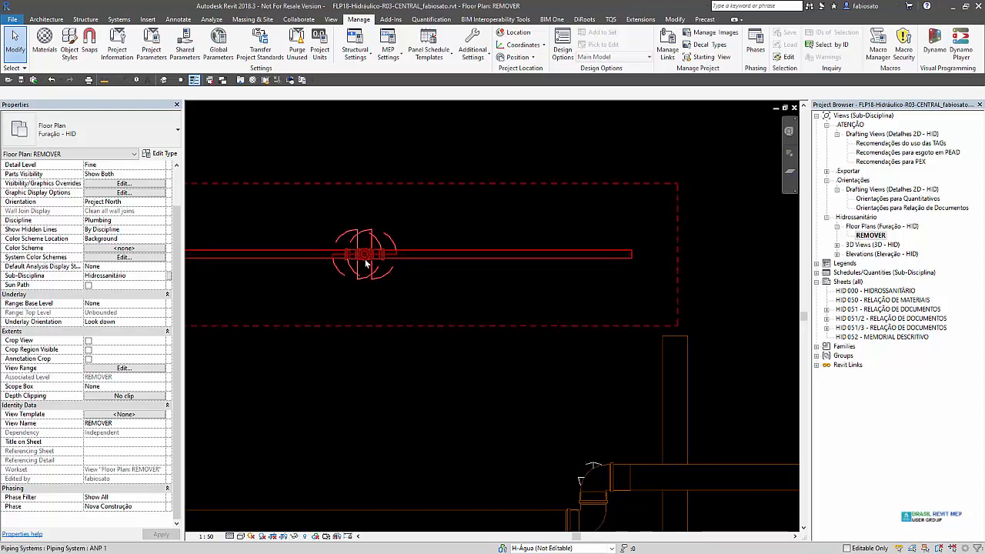
left_click(355, 265)
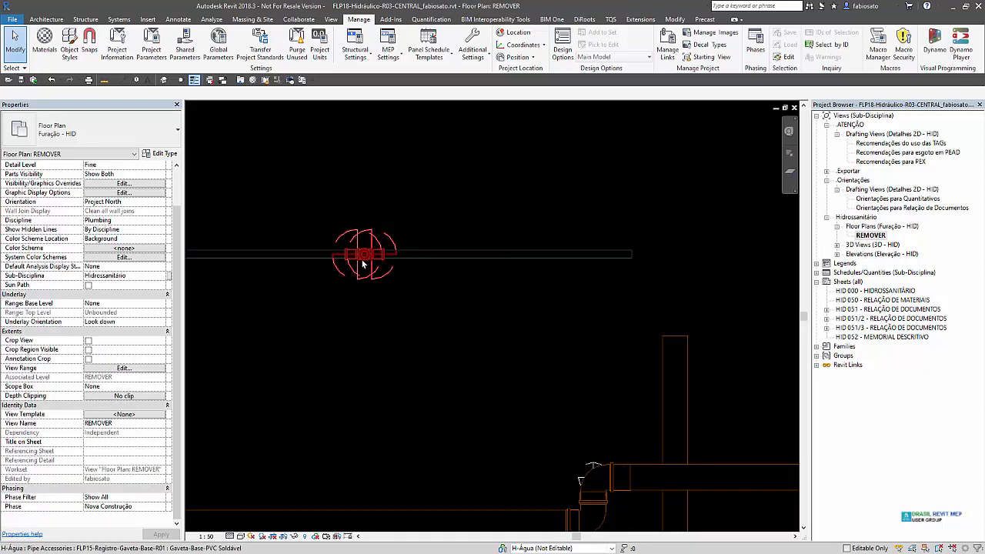
left_click(364, 265)
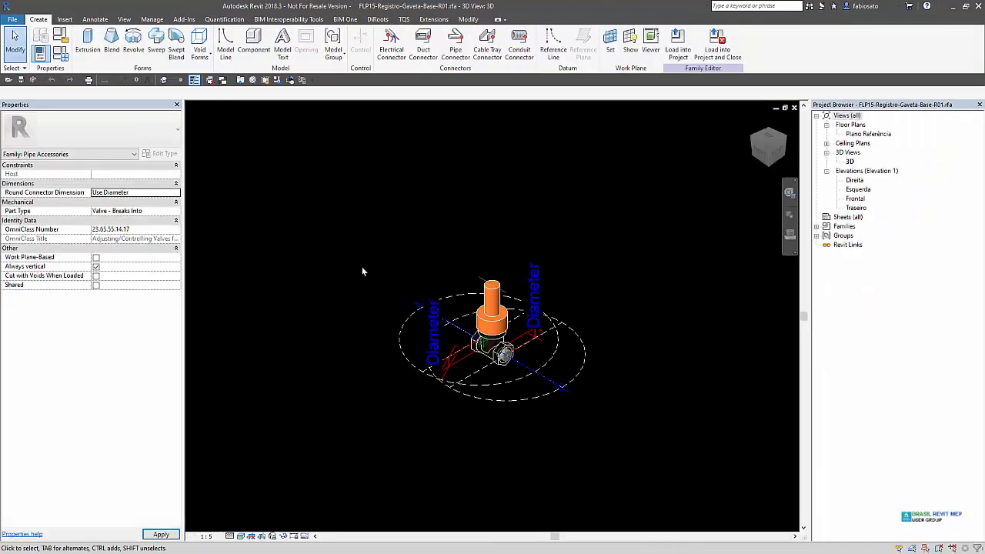
scroll(501, 387, "up", 3)
left_click(527, 406)
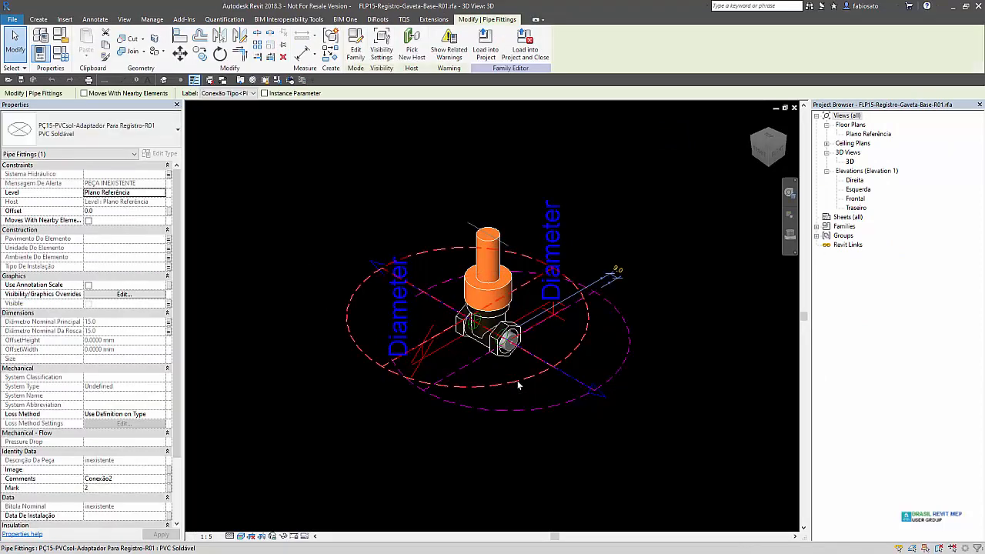
left_click(337, 330)
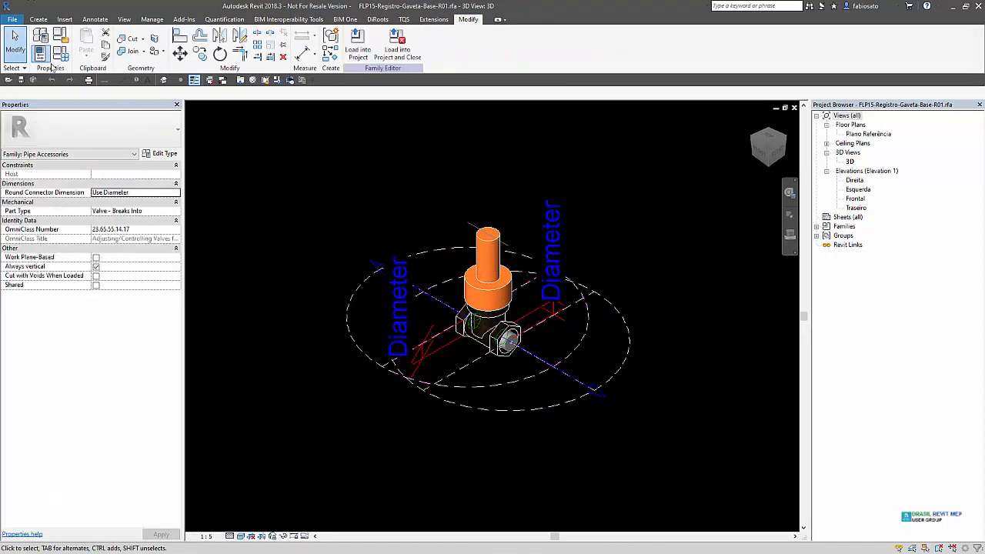
Switch the valve family's current type to Gaveta-Base-PVC Soldável in Family Types
left_click(60, 52)
left_click(61, 36)
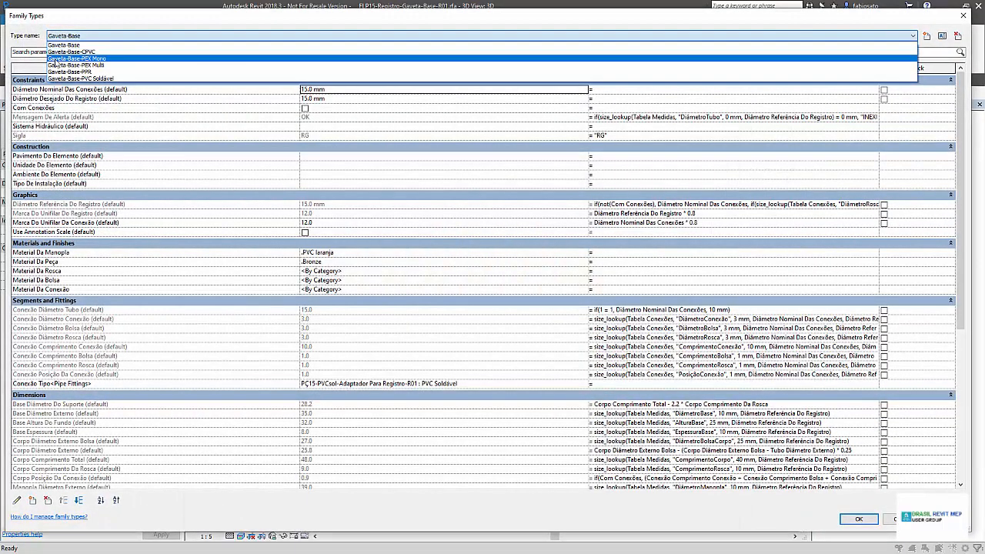
left_click(80, 79)
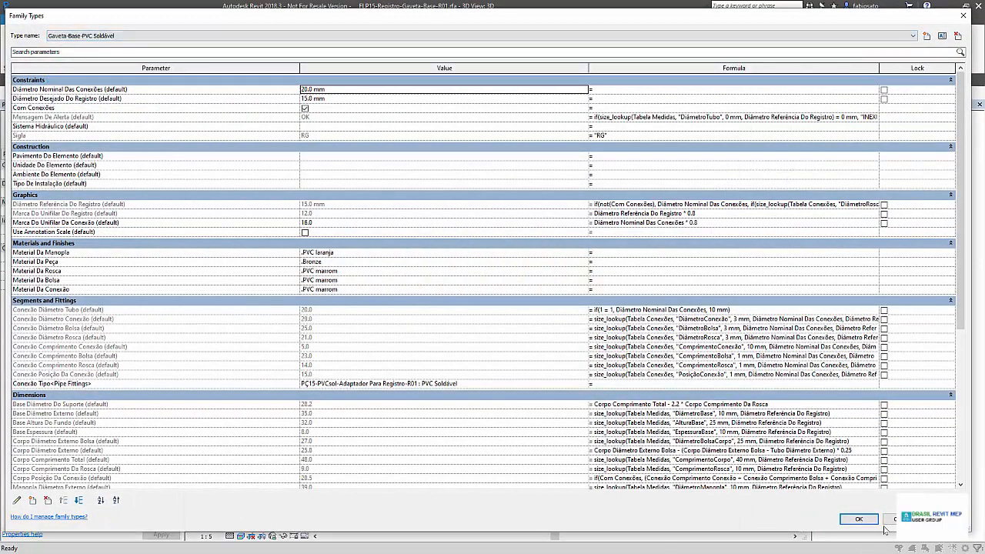
left_click(859, 519)
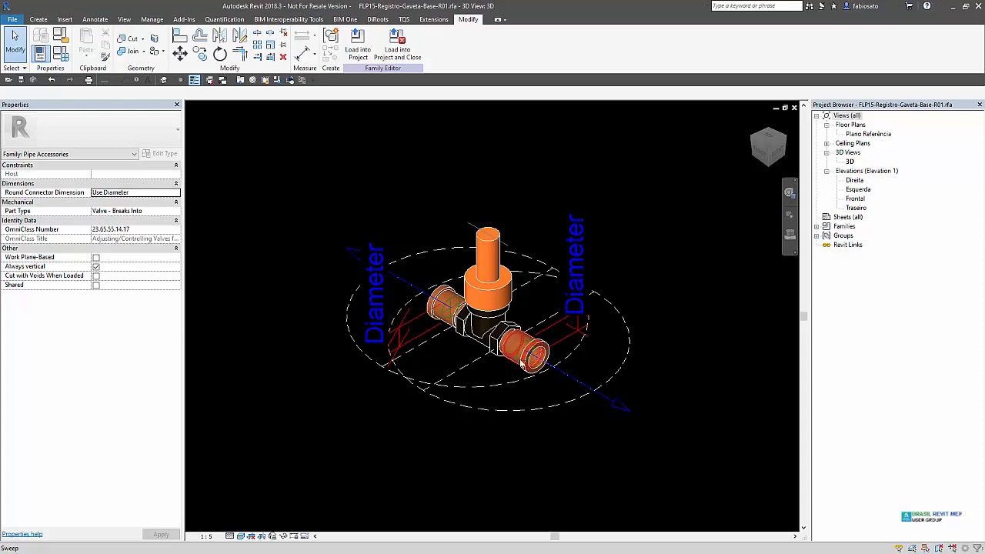
Examine the two sweep solids that model the adapter socket at the valve's front end, checking their material and subcategory
left_click(523, 362)
scroll(501, 288, "up", 3)
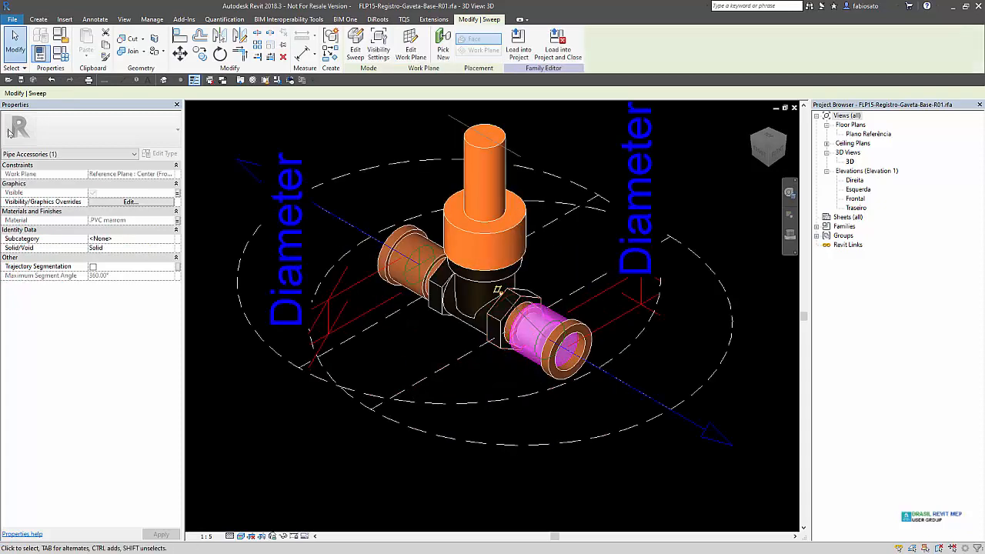
left_click(562, 385)
left_click(561, 374)
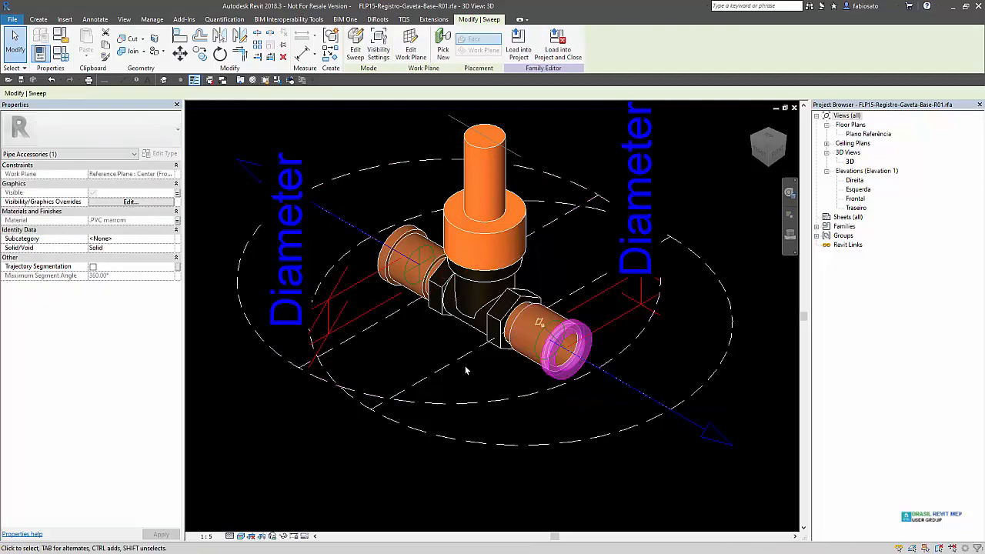
left_click(473, 364)
mouse_move(473, 364)
middle_mouse_down("shift")
mouse_move(566, 340)
mouse_move(464, 400)
mouse_move(420, 406)
mouse_move(484, 359)
middle_mouse_up("shift")
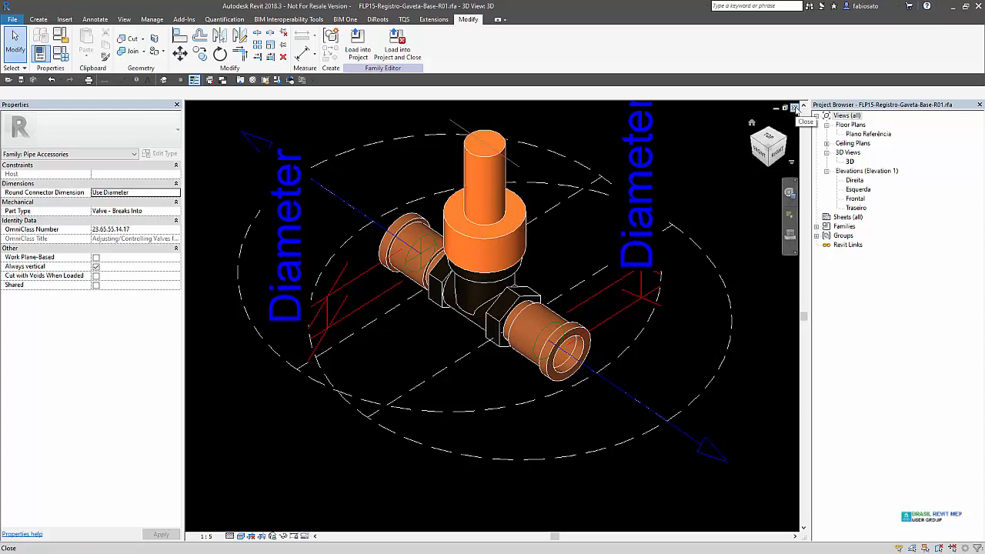
Close the FLP15-Registro-Gaveta-Base-R01 family without saving and return to the REMOVER floor plan
left_click(795, 108)
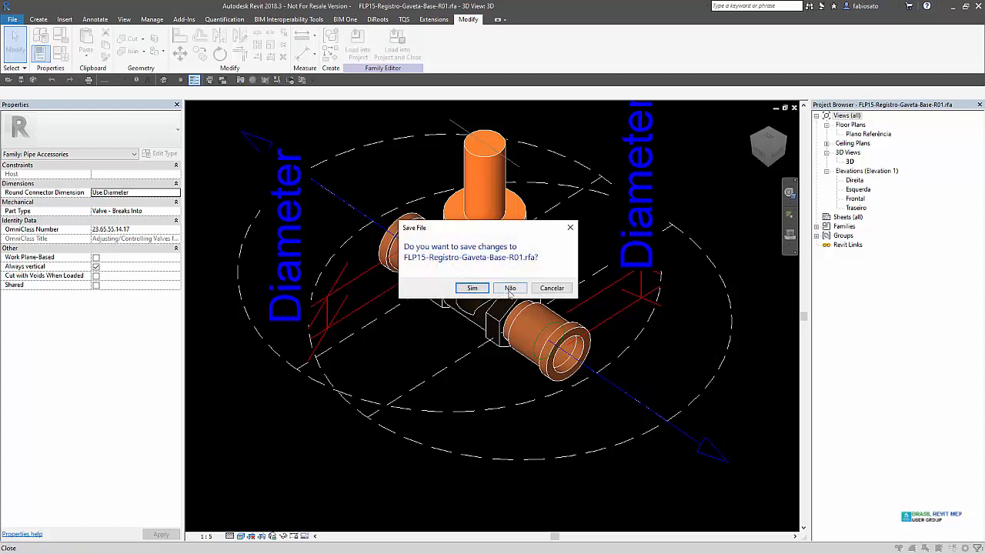
left_click(551, 288)
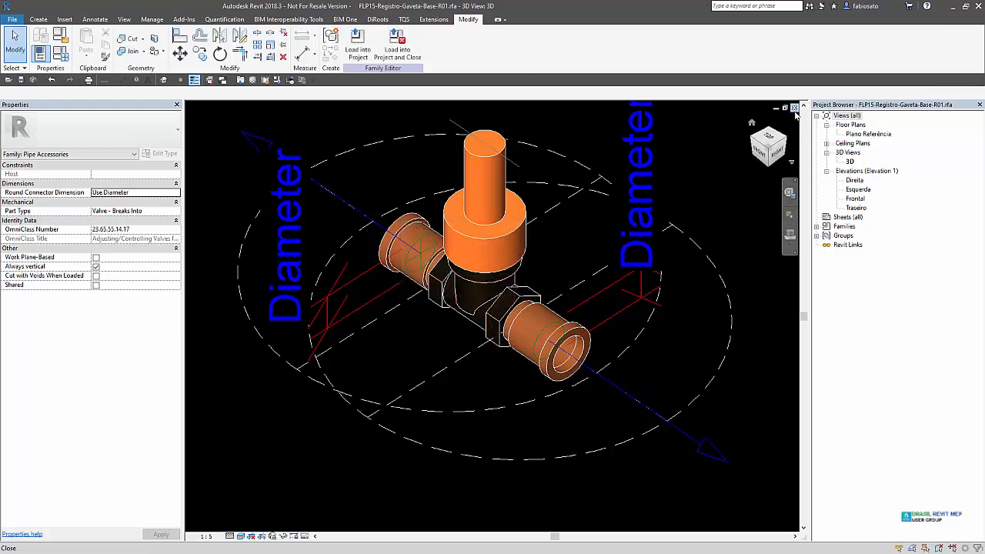
left_click(795, 107)
left_click(499, 289)
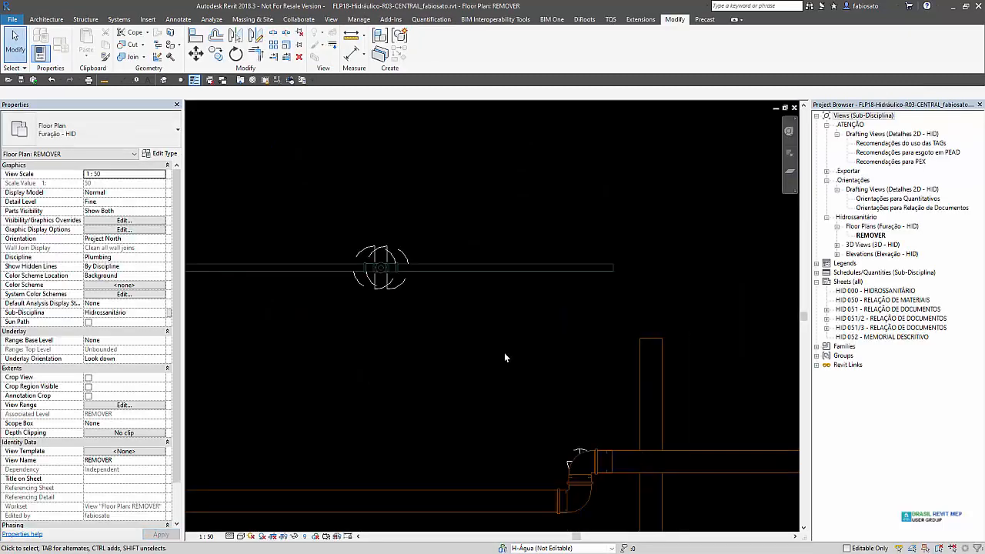
Check which filters are applied in the REMOVER plan's Visibility/Graphic Overrides, leaving the settings as they are
key("v")
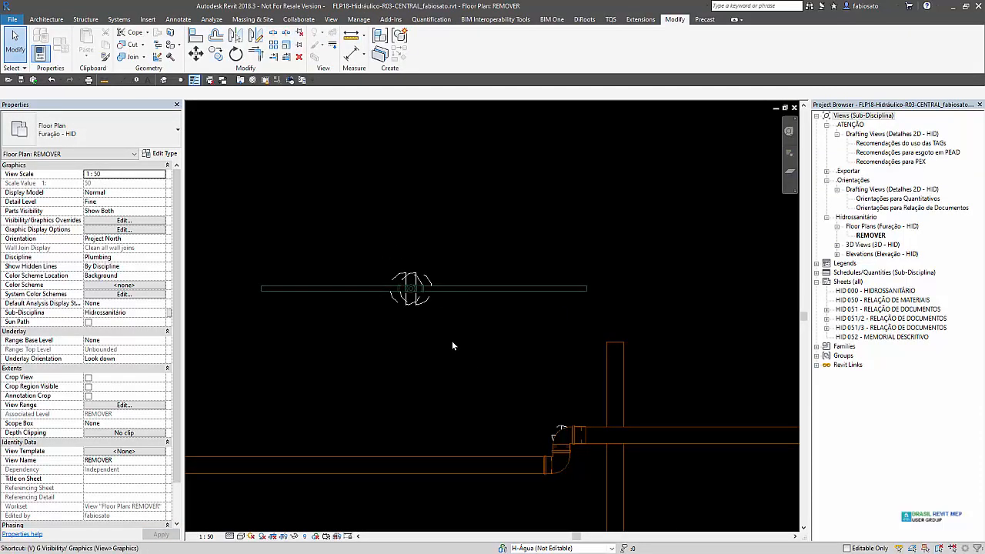
key("g")
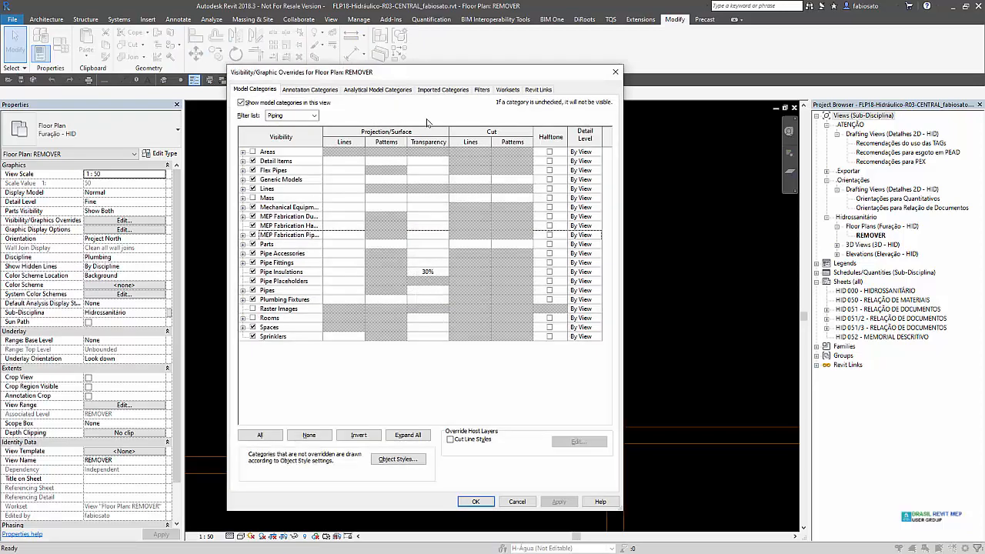
left_click(483, 90)
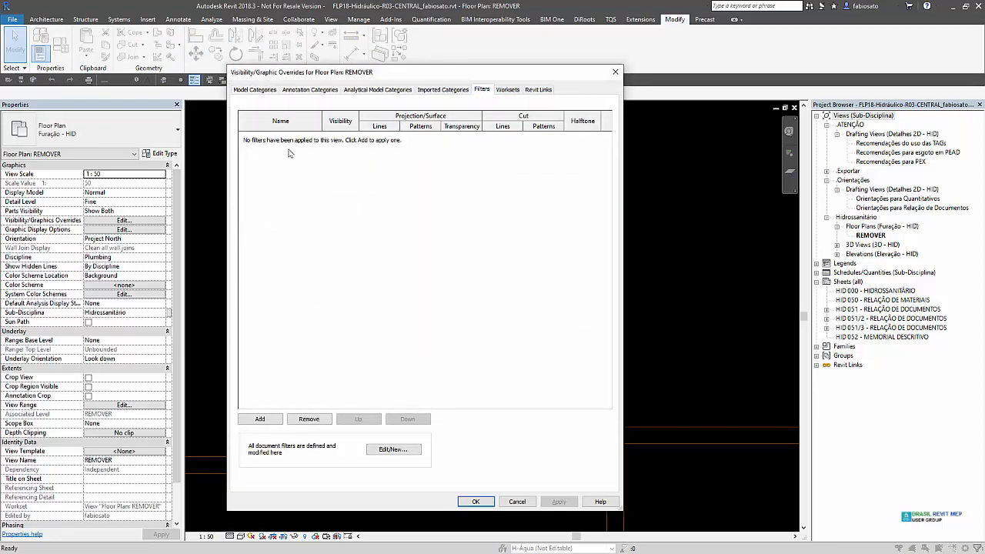
left_click(512, 502)
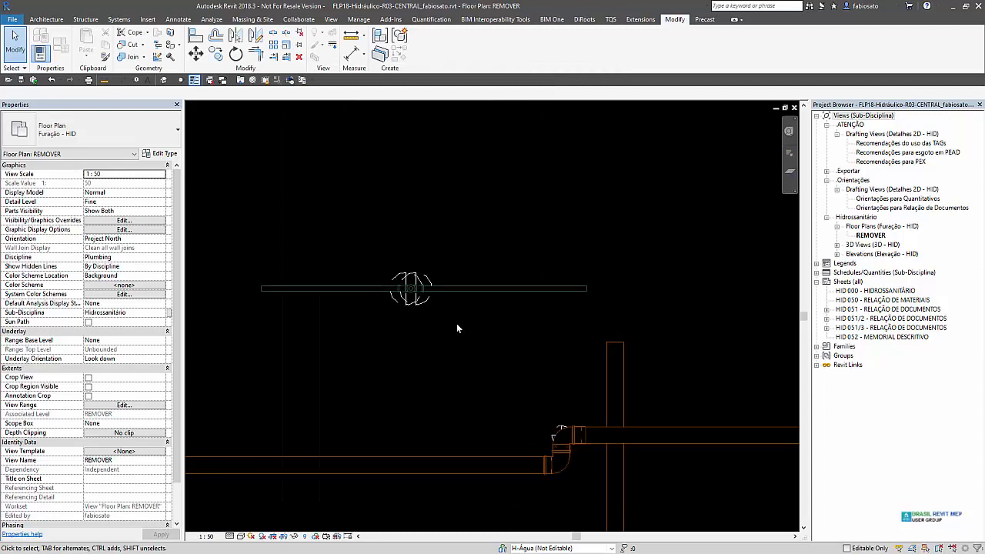
Select the nested PVC adapter on the valve's left side and examine its properties, from system type and name to nominal gauge
scroll(408, 299, "up", 2)
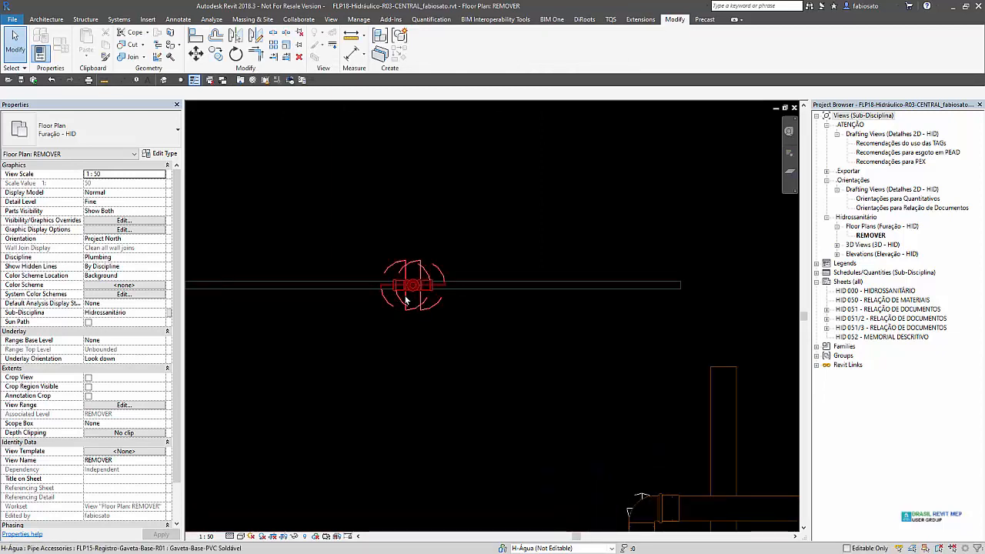
scroll(408, 300, "up", 2)
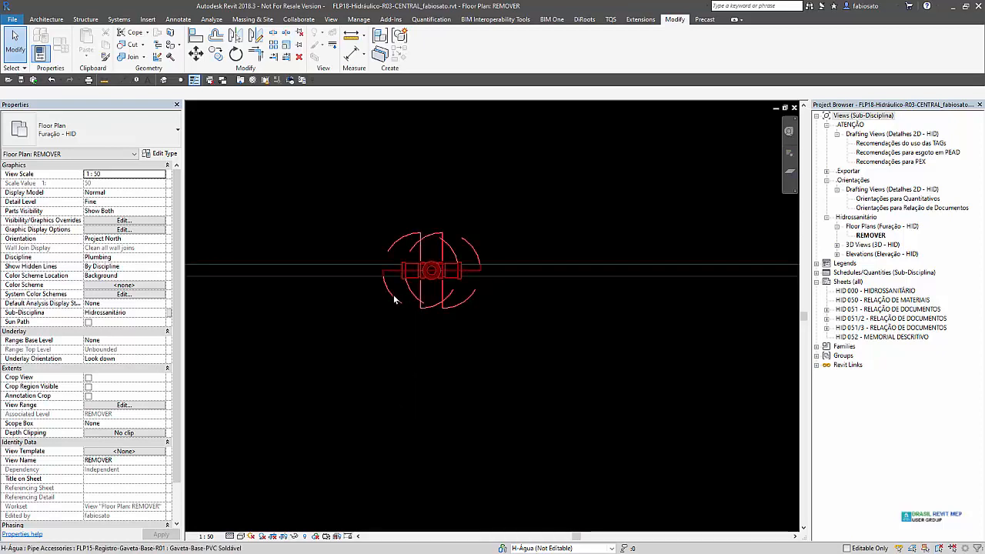
key("Tab")
key("Tab")
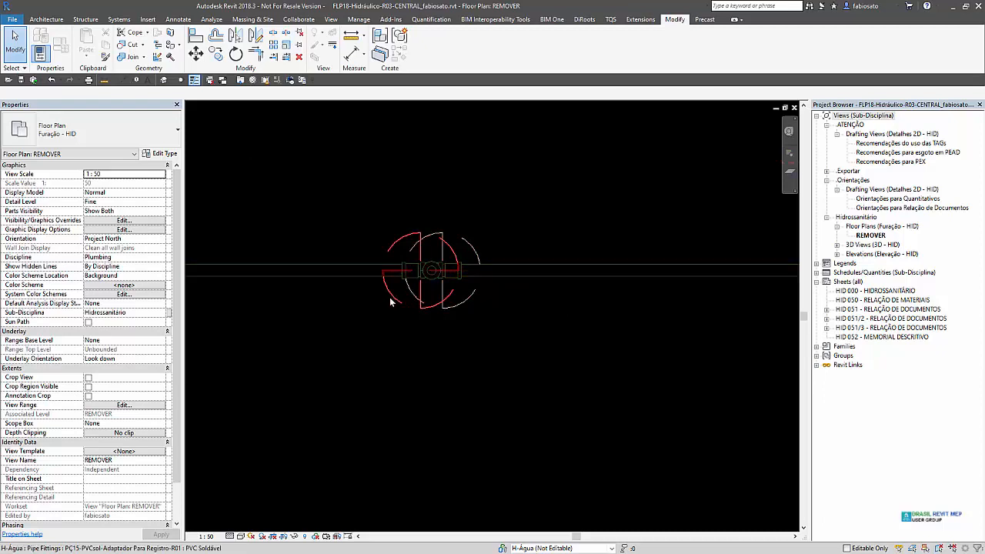
left_click(391, 301)
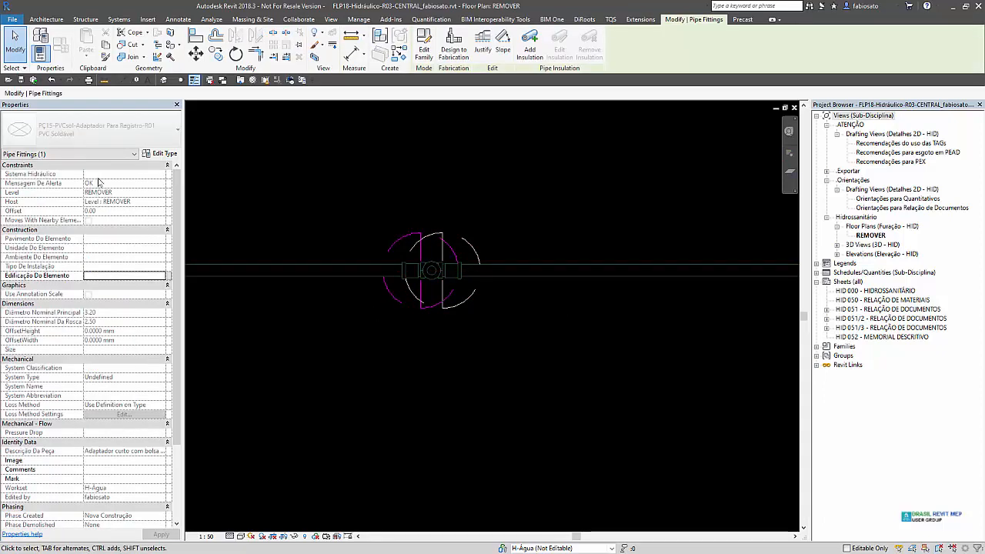
scroll(131, 376, "down", 1)
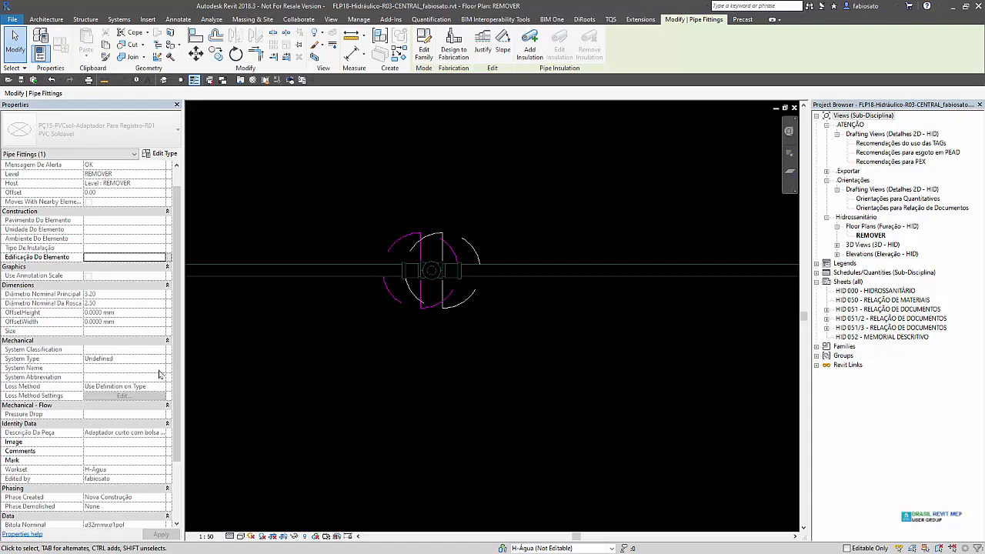
scroll(138, 354, "down", 1)
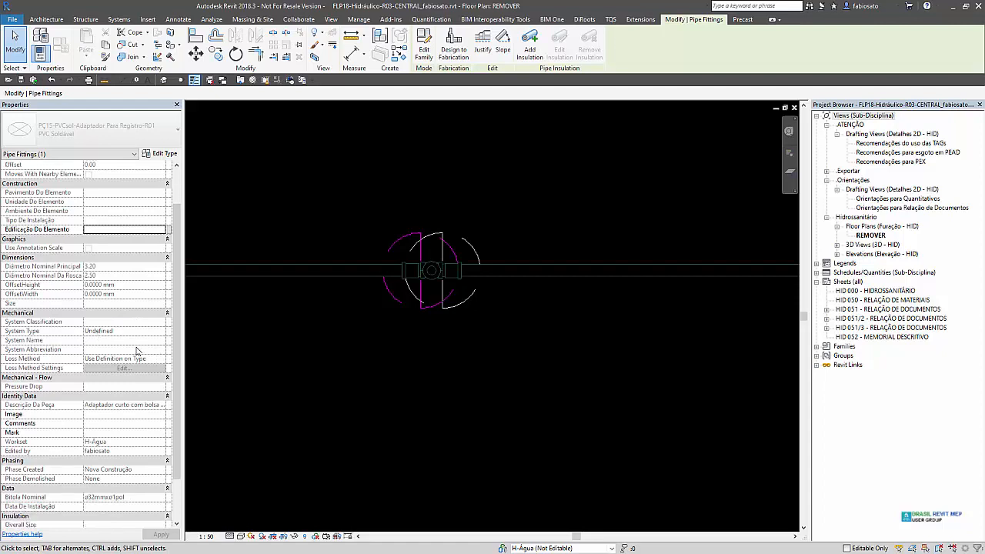
scroll(137, 351, "down", 2)
scroll(197, 375, "down", 2)
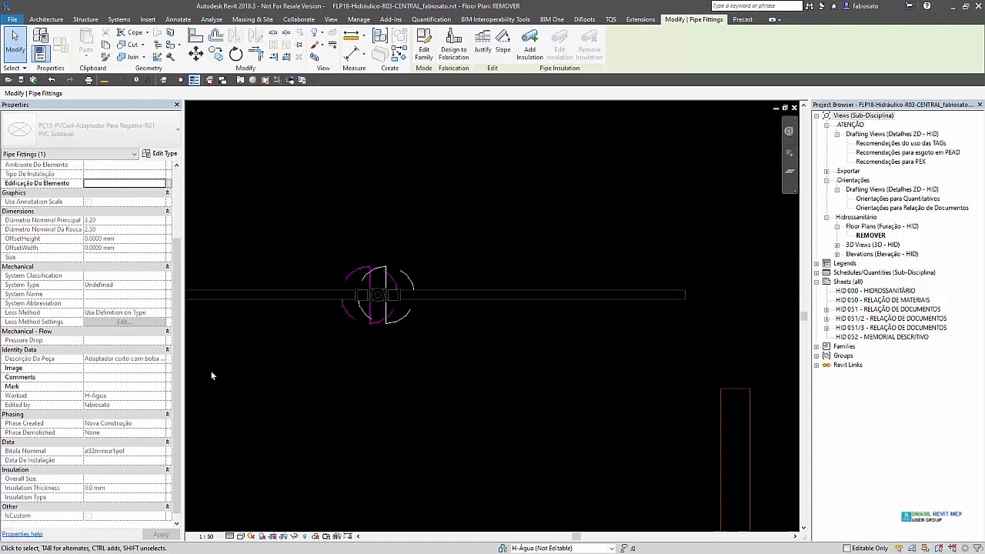
left_click(459, 378)
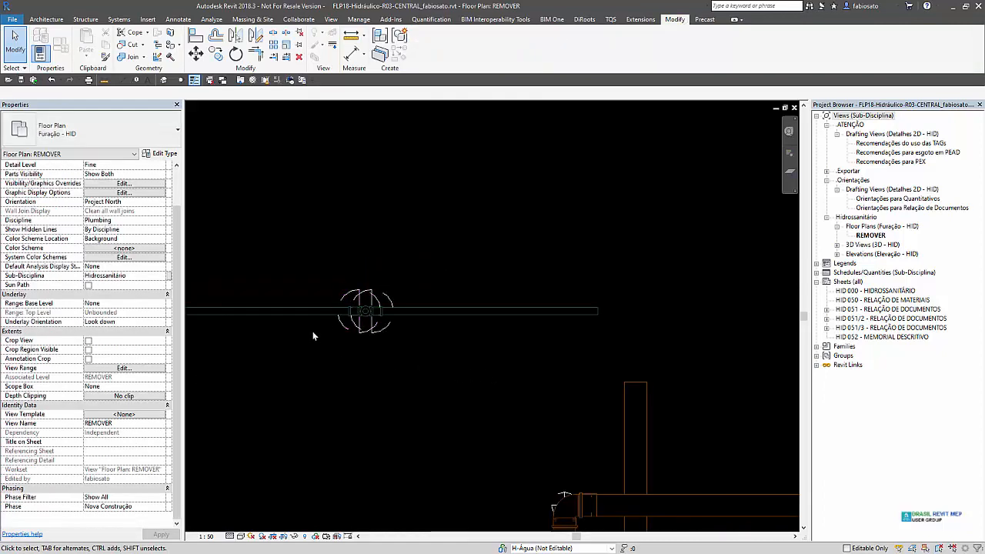
Toggle the Com Luva option of the upper 100 mm sewer elbow off and back on
scroll(433, 390, "down", 1)
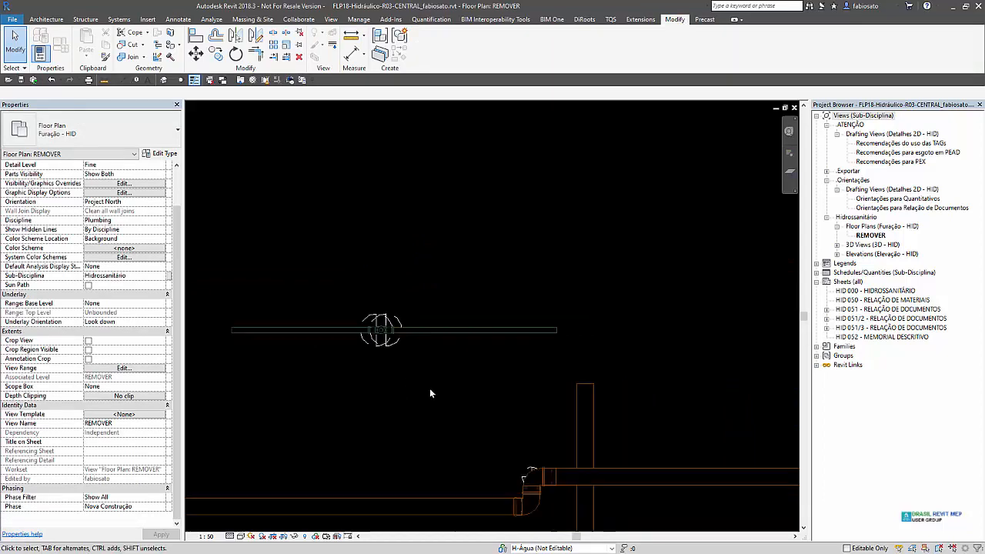
scroll(337, 347, "up", 4)
scroll(413, 265, "down", 2)
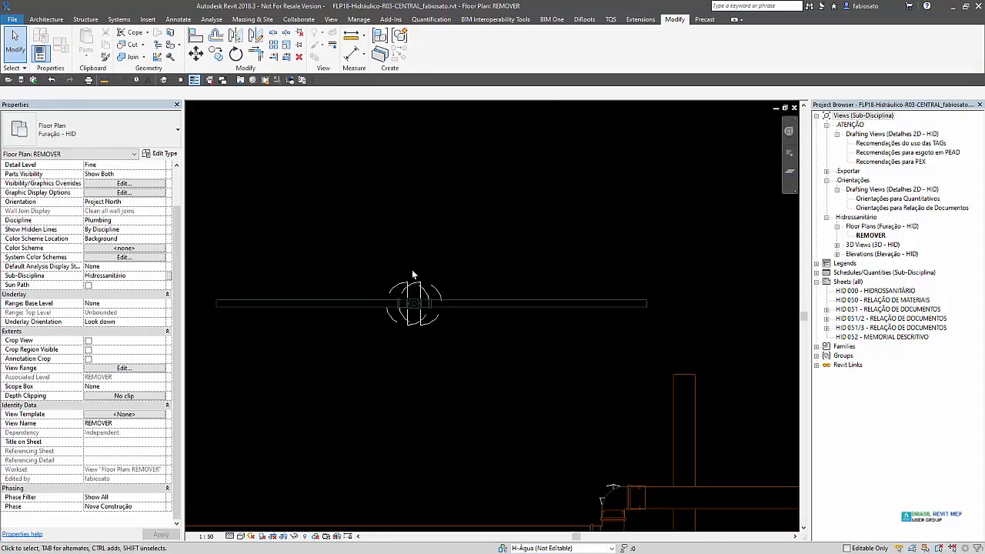
scroll(517, 407, "up", 3)
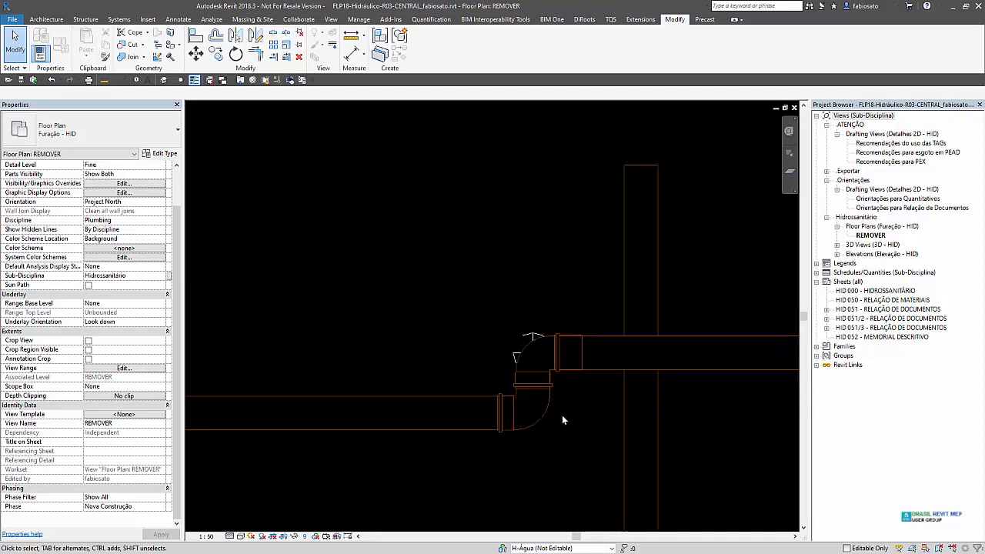
left_click(542, 356)
left_click(89, 176)
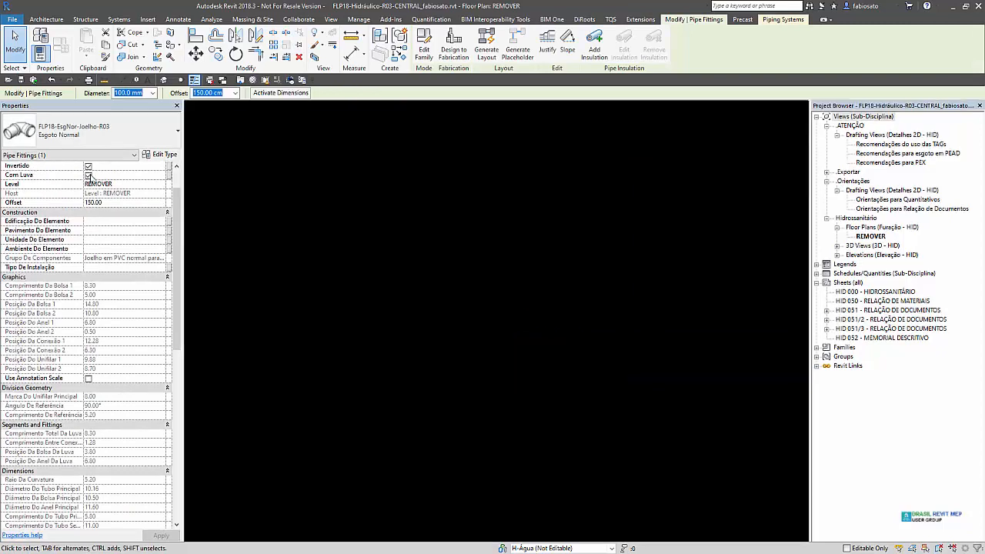
left_click(479, 358)
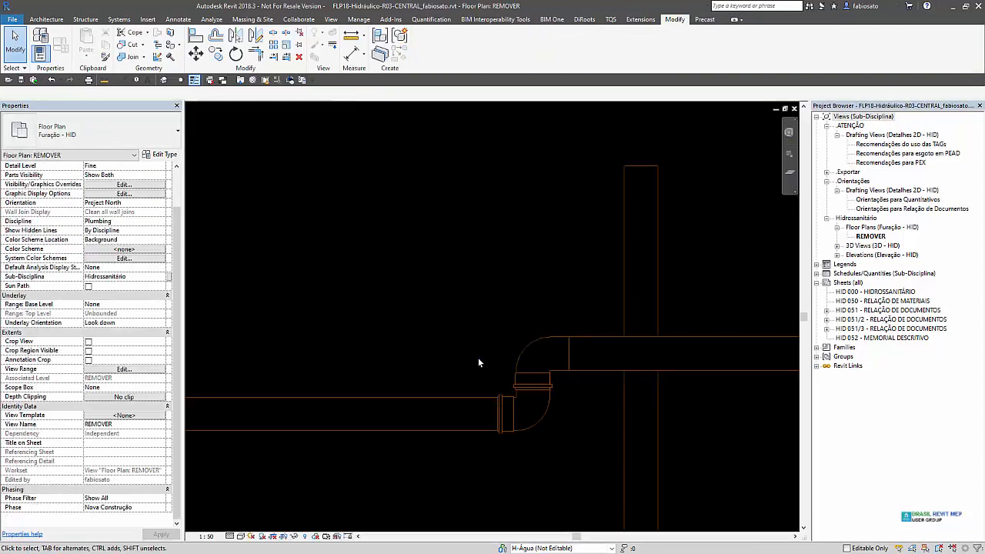
left_click(530, 355)
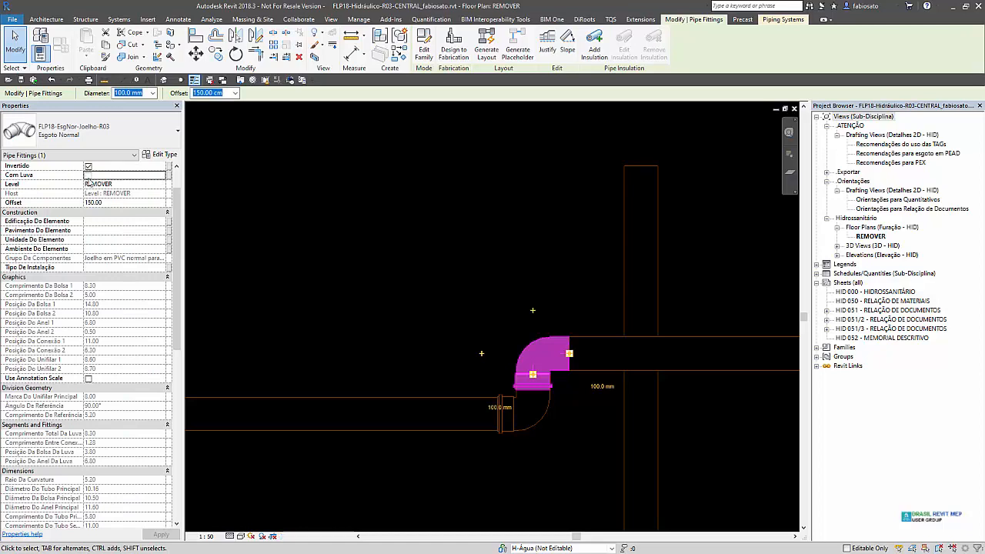
left_click(454, 290)
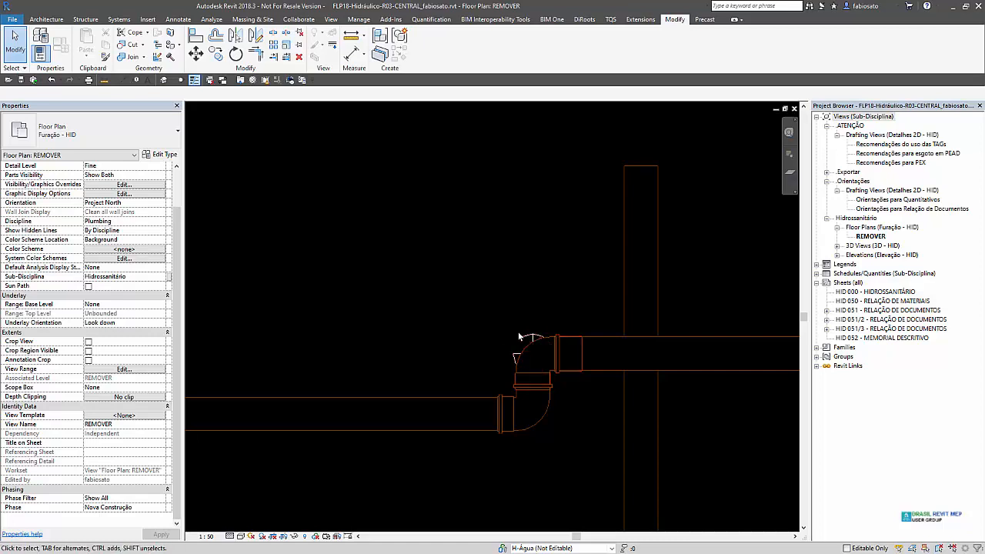
Move the horizontal Esgoto Normal pipe at the upper elbow upward in plan, spacing the two elbows apart with a vertical pipe run
left_click(604, 338)
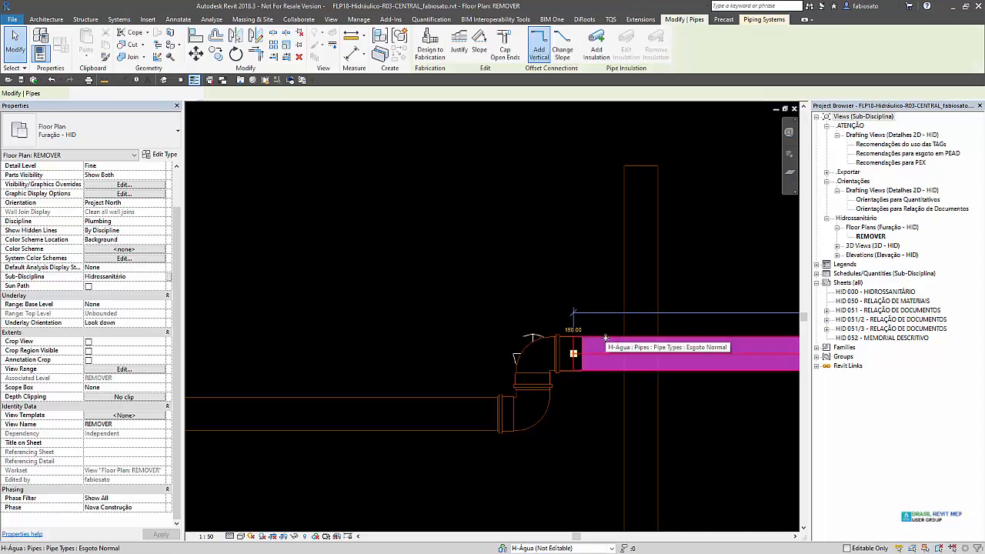
left_click_drag(606, 338, 608, 212)
left_click(425, 357)
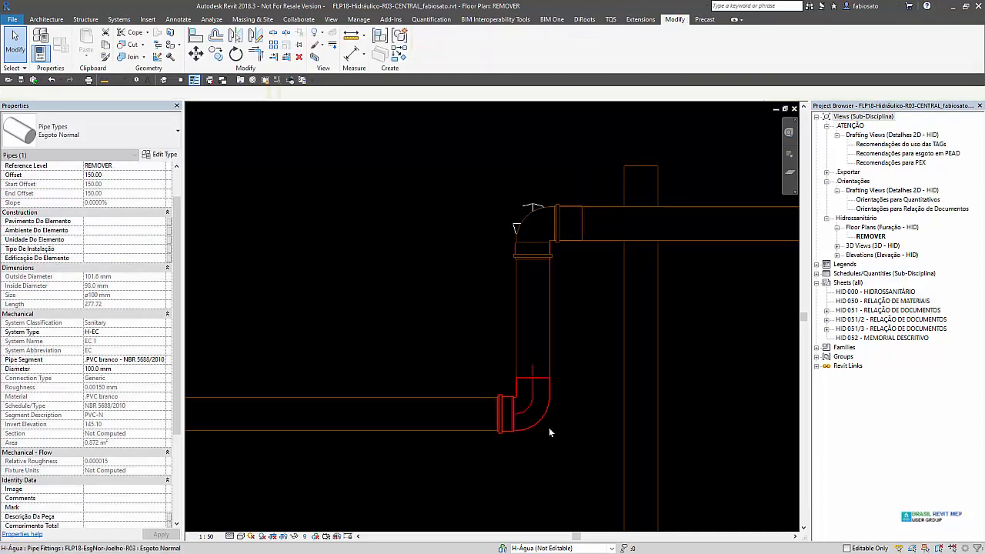
left_click(545, 419)
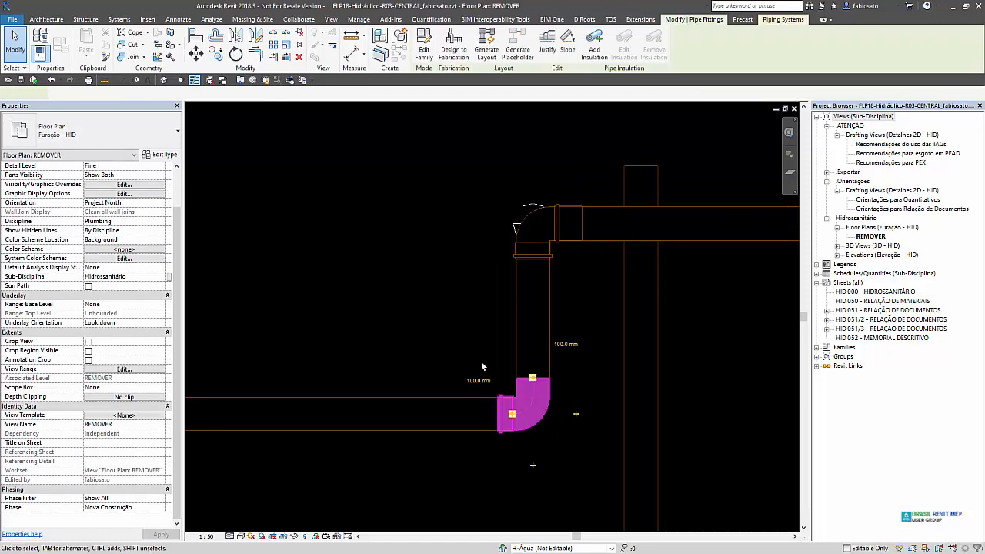
left_click(416, 281)
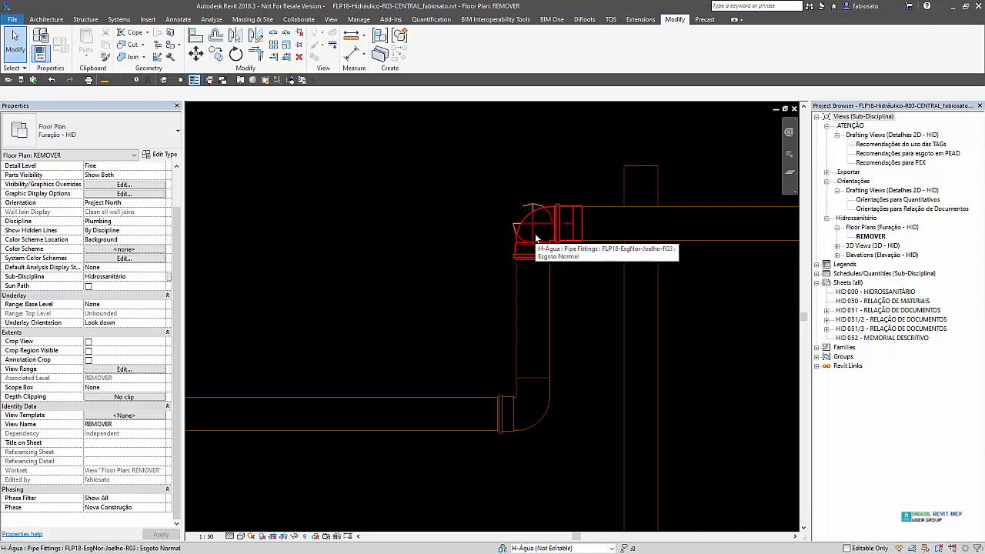
scroll(406, 291, "down", 1)
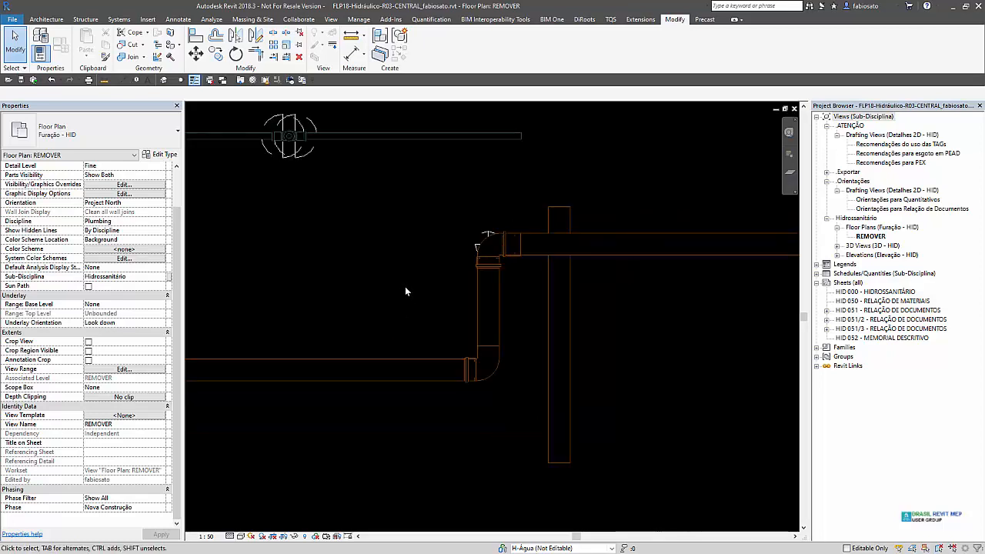
scroll(405, 291, "down", 2)
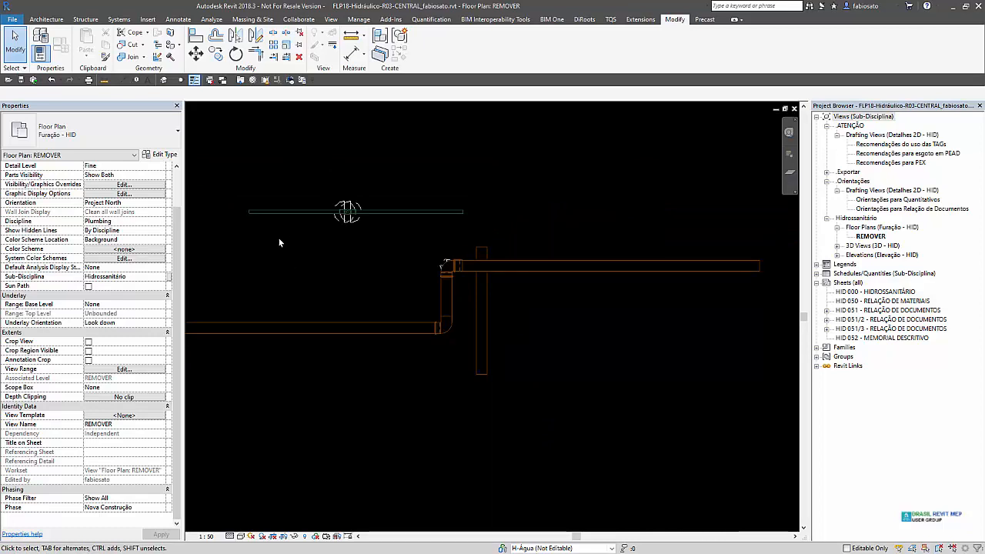
middle_click_drag(279, 242, 352, 295)
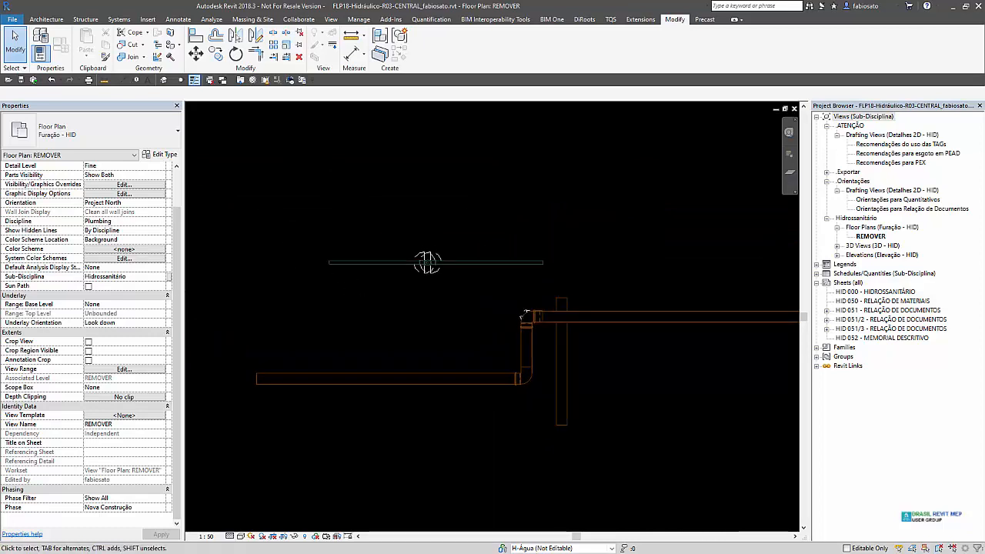
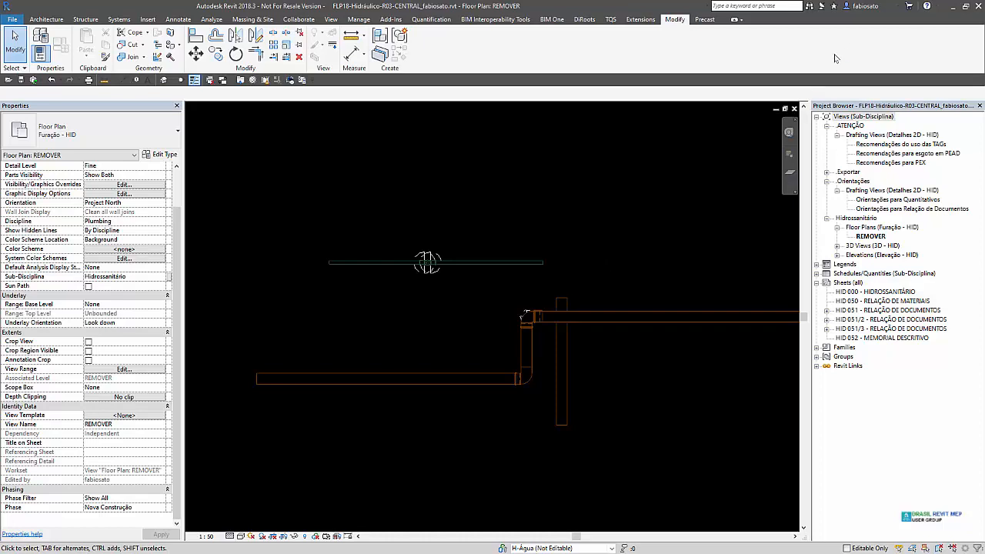
Open the FLP15-Registro-Gaveta-Base-R01 gate valve family from the water pipe for editing
scroll(357, 263, "up", 2)
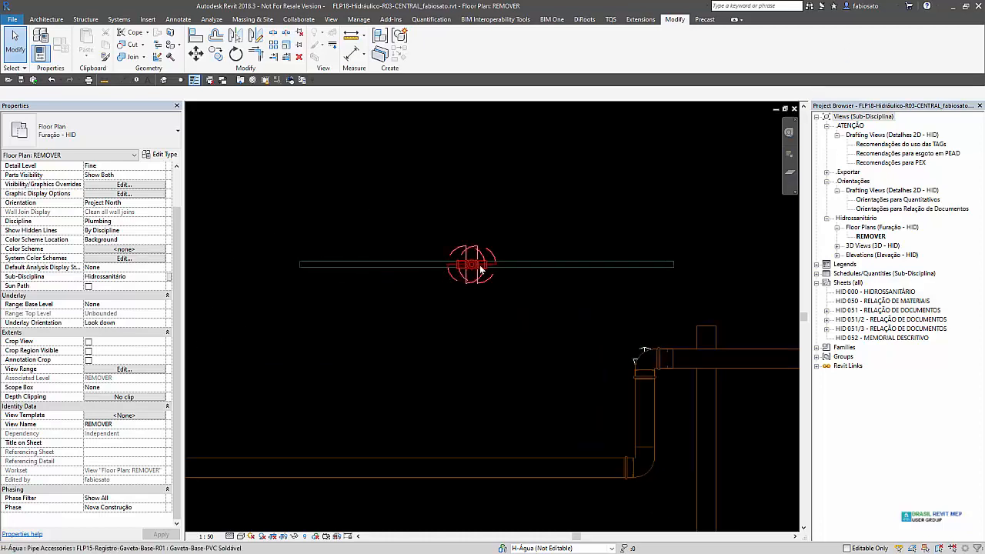
scroll(470, 273, "up", 2)
left_click(472, 291)
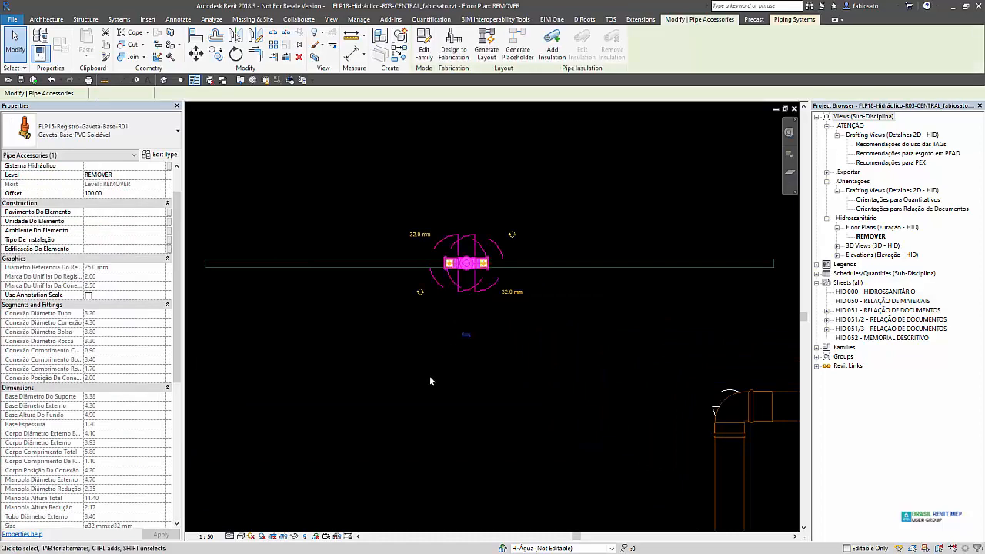
left_click(430, 375)
left_click(456, 288)
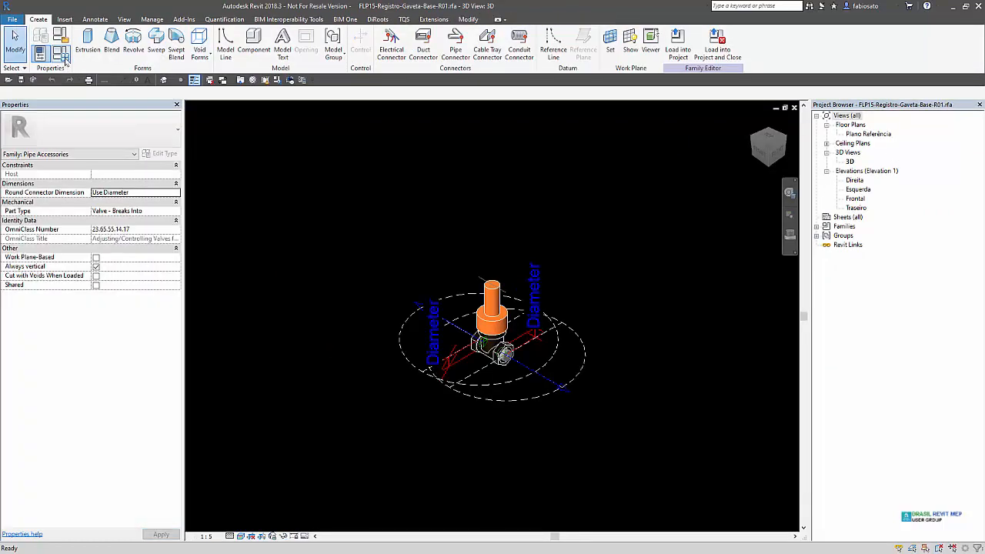
Examine the gate valve family's type parameters down to Multiplicador De Quantidade in Identity Data, and leave without changes
left_click(63, 58)
scroll(328, 292, "down", 10)
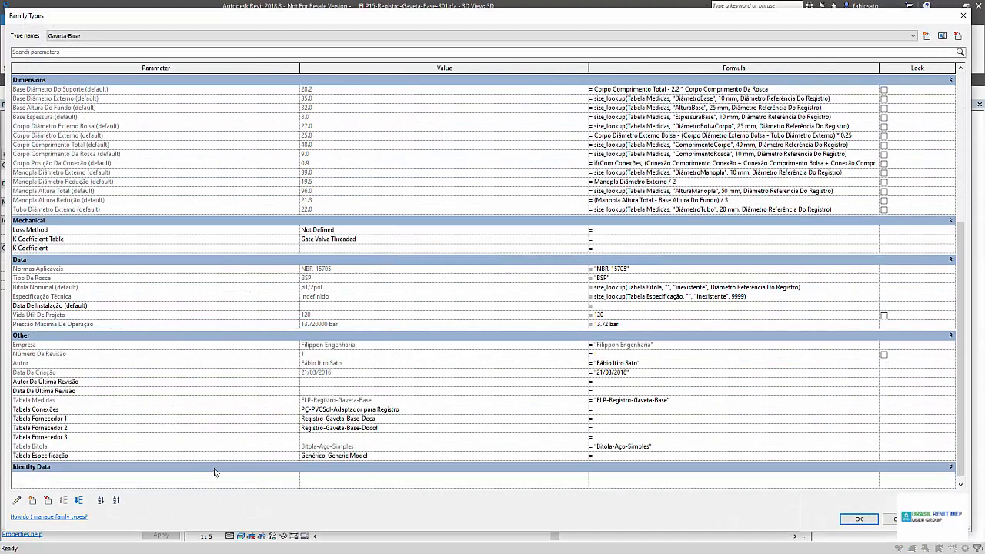
scroll(254, 338, "down", 5)
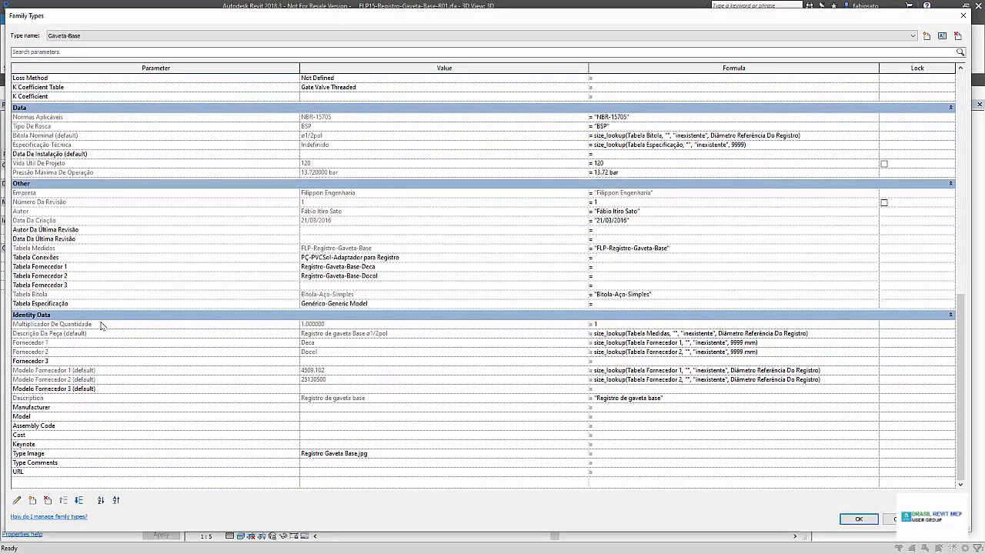
mouse_move(101, 325)
left_click(899, 519)
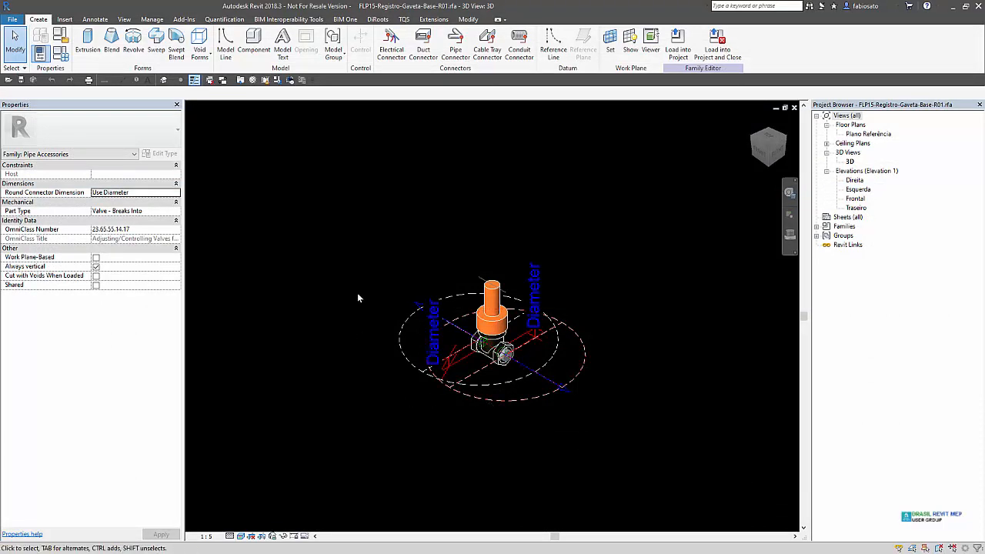
Open the family FLP18-Equipamento-AF AQ-Parede-R03.rfa from Plumbing Fixtures > Equipamentos in the REVIT Biblioteca 2018 library
left_click(7, 81)
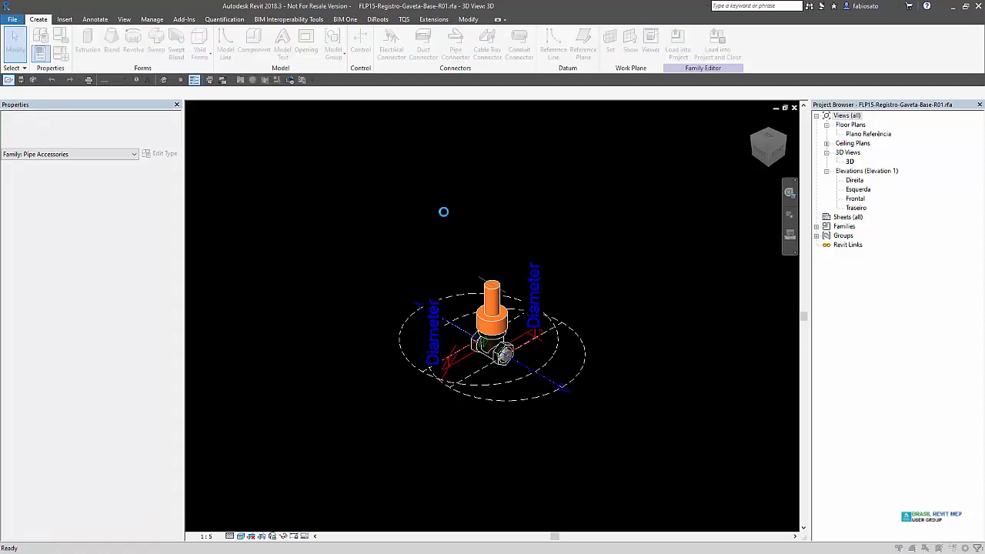
left_click(130, 189)
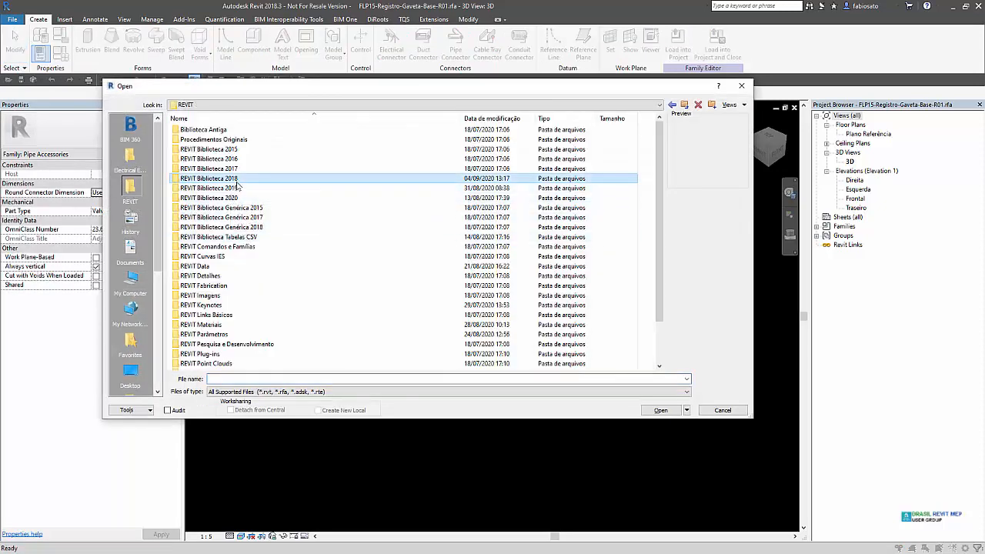
double_click(227, 179)
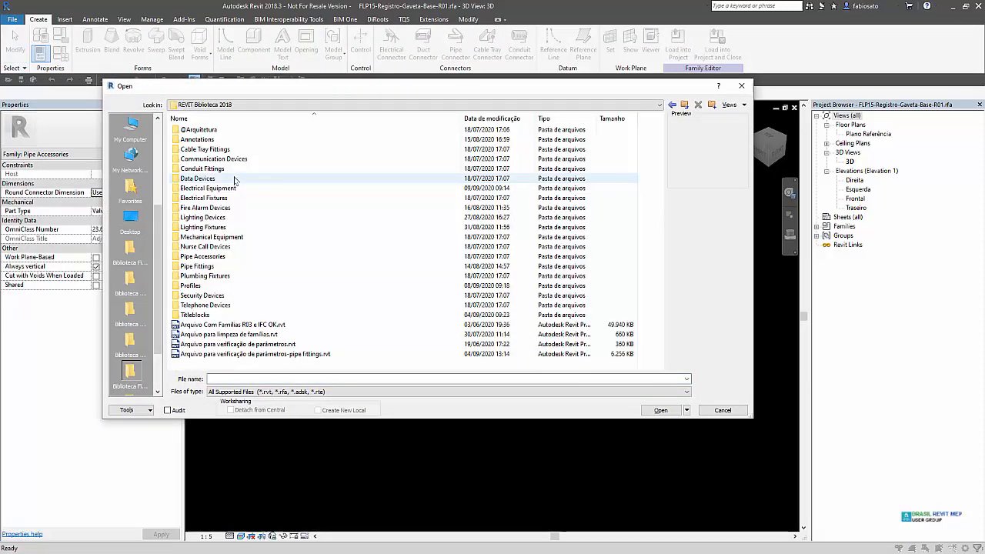
double_click(220, 278)
left_click(218, 154)
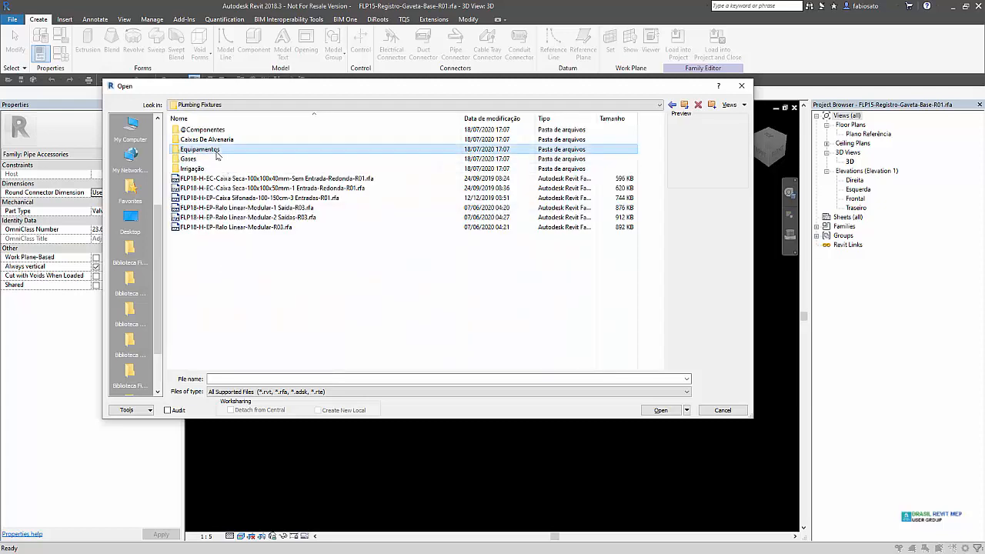
double_click(218, 153)
left_click(248, 151)
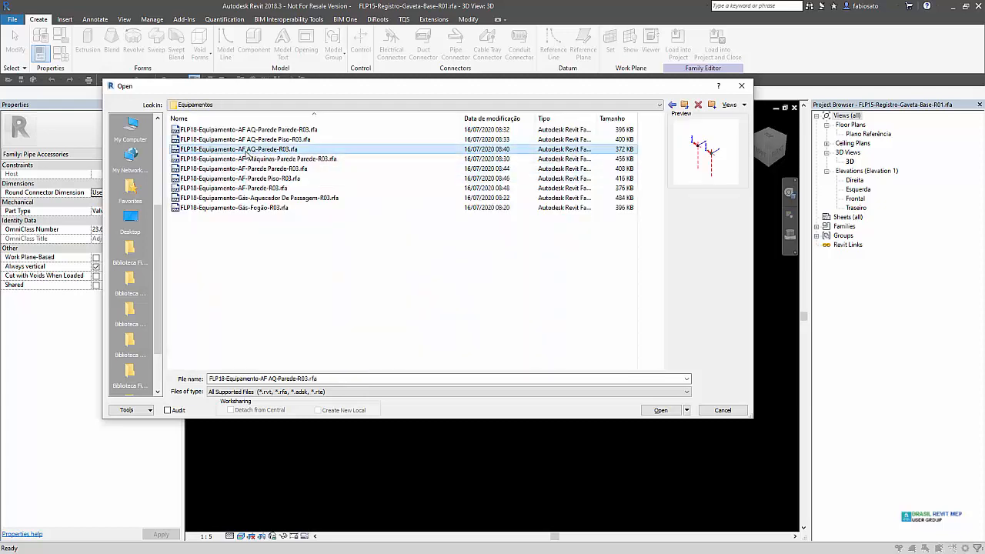
double_click(246, 151)
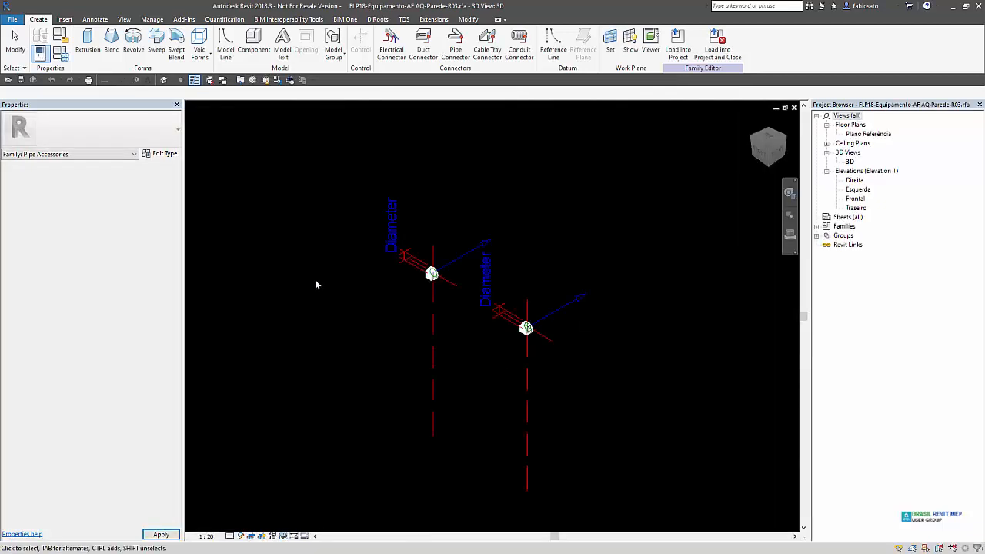
Examine the wall equipment family's Ducha Higiênica type parameters, especially Multiplicador De Quantidade and Unidade De Medida, without changing anything
scroll(504, 339, "down", 2)
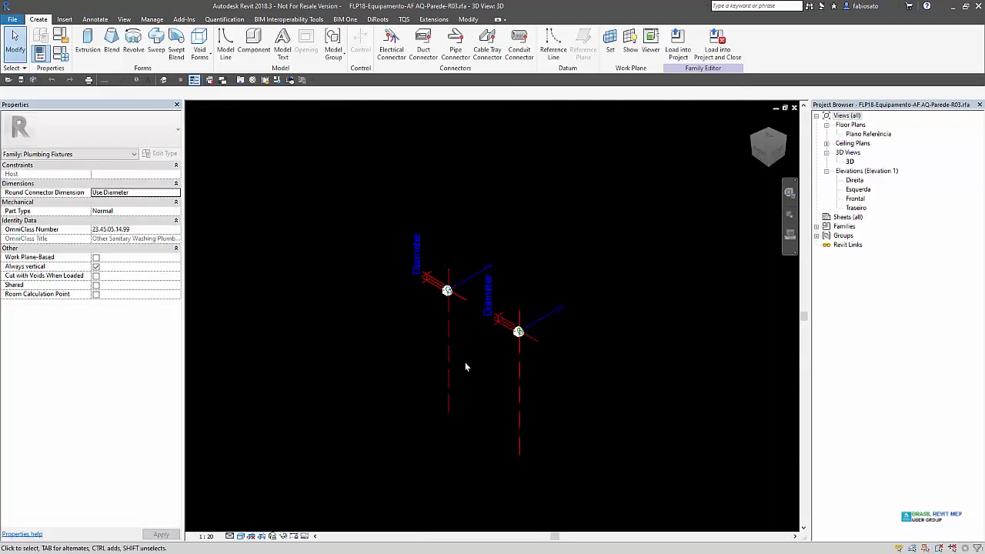
left_click(60, 54)
scroll(382, 348, "down", 5)
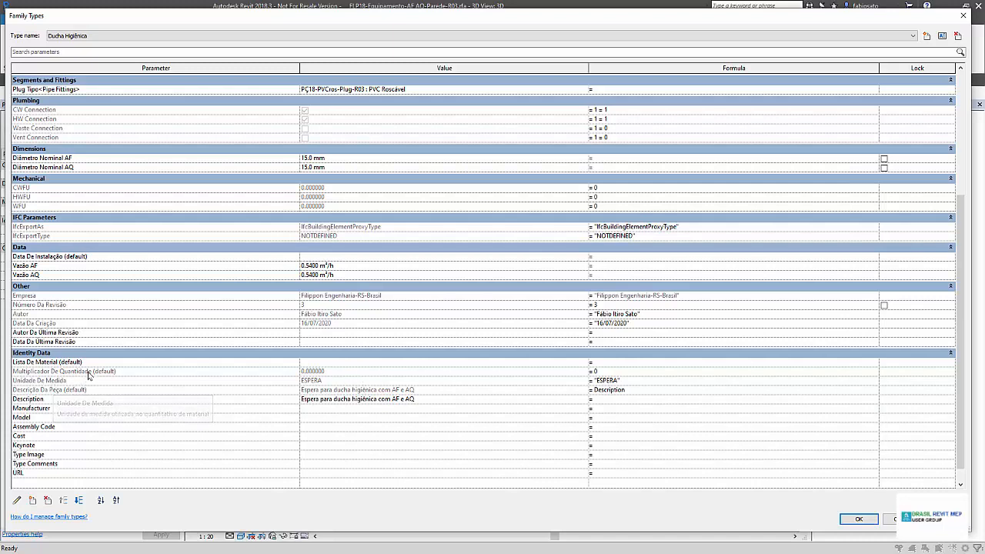
mouse_move(88, 376)
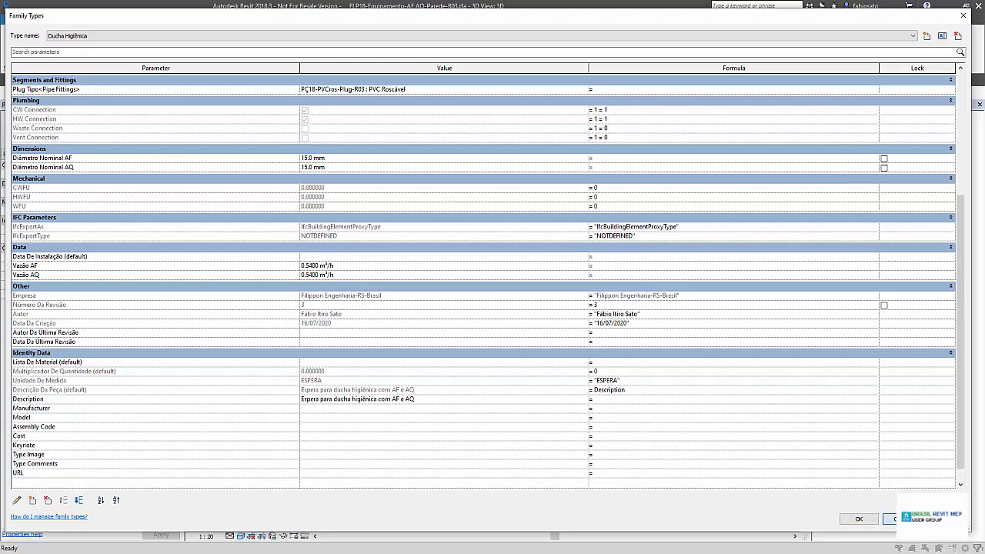
left_click(893, 519)
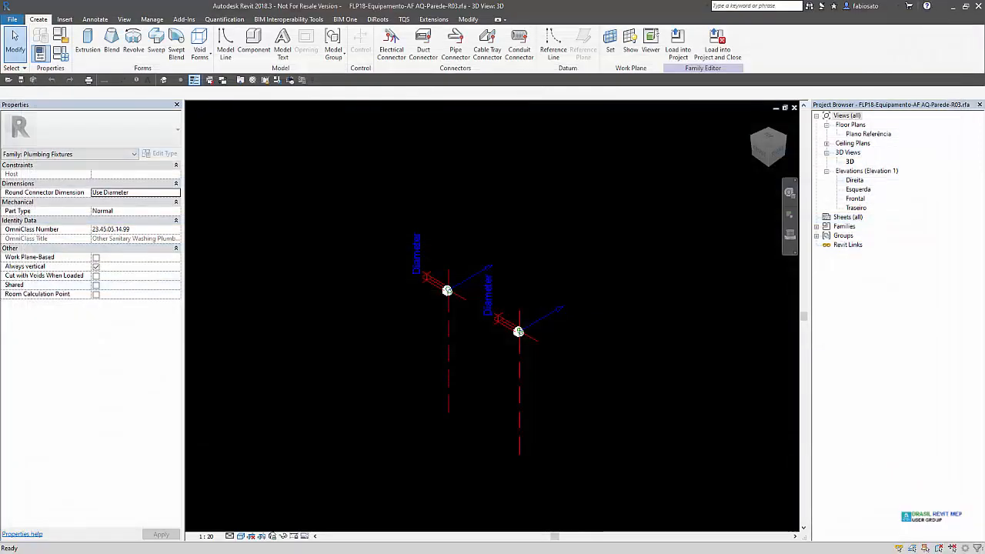
Close the wall equipment family and return to the REMOVER floor plan, showing the pipes together with the building grid
scroll(321, 385, "up", 2)
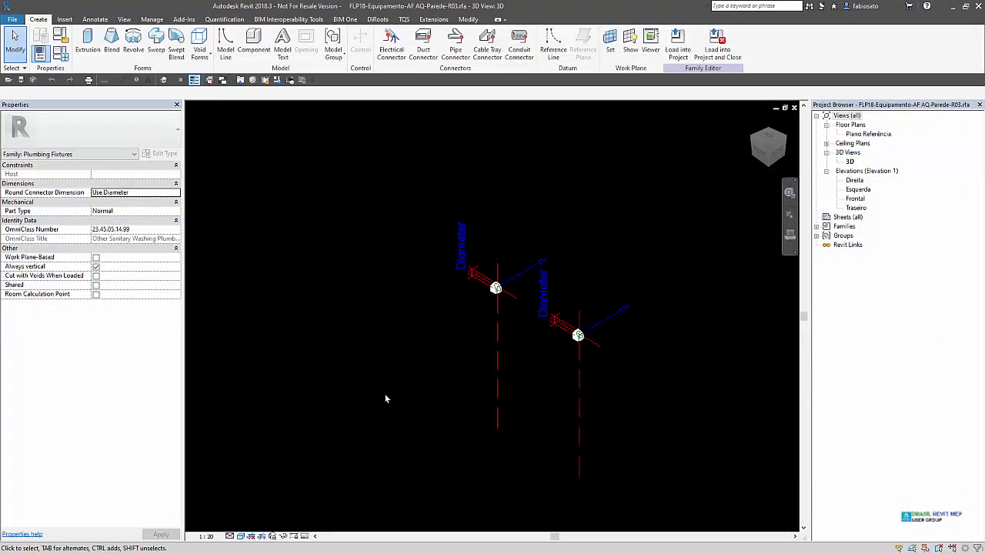
scroll(387, 398, "down", 1)
scroll(544, 474, "up", 1)
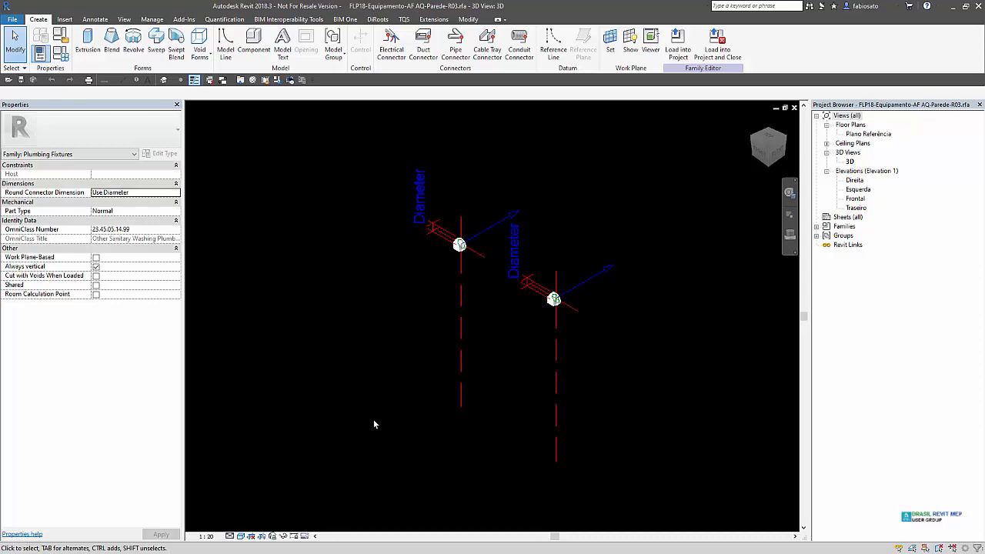
left_click(794, 107)
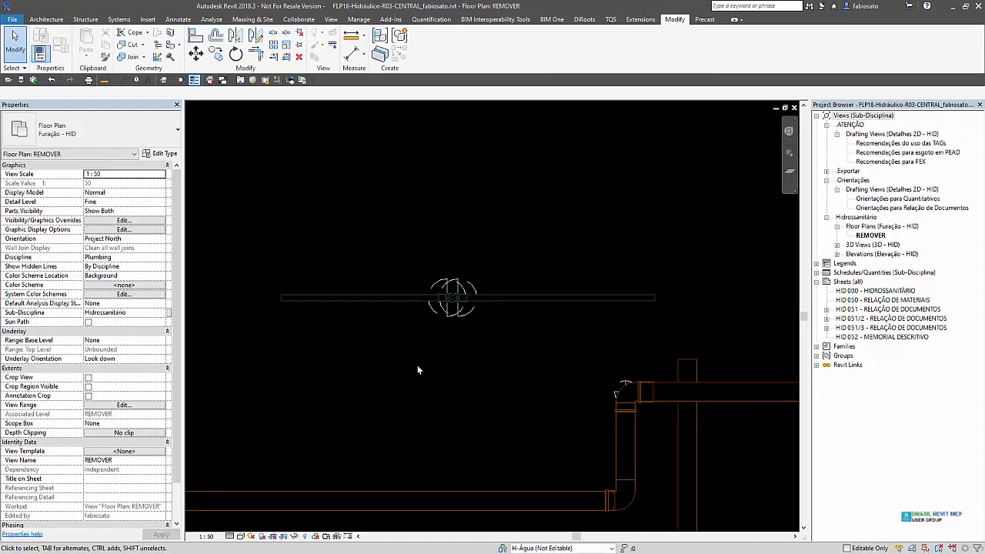
scroll(416, 374, "down", 5)
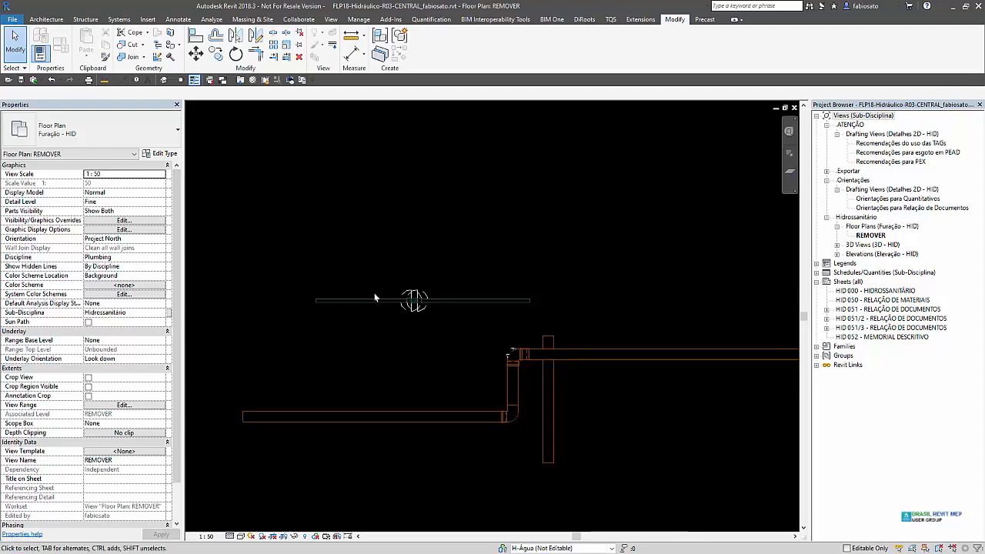
scroll(385, 308, "down", 2)
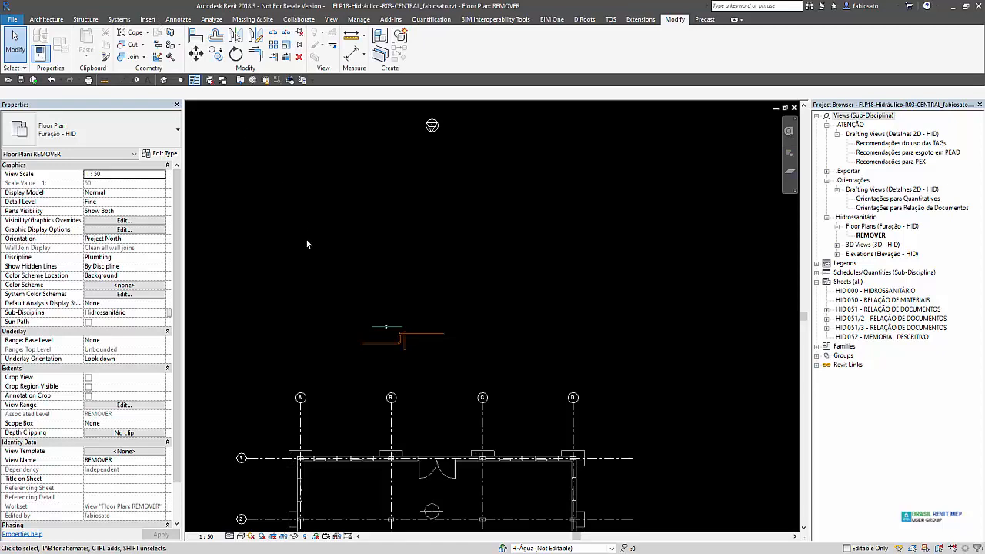
Draw a long horizontal PVC Soldável pipe with a 110 mm diameter above the floor plan, over the existing short pipes
key("p")
key("i")
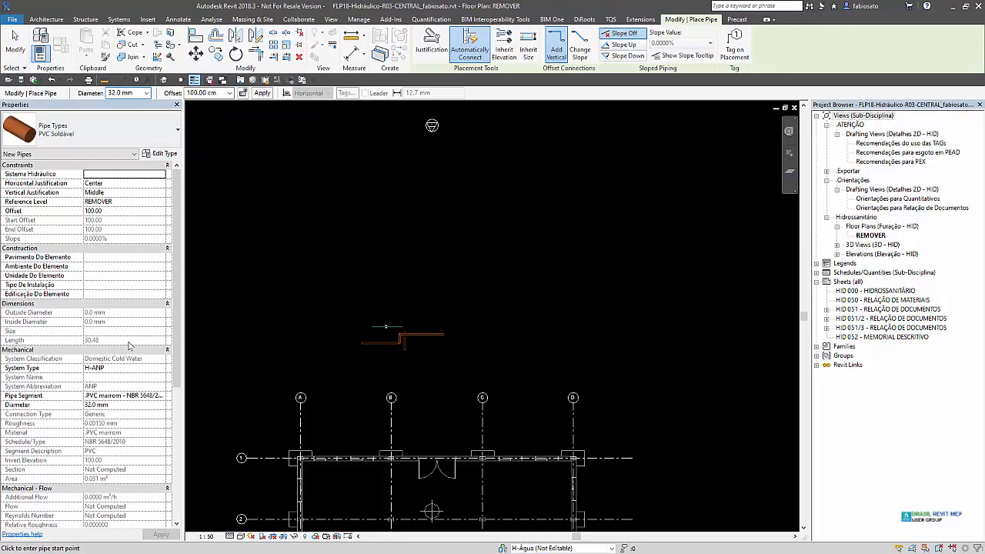
left_click(248, 268)
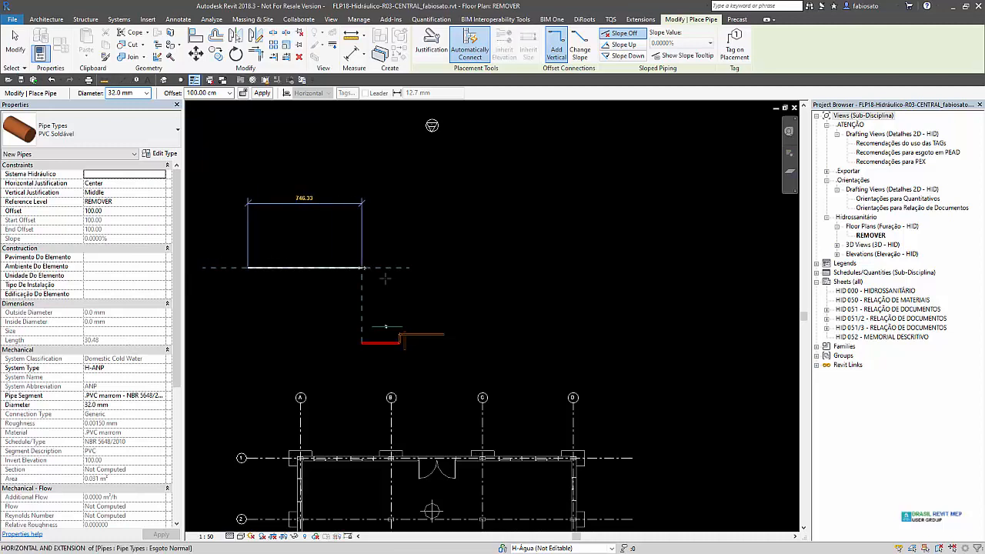
left_click(146, 92)
left_click(120, 173)
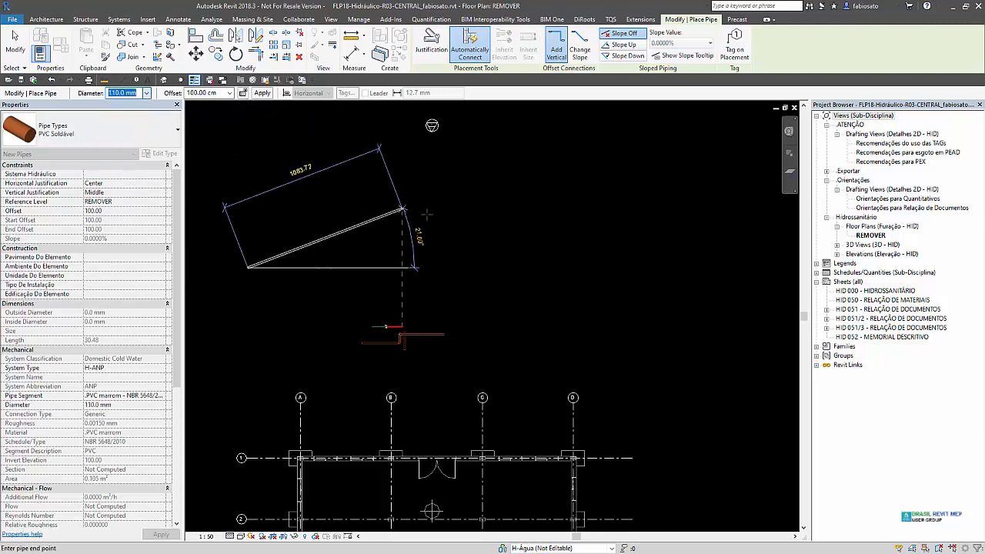
left_click(745, 269)
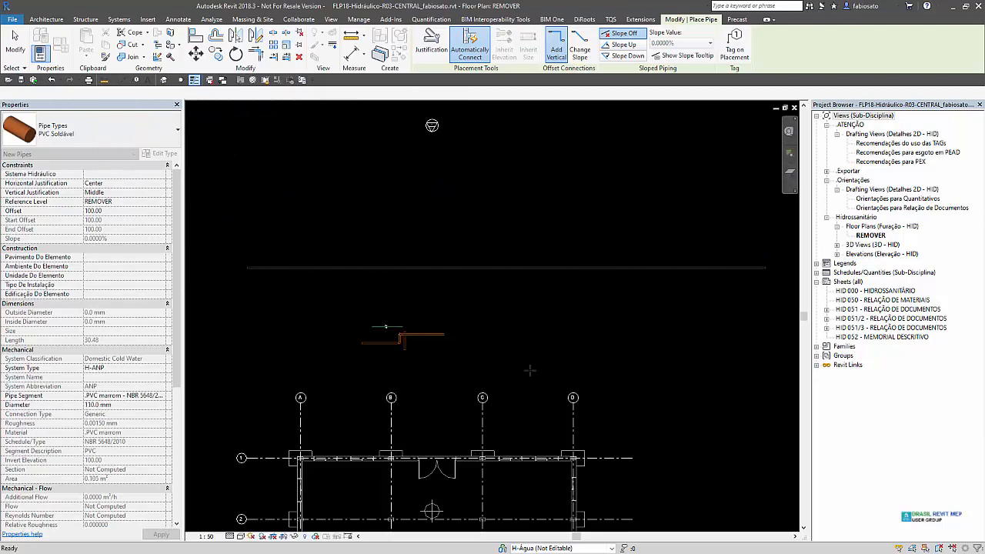
key("Escape")
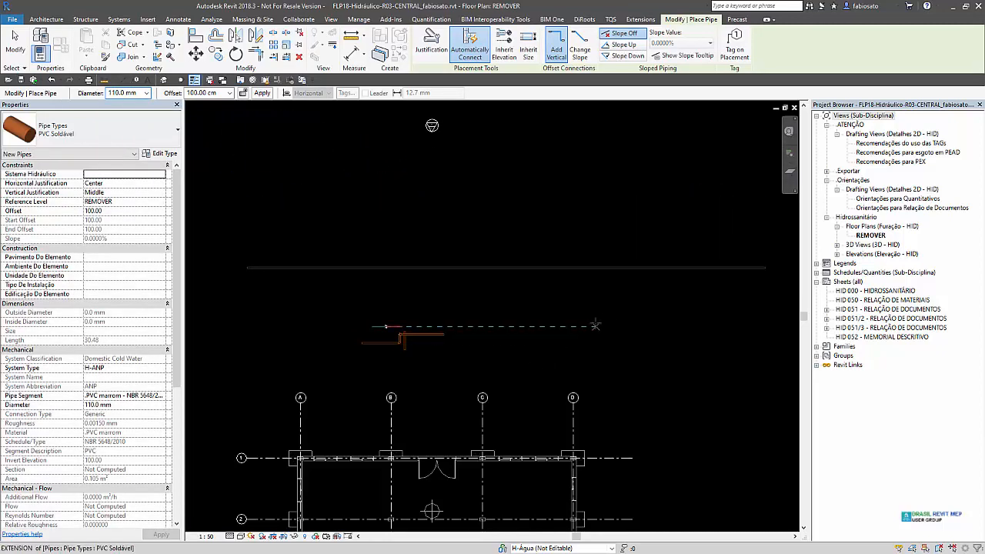
key("Escape")
Review the rule of the Tubo Maiores 3mts filter from the view's Visibility/Graphic Overrides without changing it
key("v")
key("g")
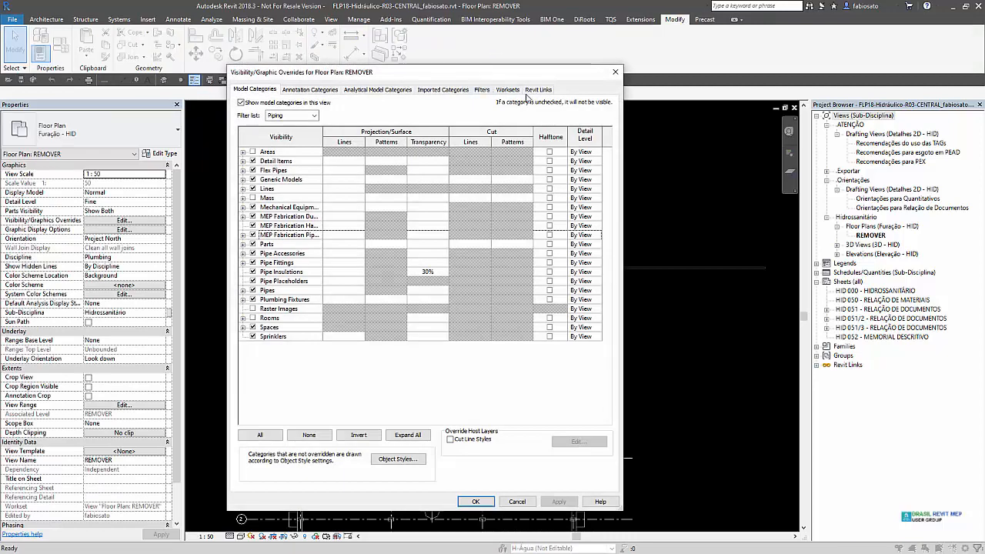
left_click(482, 90)
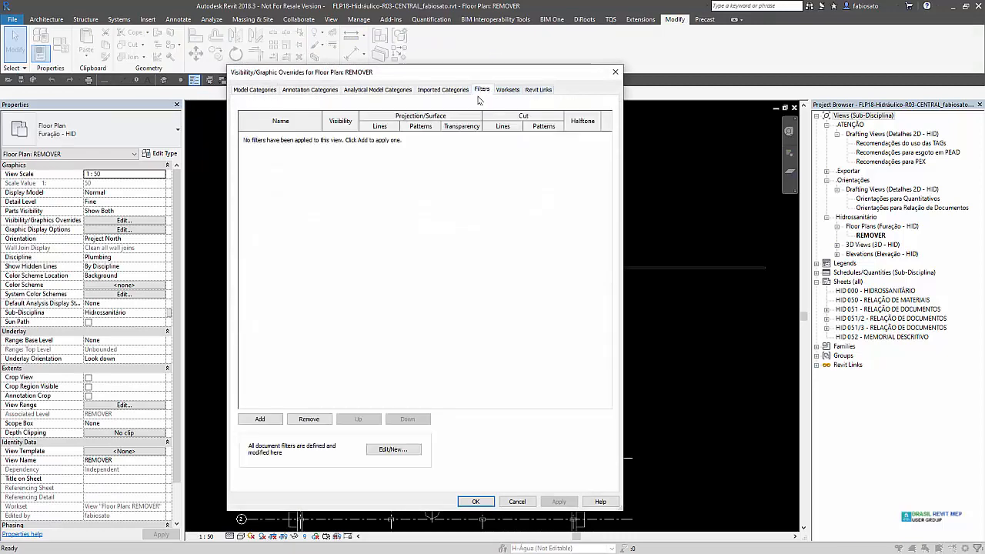
left_click(392, 450)
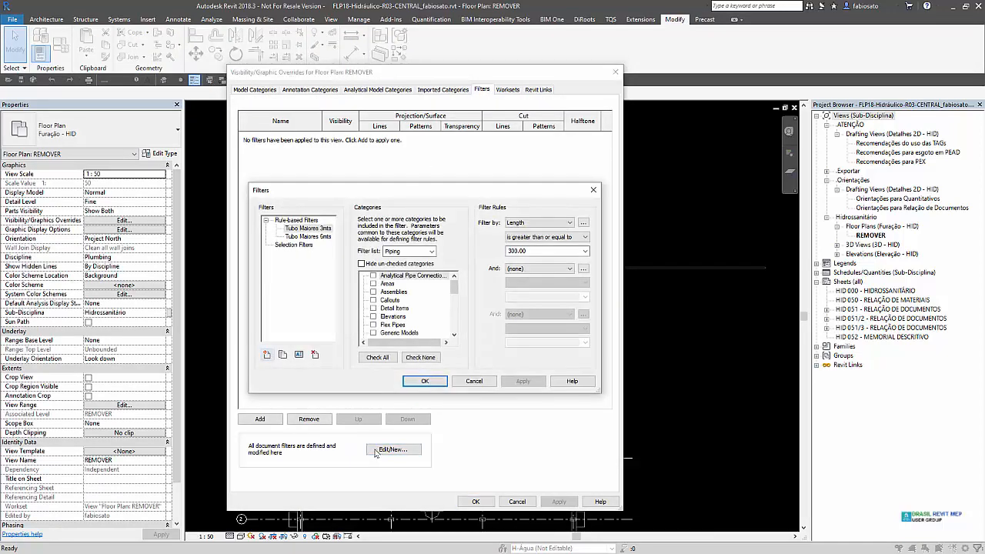
left_click(297, 229)
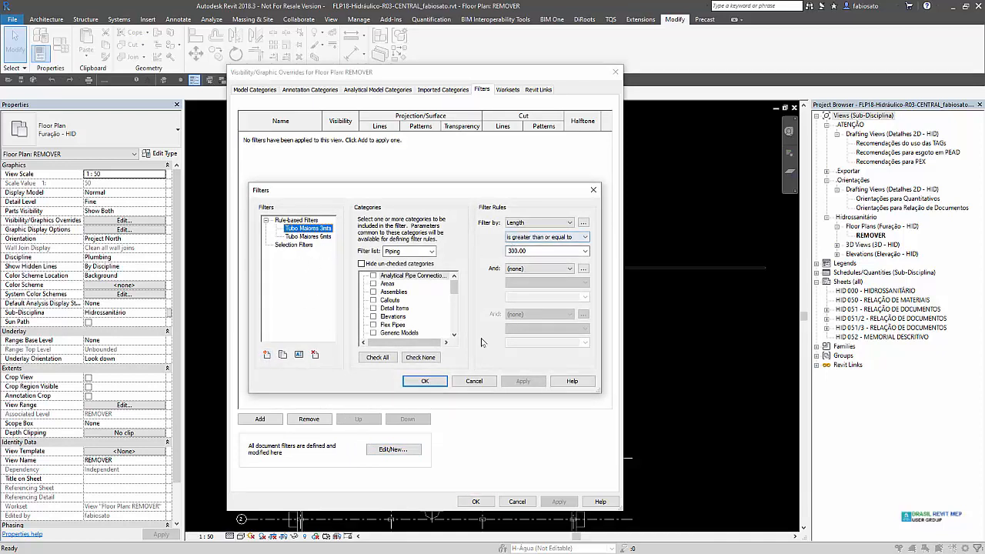
left_click(485, 385)
Try to hide pipes in the view by adding the Tubo Maiores 3mts filter with its visibility turned off
left_click(260, 419)
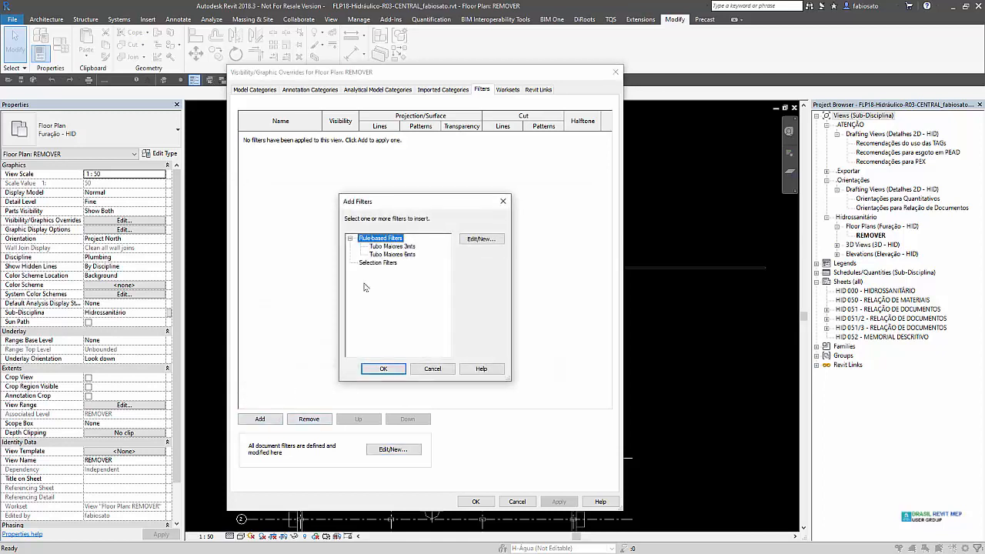
left_click(393, 246)
left_click(383, 369)
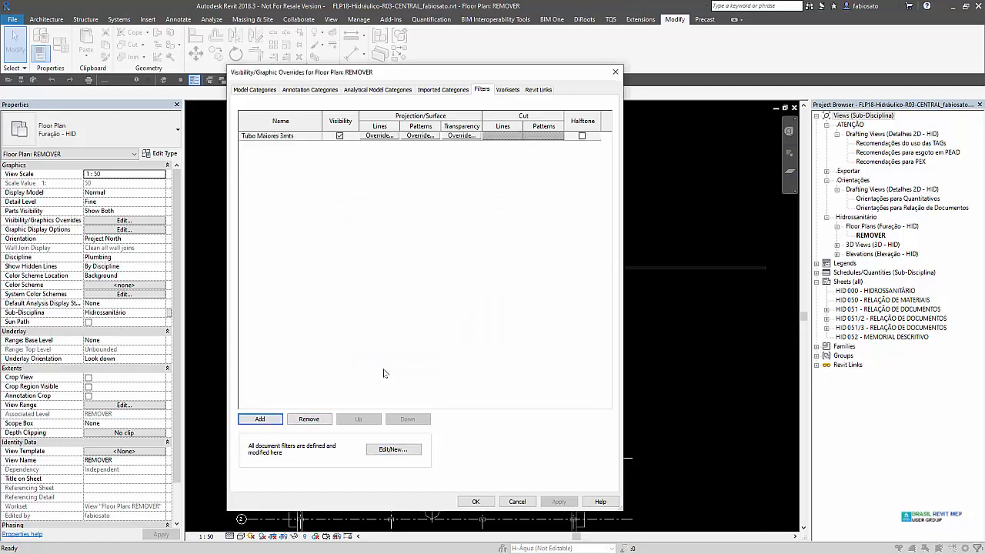
left_click(339, 137)
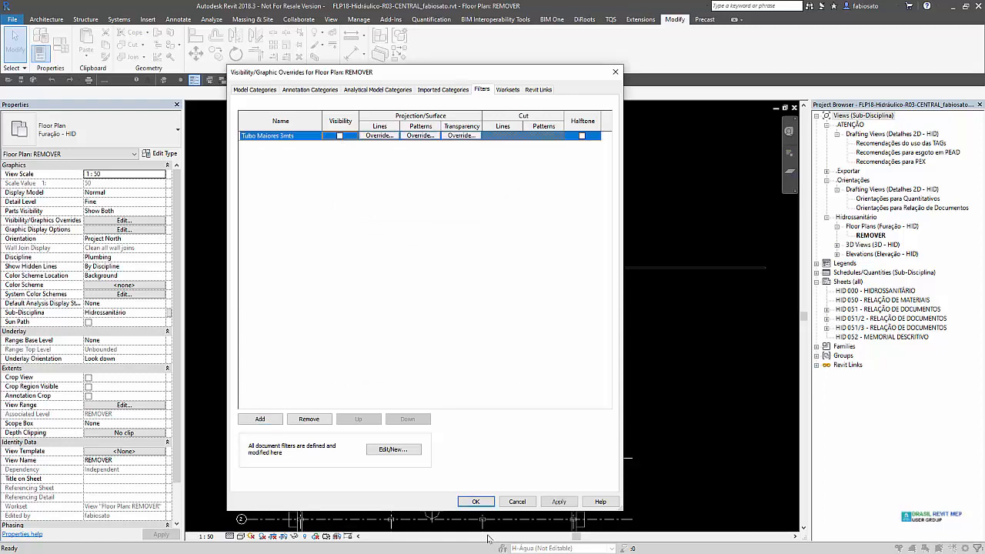
left_click(477, 502)
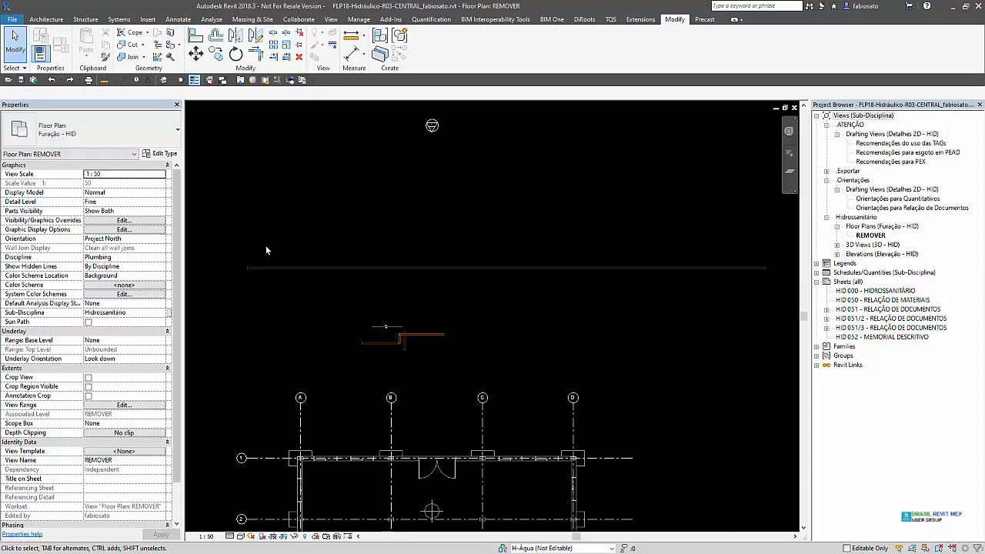
Change the length rule of the Tubo Maiores 3mts filter to "is less than", keeping the 300.00 limit
key("v")
key("g")
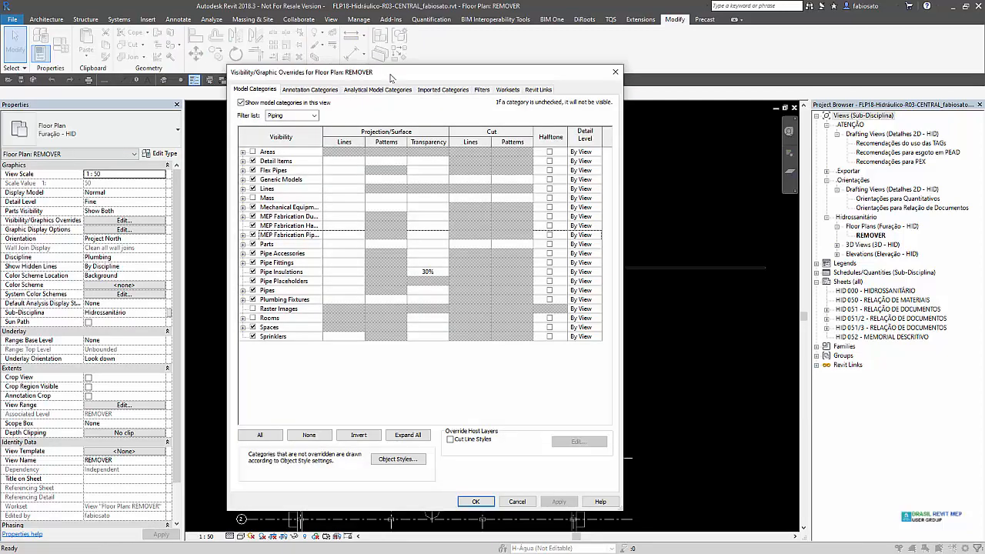
left_click(482, 90)
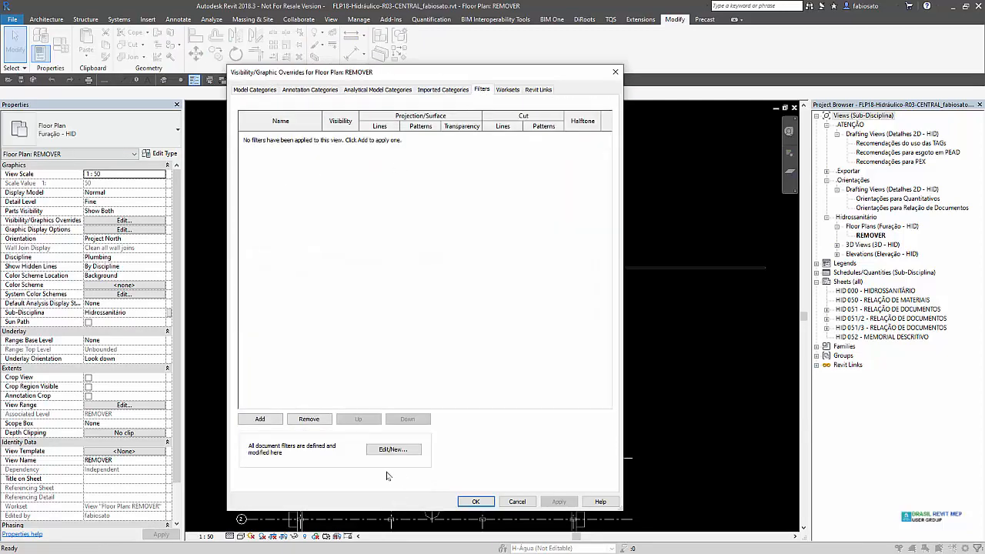
left_click(261, 419)
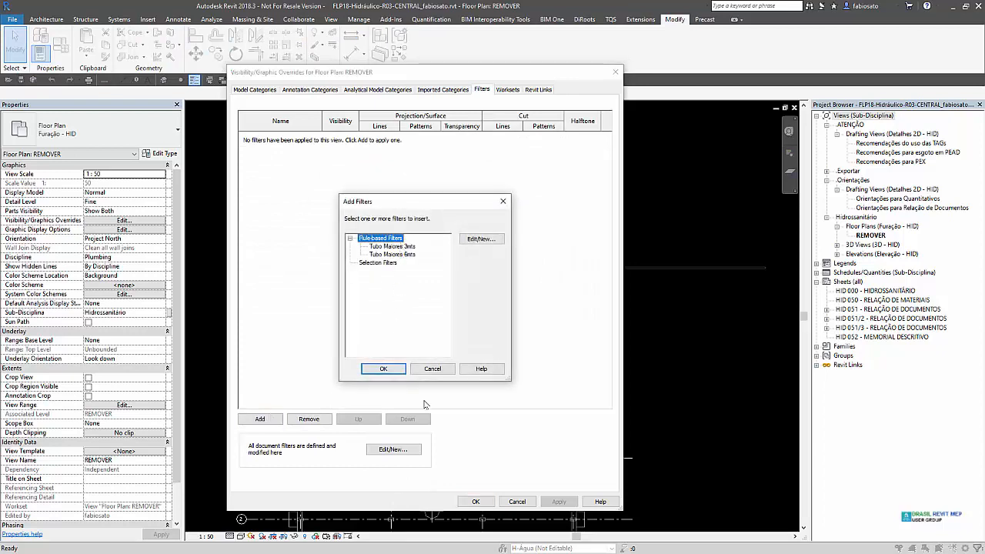
key("Escape")
left_click(393, 449)
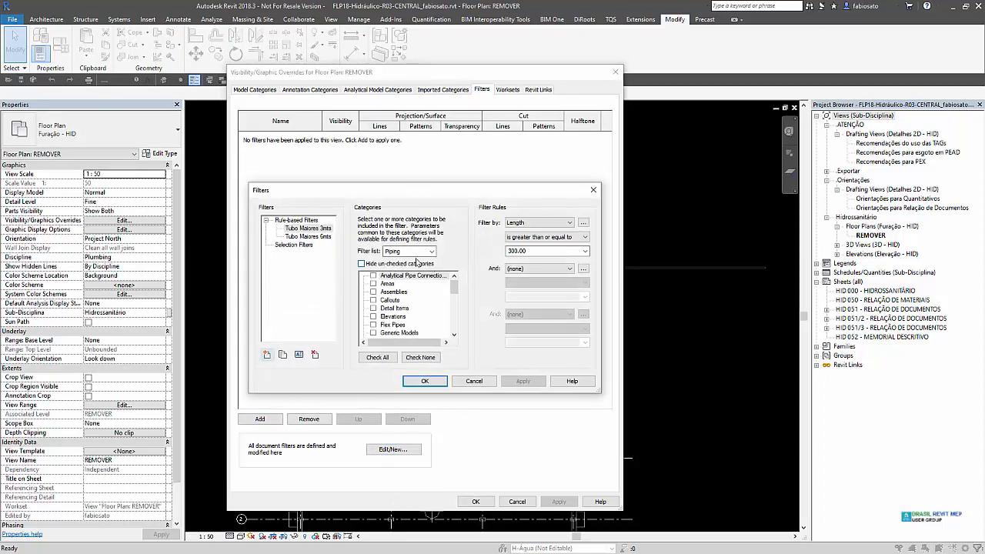
left_click(552, 238)
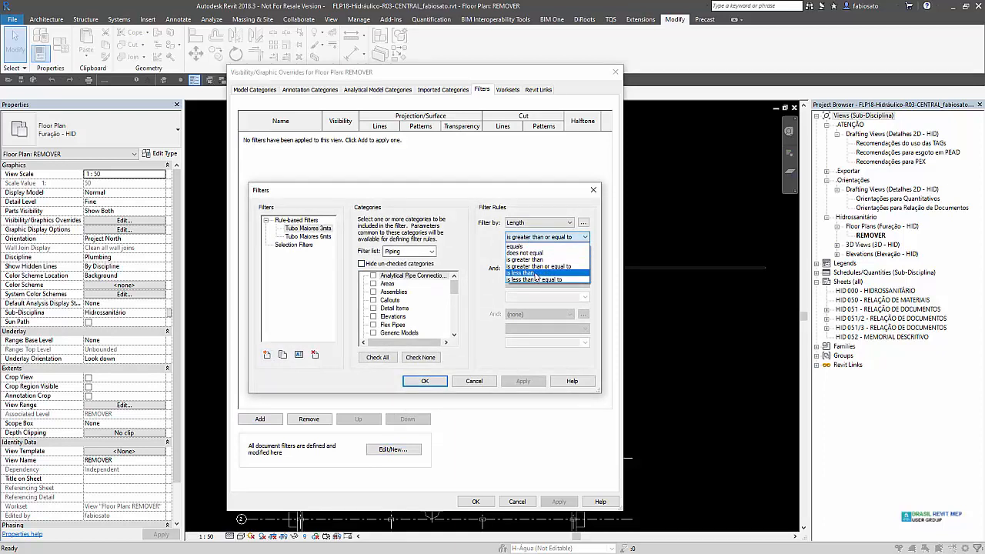
left_click(537, 273)
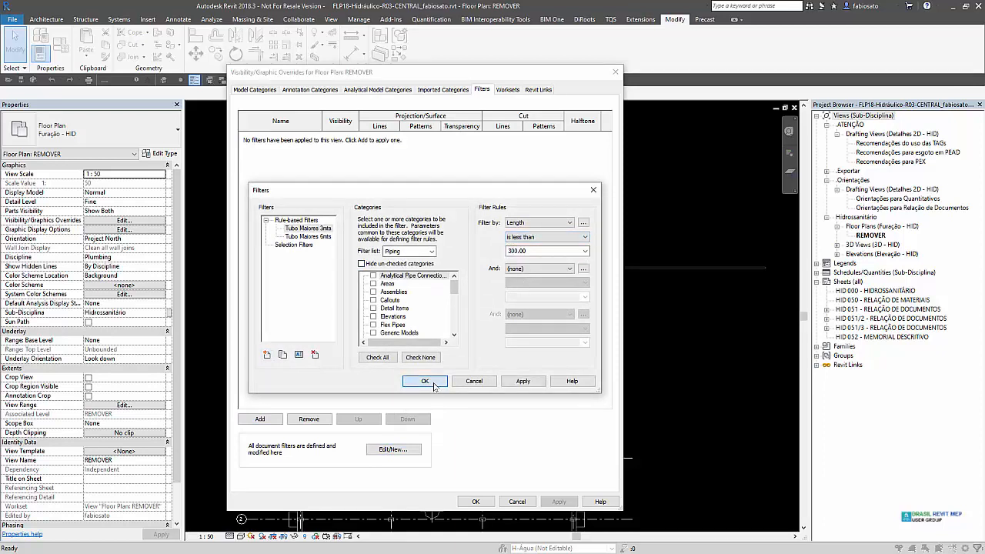
left_click(436, 382)
Add the Tubo Maiores 3mts filter to the REMOVER floor plan and turn off its visibility
left_click(260, 418)
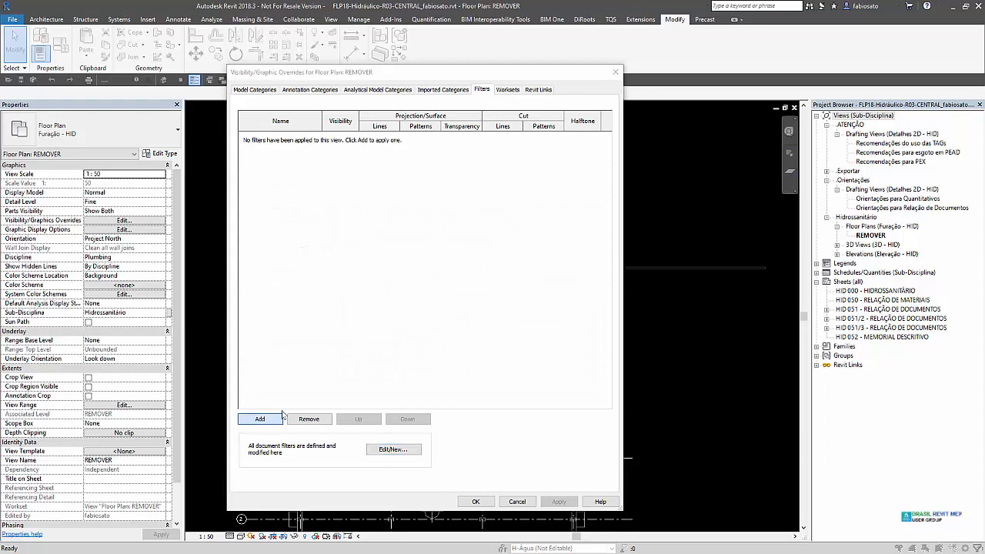
left_click(402, 246)
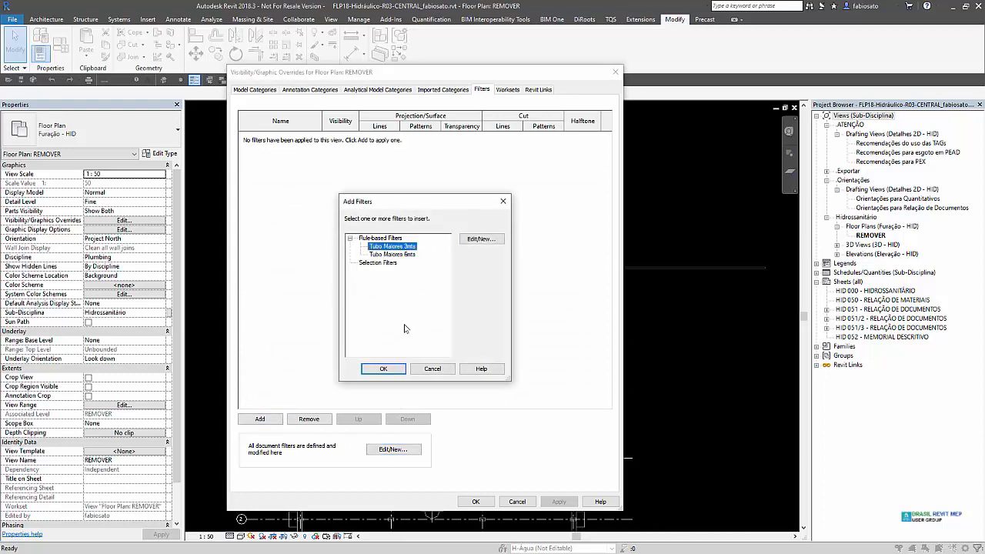
left_click(384, 369)
left_click(340, 136)
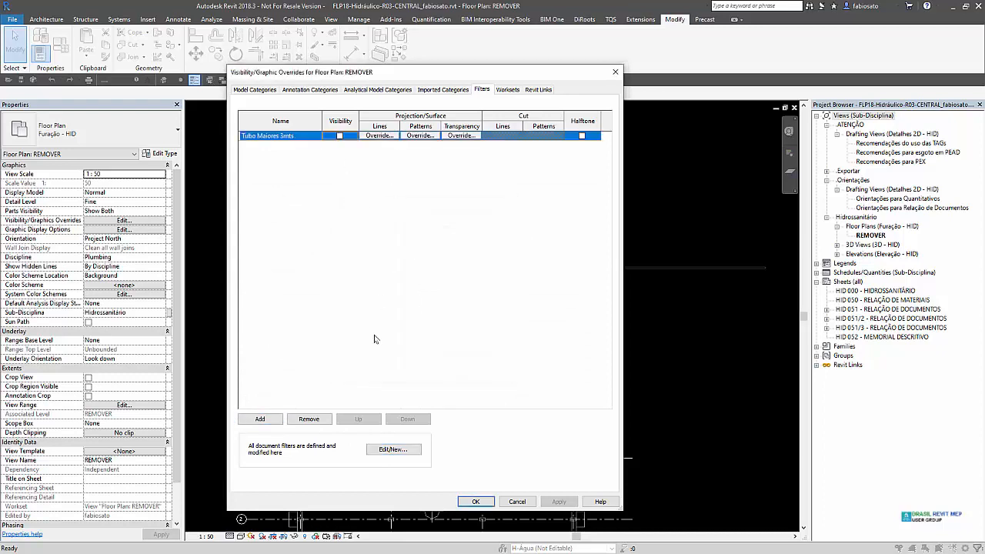
left_click(476, 502)
scroll(352, 384, "down", 1)
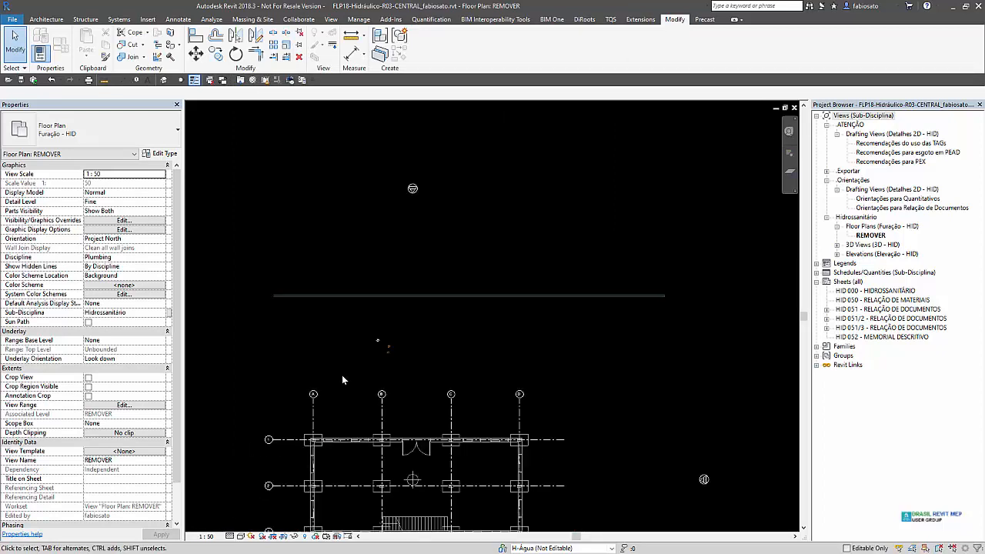
Split the long horizontal pipe at four successive points about 300 cm apart, starting from its left end
scroll(291, 301, "up", 2)
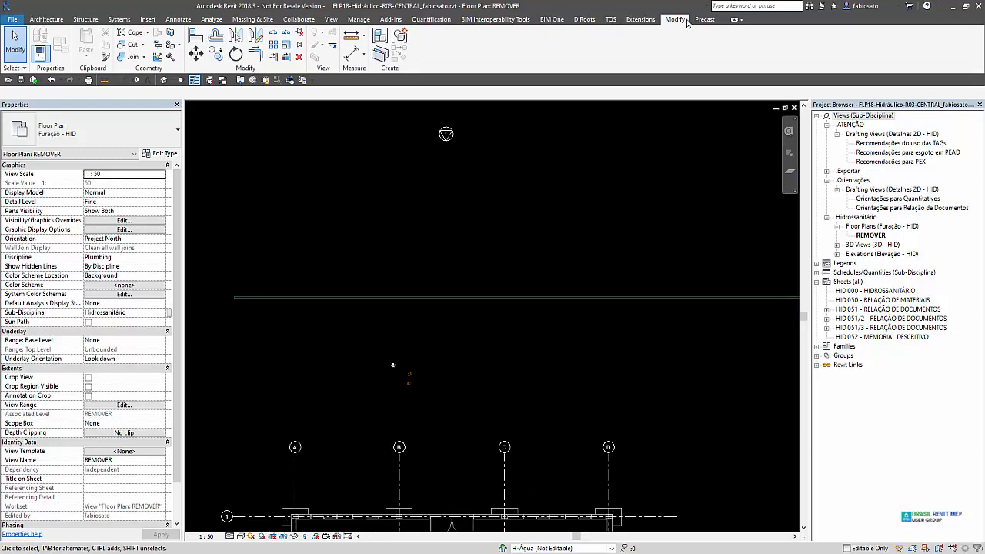
left_click(275, 34)
scroll(336, 308, "up", 2)
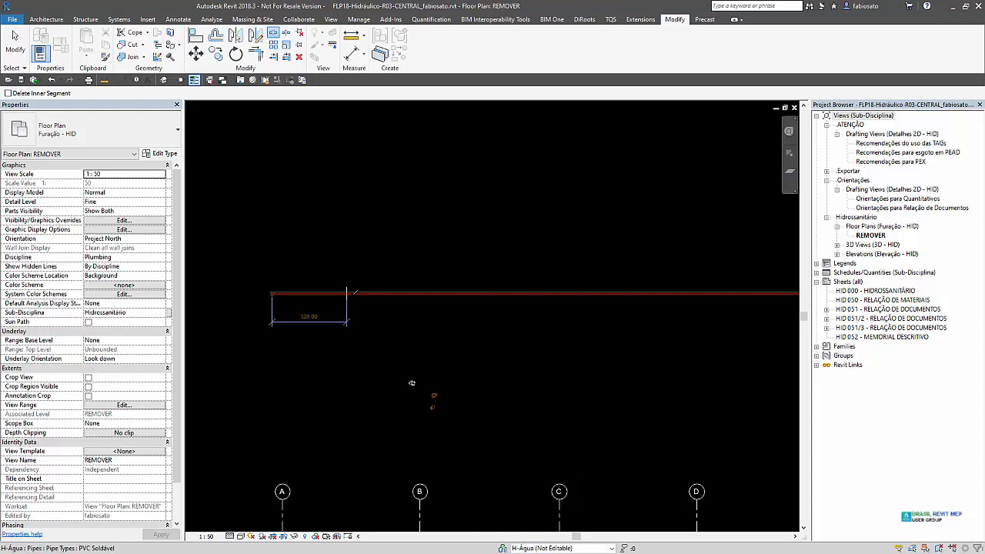
left_click(341, 293)
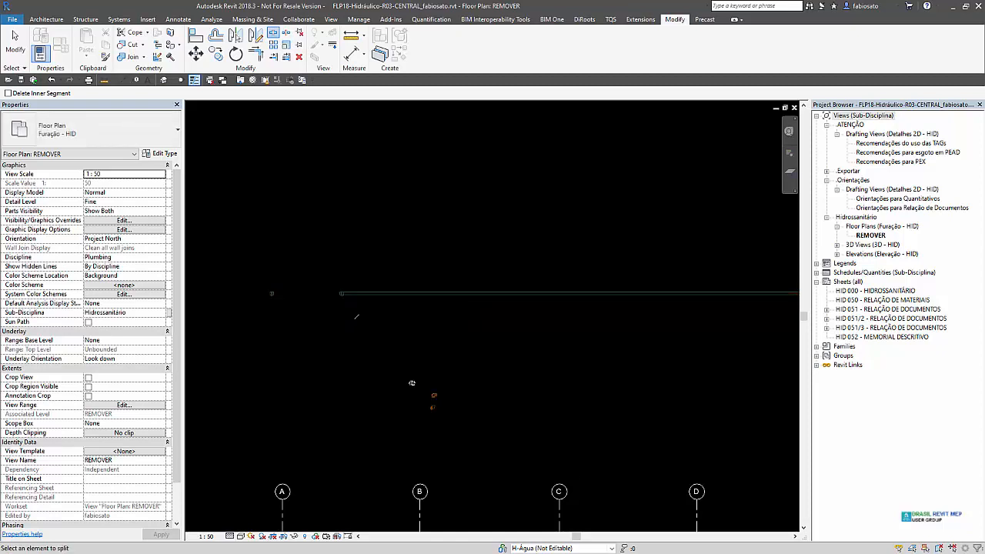
scroll(358, 325, "up", 2)
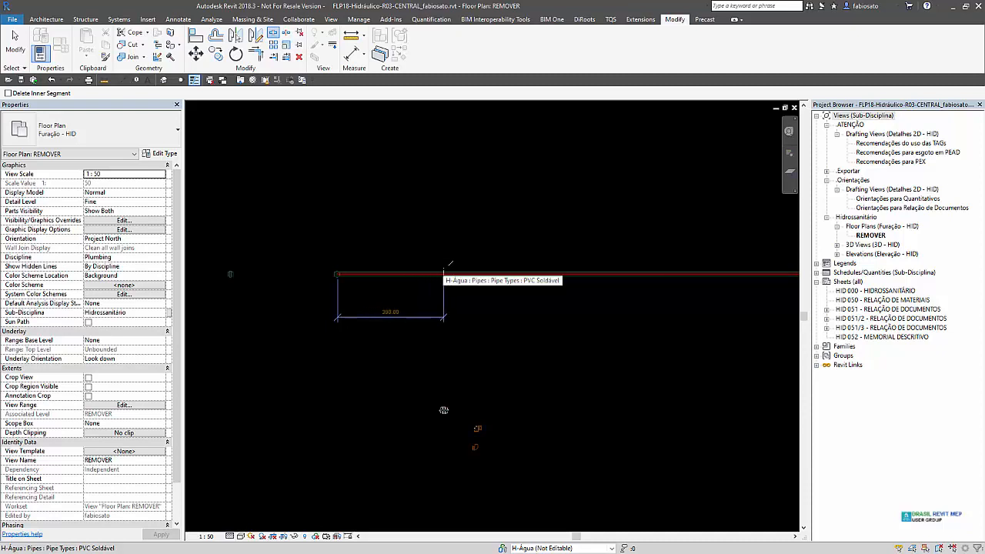
left_click(444, 273)
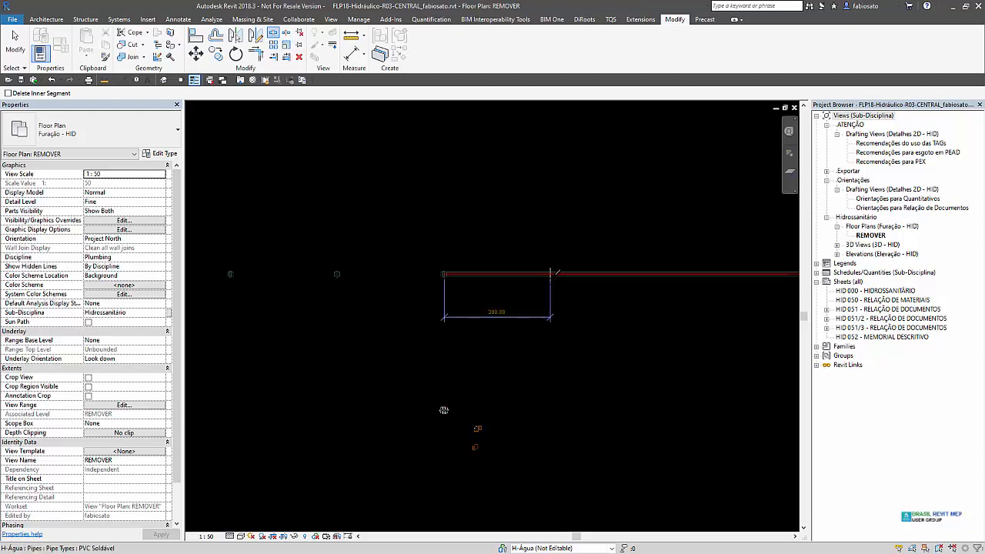
left_click(550, 274)
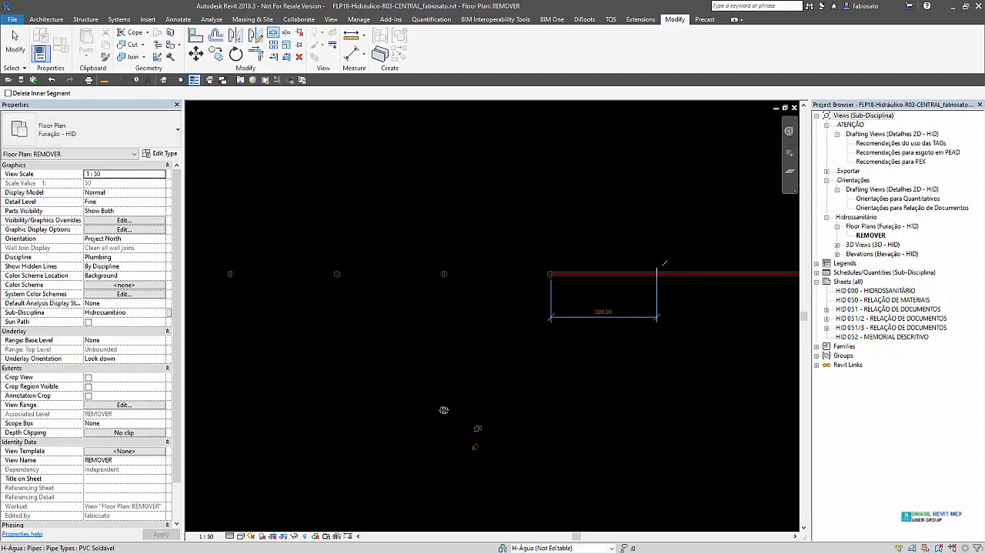
left_click(656, 274)
Cut two more segments of about 300 cm from the remaining visible length of the pipe
scroll(389, 315, "down", 2)
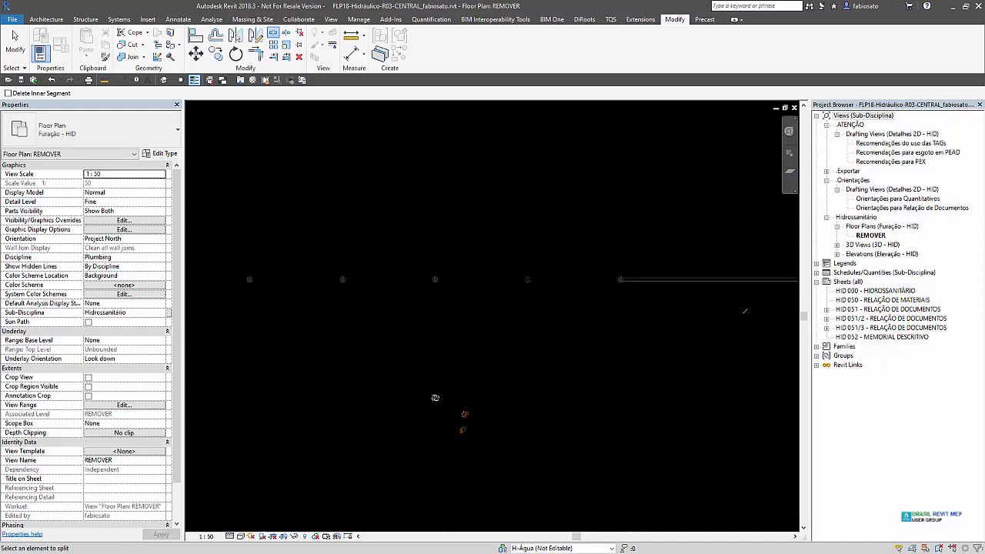
scroll(625, 313, "up", 1)
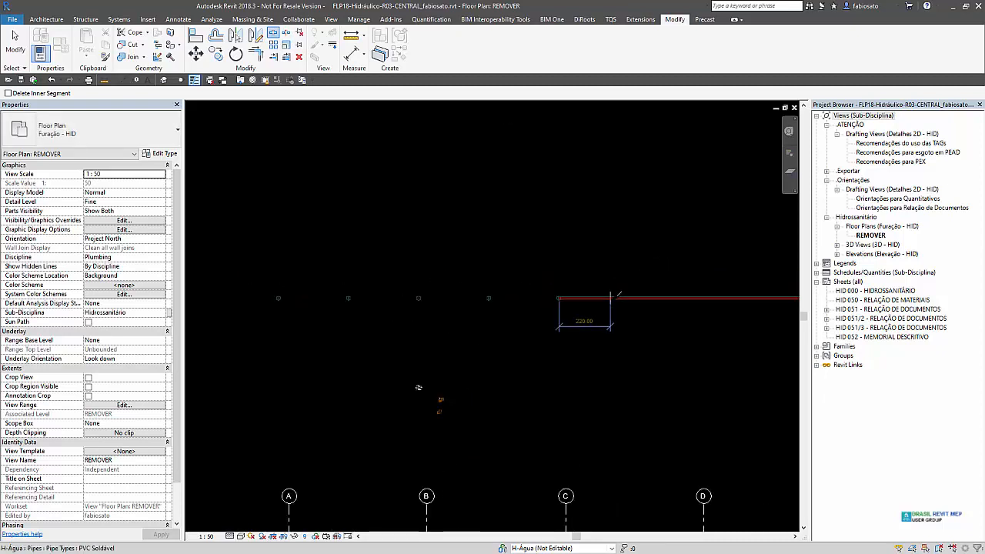
left_click(628, 298)
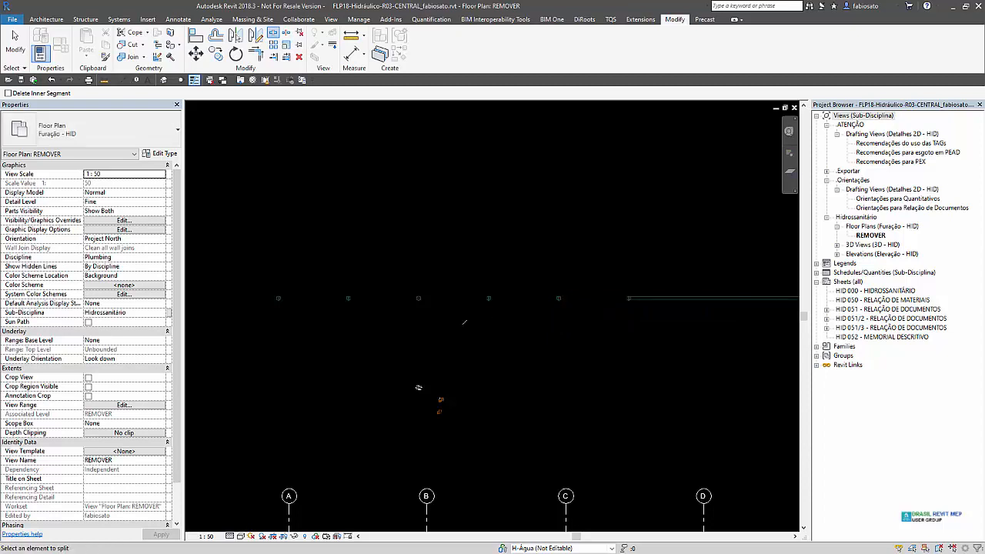
scroll(387, 306, "down", 3)
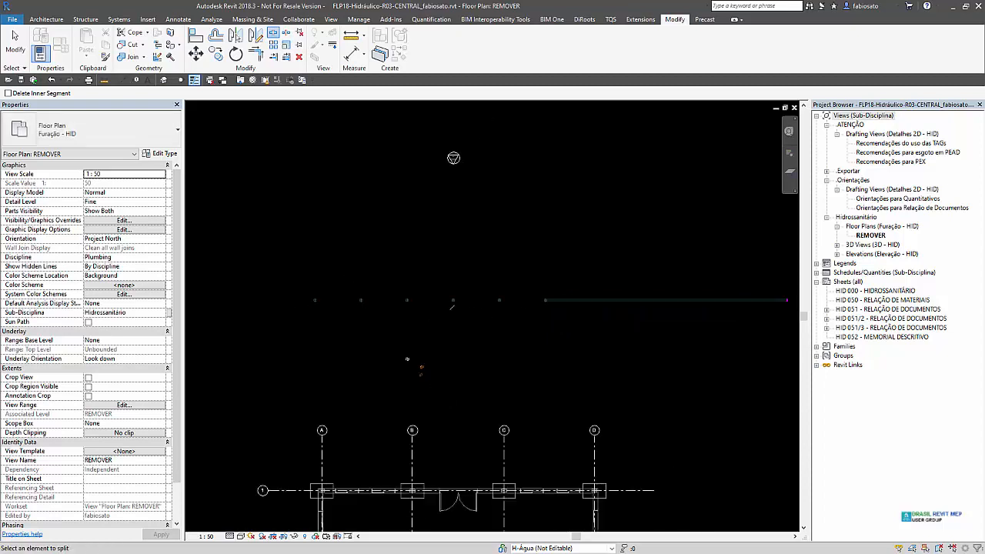
scroll(594, 327, "up", 5)
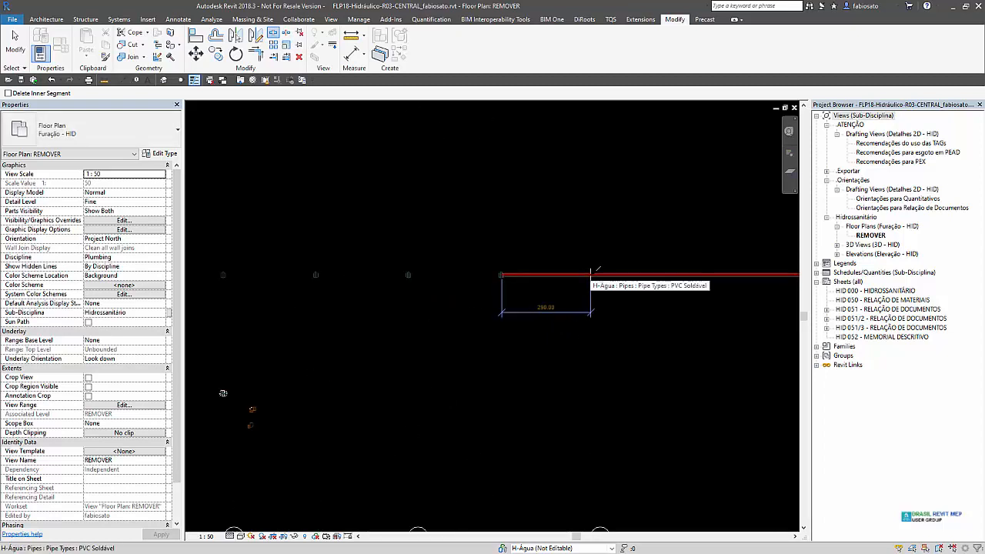
left_click(594, 275)
scroll(281, 310, "down", 2)
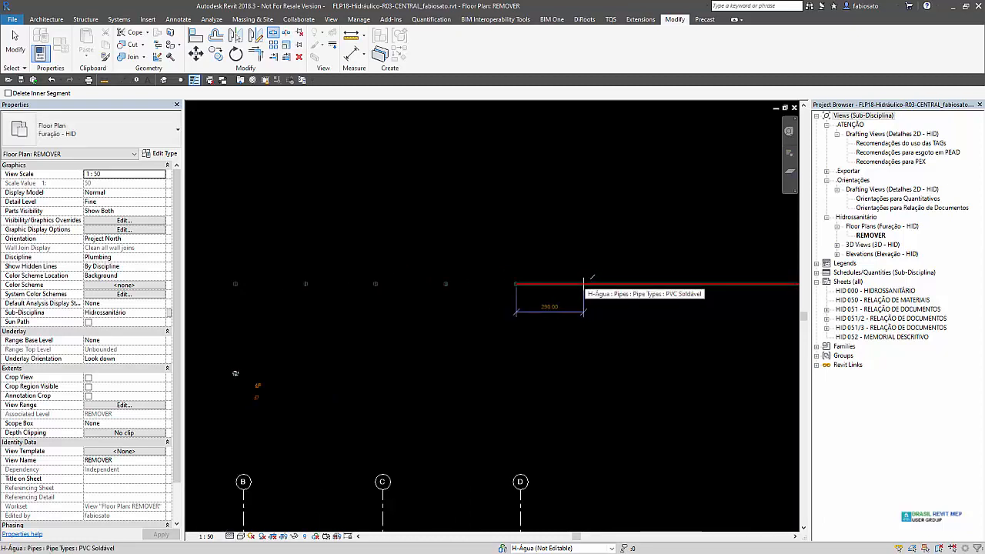
Split the remaining visible length of the pipe at two more points about 300 cm apart and finish splitting
scroll(489, 362, "down", 2)
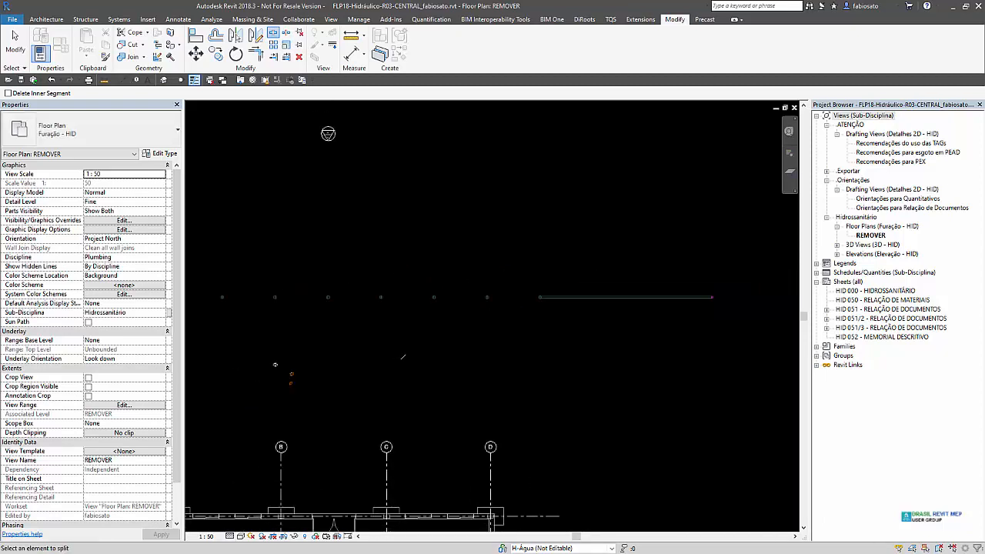
scroll(686, 353, "up", 3)
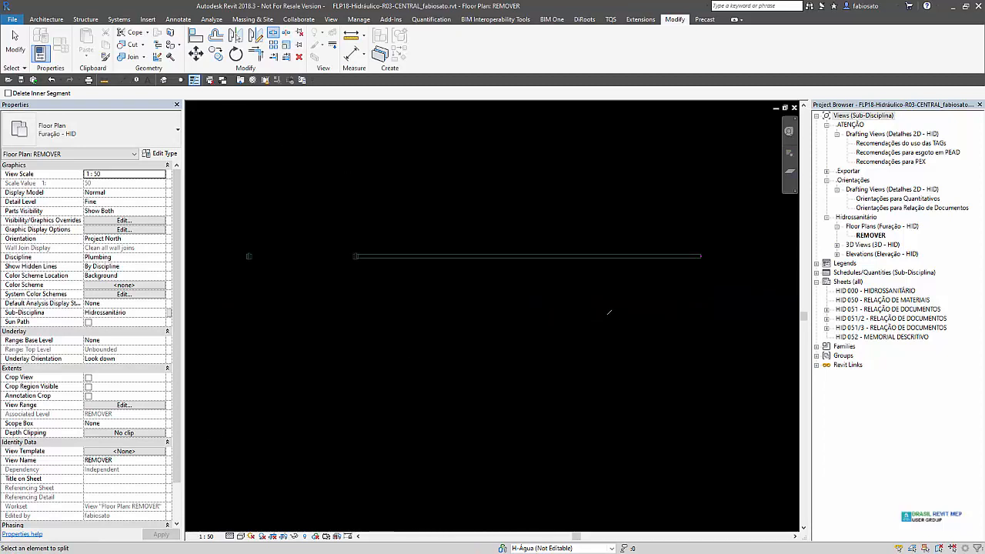
left_click(462, 255)
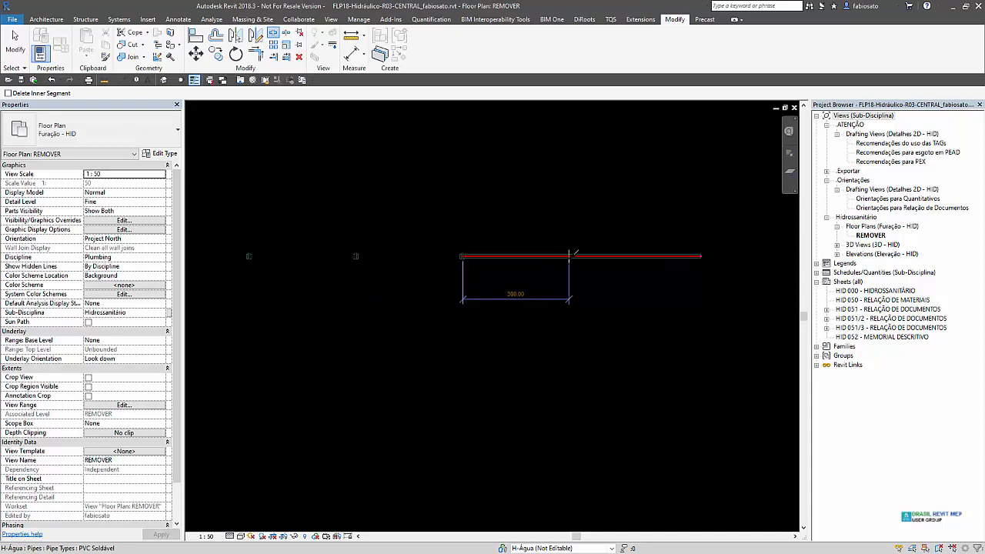
left_click(567, 255)
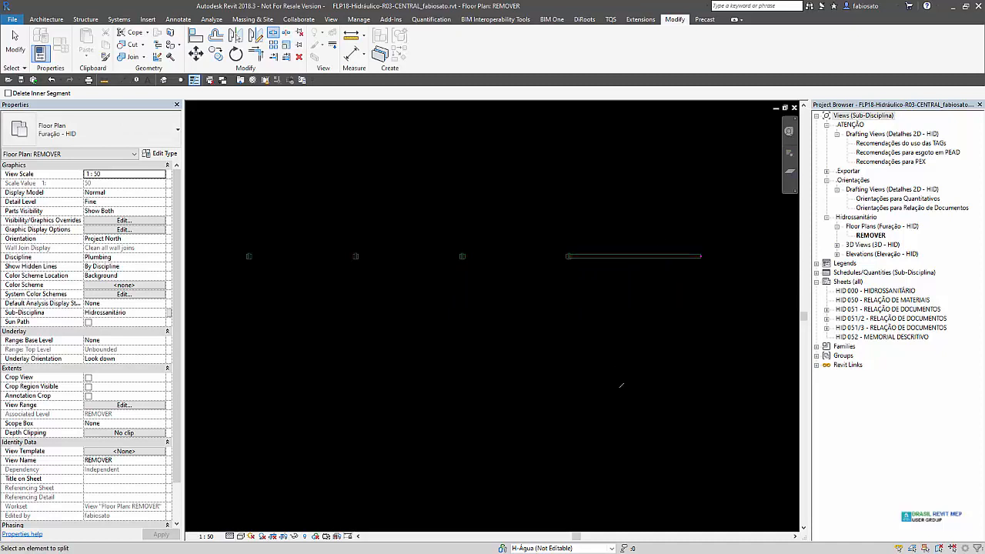
key("Escape")
scroll(617, 401, "down", 3)
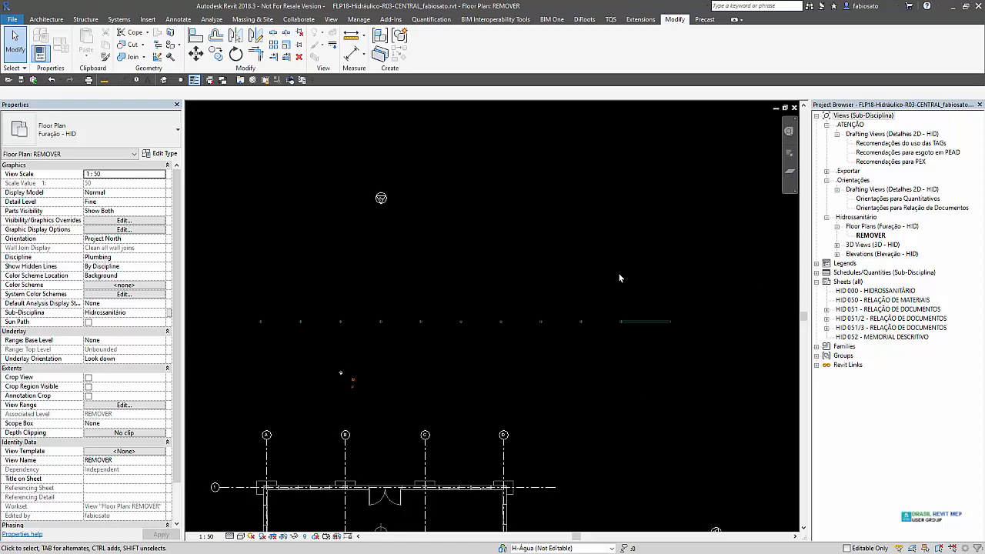
Create a new schedule of building components for the Pipes category
left_click(329, 20)
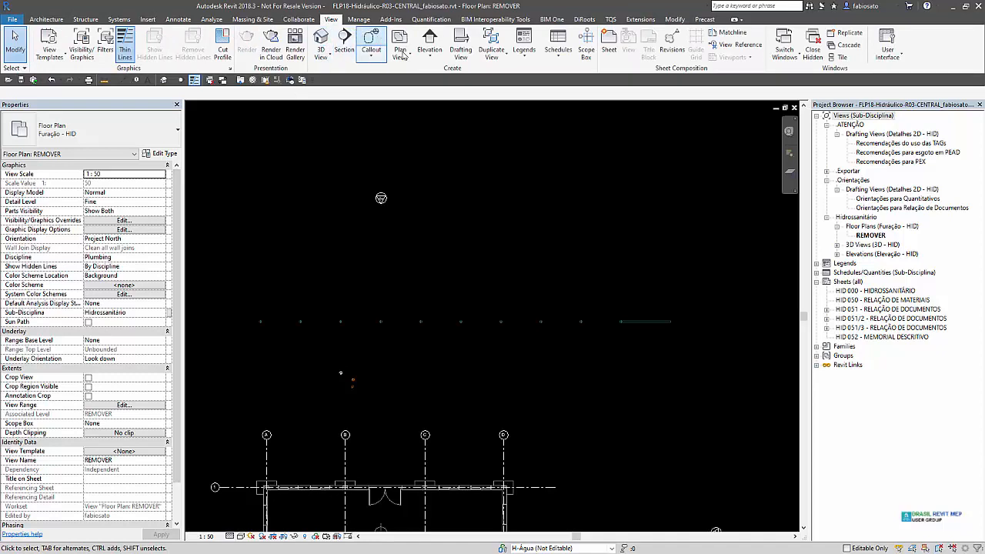
left_click(567, 60)
left_click(573, 77)
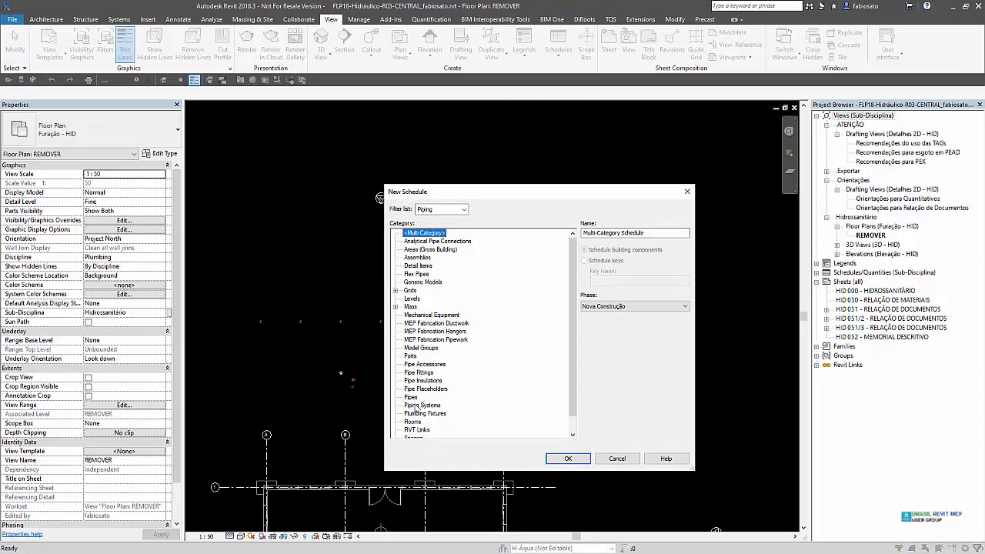
left_click(413, 398)
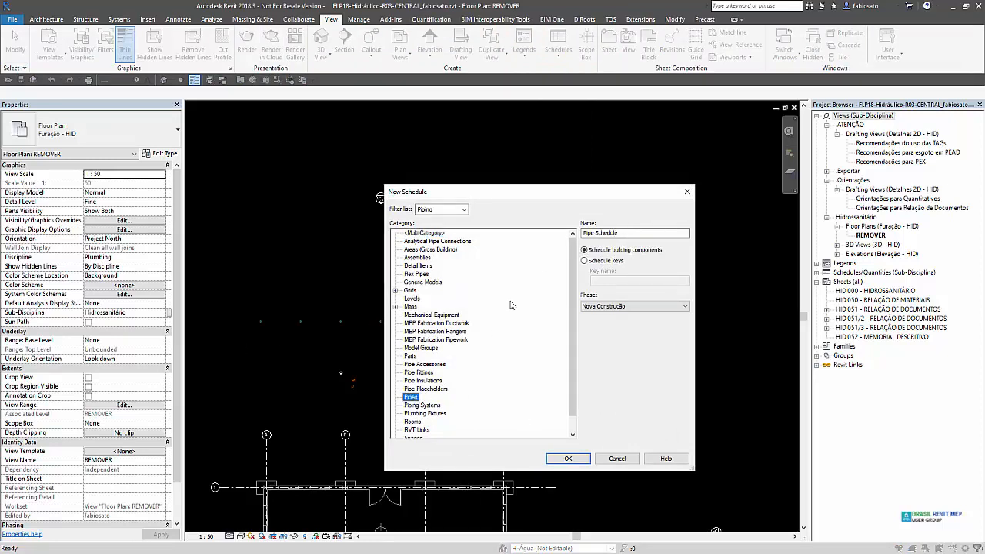
left_click(551, 458)
Add the Descrição Da Peça and Length fields to the pipe schedule
scroll(331, 322, "down", 2)
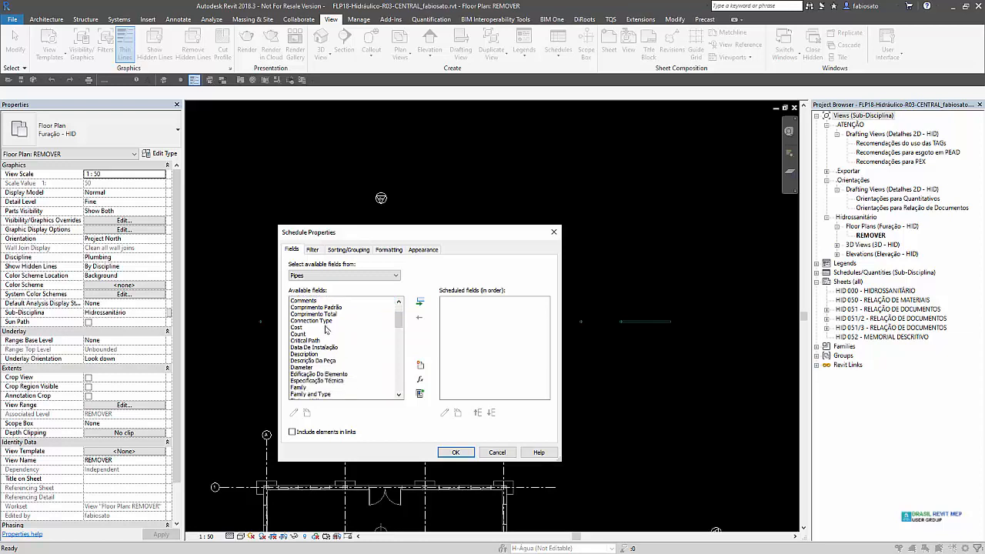
scroll(313, 356, "down", 2)
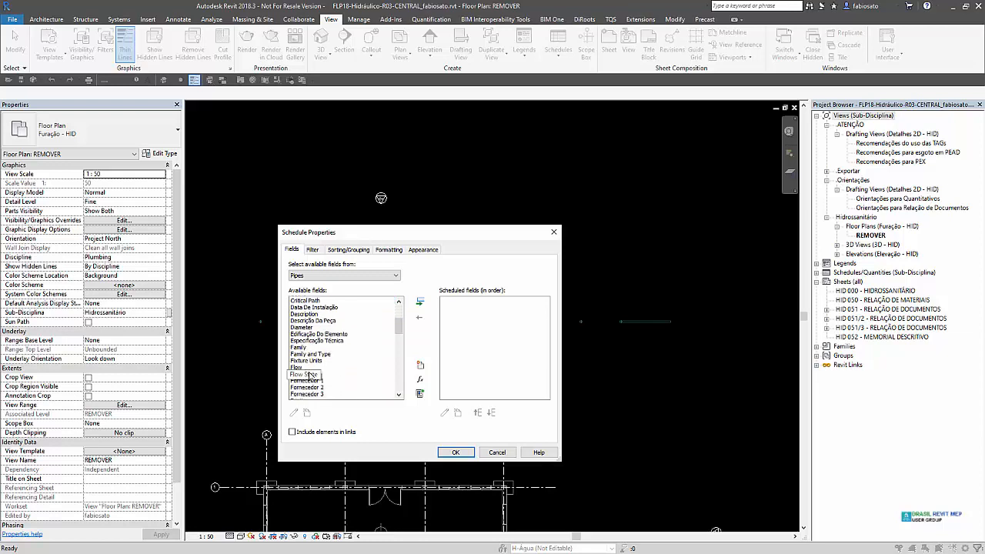
scroll(322, 355, "up", 2)
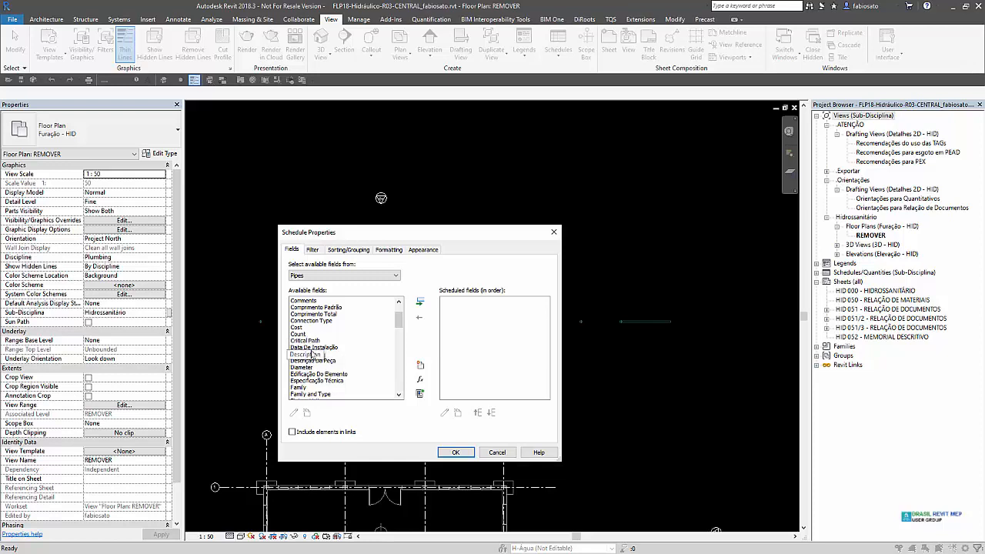
scroll(322, 355, "down", 1)
double_click(347, 341)
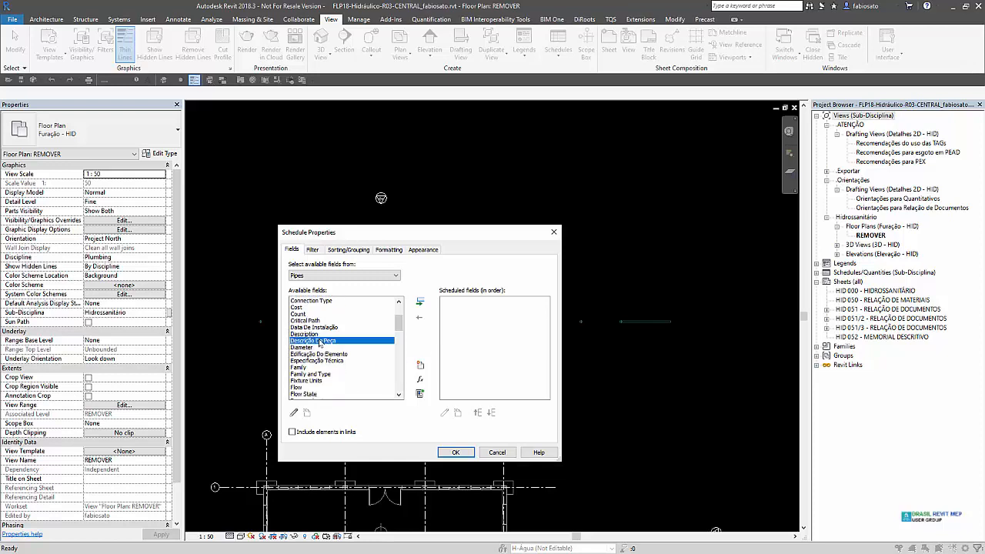
scroll(347, 342, "down", 4)
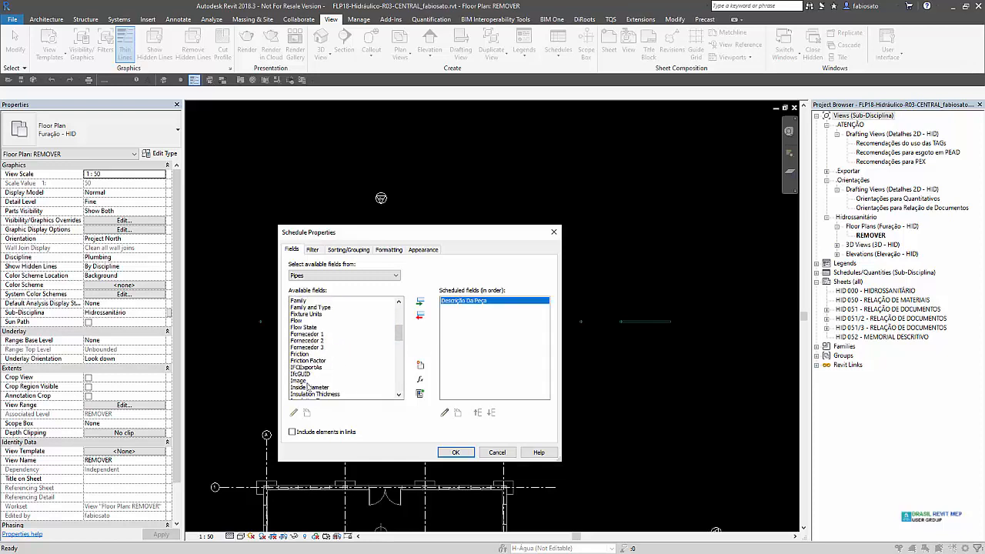
scroll(308, 384, "down", 1)
double_click(308, 381)
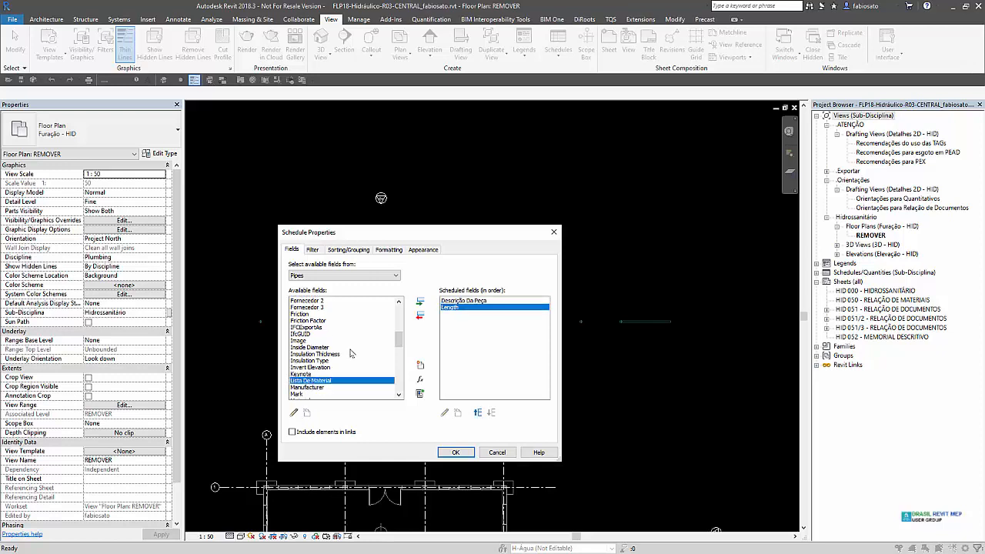
Sort the pipe schedule by Length and turn off itemizing every instance
left_click(339, 251)
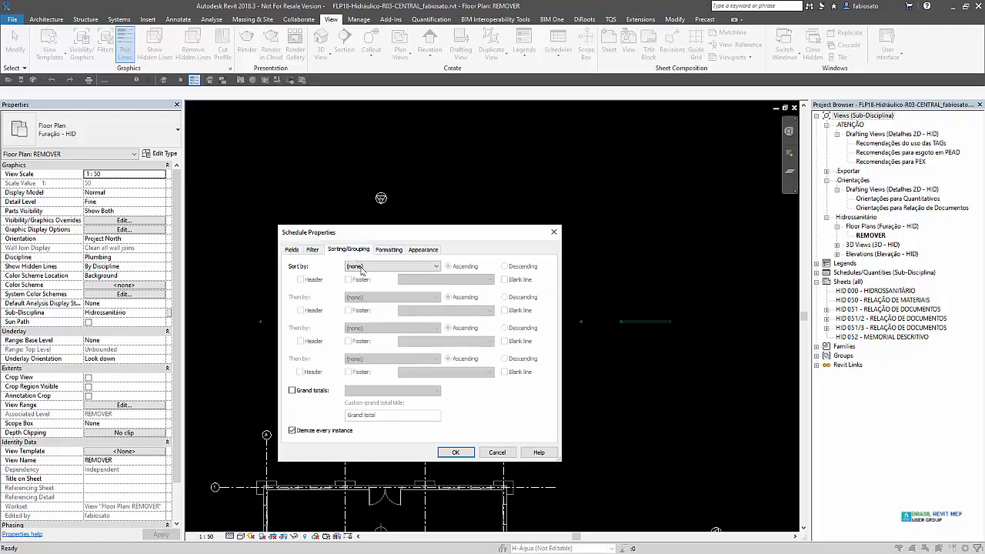
left_click(368, 268)
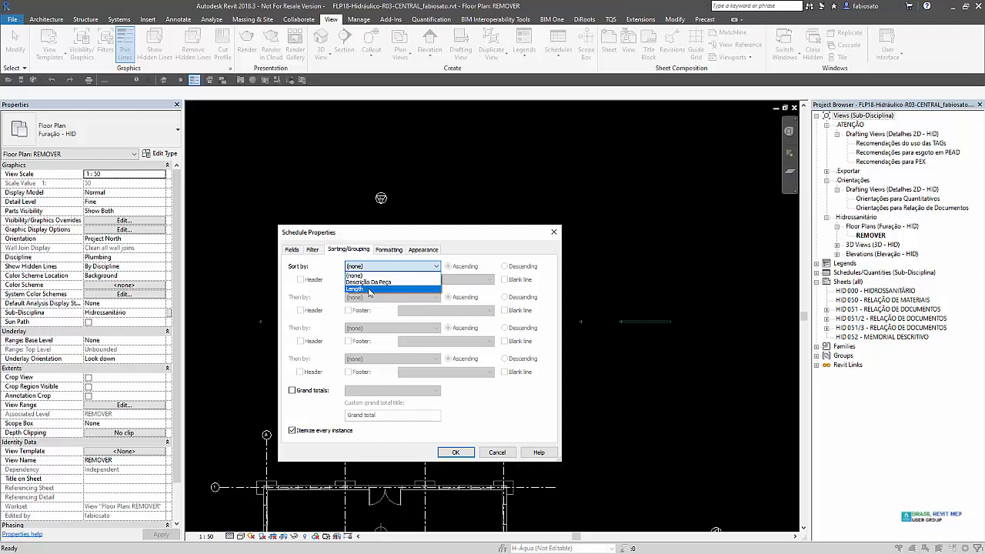
left_click(369, 291)
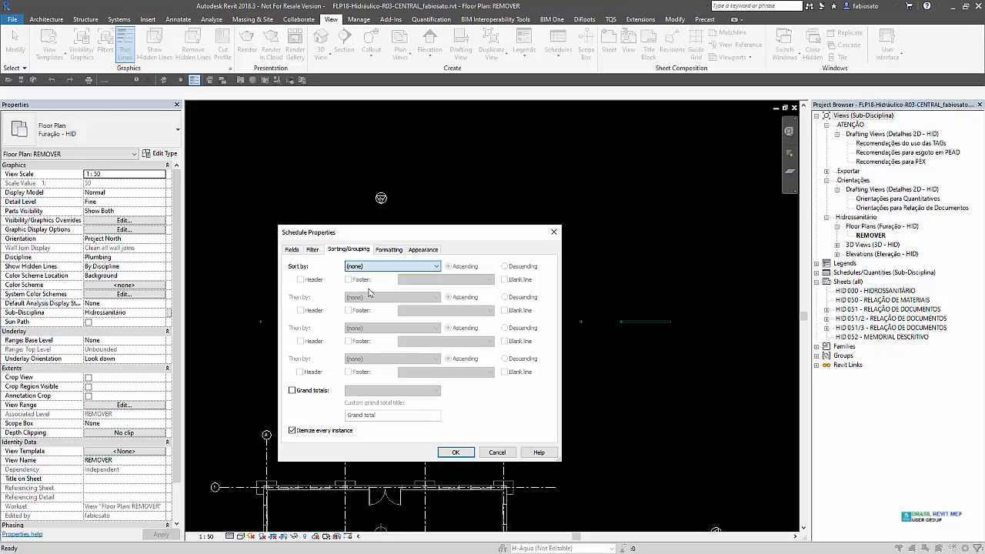
left_click(292, 431)
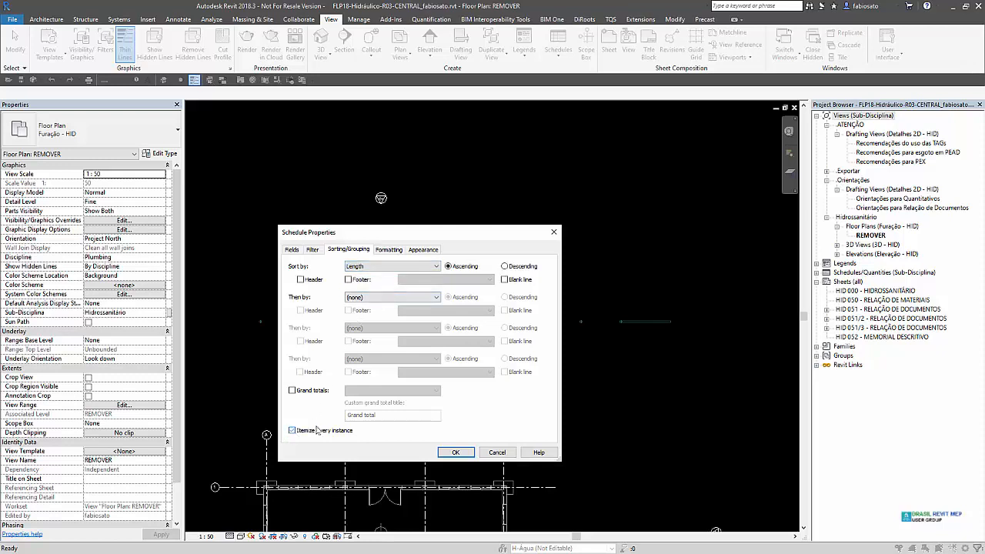
Give the Descrição Da Peça field a conditional format that tests for Length greater than or equal to 3m
left_click(390, 250)
left_click(315, 280)
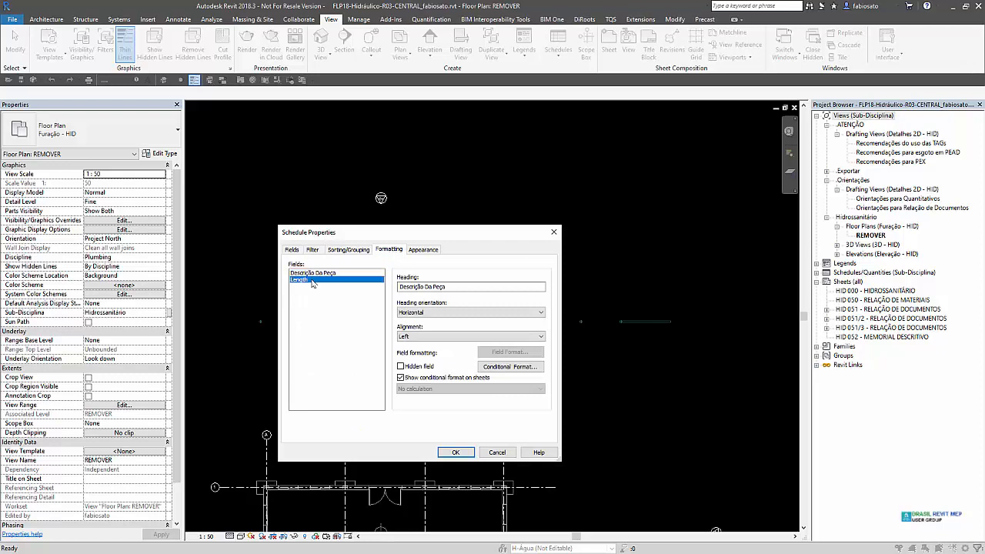
left_click(320, 273)
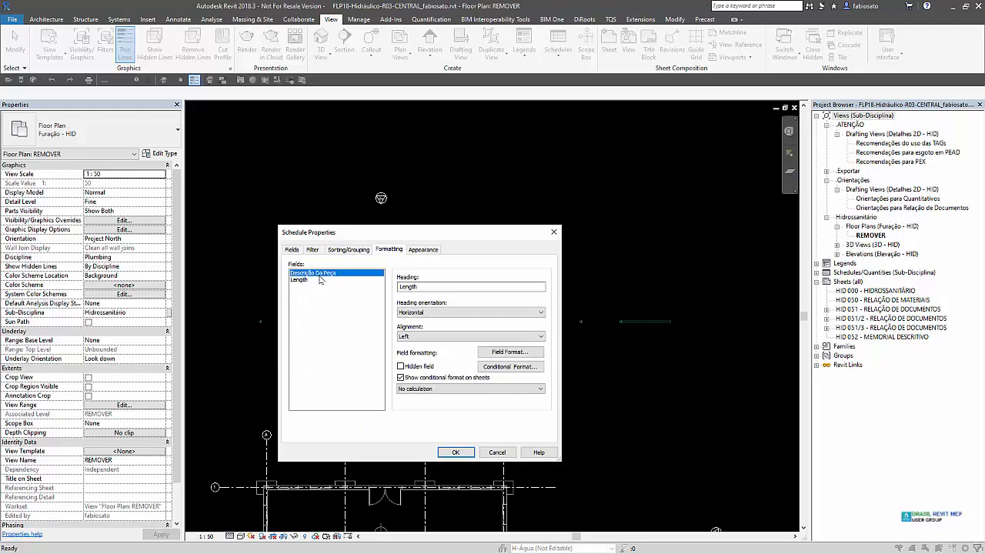
left_click(496, 366)
left_click(346, 316)
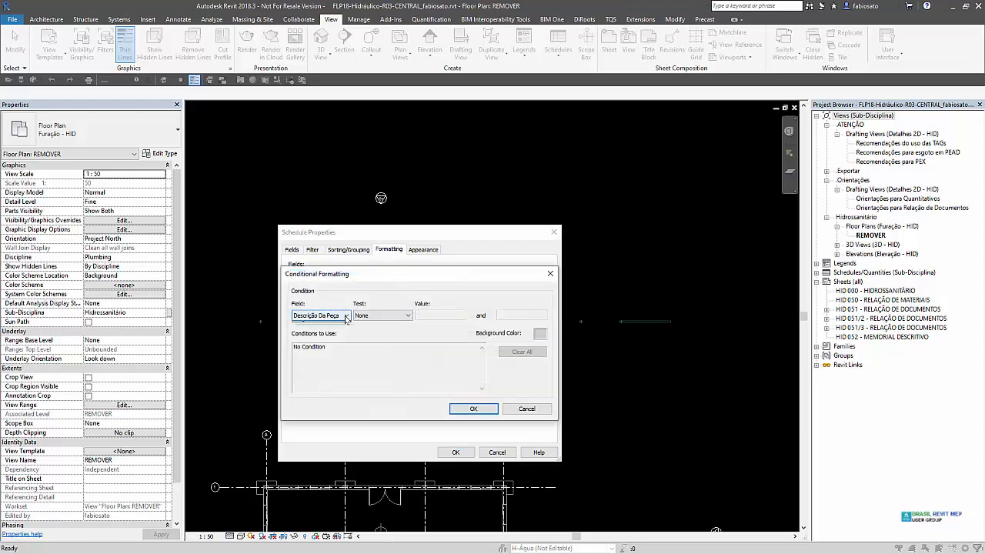
left_click(339, 335)
left_click(389, 316)
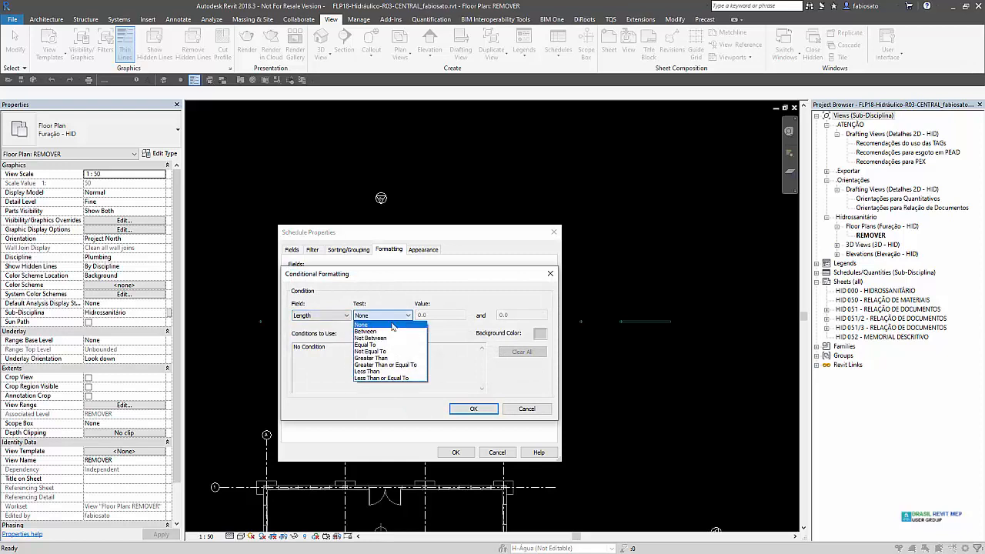
left_click(394, 365)
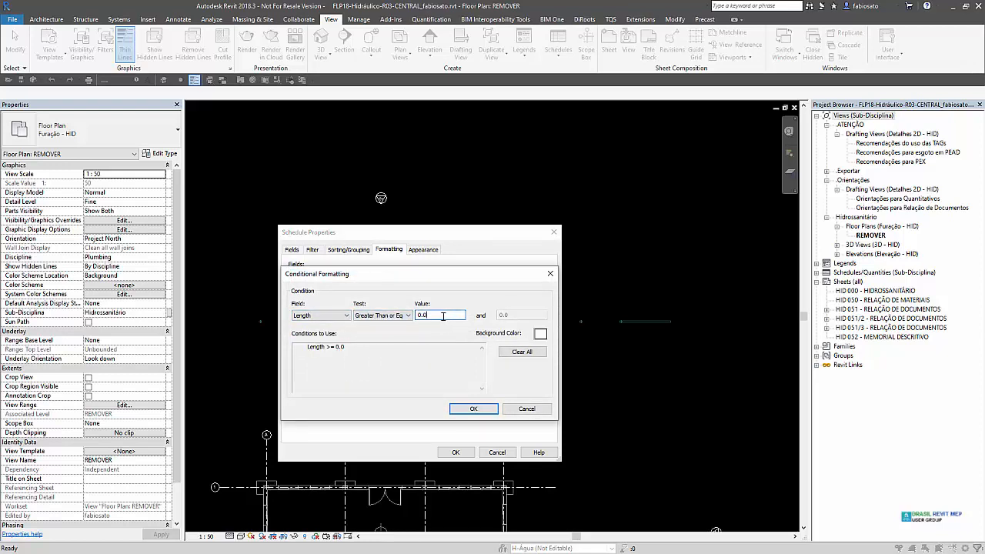
left_click_drag(459, 316, 409, 316)
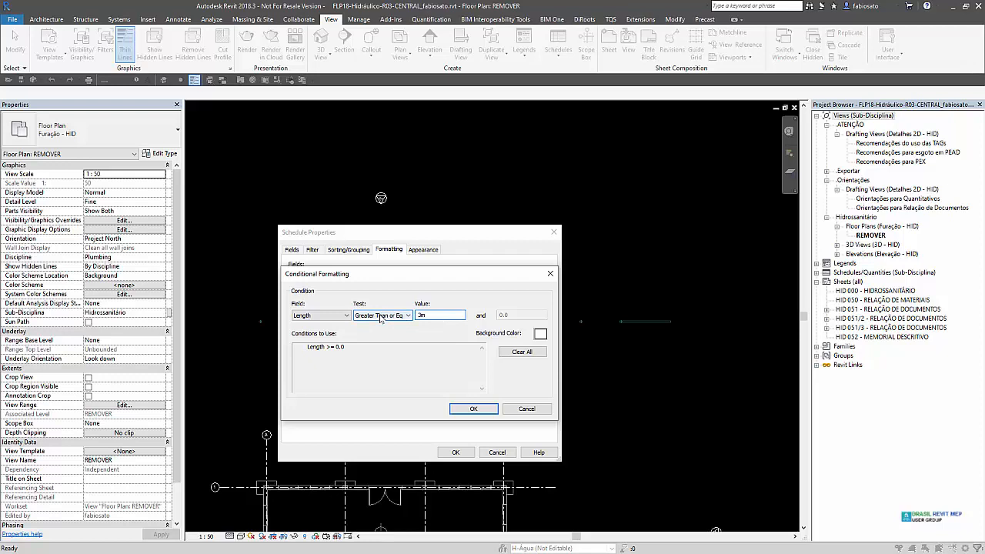
Set the condition's background color to red and accept the schedule properties
left_click(540, 334)
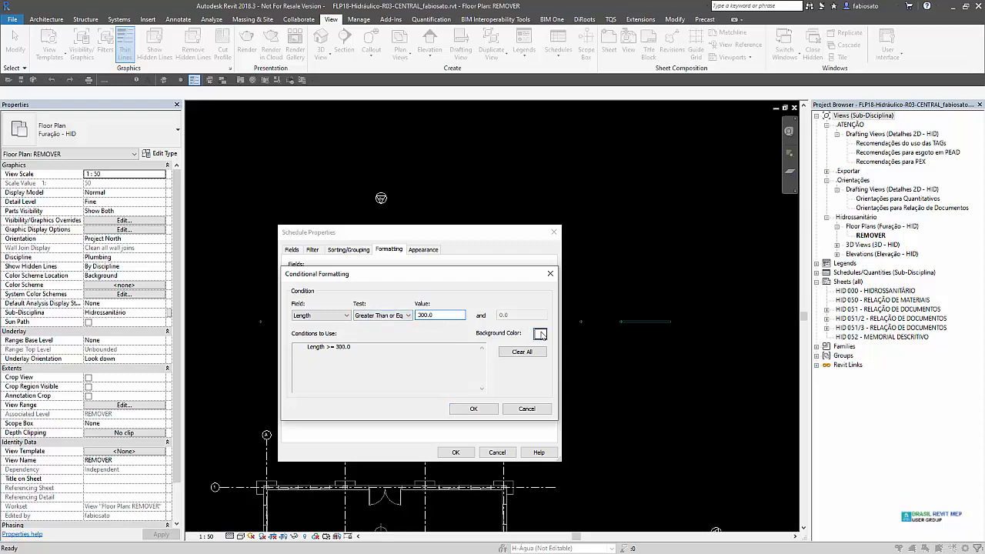
left_click(338, 357)
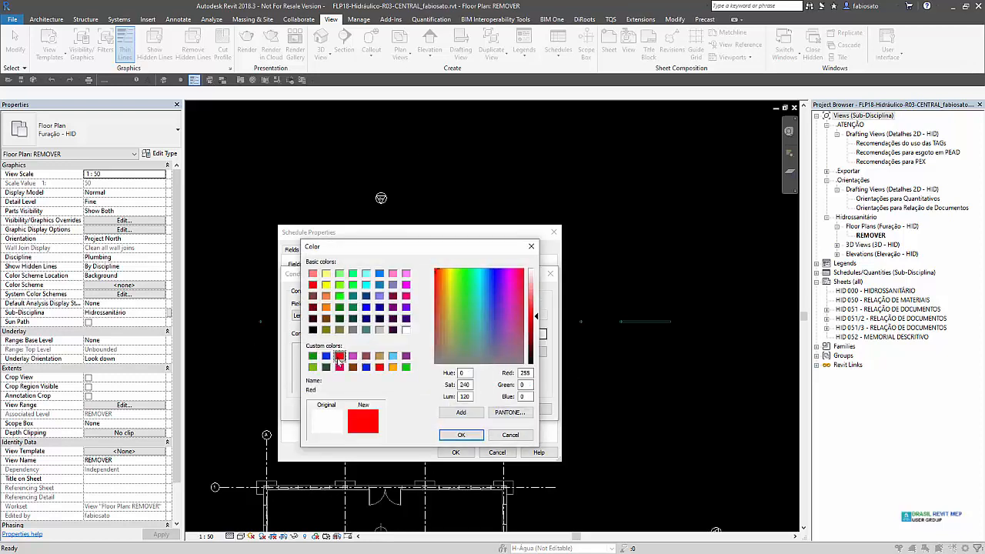
left_click(461, 435)
left_click(474, 409)
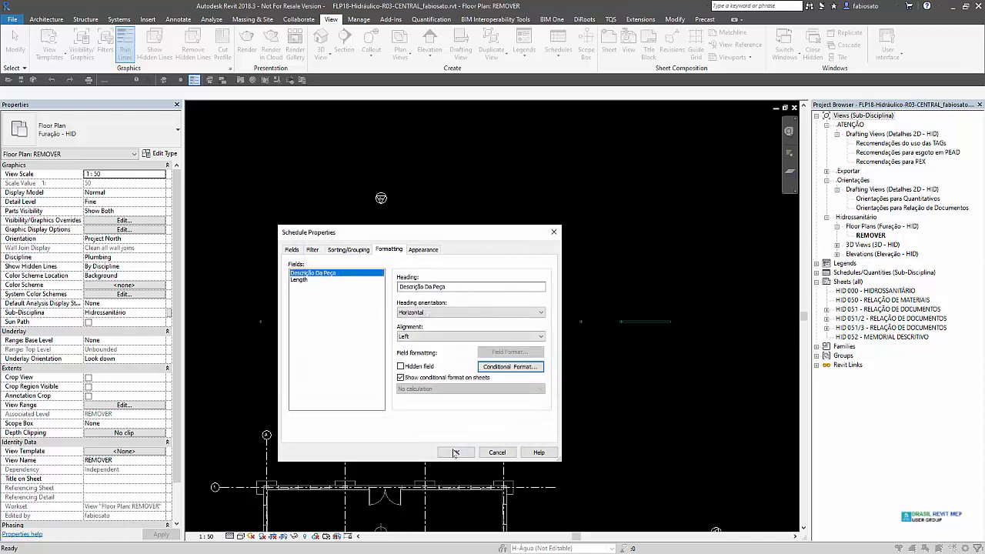
left_click(456, 451)
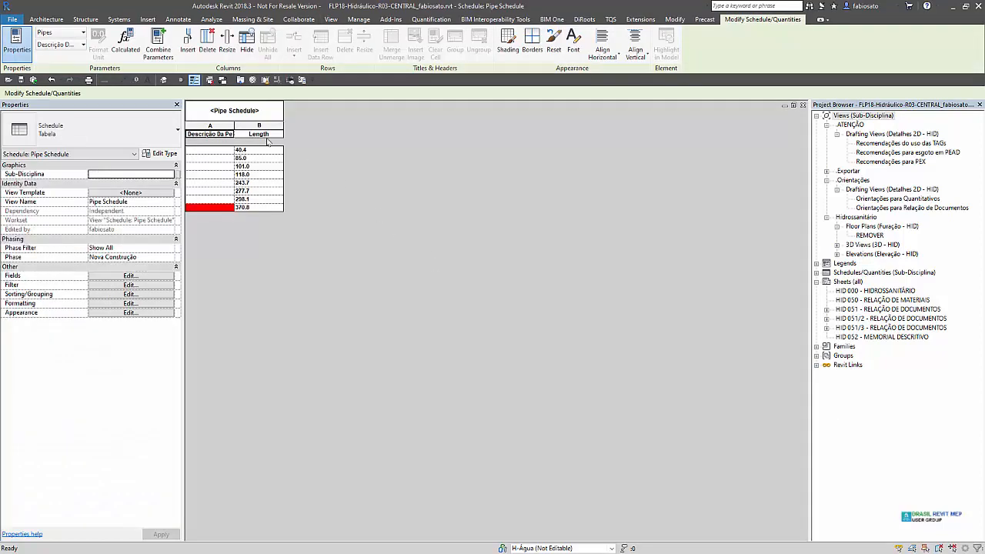
Widen the schedule's columns and highlight the pipe from the red-marked row in the model
left_click_drag(237, 125, 500, 134)
left_click(395, 206)
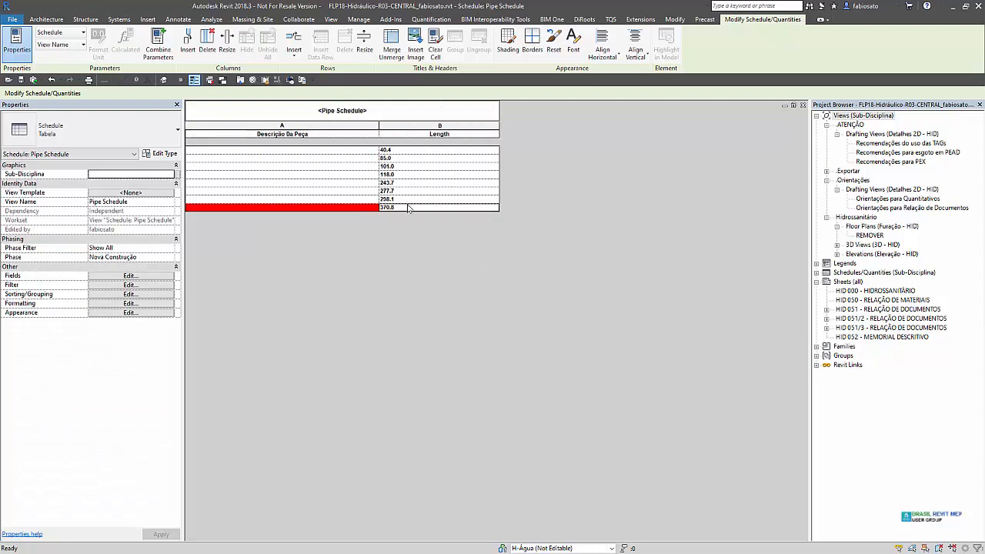
left_click(666, 42)
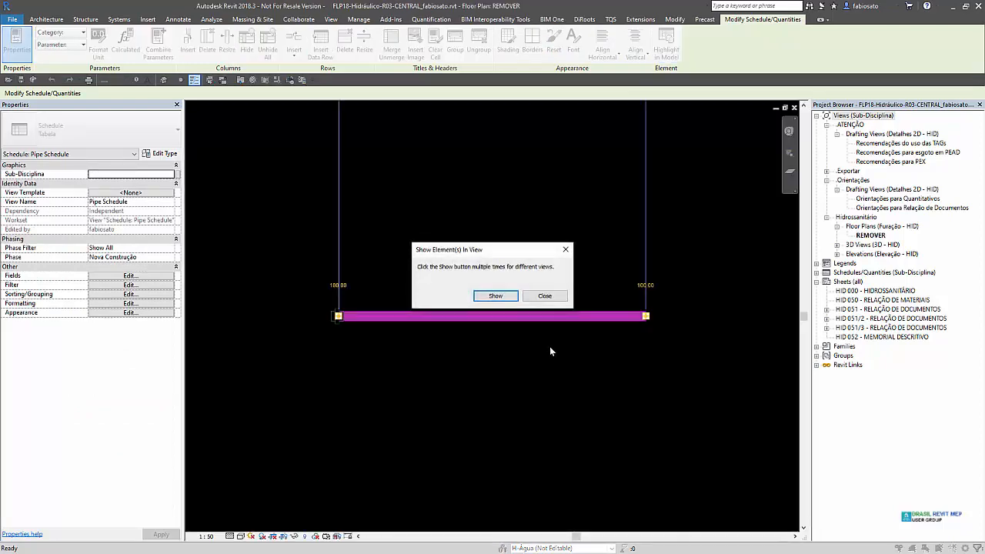
left_click(565, 250)
left_click(550, 316)
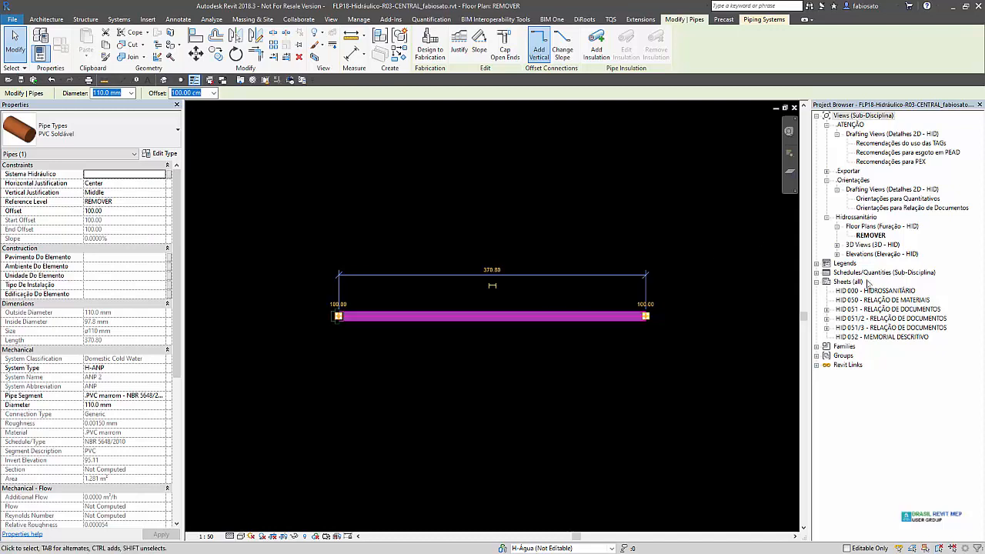
Open the .Edição-Relação de pranchas schedule to view the sheet list
left_click(817, 272)
left_click(826, 283)
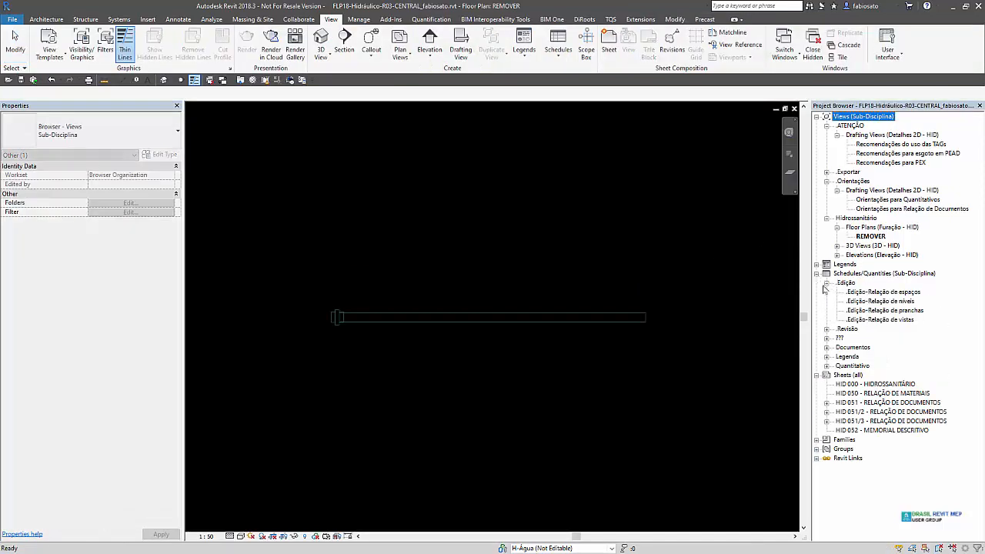
double_click(916, 312)
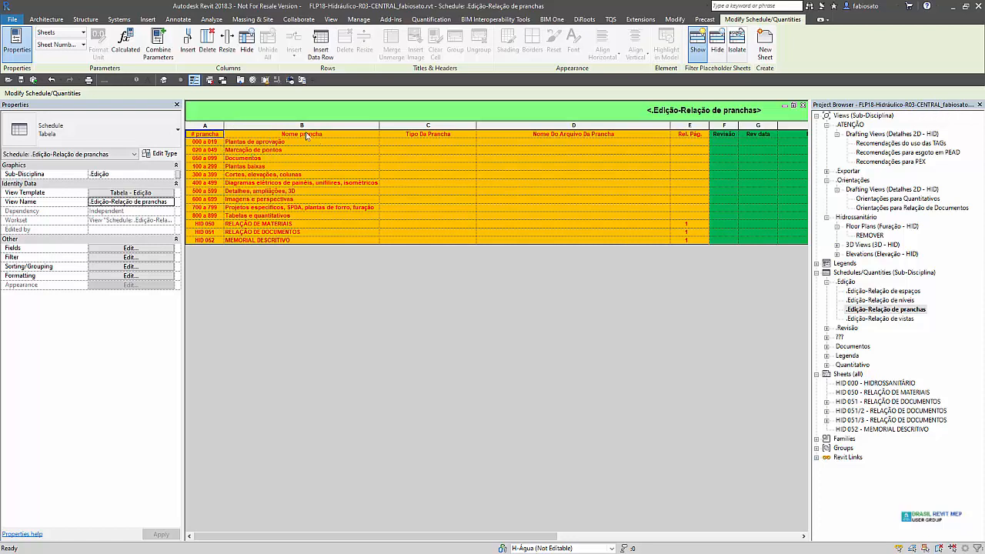
right_click(851, 374)
left_click(878, 380)
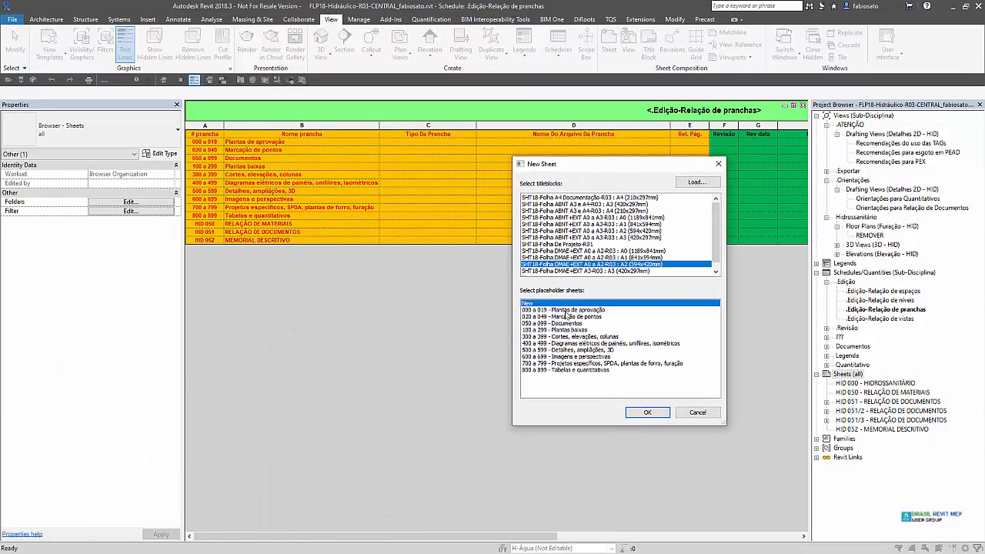
left_click(573, 311)
left_click_drag(574, 315, 575, 382)
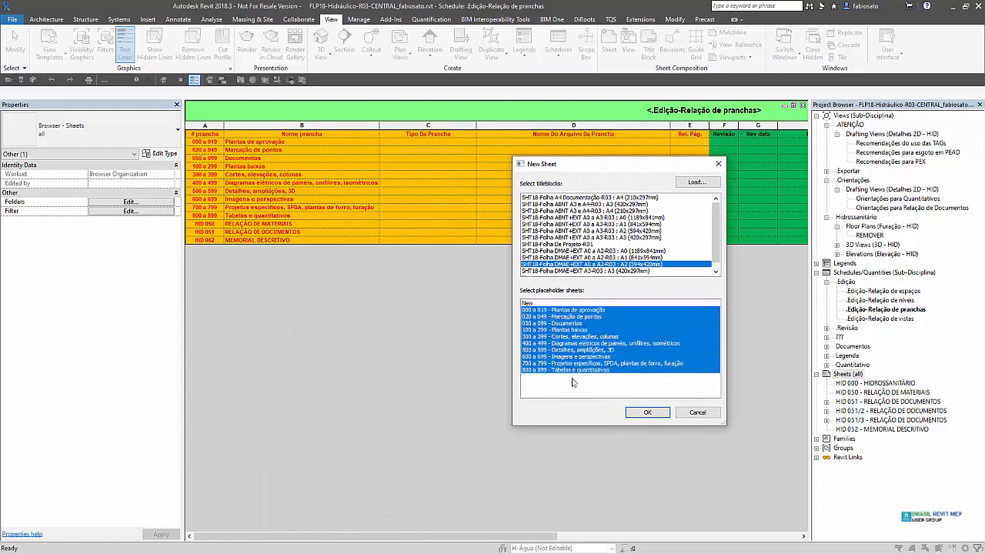
left_click(697, 412)
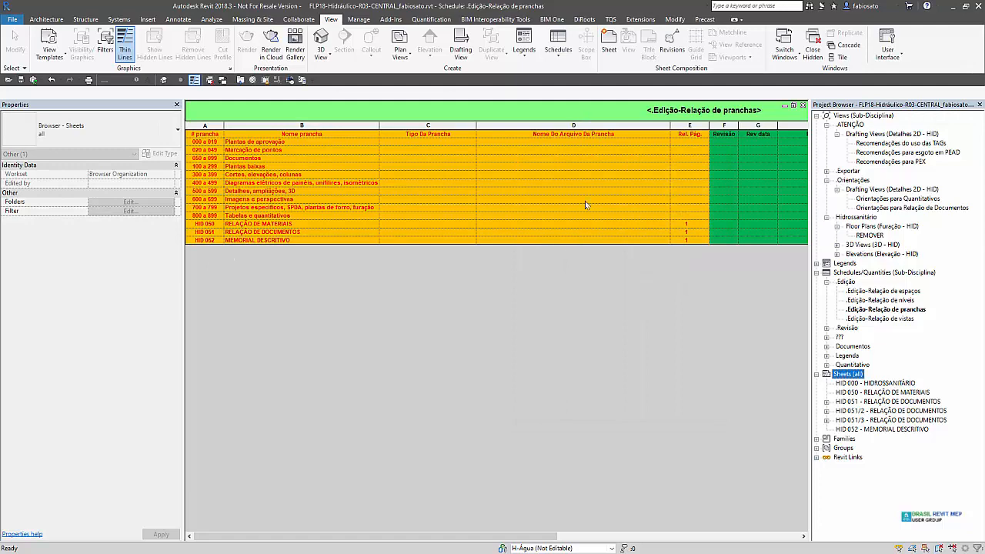
Insert twelve placeholder sheet rows, HID 051/4 to HID 051/15, into the sheet list
left_click(306, 240)
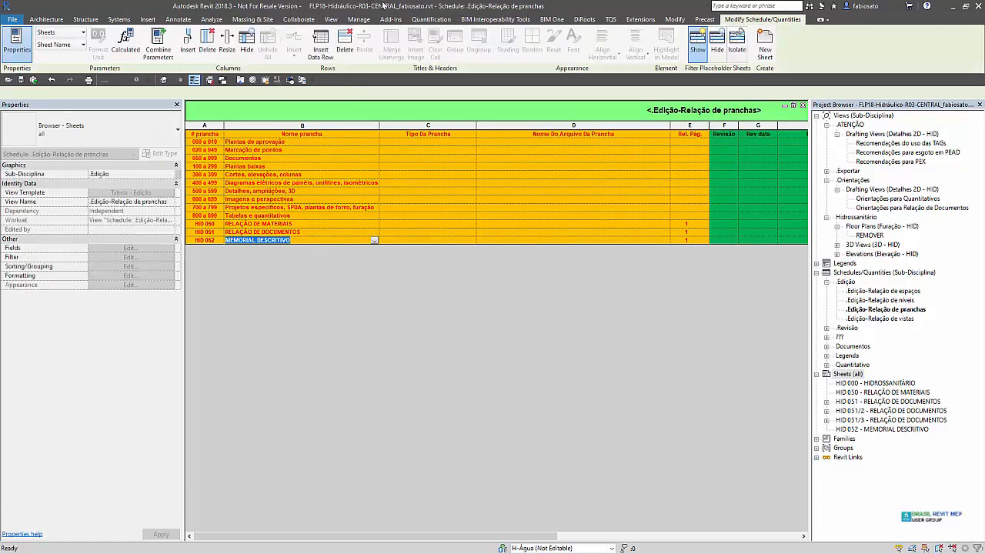
left_click(318, 50)
left_click(318, 50)
left_click(320, 50)
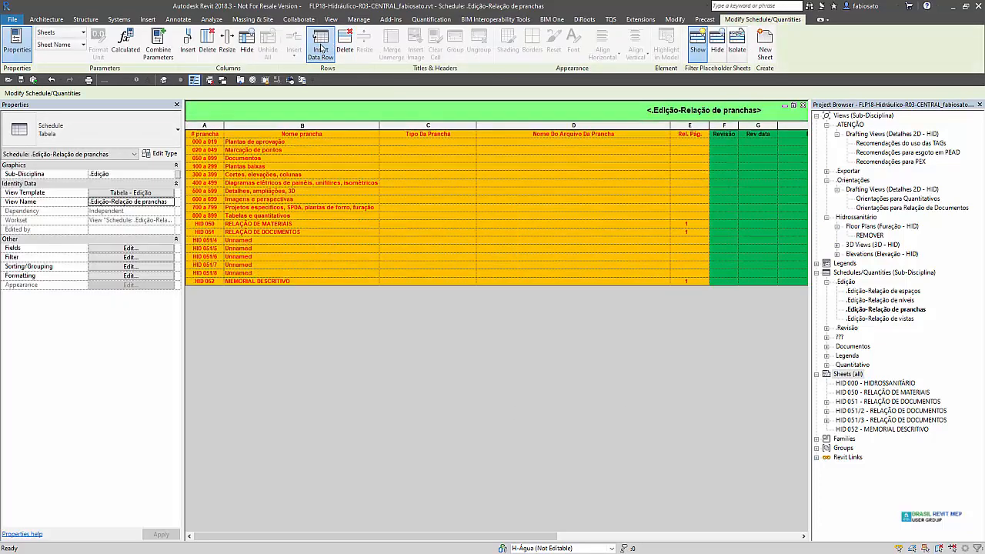
left_click(322, 49)
left_click(322, 50)
left_click(322, 49)
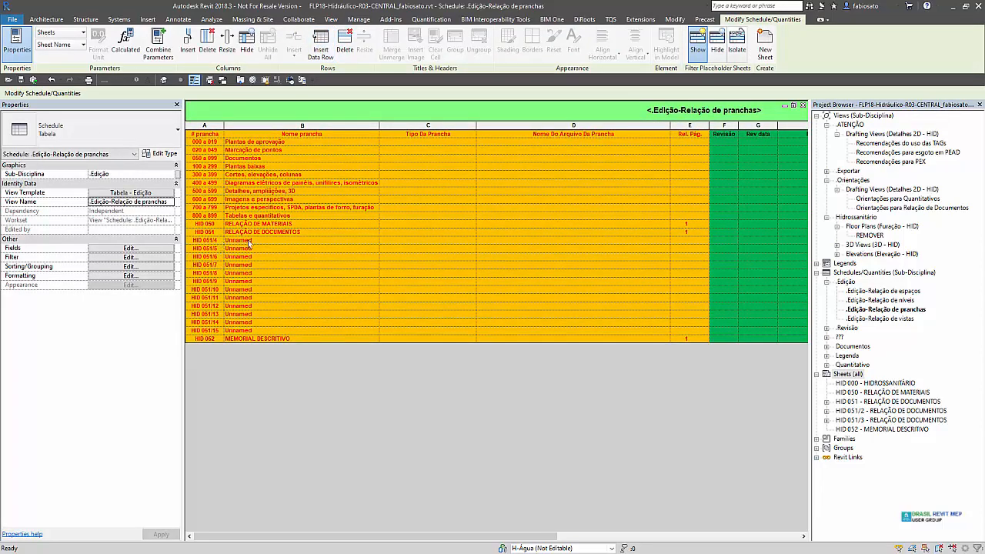
Undo all the placeholder rows just inserted in the sheet list
left_click(54, 80)
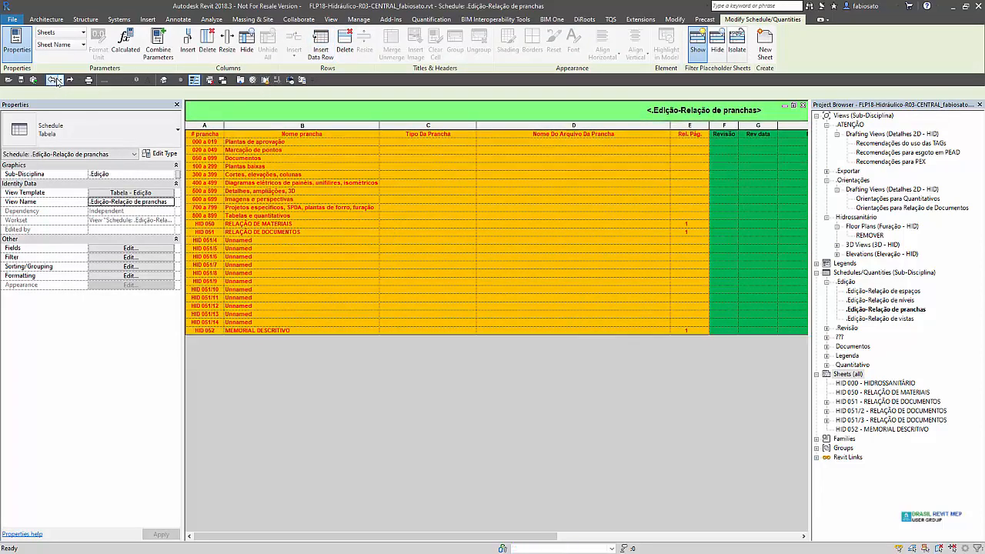
left_click(55, 81)
left_click(54, 80)
left_click(54, 81)
left_click(54, 80)
left_click(54, 80)
left_click(54, 80)
left_click(54, 80)
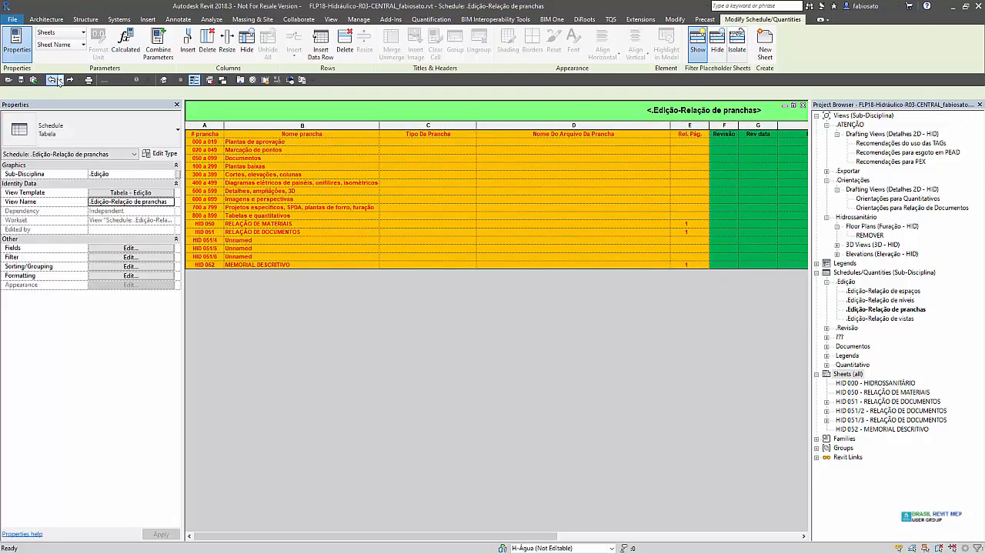
left_click(54, 80)
left_click(54, 81)
left_click(54, 80)
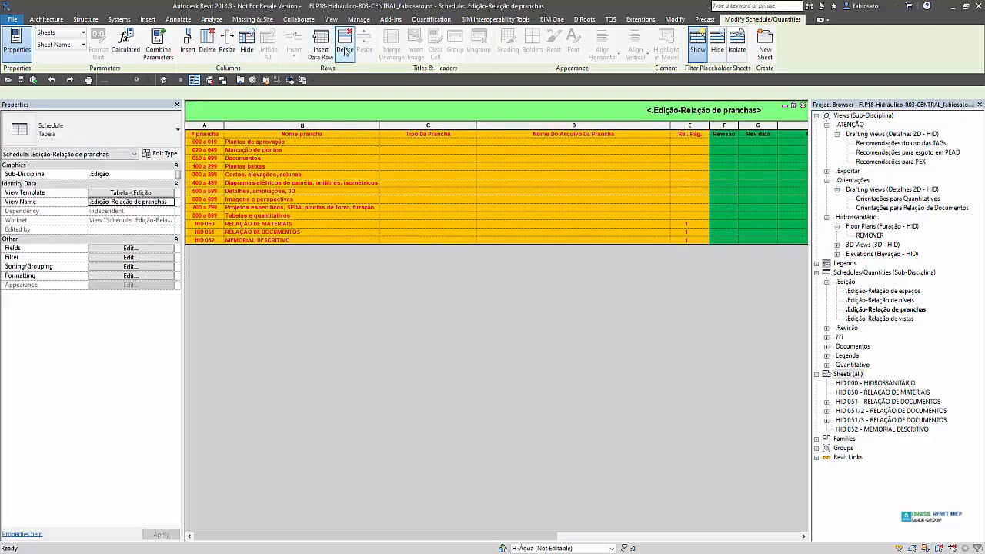
Insert a single placeholder sheet row in the sheet list and number it HID 100
key("Escape")
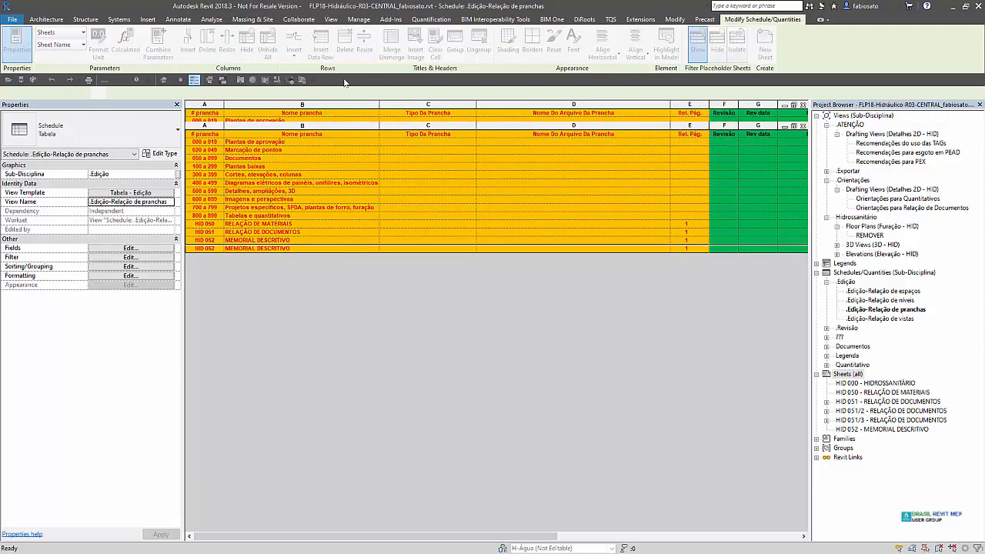
left_click(201, 241)
left_click_drag(198, 240, 227, 241)
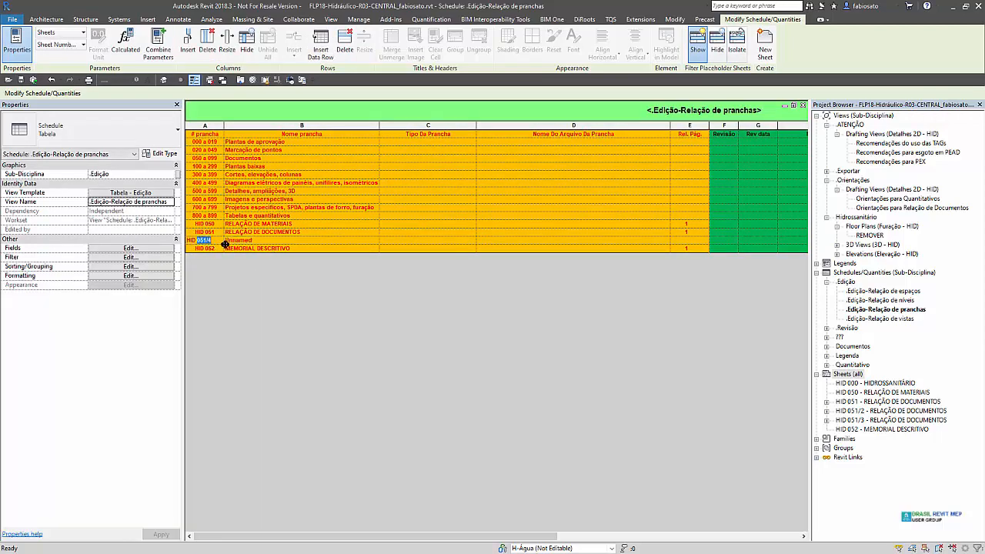
type("100")
key("Return")
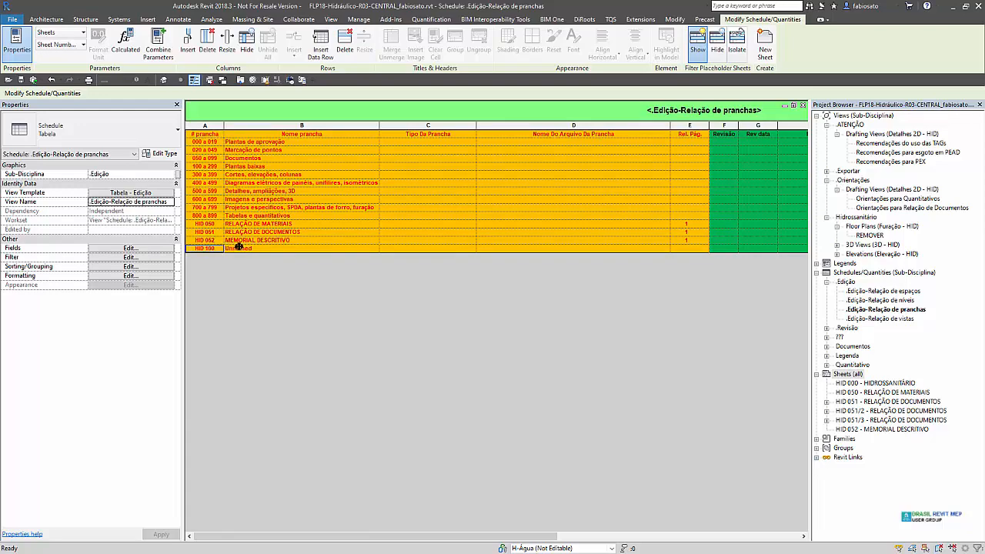
Insert eleven more placeholder sheet rows so the numbering runs from HID 101 to HID 111
left_click(323, 51)
left_click(324, 51)
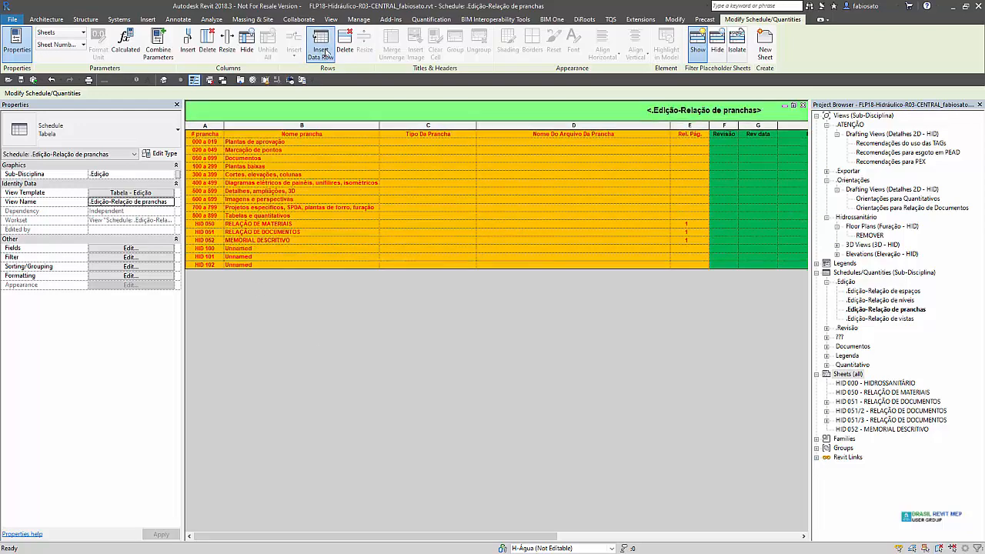
left_click(324, 51)
left_click(324, 50)
left_click(325, 52)
left_click(326, 53)
left_click(326, 53)
left_click(326, 53)
left_click(326, 54)
left_click(327, 53)
left_click(326, 53)
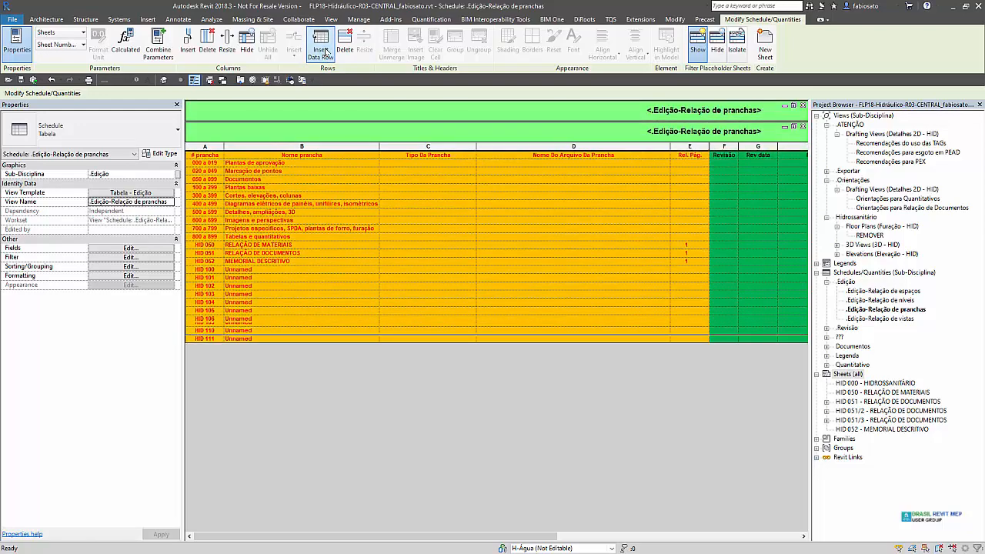
Name the placeholder sheet HID 101 Térreo
left_click(293, 249)
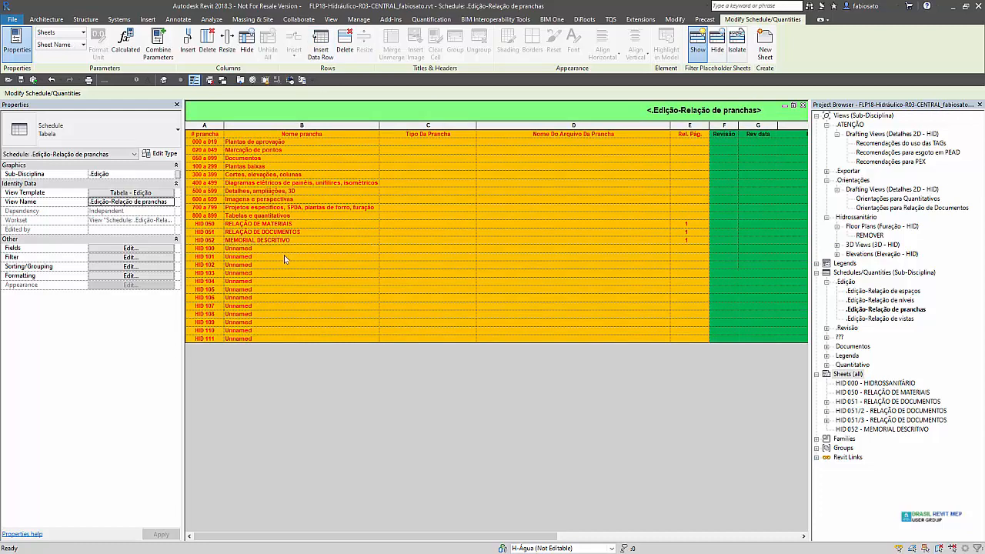
left_click(284, 256)
type("Terro")
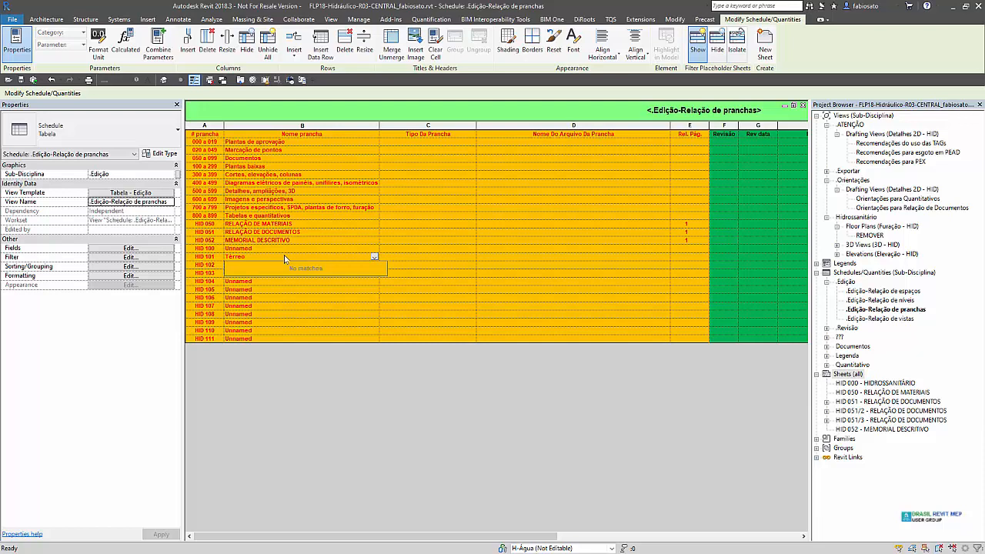
key("Return")
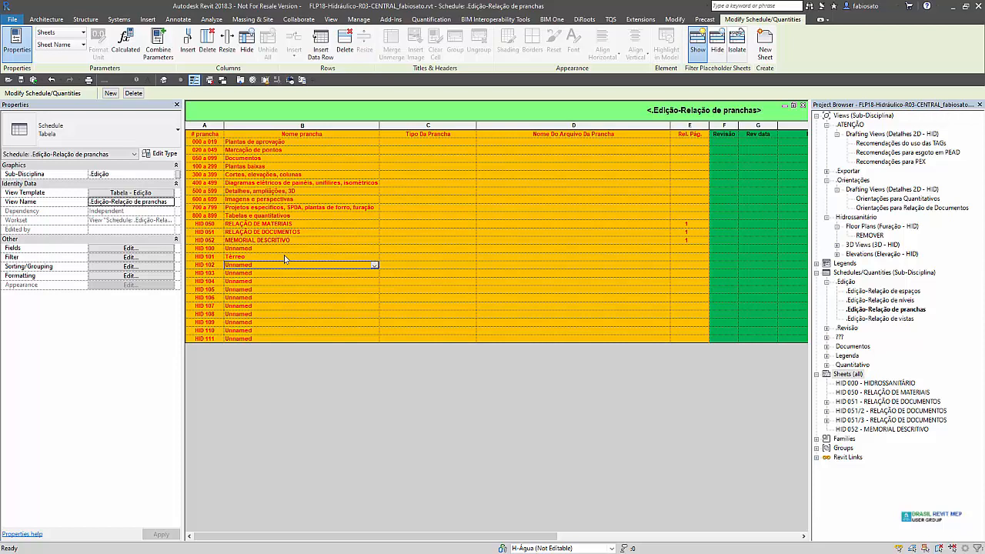
Name the placeholder sheet HID 102 Pavimento 02
type("Pavimento")
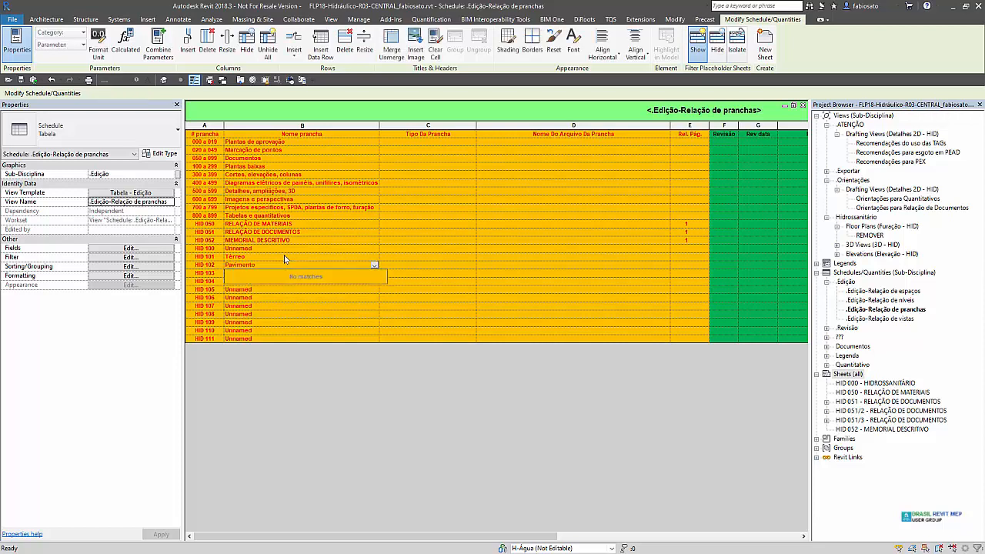
type(" 02")
key("Return")
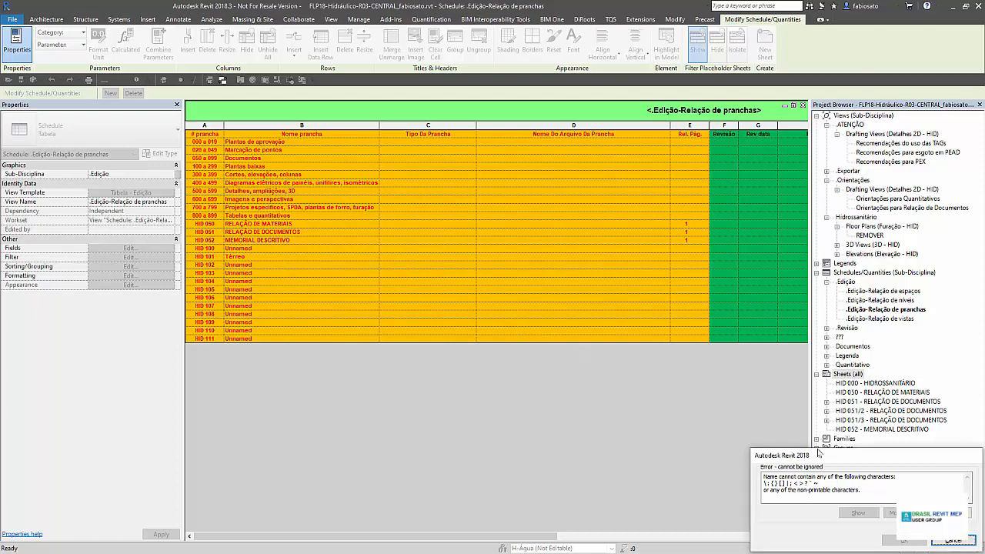
left_click(953, 541)
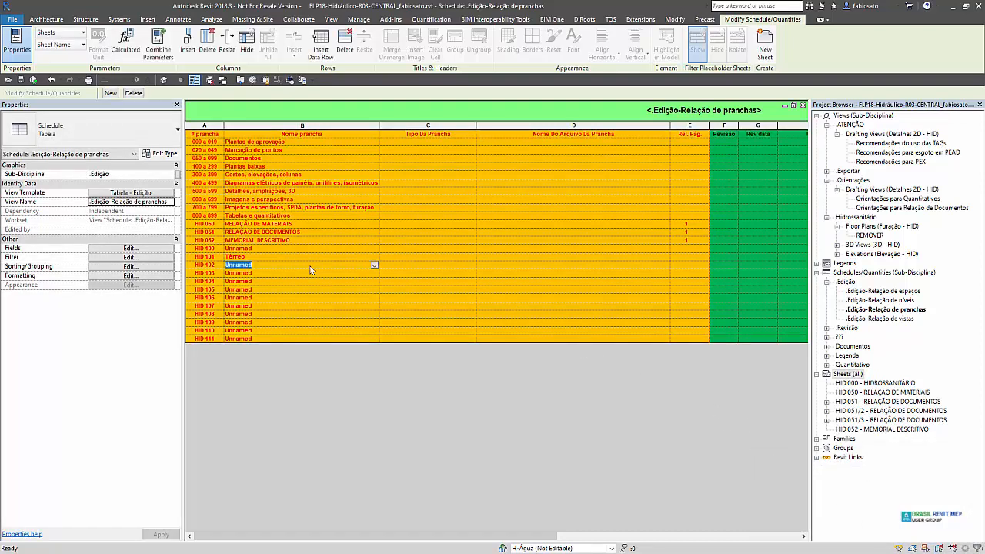
type("POu")
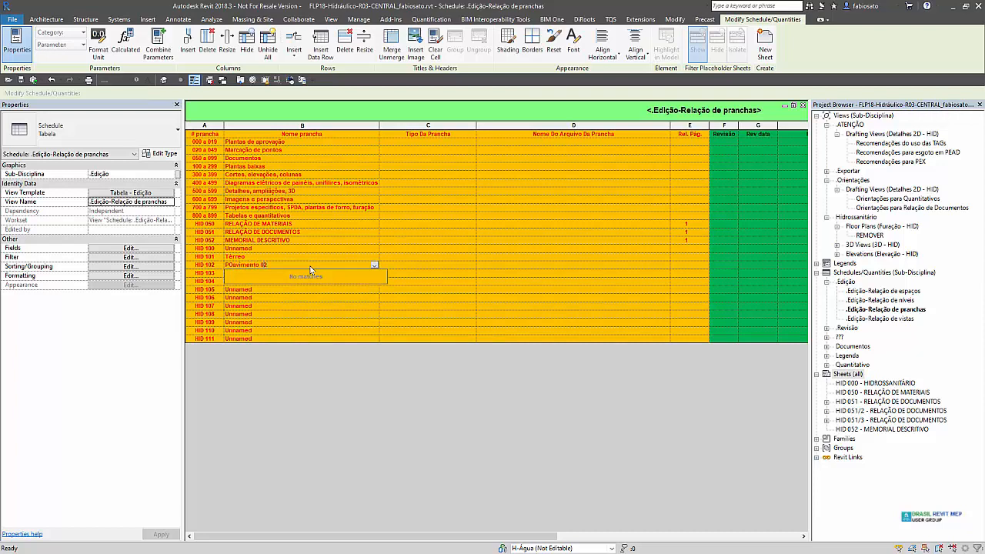
key("BackSpace")
key("Return")
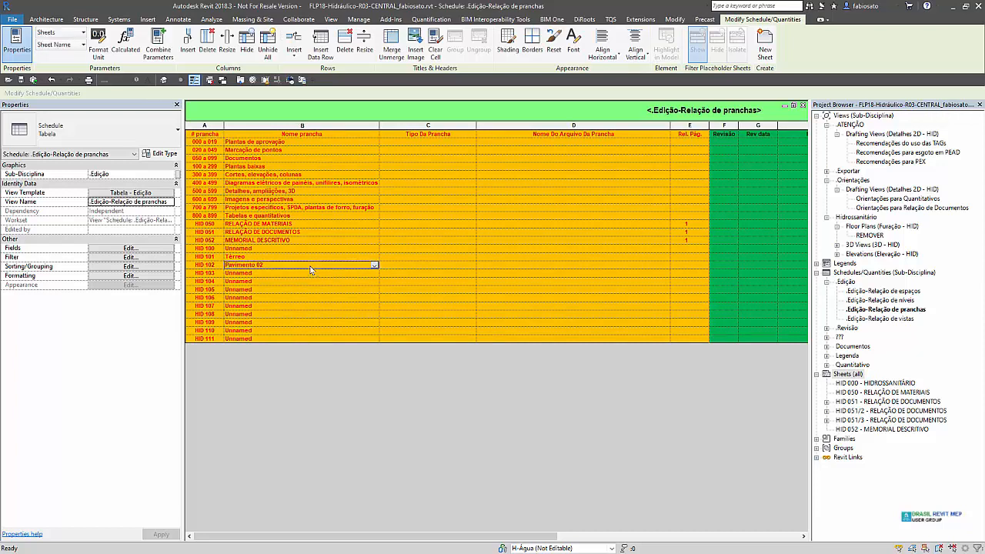
left_click(325, 295)
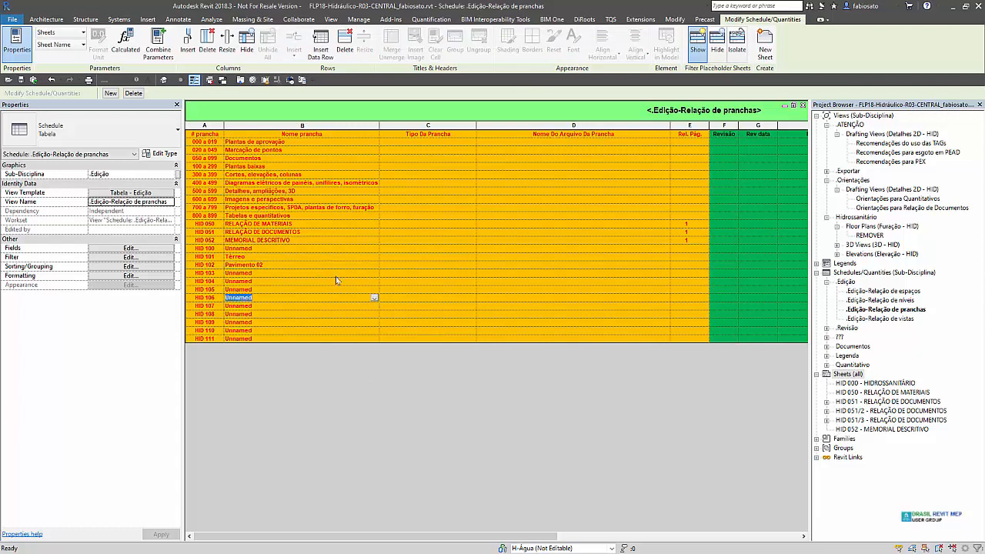
Create sheets from placeholders HID 101 - Térreo and HID 102 - Pavimento 02 with titleblock SHT18-Folha ABNT+EXT A0 a A3-R03 : A0 (1189x841mm)
right_click(844, 376)
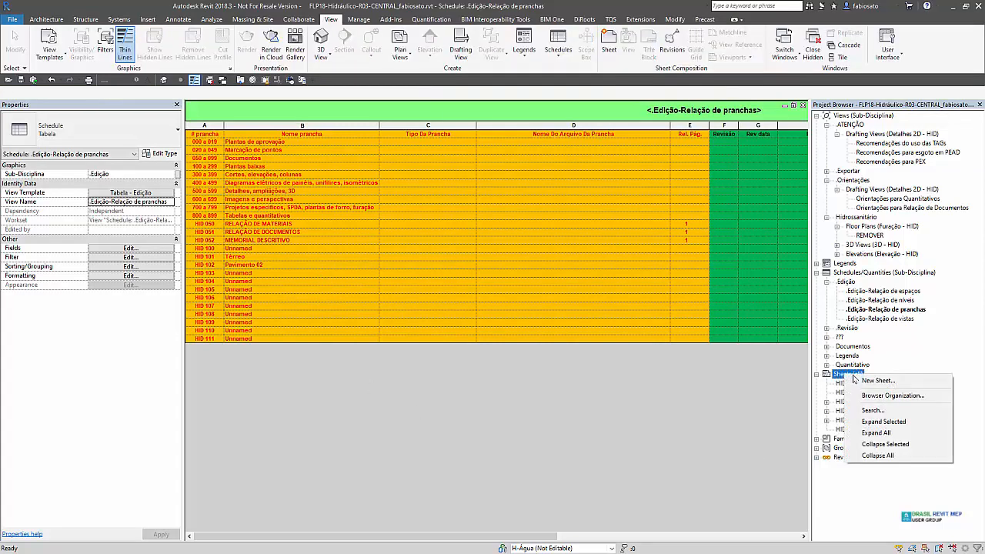
left_click(879, 381)
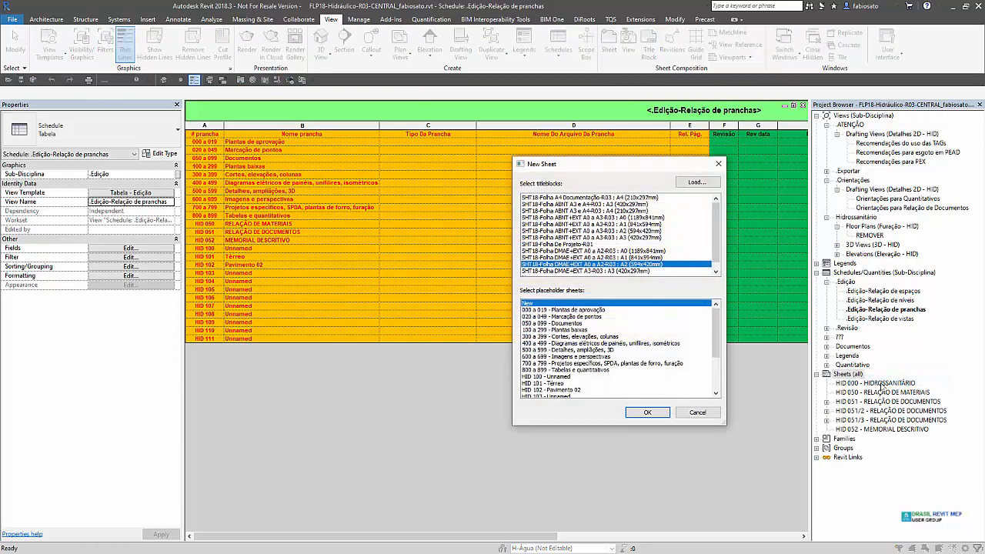
scroll(546, 324, "down", 2)
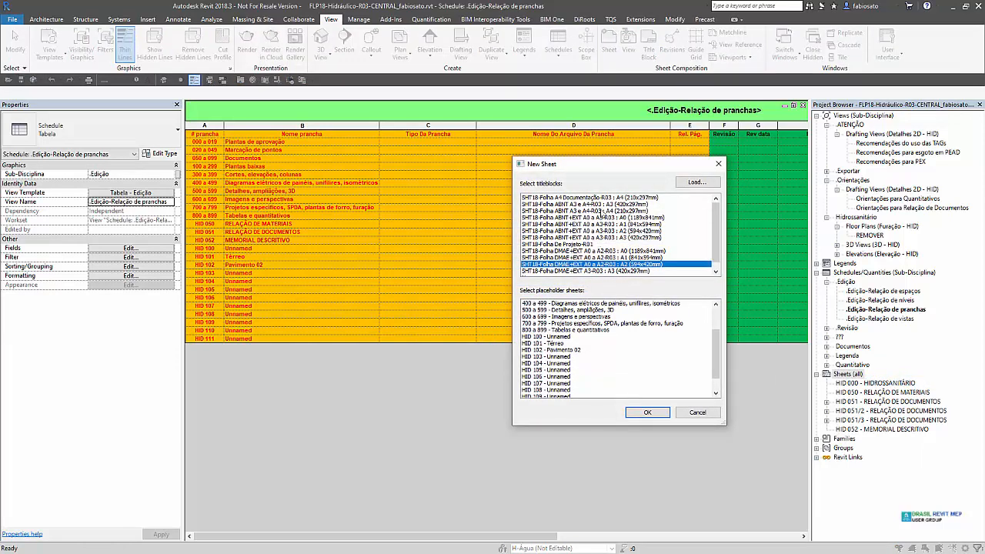
left_click(614, 219)
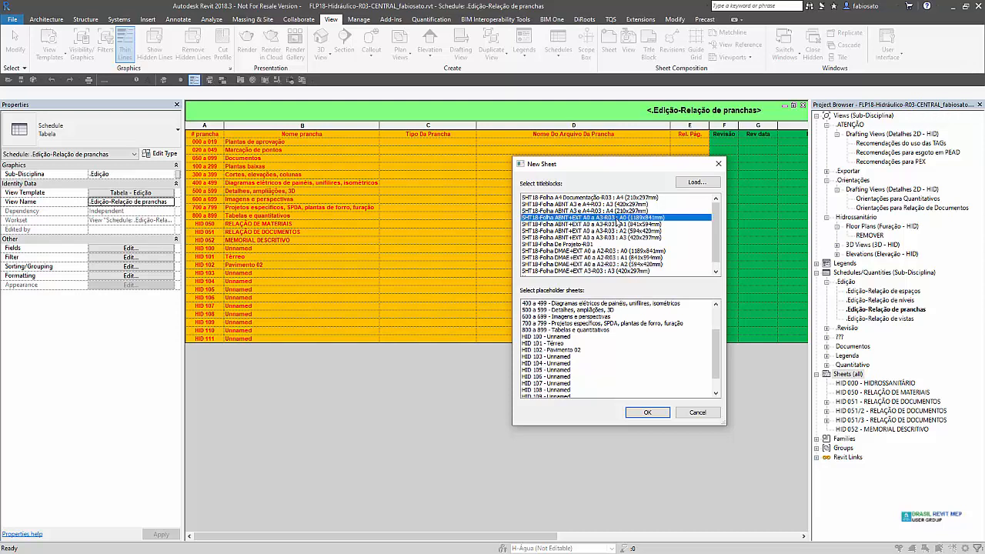
left_click(570, 343)
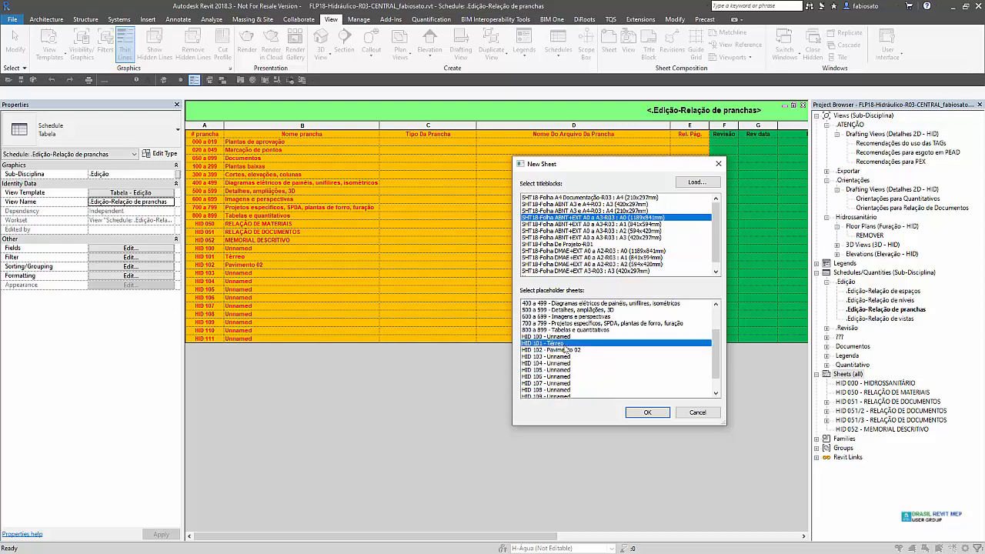
left_click(567, 350, "ctrl")
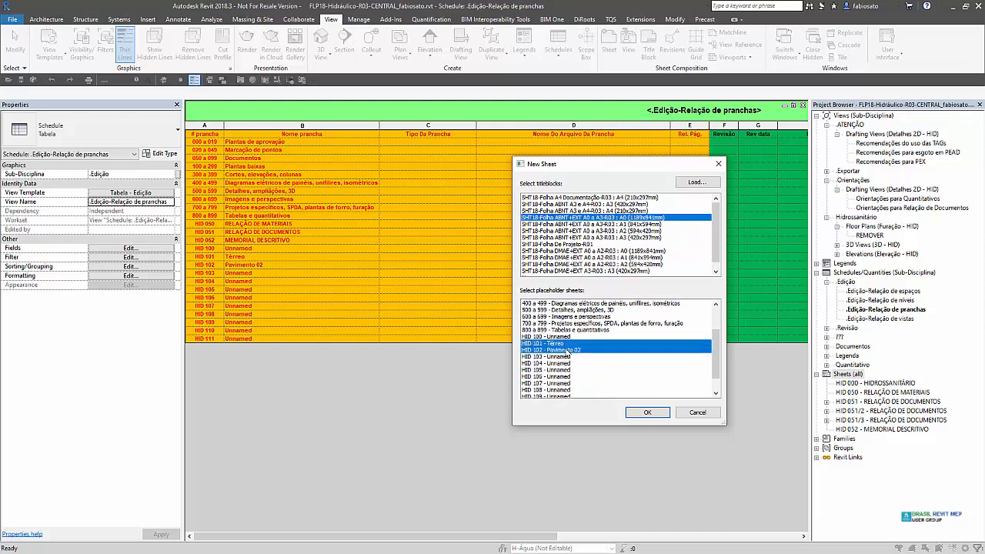
left_click(642, 413)
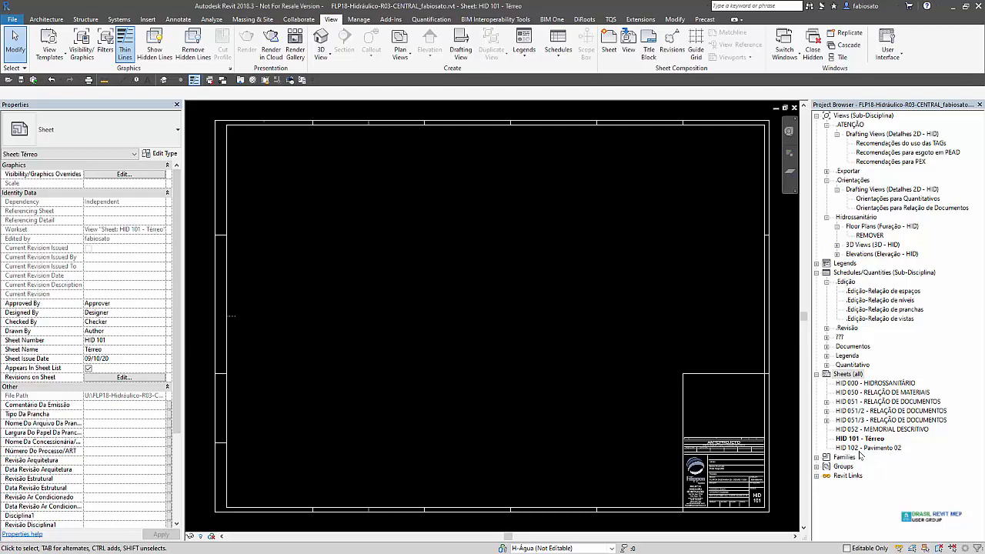
Reopen the .Edição-Relação de pranchas schedule and review its revision and responsibility columns
double_click(893, 309)
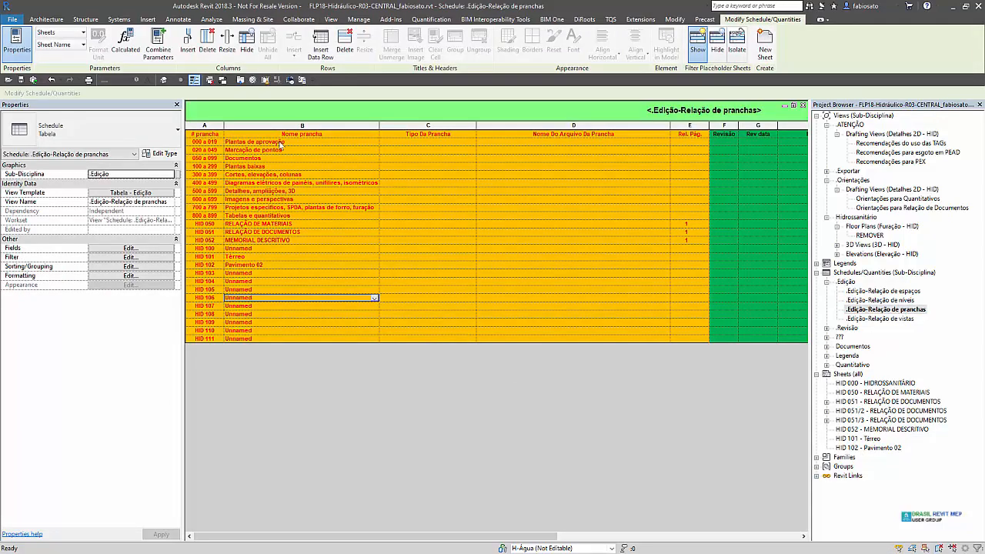
left_click_drag(451, 538, 728, 548)
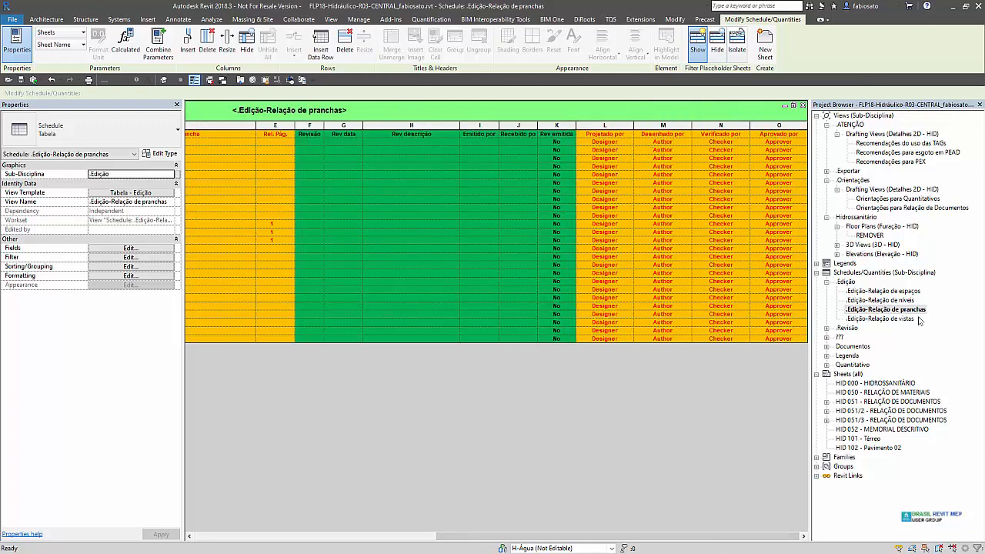
left_click_drag(606, 535, 331, 553)
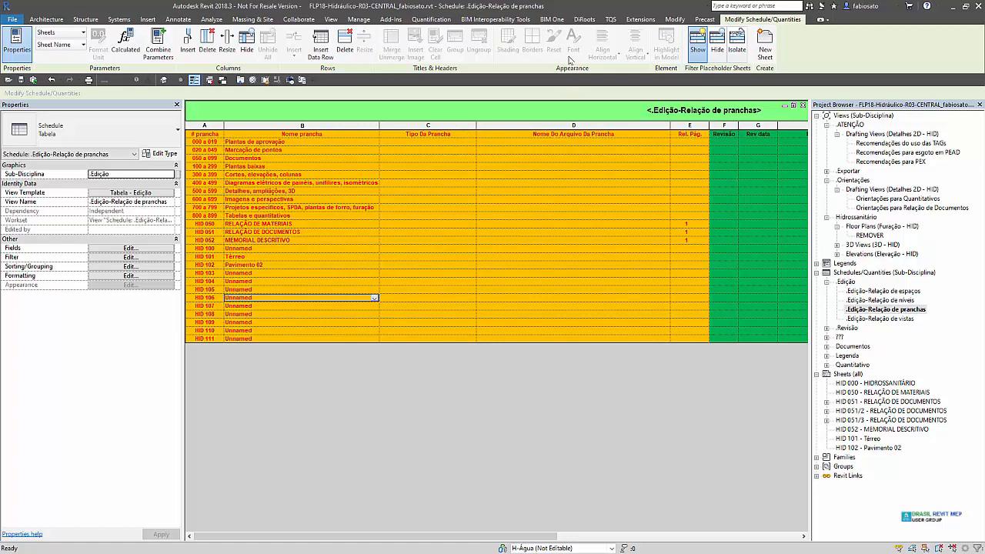
Open the DiRoots ProSheets add-in to list the project's sheets for export
left_click(584, 19)
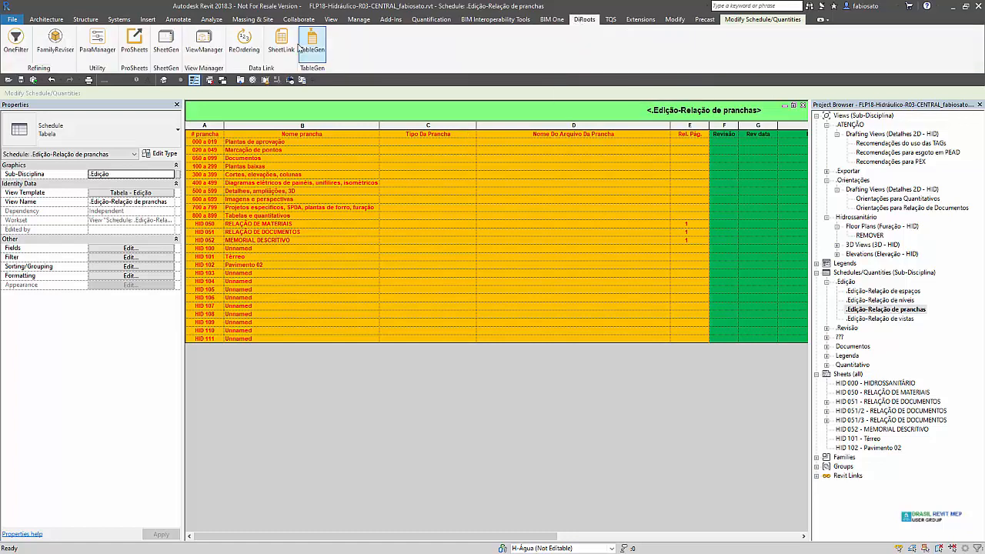
left_click(133, 51)
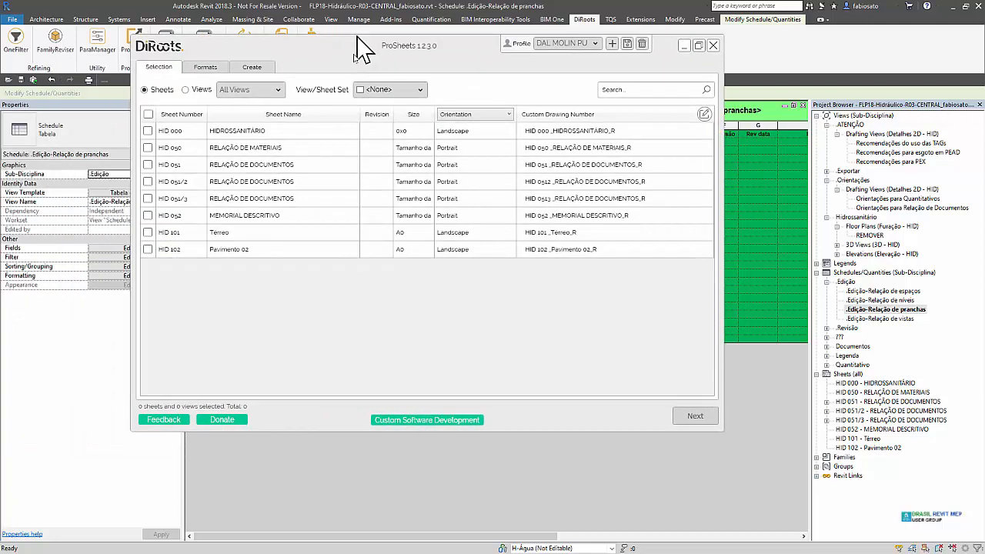
Select sheet HID 051 for export and review the parameters that make up the custom drawing numbers
left_click_drag(365, 39, 358, 94)
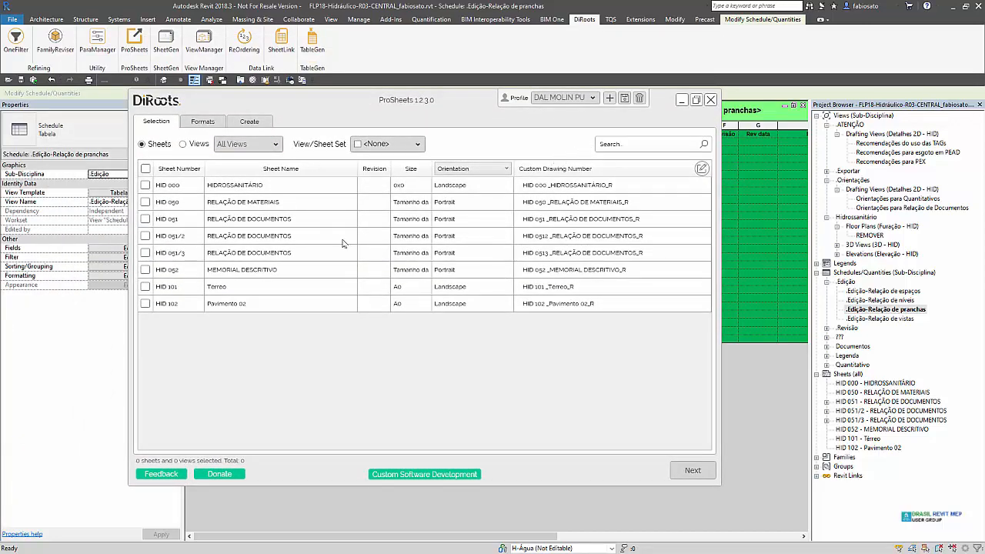
left_click(148, 220)
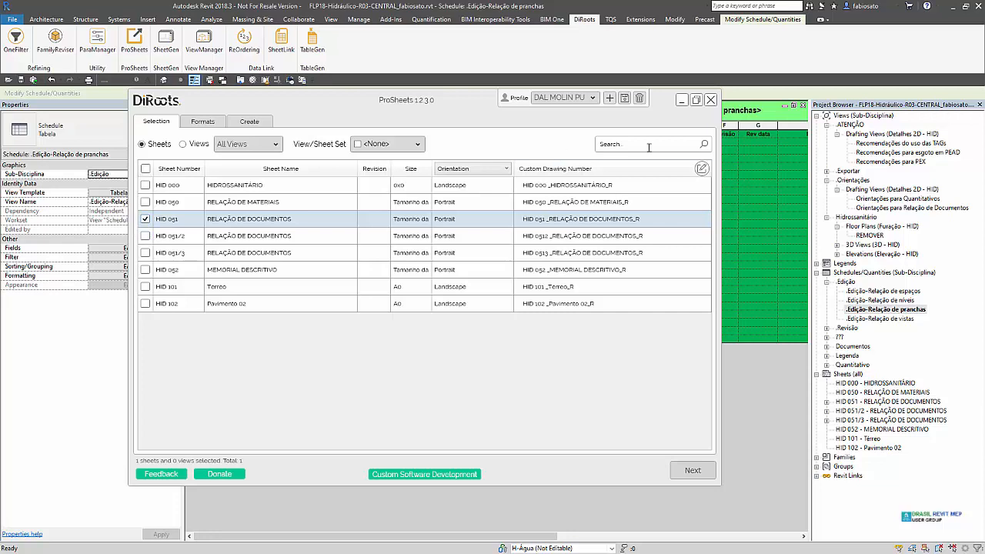
left_click(702, 170)
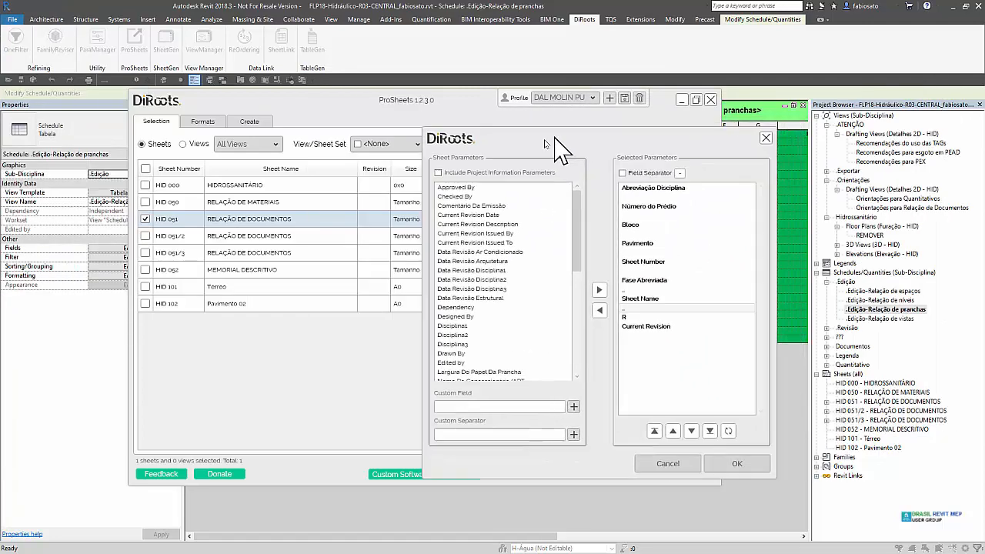
left_click(749, 144)
Switch the export profile to BOSCO and check the parameters in its custom drawing number
left_click(591, 98)
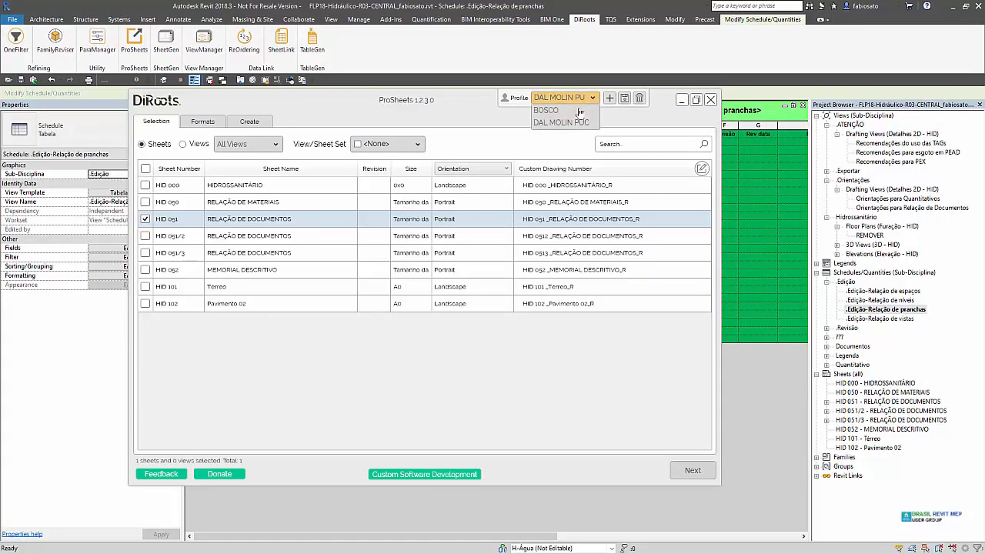
left_click(569, 116)
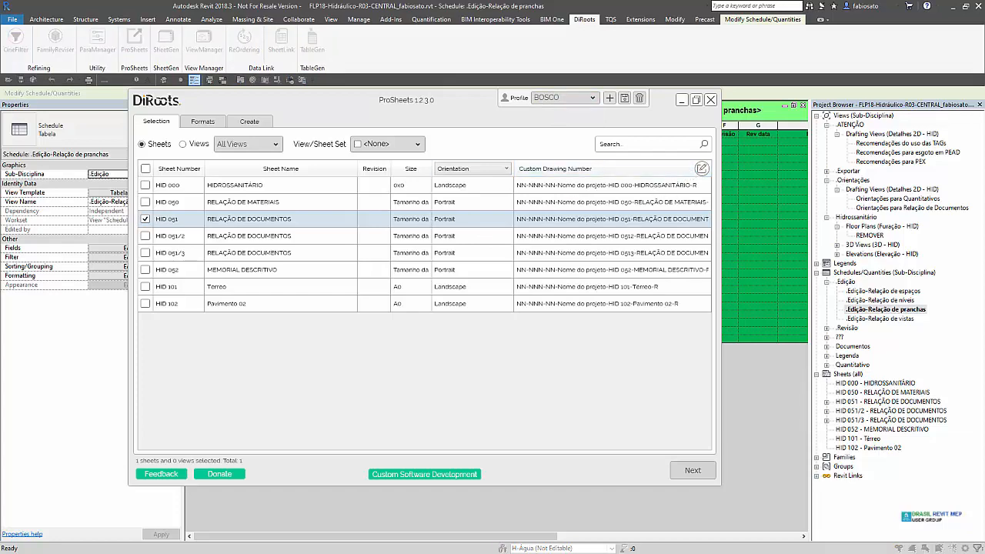
left_click(701, 168)
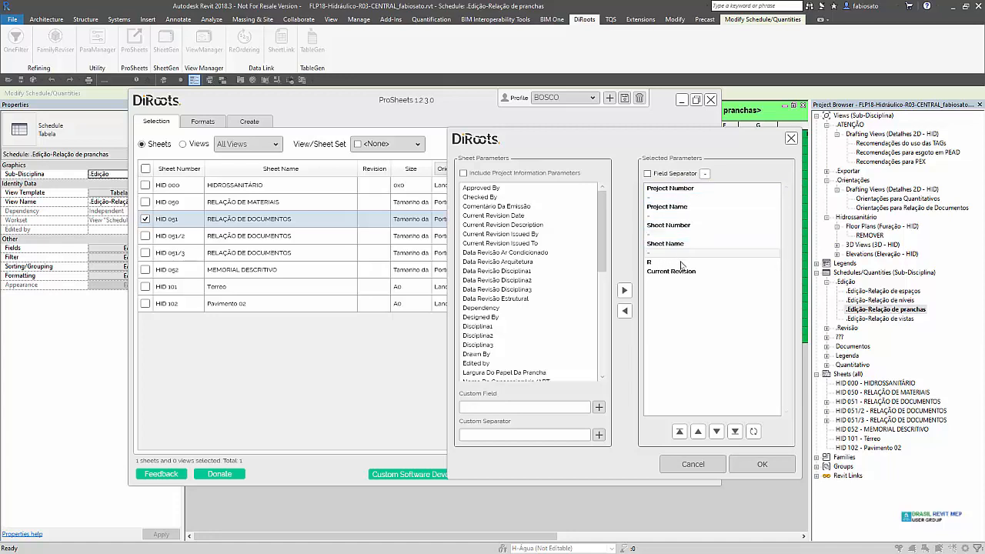
left_click(743, 465)
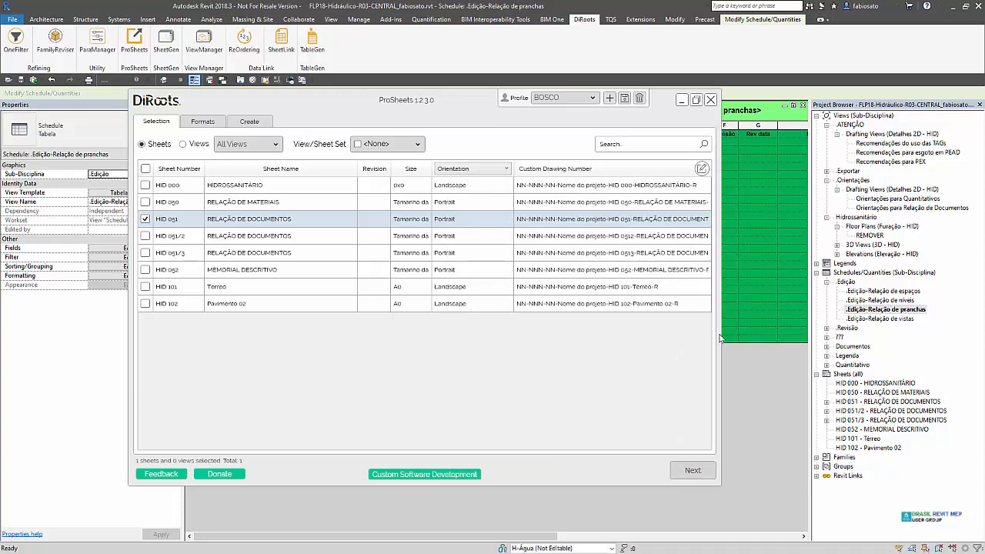
Widen the ProSheets sheet list and adjust its columns to read the full custom drawing numbers, and close the add-in
left_click_drag(717, 333, 892, 338)
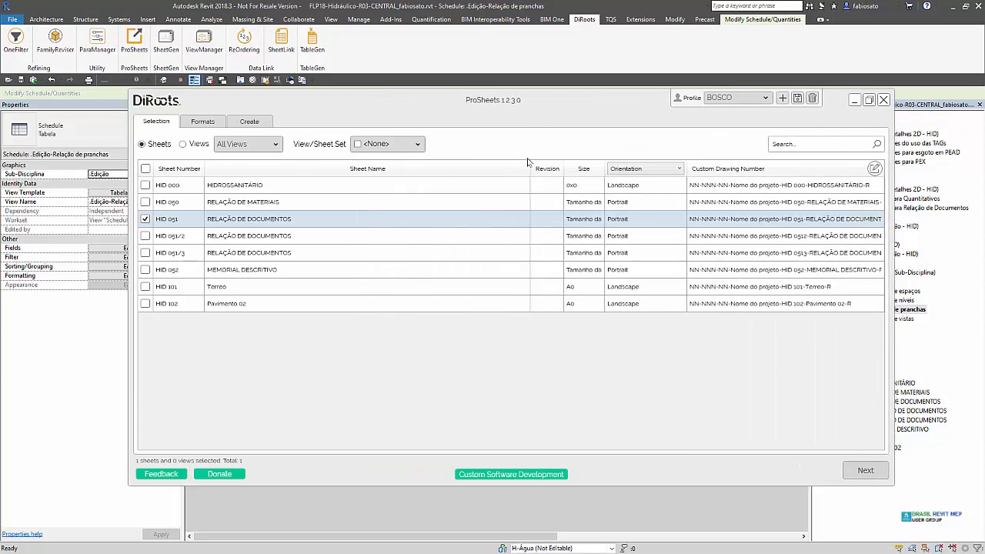
left_click_drag(528, 165, 378, 166)
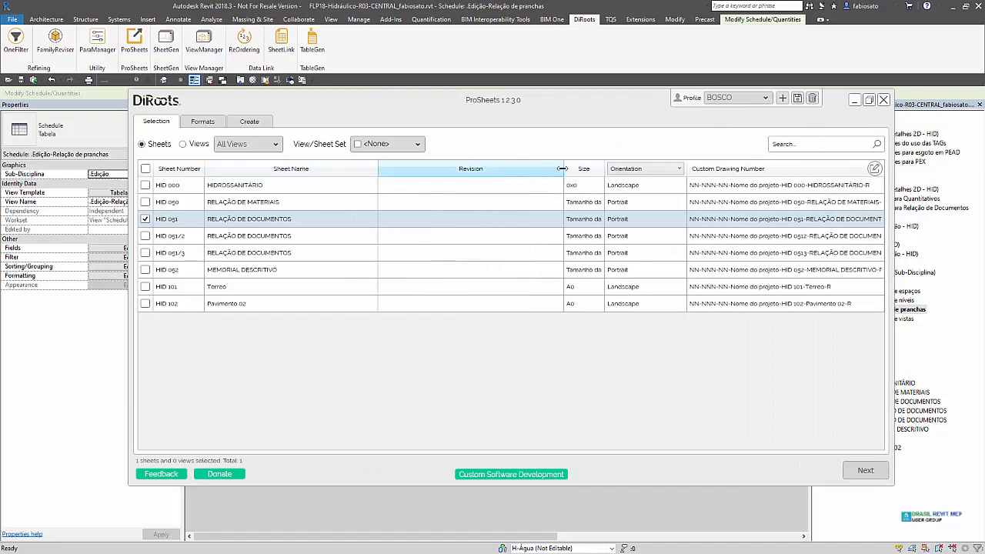
left_click_drag(559, 168, 438, 170)
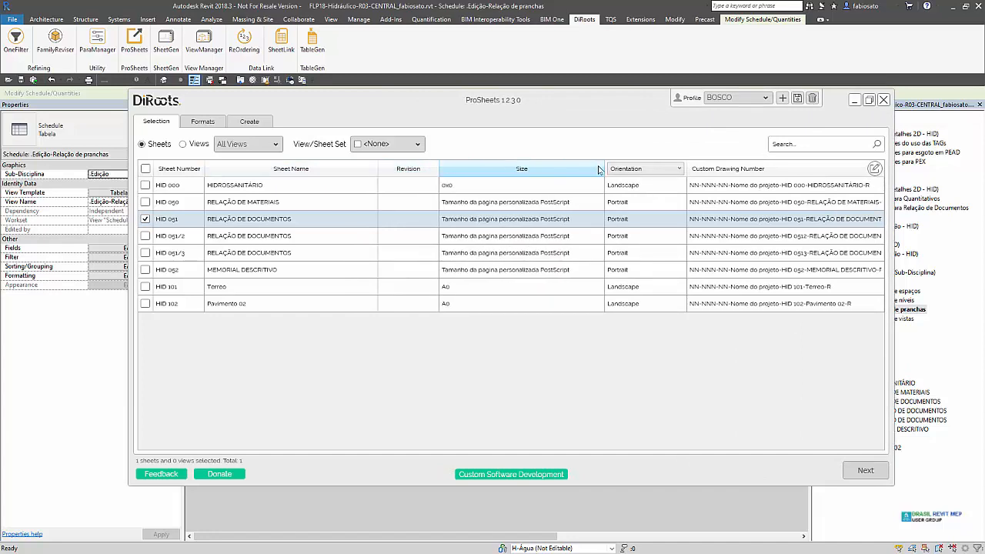
left_click_drag(599, 170, 516, 169)
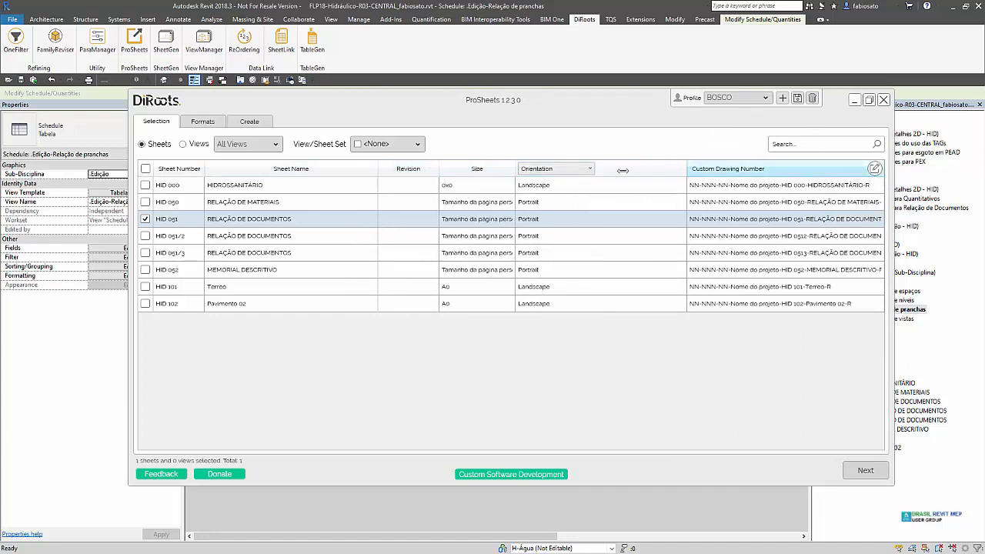
left_click_drag(622, 170, 589, 169)
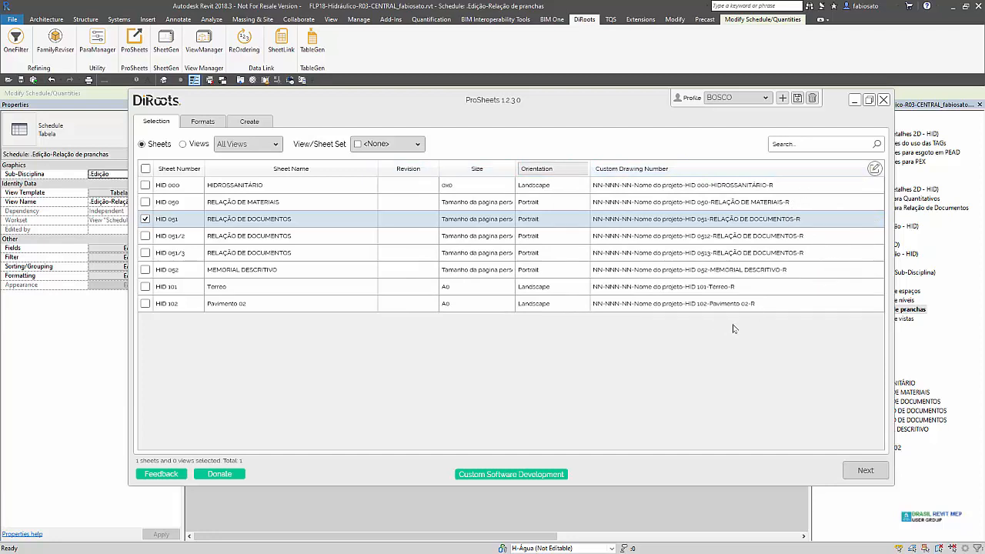
left_click(883, 101)
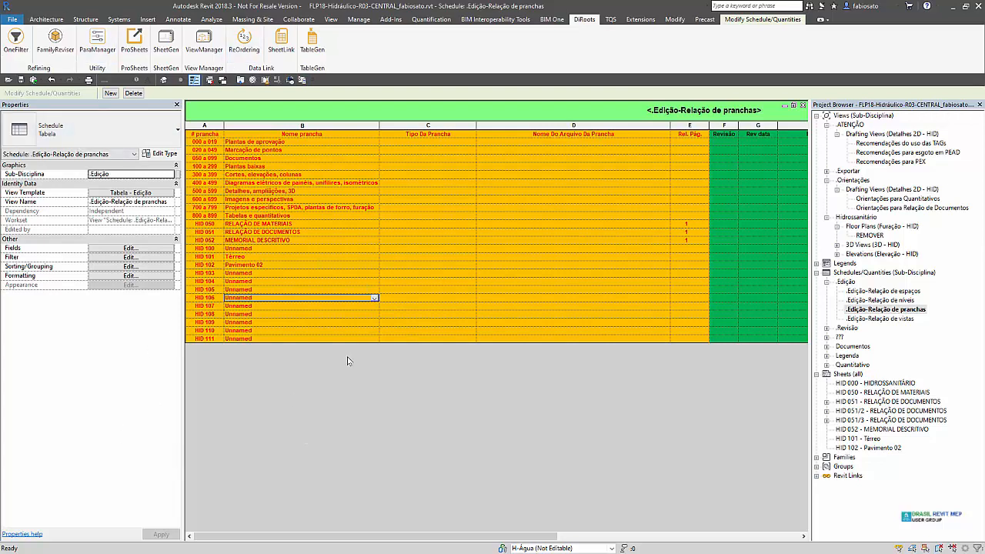
Close the sheet schedule and check which revisions are assigned to sheet HID 101 - Térreo
left_click(803, 106)
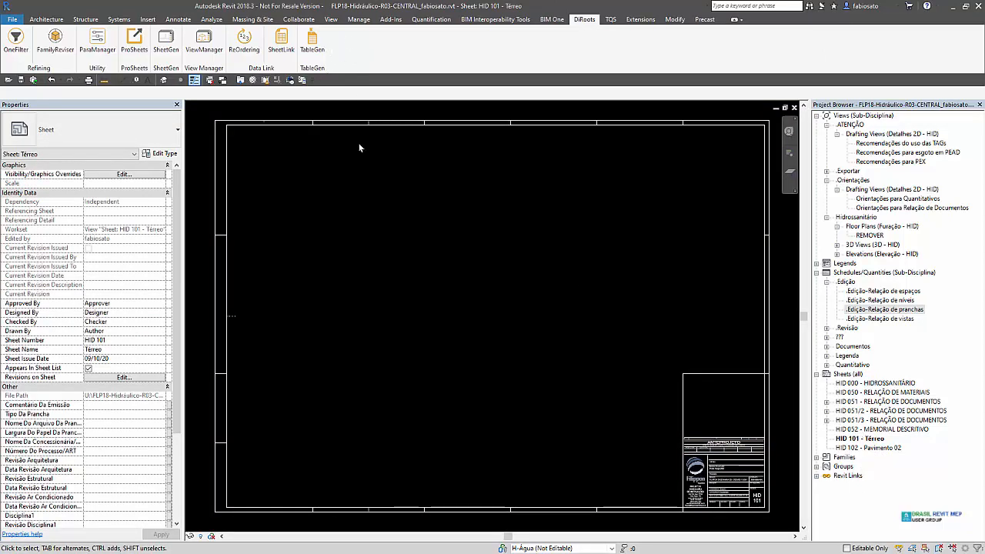
scroll(755, 499, "up", 2)
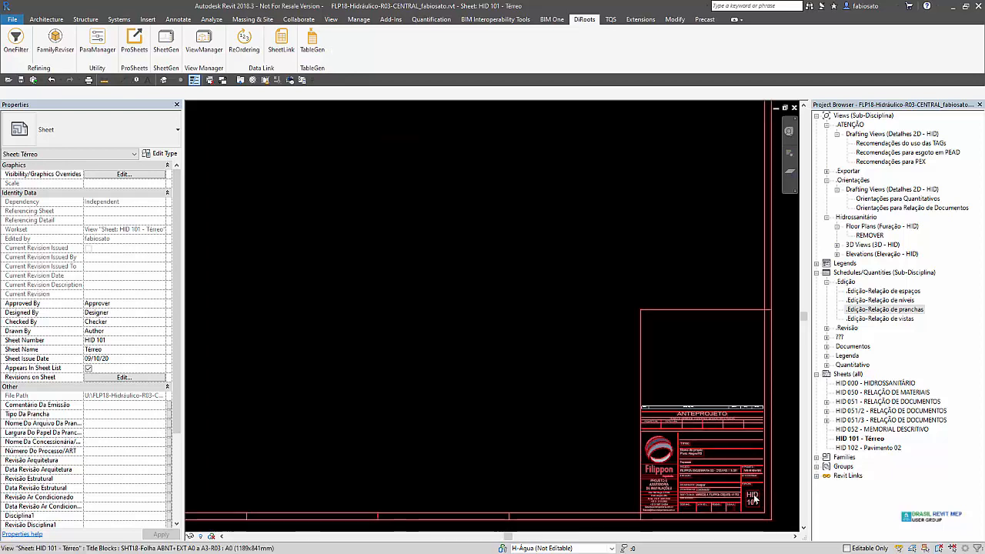
left_click(124, 377)
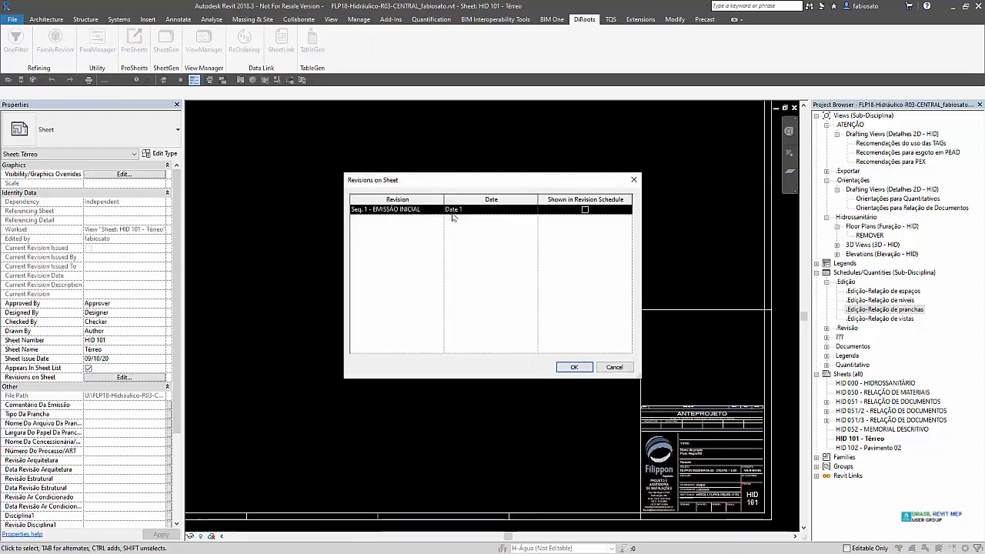
left_click(614, 367)
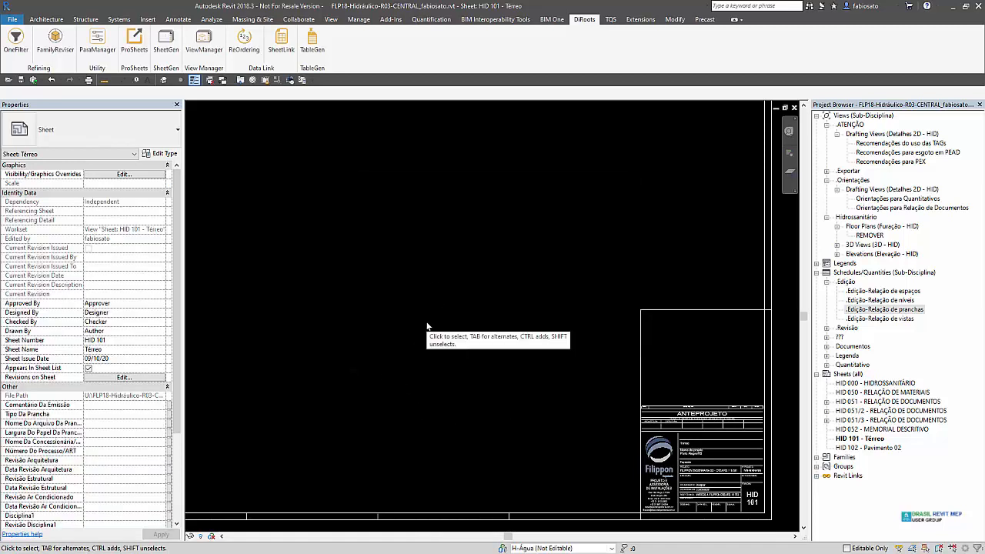
Review the project's Sheet Issues/Revisions list without changing it
scroll(444, 318, "down", 1)
scroll(447, 318, "down", 2)
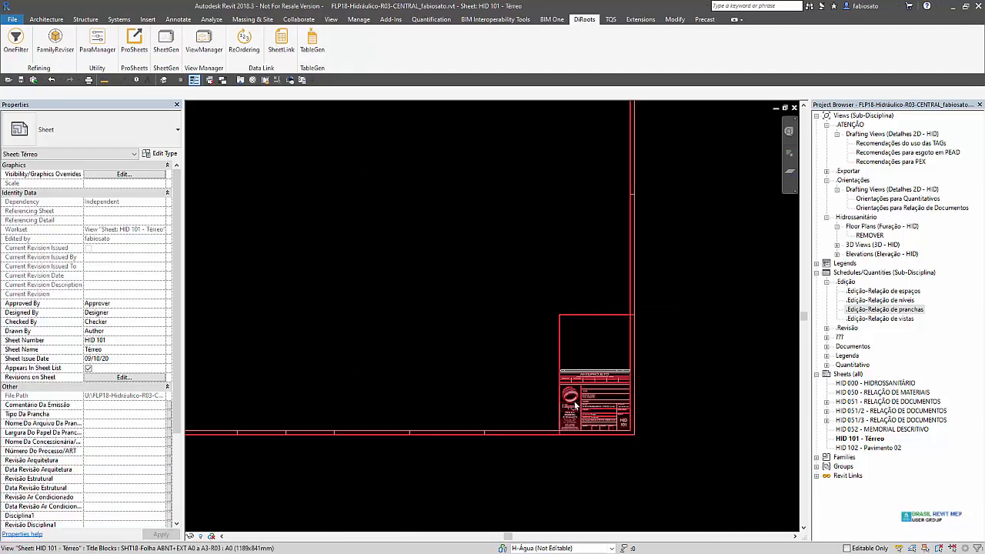
scroll(579, 408, "down", 2)
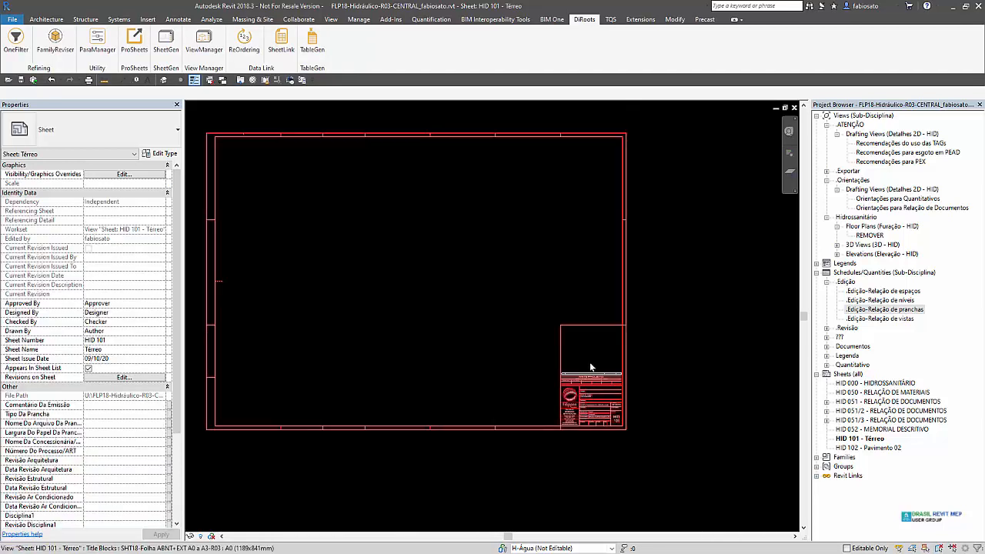
left_click(359, 19)
left_click(462, 60)
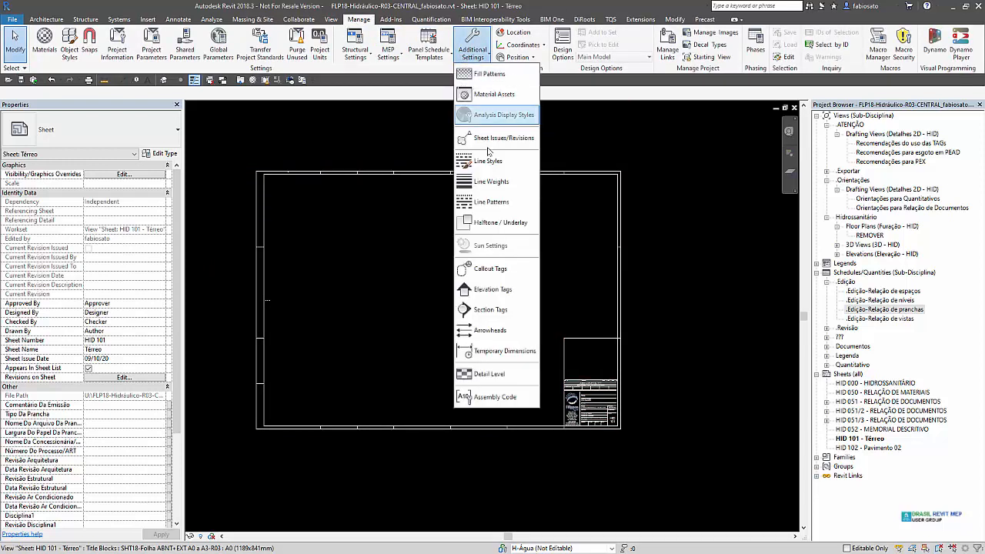
left_click(502, 141)
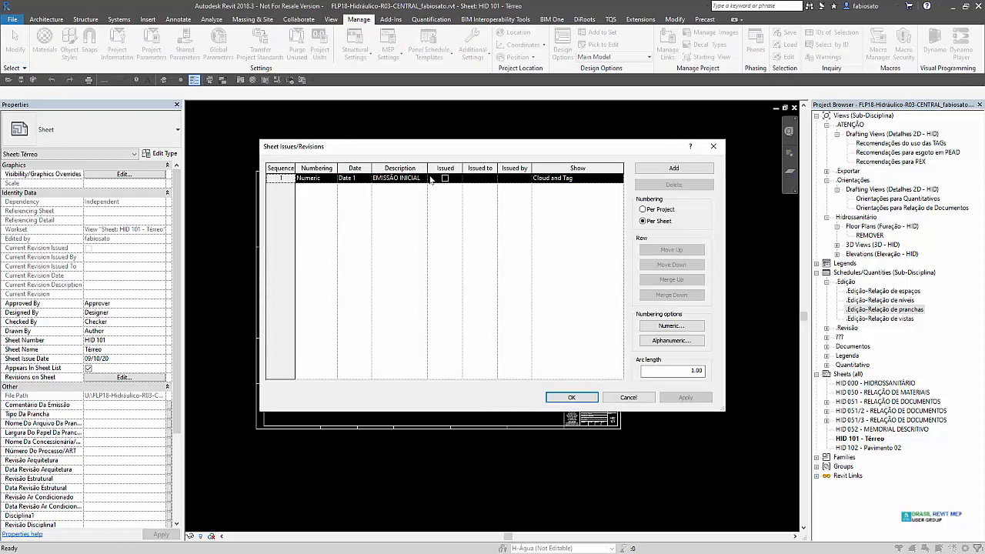
left_click(714, 145)
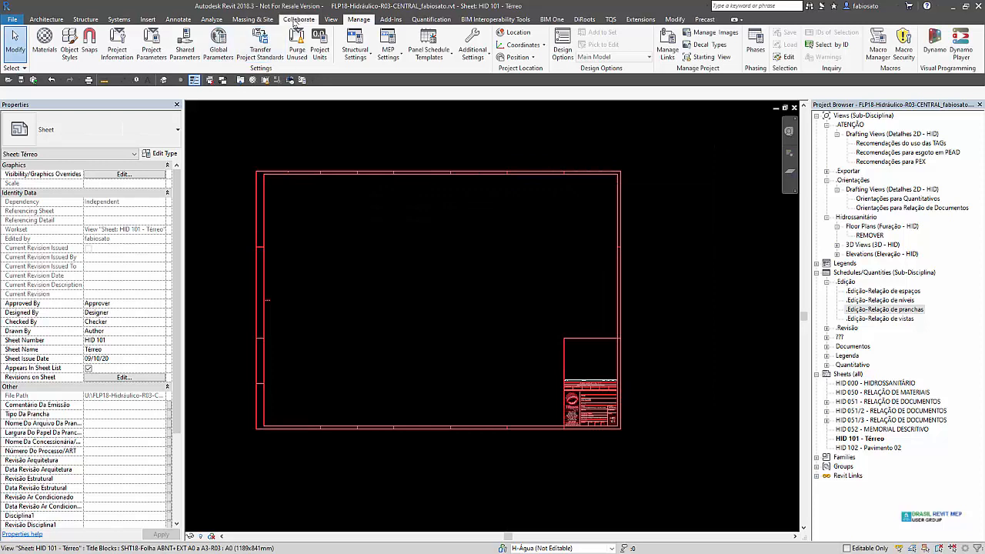
Draw a small rectangular revision cloud in the upper-left corner of sheet HID 101 with revision Seq. 1 - EMISSÃO INICIAL
left_click(179, 19)
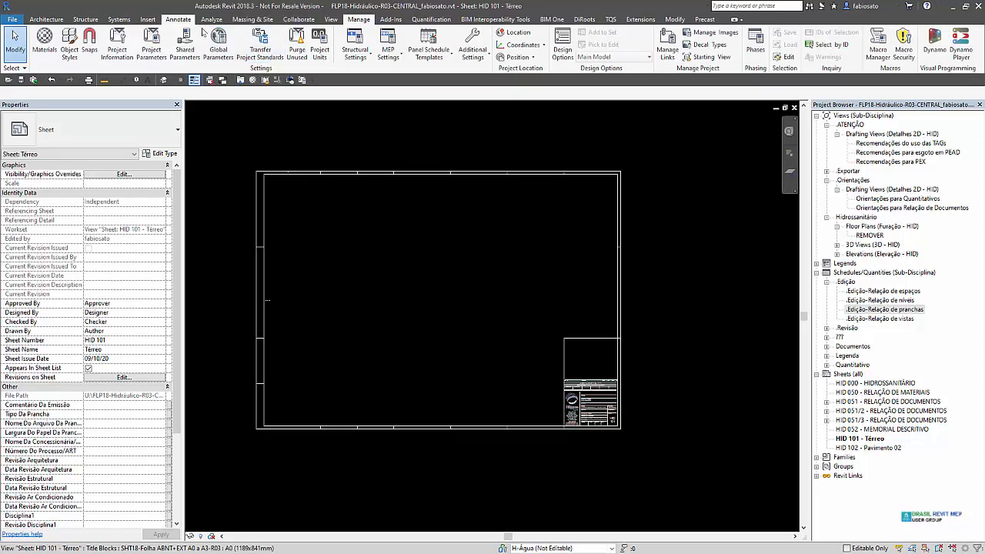
left_click(359, 45)
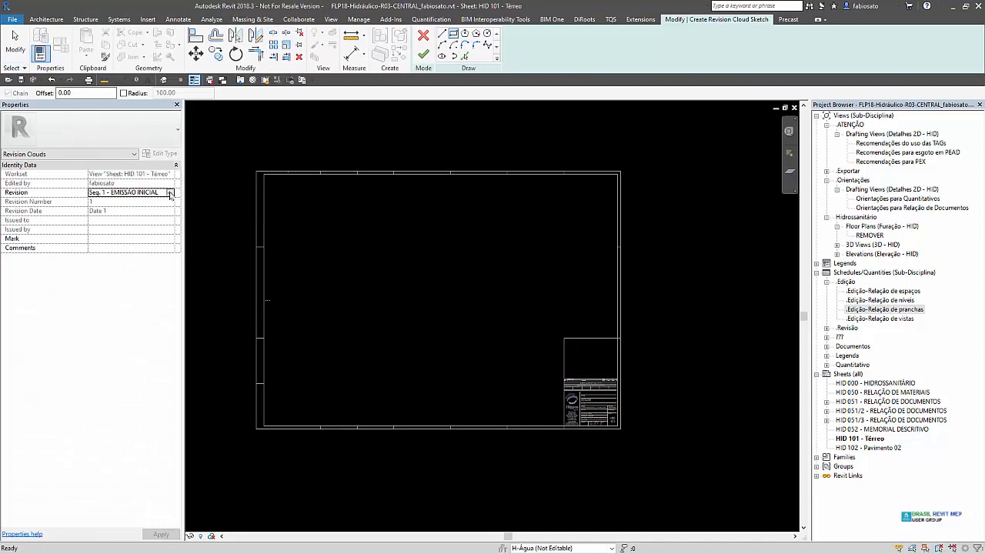
left_click(168, 197)
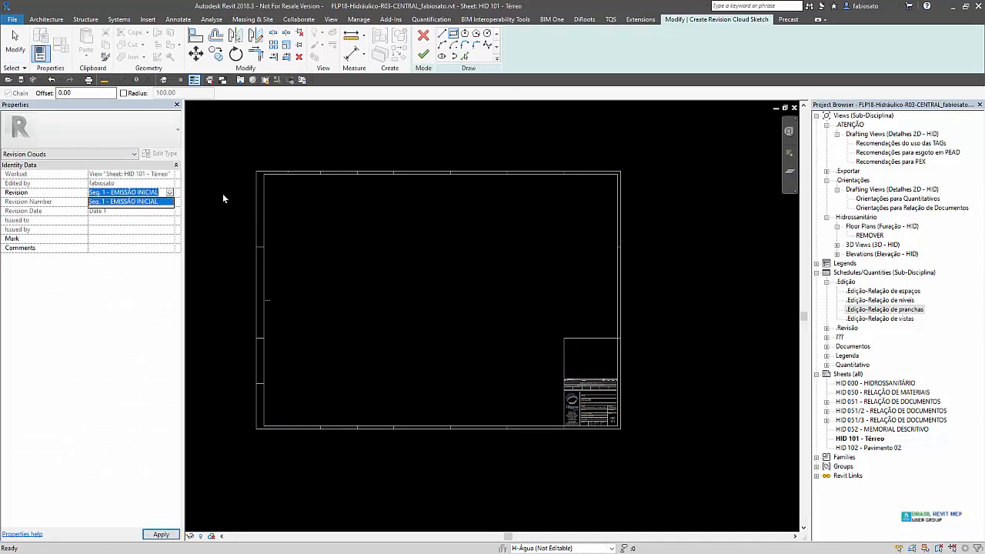
left_click(123, 200)
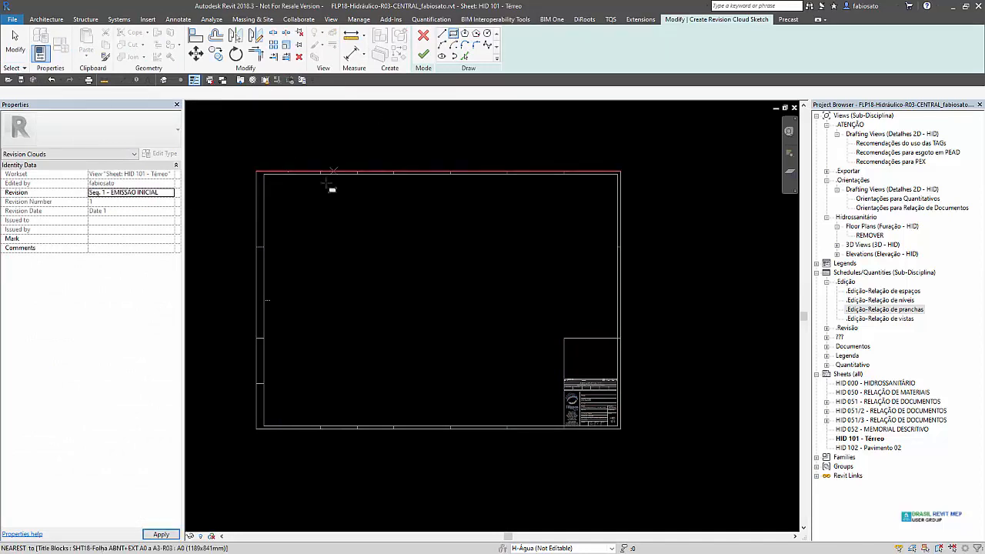
scroll(281, 190, "up", 2)
left_click(274, 182)
left_click(332, 233)
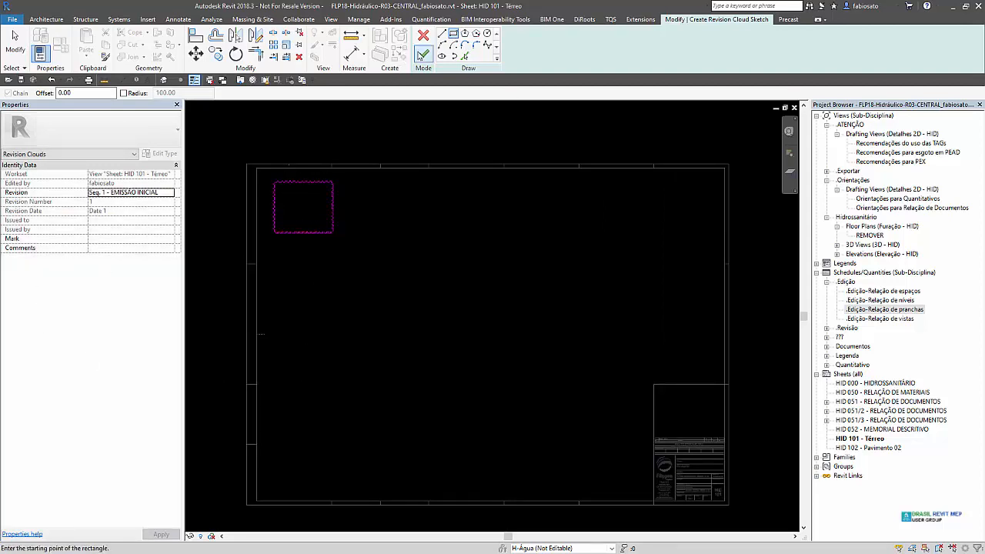
left_click(423, 54)
Examine the revision table and the revision number and date fields in the titleblock of sheet HID 101
scroll(726, 483, "up", 8)
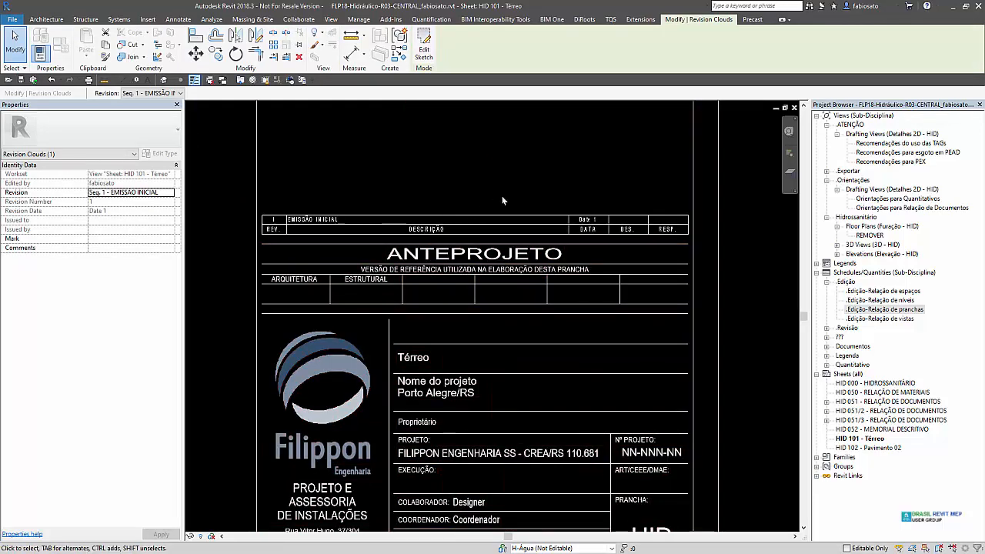
scroll(514, 199, "down", 2)
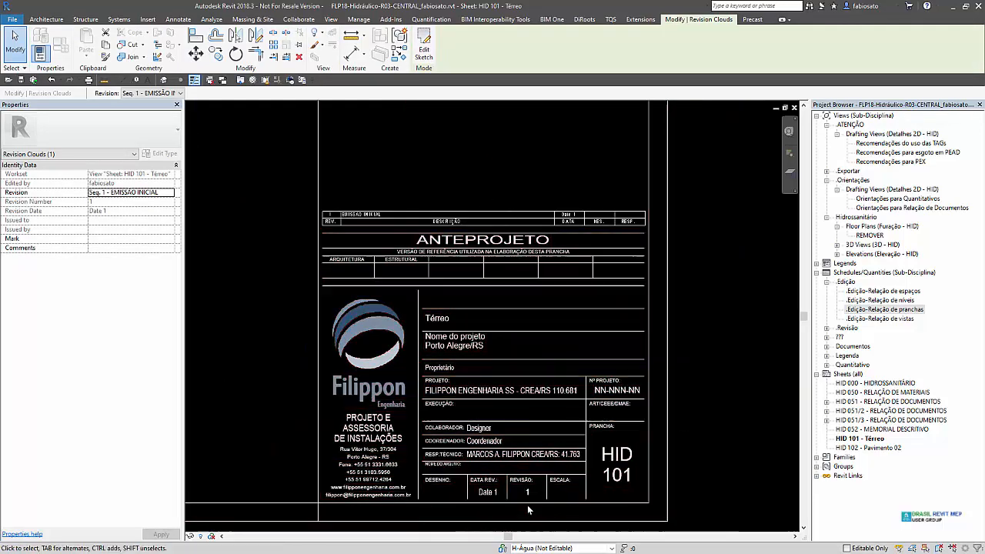
scroll(609, 417, "down", 3)
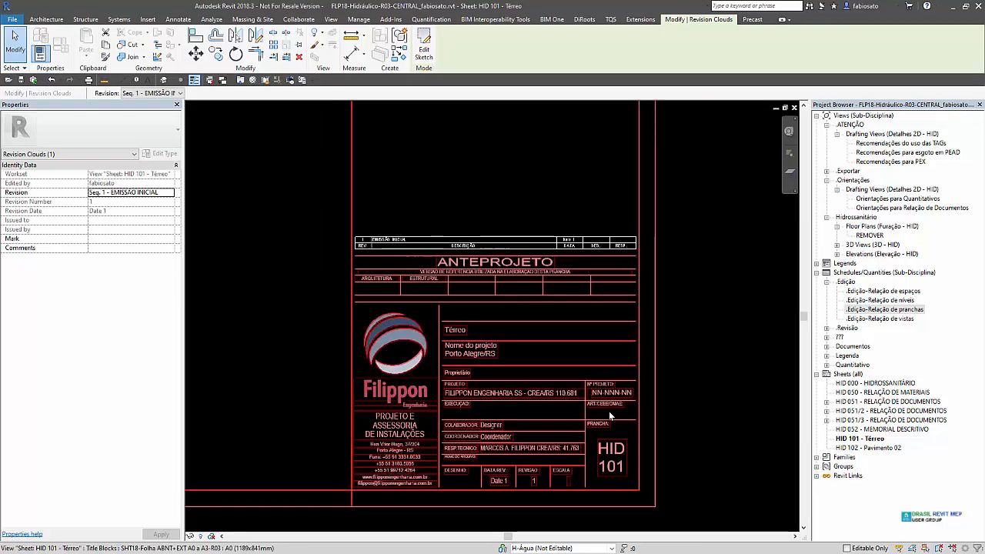
scroll(608, 418, "down", 3)
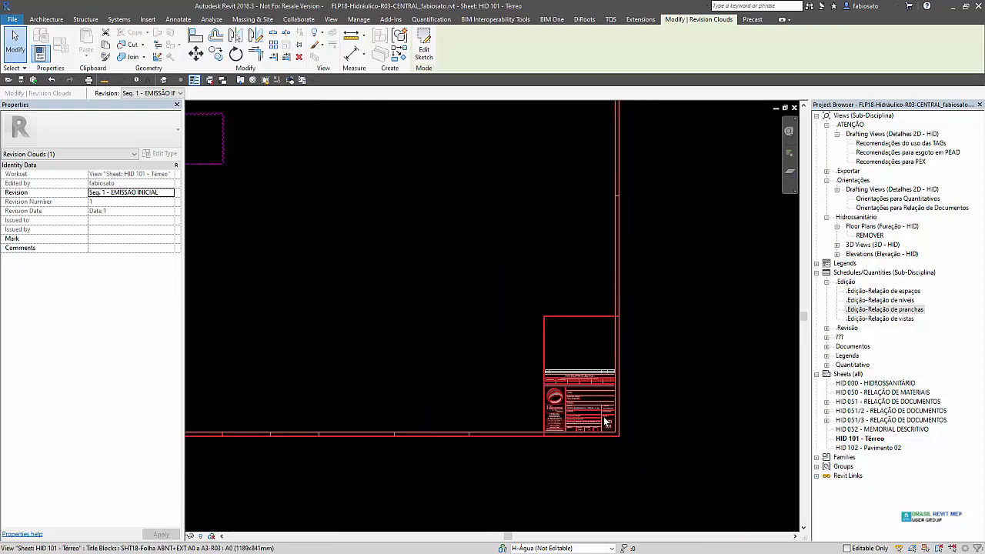
scroll(599, 421, "down", 2)
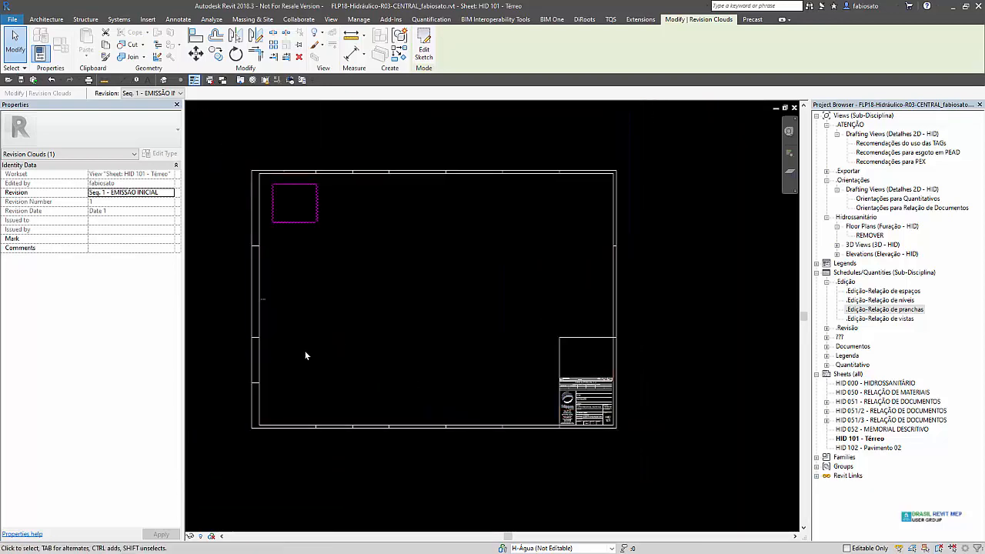
Mark the EMISSÃO INICIAL revision as issued in the project's Sheet Issues/Revisions list
left_click(335, 168)
left_click(358, 20)
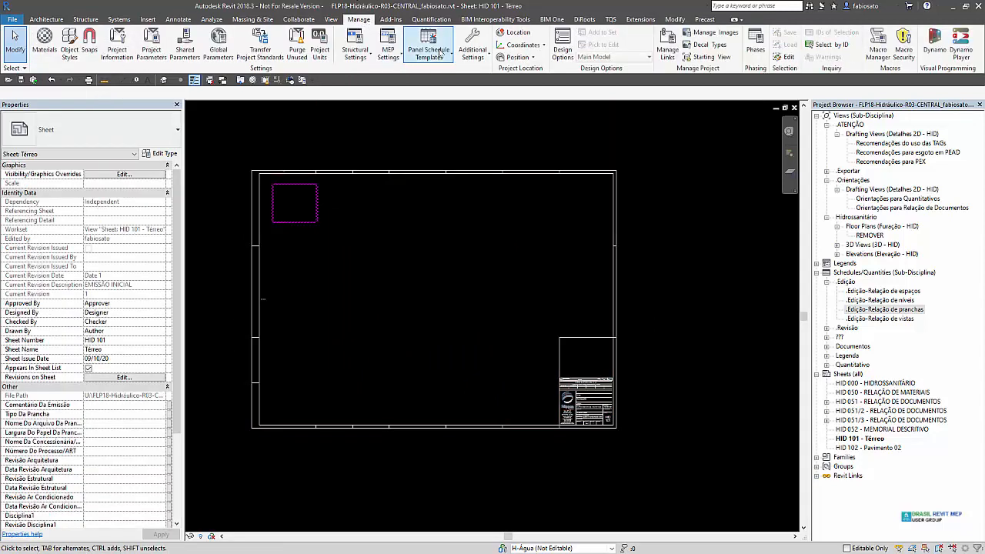
left_click(472, 49)
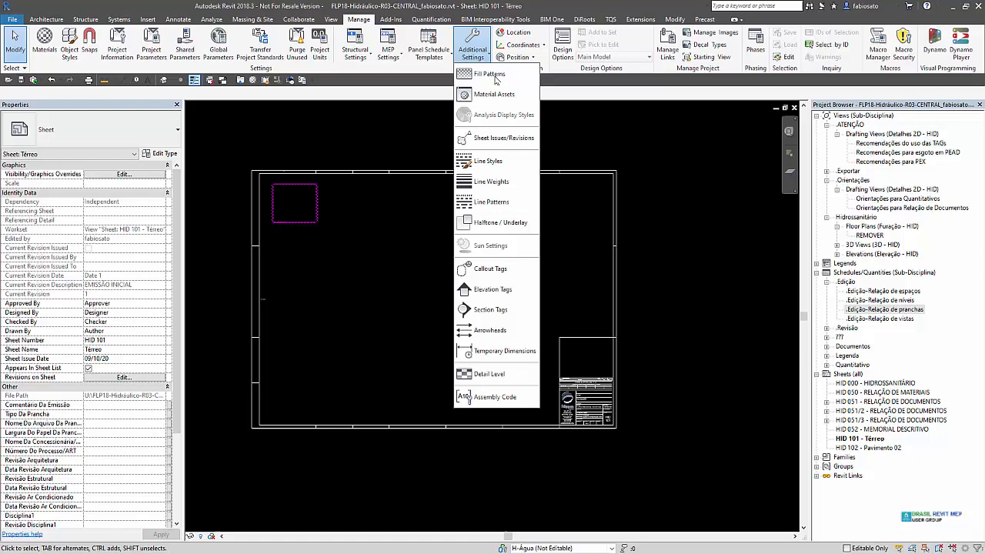
left_click(495, 139)
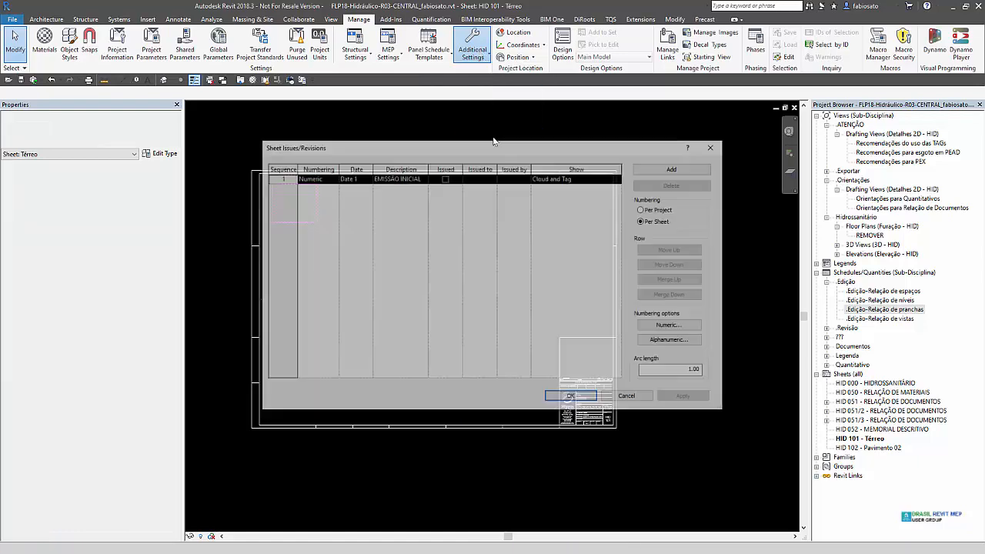
left_click(615, 183)
left_click(618, 178)
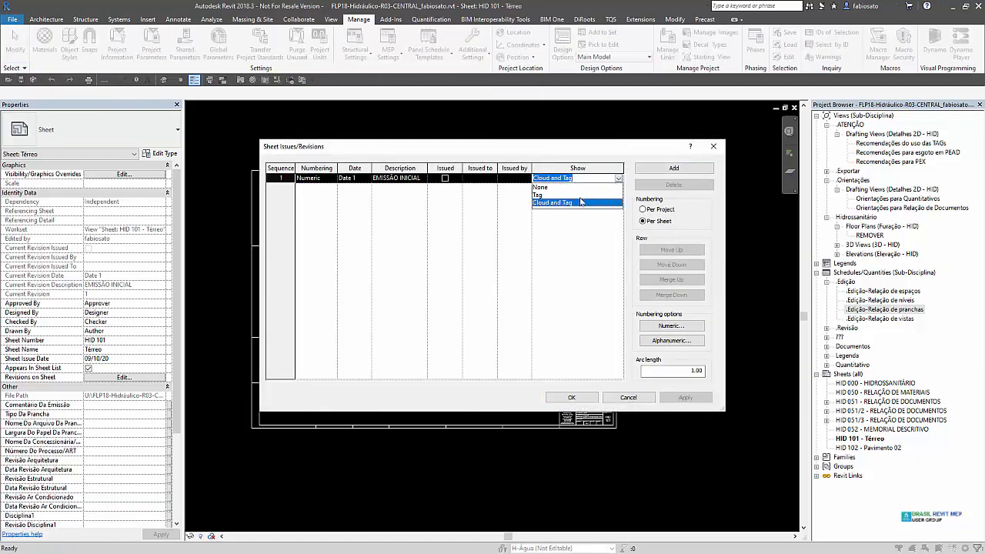
left_click(445, 179)
left_click(445, 178)
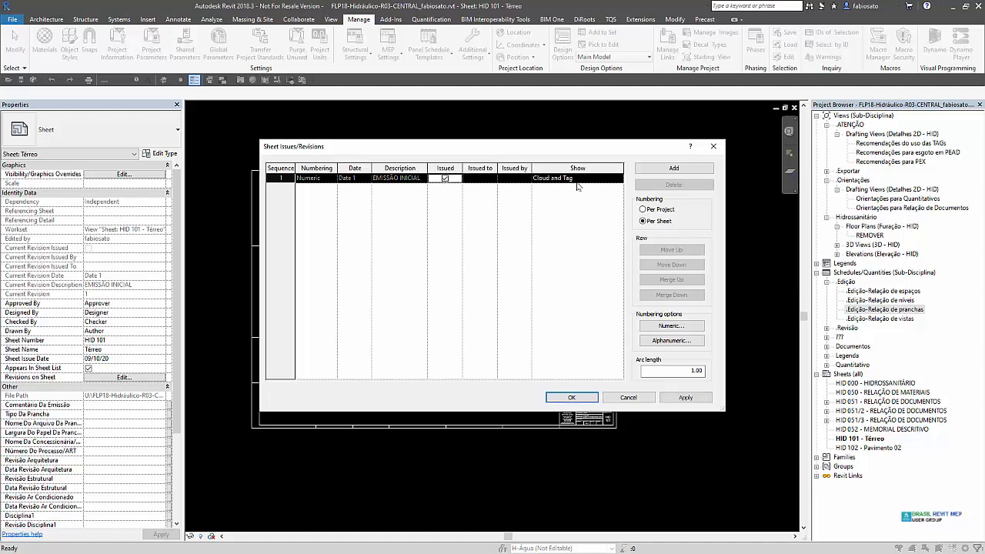
Set the EMISSÃO INICIAL revision to show None, add a second revision to the list, and accept the changes
left_click(578, 179)
left_click(556, 195)
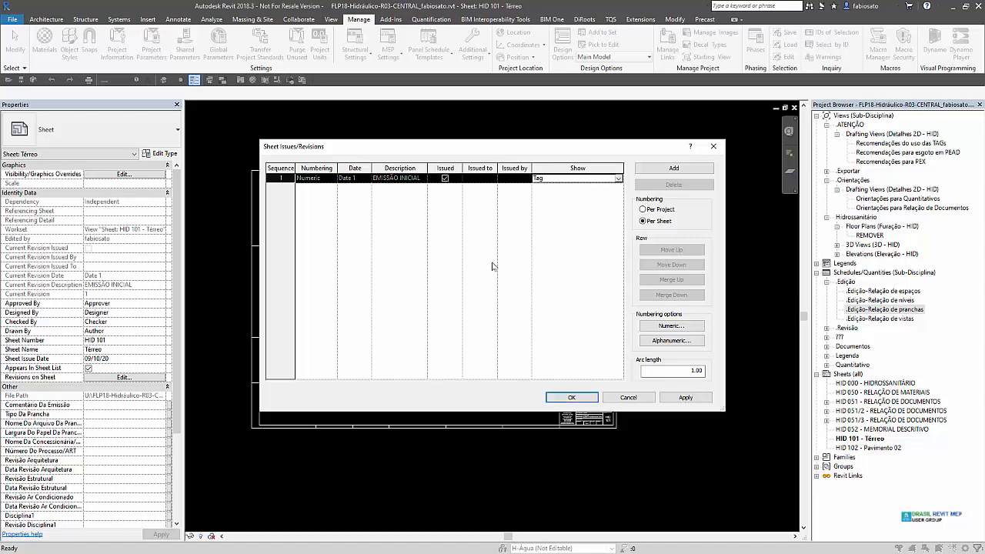
left_click(619, 179)
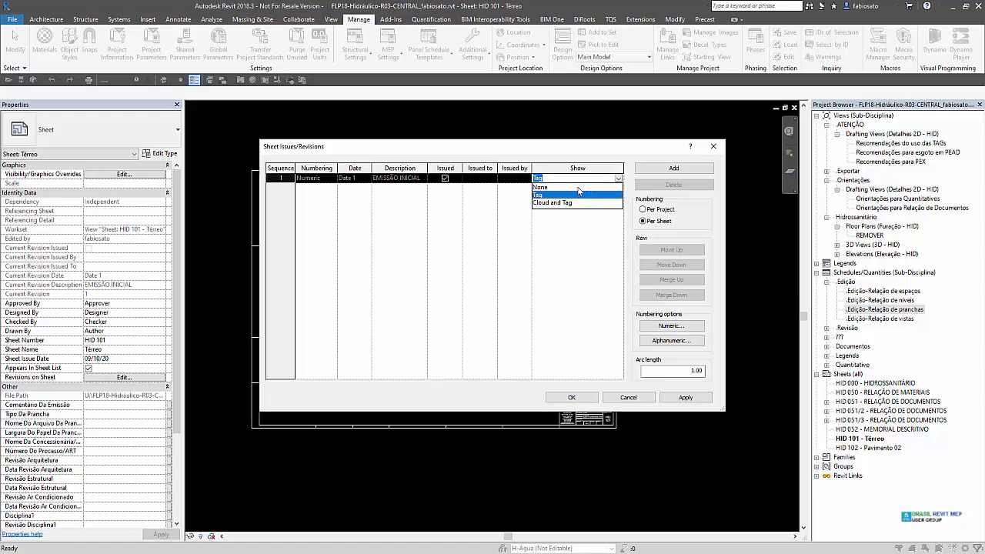
left_click(579, 188)
left_click(682, 169)
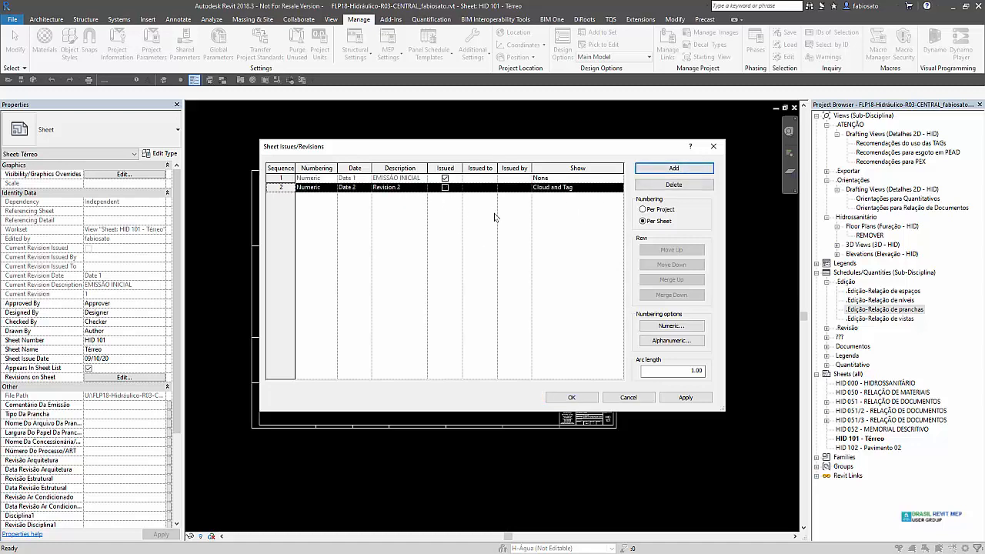
left_click(571, 398)
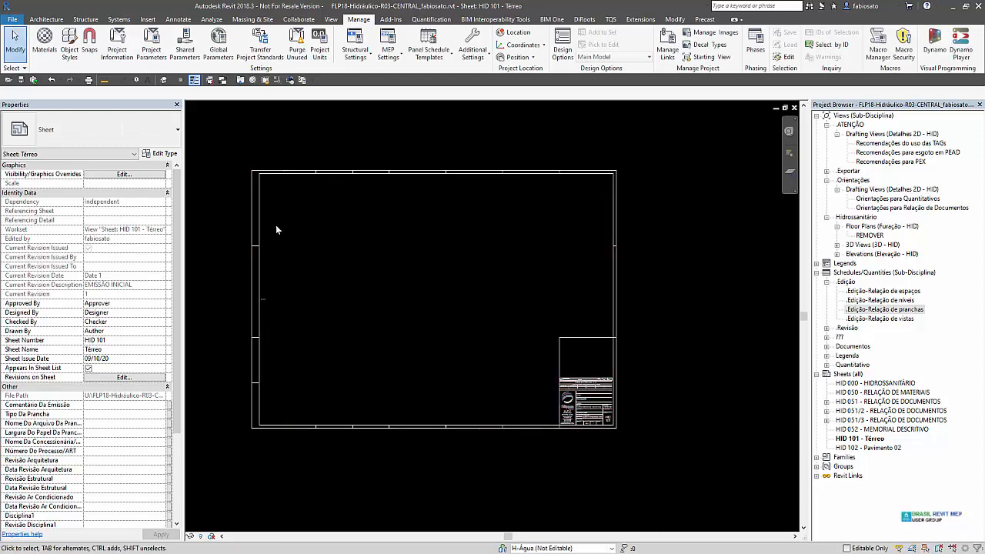
Examine the revision table in the titleblock of sheet HID 101 with the revision cloud hidden
left_click(589, 385)
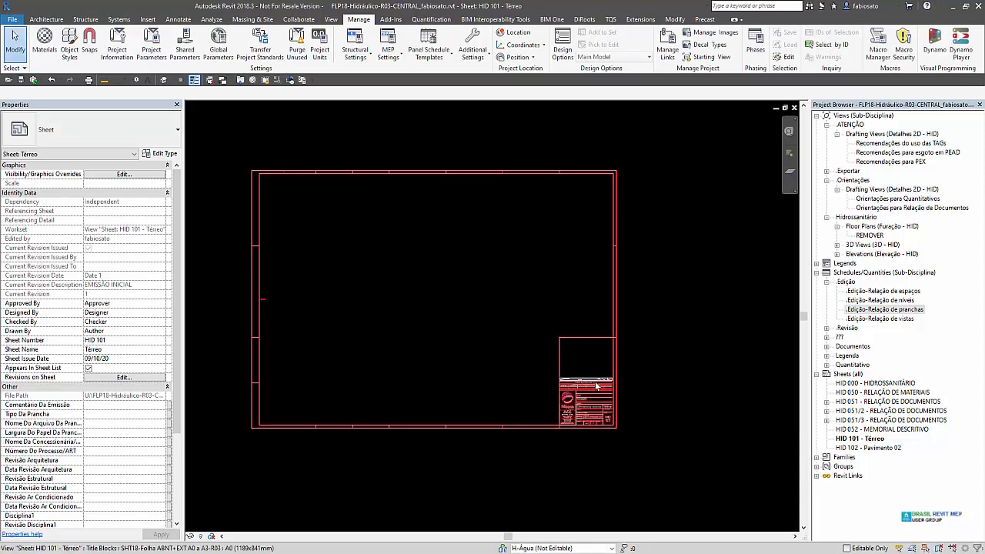
scroll(594, 382, "up", 2)
scroll(604, 381, "up", 5)
key("Escape")
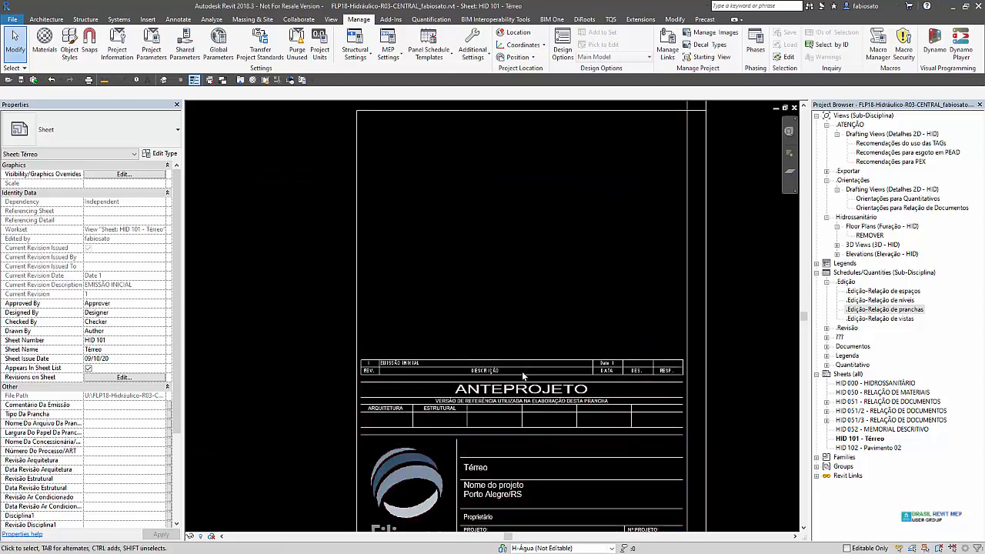
scroll(585, 324, "down", 2)
scroll(725, 267, "down", 2)
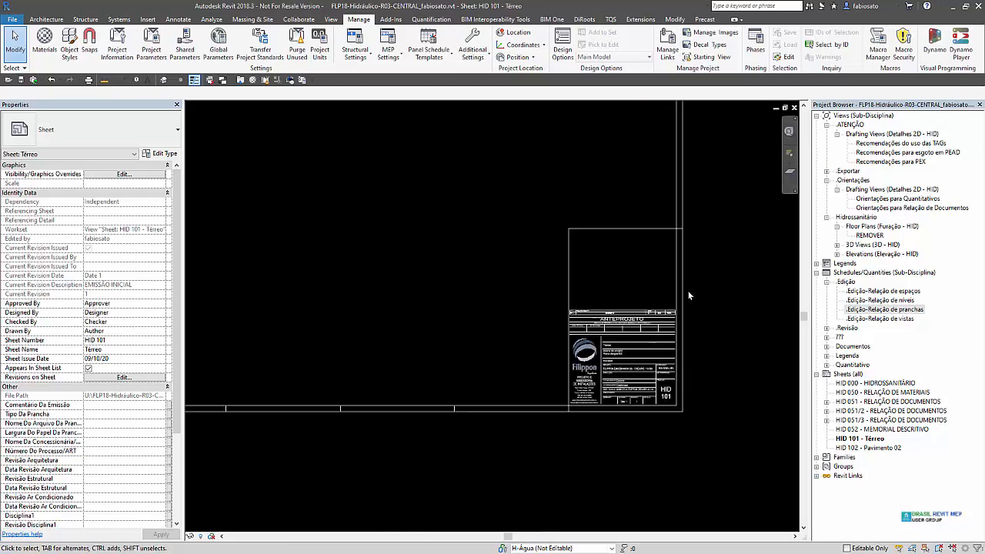
left_click(689, 291)
scroll(688, 300, "down", 2)
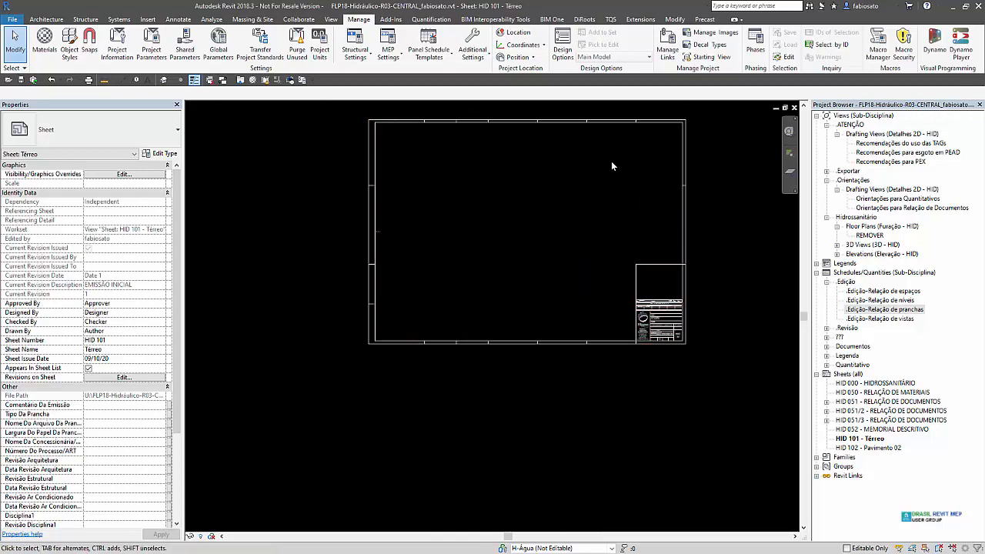
Set the issued EMISSÃO INICIAL revision to show Cloud and Tag in the Sheet Issues/Revisions list
left_click(482, 56)
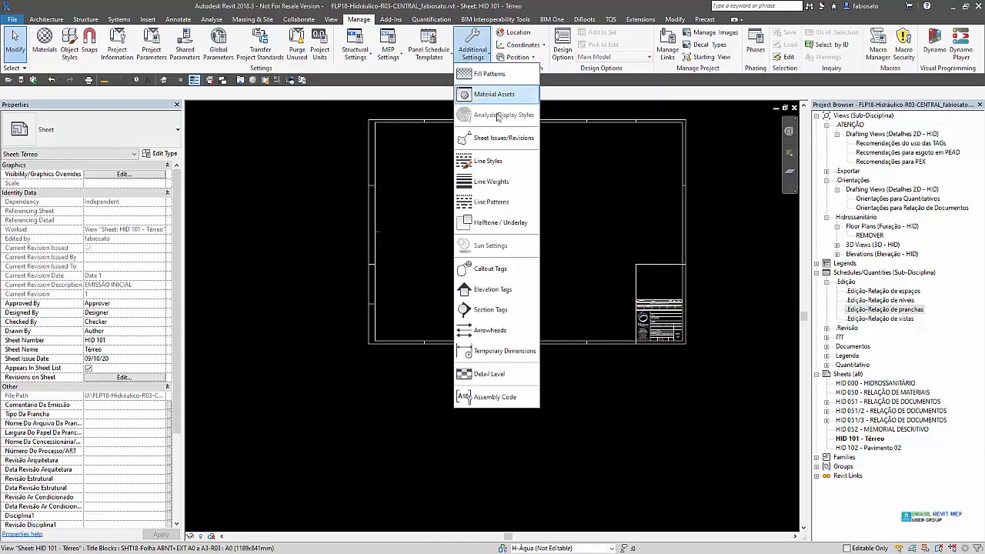
left_click(502, 138)
left_click(608, 177)
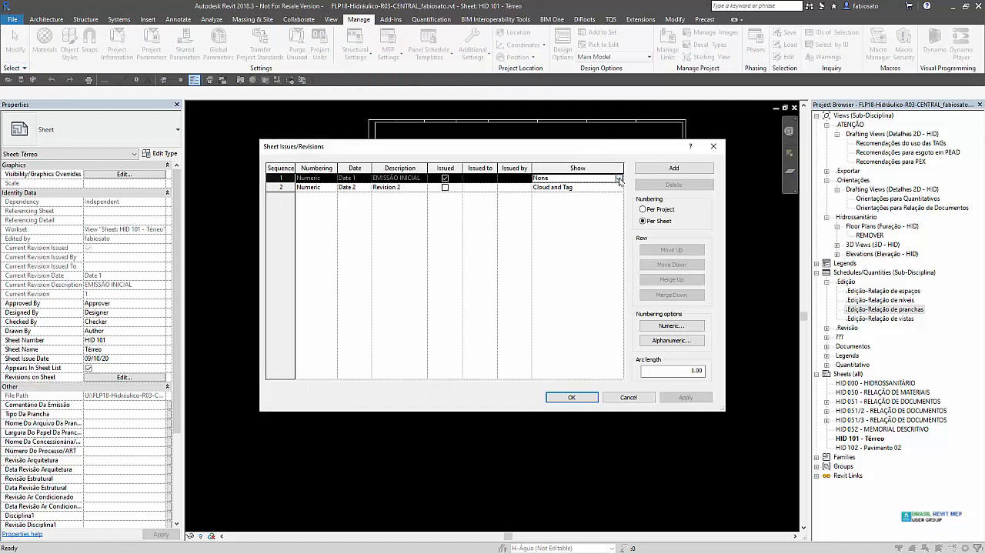
left_click(591, 178)
left_click(577, 205)
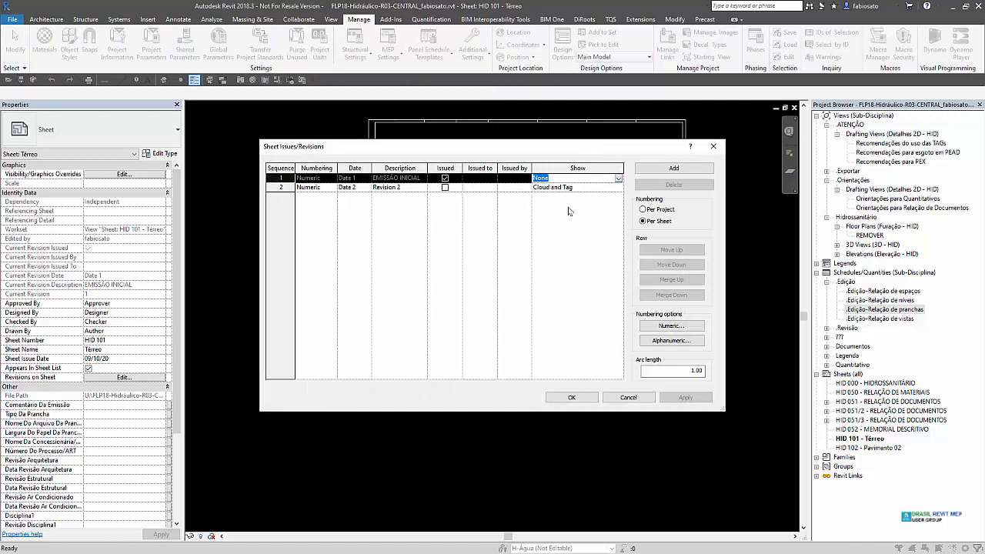
left_click(571, 397)
Copy the revision cloud on sheet HID 101 and paste it aligned to sheets HID 102 through HID 111
scroll(409, 249, "down", 2)
scroll(409, 248, "up", 2)
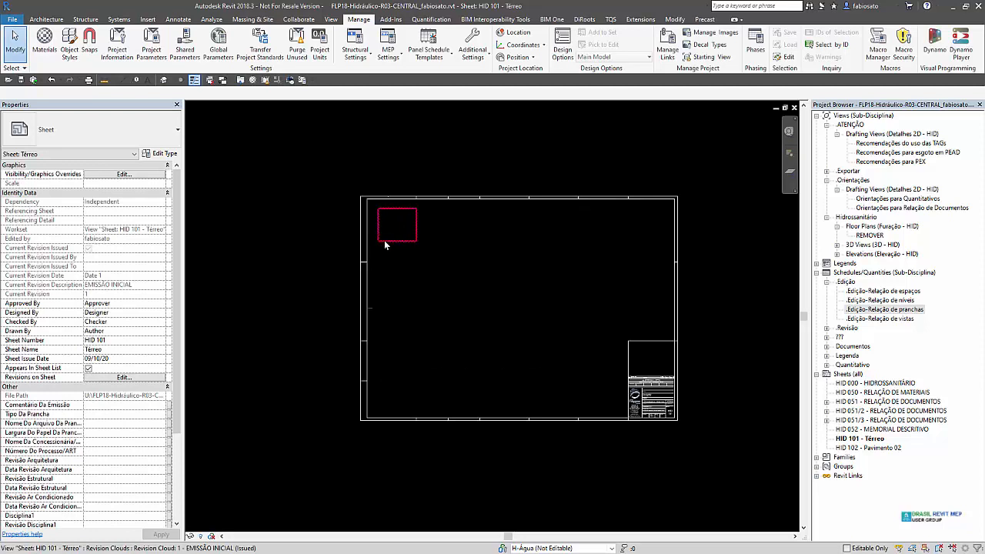
left_click(382, 242)
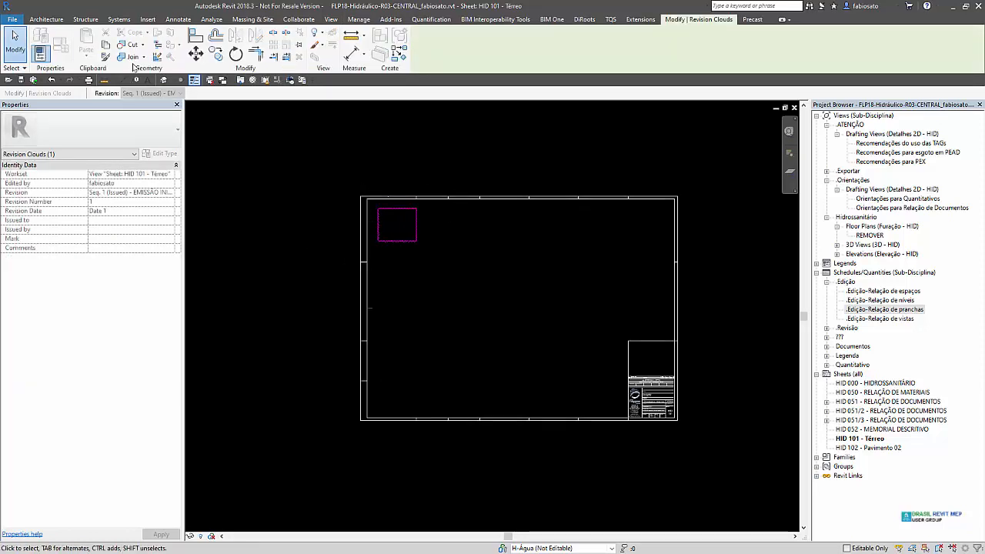
left_click(109, 45)
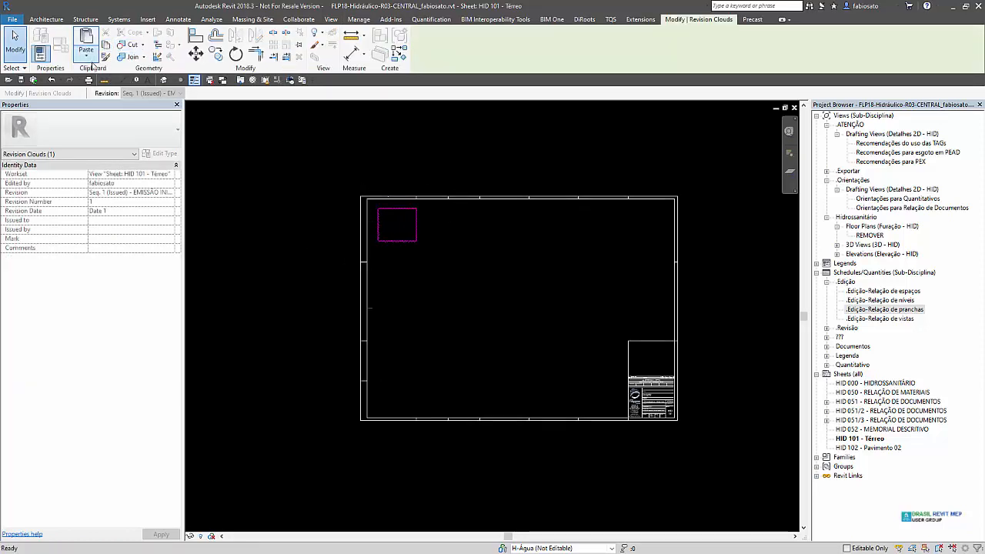
left_click(86, 62)
left_click(128, 115)
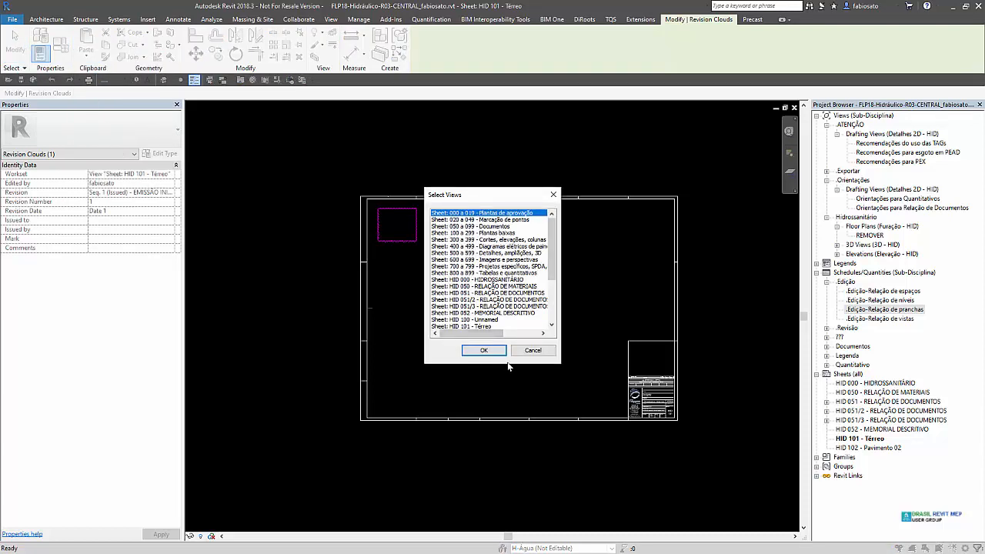
left_click(466, 281)
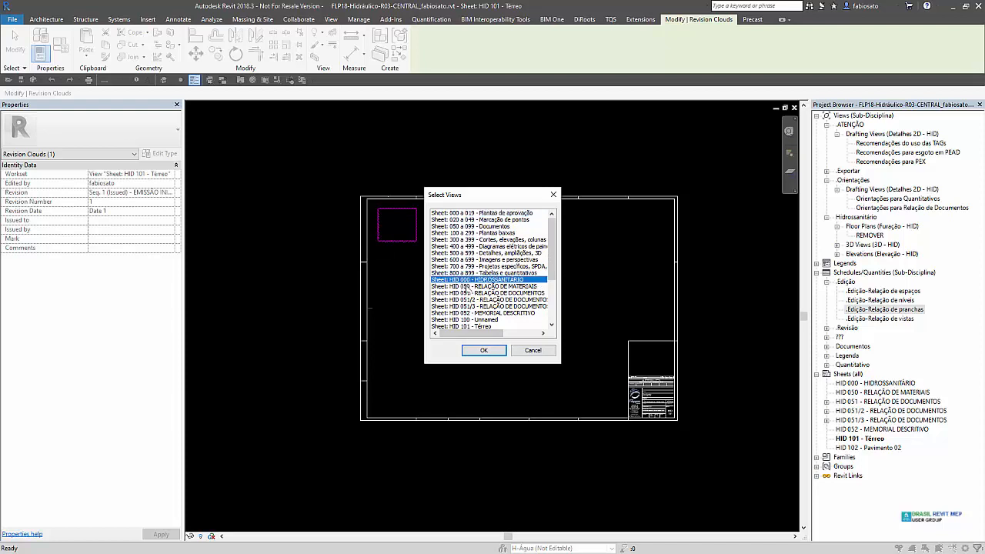
scroll(471, 291, "down", 4)
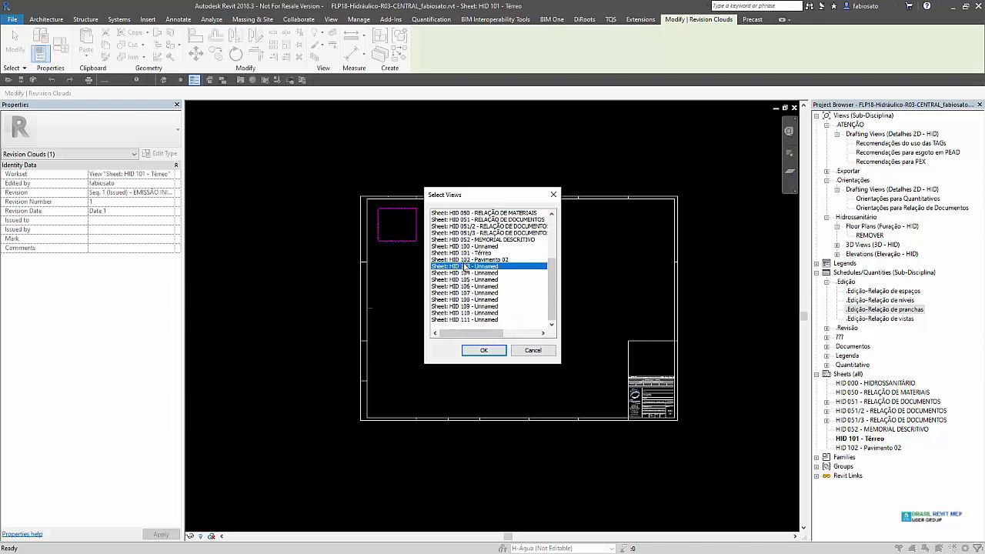
left_click(466, 266)
left_click(471, 259)
left_click(462, 319, "shift")
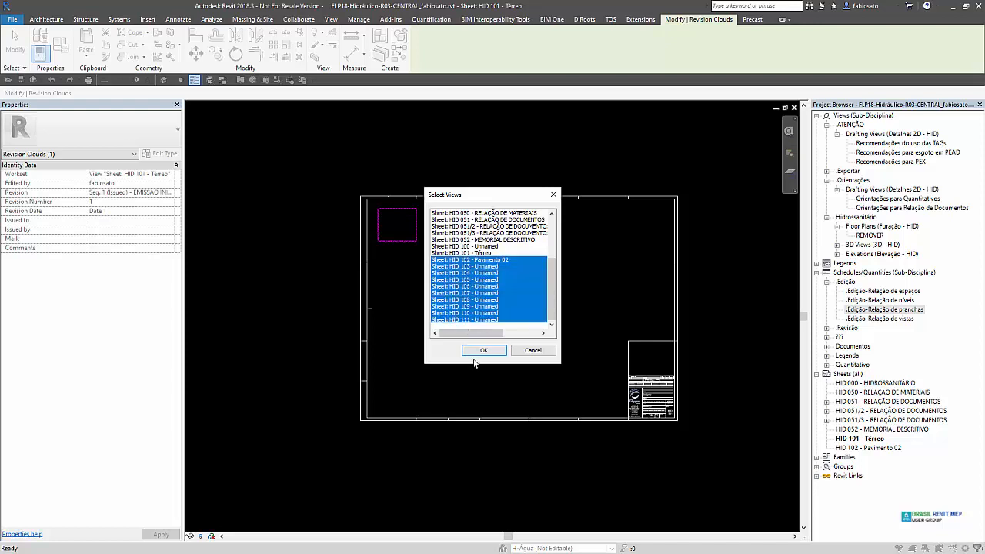
left_click(475, 351)
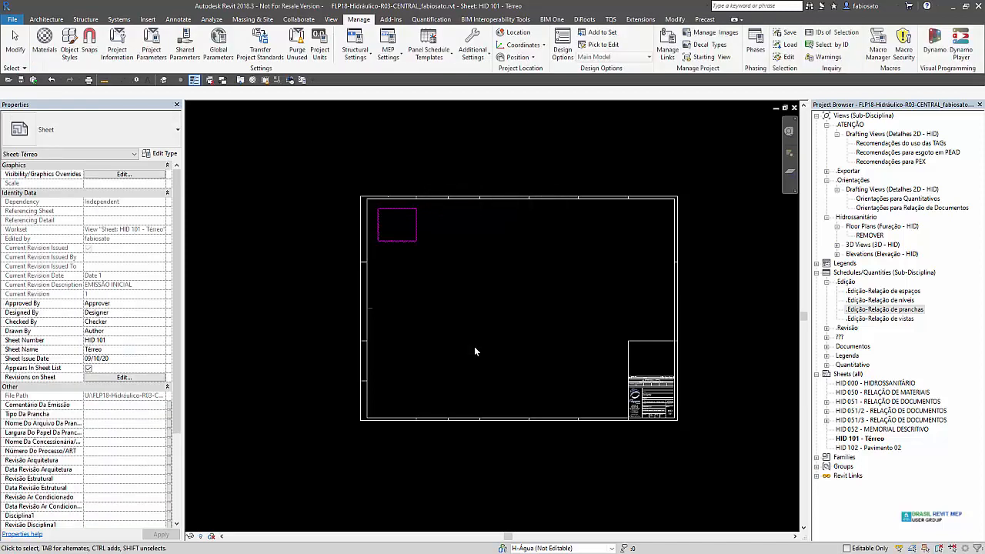
Check the pasted revision in the .Edição-Relação de pranchas schedule's revision columns and on sheet HID 102 - Pavimento 02
double_click(902, 311)
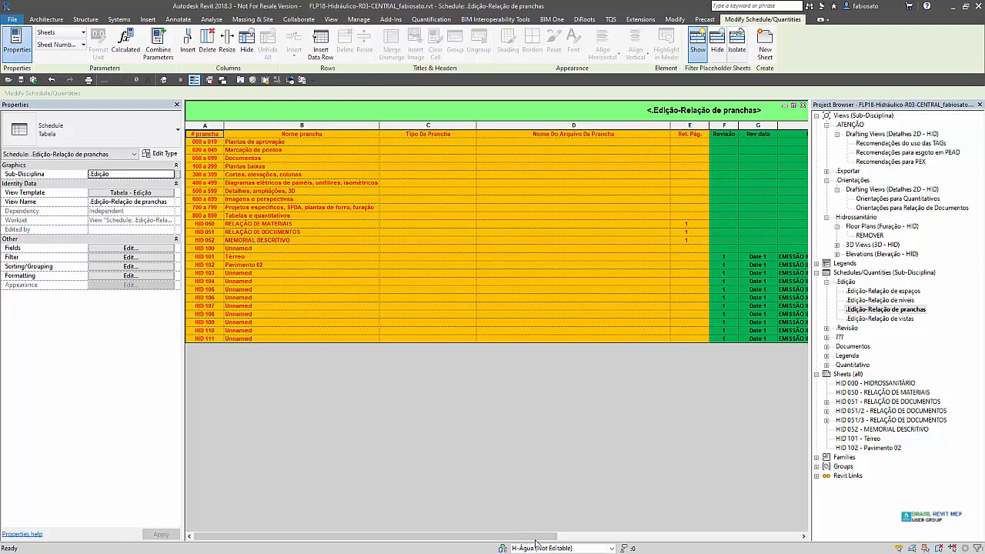
left_click_drag(537, 538, 638, 538)
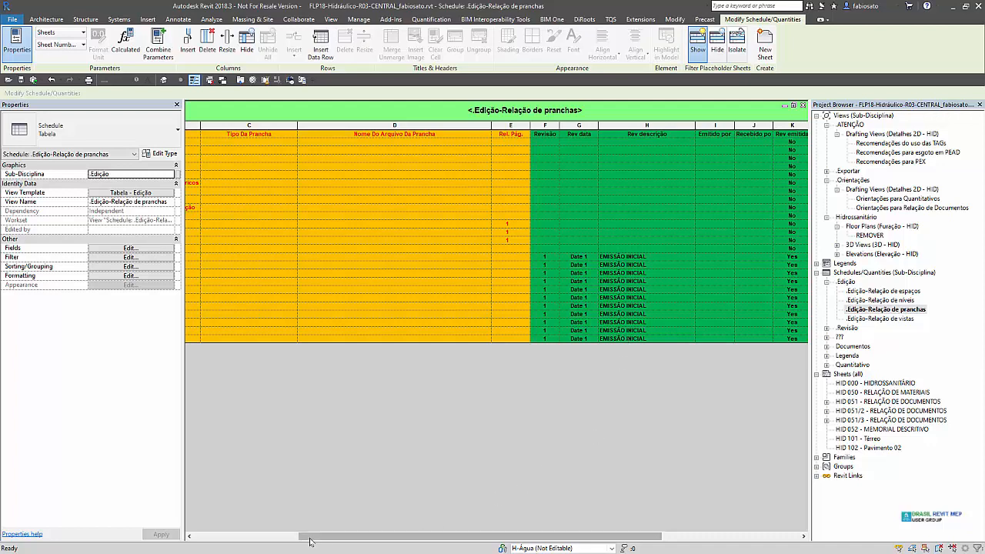
left_click_drag(307, 538, 186, 542)
left_click(359, 19)
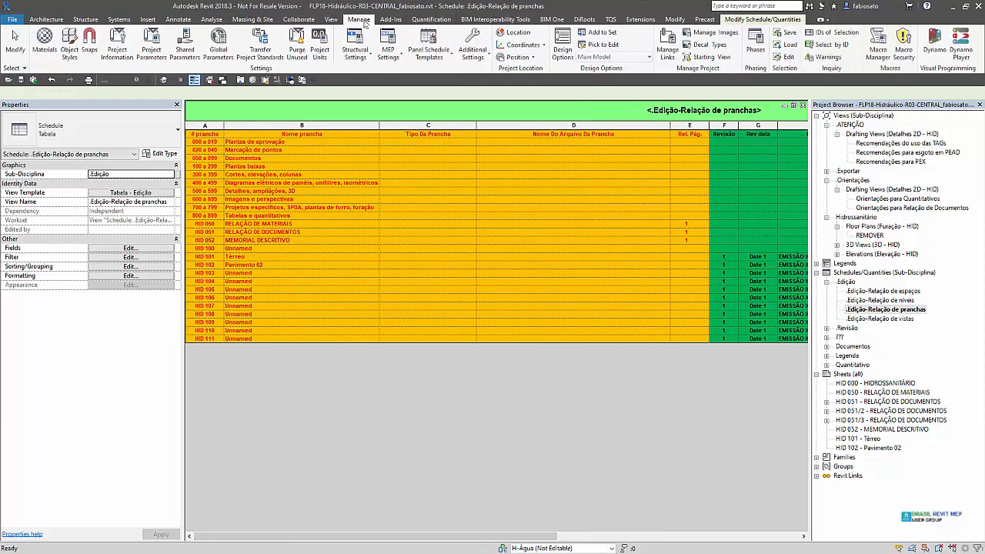
left_click(490, 54)
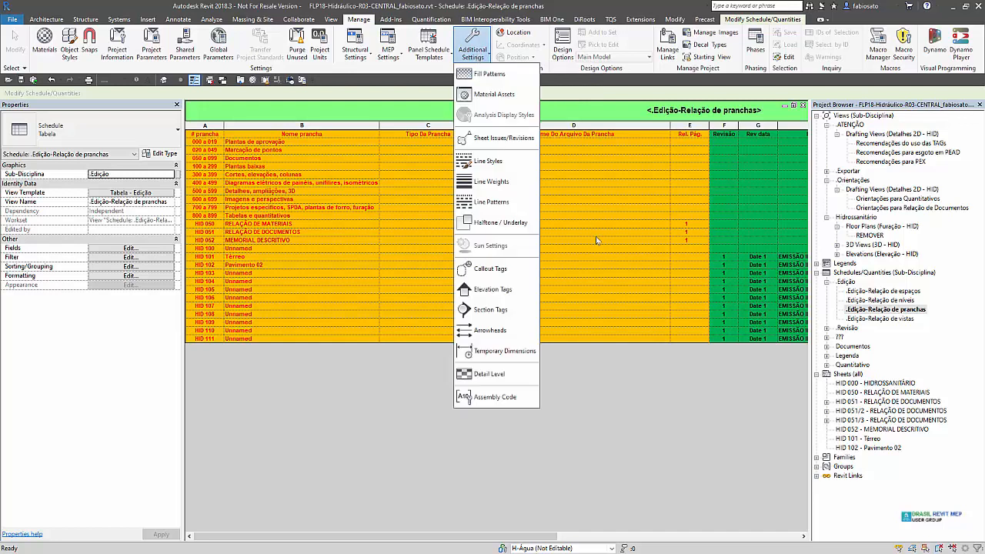
double_click(858, 449)
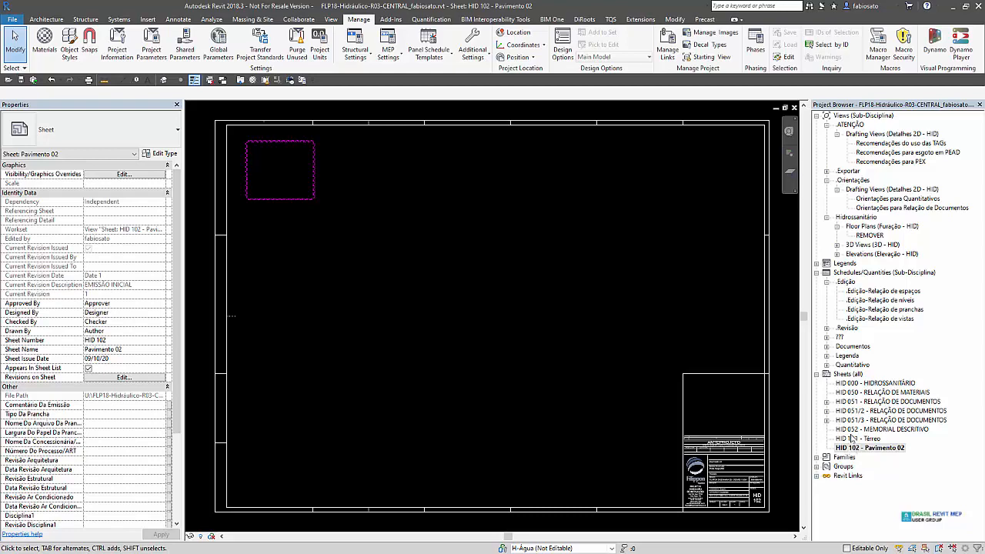
double_click(870, 311)
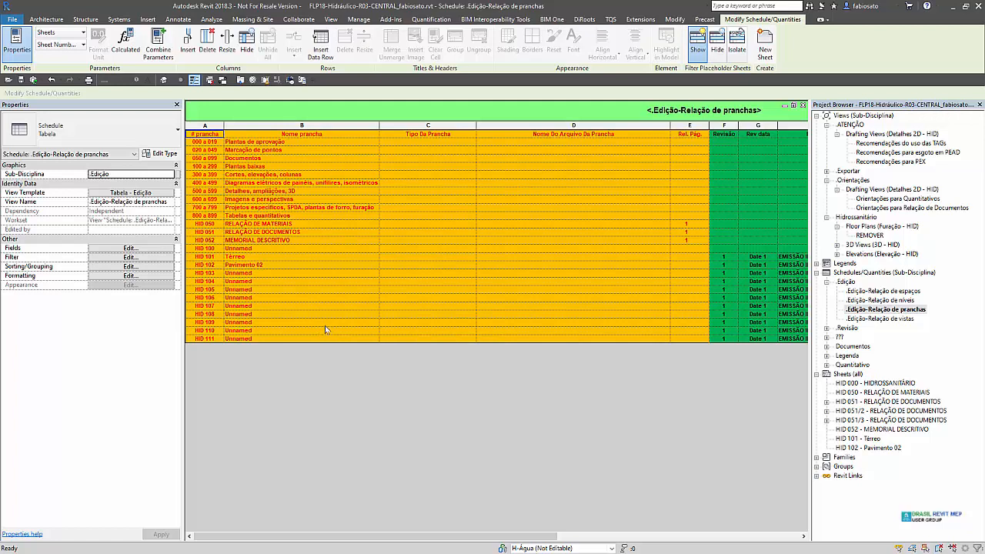
Create sheets from placeholders HID 100 and HID 103 through HID 111 with the SHT18-Folha ABNT+EXT A0 a A3-R03 : A0 (1189x841mm) titleblock
right_click(851, 375)
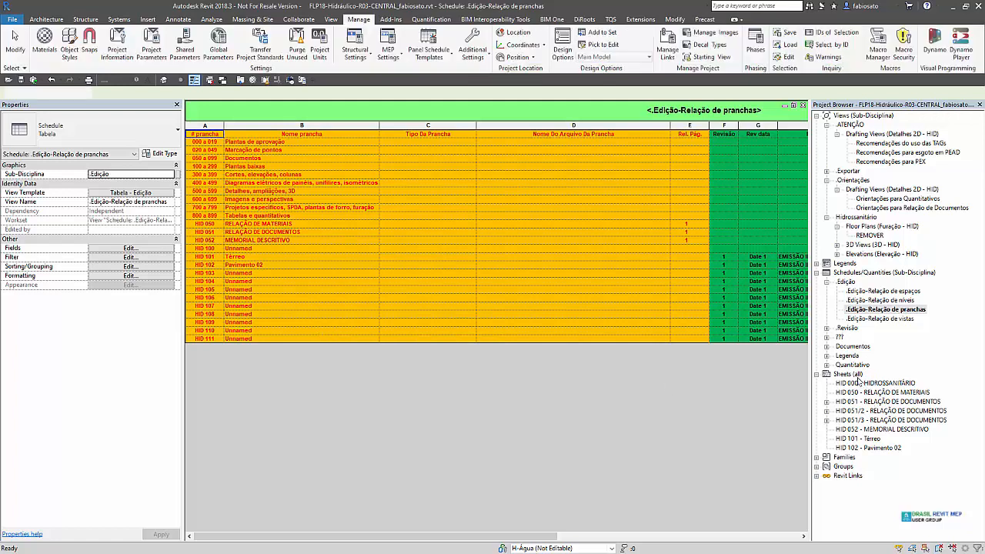
left_click(866, 384)
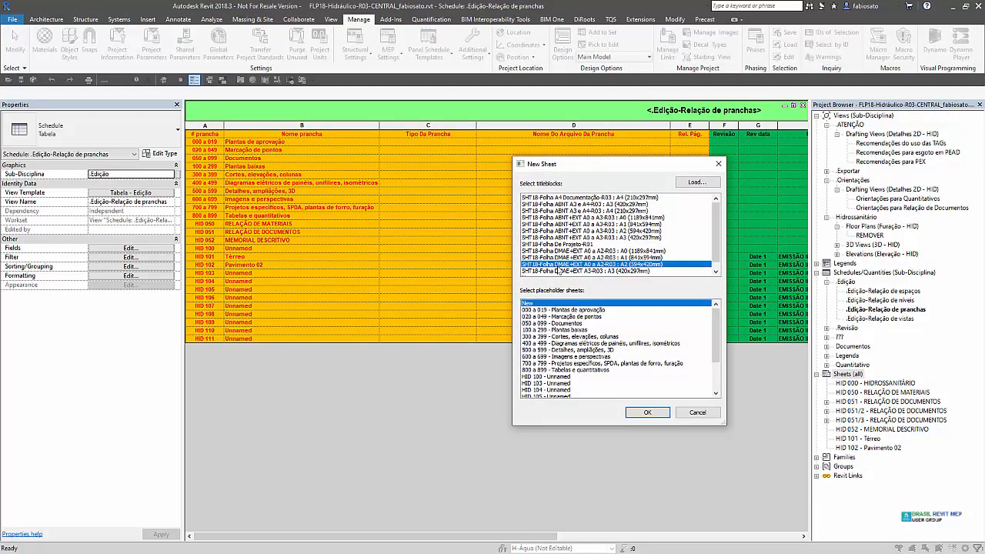
left_click(602, 217)
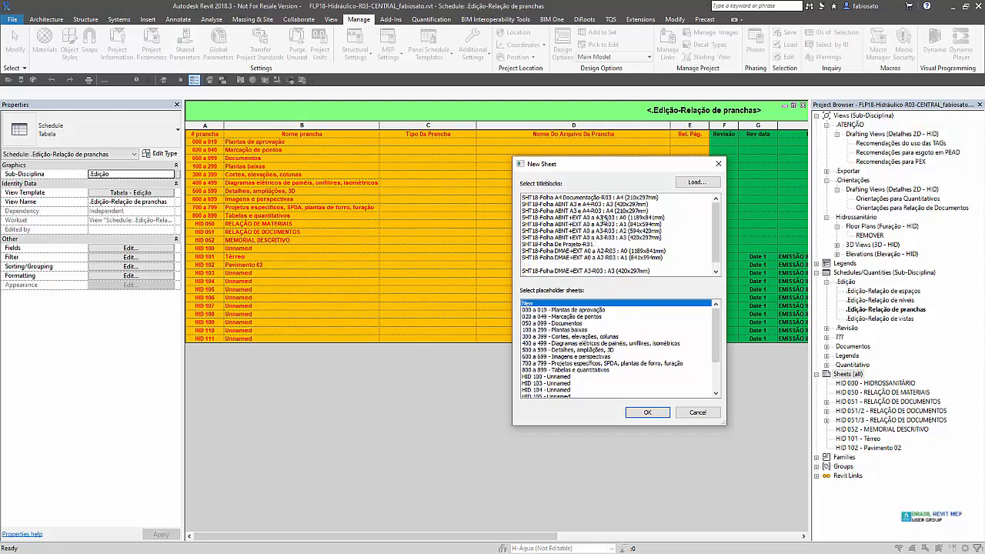
scroll(559, 390, "down", 3)
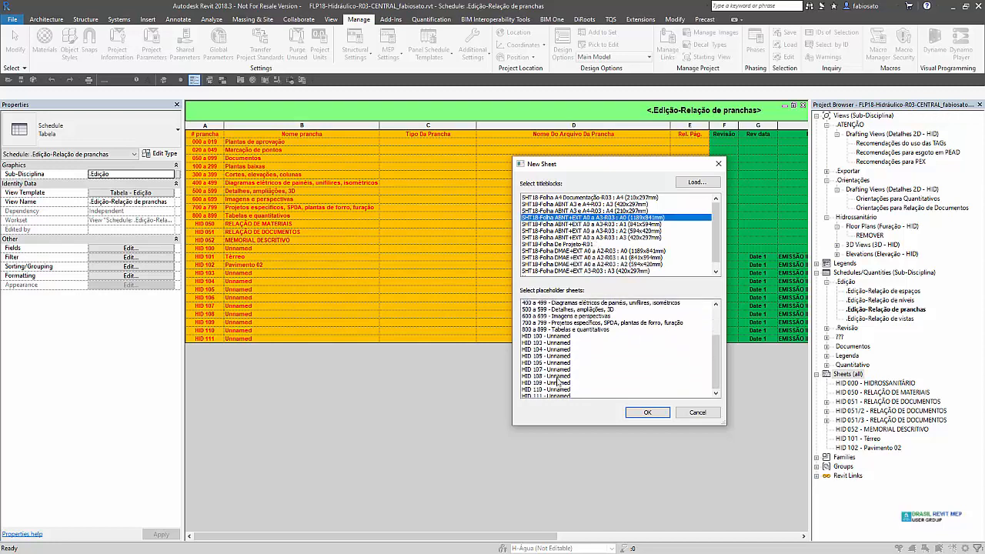
left_click(553, 390)
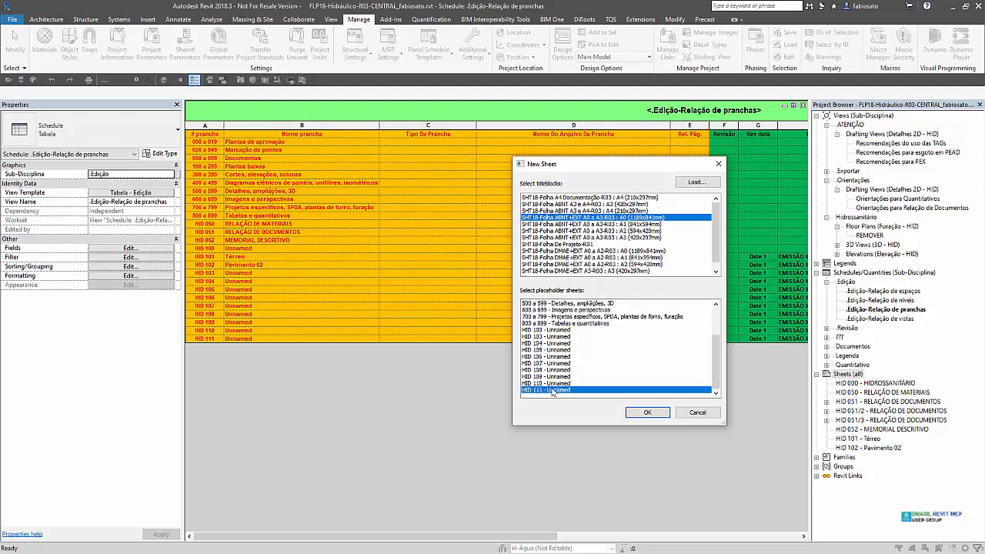
left_click(558, 332, "shift")
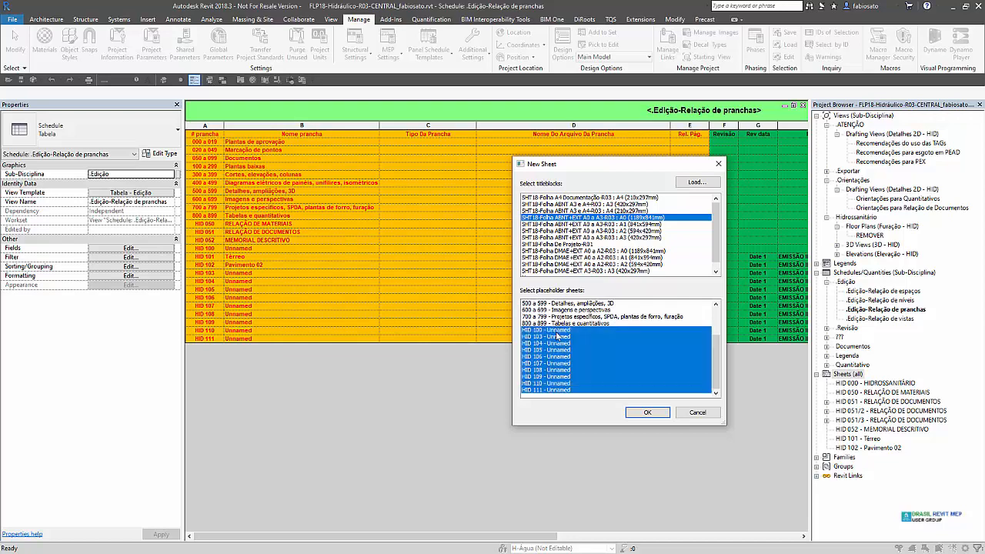
left_click(645, 413)
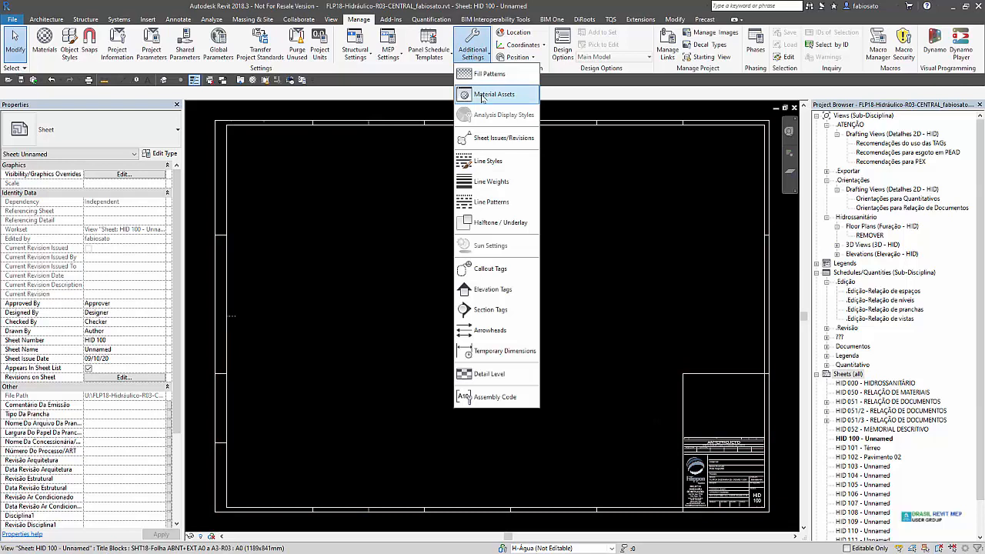
Review the Sheet Issues/Revisions list, the titleblock of sheet HID 100 and the revision columns of the .Edição-Relação de pranchas schedule
left_click(496, 138)
left_click(572, 397)
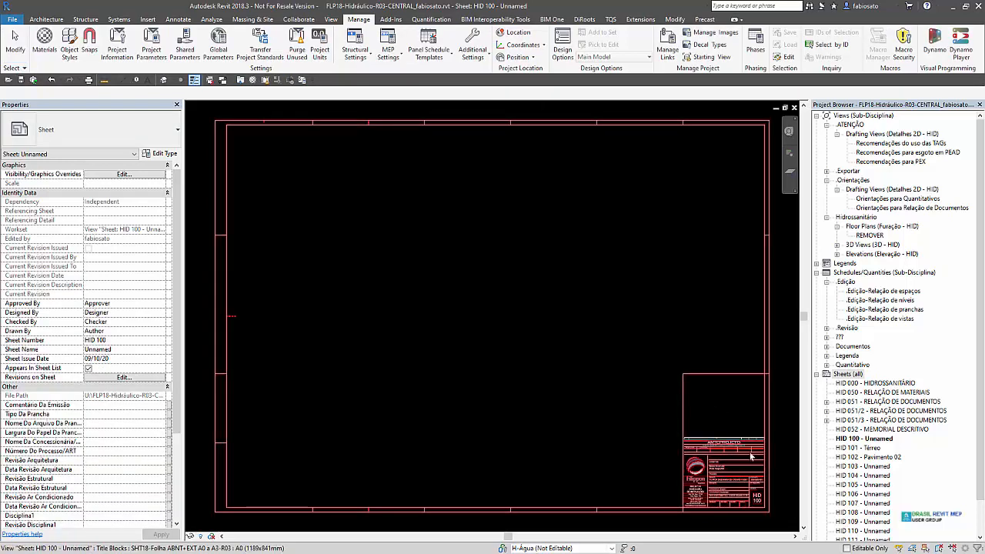
scroll(750, 458, "up", 5)
scroll(650, 378, "down", 5)
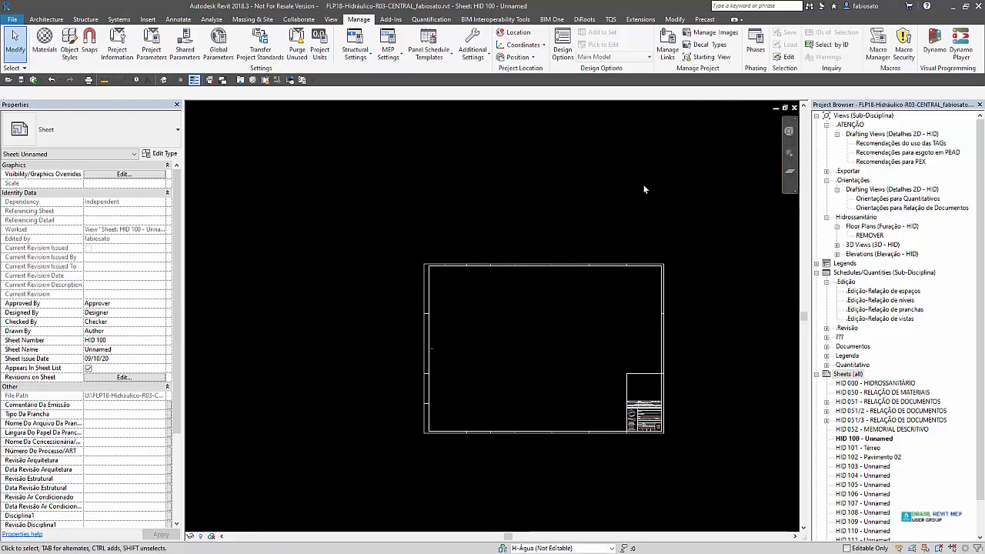
double_click(899, 309)
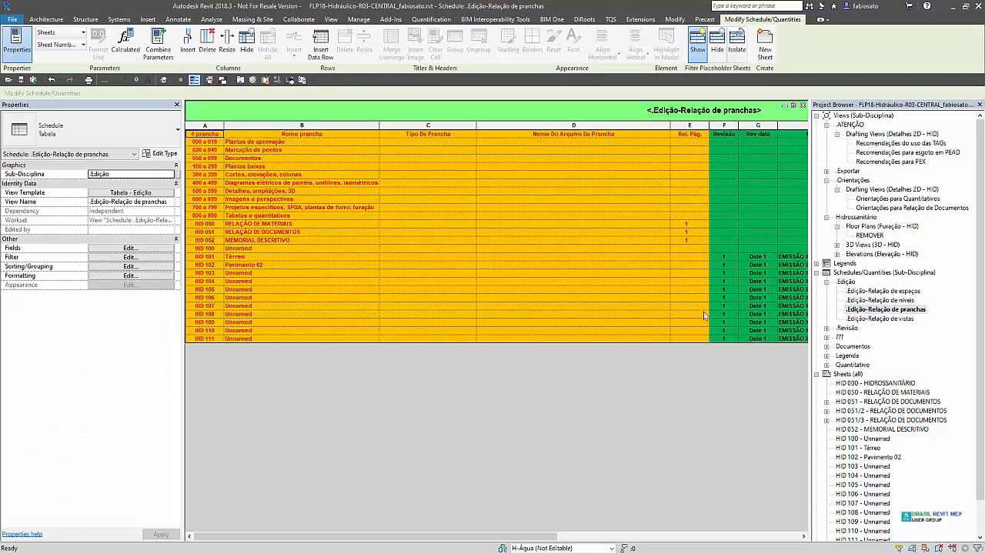
left_click(803, 106)
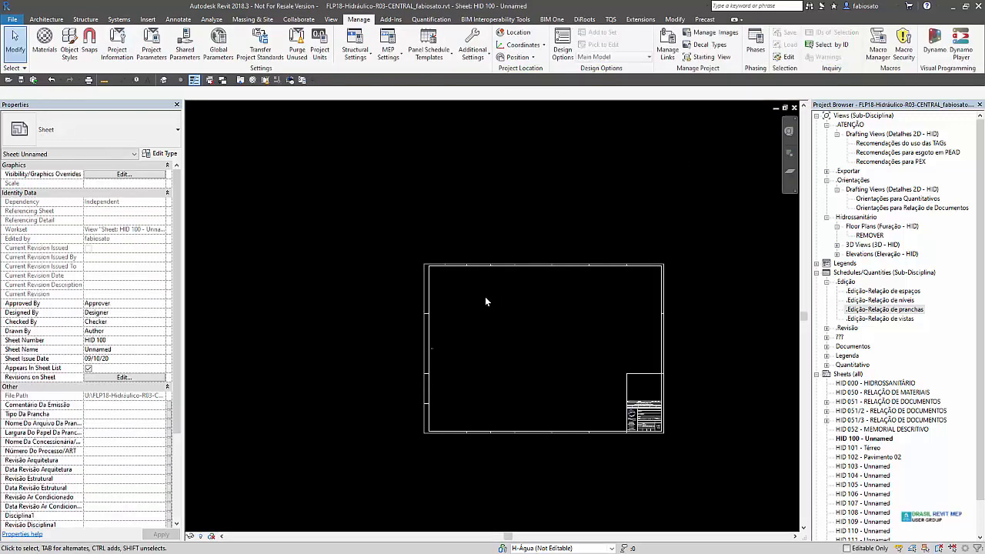
Sketch a rectangular revision cloud for Seq. 2 - Revision 2 near the upper-left corner of sheet HID 100
left_click(178, 19)
left_click(359, 44)
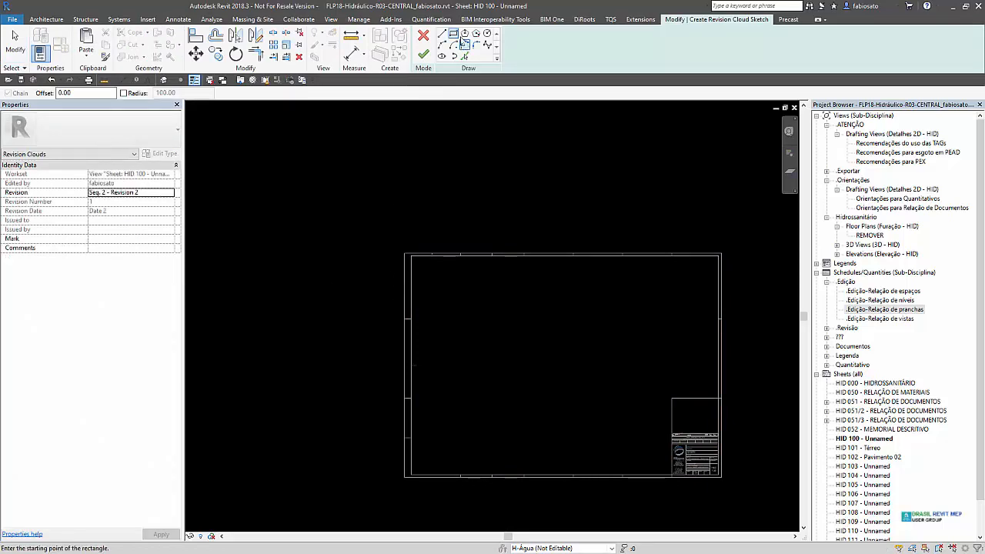
left_click(426, 276)
left_click(469, 320)
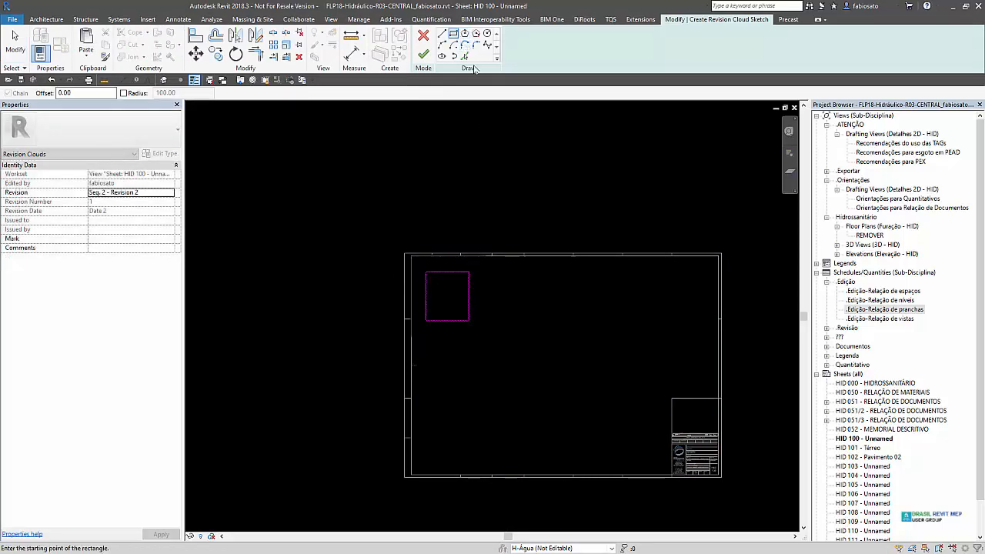
left_click(423, 54)
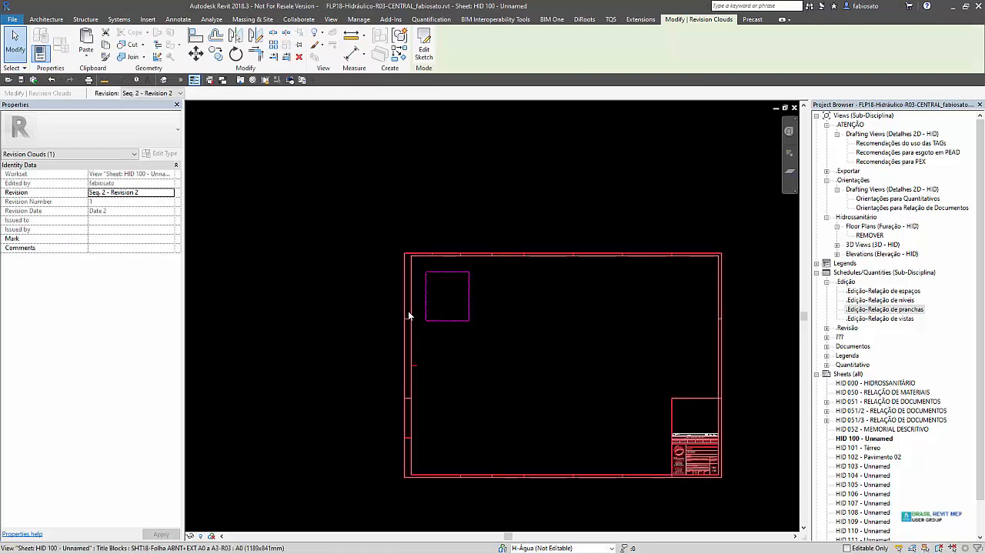
Examine the revision table in the titleblock of sheet HID 100 for the Revision 2 entry
scroll(739, 431, "up", 5)
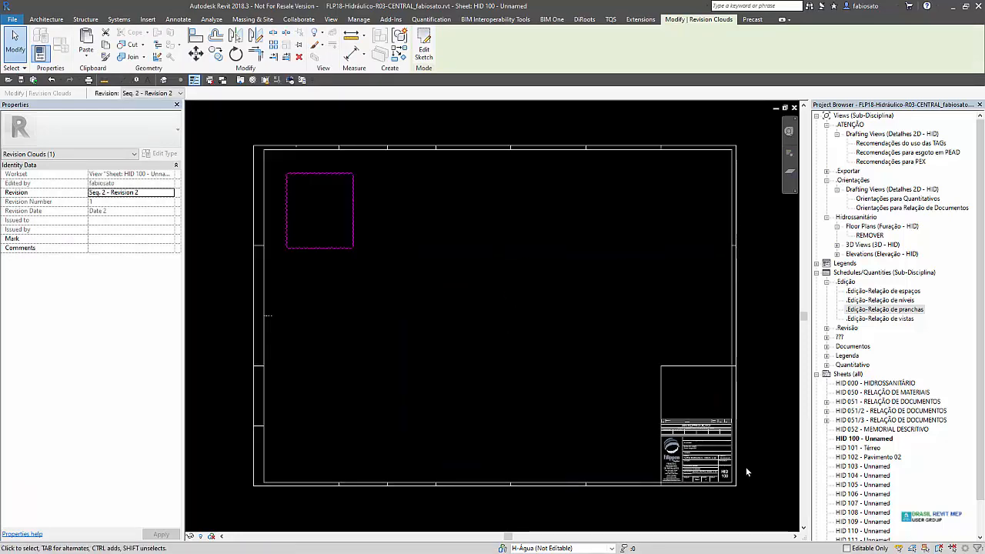
scroll(726, 412, "up", 3)
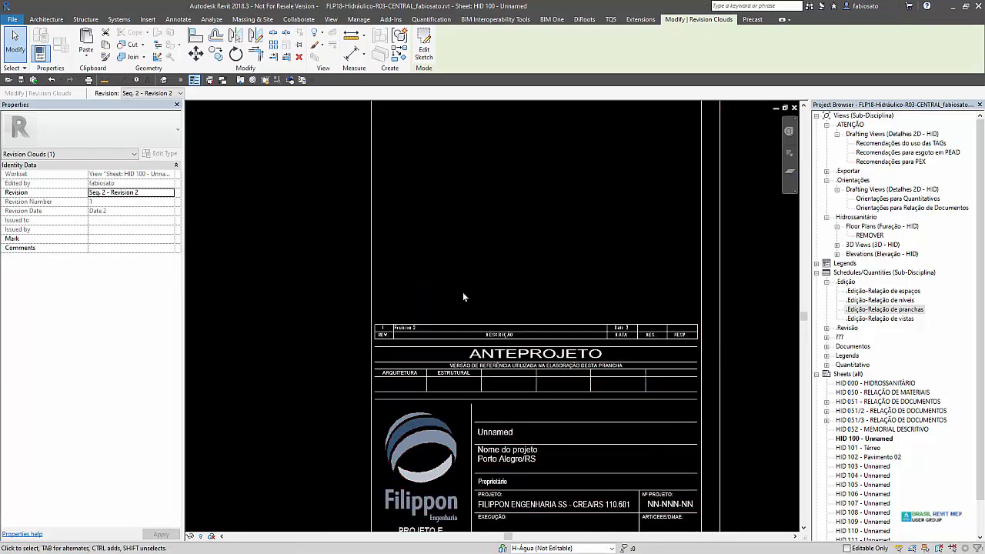
scroll(484, 334, "down", 3)
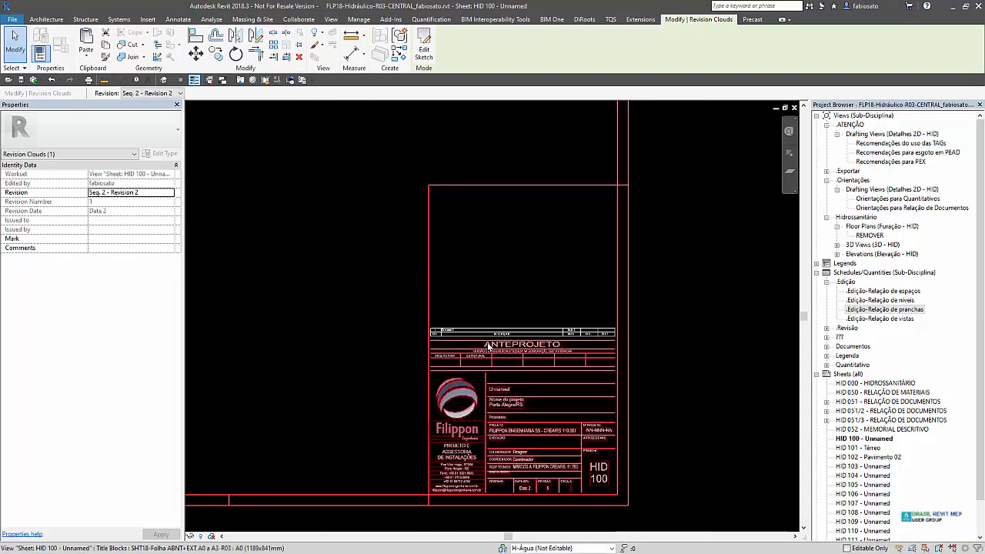
scroll(526, 346, "down", 1)
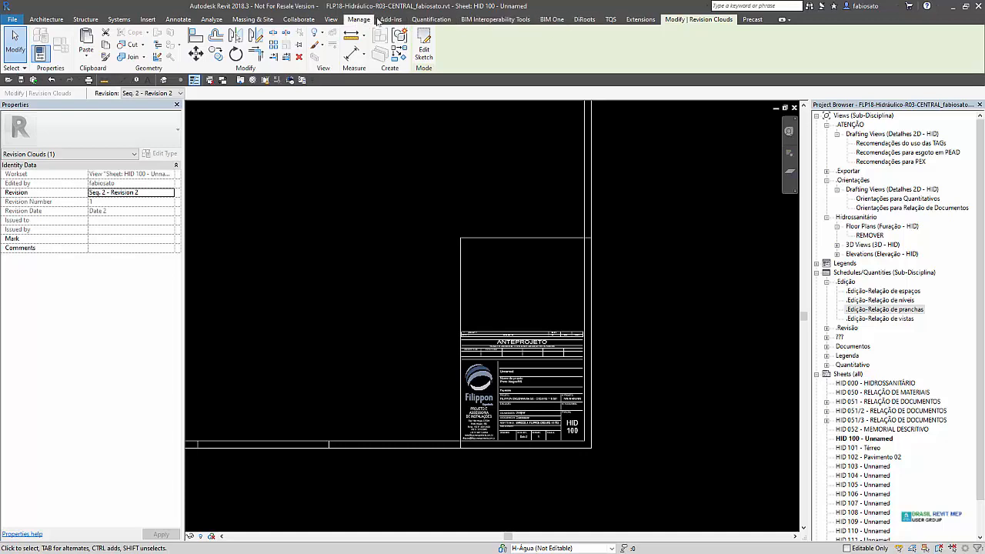
Inspect the Show choices for Revision 2 in the Sheet Issues/Revisions list and close it without changes
scroll(462, 48, "up", 1)
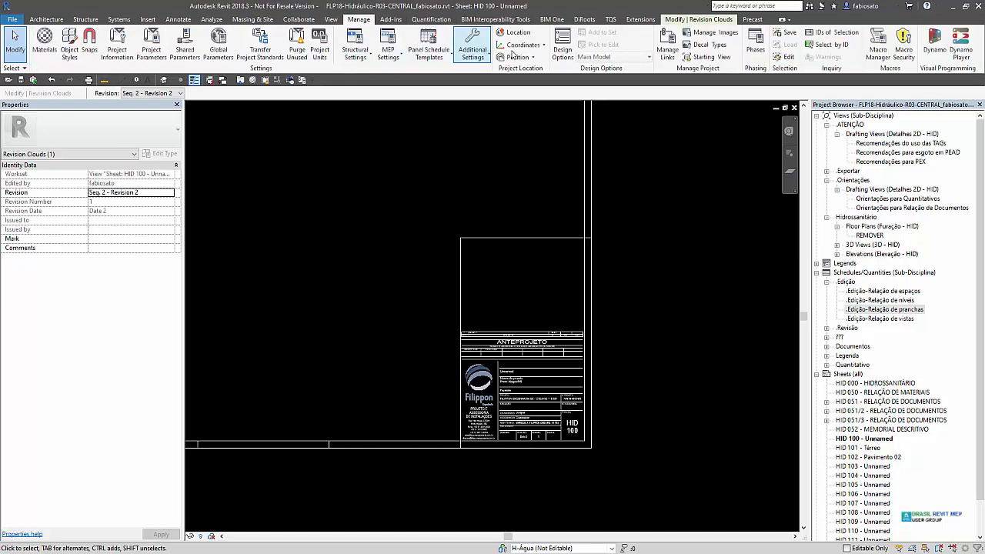
left_click(473, 48)
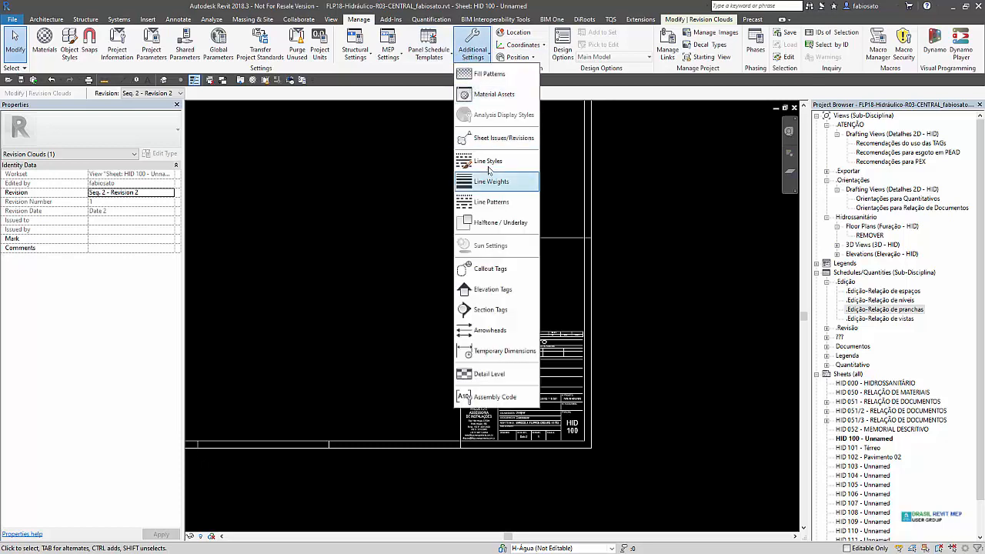
left_click(496, 139)
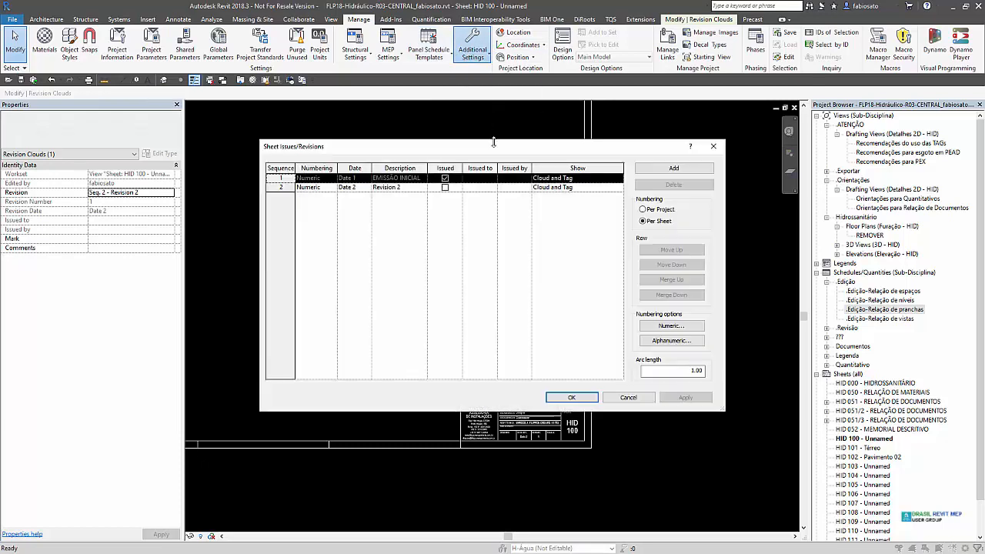
left_click(591, 188)
left_click(591, 189)
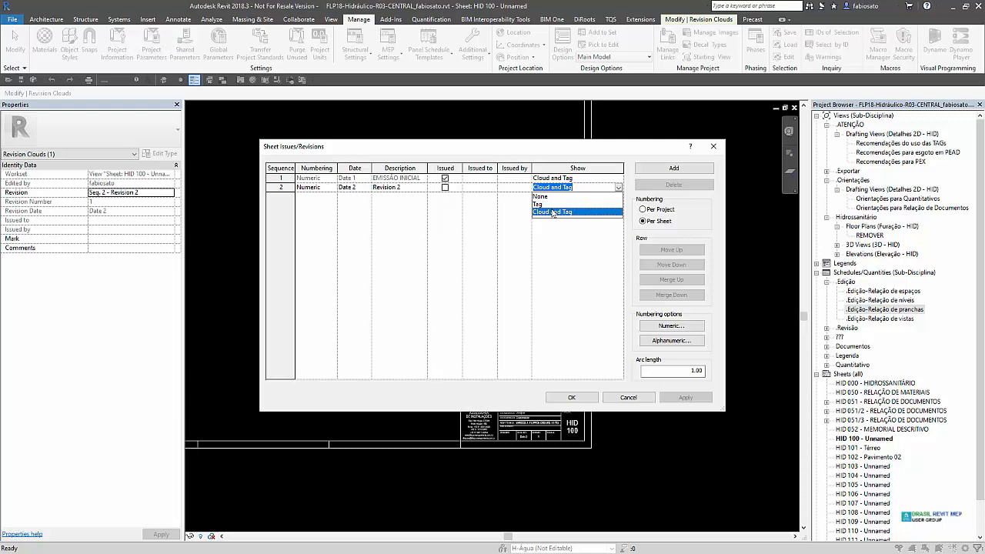
left_click(714, 146)
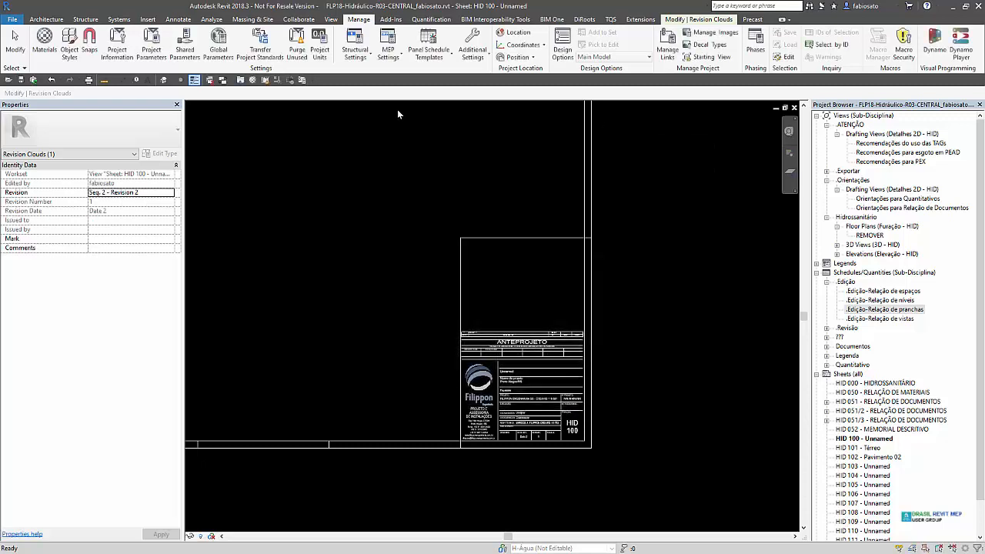
Review the print setup options for the diroots.prosheets printer, including the view tag, scope box and crop boundary settings, without printing
left_click(12, 19)
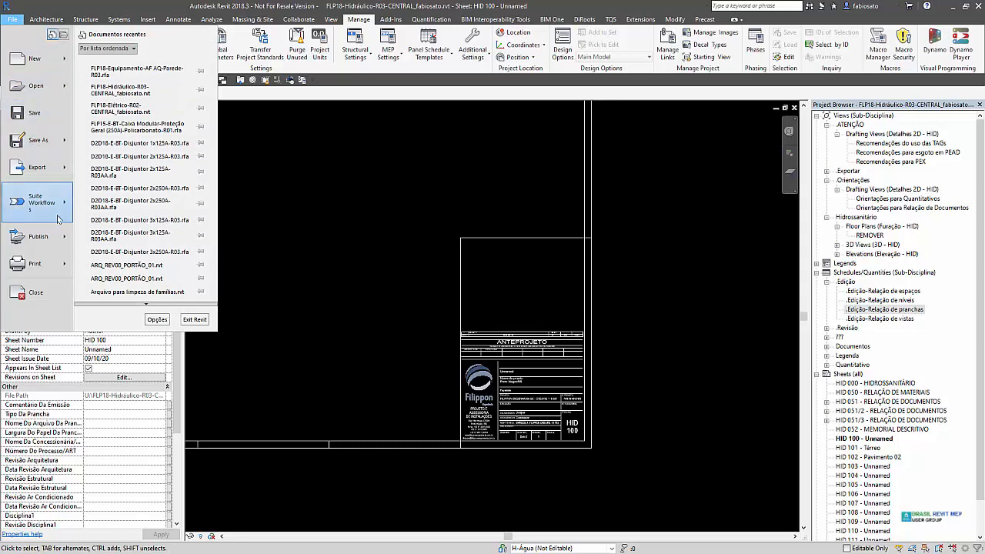
left_click(36, 264)
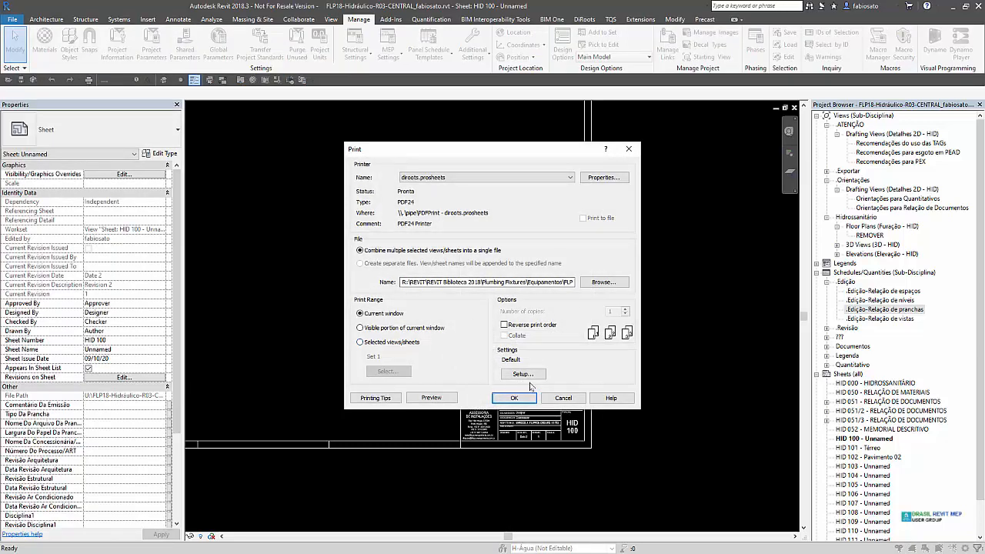
left_click(531, 374)
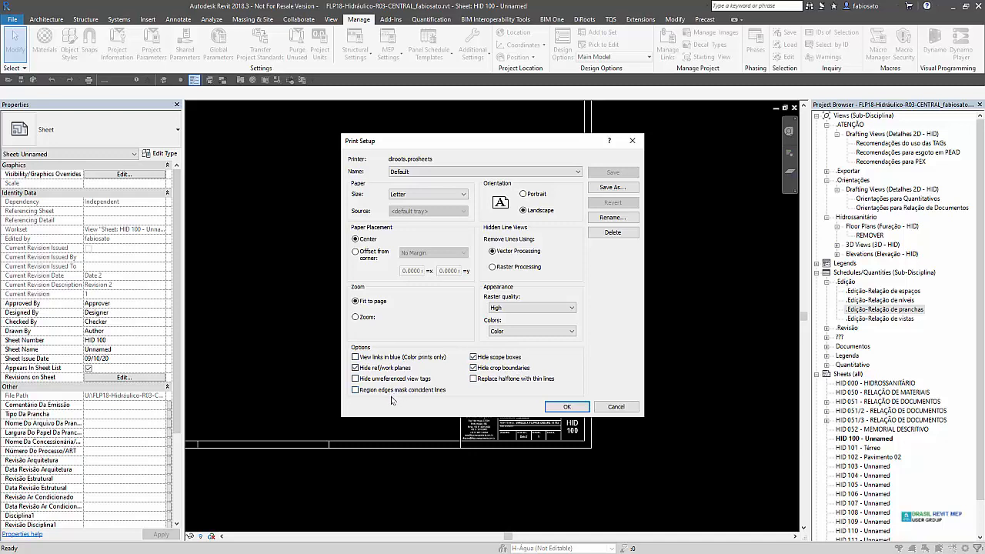
left_click(616, 406)
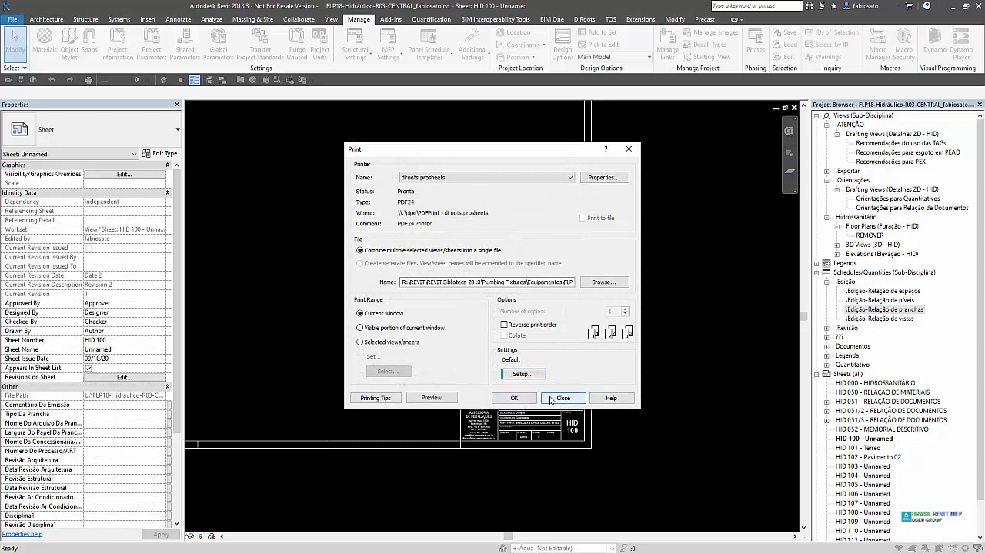
left_click(525, 374)
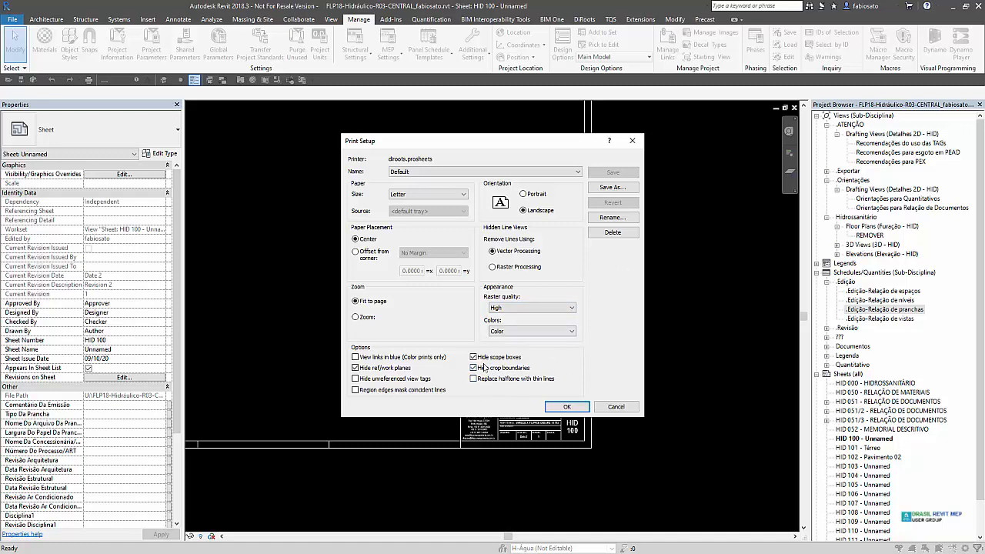
left_click(619, 408)
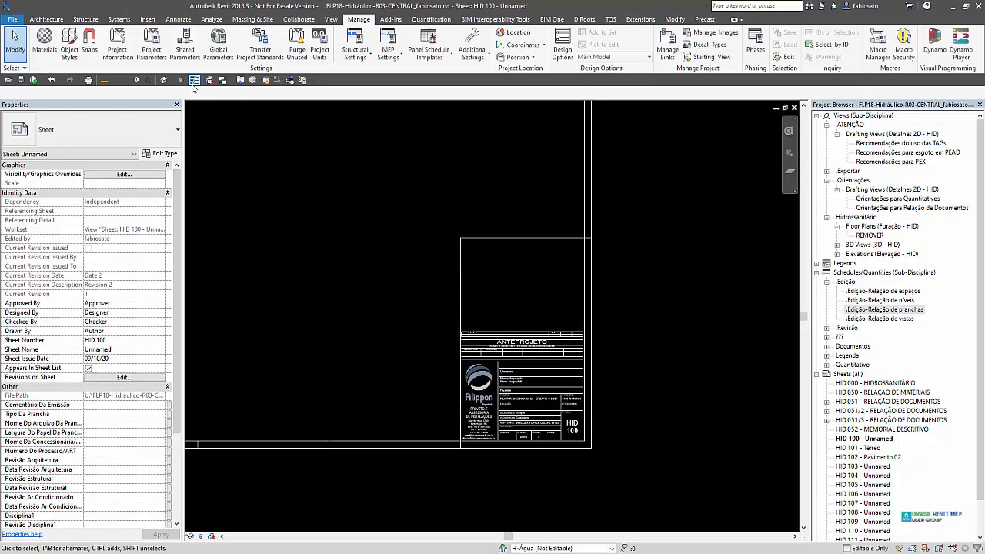
scroll(332, 345, "down", 6)
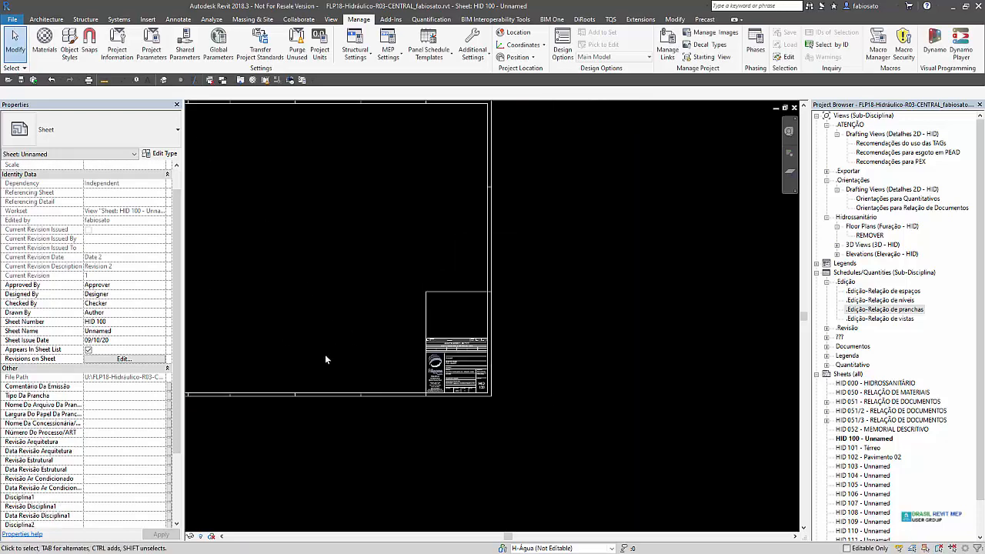
middle_click_drag(316, 288, 480, 302)
scroll(359, 281, "up", 1)
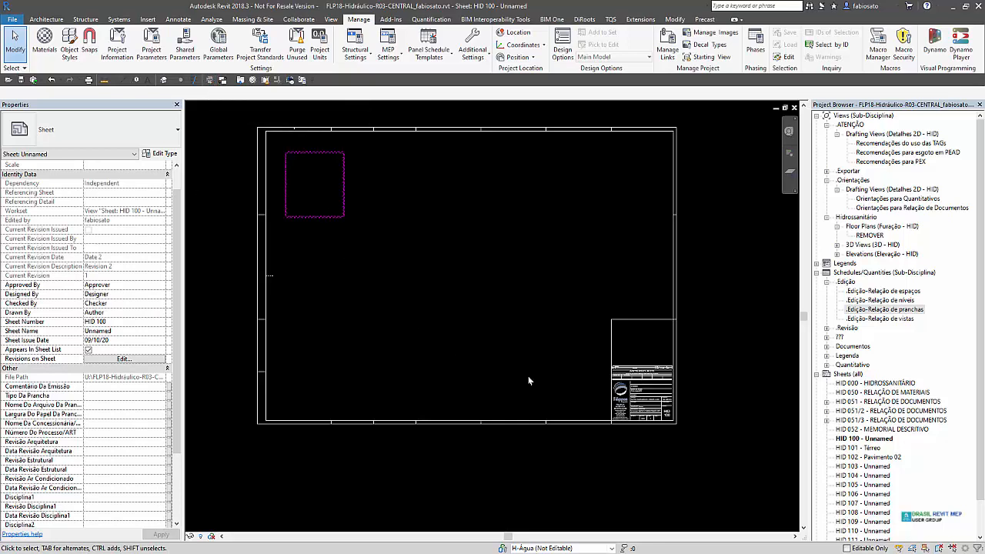
scroll(670, 416, "up", 5)
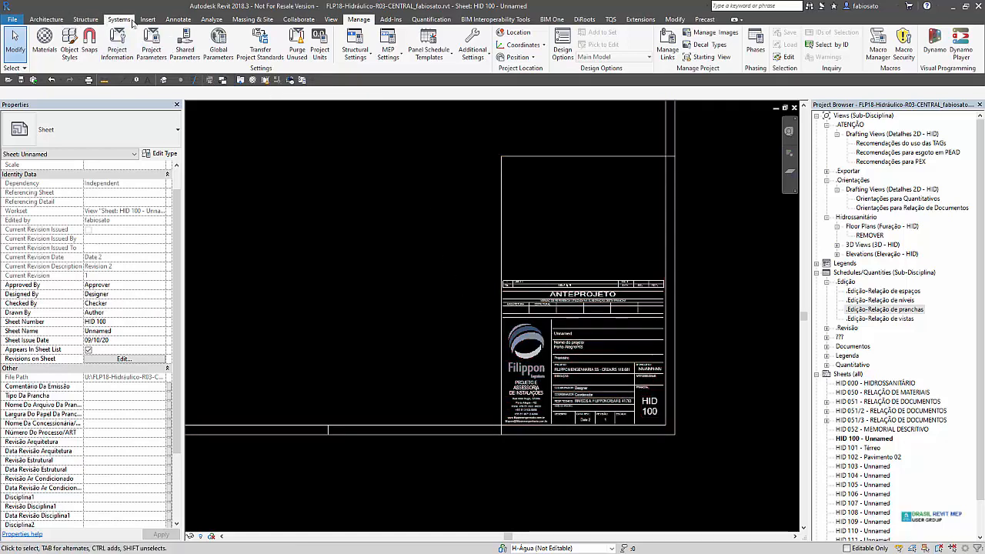
Try setting Convert element parameters to All in the Navisworks NWC export settings from sheet HID 100, and dismiss the export without saving
left_click(12, 19)
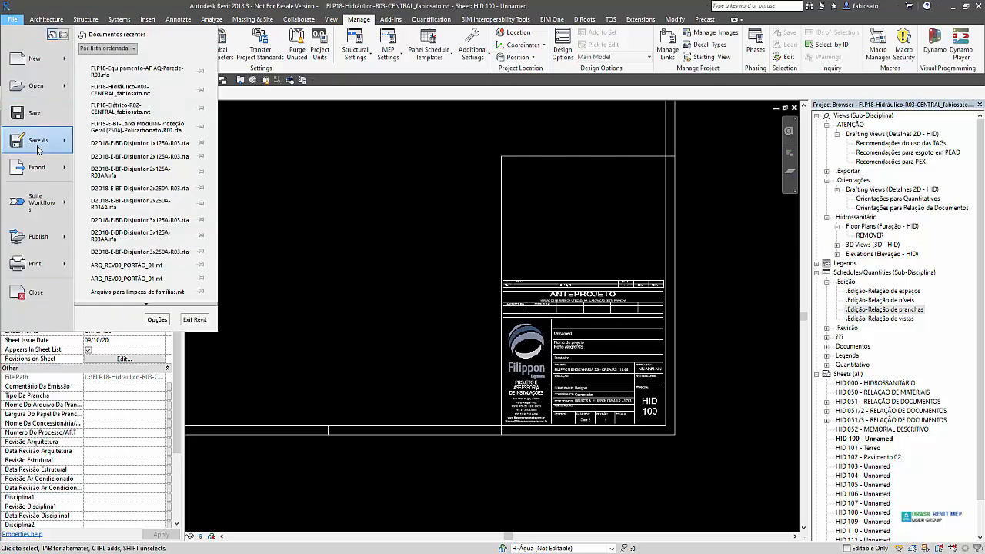
mouse_move(74, 169)
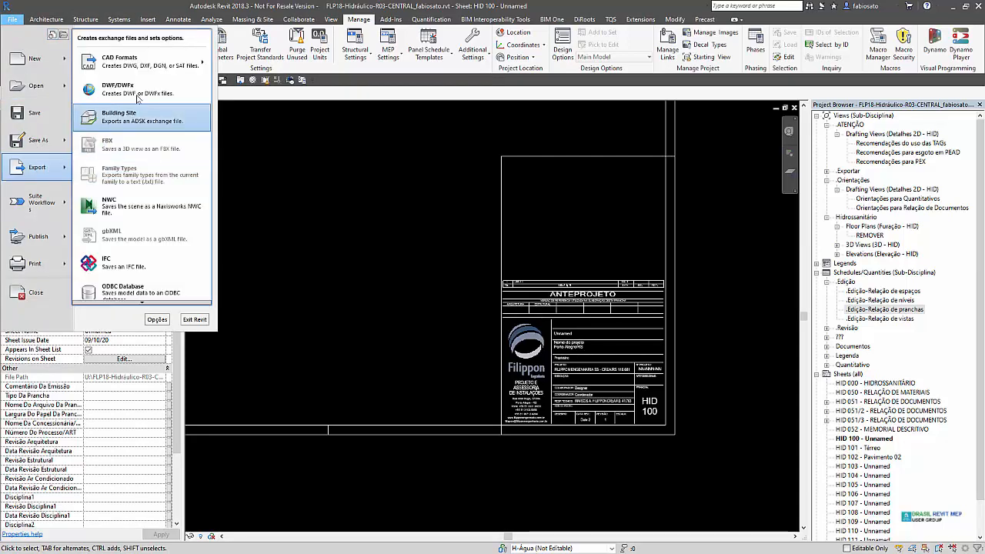
left_click(152, 203)
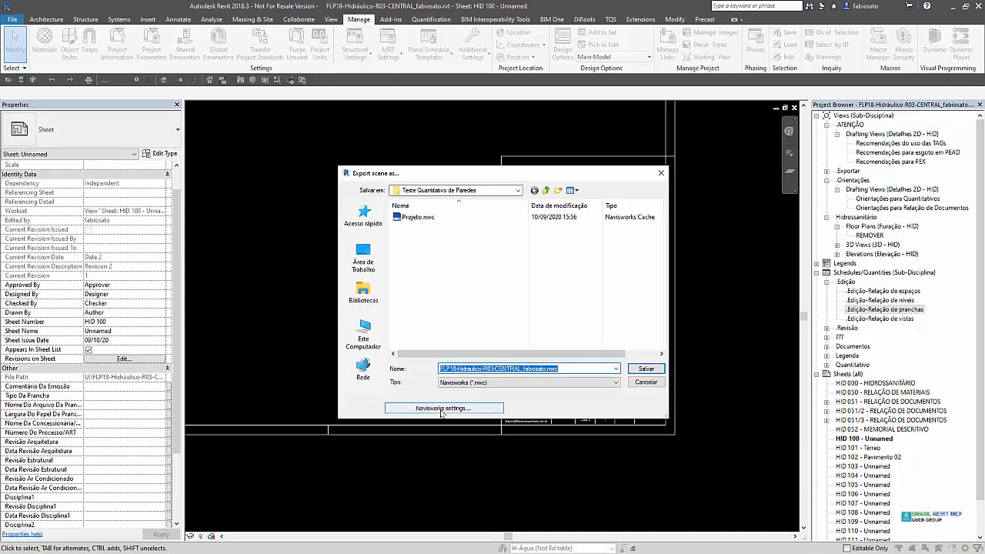
left_click(441, 410)
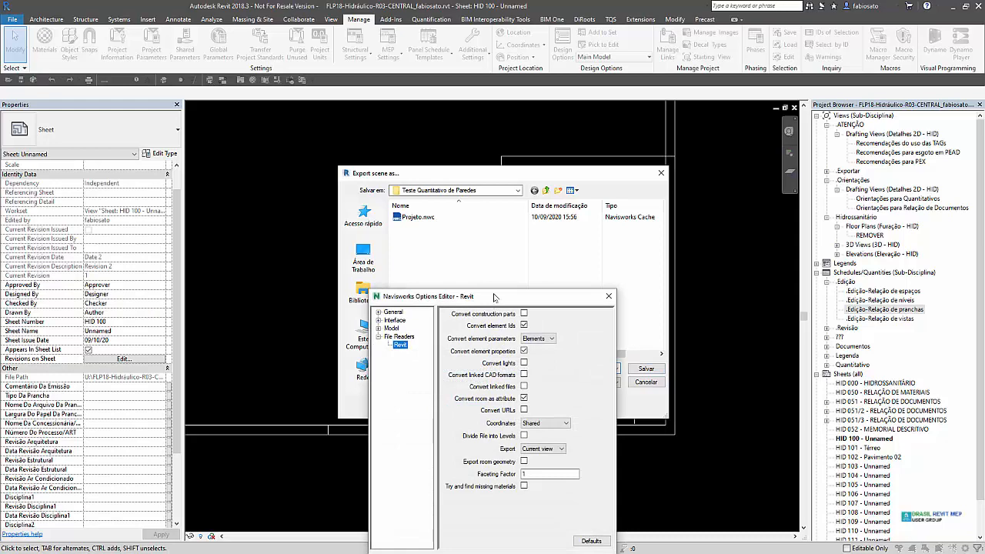
left_click_drag(494, 297, 357, 94)
left_click(404, 136)
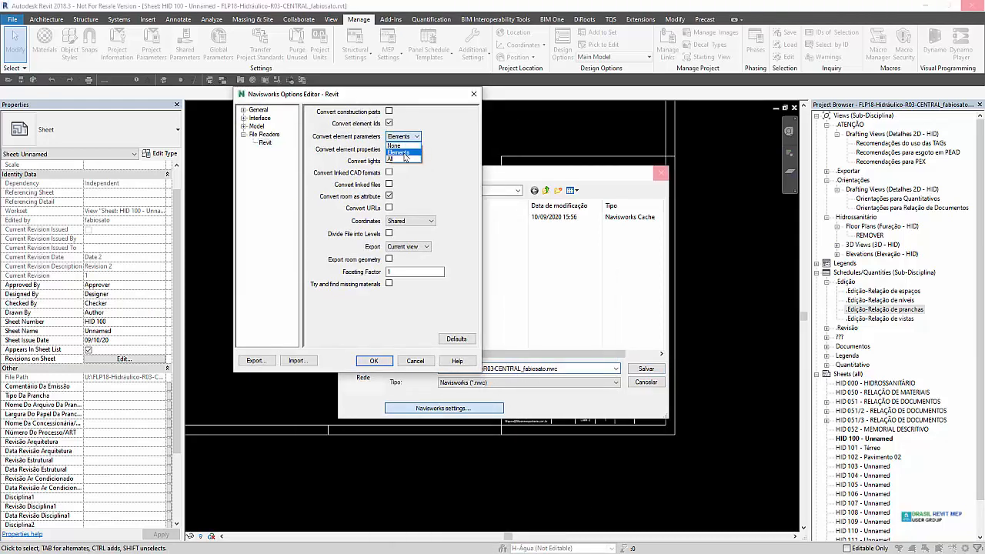
left_click(400, 151)
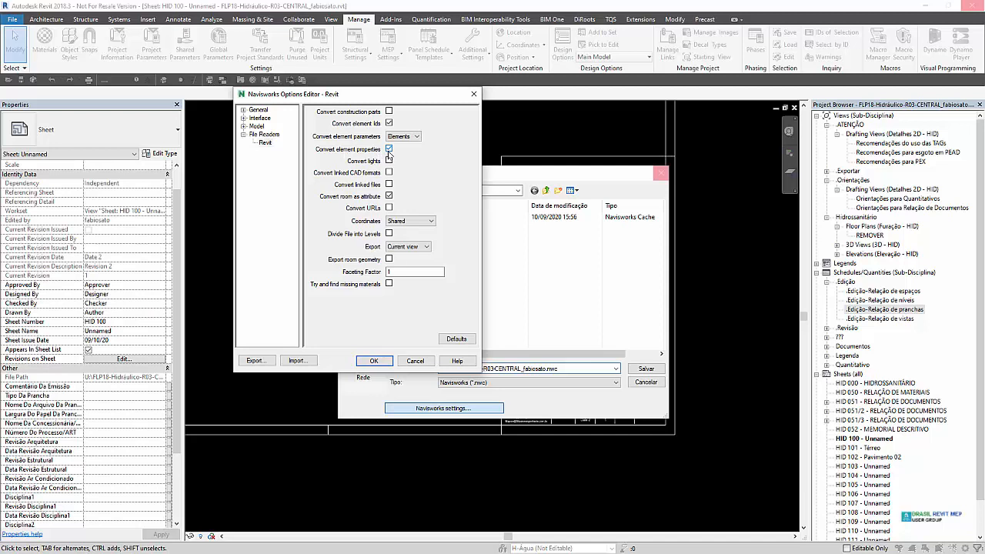
left_click(403, 136)
left_click(400, 159)
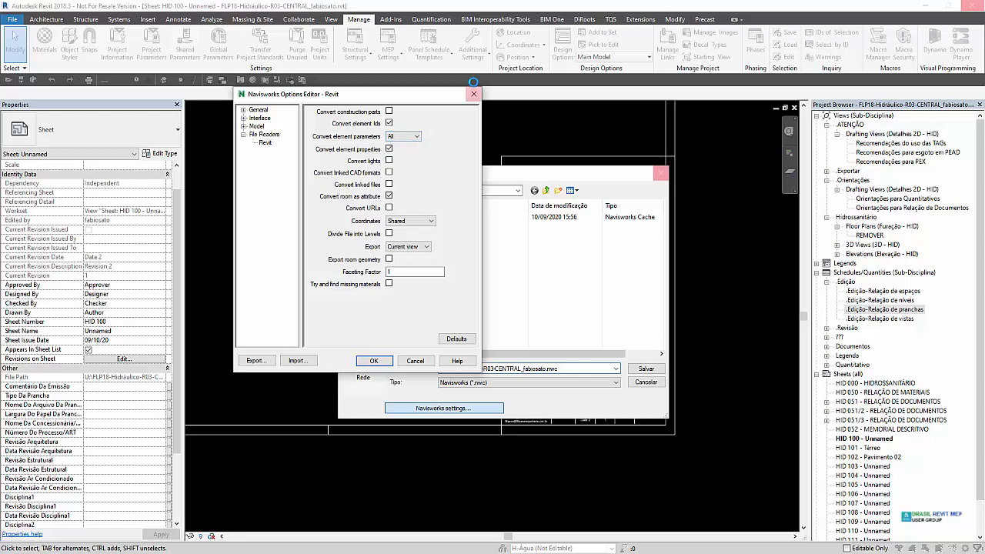
left_click(474, 94)
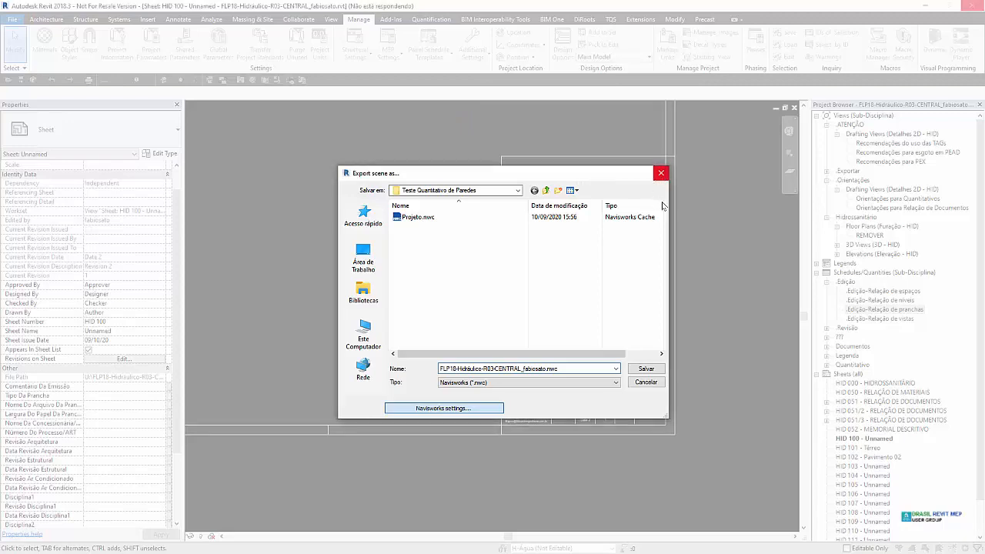
left_click(661, 175)
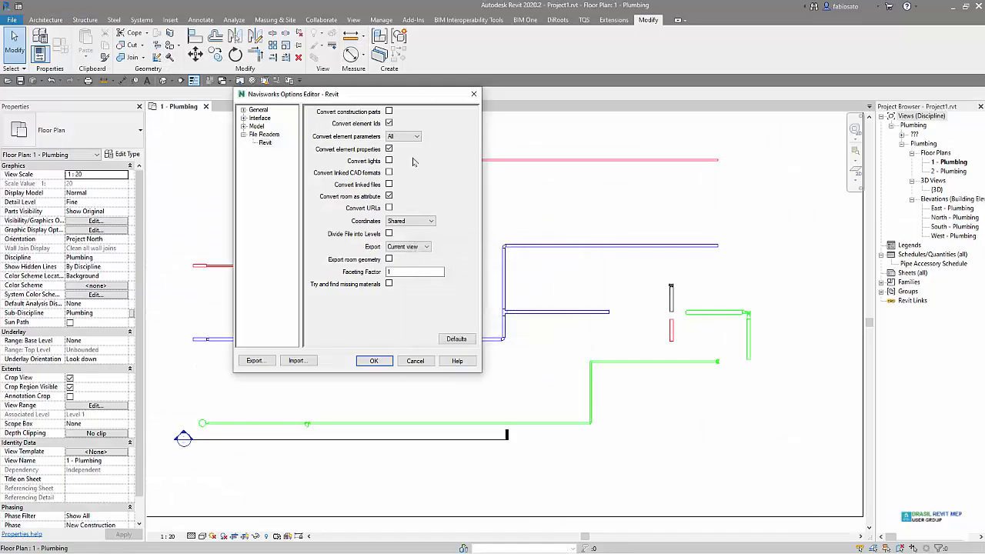
left_click(475, 94)
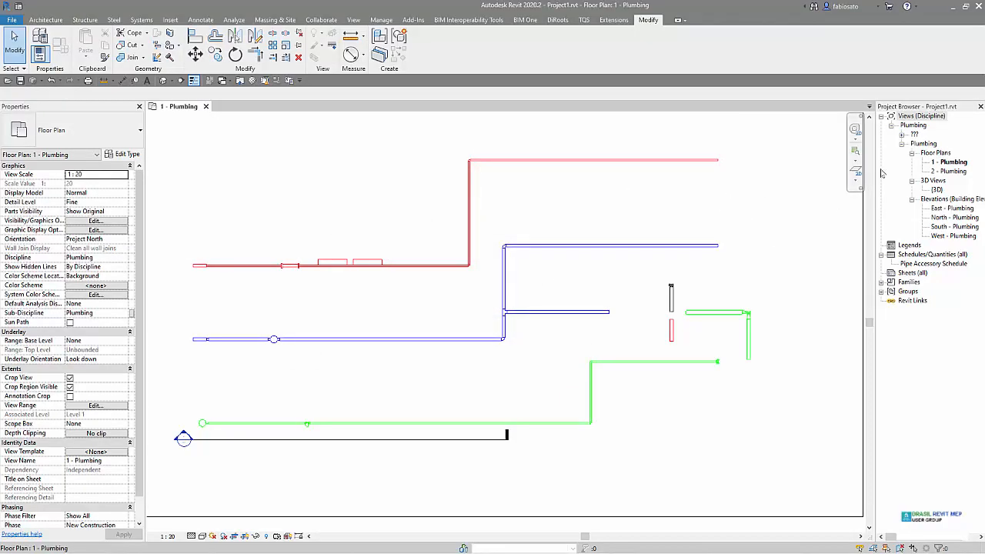
Open the {3D} view of Project1.rvt and dismiss the save reminder without saving
left_click(937, 190)
double_click(936, 189)
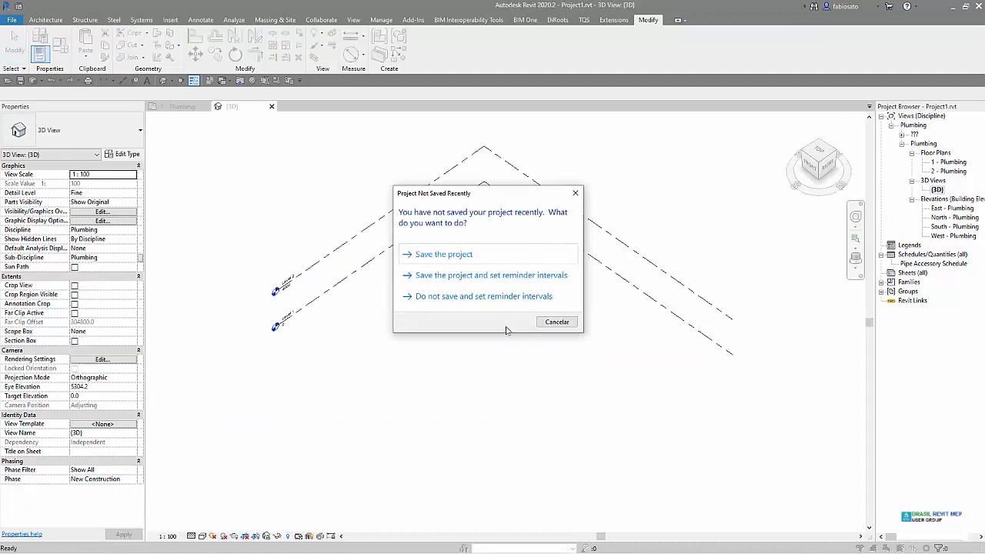
left_click(556, 318)
scroll(465, 223, "up", 4)
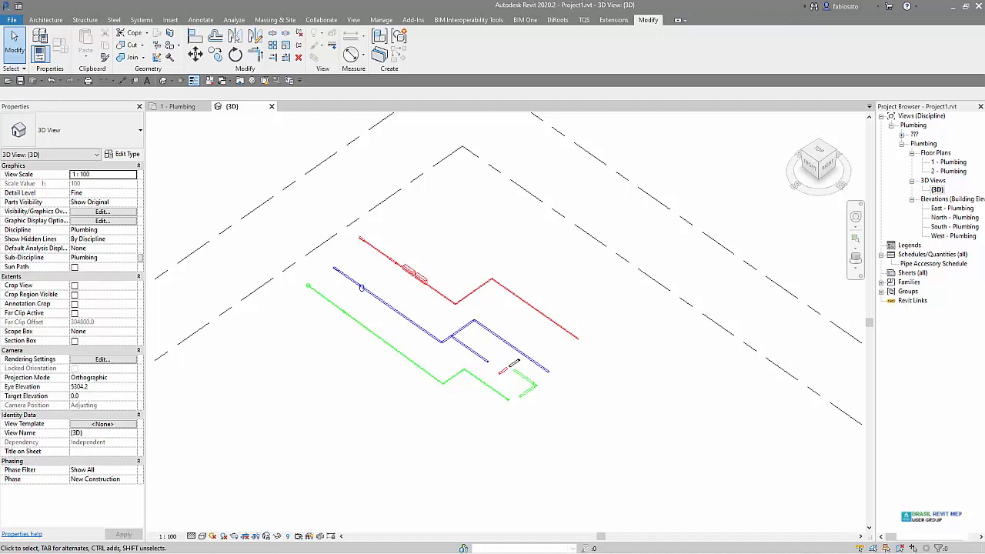
Try Navisworks export settings without construction parts but with rooms as attributes, check the Export scope choices, and dismiss the NWC export
left_click(13, 21)
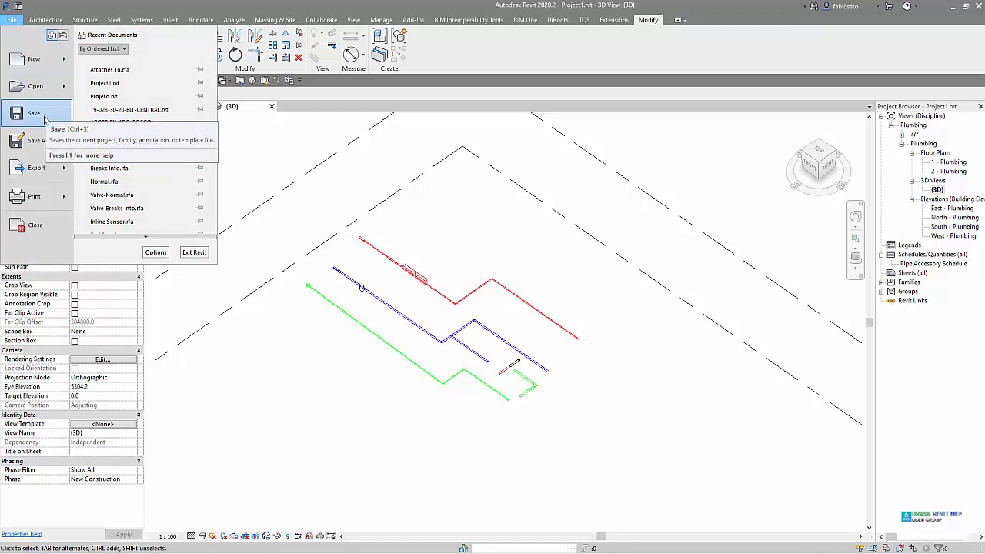
mouse_move(61, 167)
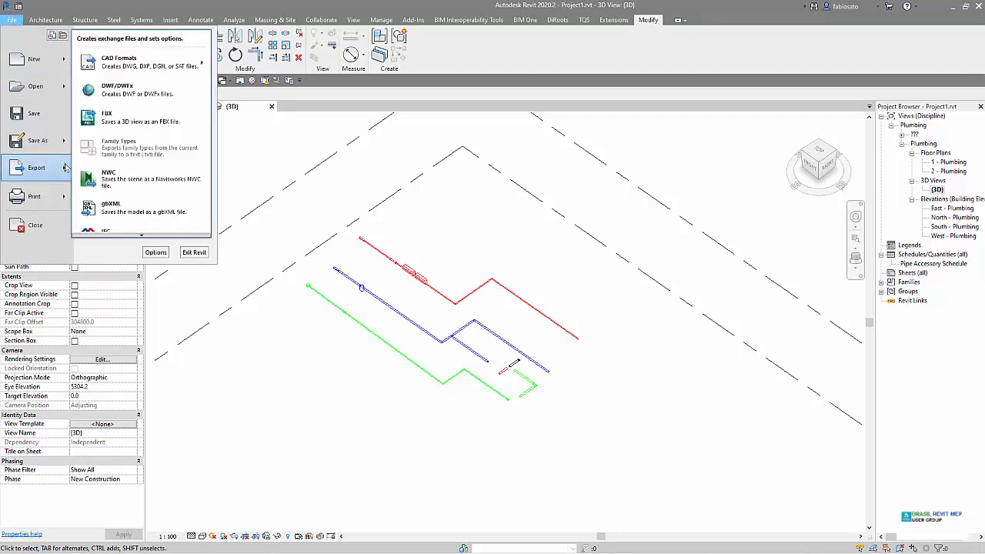
left_click(102, 183)
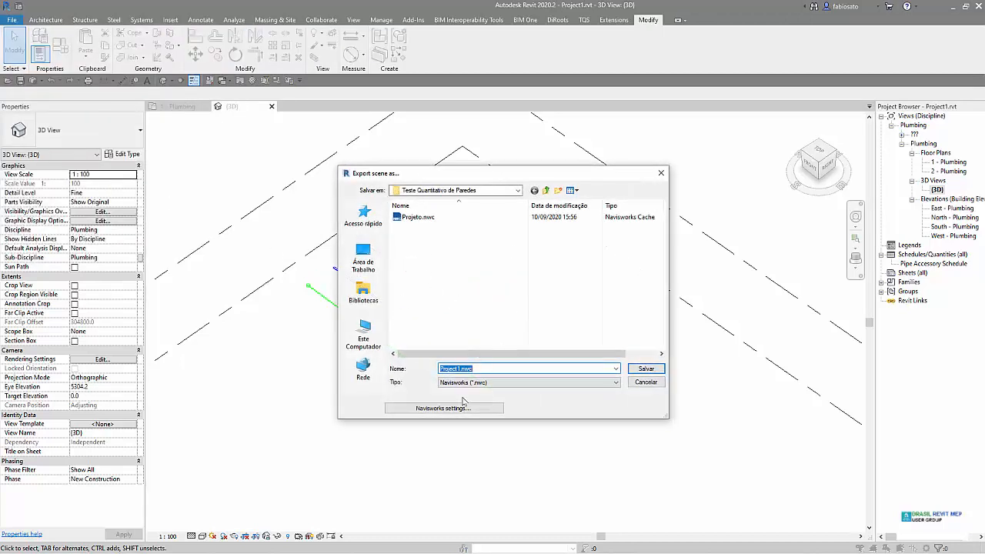
left_click(462, 407)
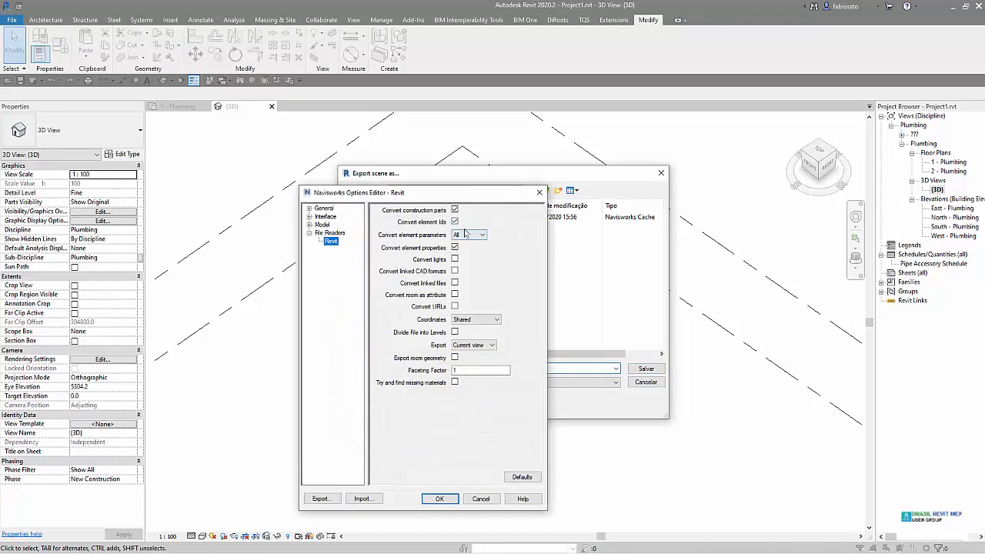
left_click(454, 209)
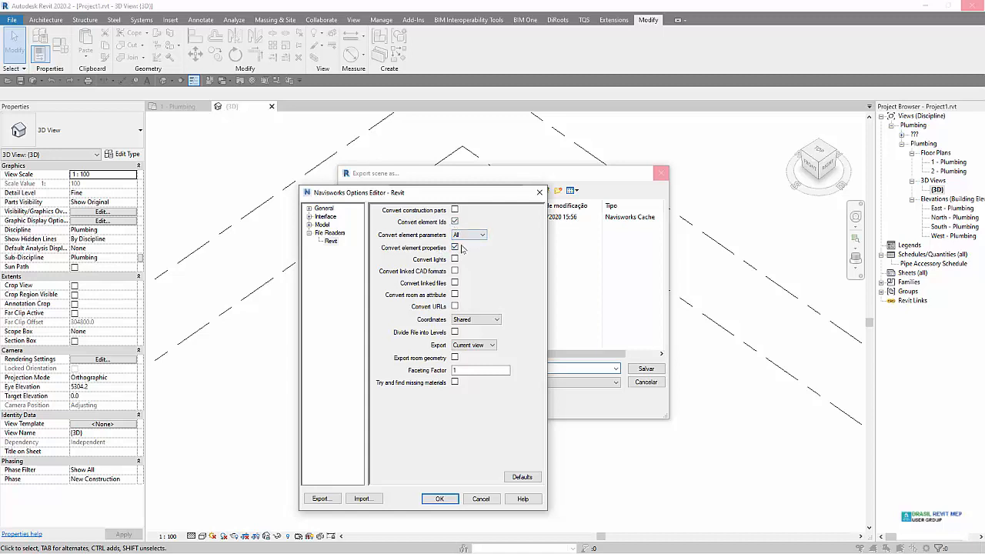
left_click(455, 295)
left_click(478, 344)
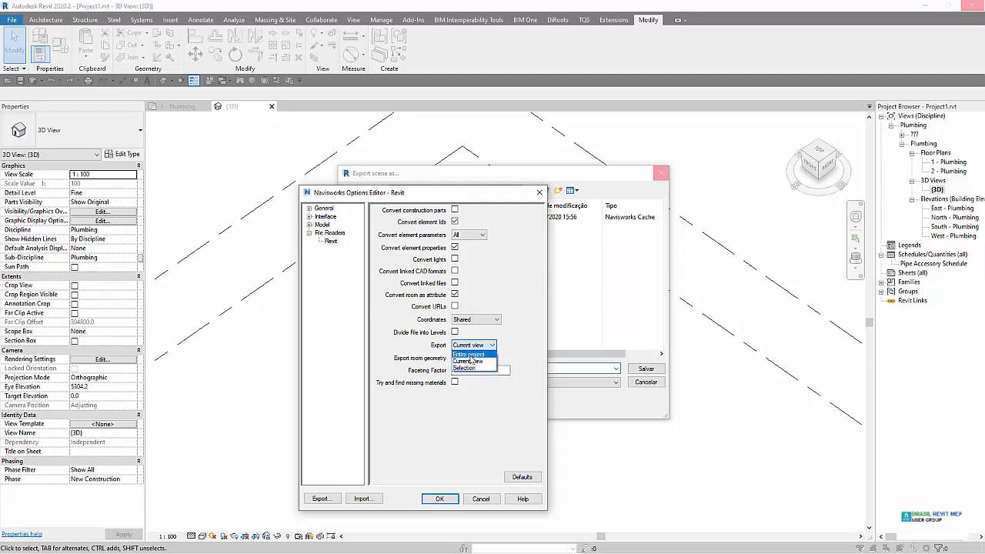
left_click(542, 195)
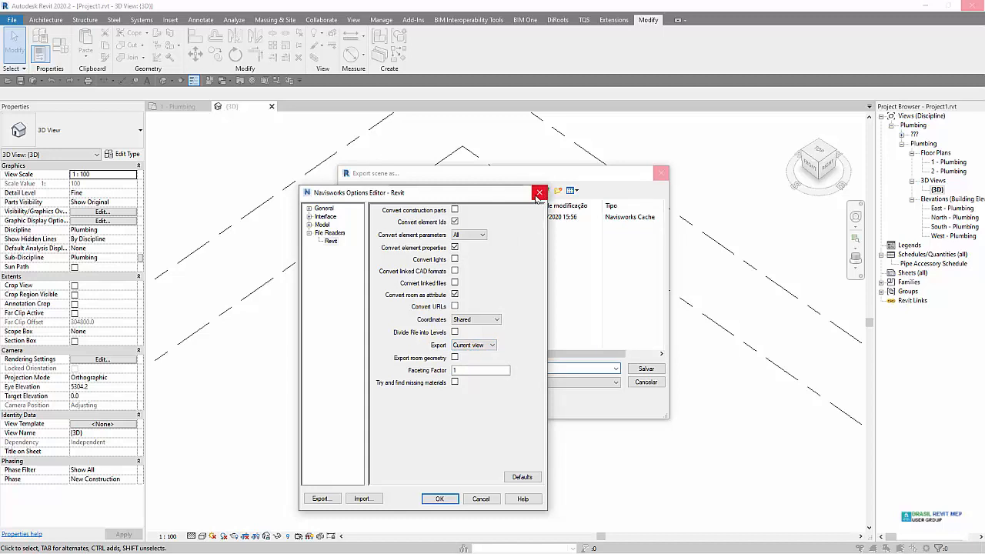
left_click(540, 191)
left_click(662, 174)
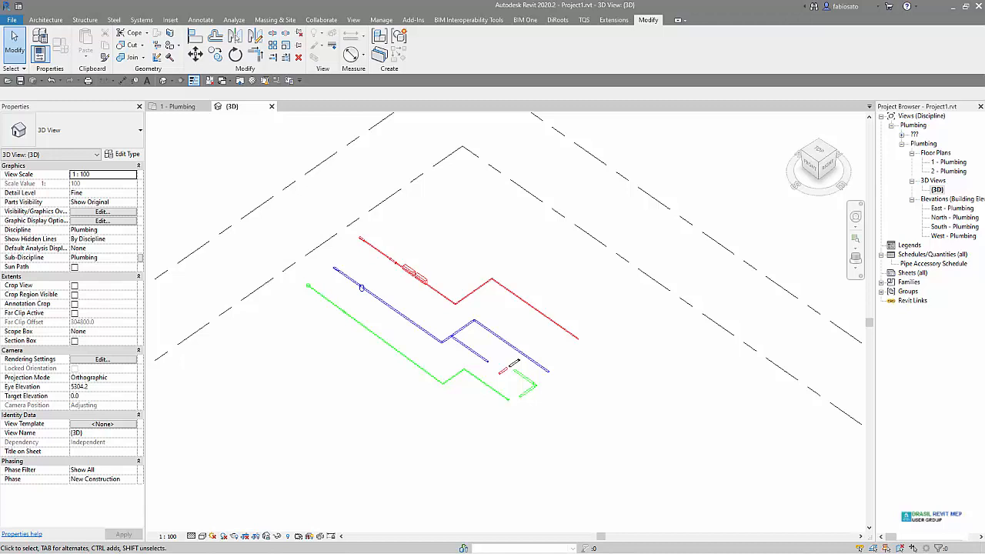
Switch to Navisworks Manage 2020, open Projeto.nwc, and show the wall at an angle
left_click_drag(0, 253, 240, 0)
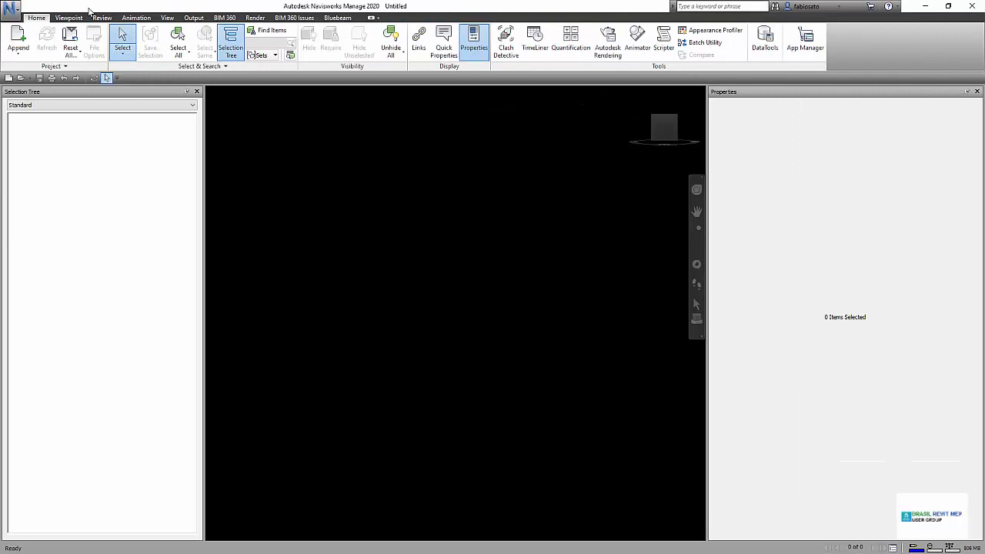
left_click(10, 8)
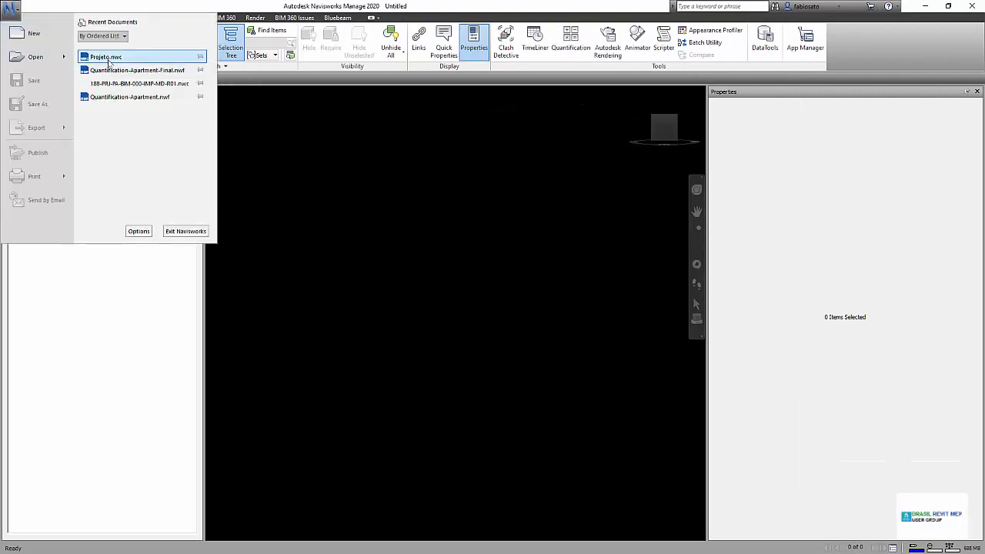
left_click(107, 60)
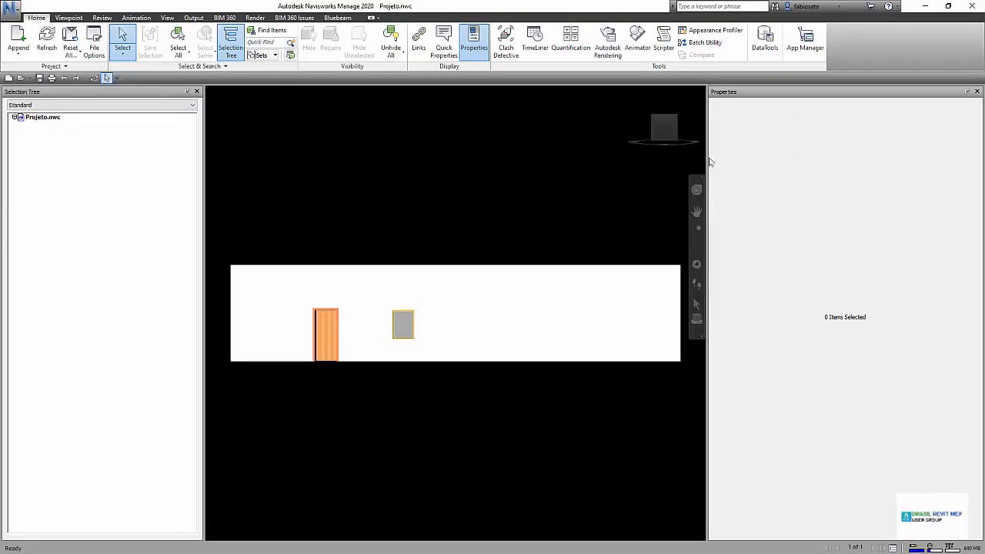
left_click_drag(710, 160, 849, 169)
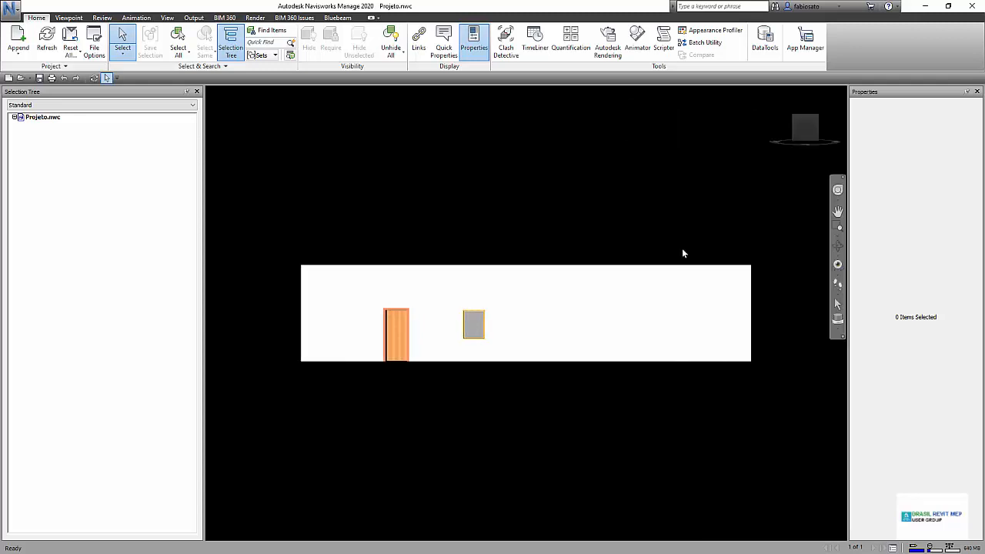
middle_click_drag(476, 419, 530, 437, "shift")
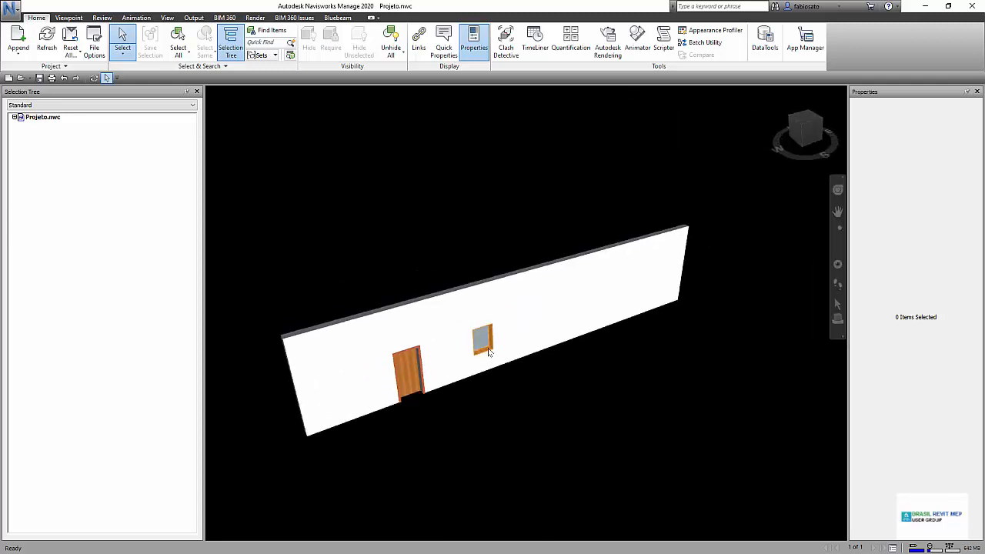
Select the window in the wall and inspect the material properties of its Sash and Glass parts
left_click(489, 352)
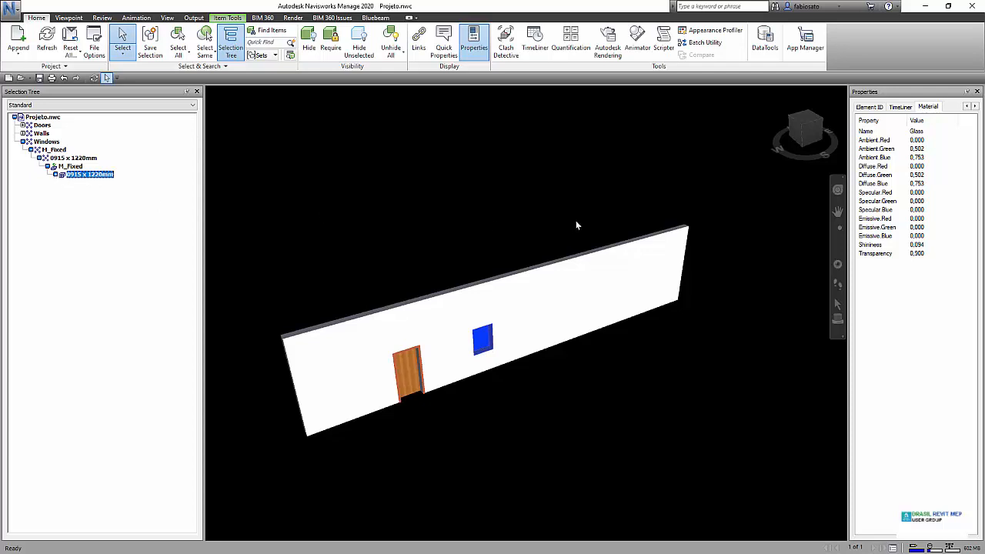
left_click(56, 176)
left_click(80, 183)
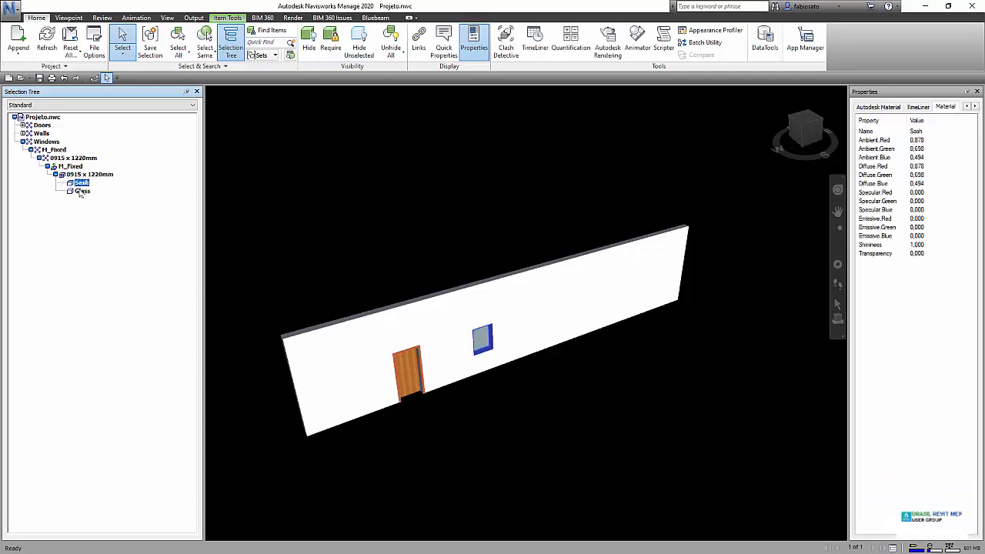
left_click(81, 191)
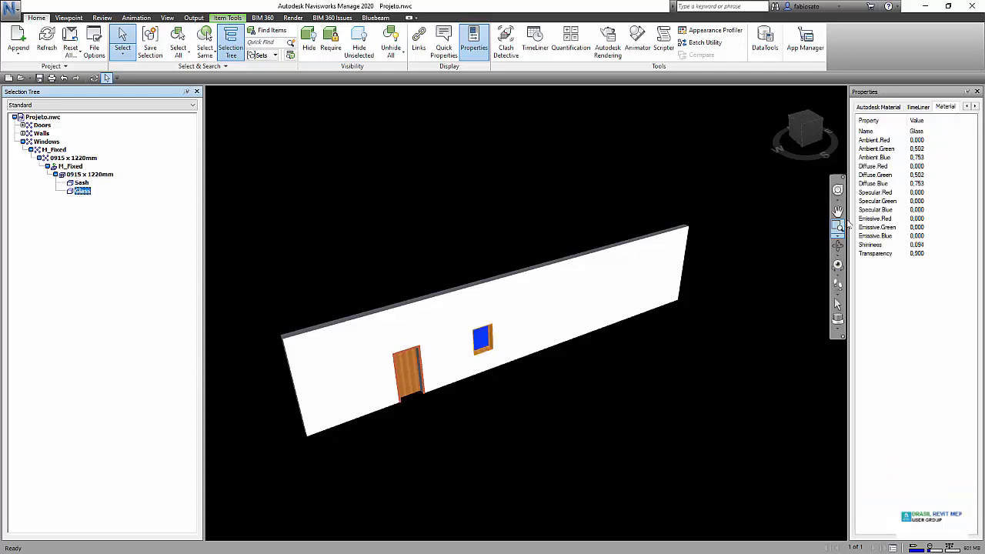
left_click_drag(847, 221, 750, 221)
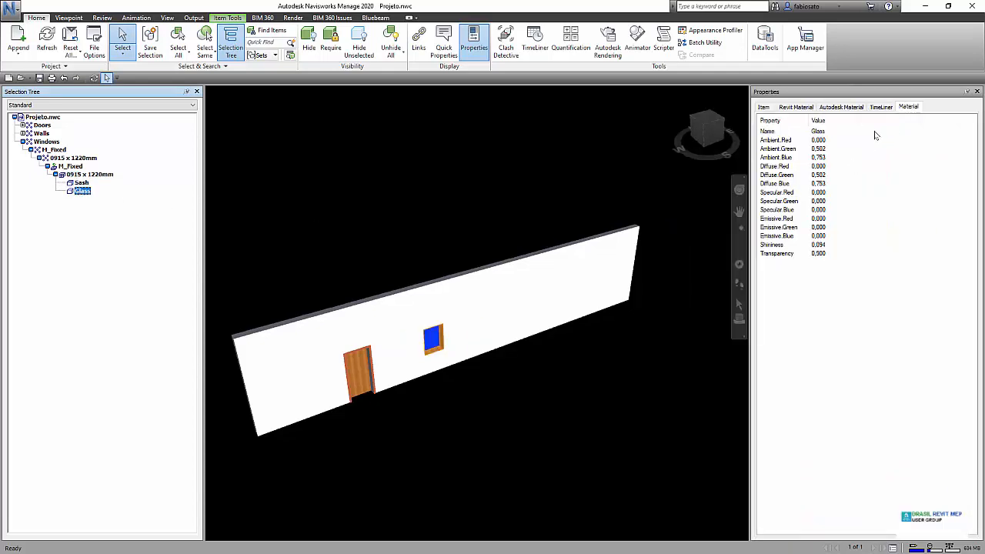
Inspect the Revit Material, Autodesk Material and Element ID properties of the window's 0915 x 1220mm geometry item
left_click(96, 176)
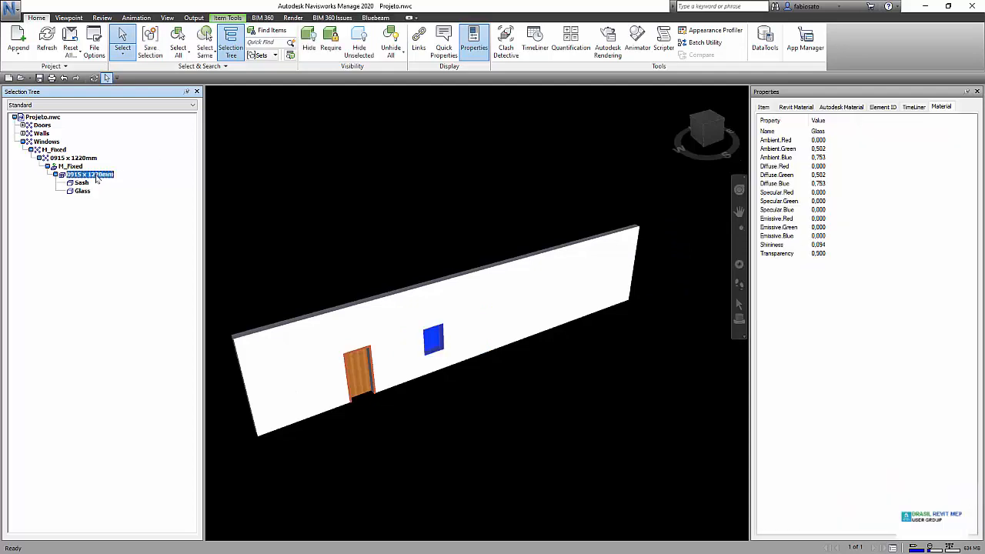
left_click(797, 108)
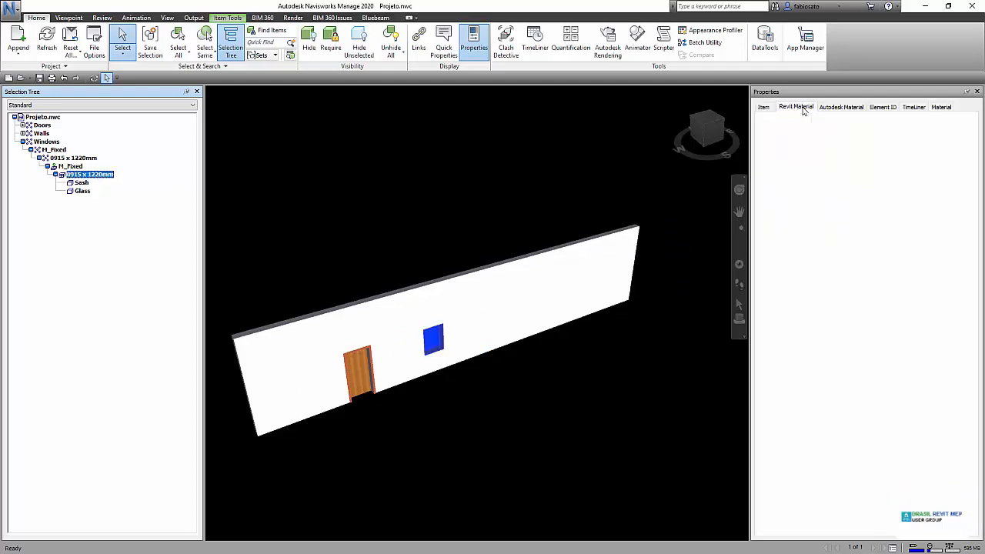
left_click(840, 107)
left_click(882, 108)
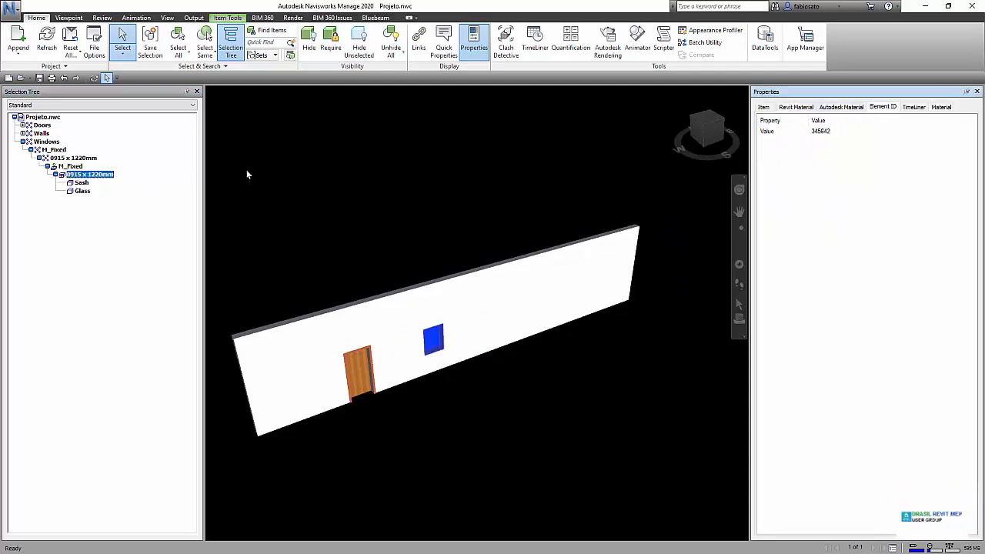
Select the window's M_Fixed instance, widen the properties area, and examine its property categories from Item through FacingOrientation
left_click(73, 167)
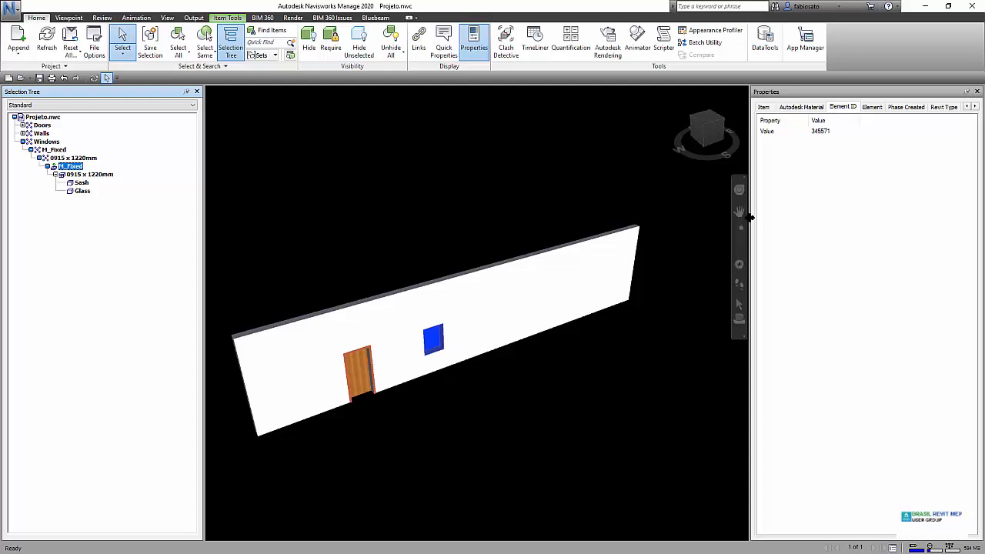
left_click_drag(751, 231, 598, 231)
left_click(611, 107)
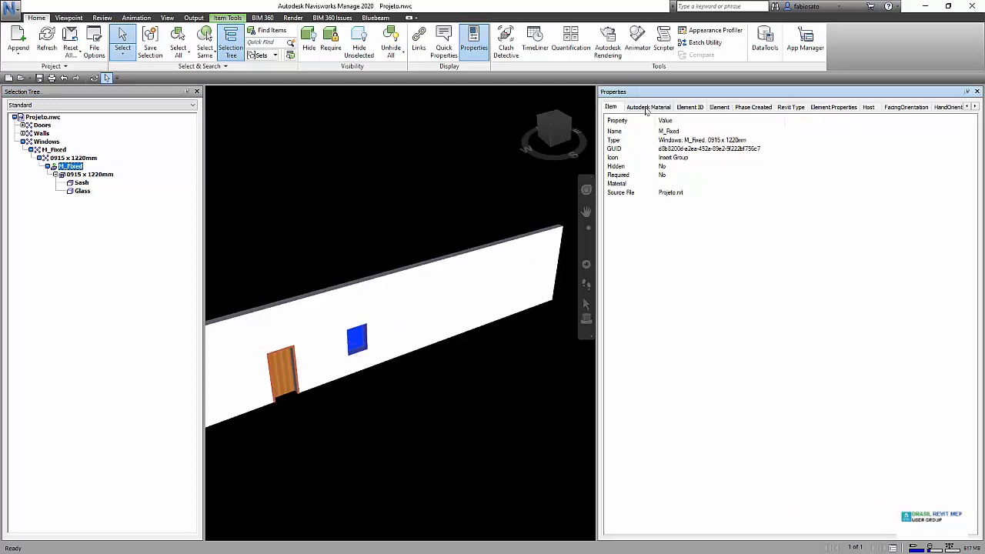
left_click(648, 107)
left_click(688, 108)
left_click(720, 108)
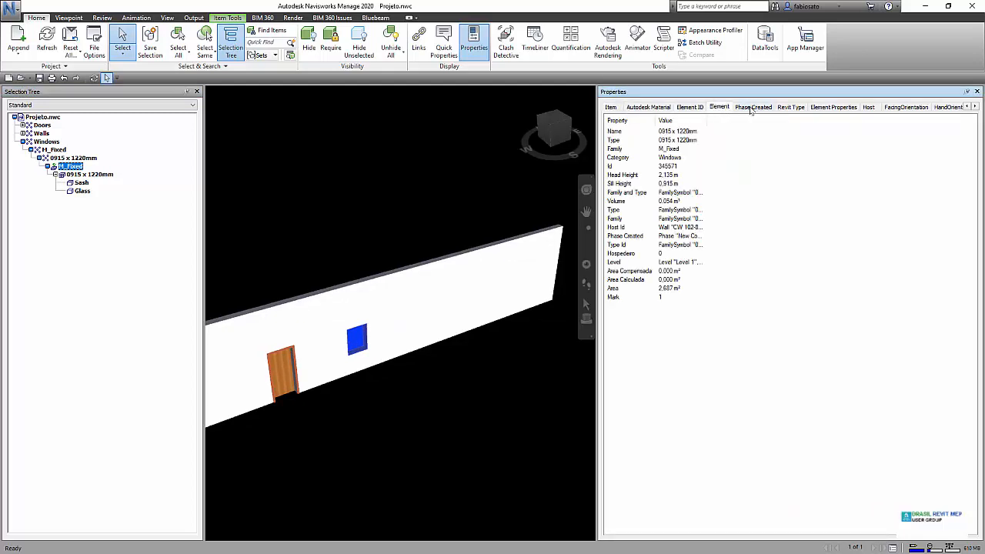
left_click(752, 108)
left_click(791, 108)
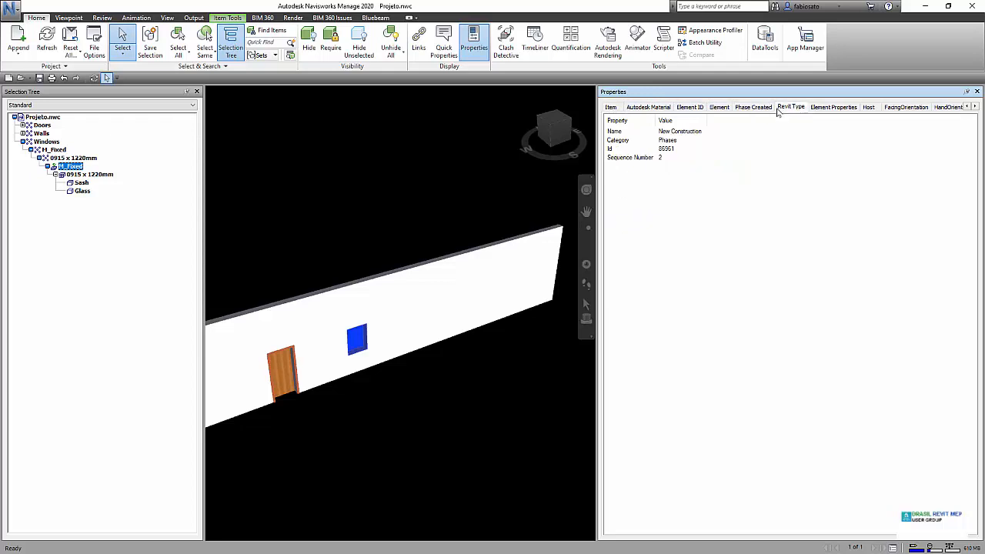
left_click(824, 108)
left_click(868, 107)
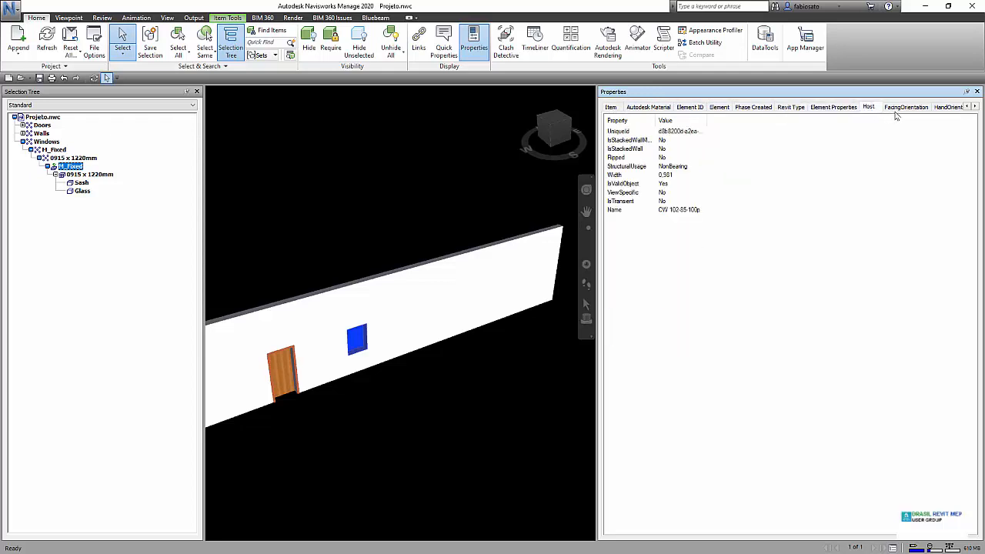
left_click(907, 108)
Select the 0915 x 1220mm geometry item under M_Fixed and examine its Revit Material, Autodesk Material, Element ID, TimeLiner and Material properties
key("Down")
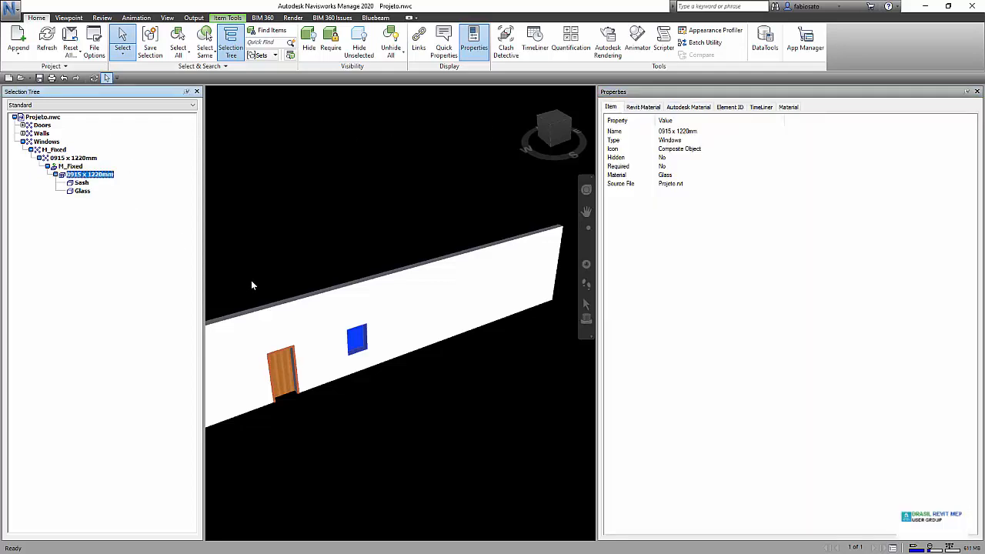
left_click(644, 107)
left_click(697, 107)
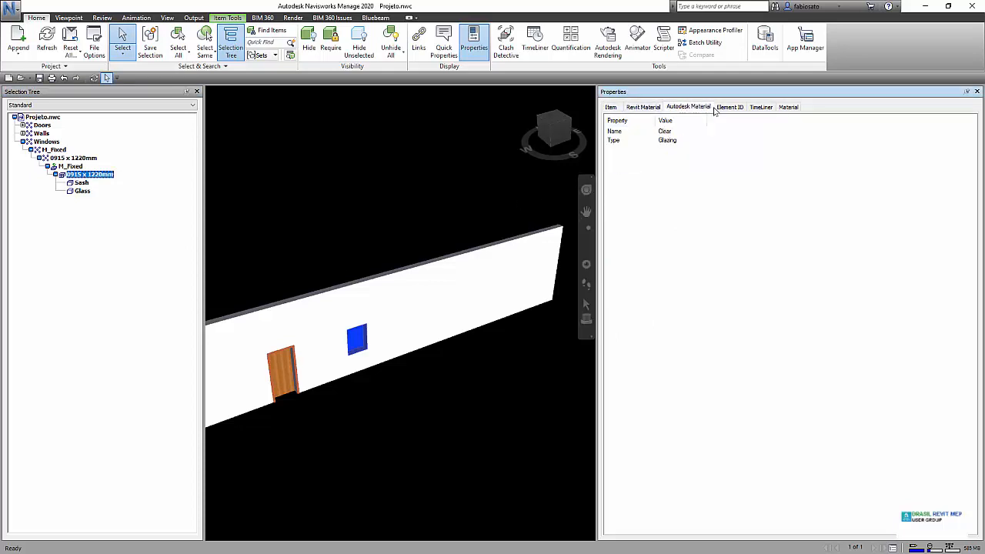
left_click(729, 107)
left_click(762, 107)
left_click(788, 107)
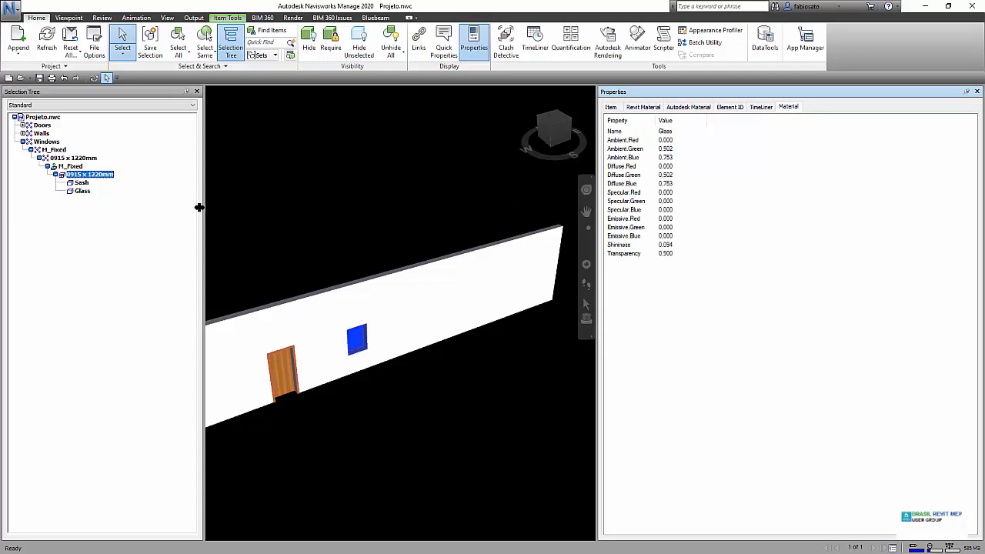
Compare the properties of the window's tree levels, covering the family, type, instance, geometry item, and Sash and Glass parts
left_click(85, 193)
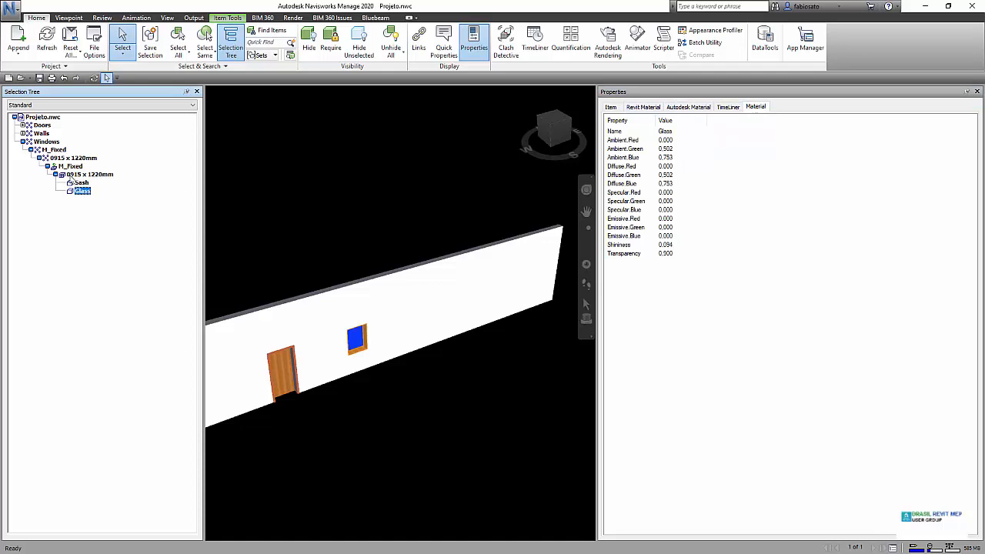
left_click(66, 158)
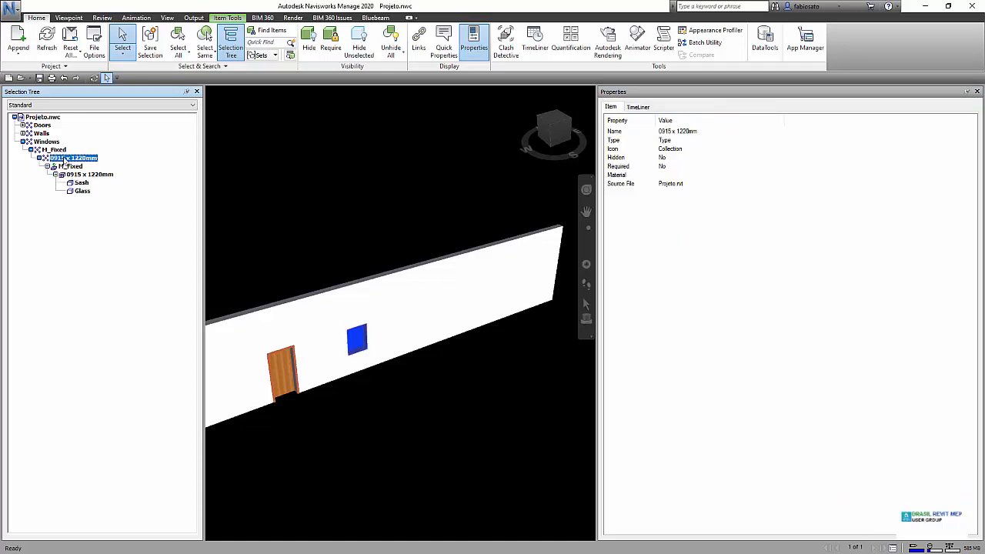
left_click(51, 151)
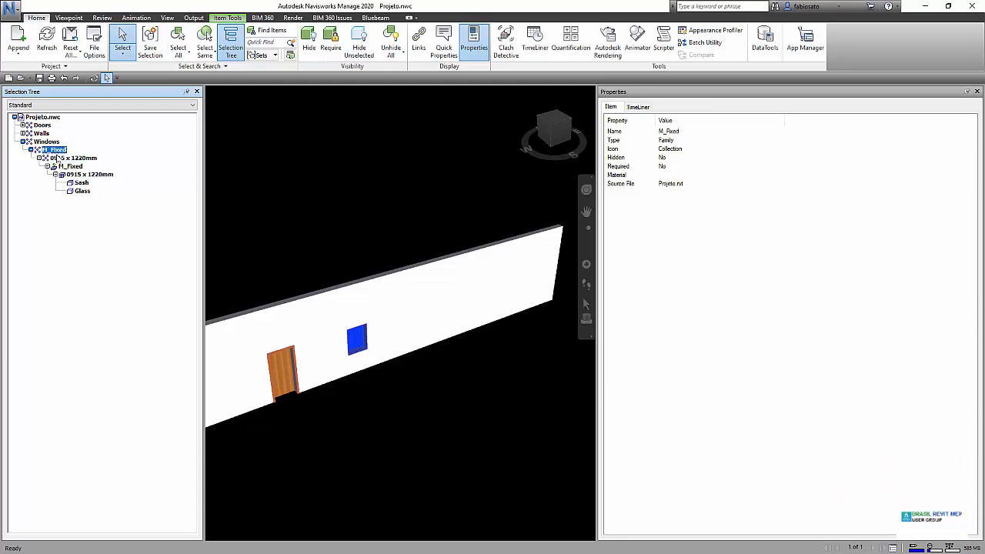
left_click(60, 158)
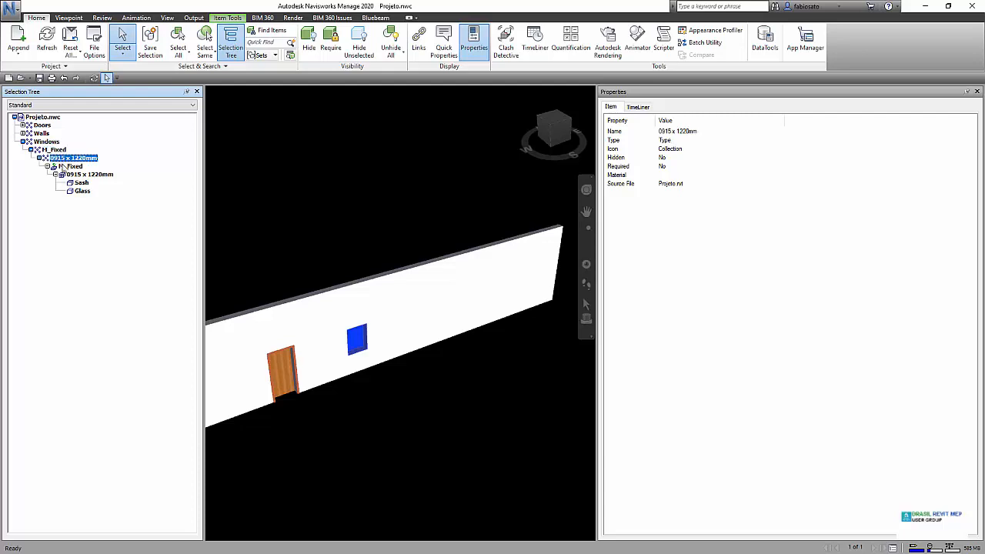
left_click(67, 166)
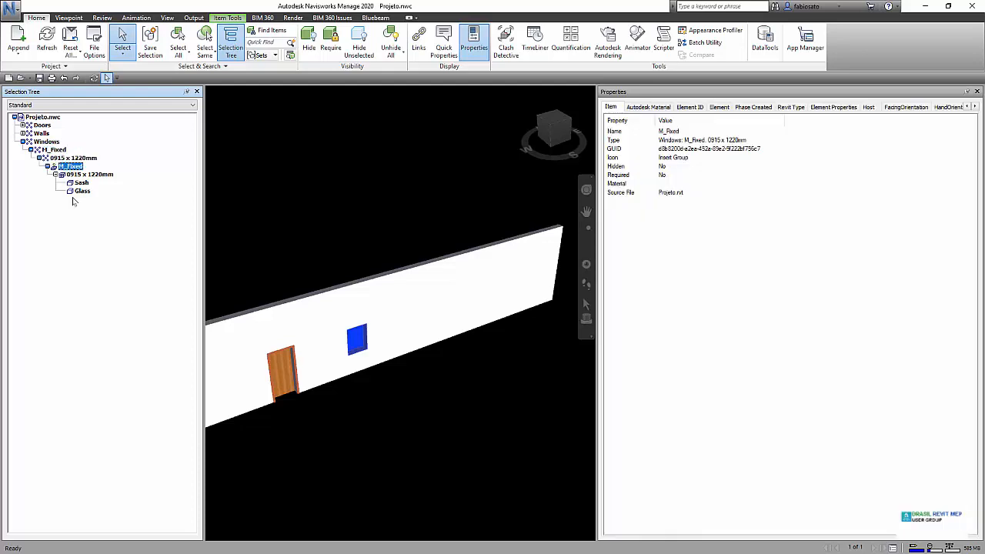
left_click(89, 176)
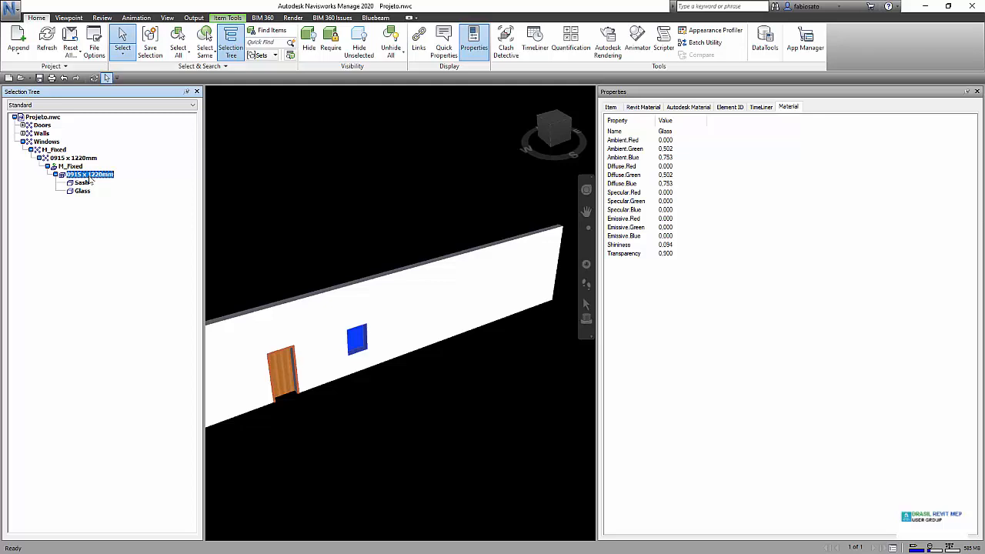
left_click(84, 184)
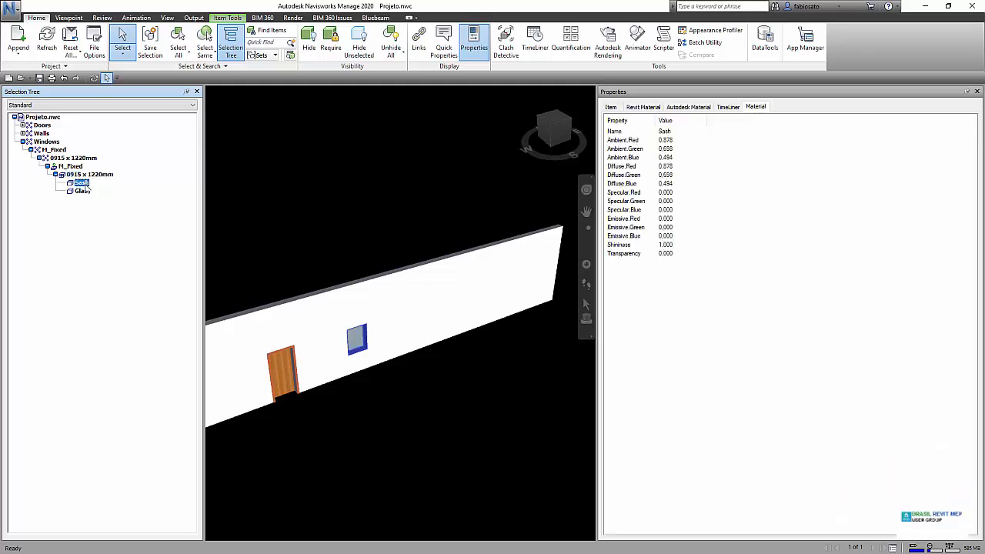
left_click(83, 191)
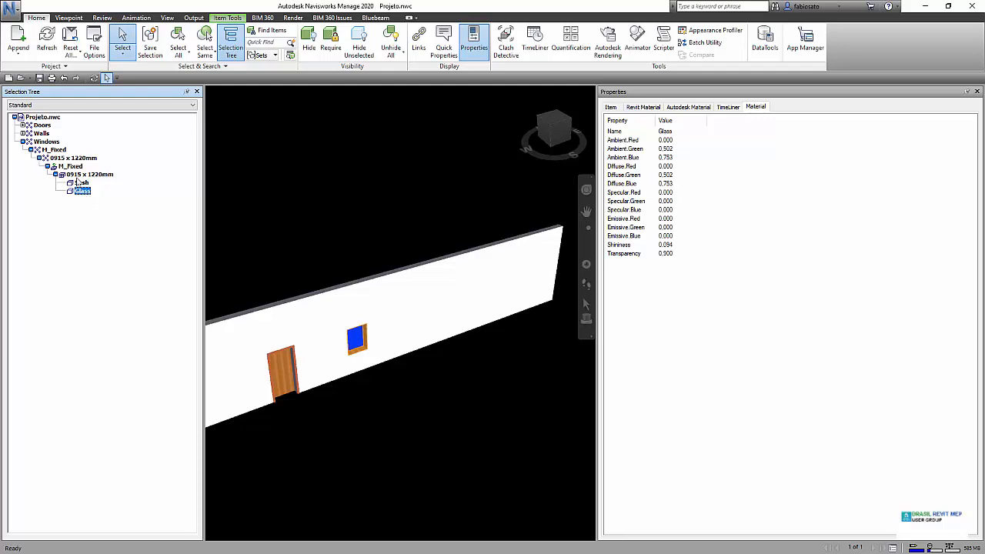
Select the M_Fixed instance, widen the properties area further, and examine its categories from Autodesk Material through Element Properties
left_click(74, 168)
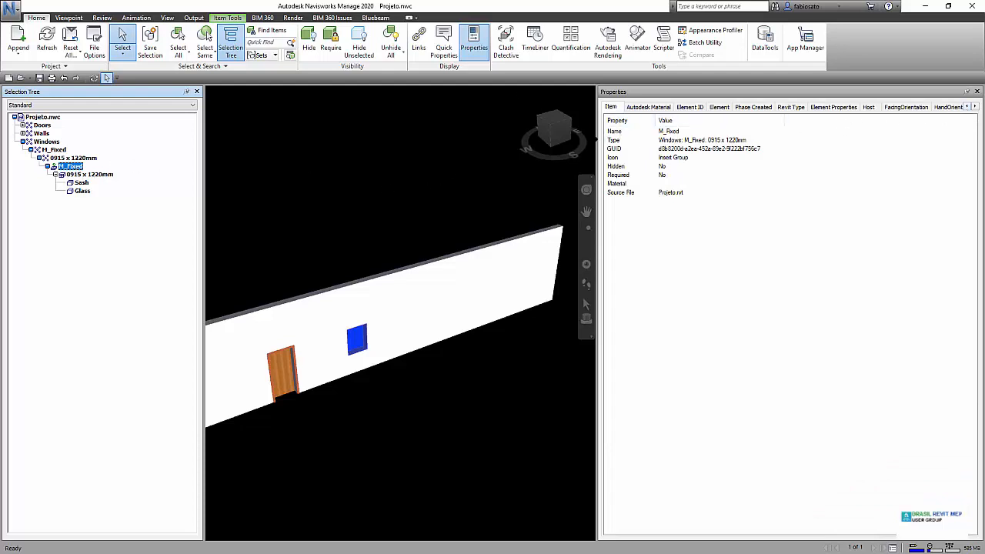
left_click_drag(598, 131, 453, 131)
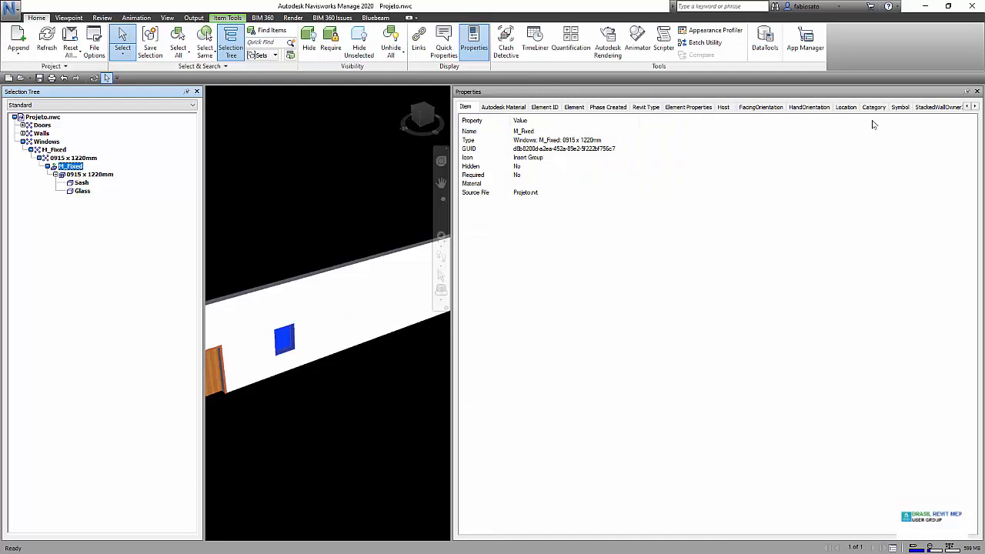
left_click(503, 107)
left_click(545, 107)
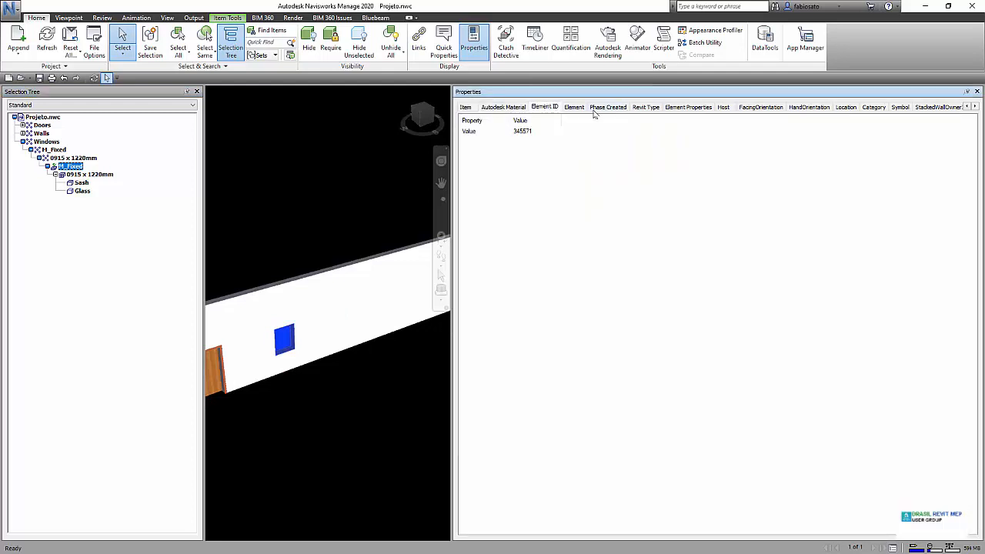
left_click(577, 107)
left_click(608, 107)
left_click(646, 108)
left_click(688, 108)
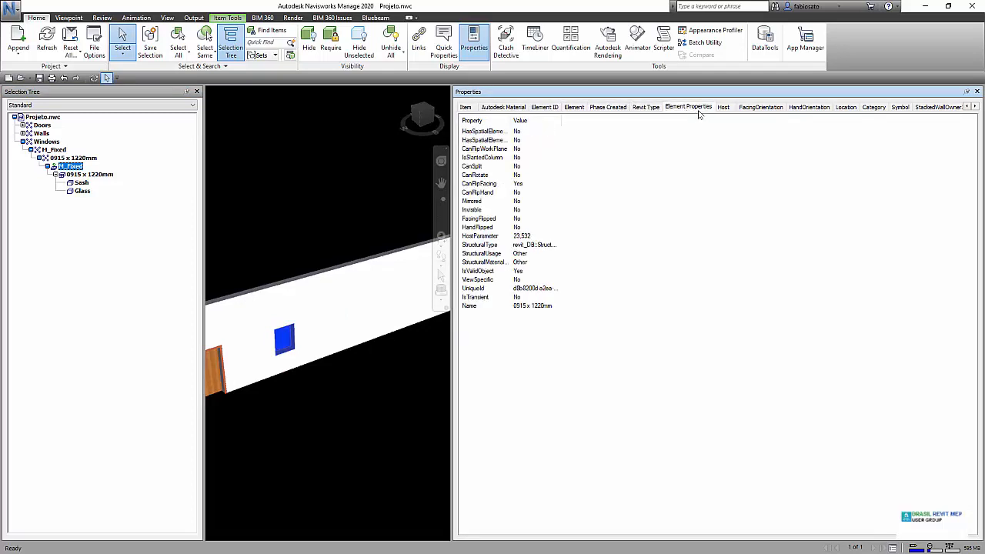
Examine the M_Fixed instance's Host, FacingOrientation, HandOrientation, Location, Category, Symbol and StackedWallOwnerId properties
left_click(724, 107)
left_click(761, 107)
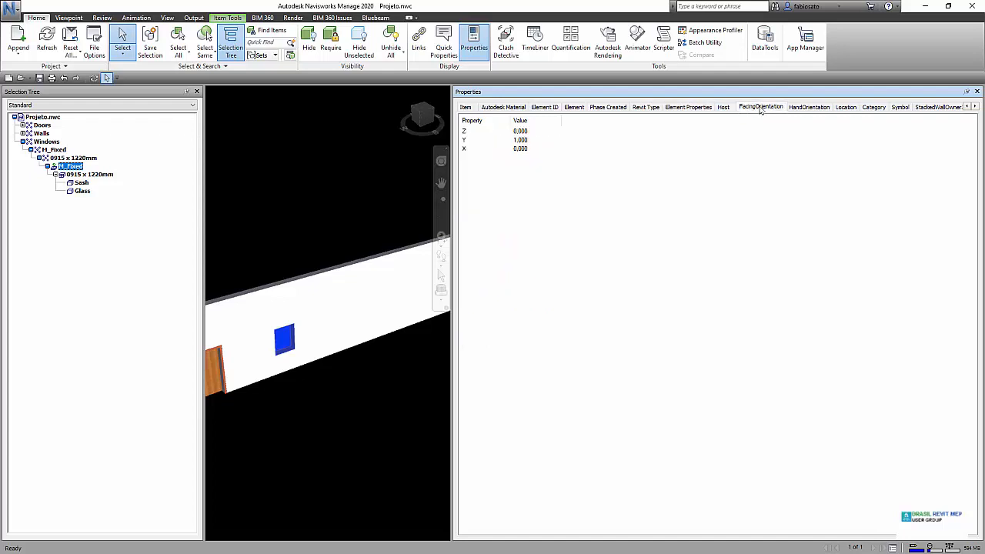
left_click(801, 108)
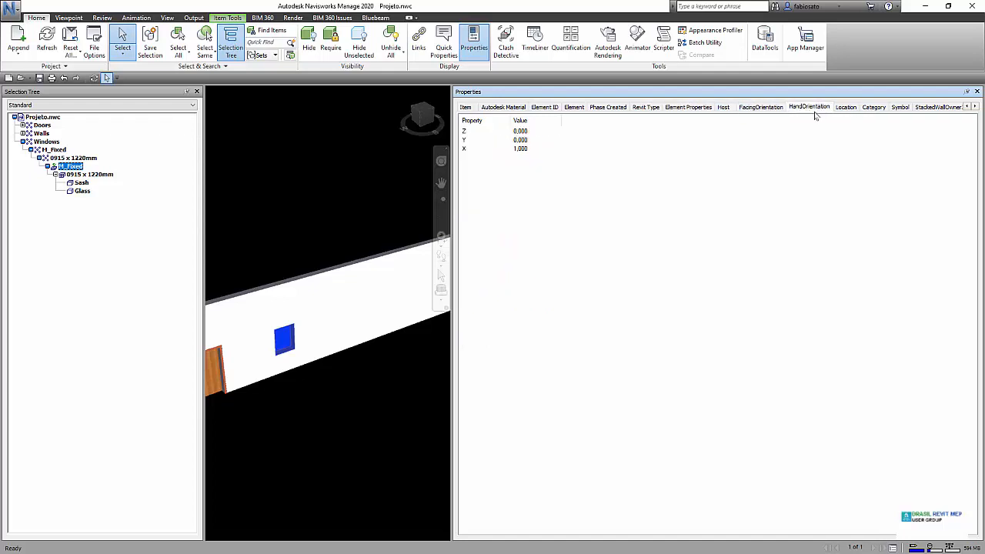
left_click(847, 108)
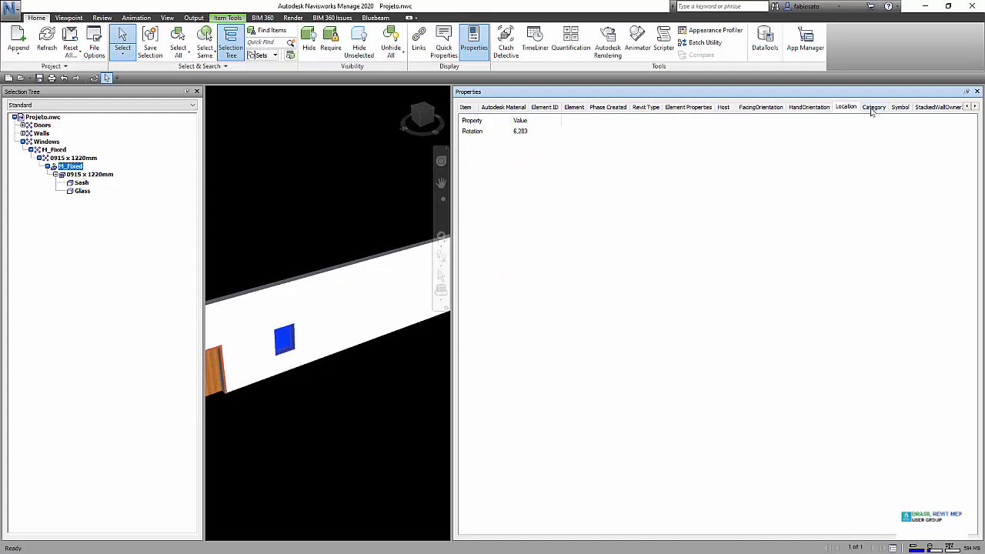
left_click(875, 108)
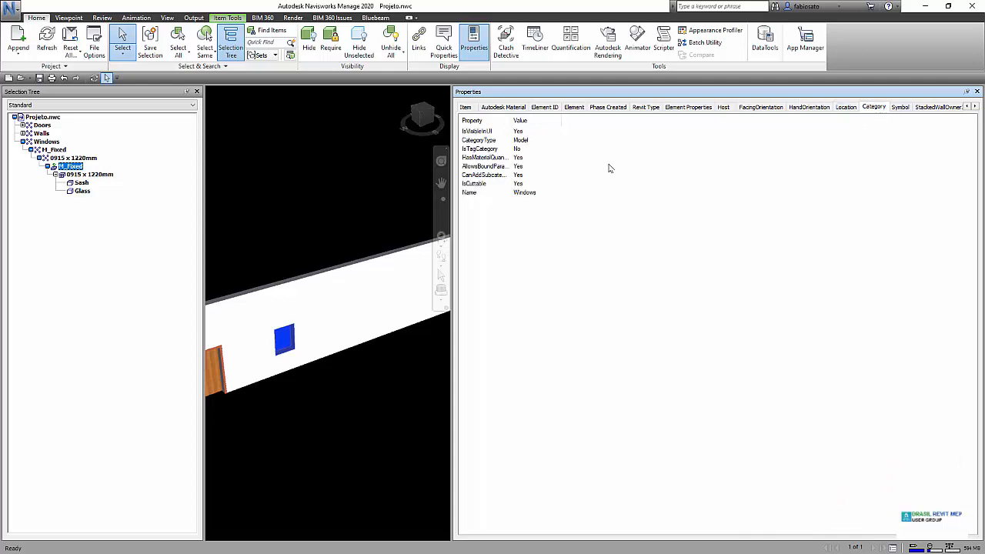
left_click(901, 108)
left_click(940, 108)
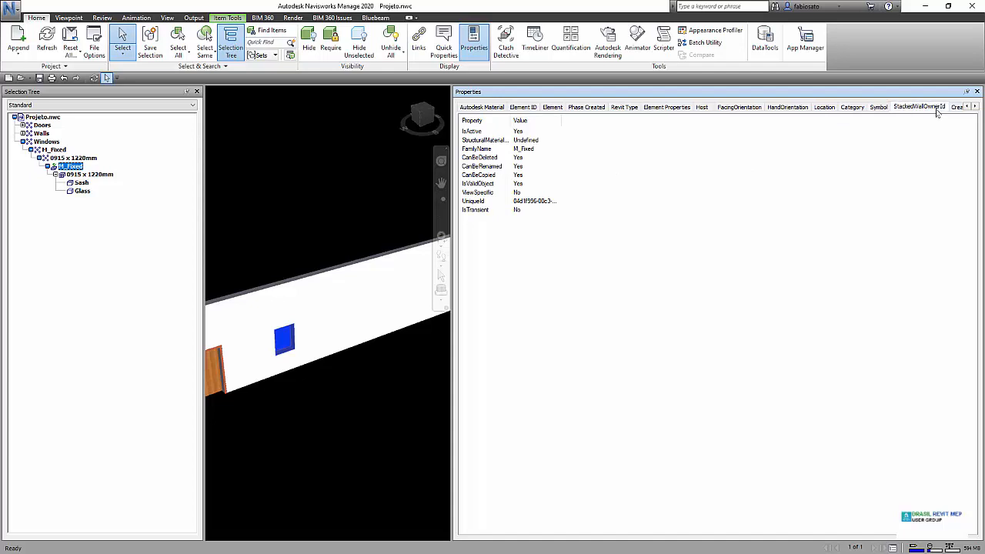
Examine the M_Fixed instance's remaining property categories, including CreatedPhaseId, Parameters, ParametersMap, LevelId, Id and Document
left_click(975, 107)
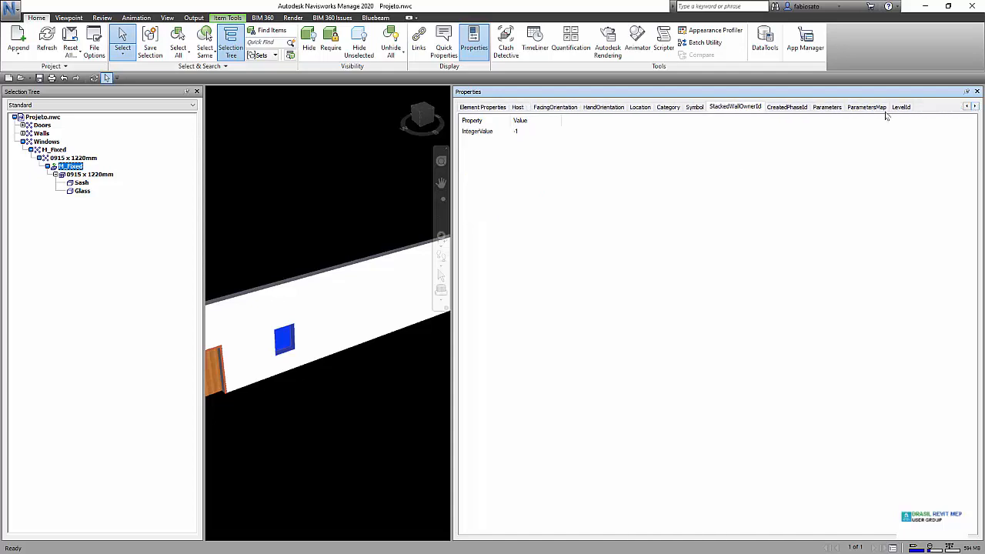
left_click(788, 109)
left_click(824, 107)
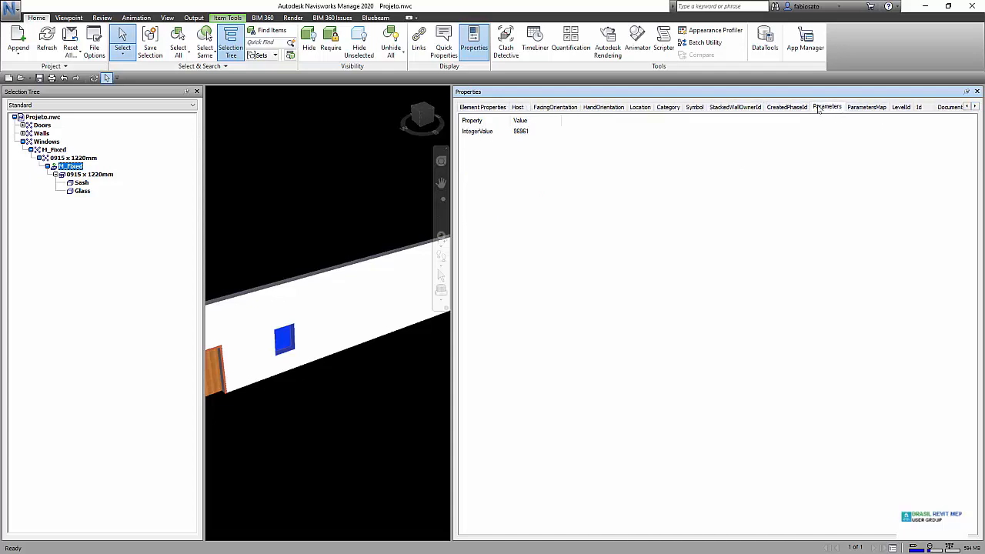
left_click(863, 109)
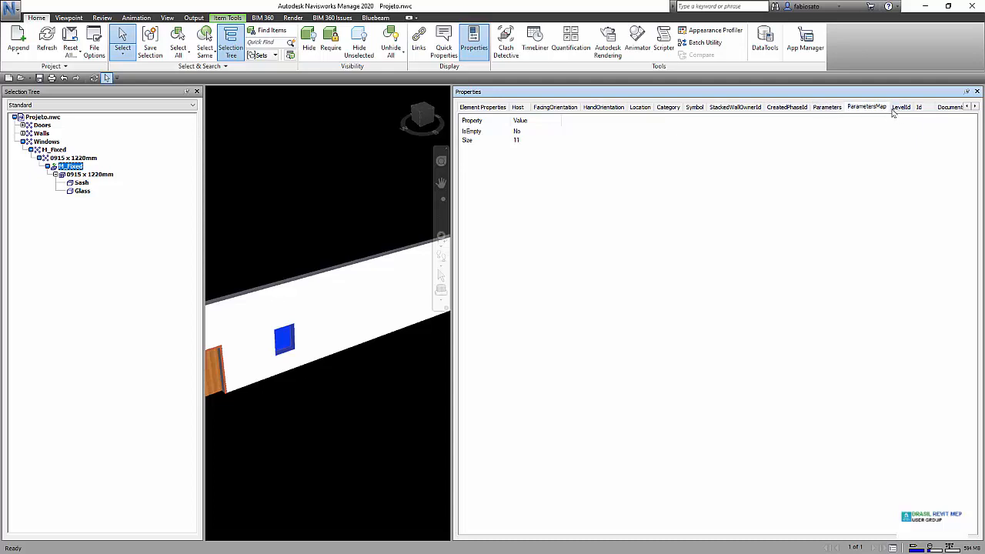
left_click(900, 108)
left_click(918, 108)
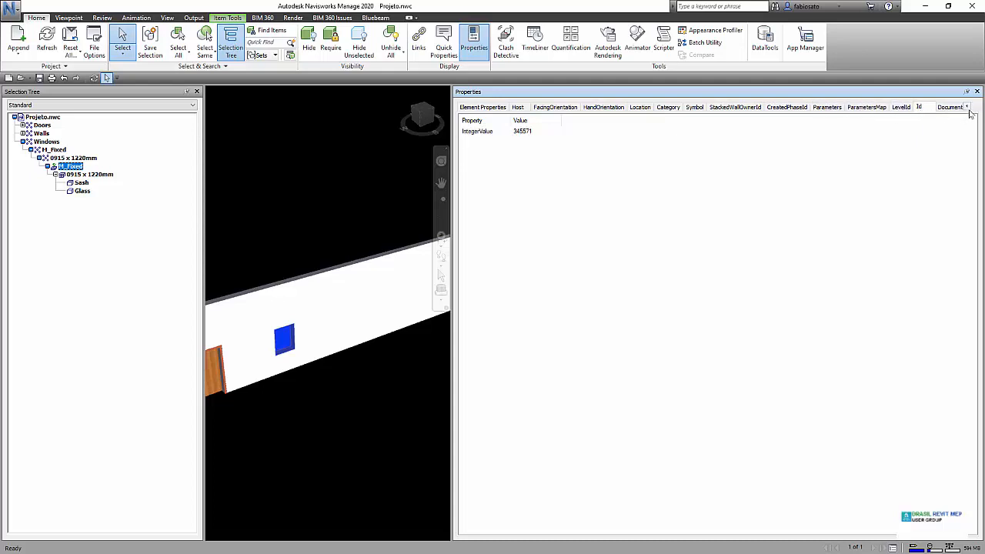
left_click(969, 108)
left_click(975, 108)
left_click(976, 109)
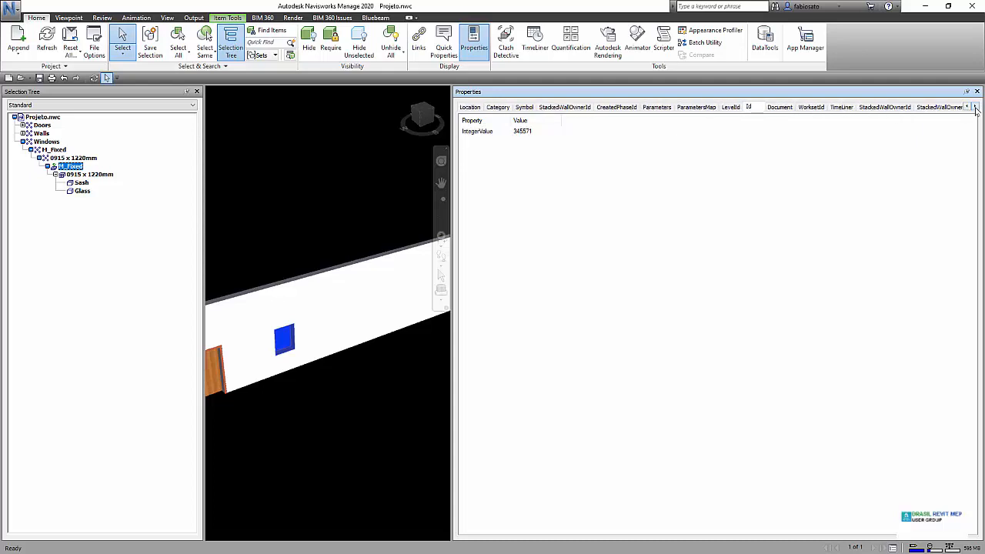
left_click(975, 109)
left_click(975, 109)
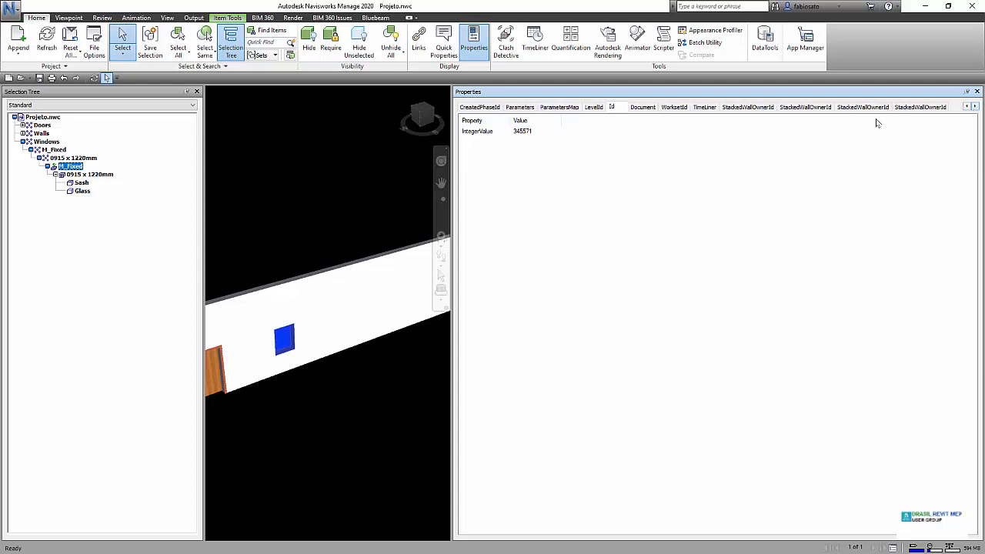
left_click(653, 109)
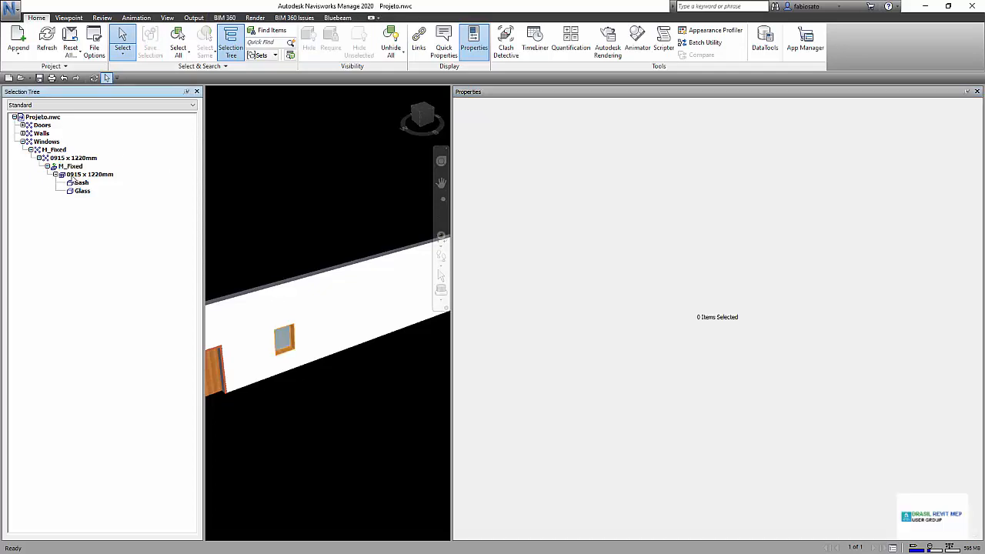
Clear the selection, compare the M_Fixed instance with its geometry item, then pick the window in the model and select its parent M_Fixed
key("Escape")
left_click(71, 174)
left_click(63, 166)
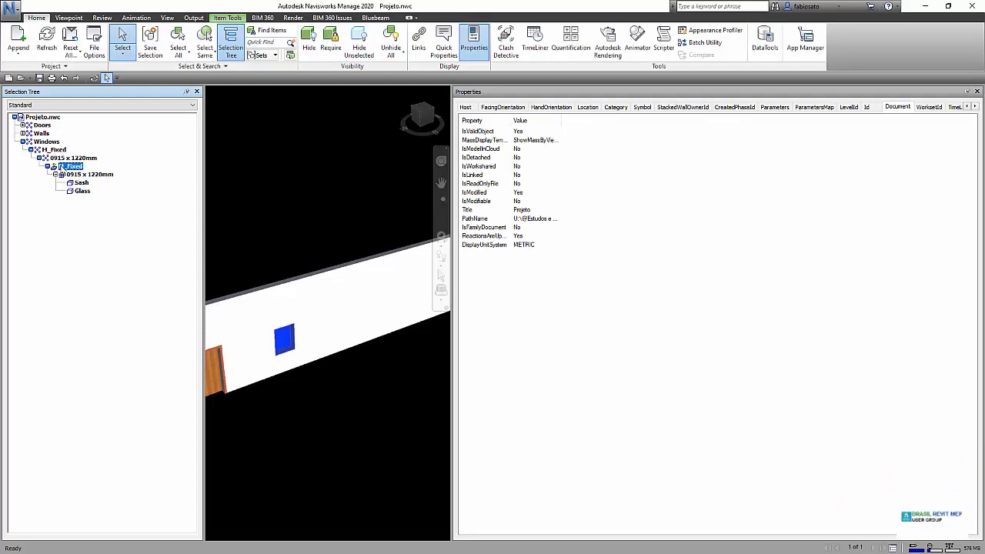
left_click(68, 175)
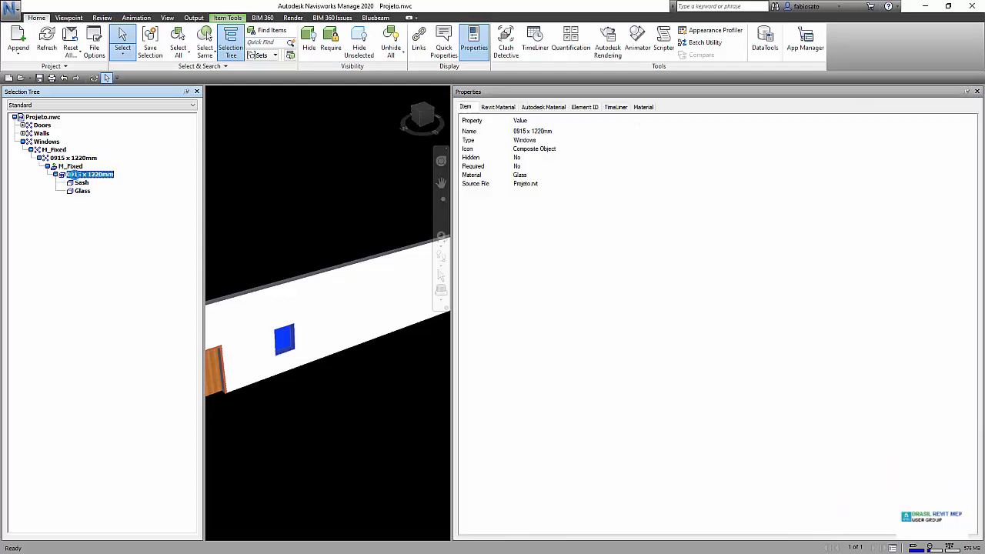
left_click(289, 390)
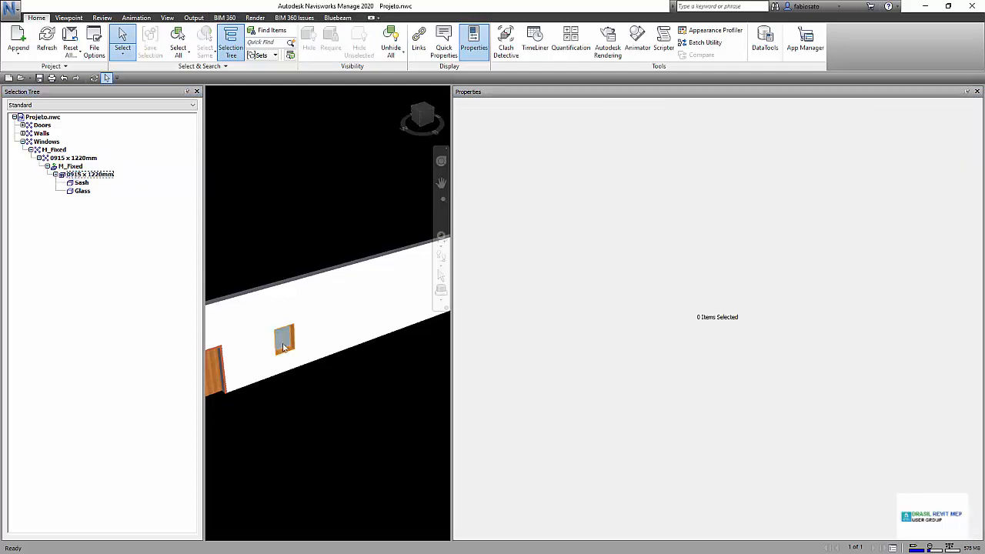
left_click(283, 348)
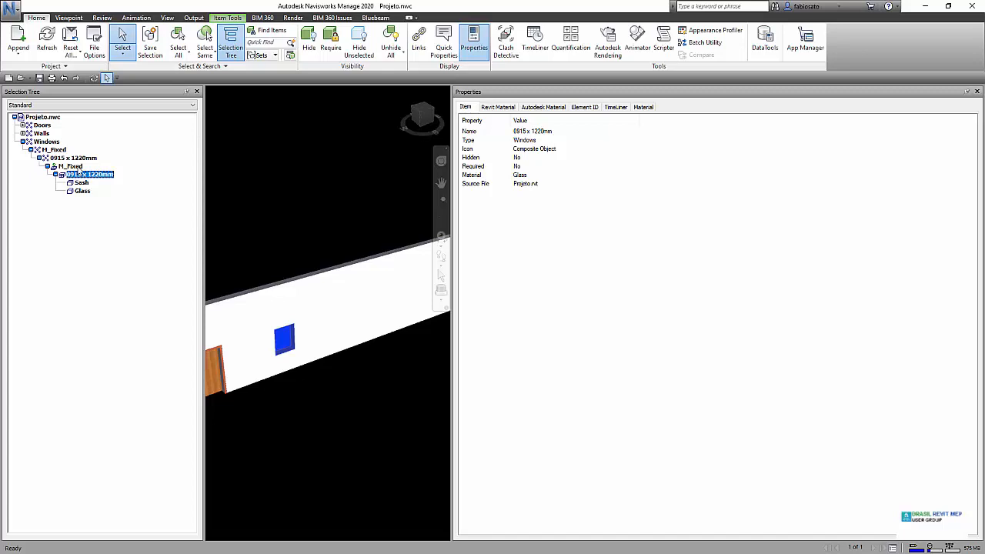
left_click(70, 167)
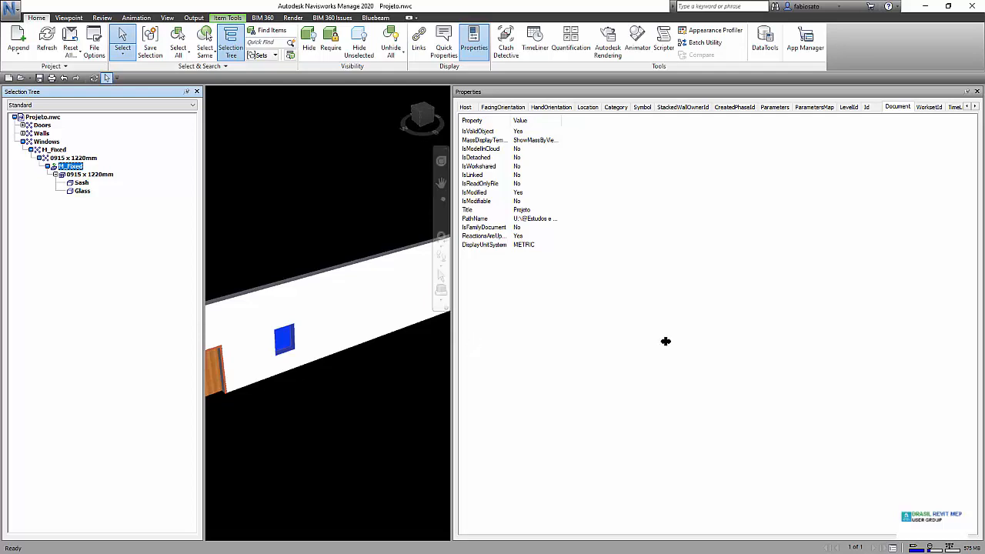
Narrow the properties area to show the whole wall again and close Navisworks
left_click_drag(778, 339, 824, 341)
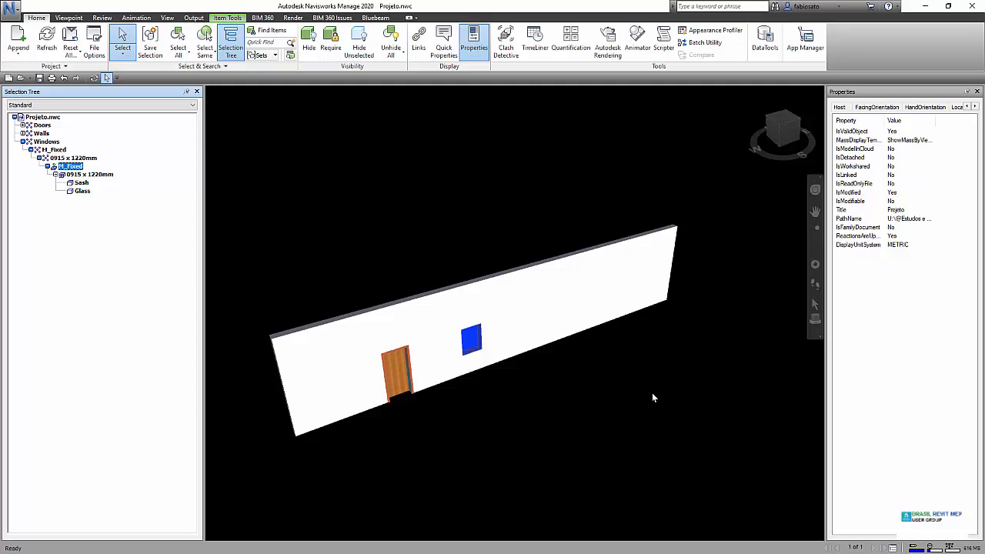
left_click(968, 6)
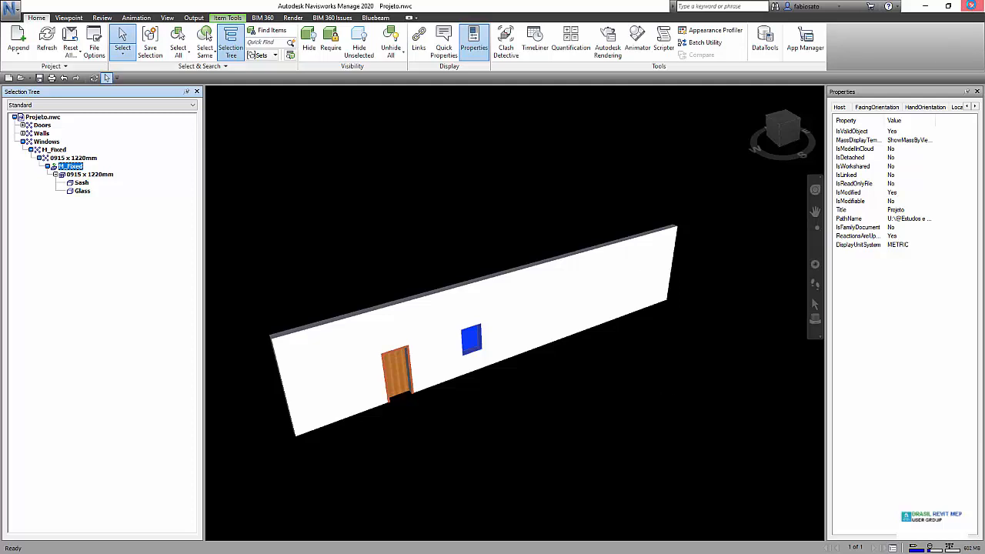